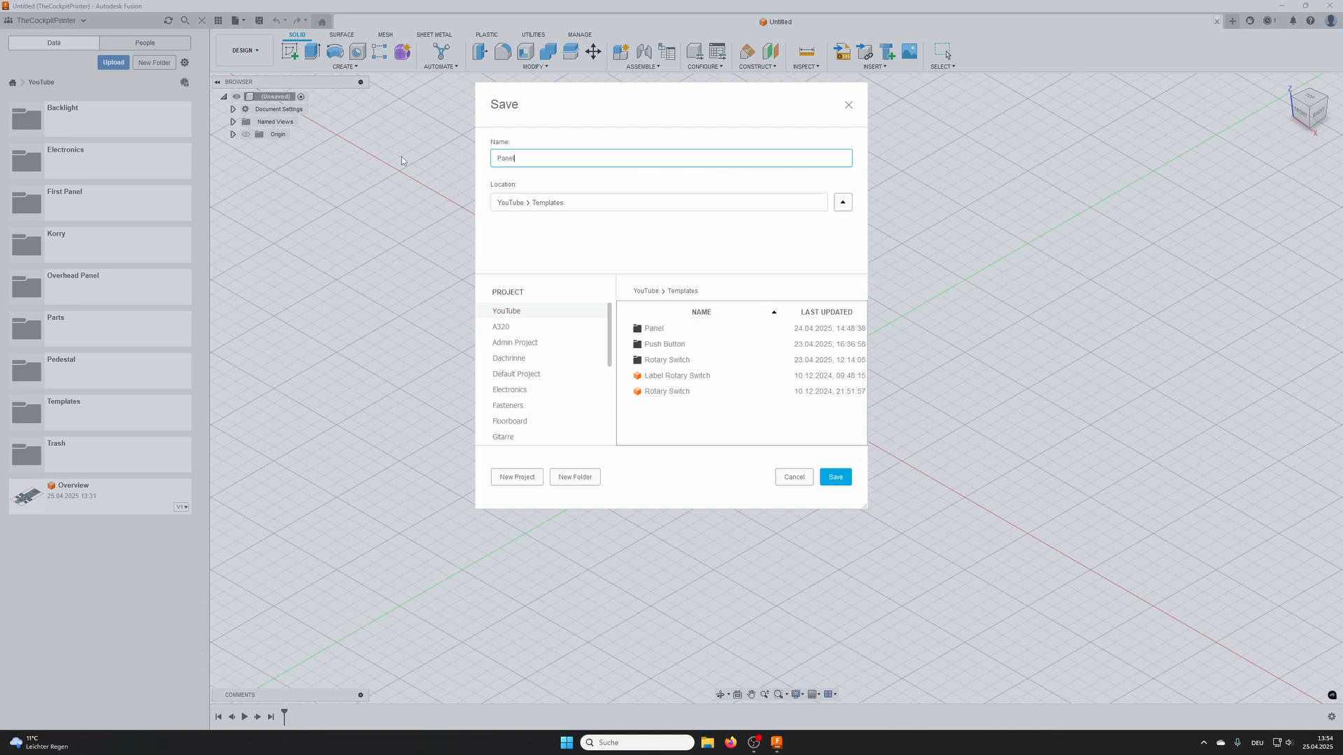
- Save the design as Panel in the YouTube > Templates folder and create a new internal, activated component under the root
key(Return)
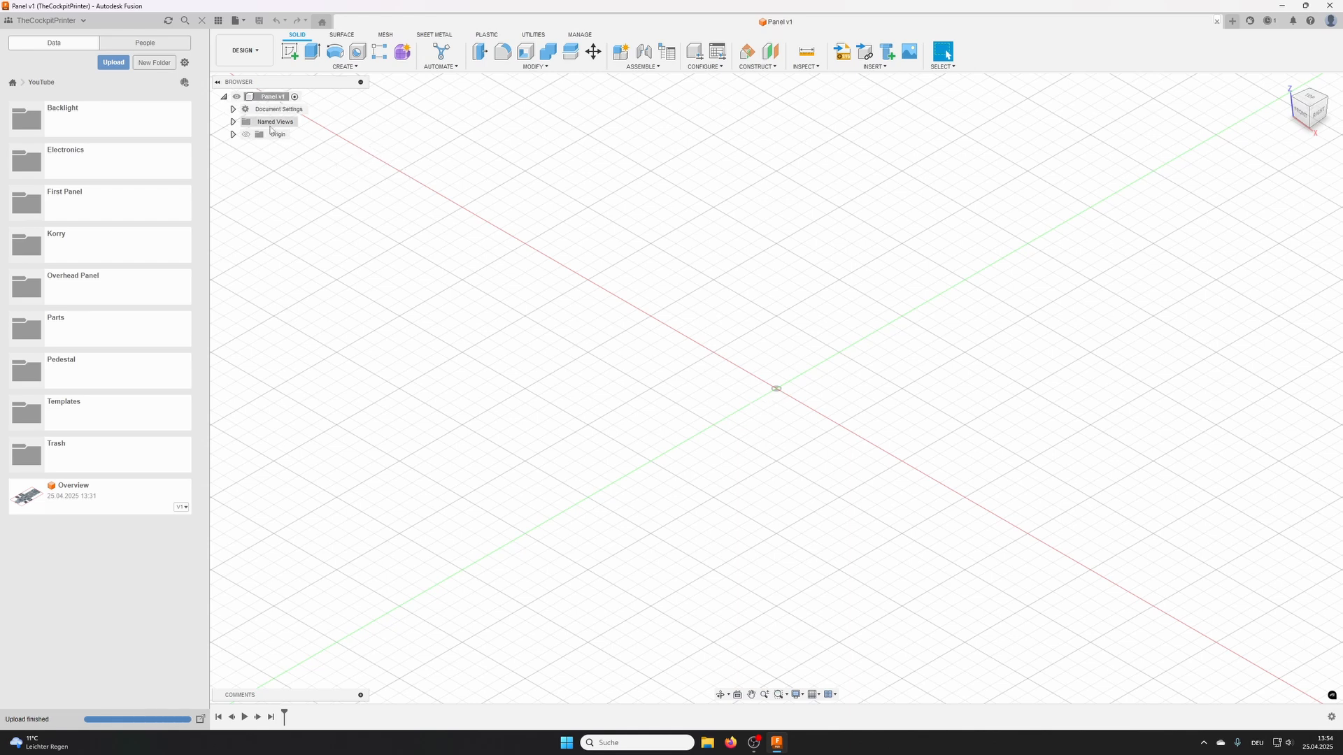
right_click(268, 100)
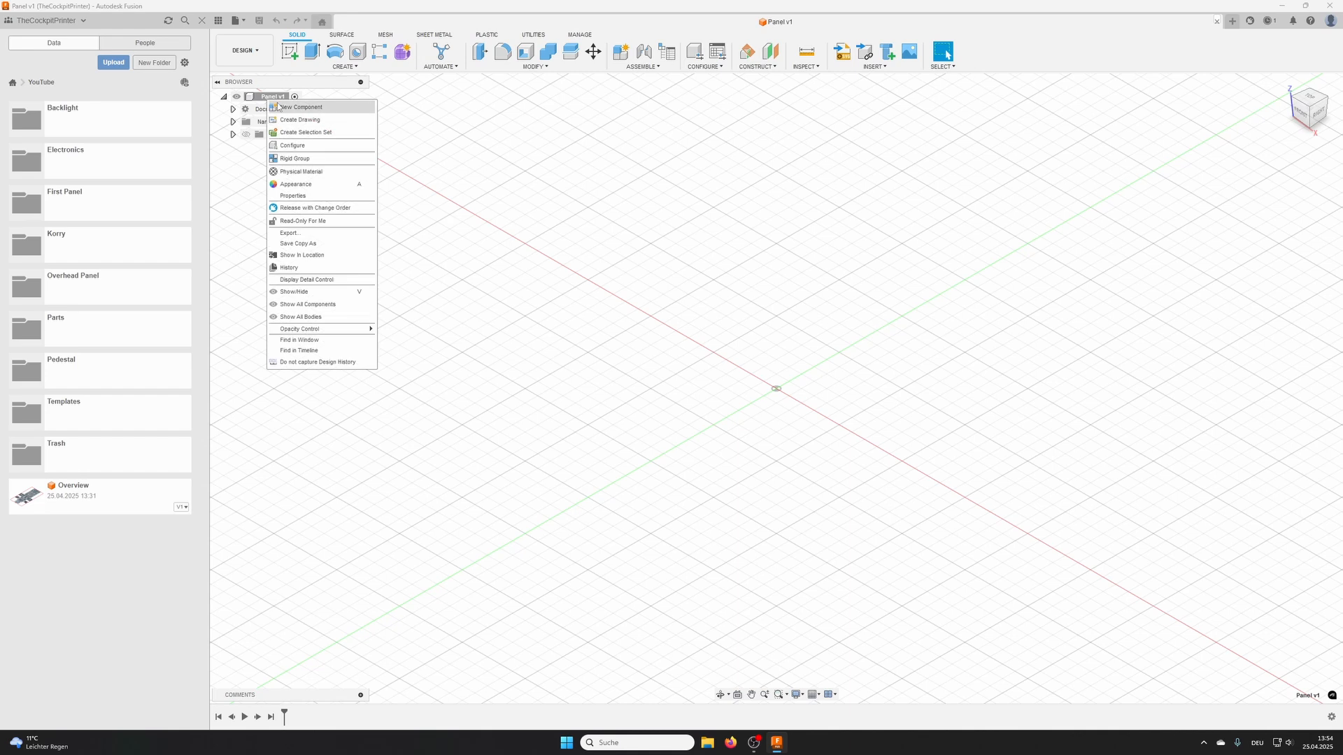
click(314, 109)
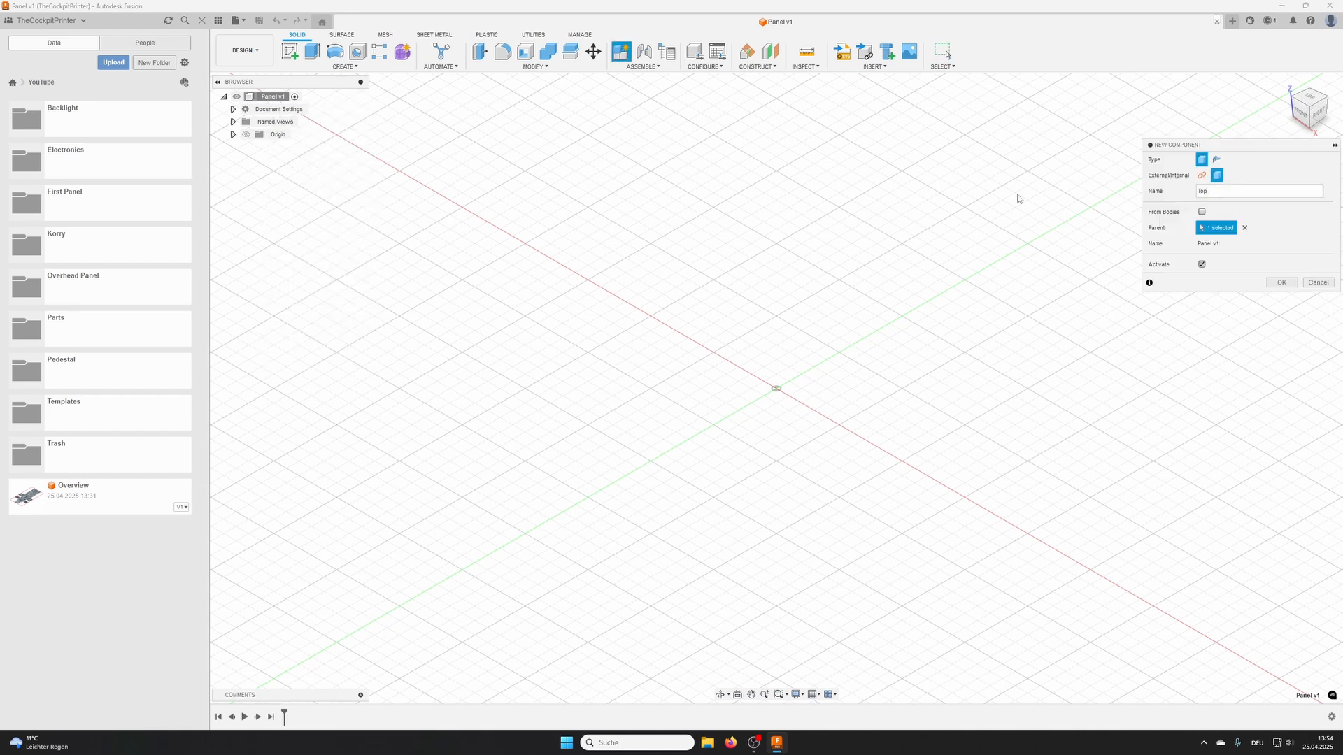
key(Return)
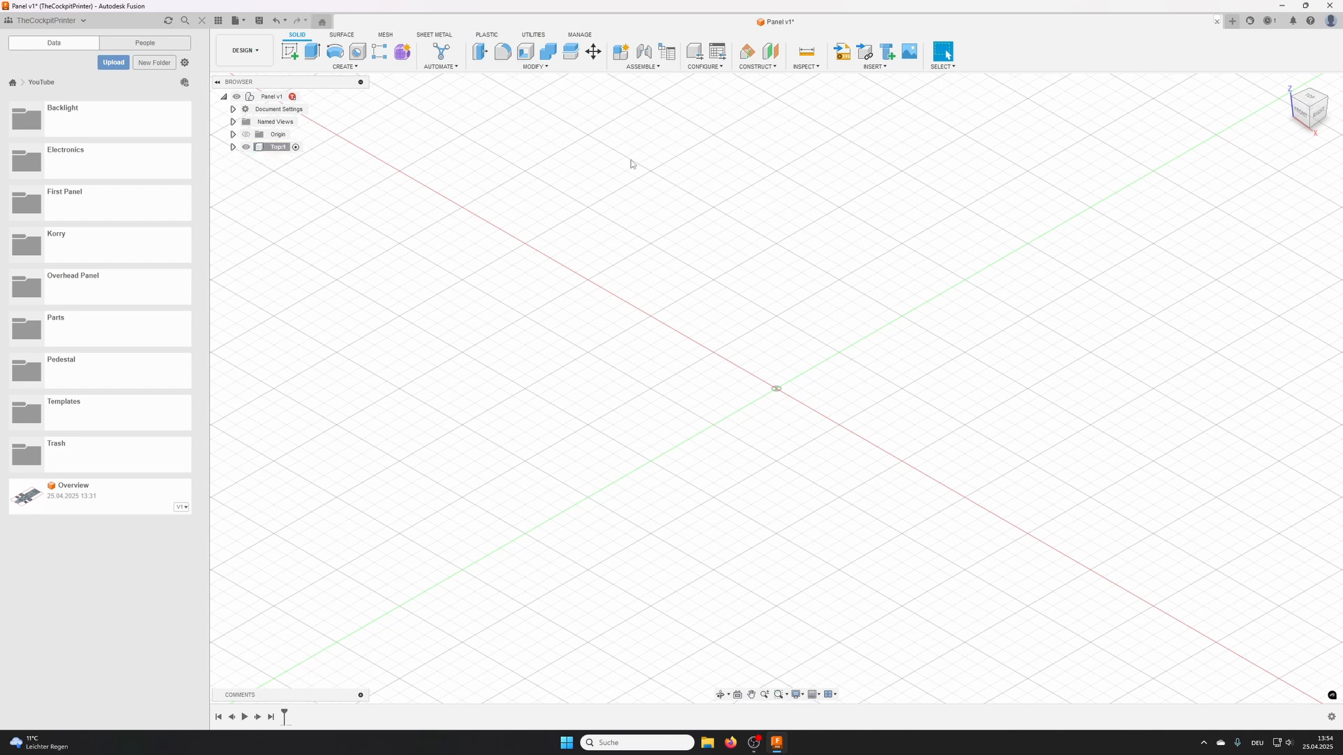
- Start a sketch on the horizontal XY plane and draw a rectangle about 138 by 76 mm from the origin toward positive X and negative Y
click(290, 51)
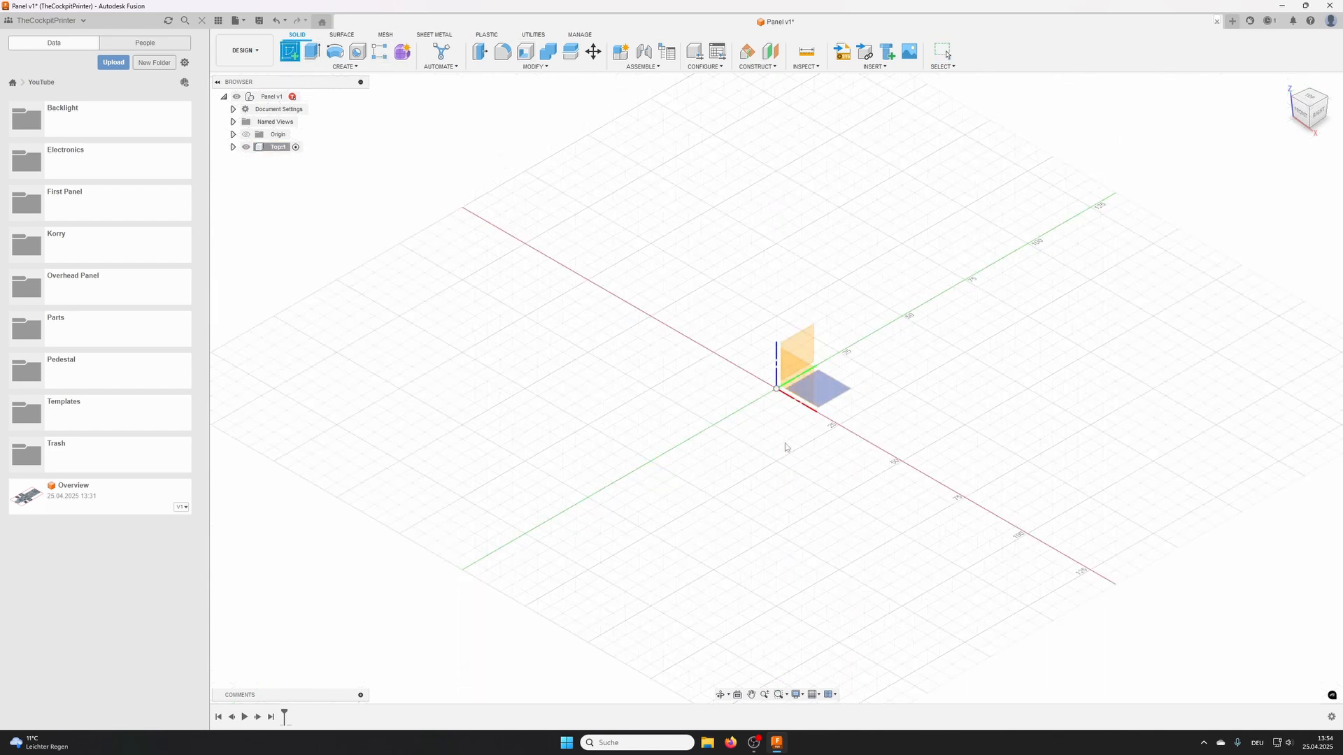
click(832, 390)
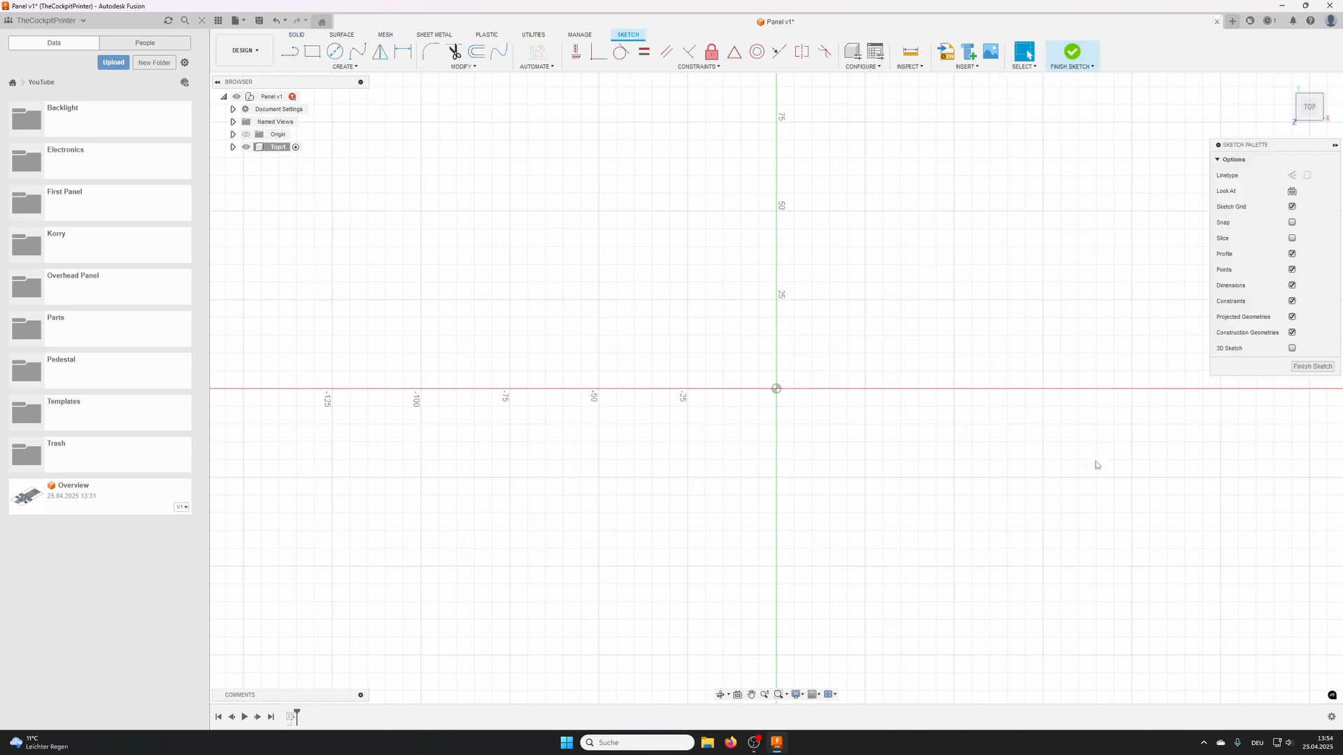
middle_drag(1097, 464, 714, 322)
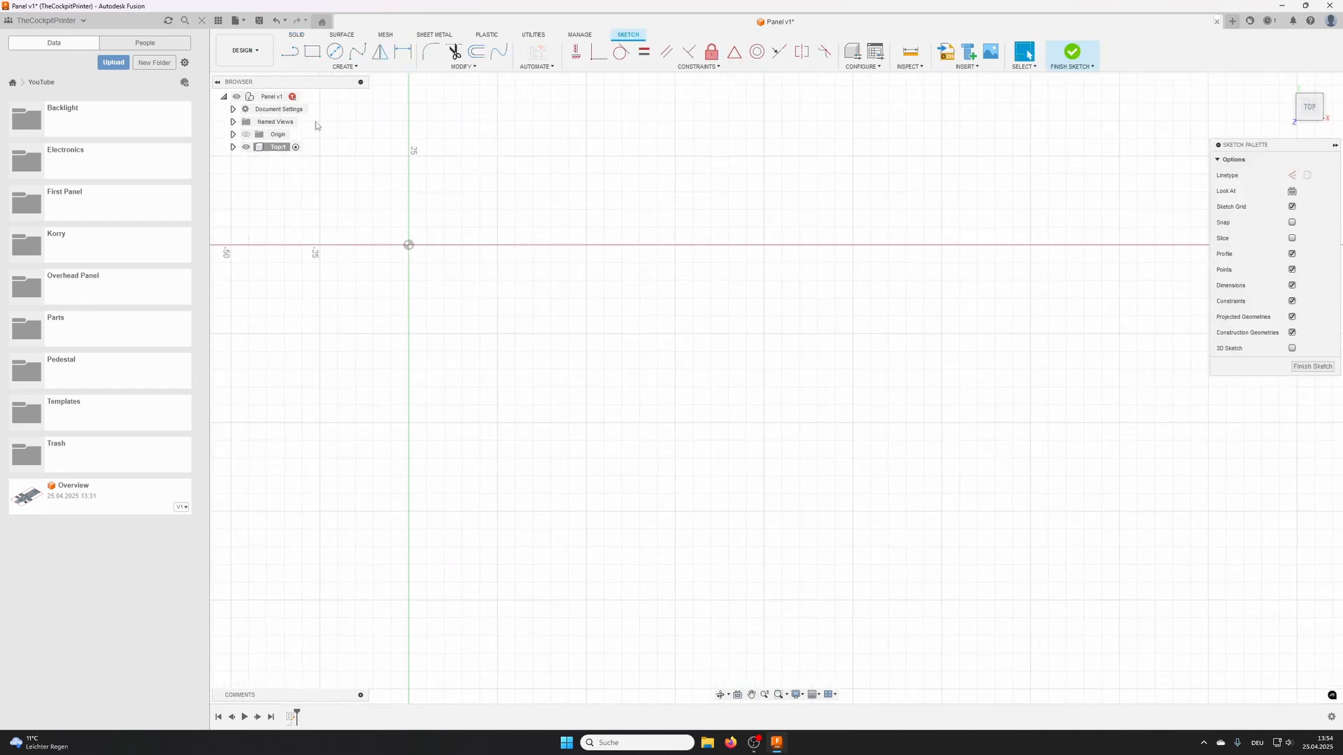
click(312, 53)
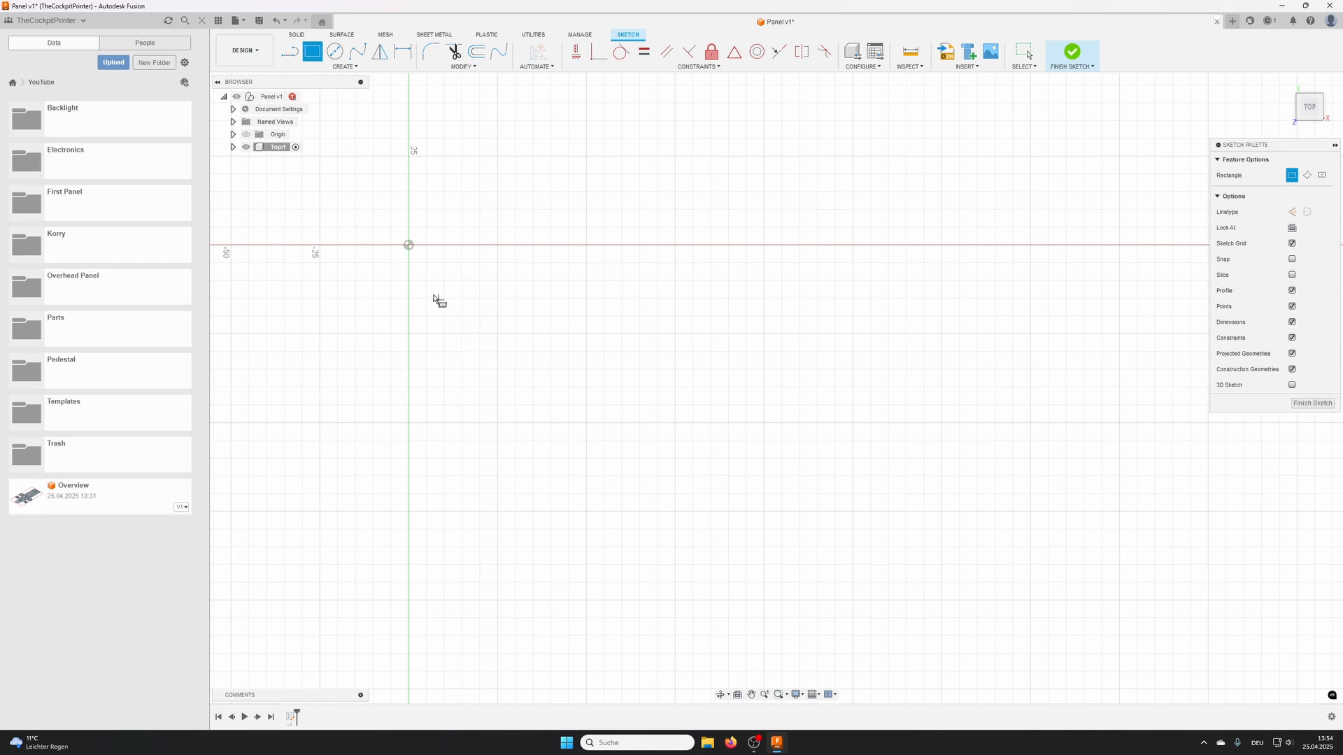
click(408, 245)
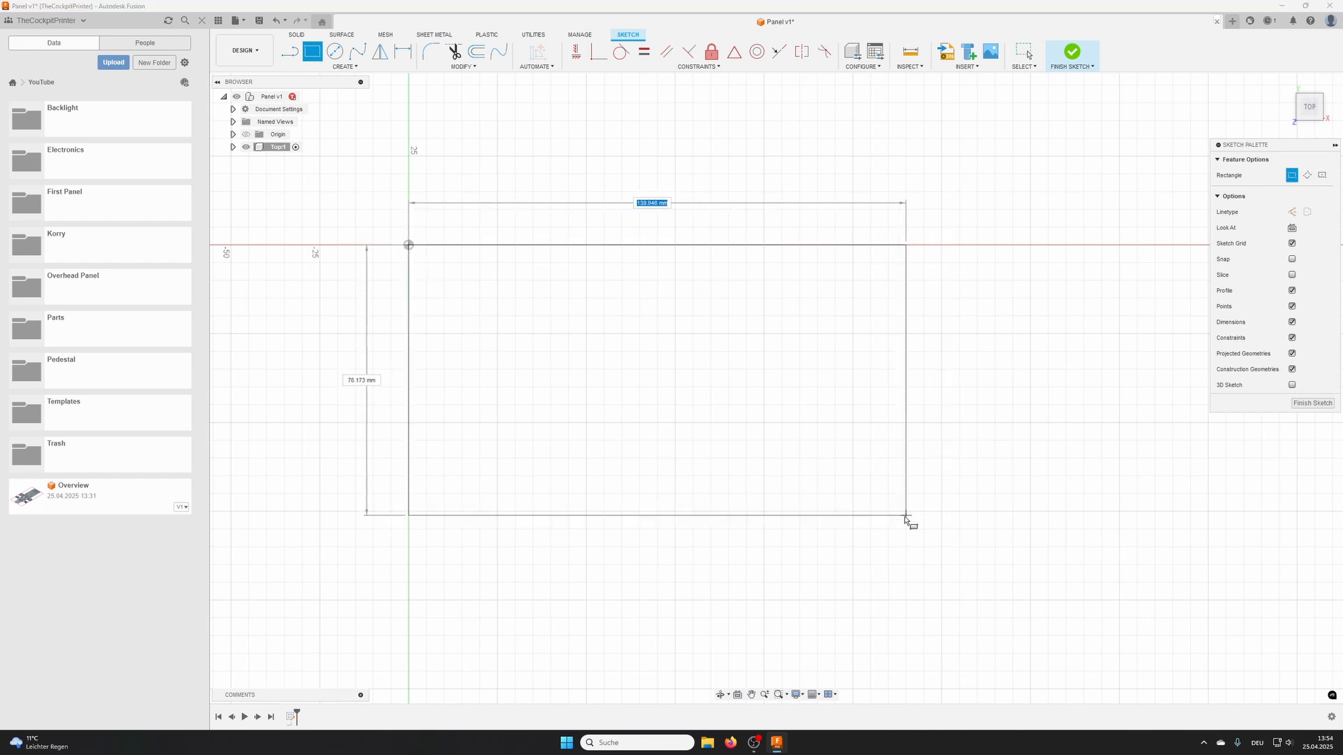
click(900, 517)
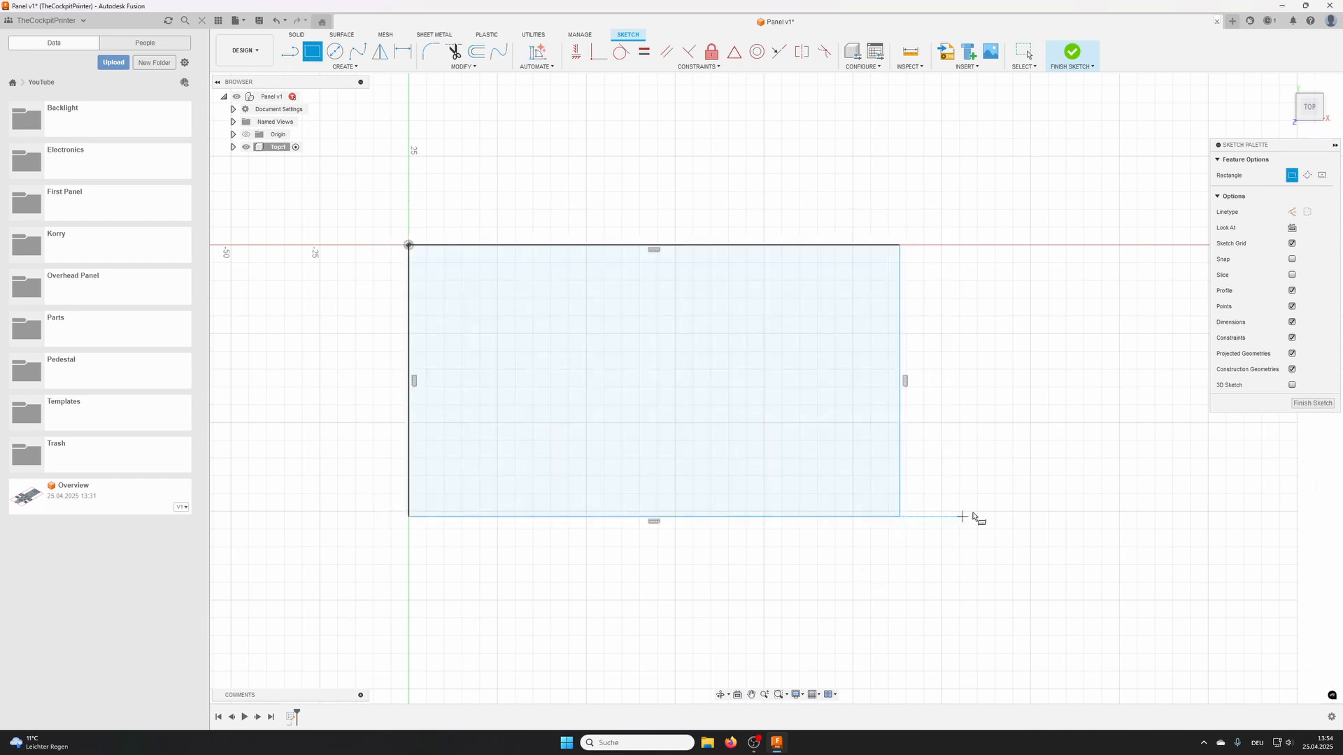
- Dimension the rectangle's width between its two vertical edges as a diameter dimension of 100 mm
scroll(928, 417, down, 1)
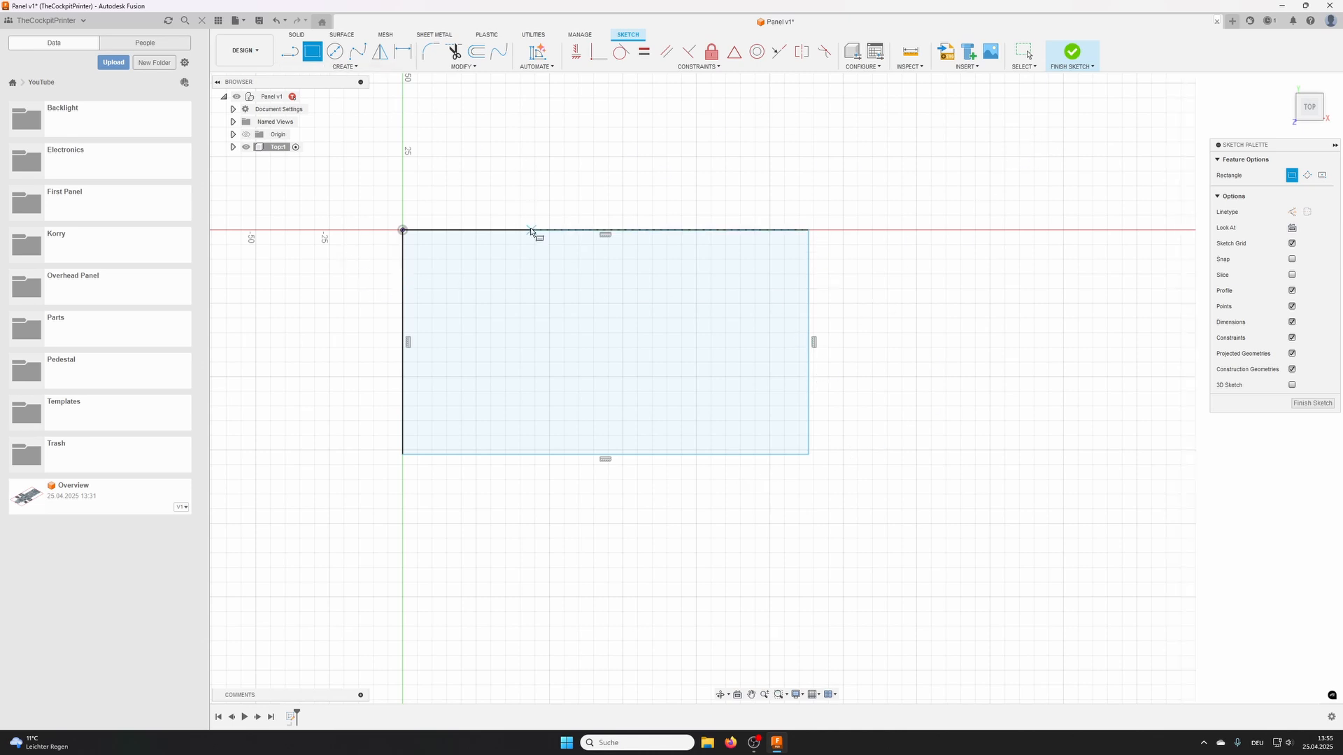
click(403, 53)
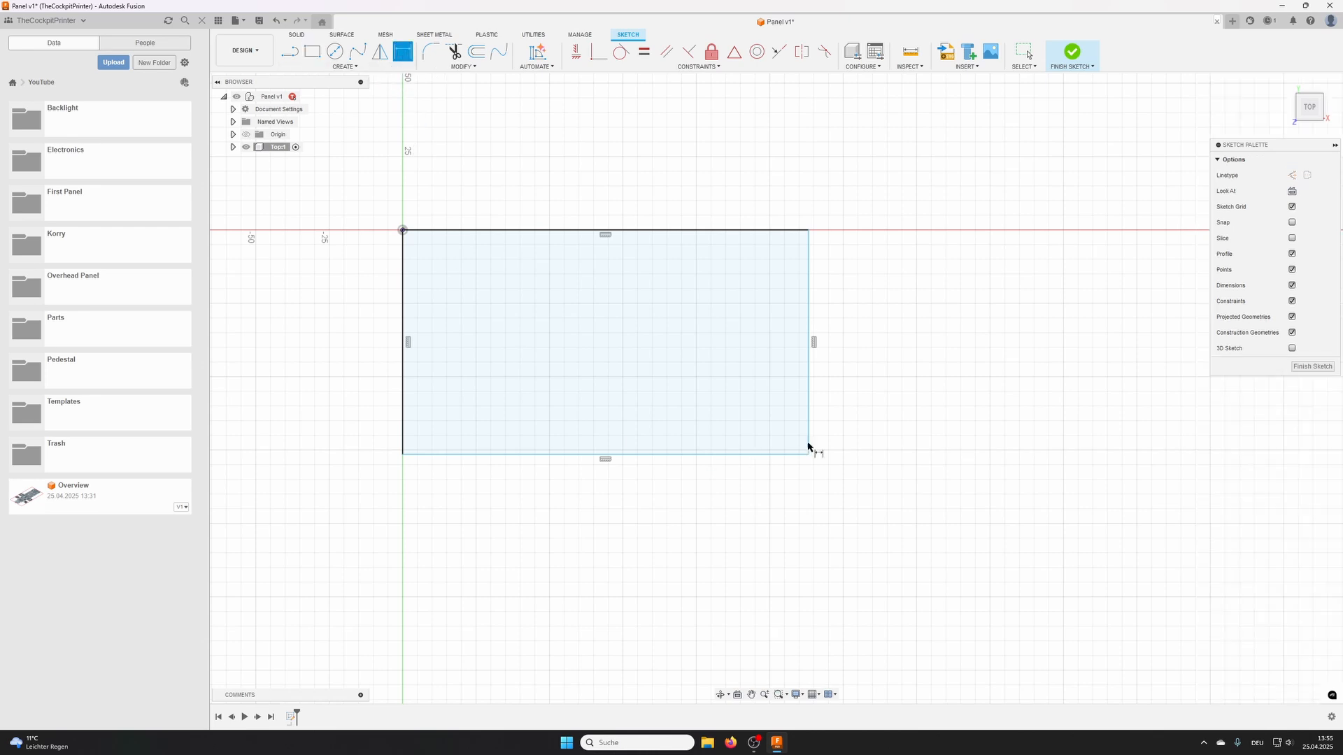
click(809, 372)
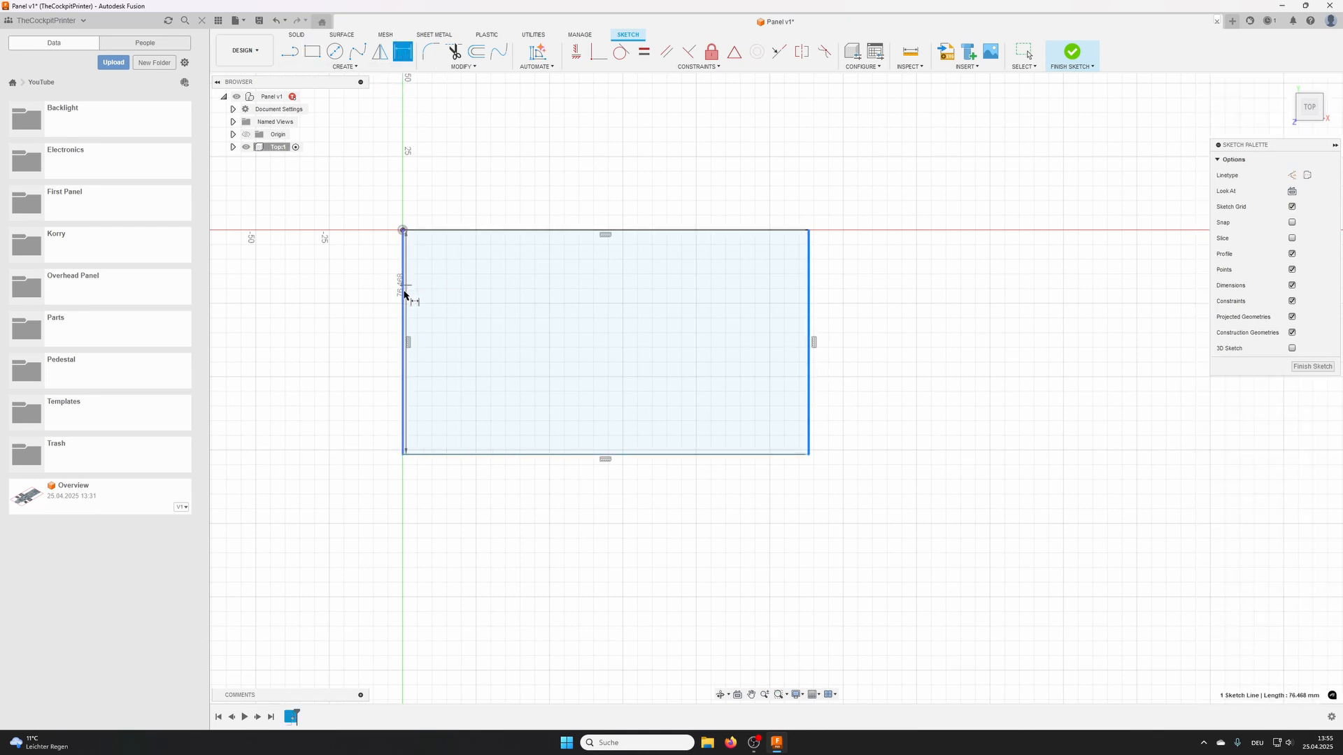
click(404, 295)
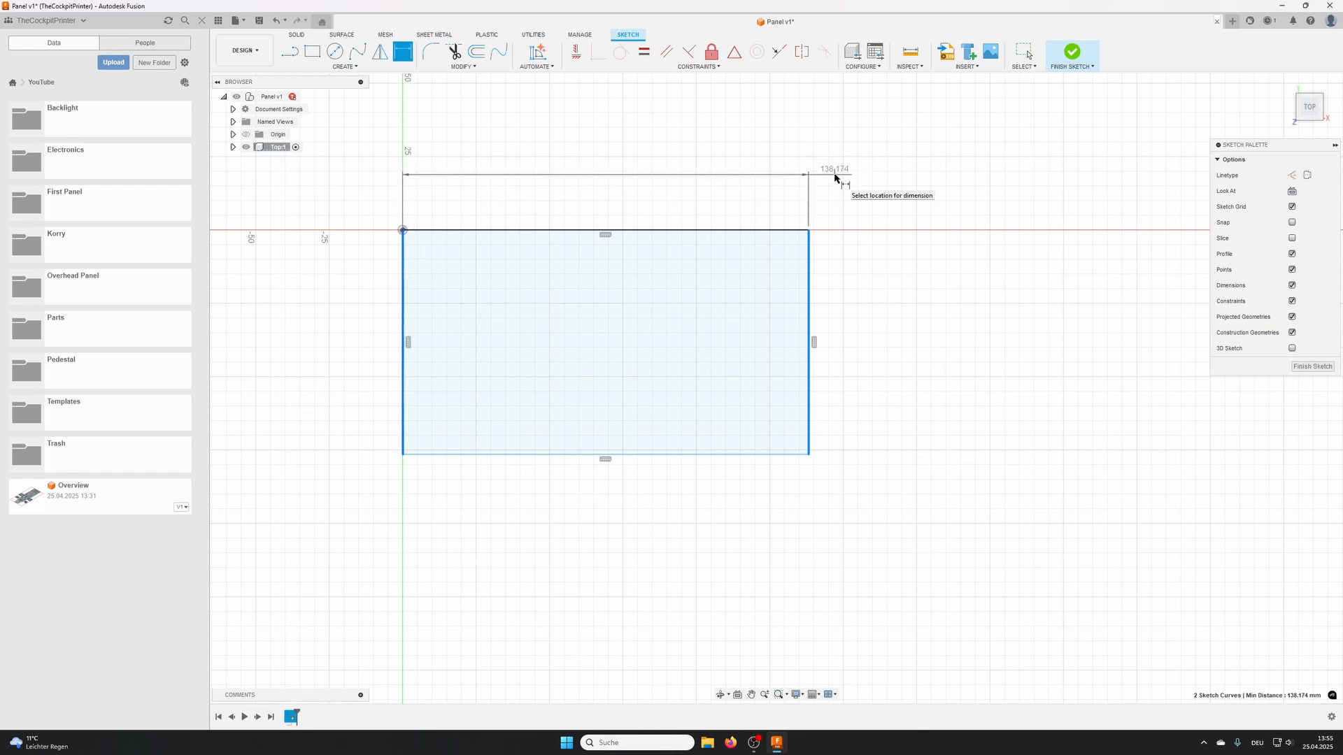
right_click(834, 178)
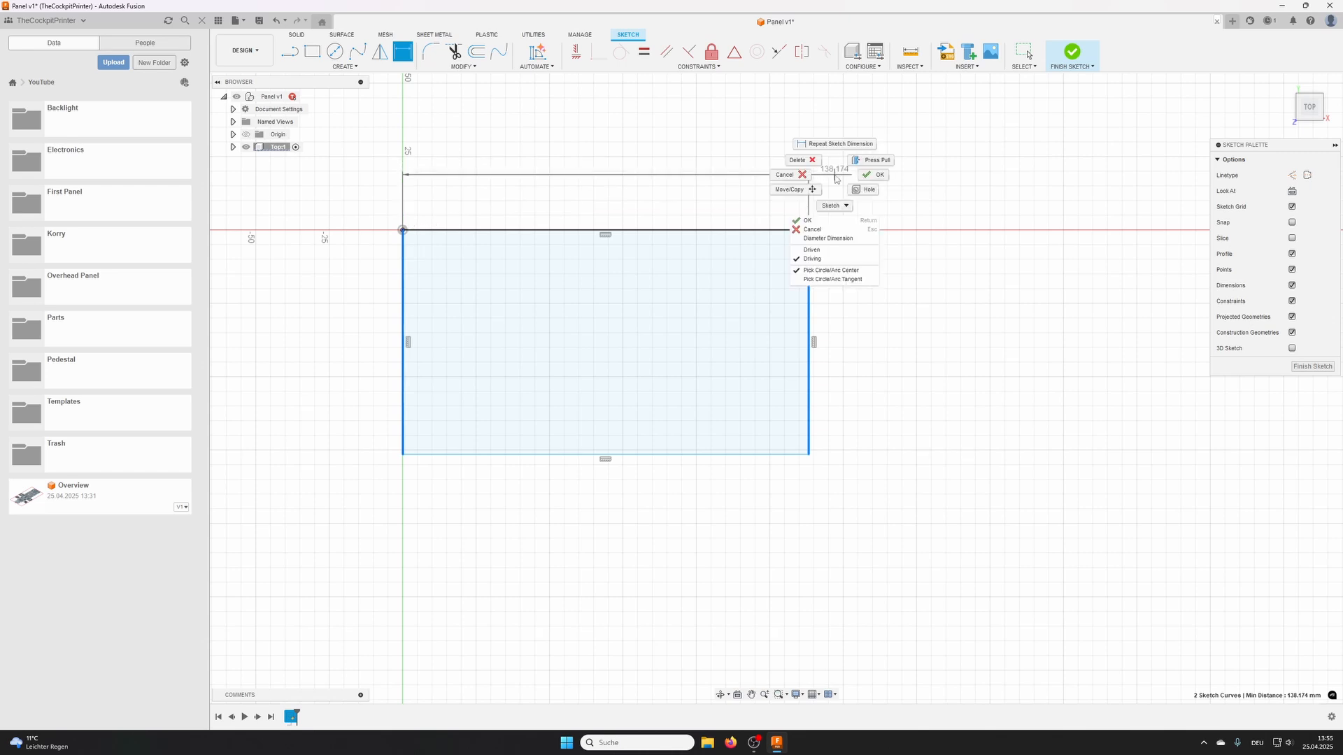
click(835, 239)
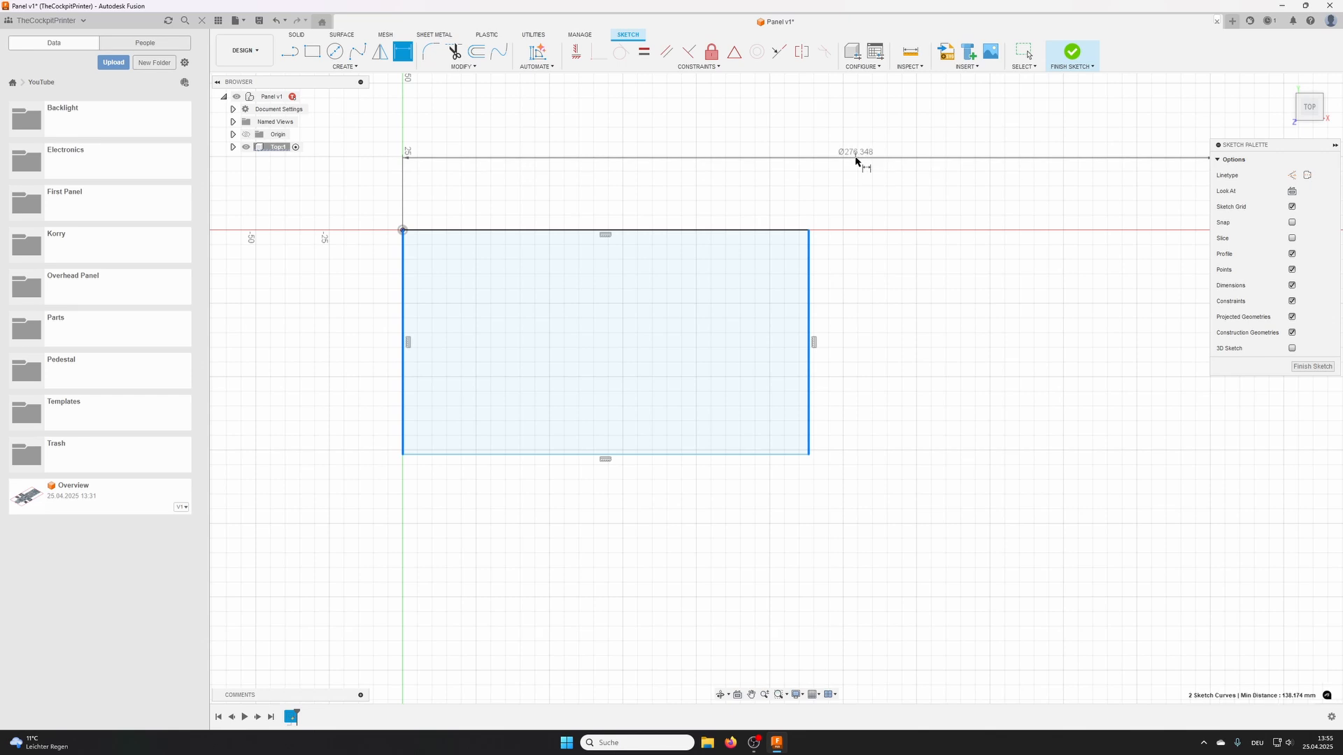
click(862, 157)
scroll(892, 196, down, 2)
middle_drag(885, 213, 801, 244)
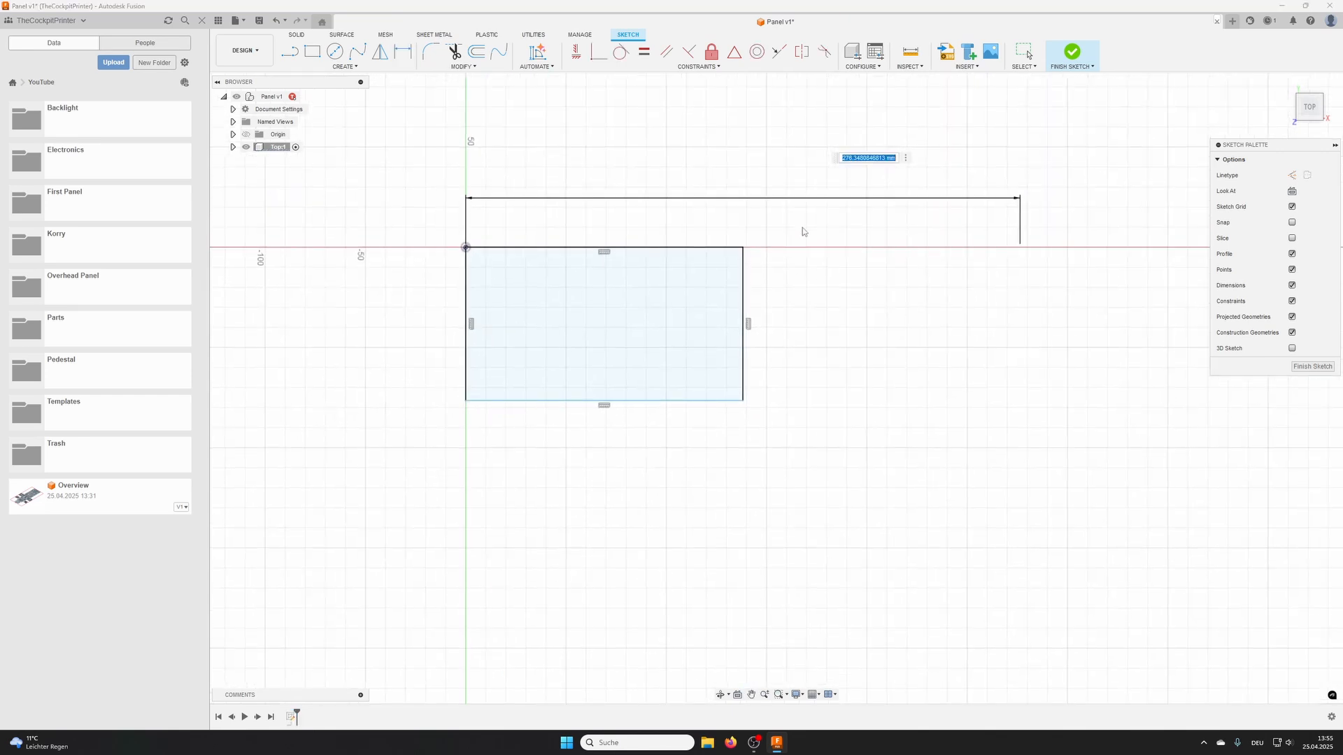
text(100)
key(Return)
scroll(560, 202, up, 2)
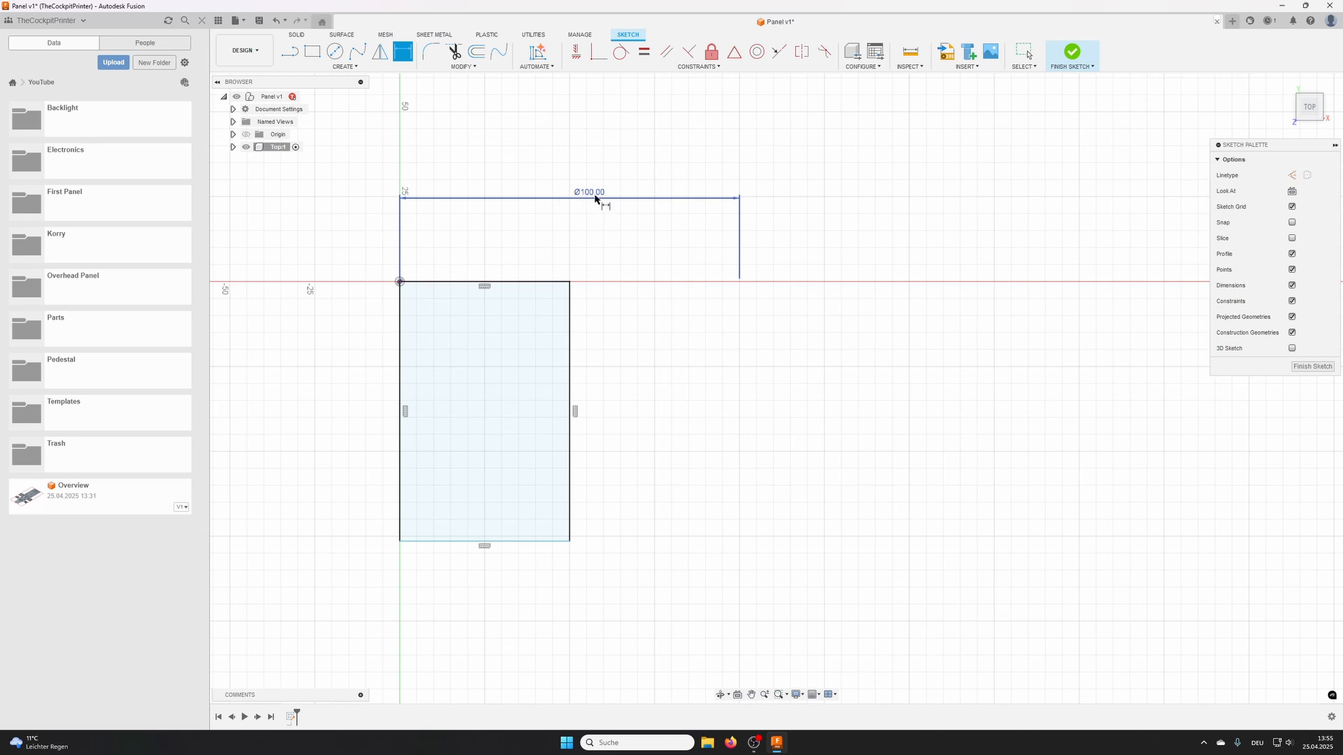
- Dimension the rectangle's height between its two horizontal edges as a diameter dimension of 50 mm
middle_drag(576, 255, 729, 169)
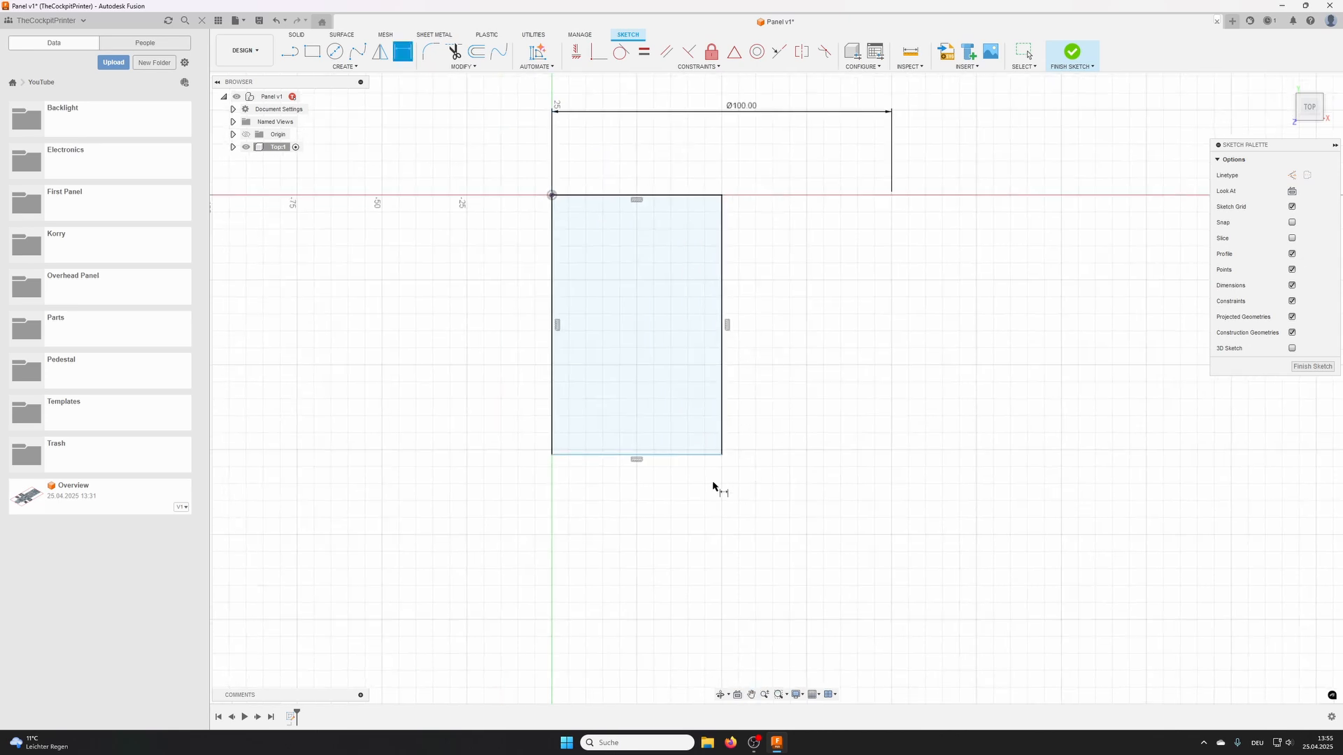
click(682, 459)
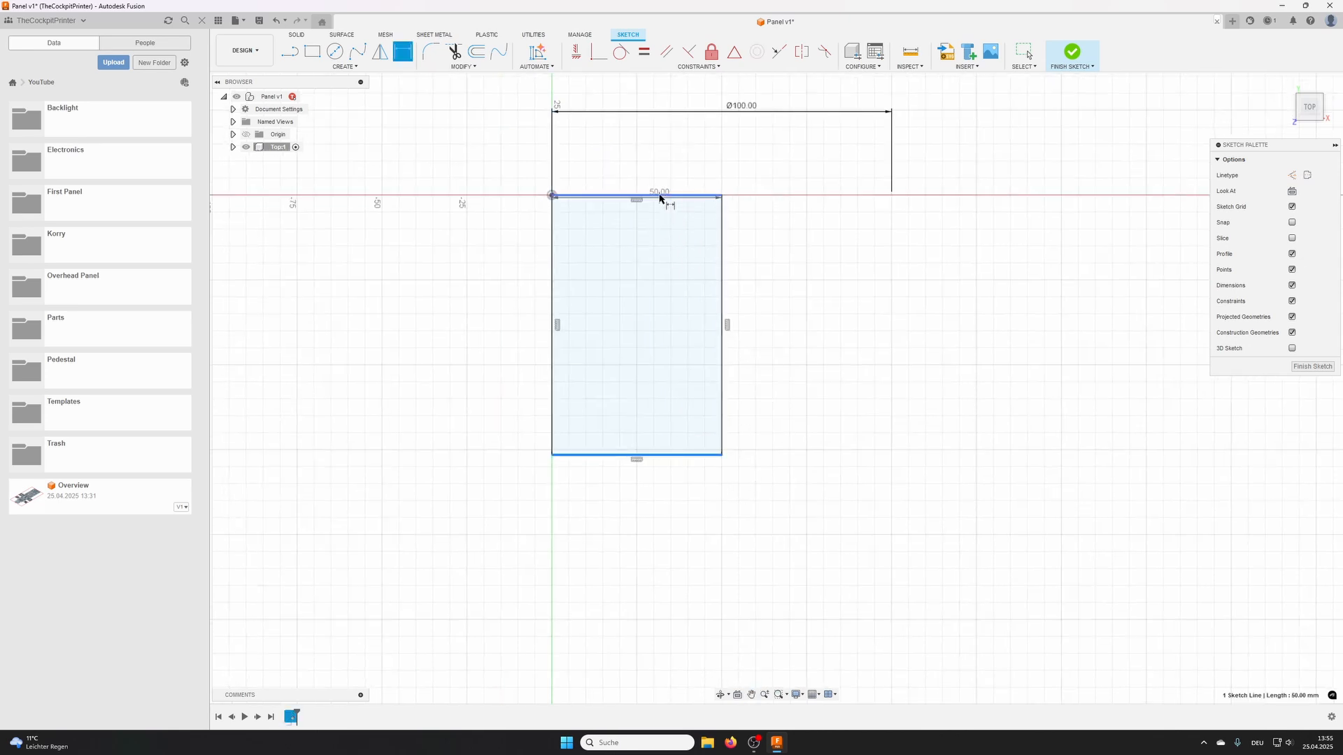
click(662, 197)
right_click(462, 272)
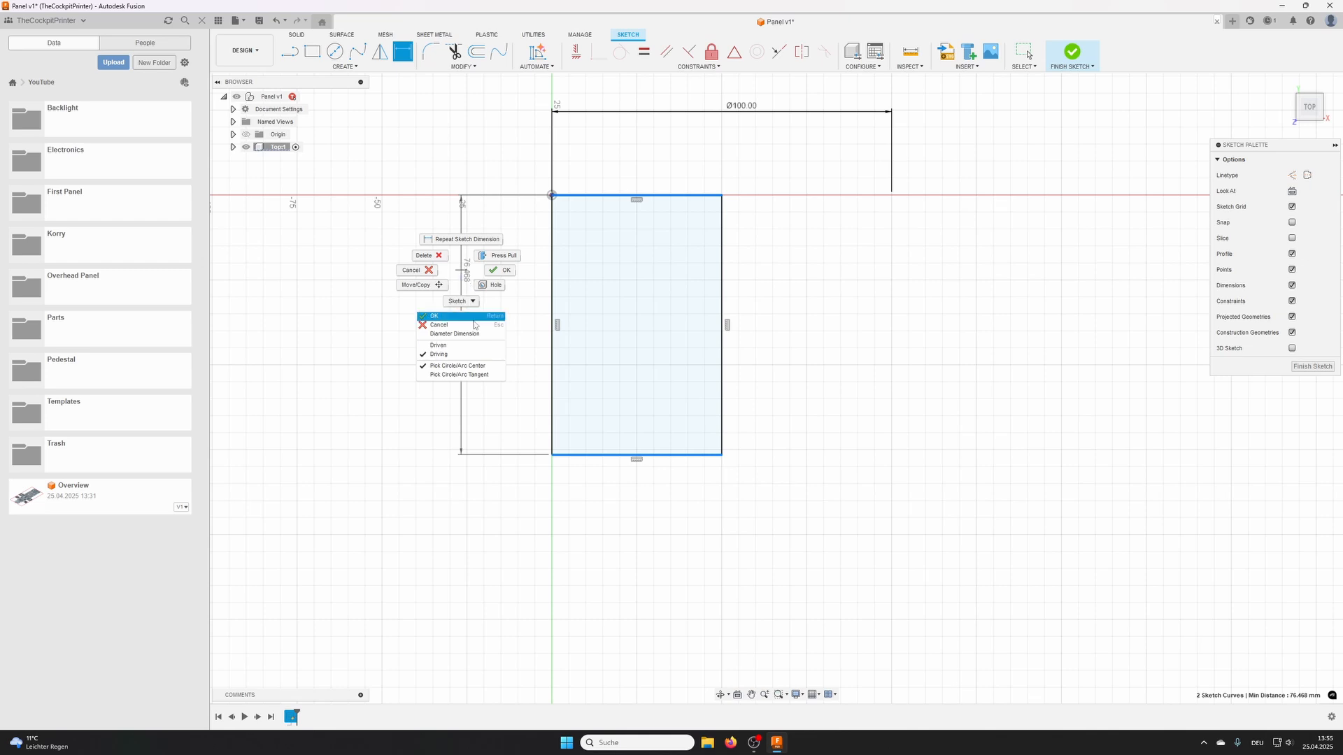
click(461, 335)
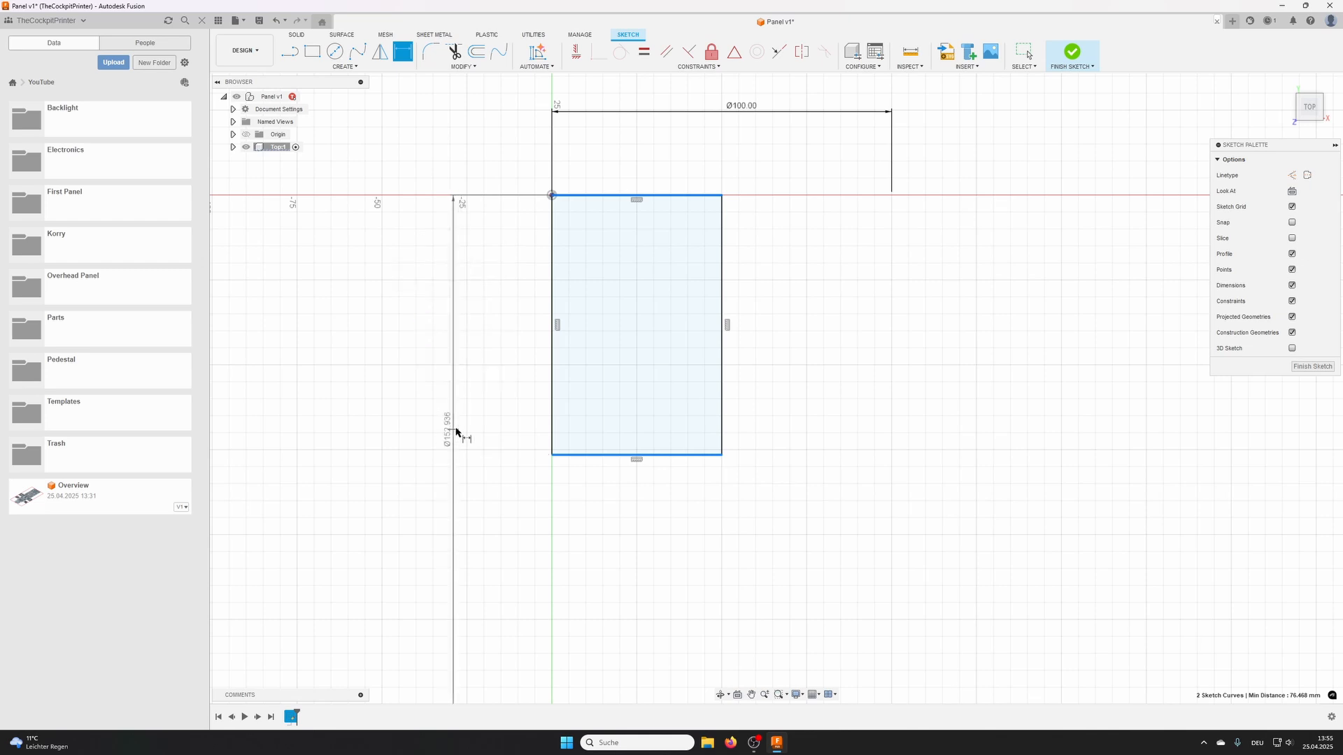
click(462, 367)
text(50)
key(Return)
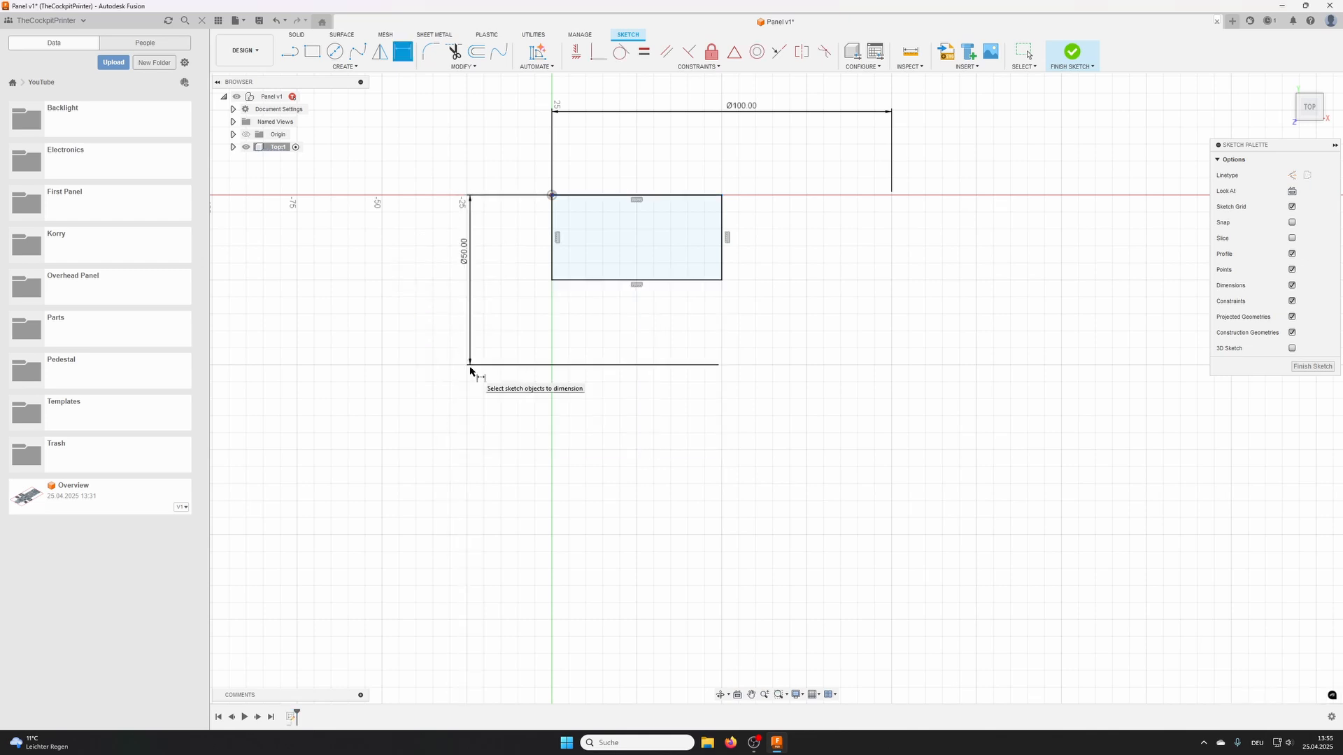
scroll(754, 236, up, 3)
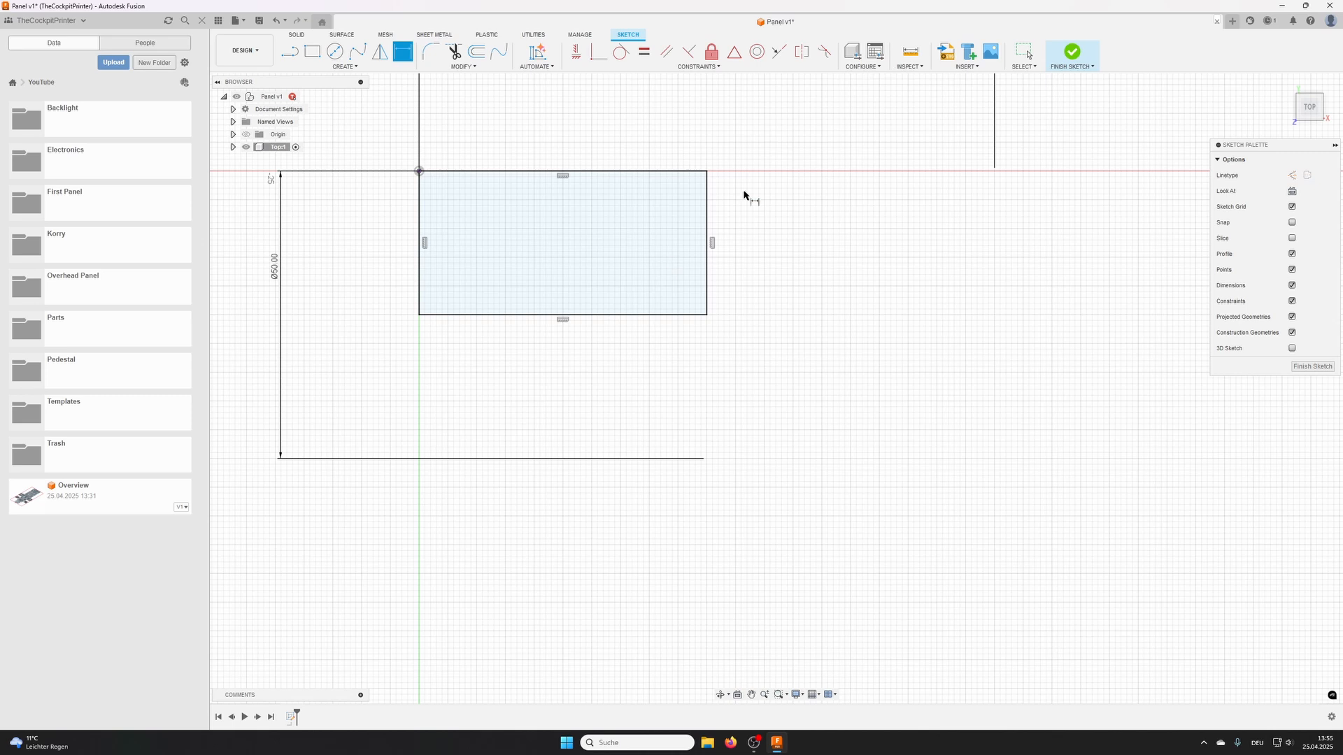
key(Escape)
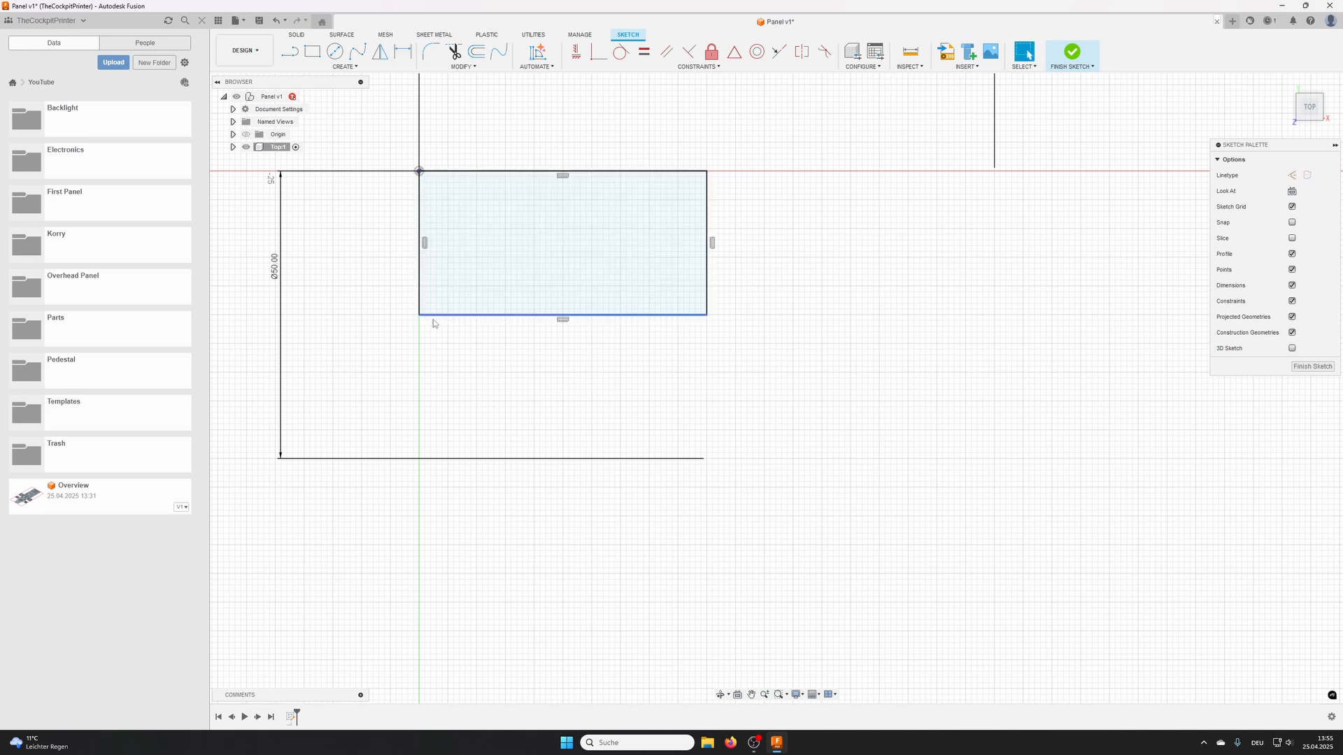
- Check the lengths of the rectangle's right vertical edge and upper horizontal edge
click(707, 308)
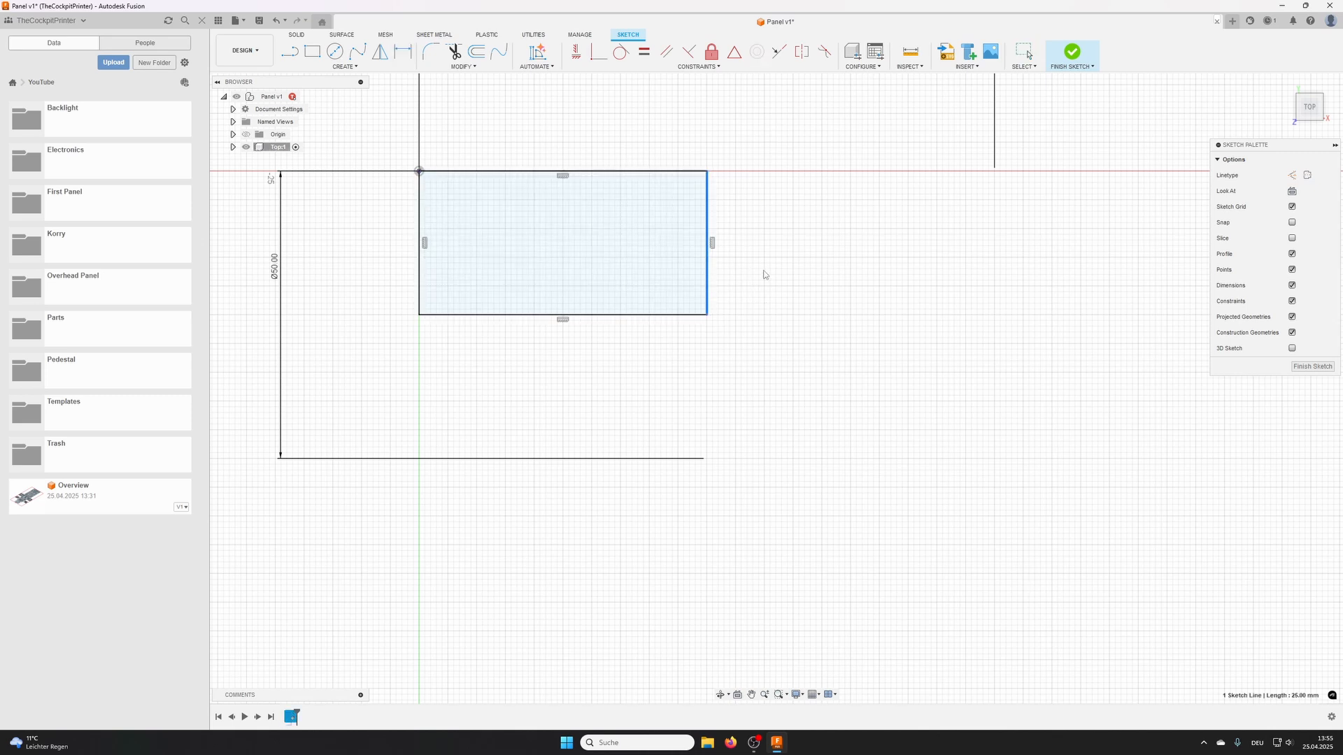
click(574, 171)
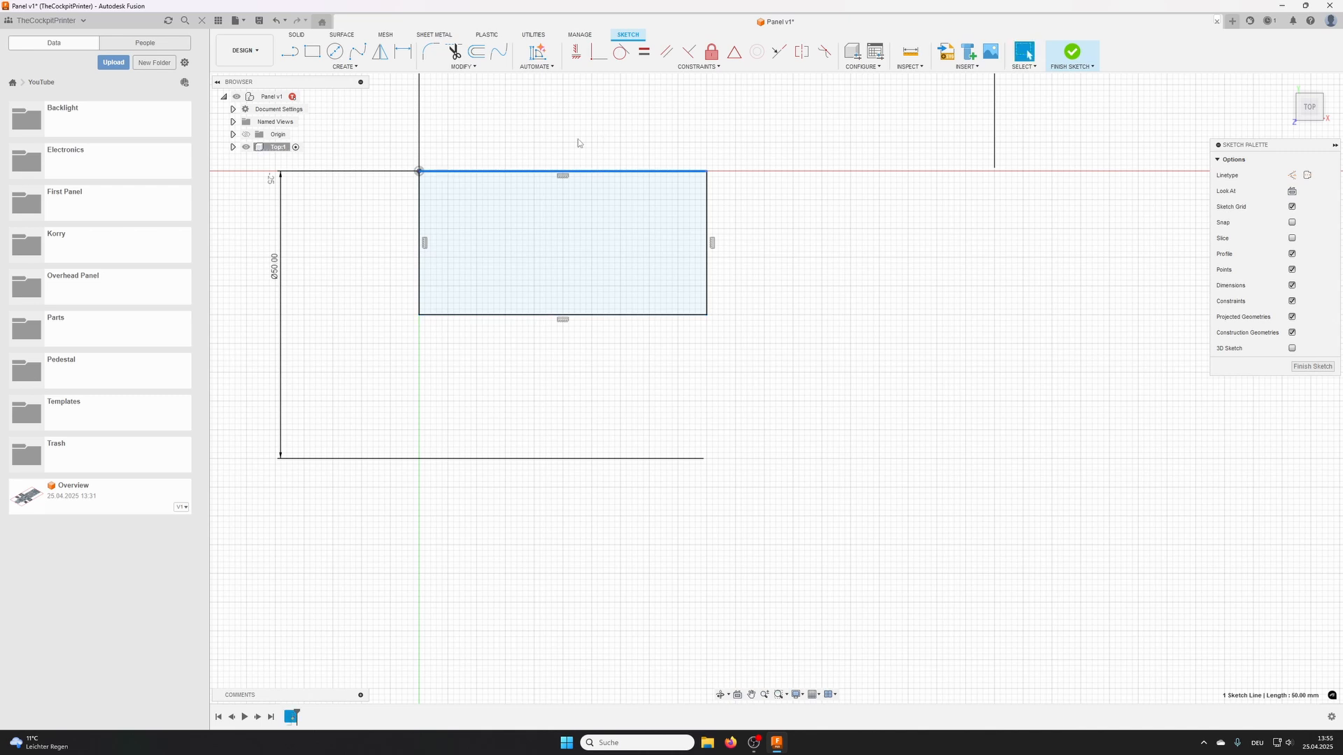
click(364, 231)
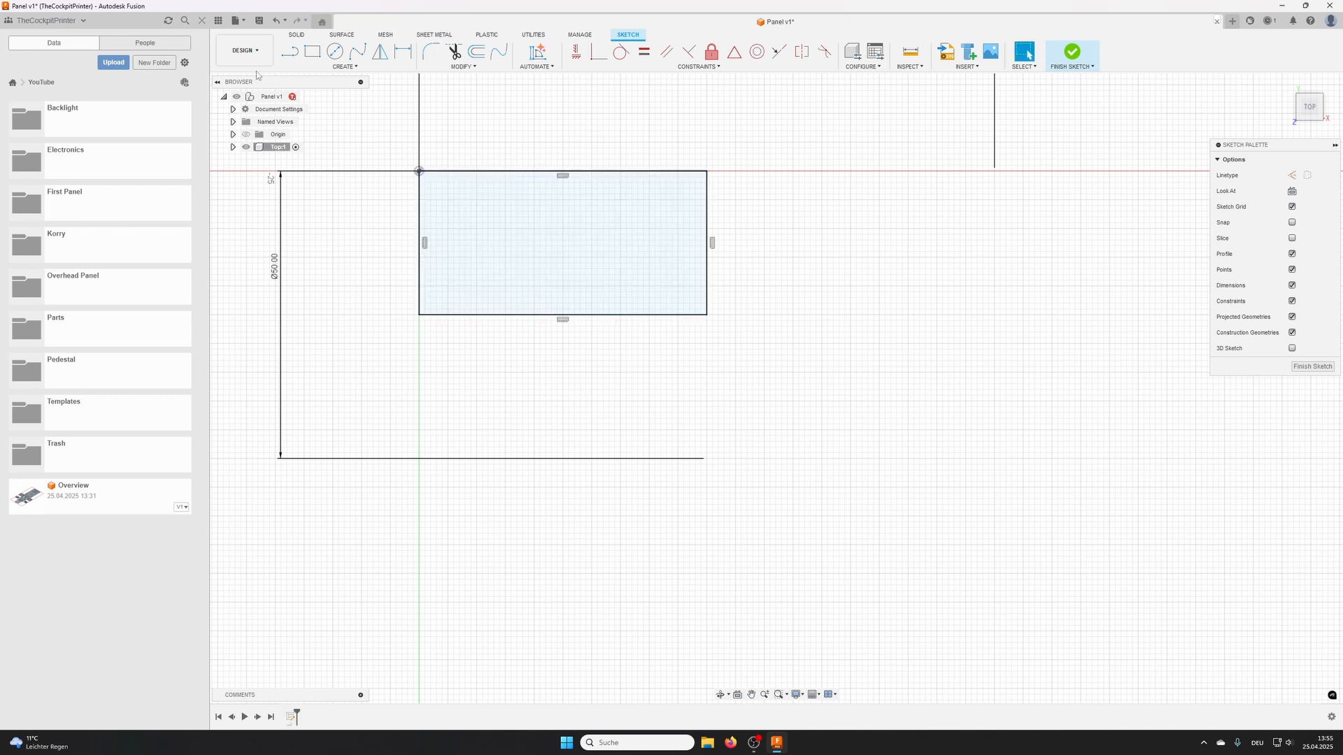
- Draw an open-ended slot outline from the rectangle's left edge near the upper corner, with two horizontal lines about 6 mm long joined by a tangent arc
click(291, 52)
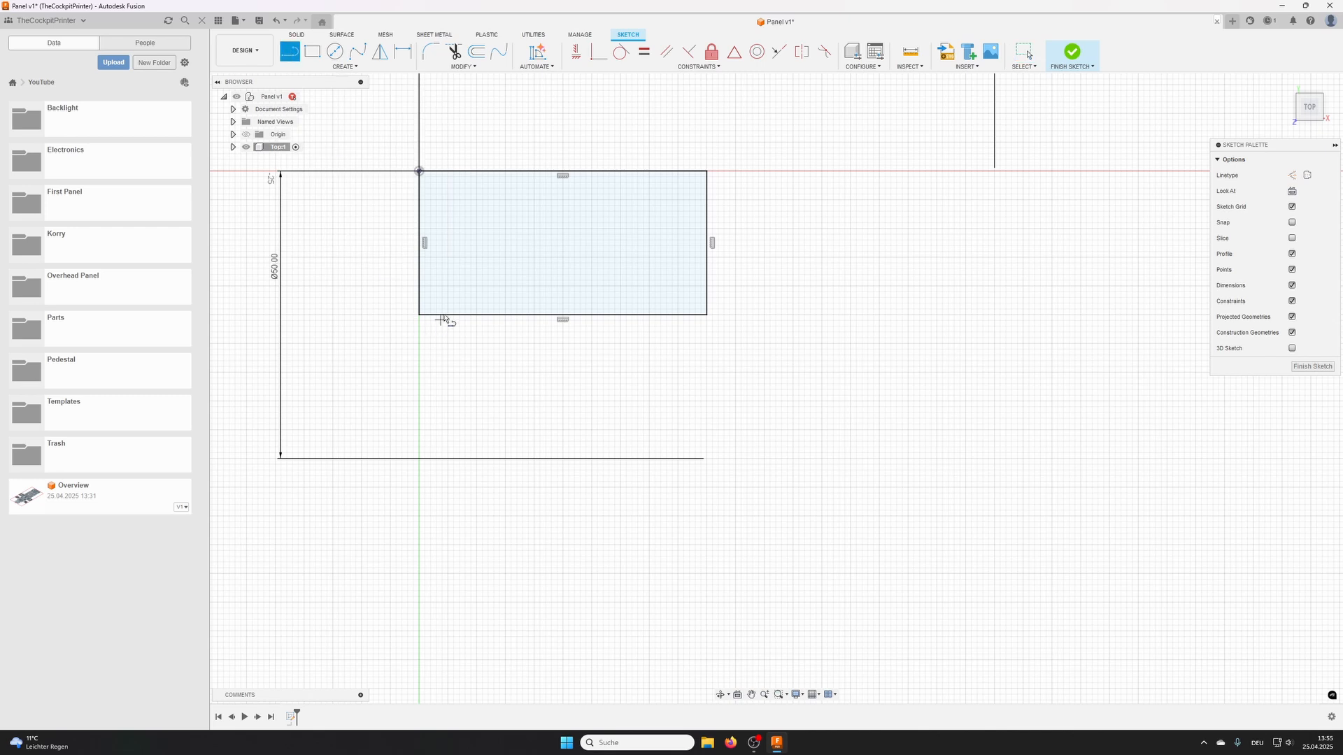
scroll(422, 214, up, 3)
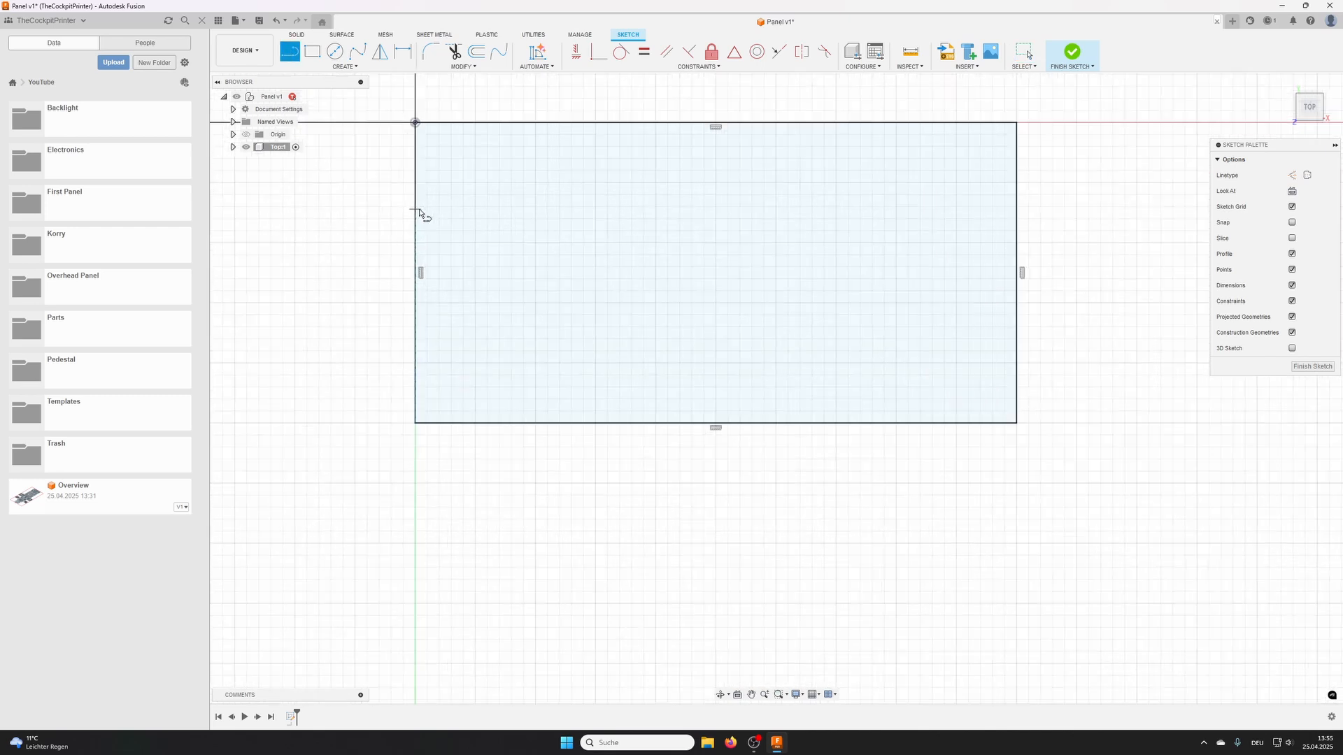
click(414, 171)
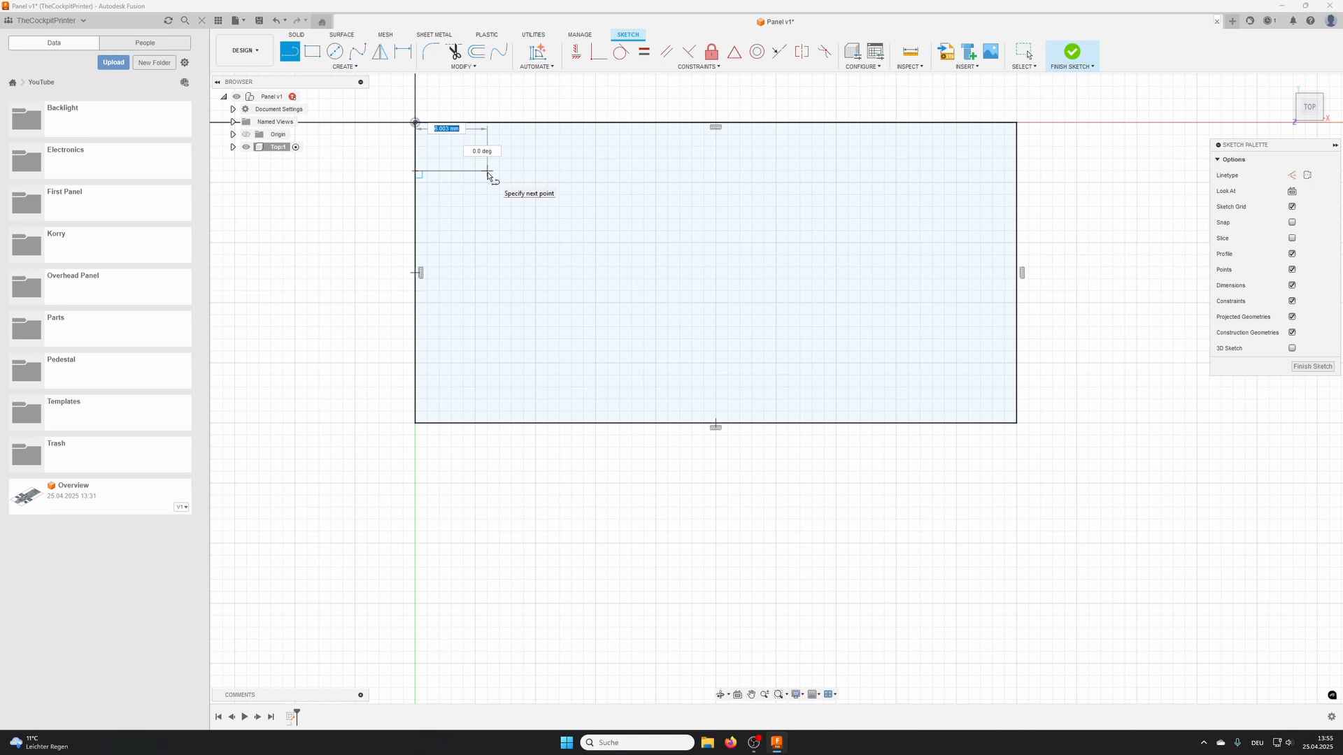
click(488, 172)
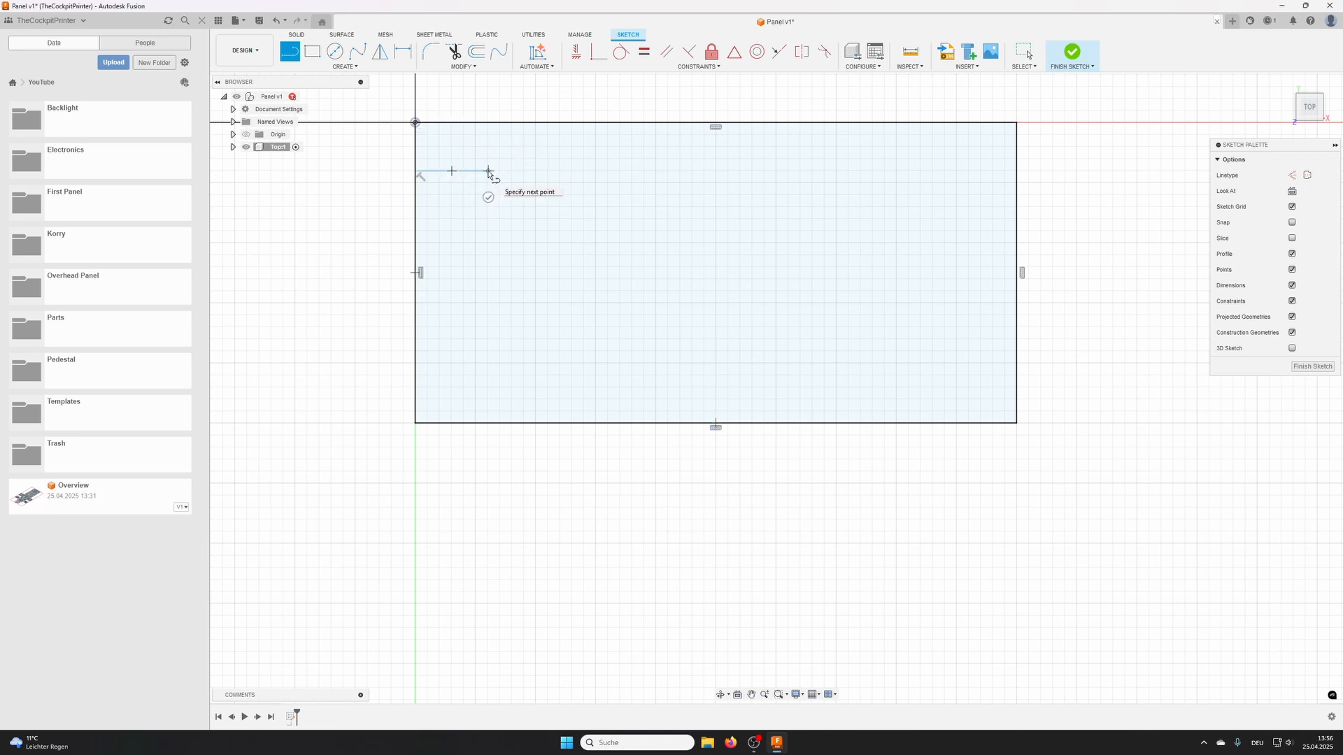
drag(488, 172, 489, 236)
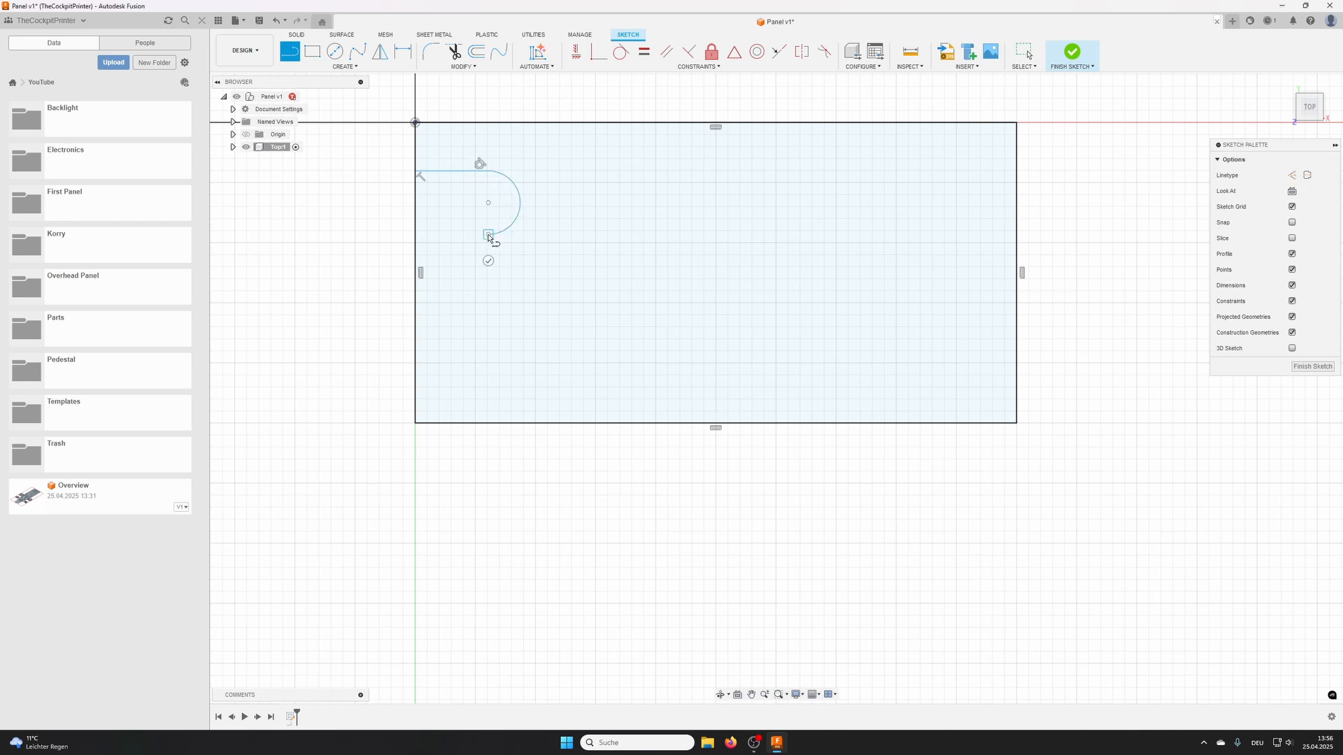
double_click(418, 236)
- Draw a circle about 3.9 mm in diameter centred on the slot arc's centre point
click(336, 53)
click(487, 203)
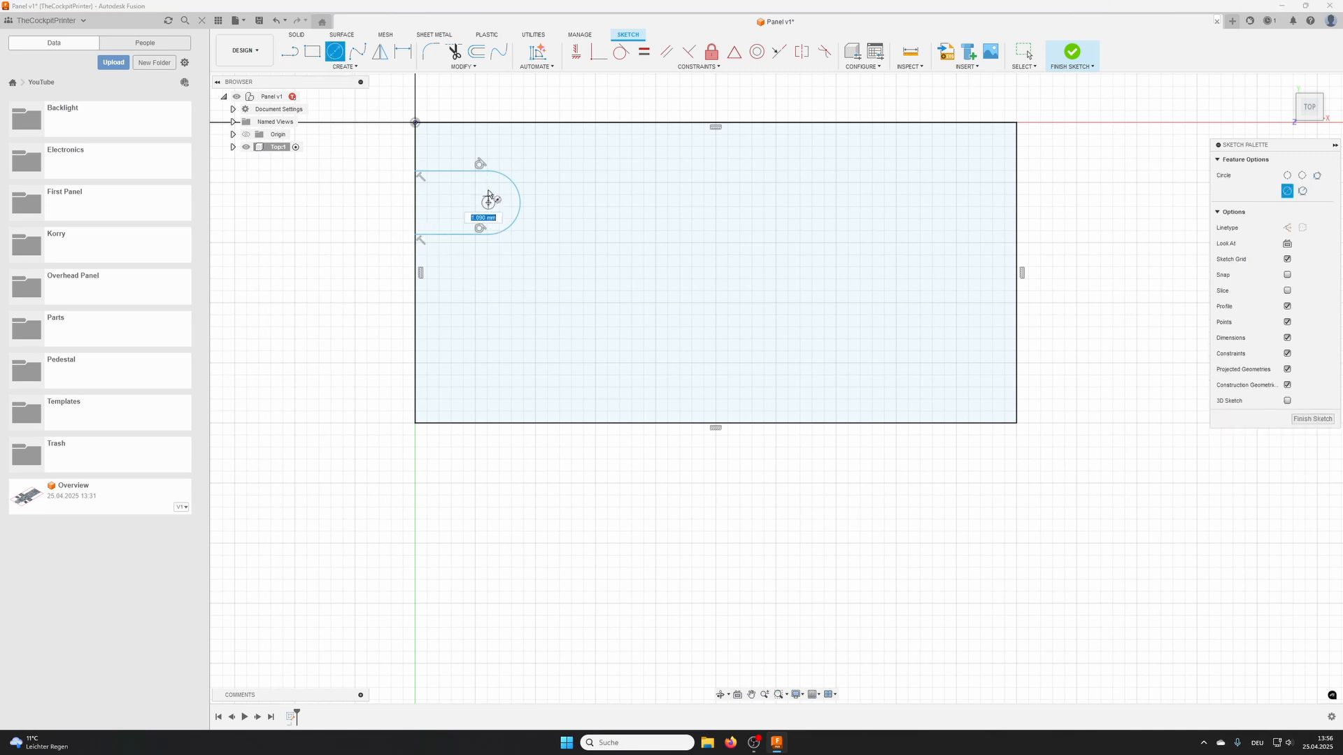
click(492, 180)
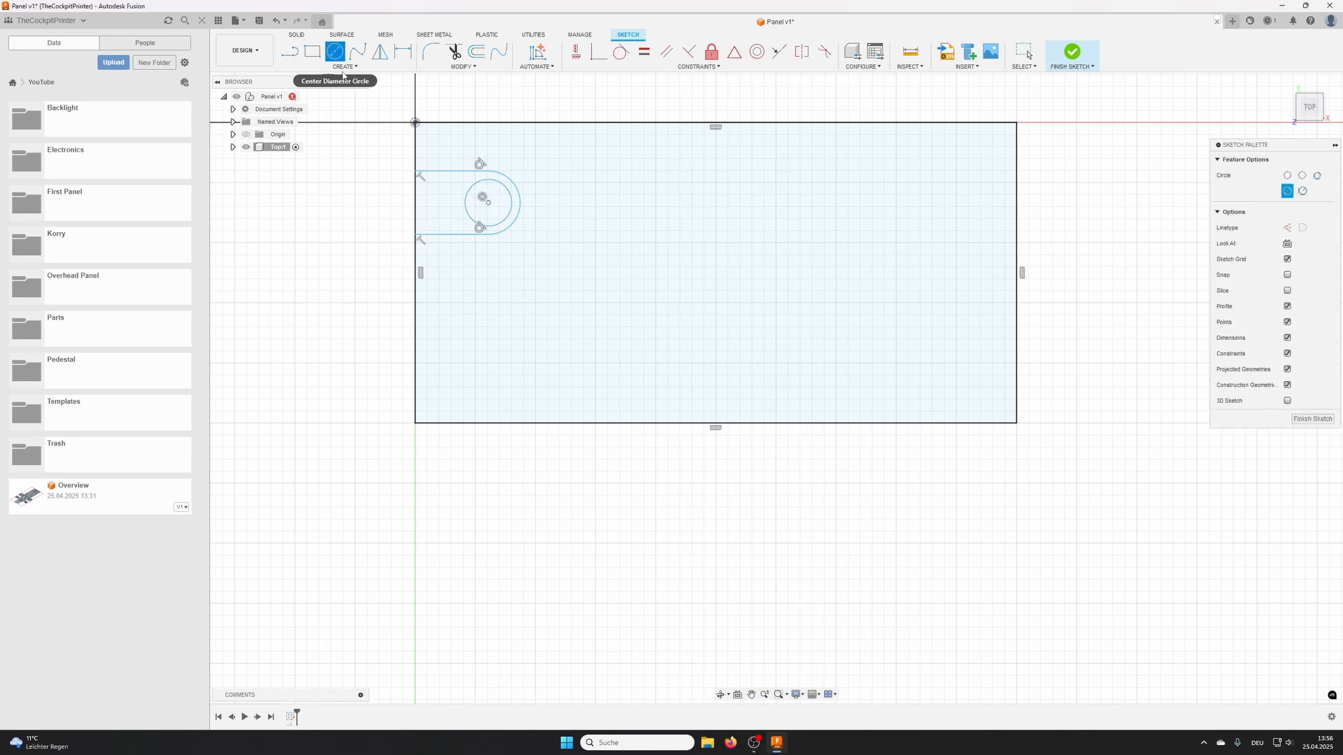
- Dimension the circle inside the slot to a diameter of 4.5 mm
click(403, 51)
click(512, 203)
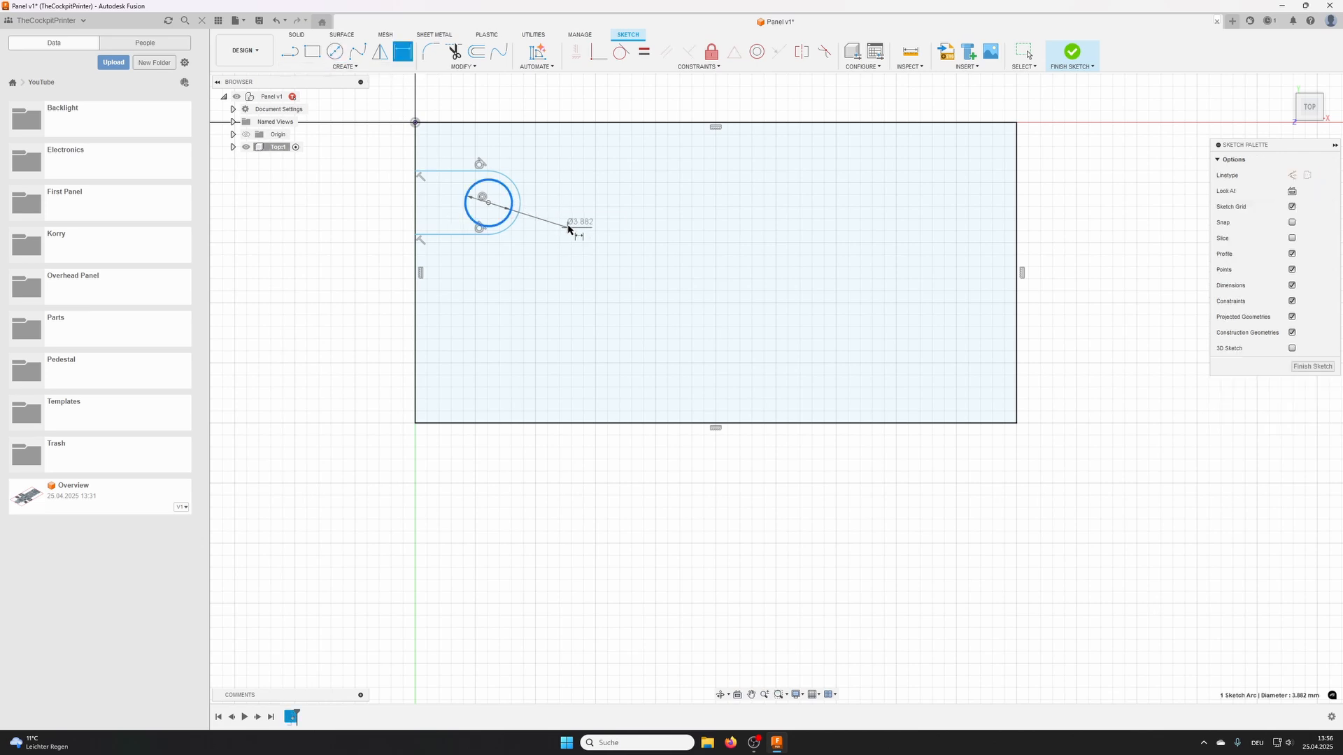
click(572, 221)
text(4)
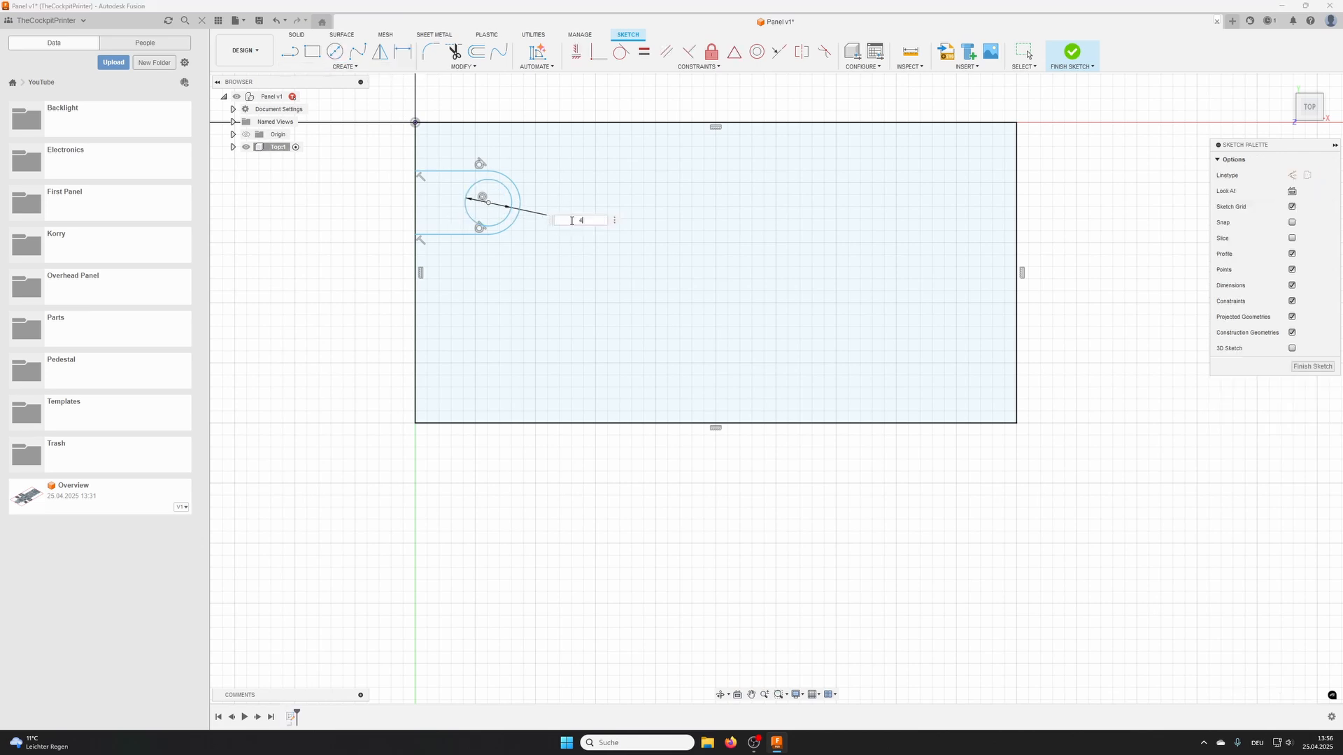
text(,5)
key(Return)
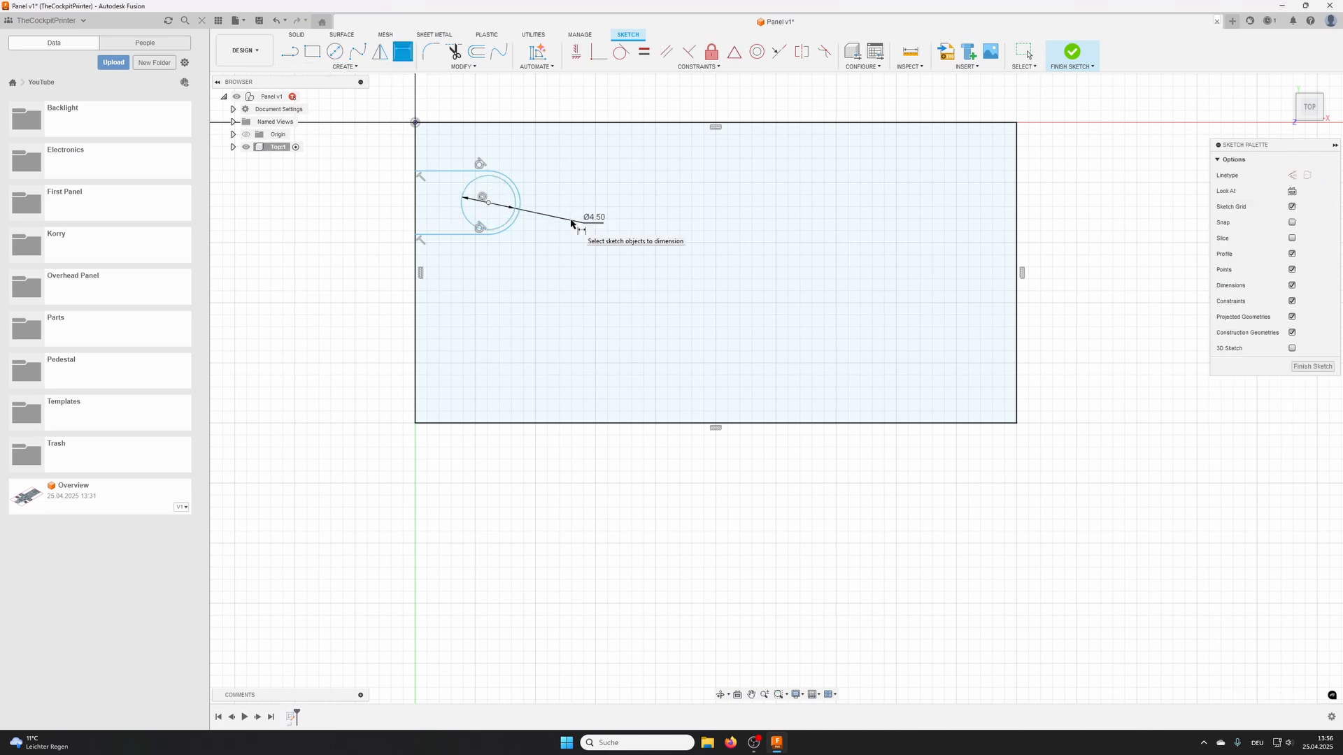
- Dimension the slot's end arc to a radius of 4.5 mm
click(518, 194)
click(544, 170)
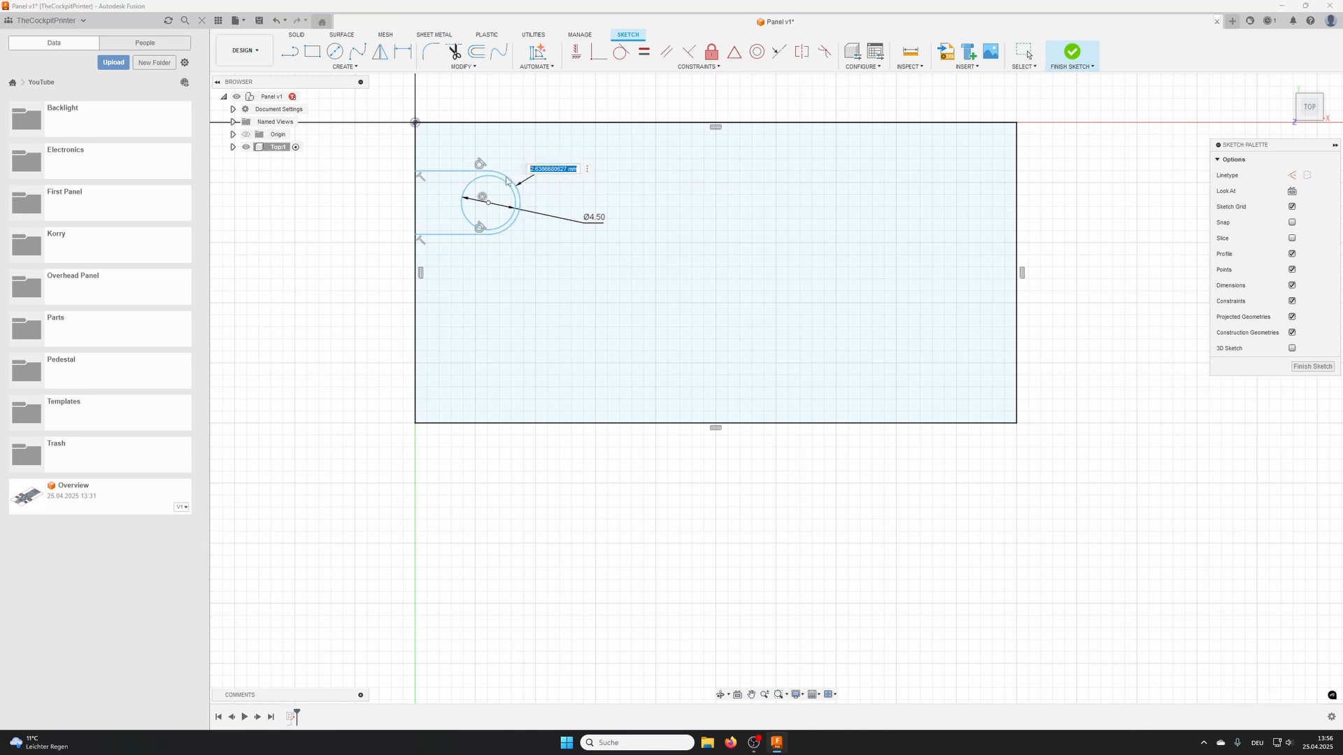
text(4,5)
key(Return)
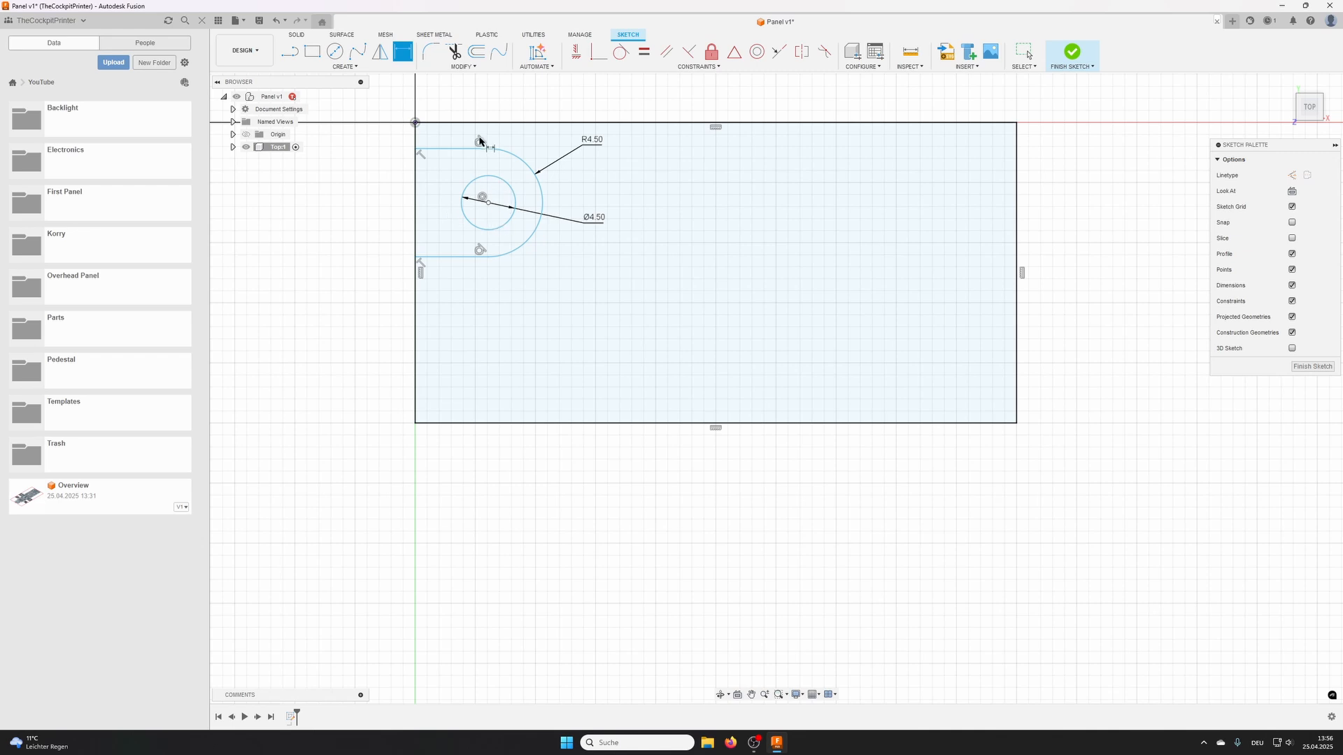
- Dimension the vertical distance from the rectangle's upper edge to the circle's centre as 7.5 mm
click(479, 124)
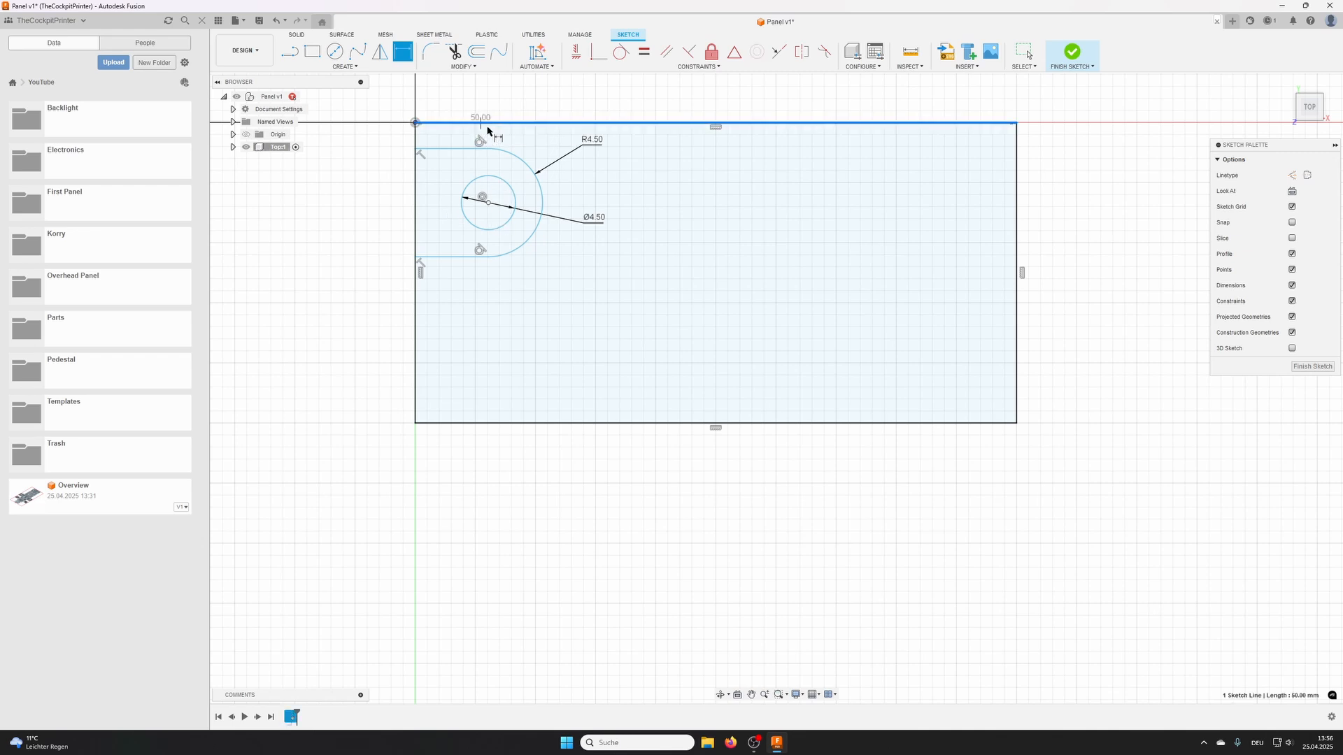
click(488, 203)
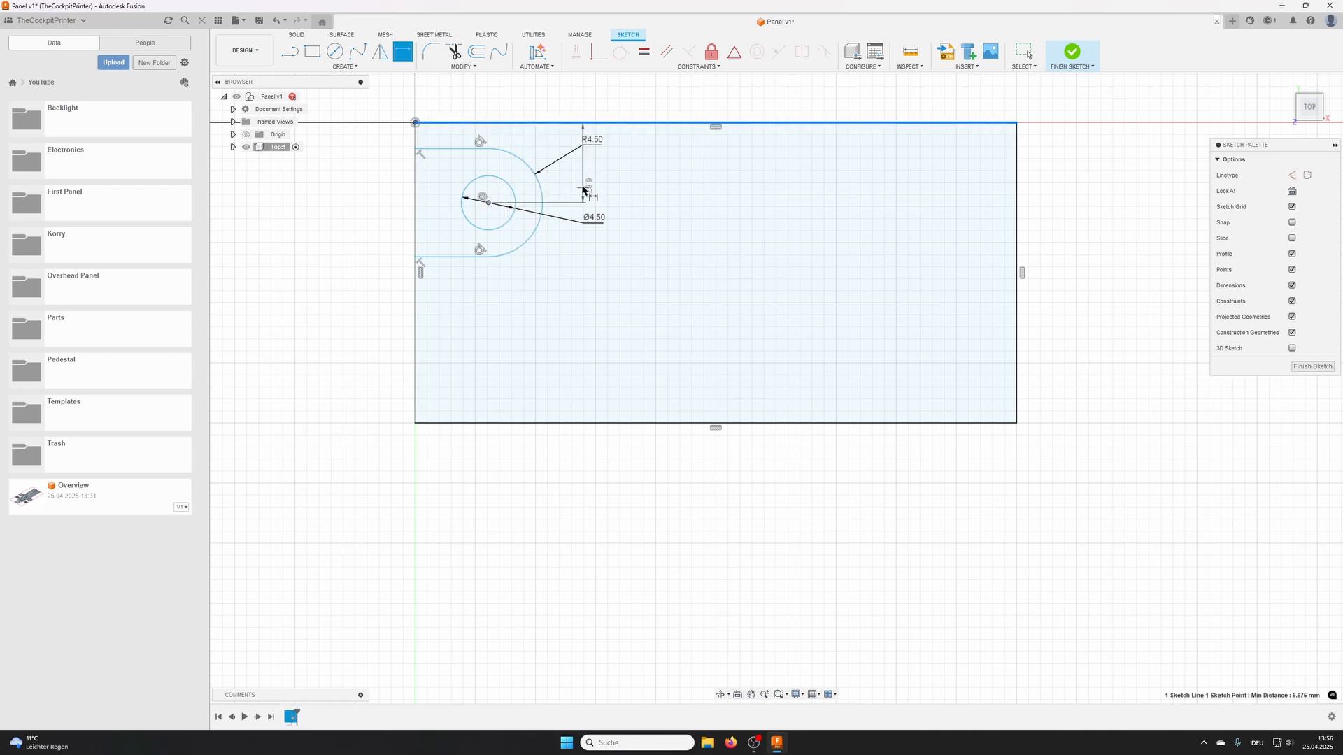
click(581, 187)
text(7.5)
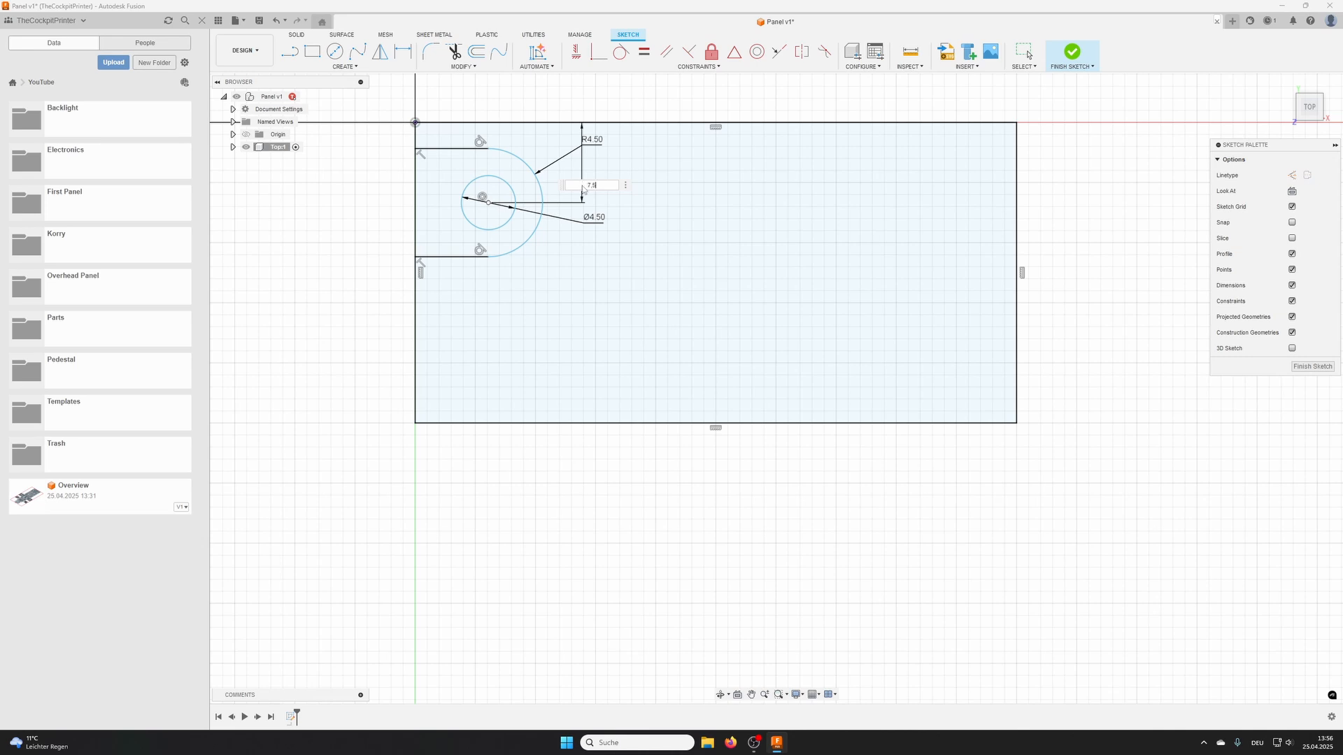
key(Return)
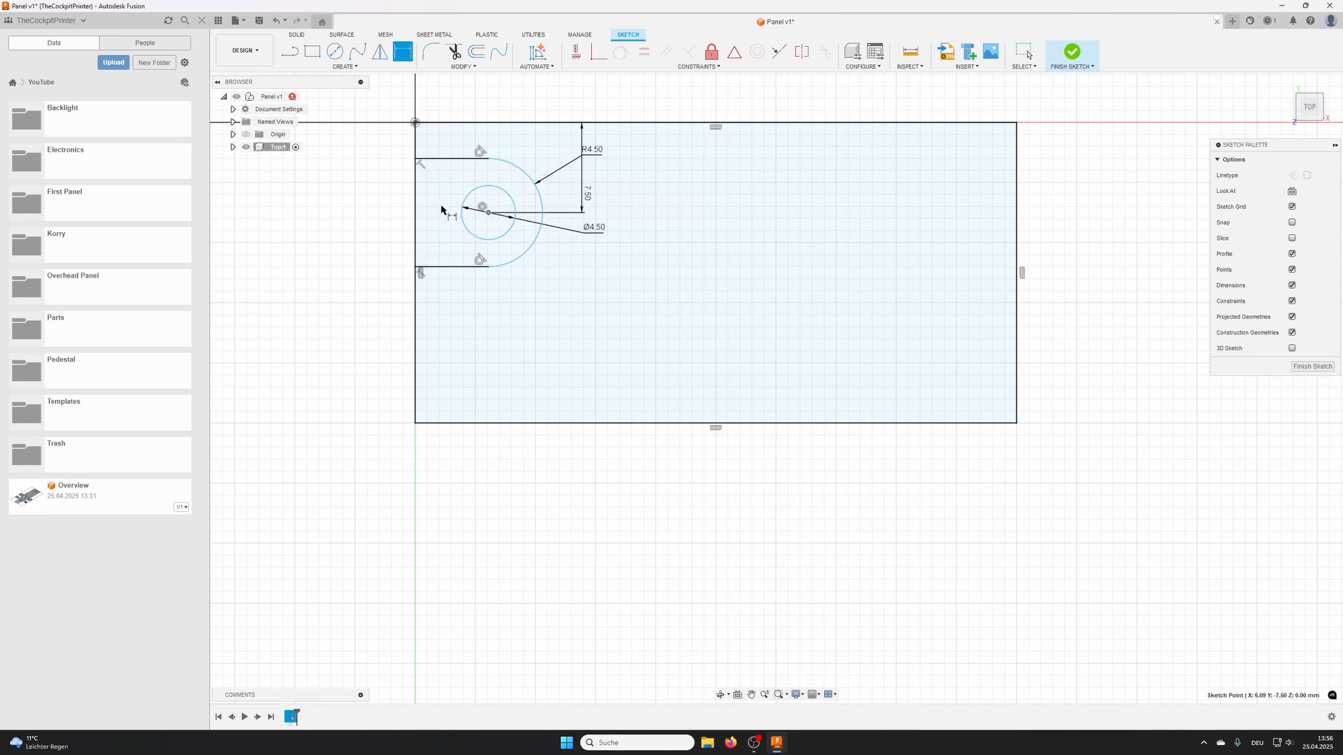
- Dimension the circle centre's horizontal distance from the rectangle's left edge, set it to 4.5 mm, and finish the sketch
click(416, 207)
click(462, 96)
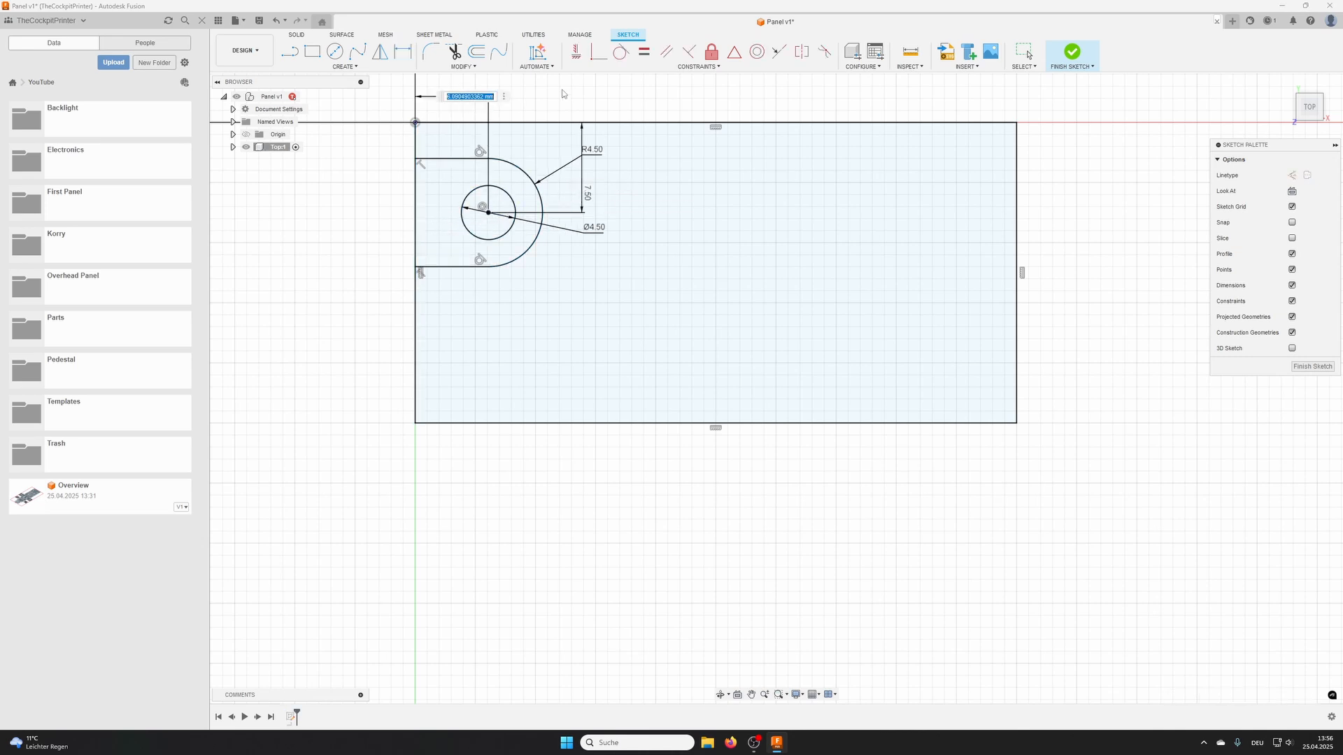
text(7.5)
key(Return)
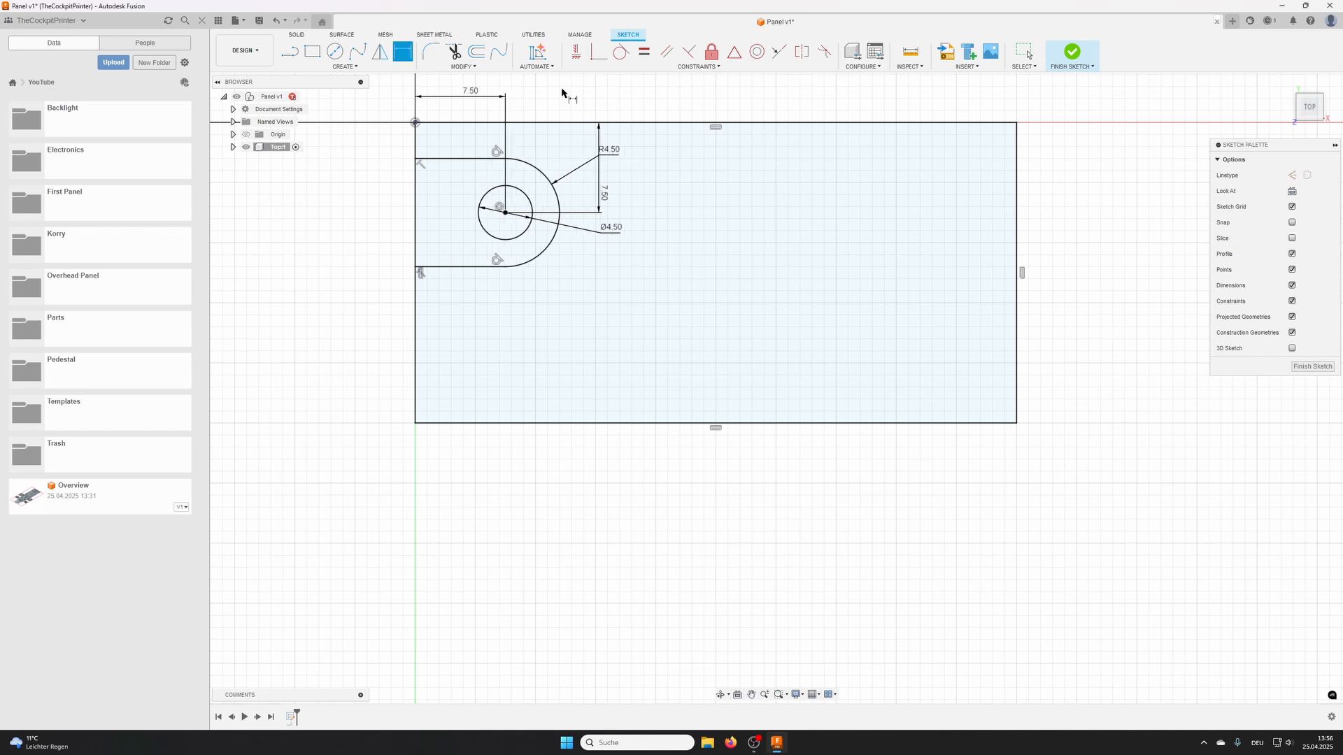
double_click(475, 93)
text(4.5)
key(Return)
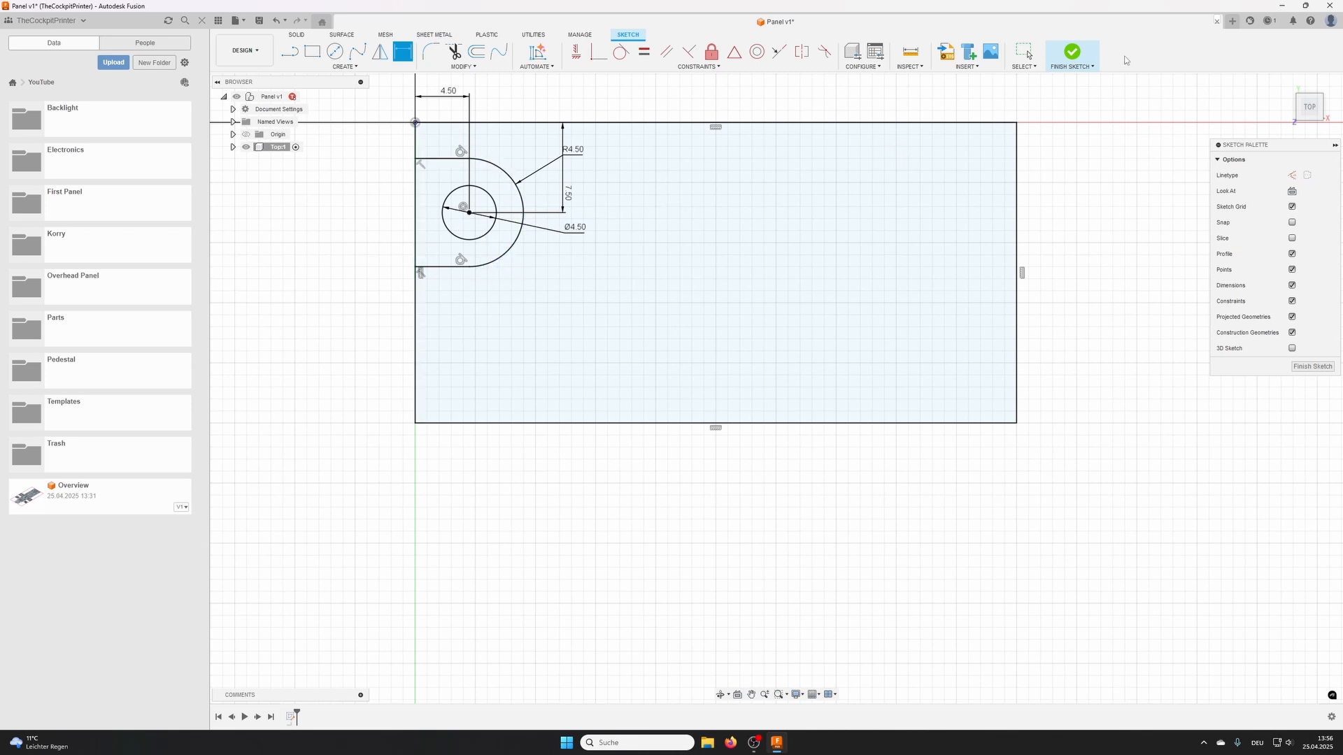
click(1074, 54)
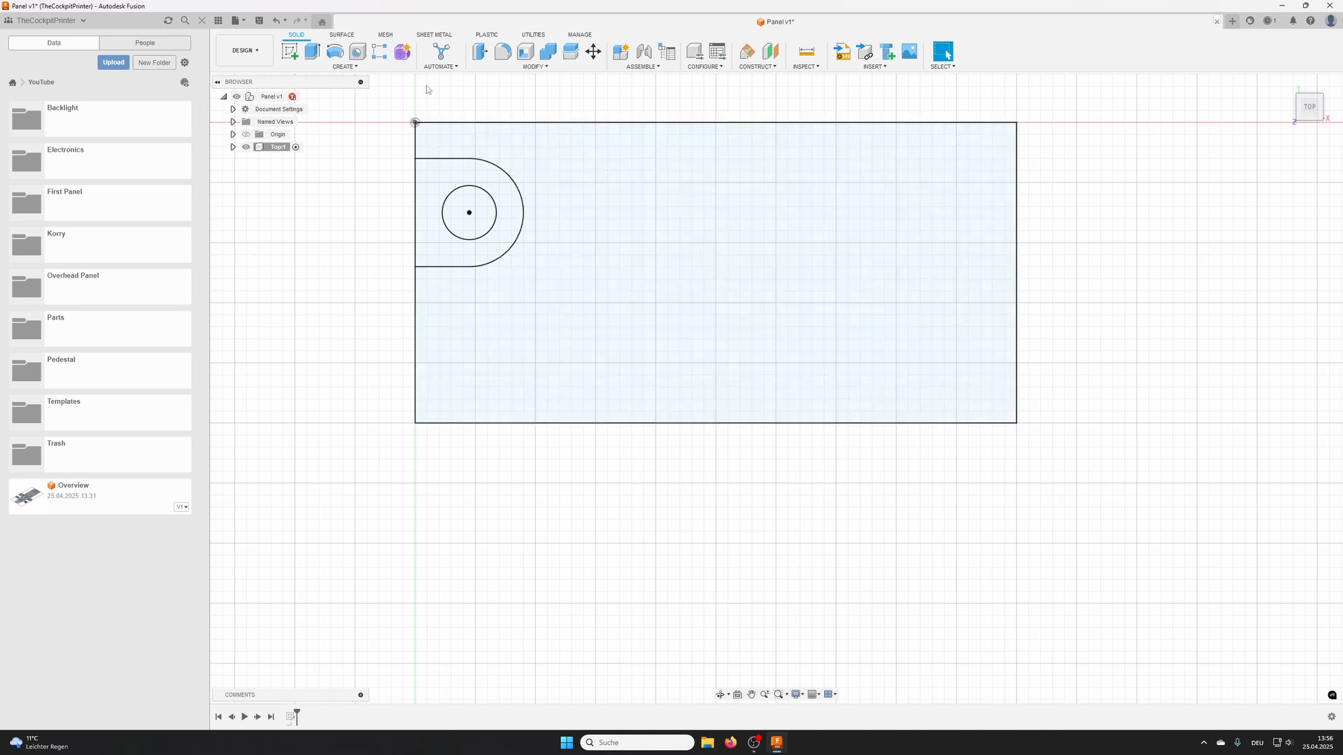
- Extrude all three profiles of the quarter-panel sketch downward into one solid body
click(311, 52)
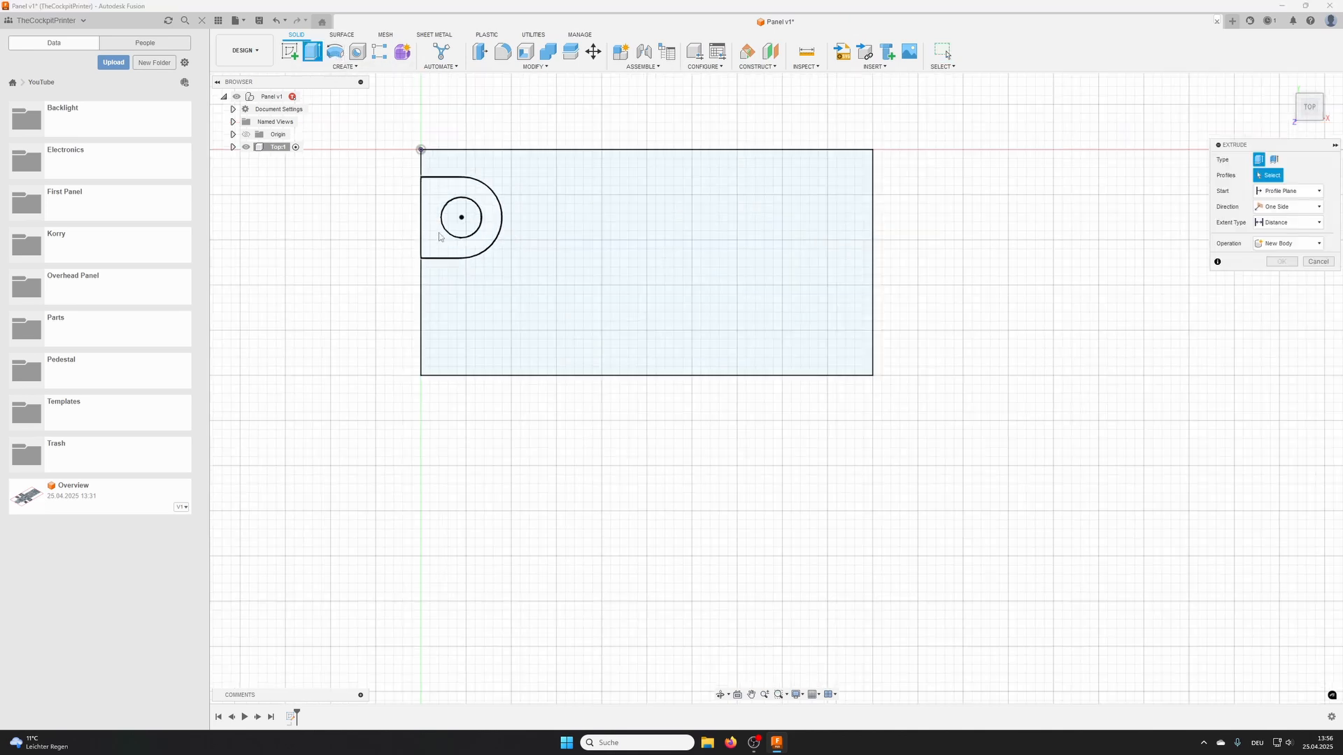
mouse_move(370, 139)
mouse_down()
mouse_move(621, 316)
mouse_move(846, 434)
mouse_up()
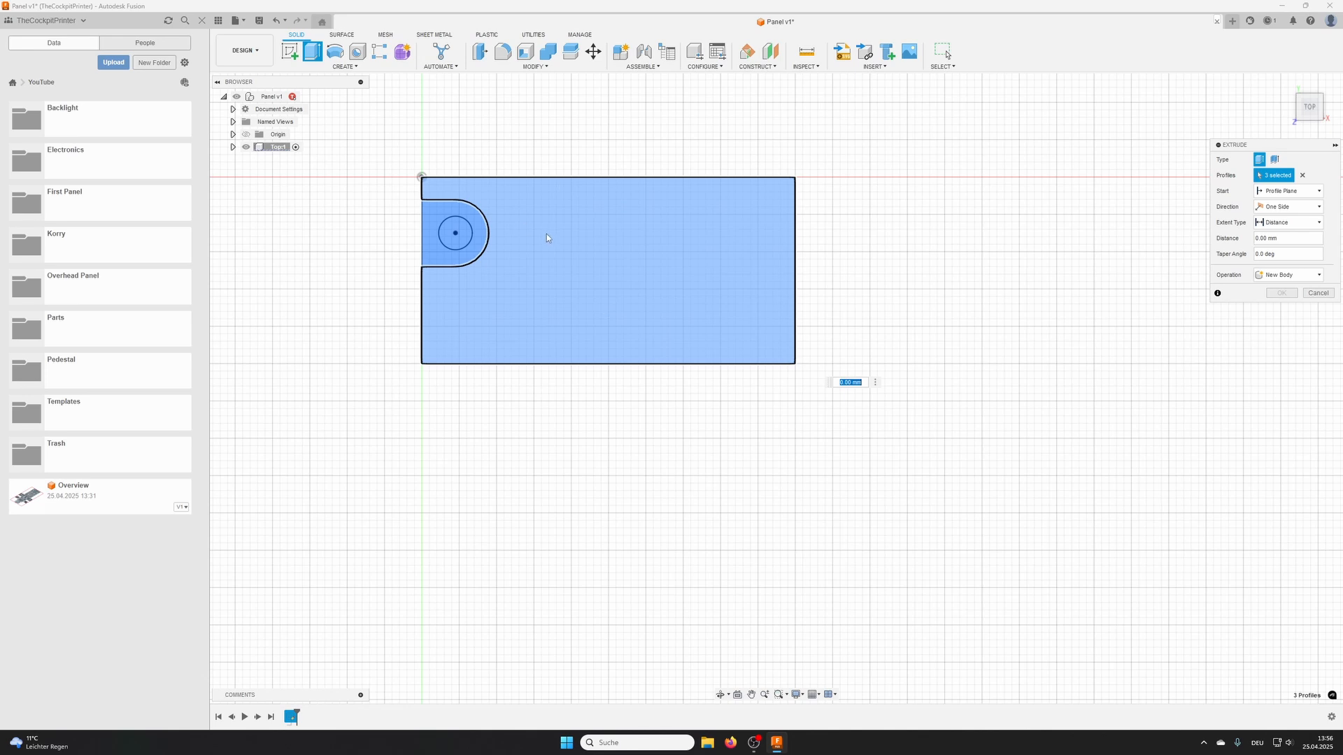
shift+middle_drag(630, 387, 684, 342)
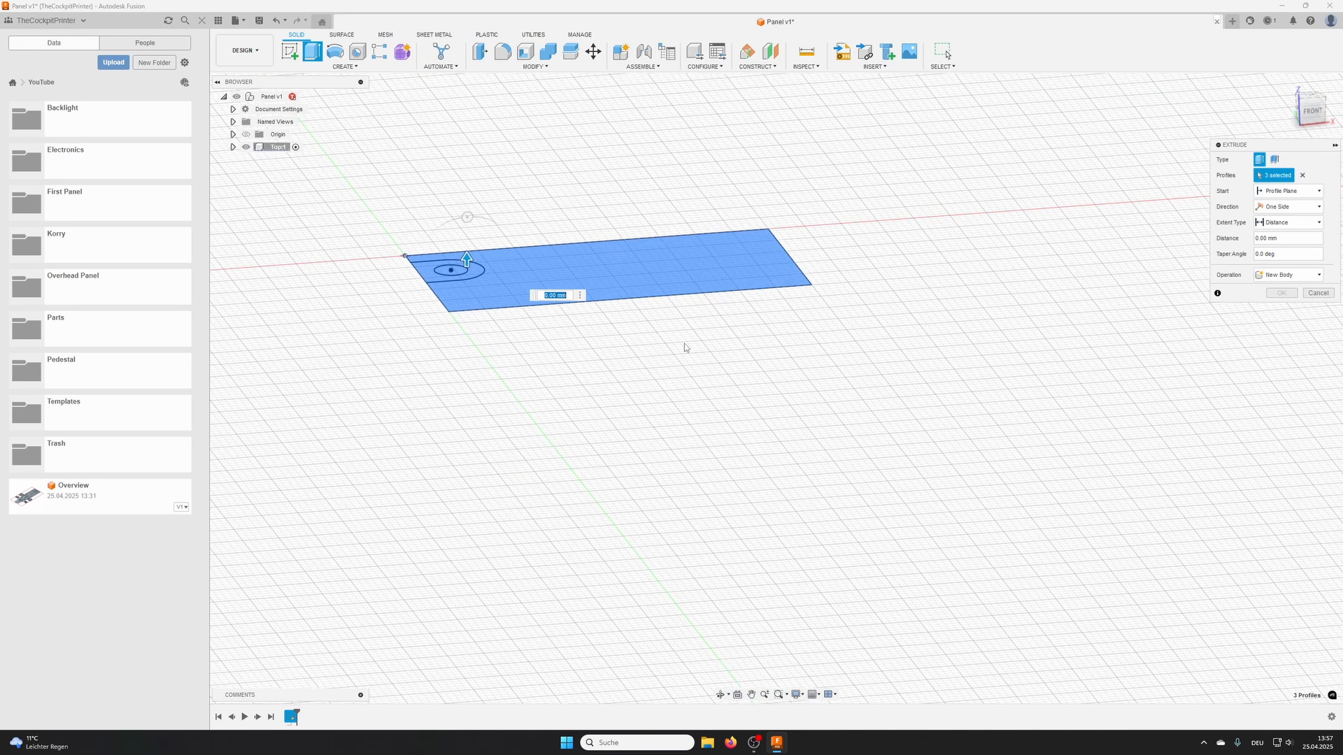
text(-10)
key(Return)
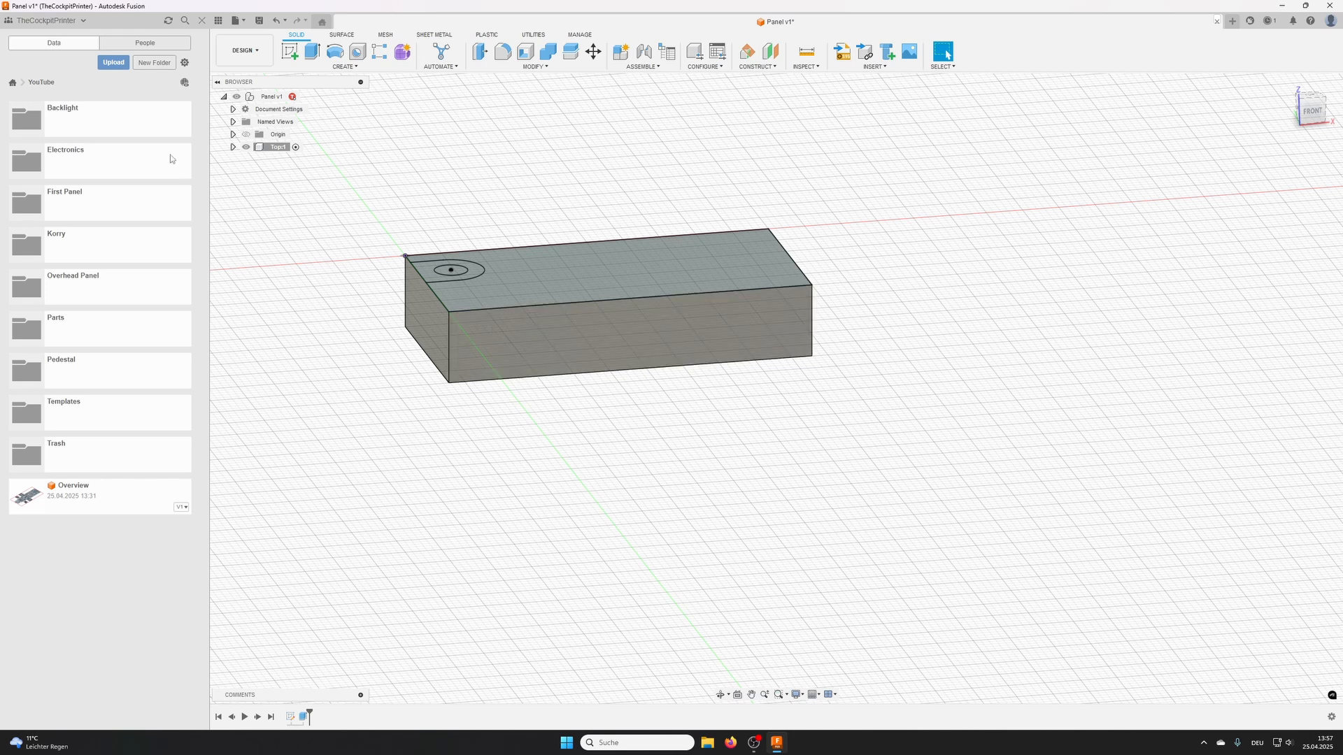
- Cut the slot profile together with its inner circle 5 mm down into the body with Extrude
click(312, 52)
click(445, 275)
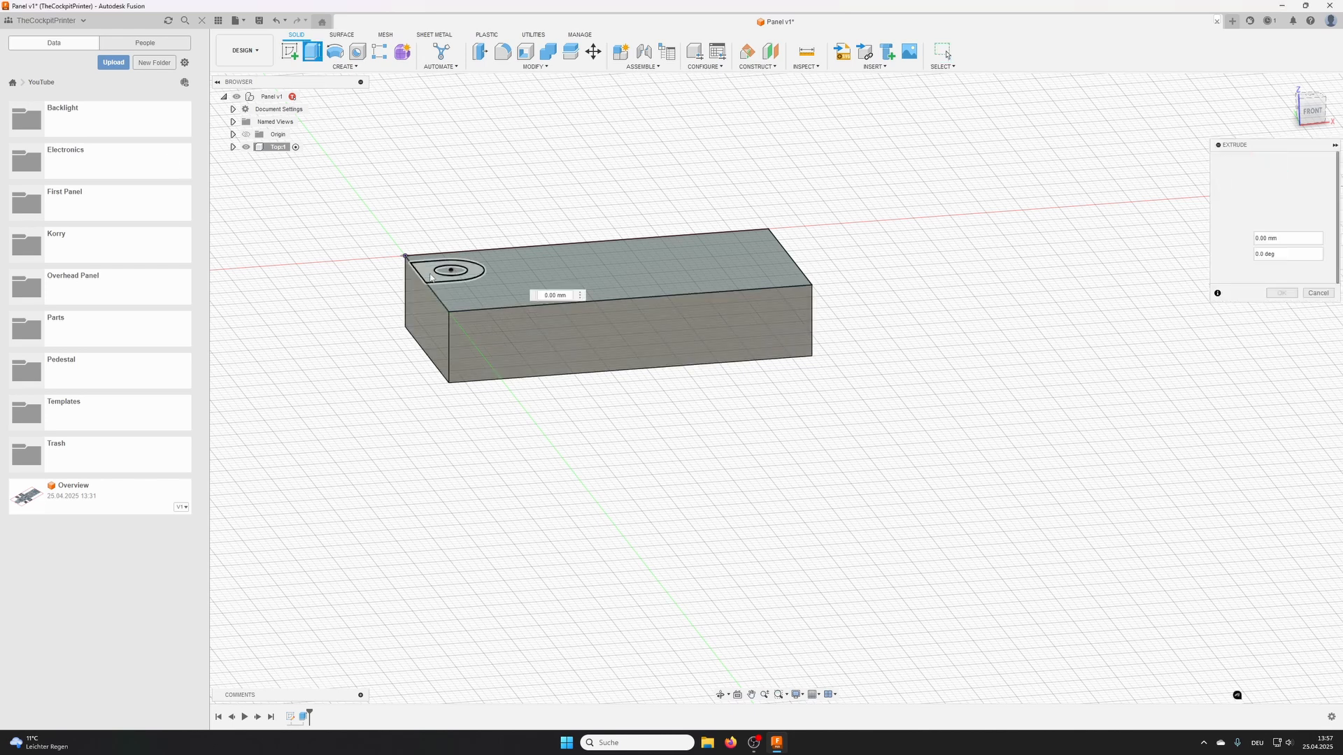
click(419, 264)
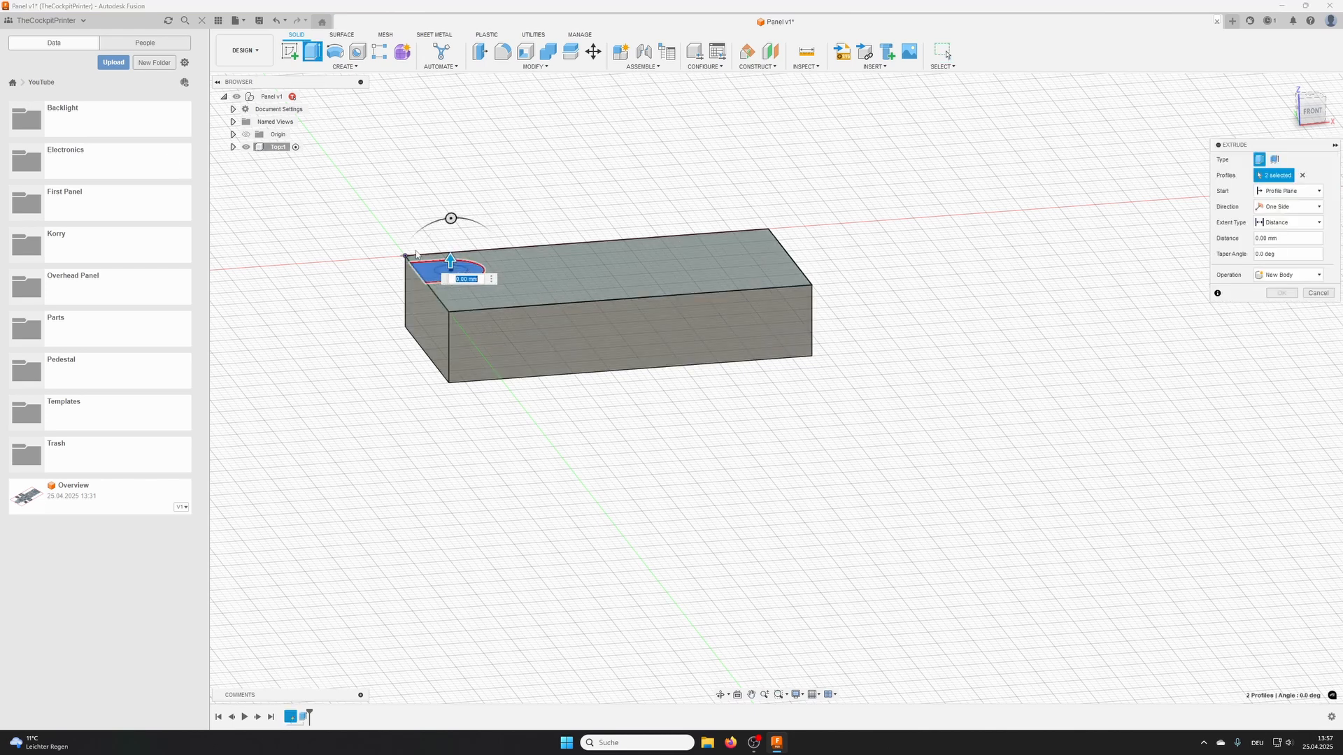
text(-)
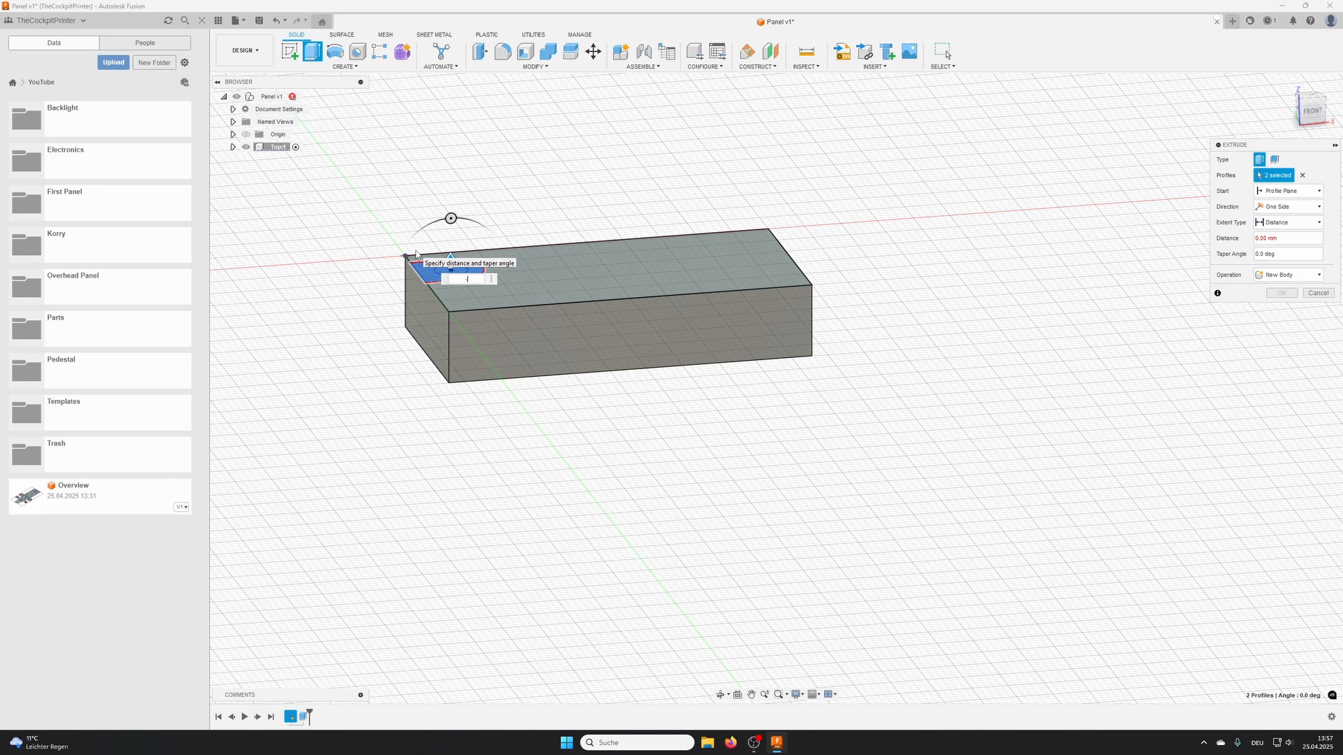
text(5)
key(Return)
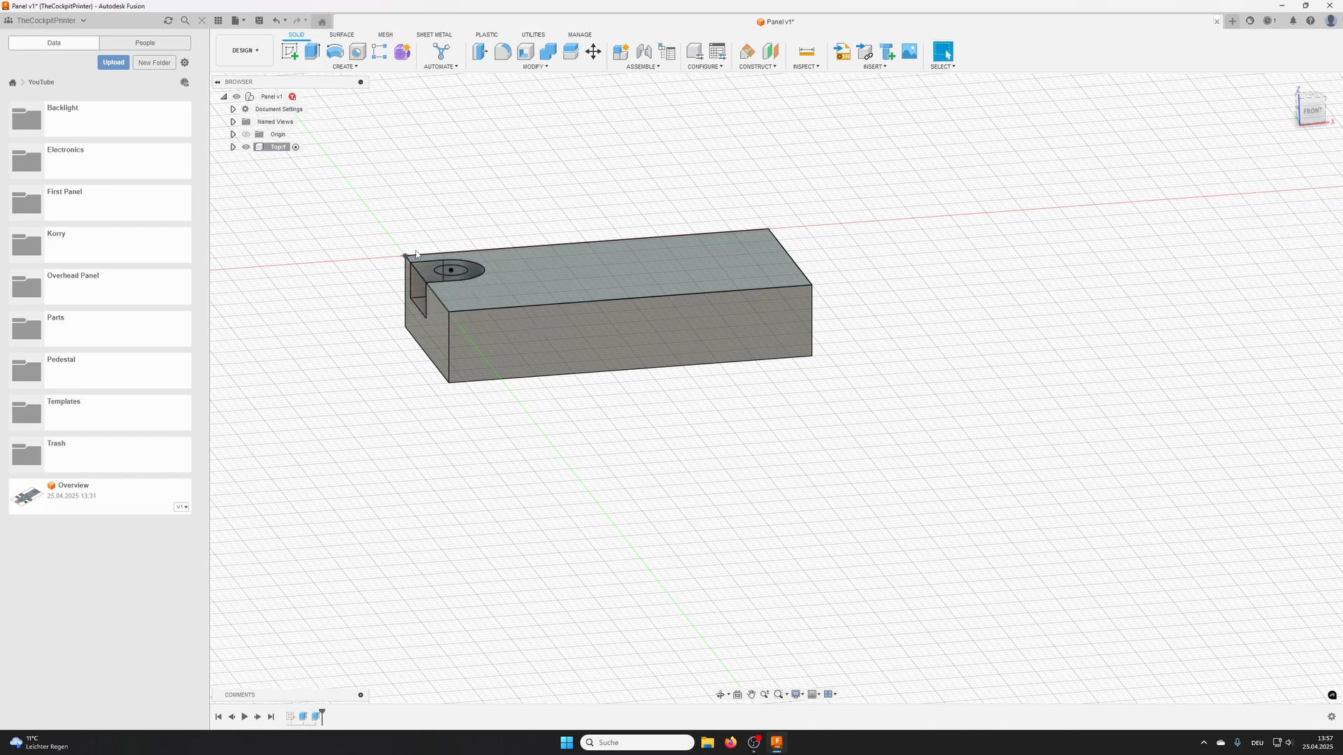
- Shell the body to an inside thickness of 2 mm, removing the long front face, the right end face and the underside
mouse_move(571, 284)
shift+middle_down()
mouse_move(617, 300)
mouse_move(657, 284)
mouse_move(595, 289)
shift+middle_up()
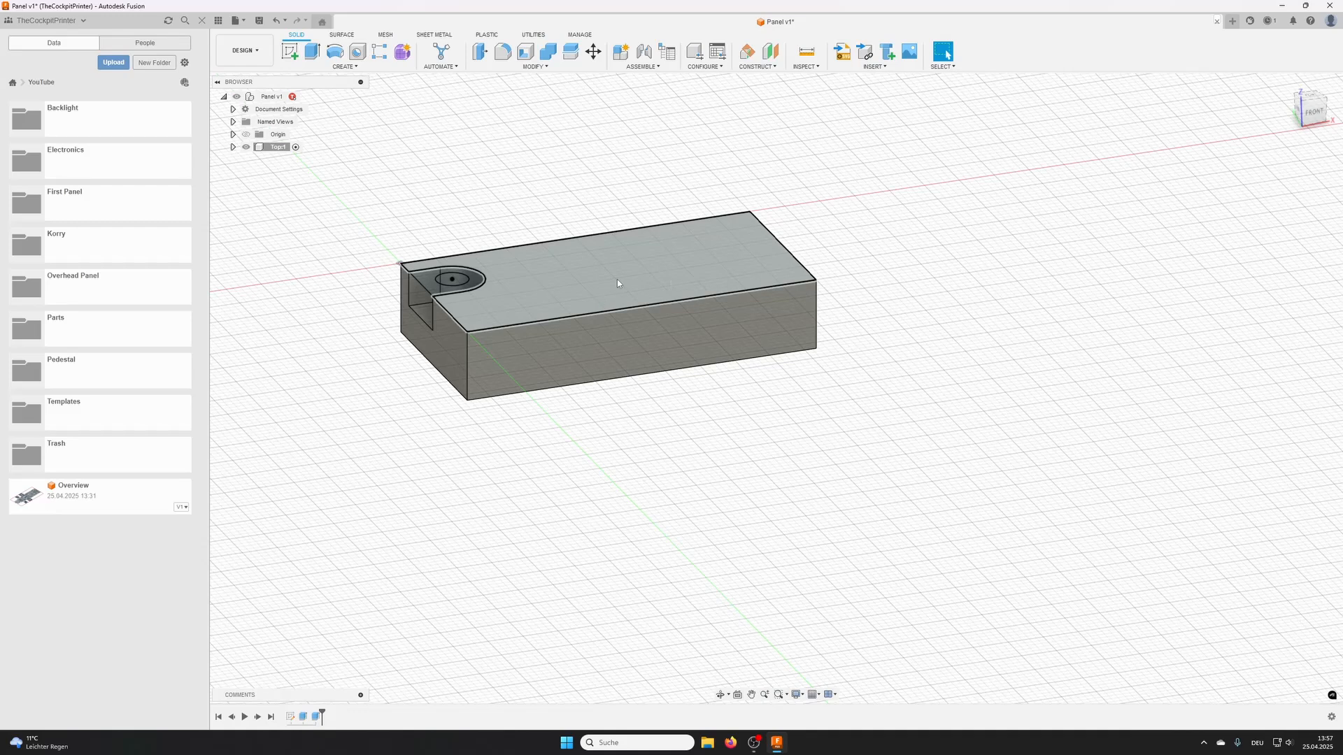
click(525, 52)
middle_drag(902, 287, 836, 238)
click(693, 247)
shift+middle_drag(692, 246, 727, 245)
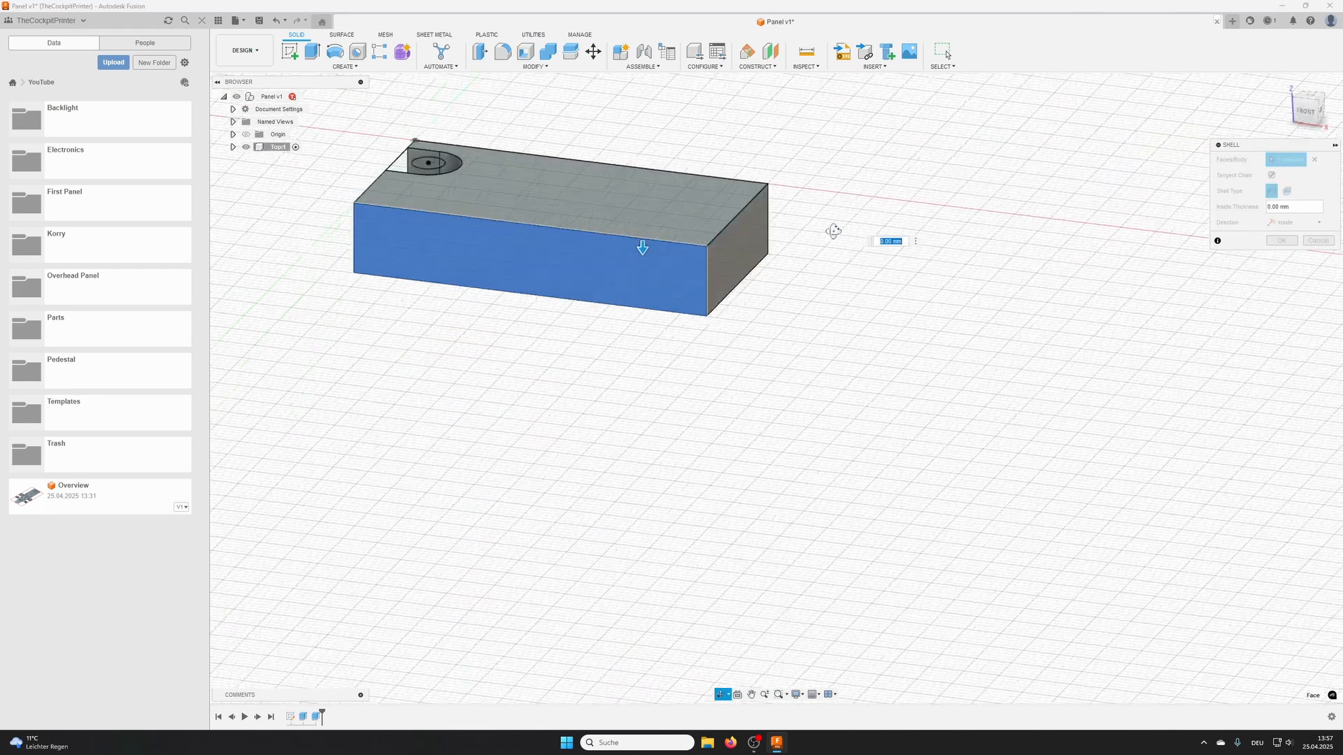
click(741, 242)
shift+middle_drag(743, 343, 711, 305)
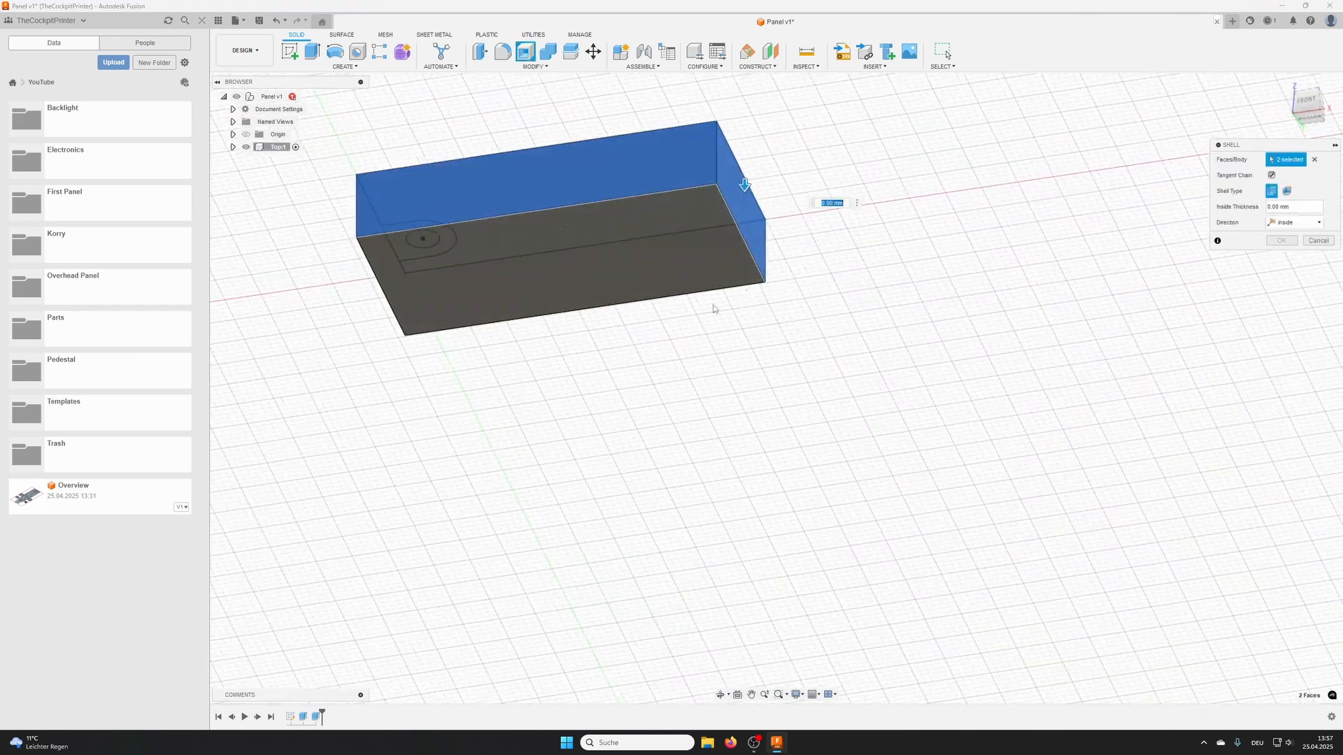
click(595, 255)
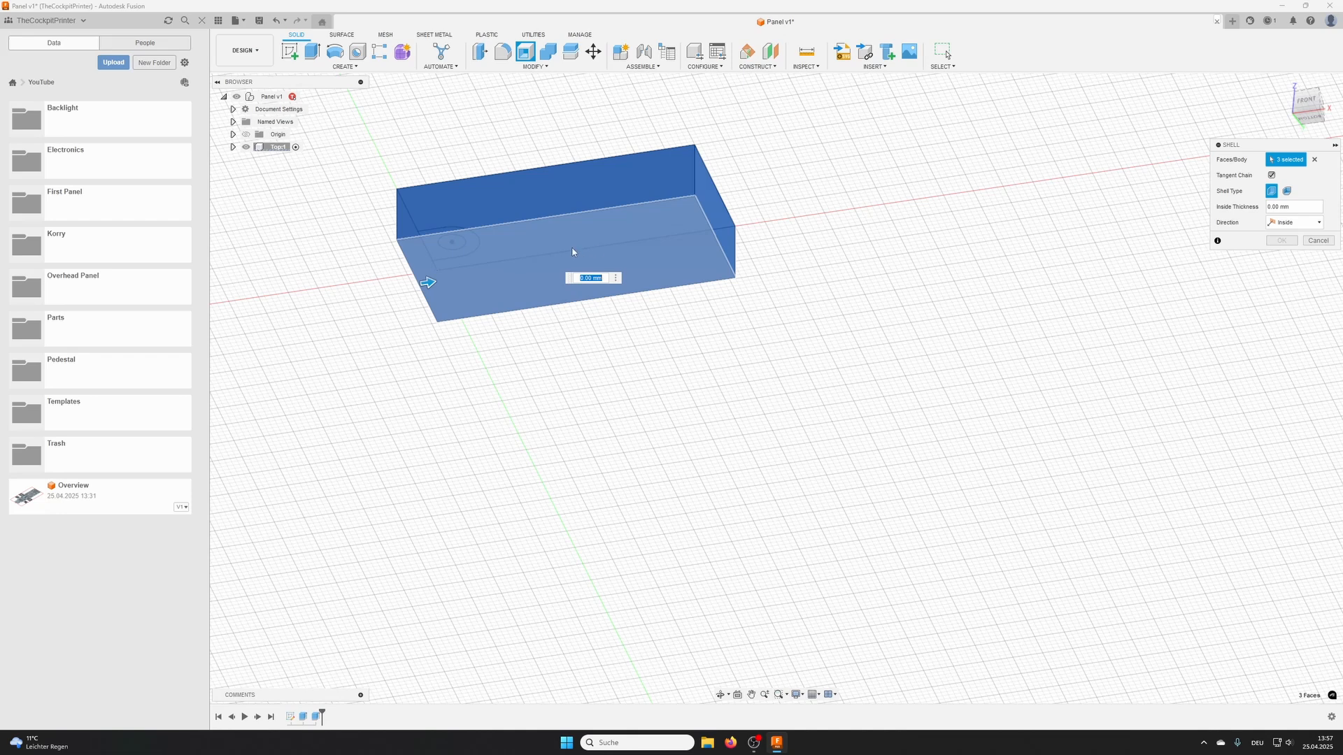
shift+middle_drag(572, 252, 626, 294)
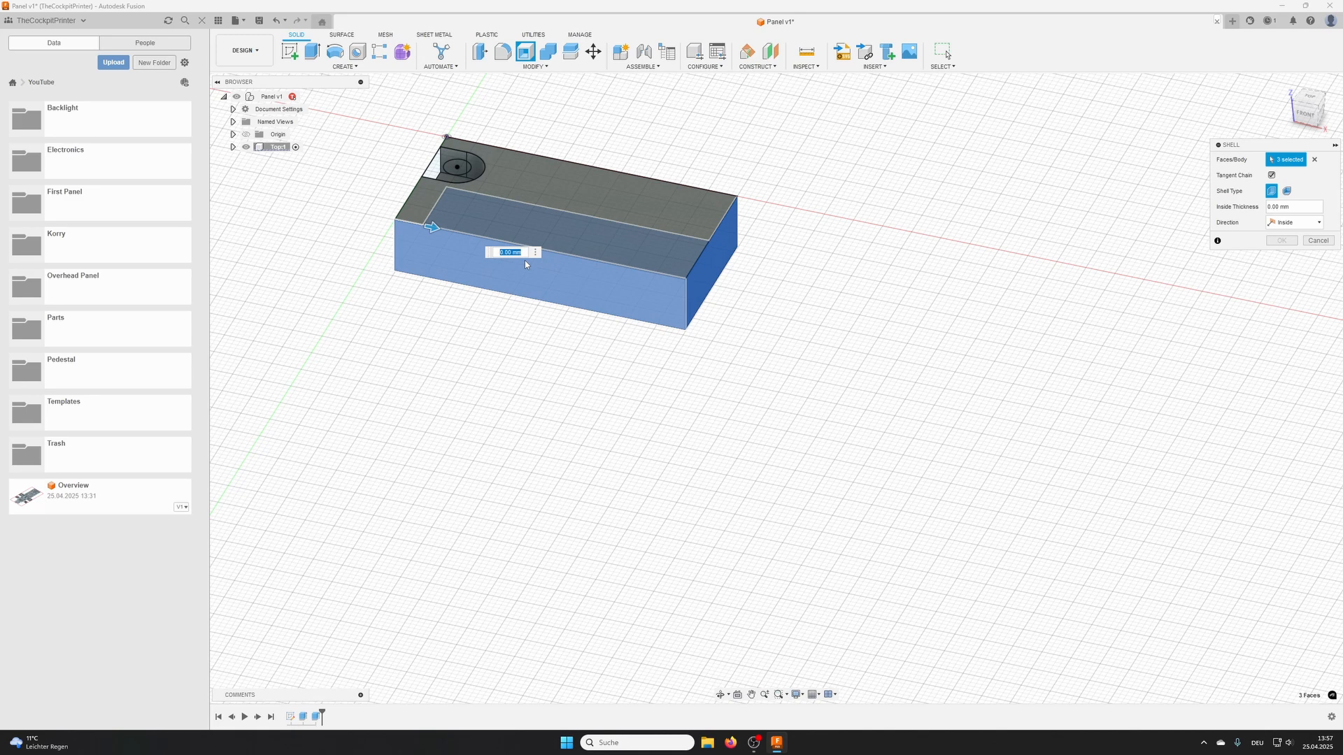
text(2)
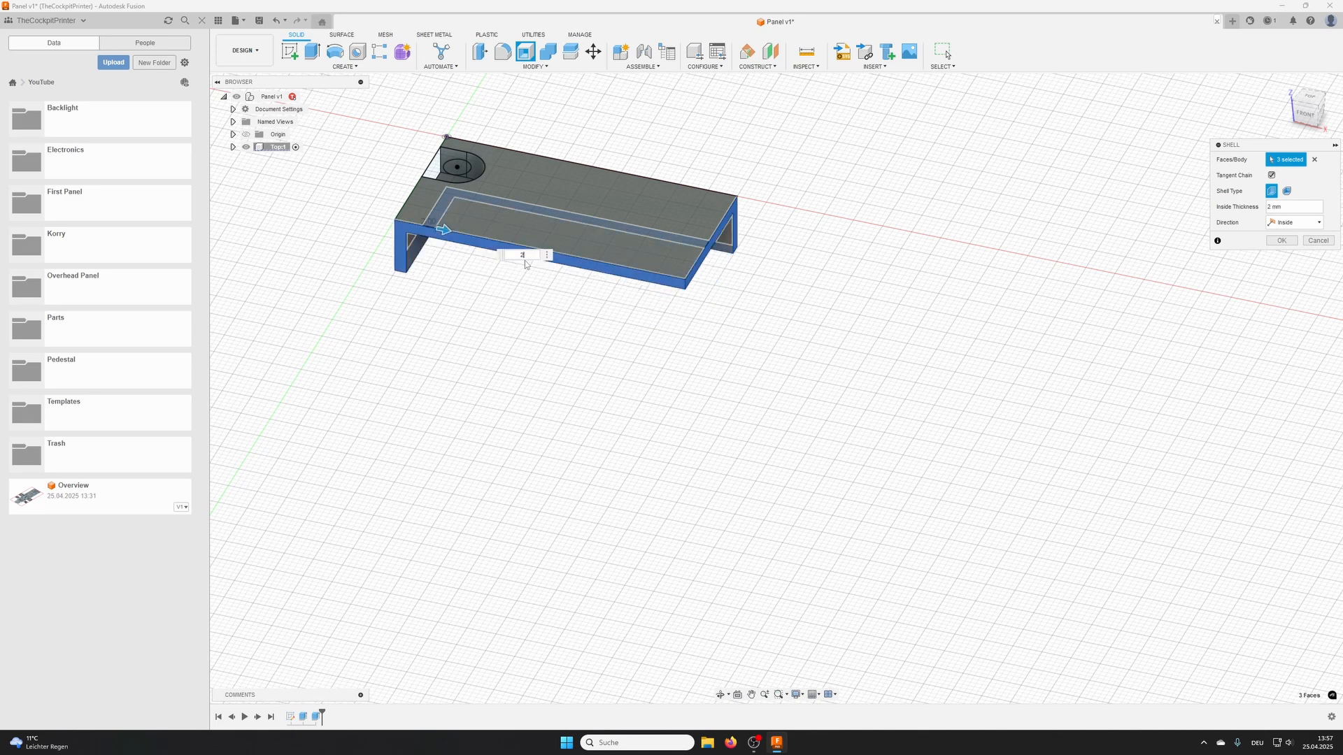
key(Return)
- Extrude the underside face of the slot's boss 3 mm to the body's lower rim, joined to the body
shift+middle_drag(505, 260, 497, 153)
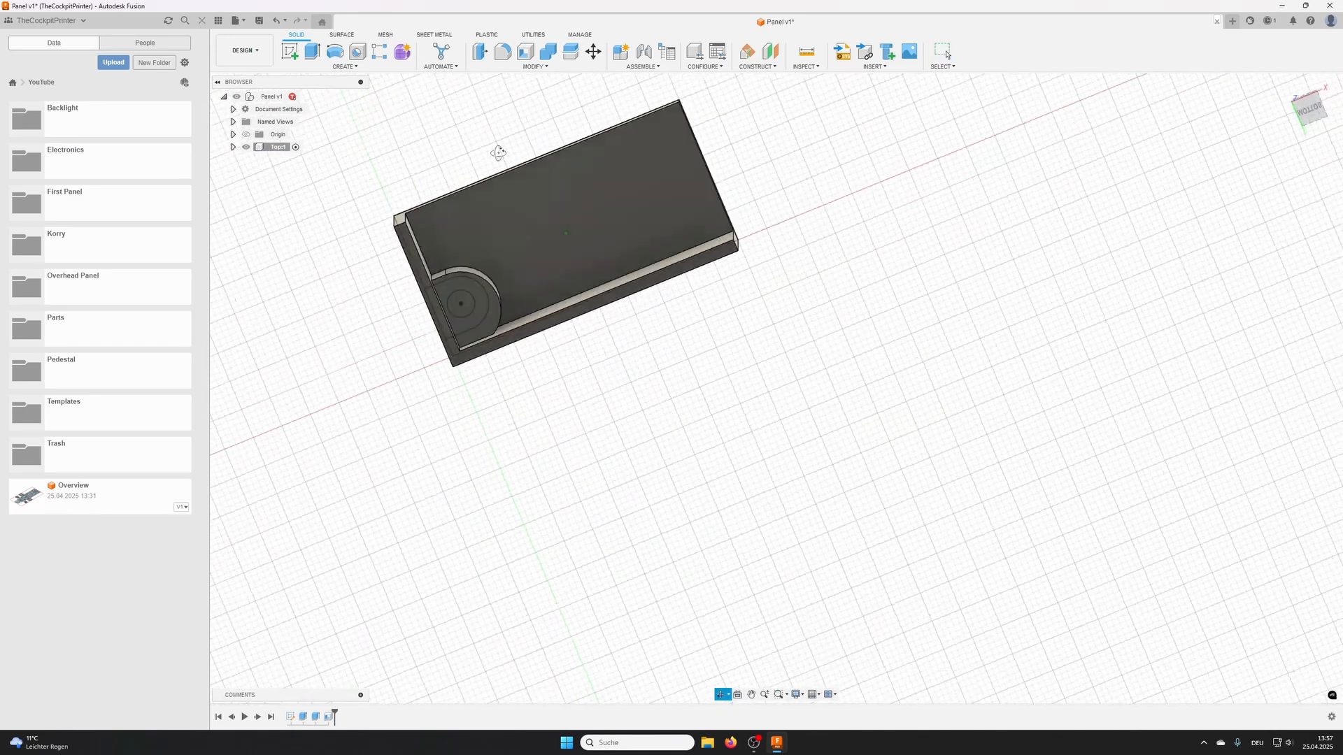
click(312, 51)
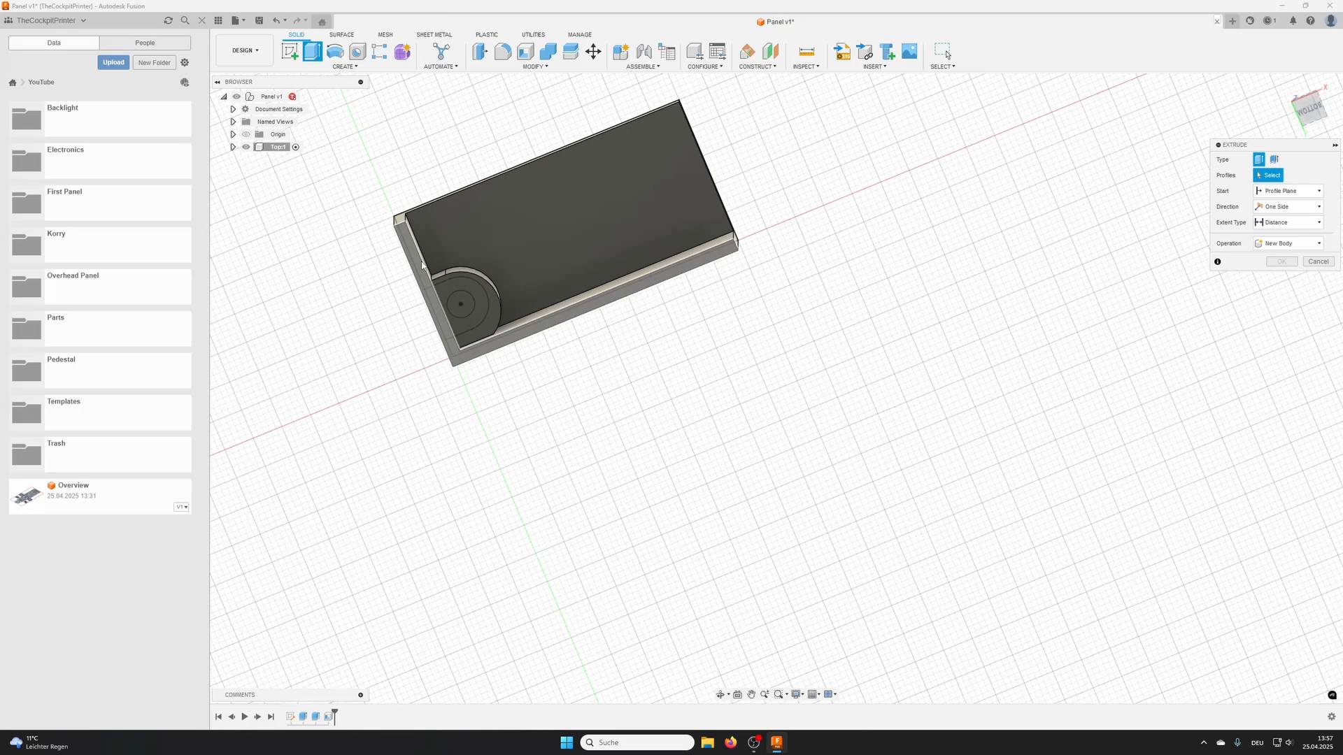
shift+middle_drag(457, 309, 460, 320)
scroll(465, 308, up, 3)
click(460, 286)
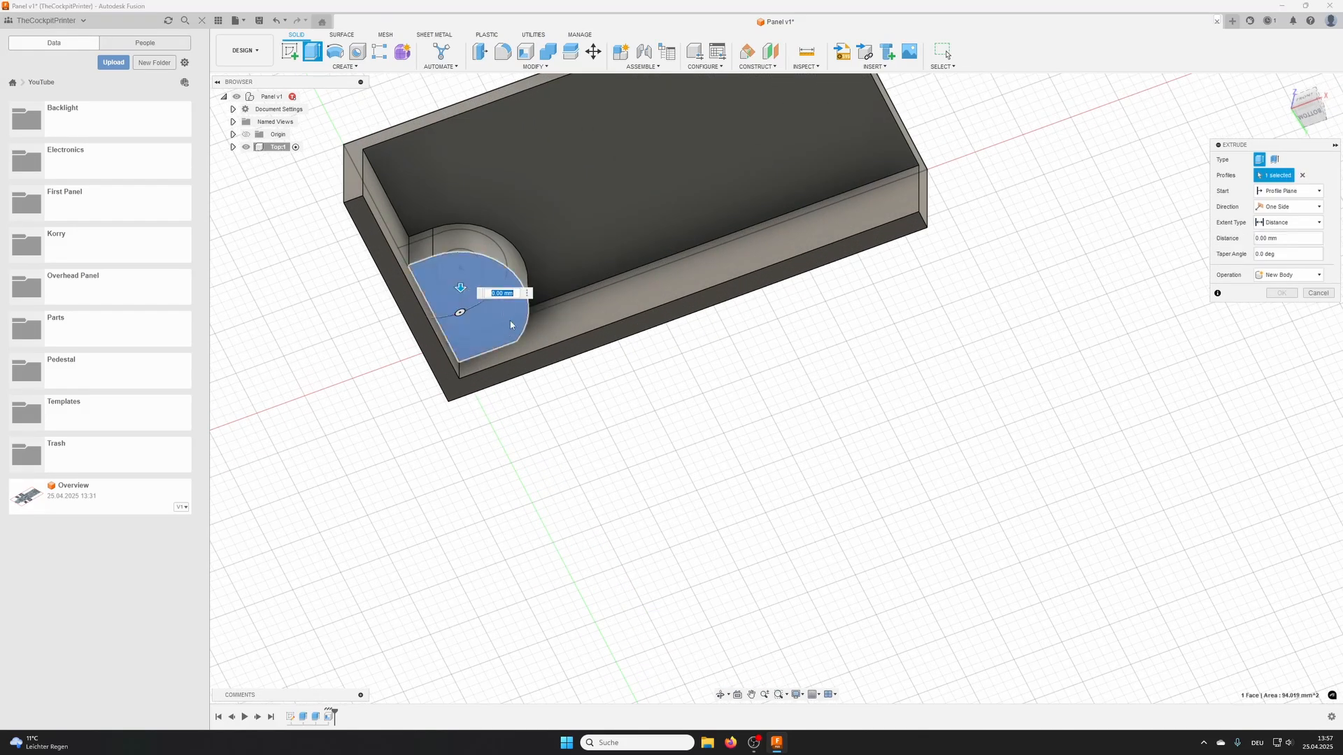
click(438, 357)
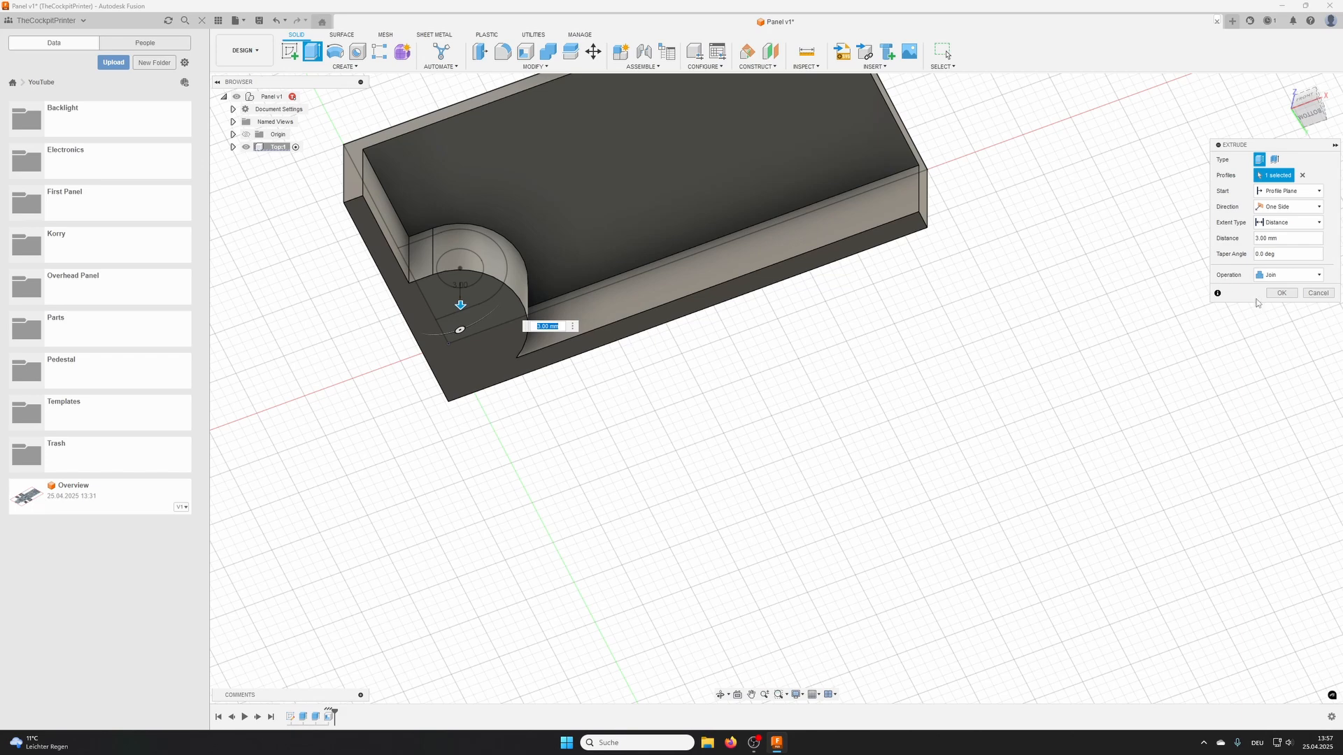
click(1282, 293)
- Cut the inner circle of the slot sketch 10 mm down through the boss with Extrude to make the screw hole
scroll(674, 203, down, 3)
mouse_move(674, 203)
shift+middle_down()
mouse_move(723, 272)
mouse_move(762, 292)
shift+middle_up()
click(312, 51)
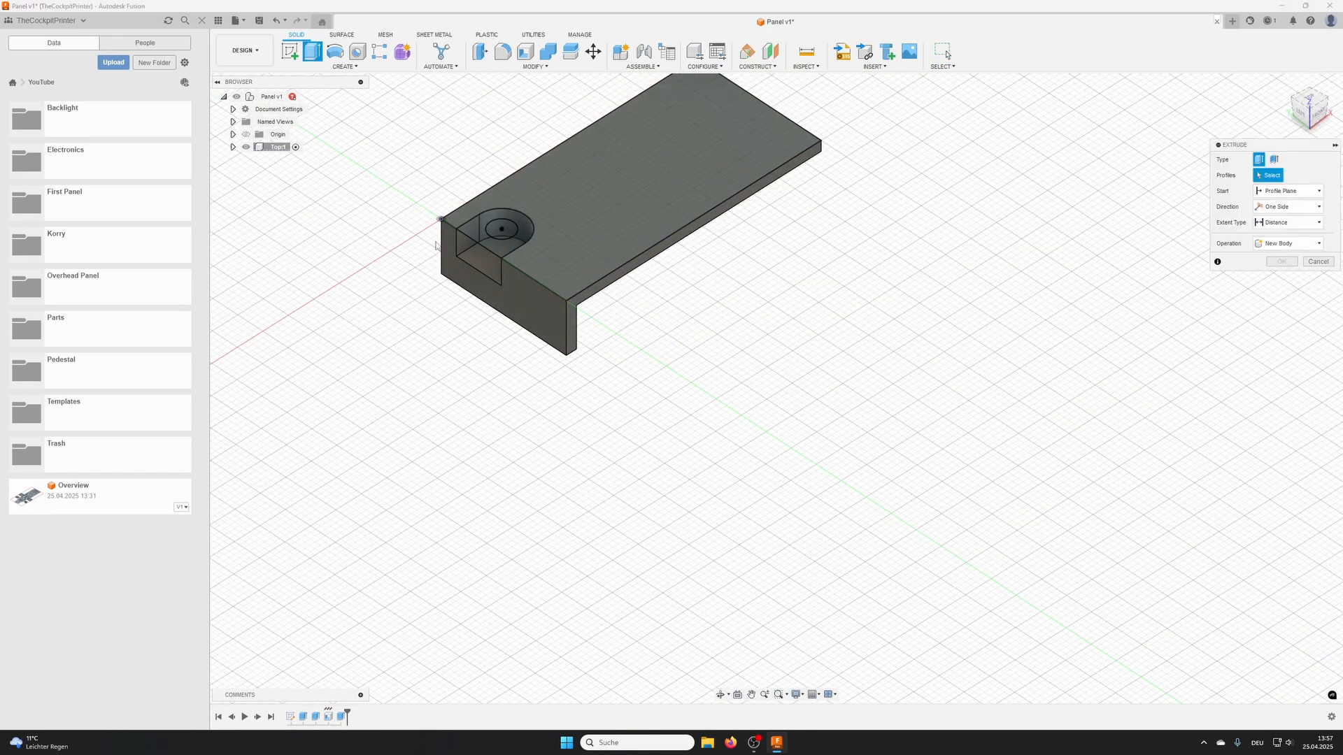
click(508, 232)
shift+middle_drag(508, 232, 528, 252)
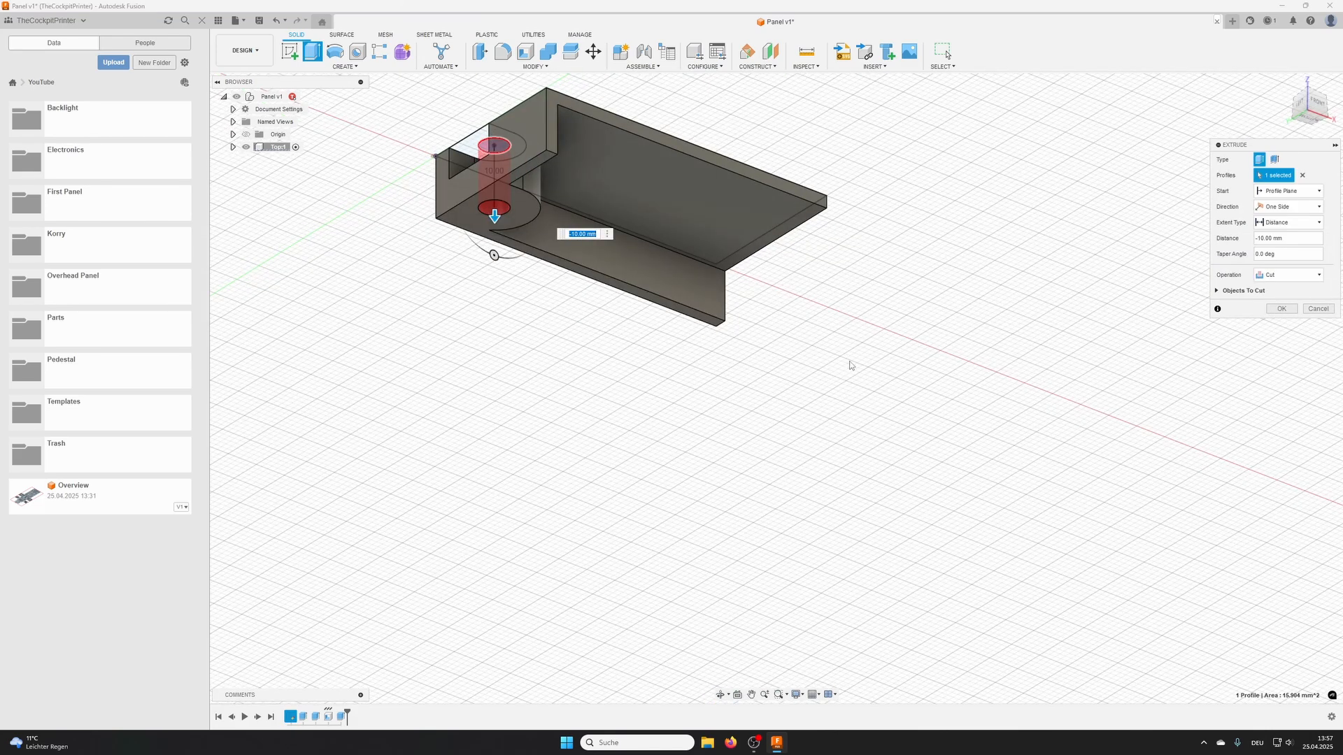
click(1281, 309)
- Fillet the two vertical edges at the slot's opening in the end wall with a 1 mm radius
shift+middle_drag(978, 302, 506, 225)
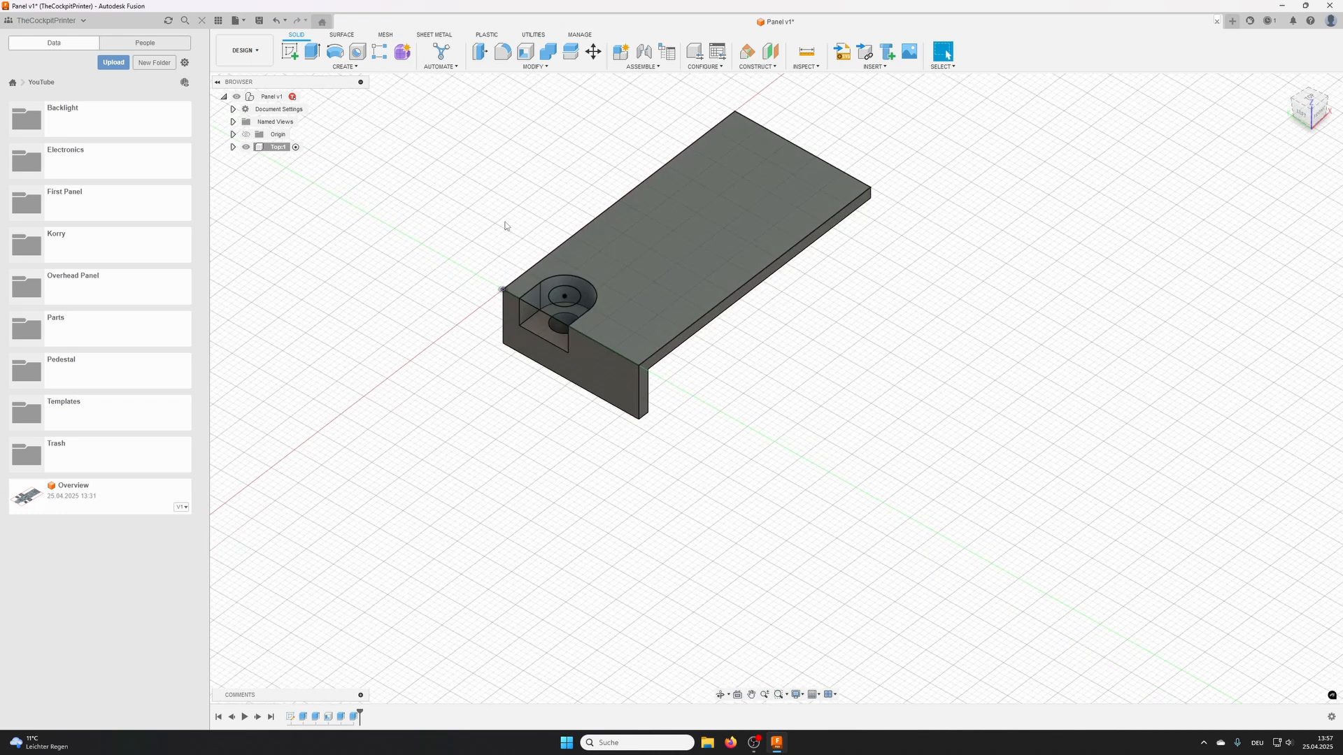
click(502, 51)
click(519, 314)
click(567, 338)
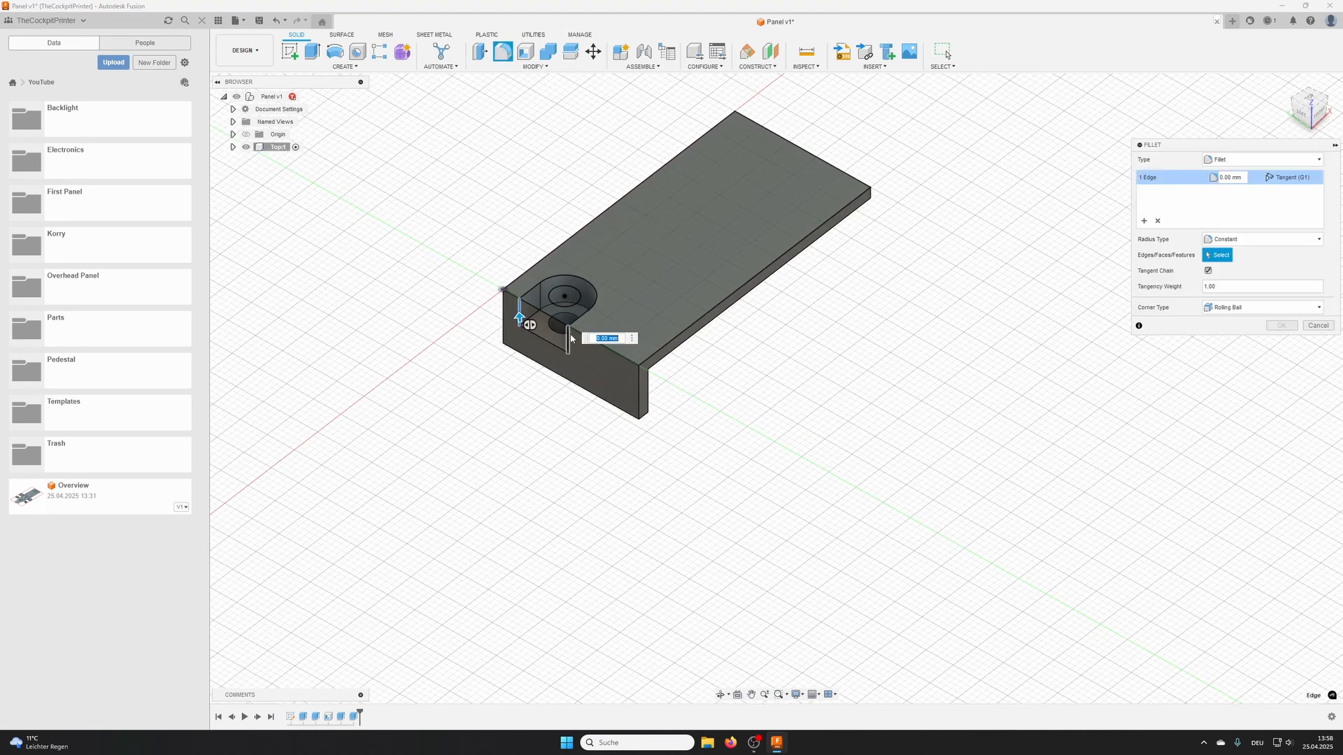
click(1281, 325)
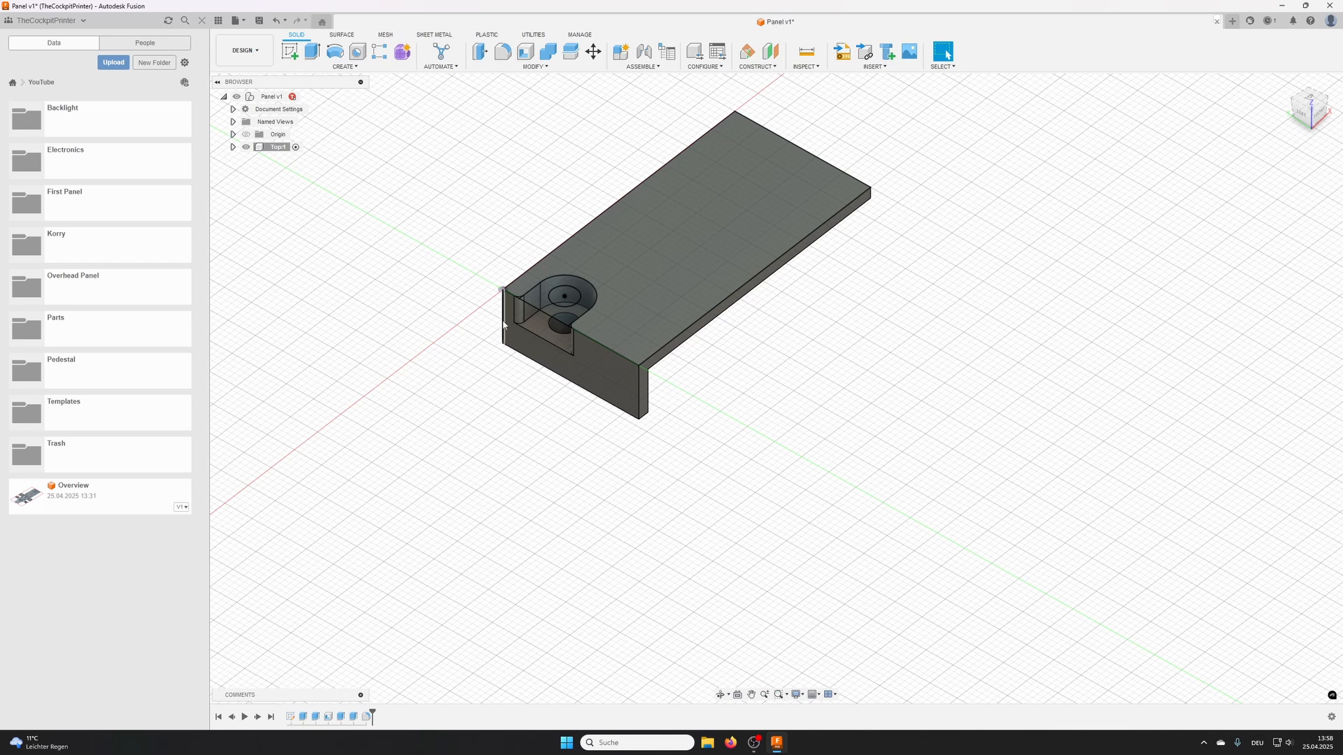
- Mirror the quarter-panel body across its open short end face, joining the copy to the body
shift+middle_drag(695, 385, 795, 401)
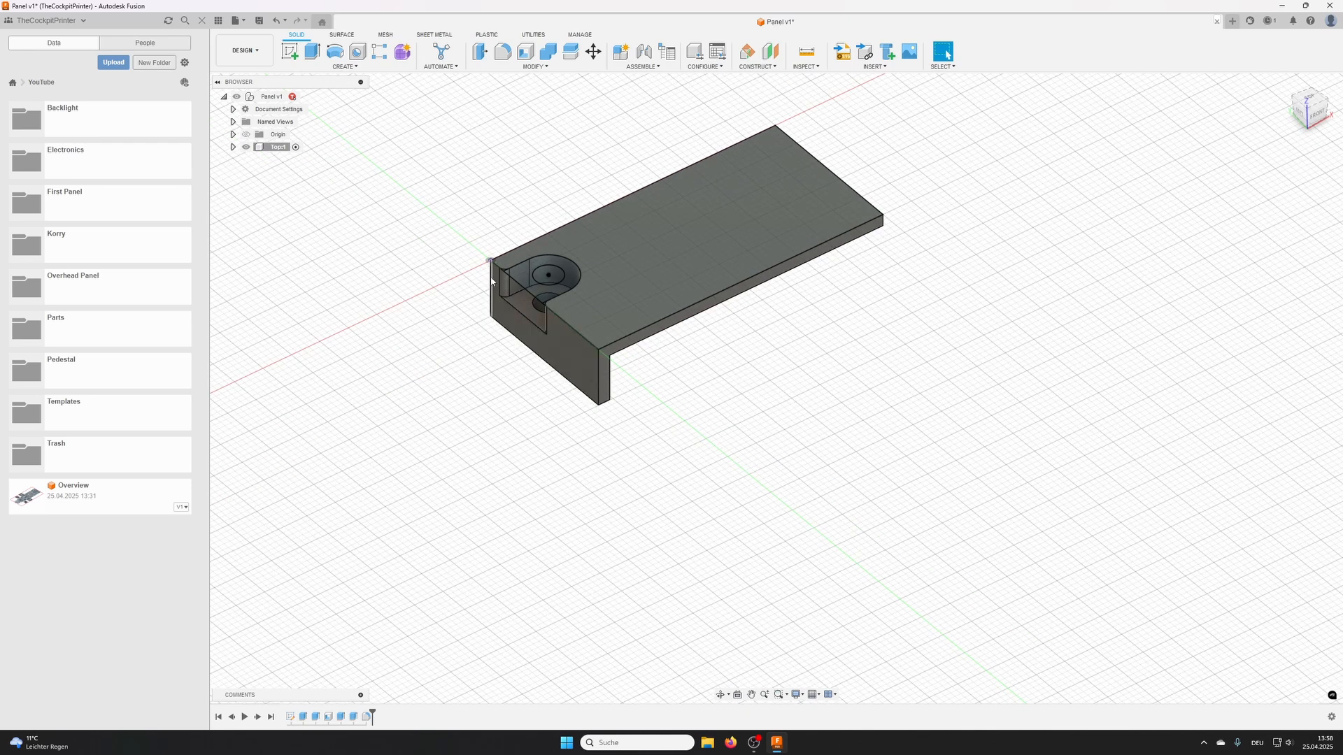
shift+middle_drag(800, 371, 776, 355)
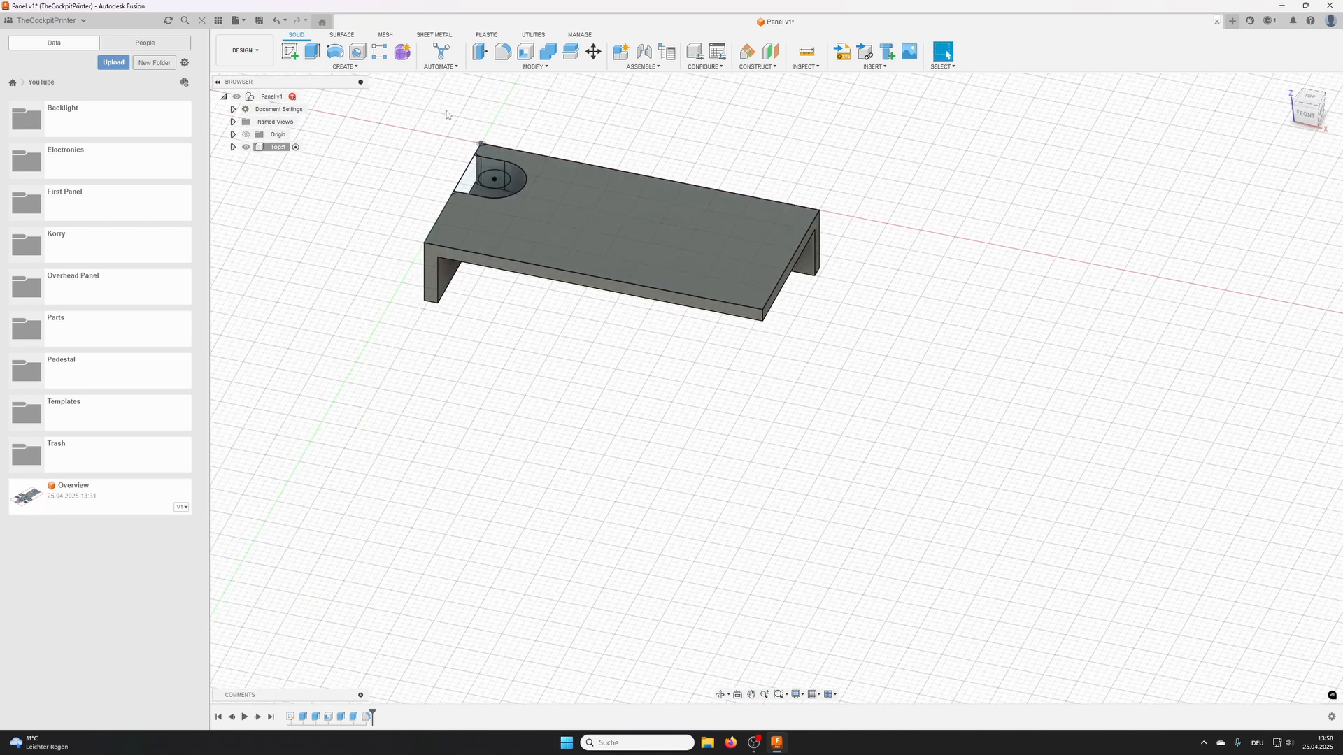
middle_drag(446, 114, 425, 172)
click(331, 67)
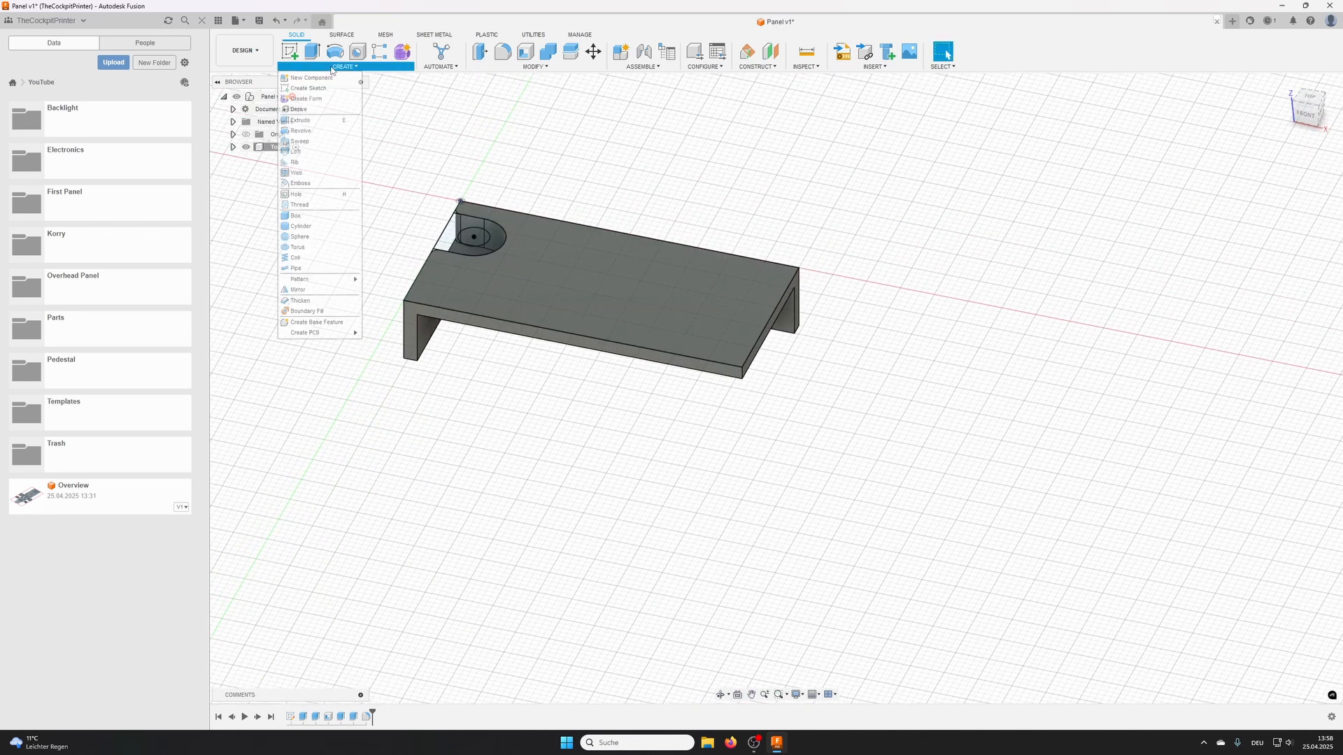
click(309, 289)
click(671, 294)
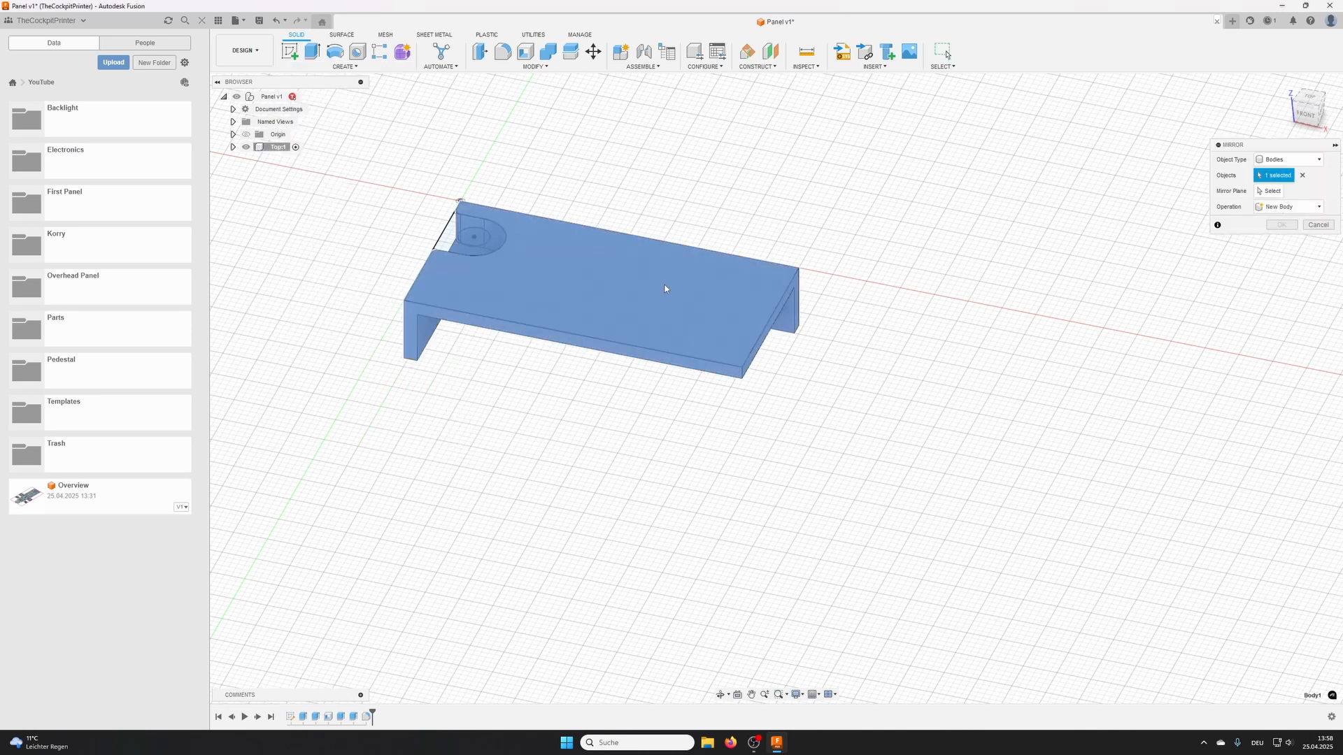
click(1269, 191)
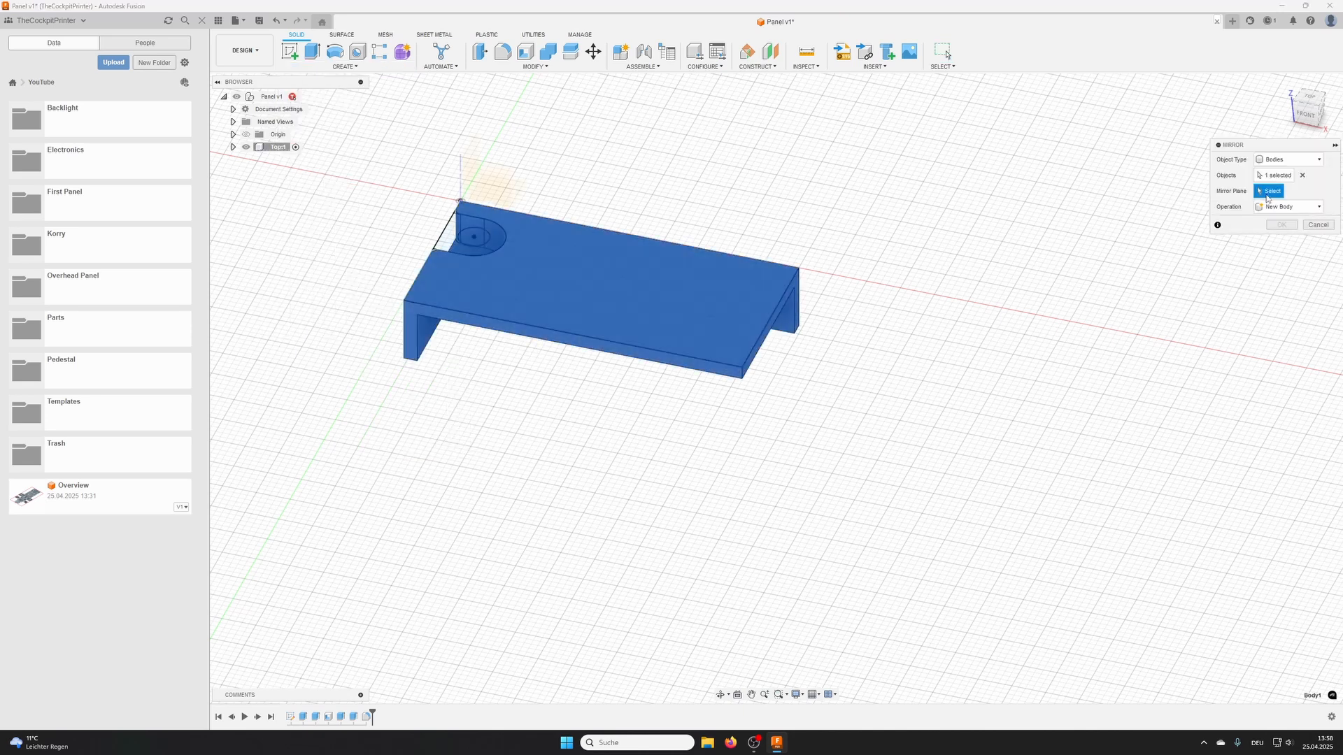
click(796, 287)
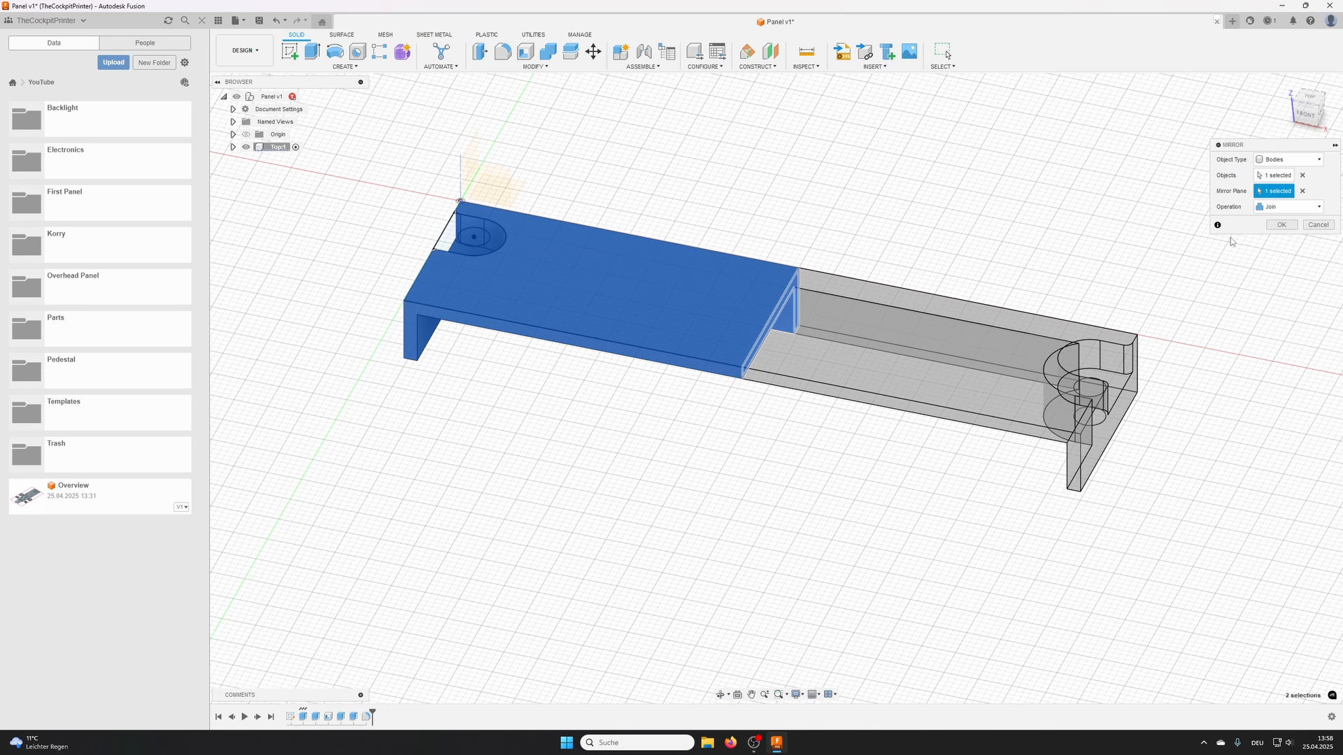
click(1281, 224)
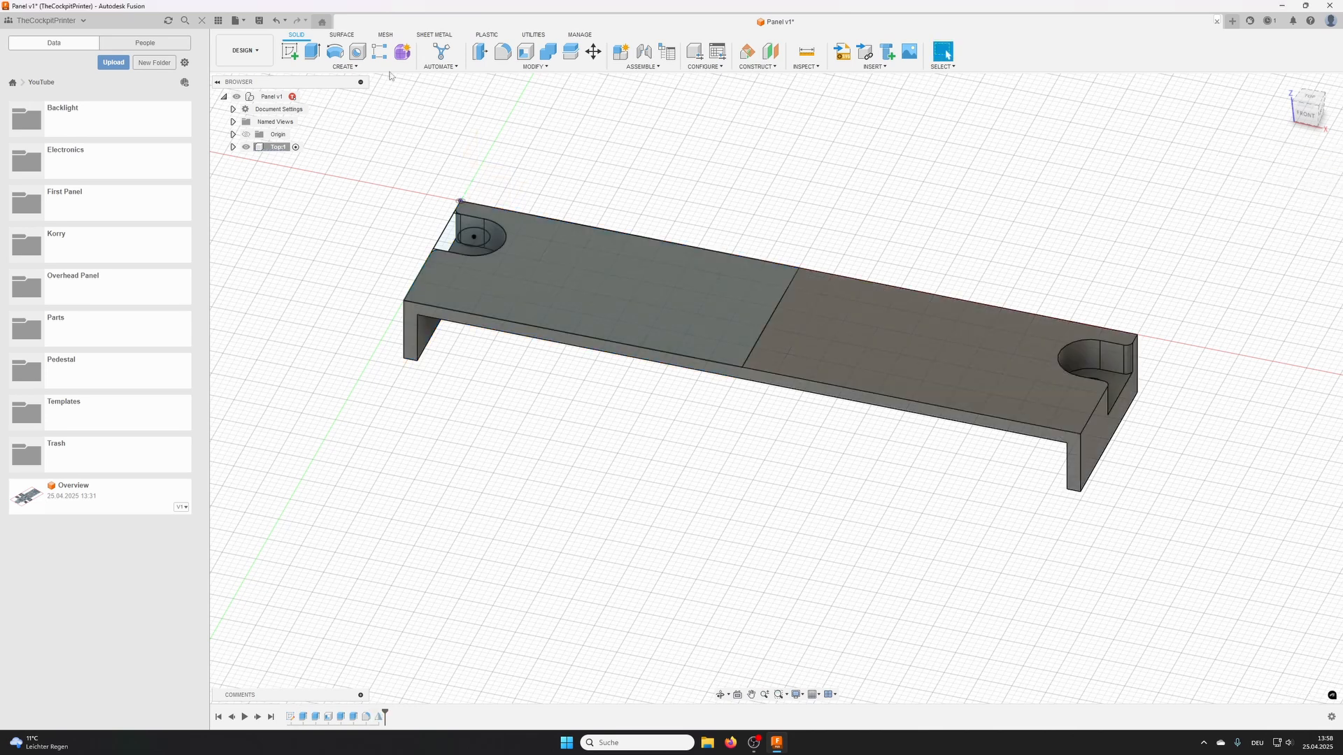
- Mirror the half-panel body across its open long front face, joined into one full panel
click(333, 69)
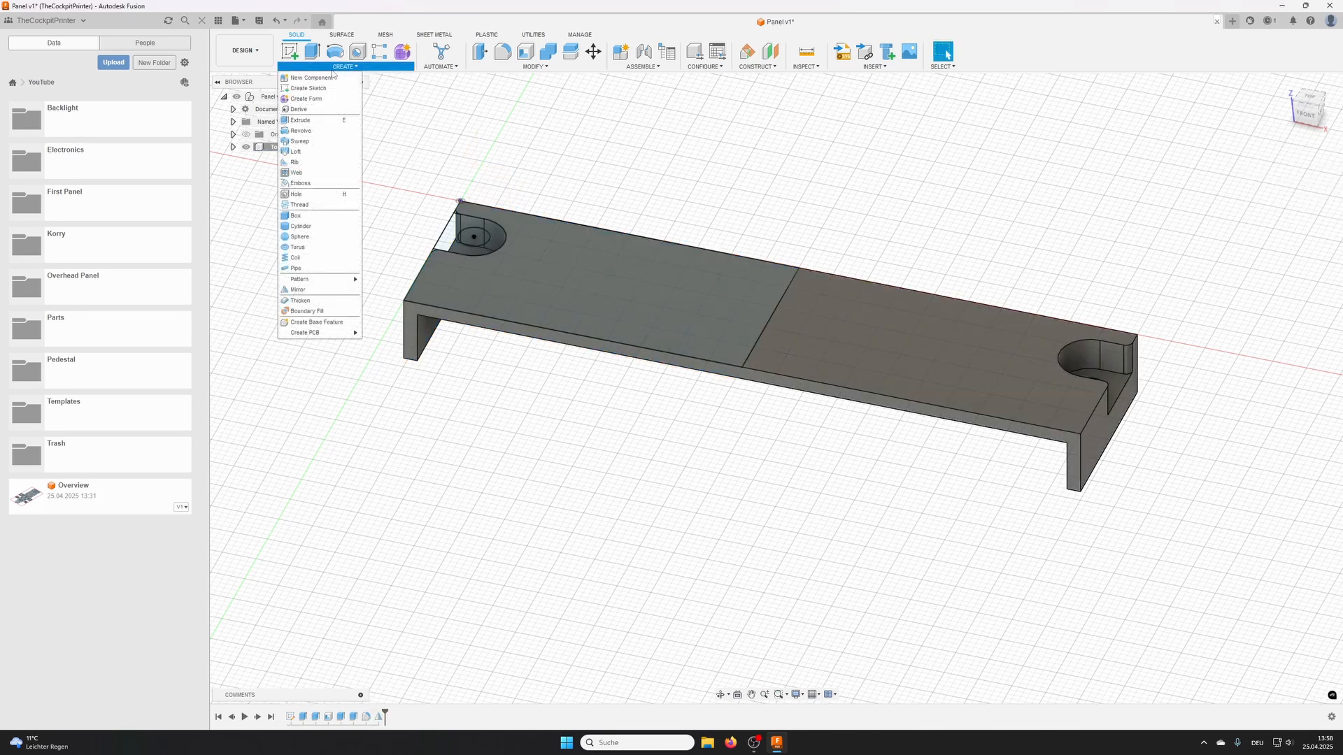
click(298, 289)
click(656, 333)
click(1268, 190)
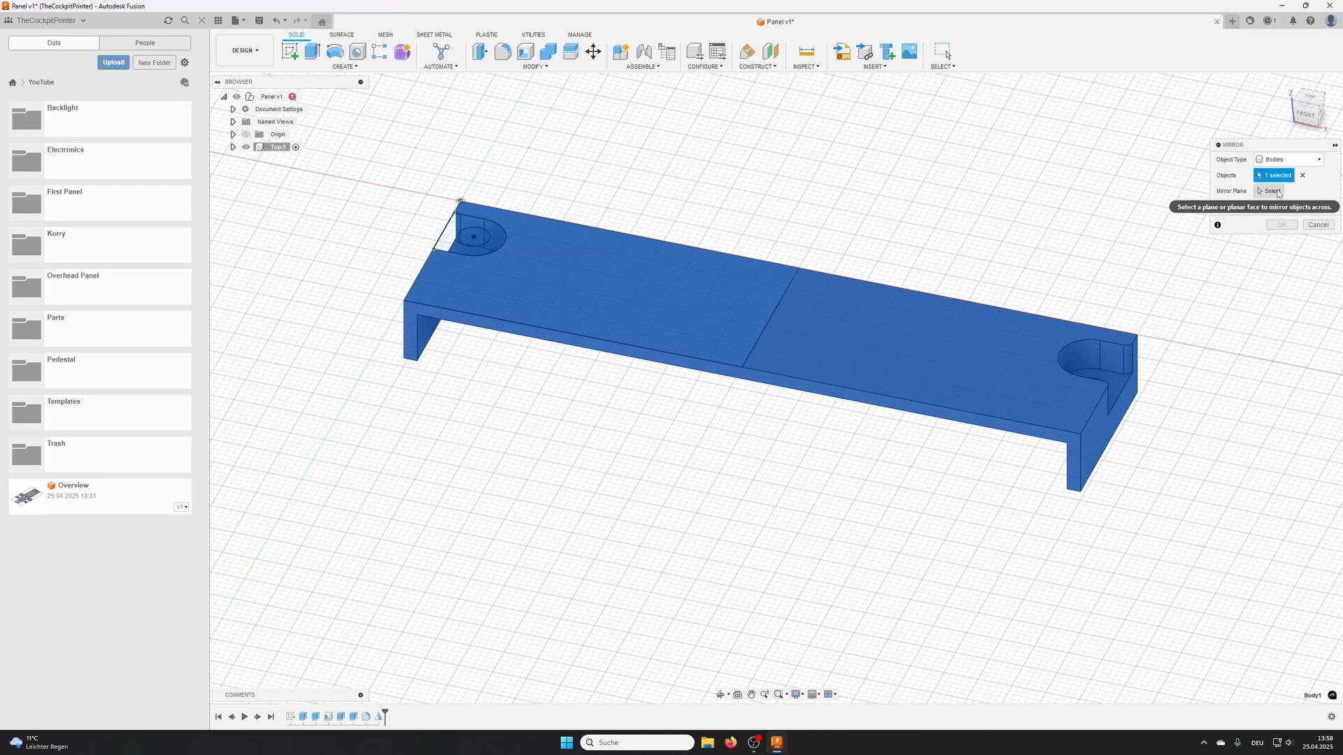
click(1071, 441)
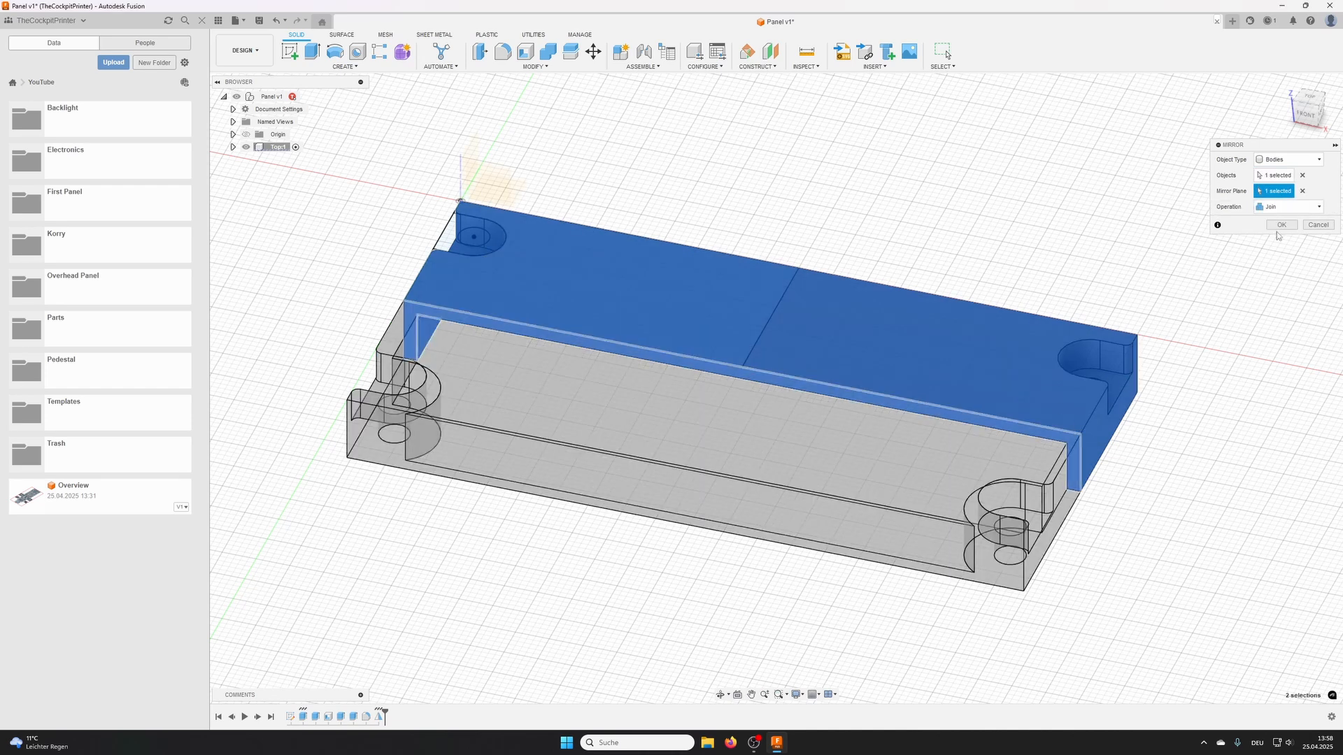
click(1283, 227)
- Hide Sketch1 of the Top component and rename its body as Top
middle_drag(678, 318, 349, 160)
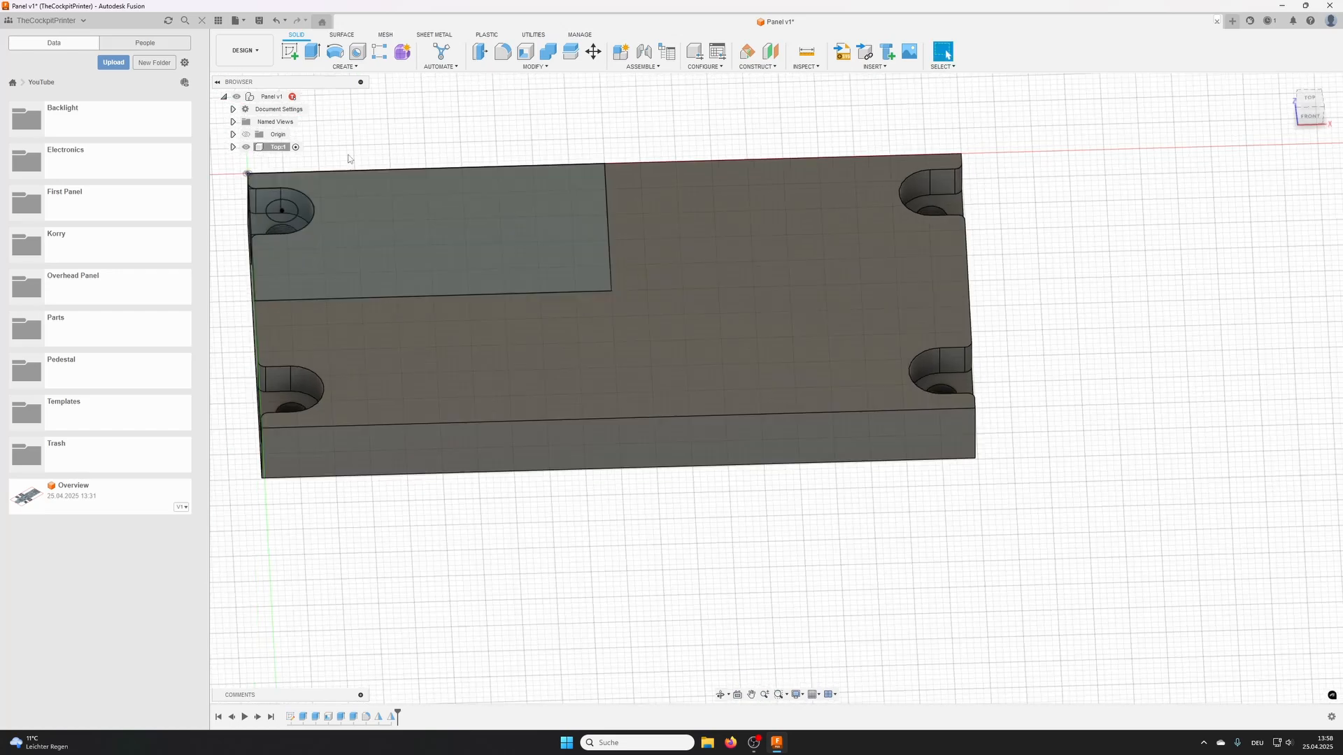
click(233, 147)
click(242, 185)
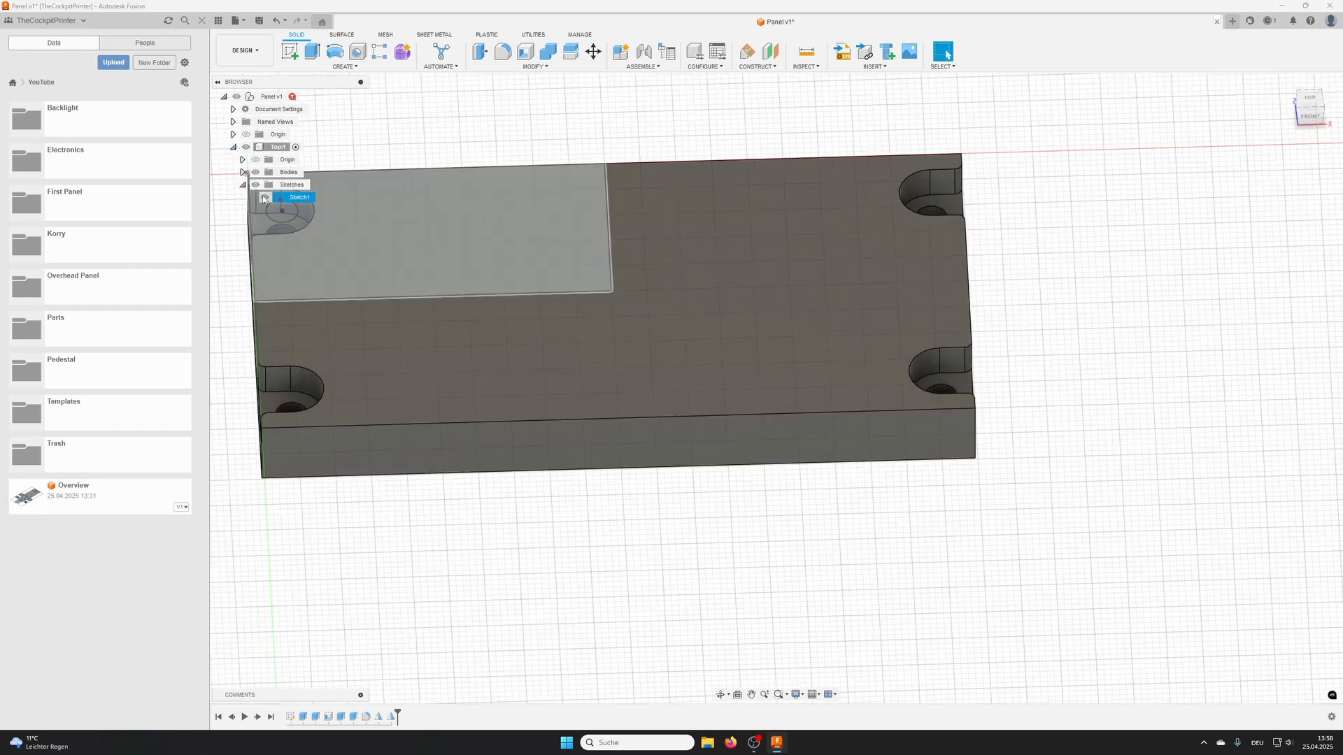
click(243, 172)
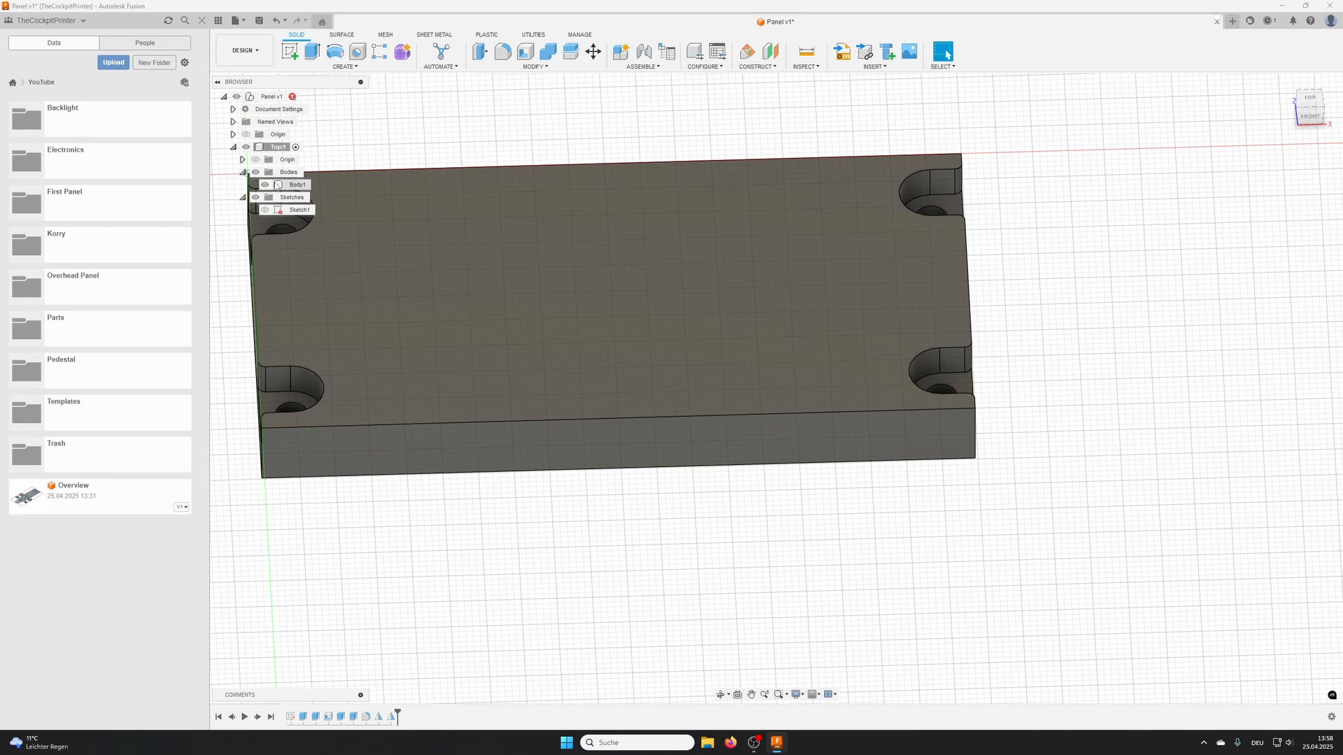
click(297, 184)
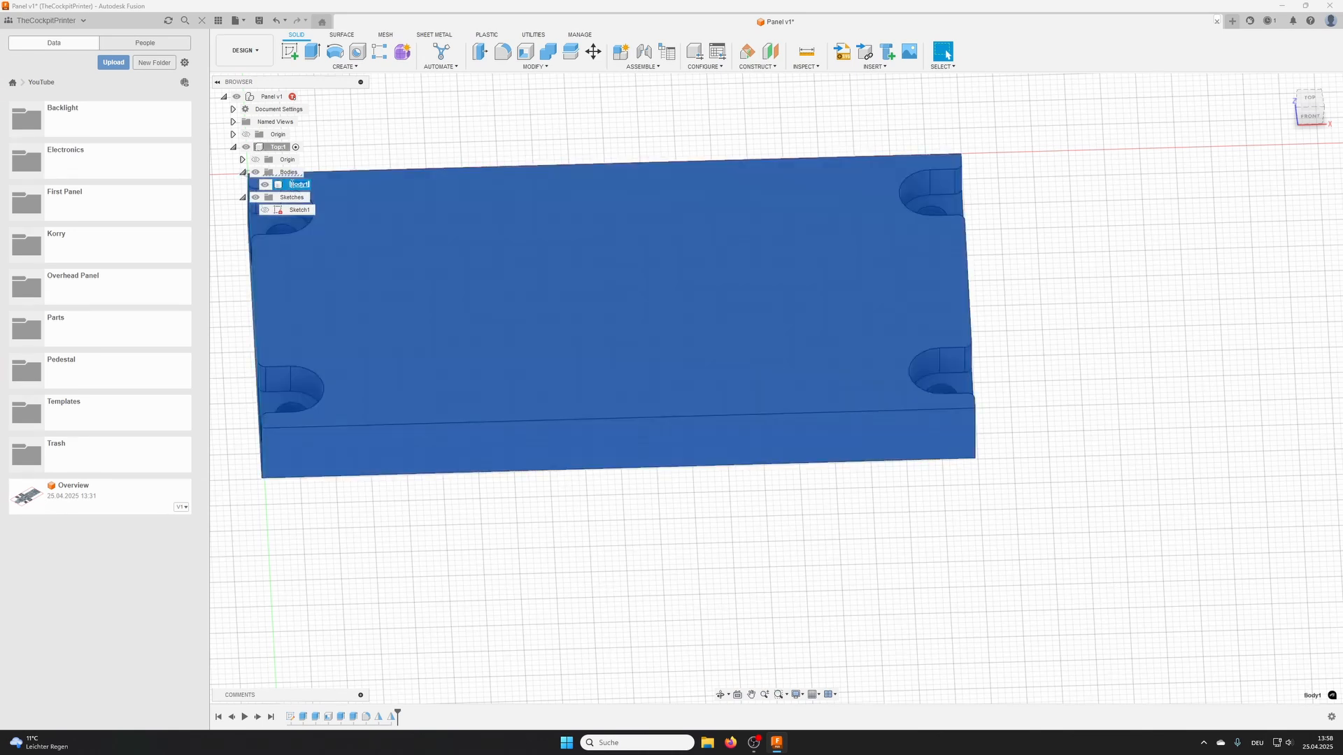
text(Top)
key(Return)
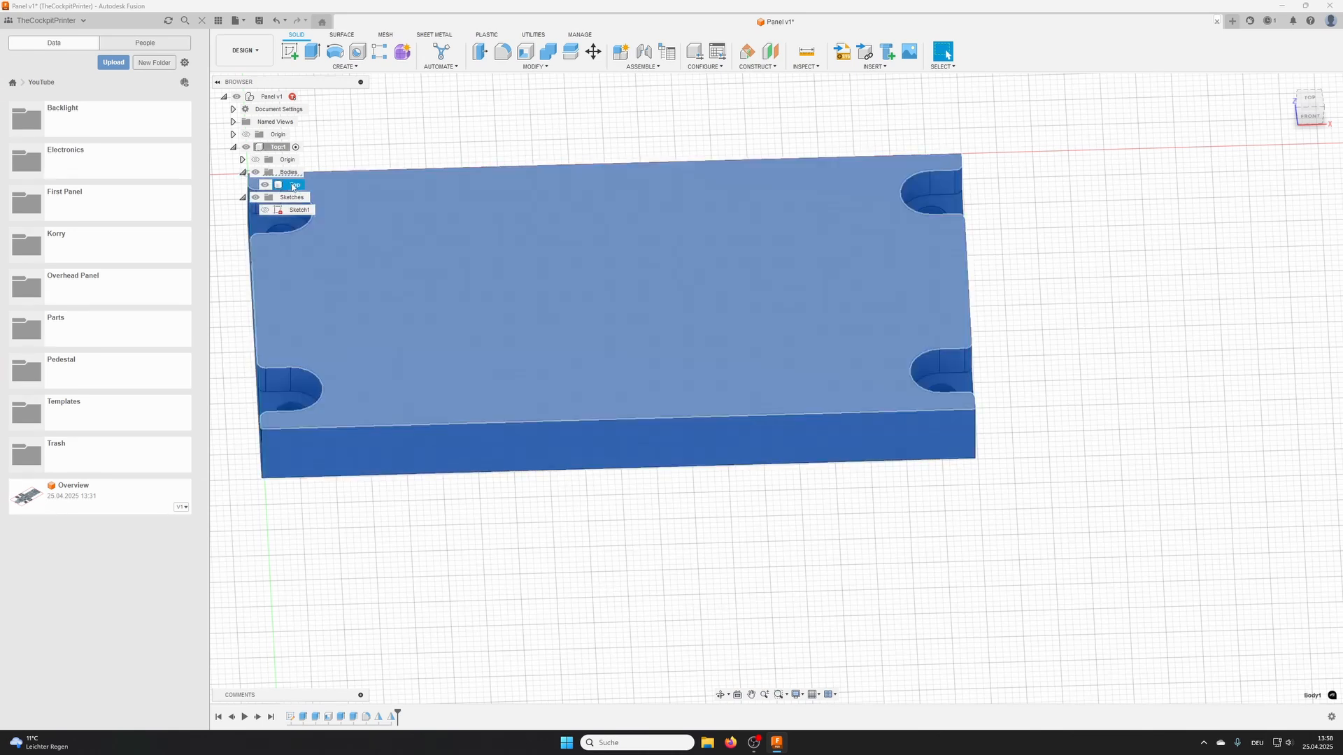
- Search the appearance library for Blue and apply Aluminum - Anodized Rough (Blue) to the Top body
right_click(293, 187)
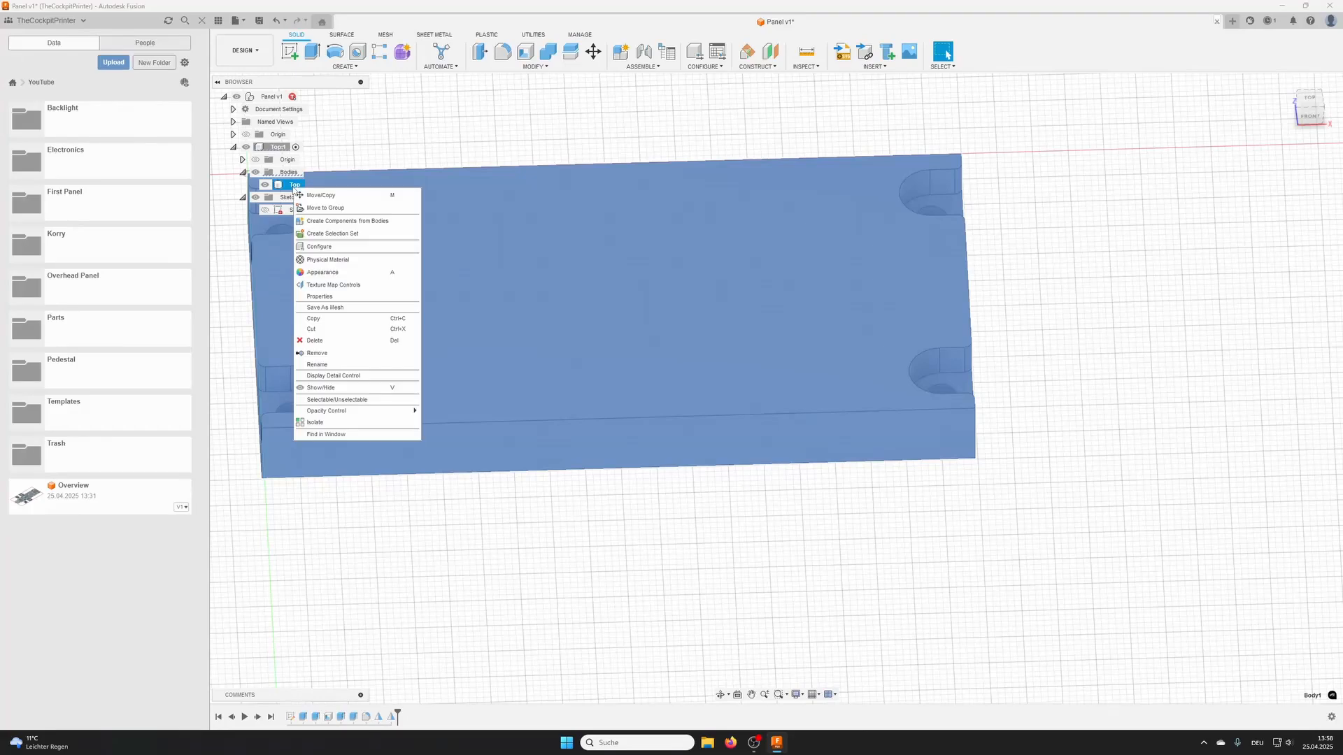
click(319, 274)
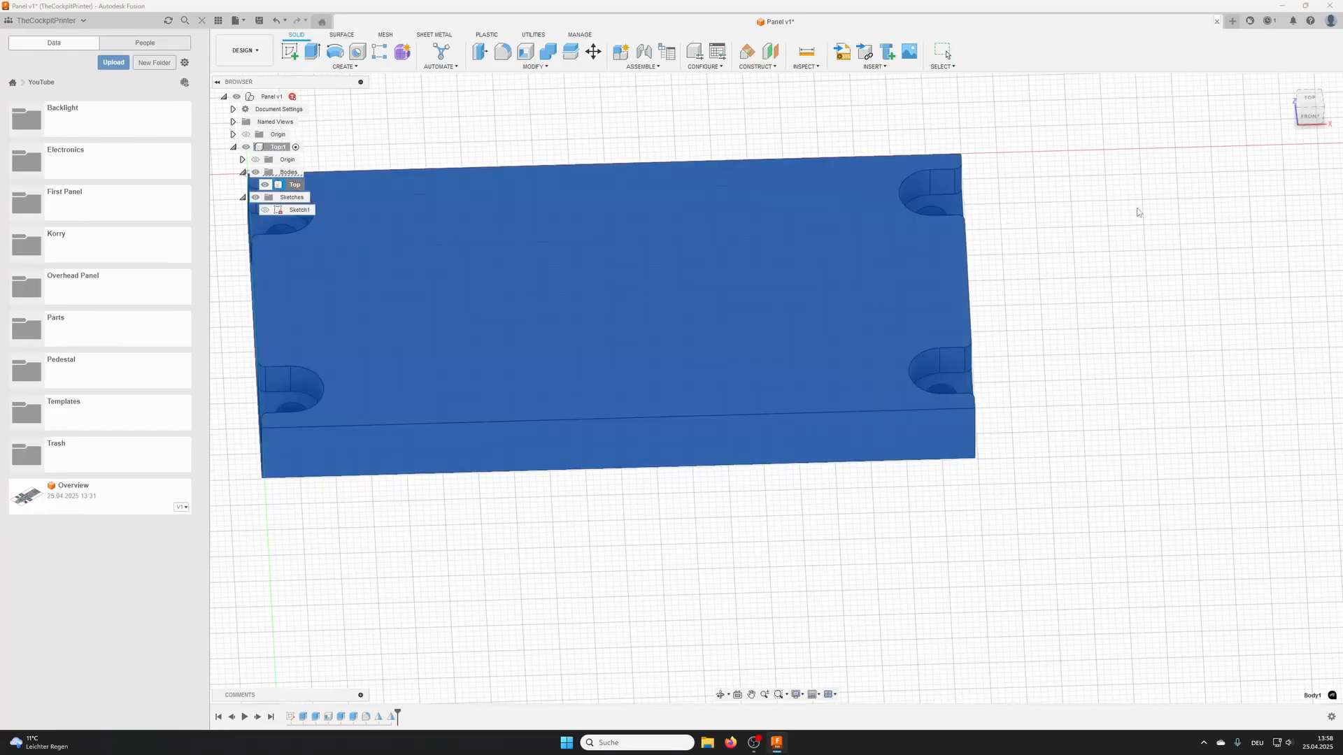
click(1155, 309)
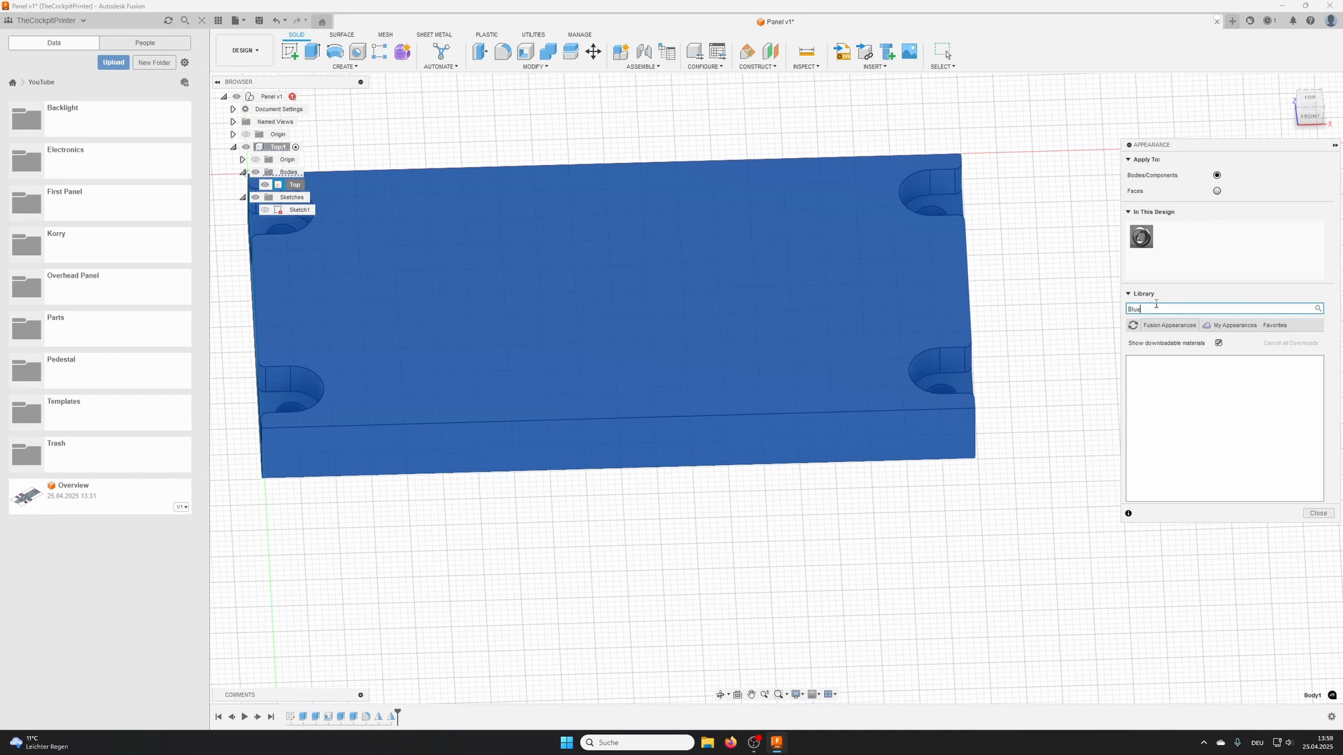
key(Return)
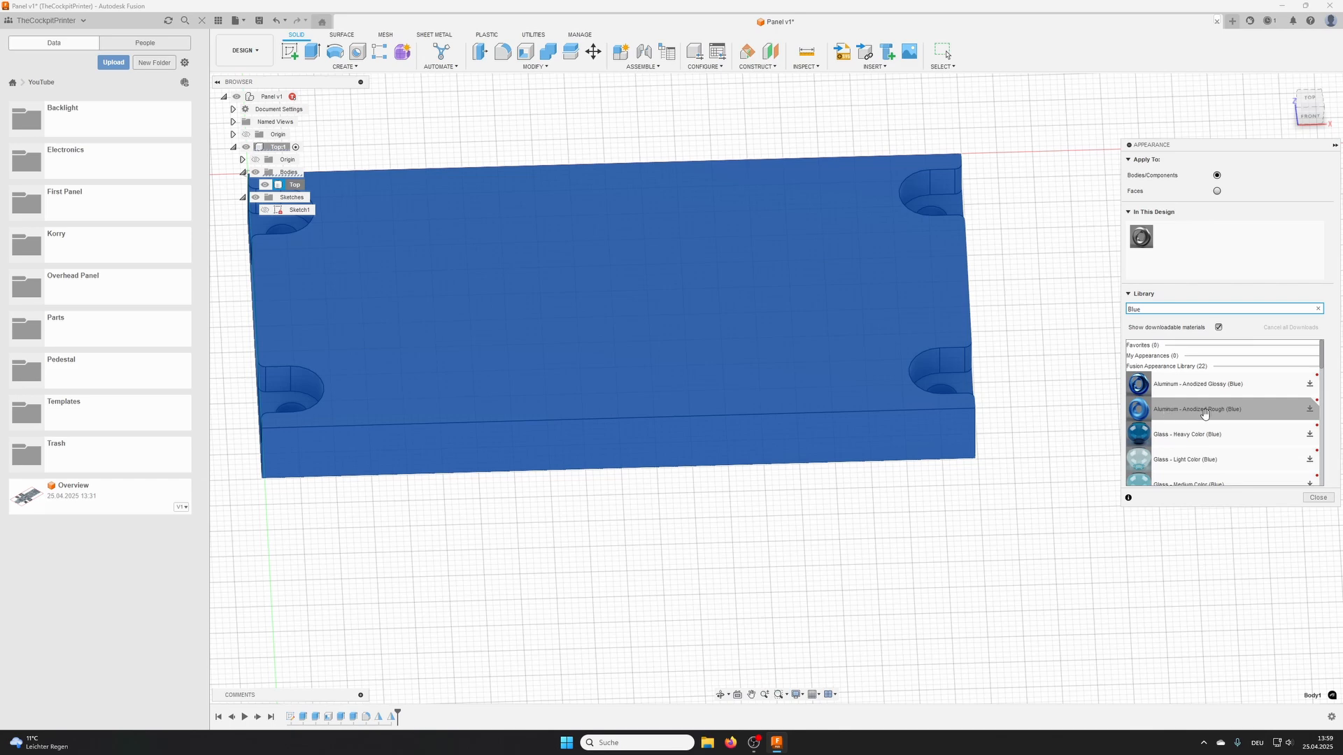
drag(1208, 412, 724, 336)
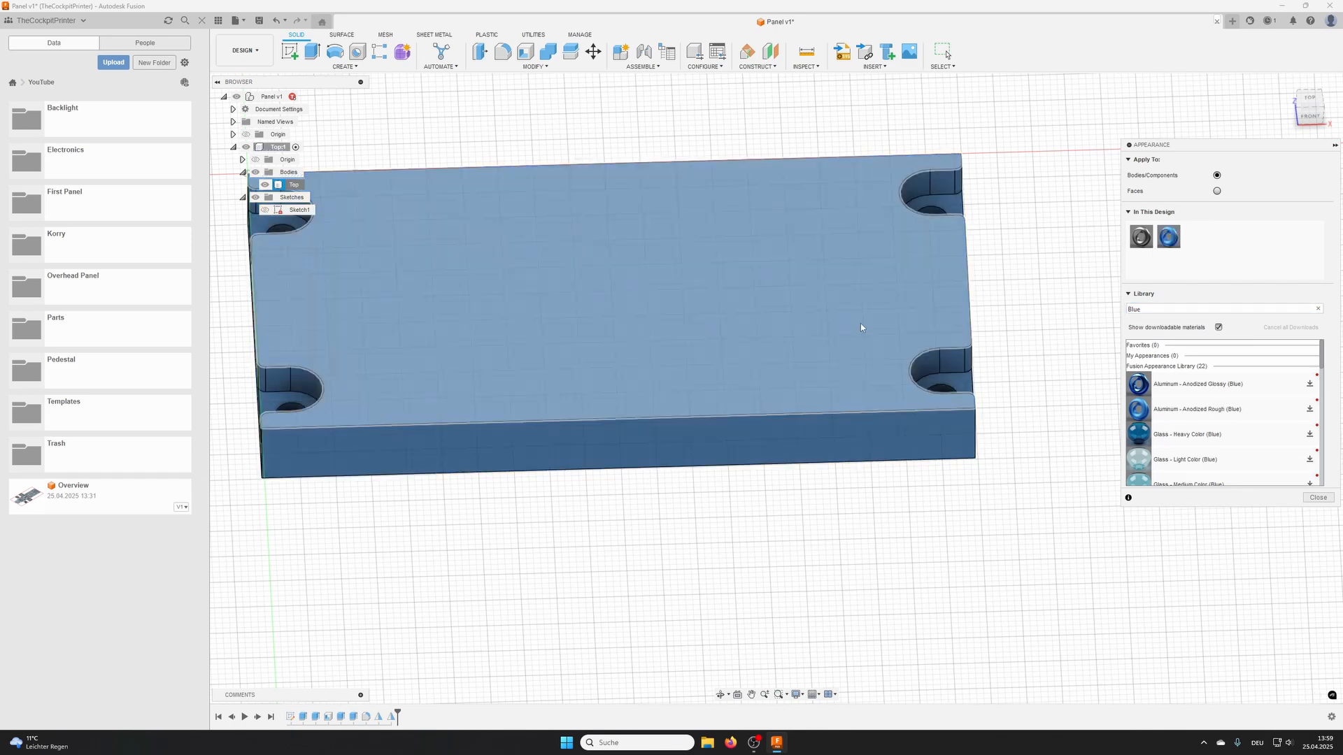
key(Escape)
- Create a new internal component named Bottom under the root Panel component and activate it
scroll(874, 338, down, 1)
middle_drag(874, 338, 1091, 378)
shift+middle_drag(1091, 378, 878, 296)
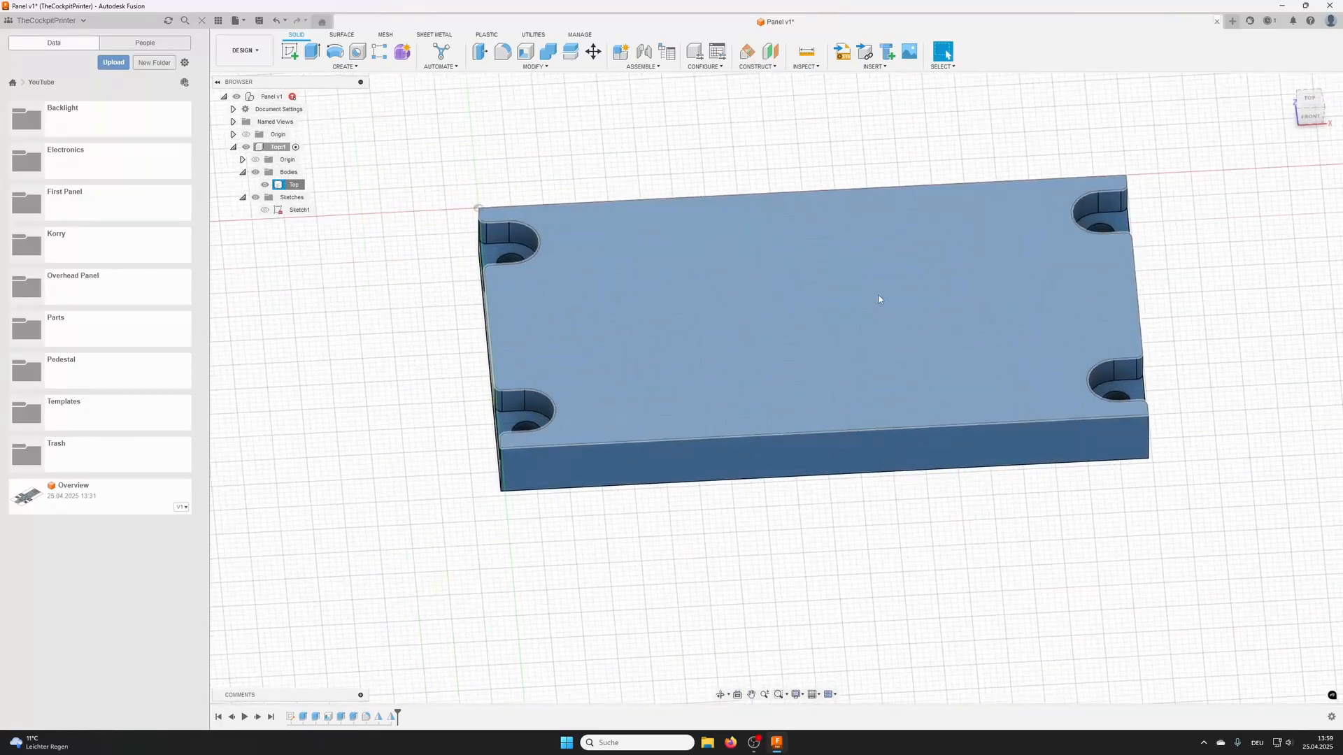
double_click(271, 96)
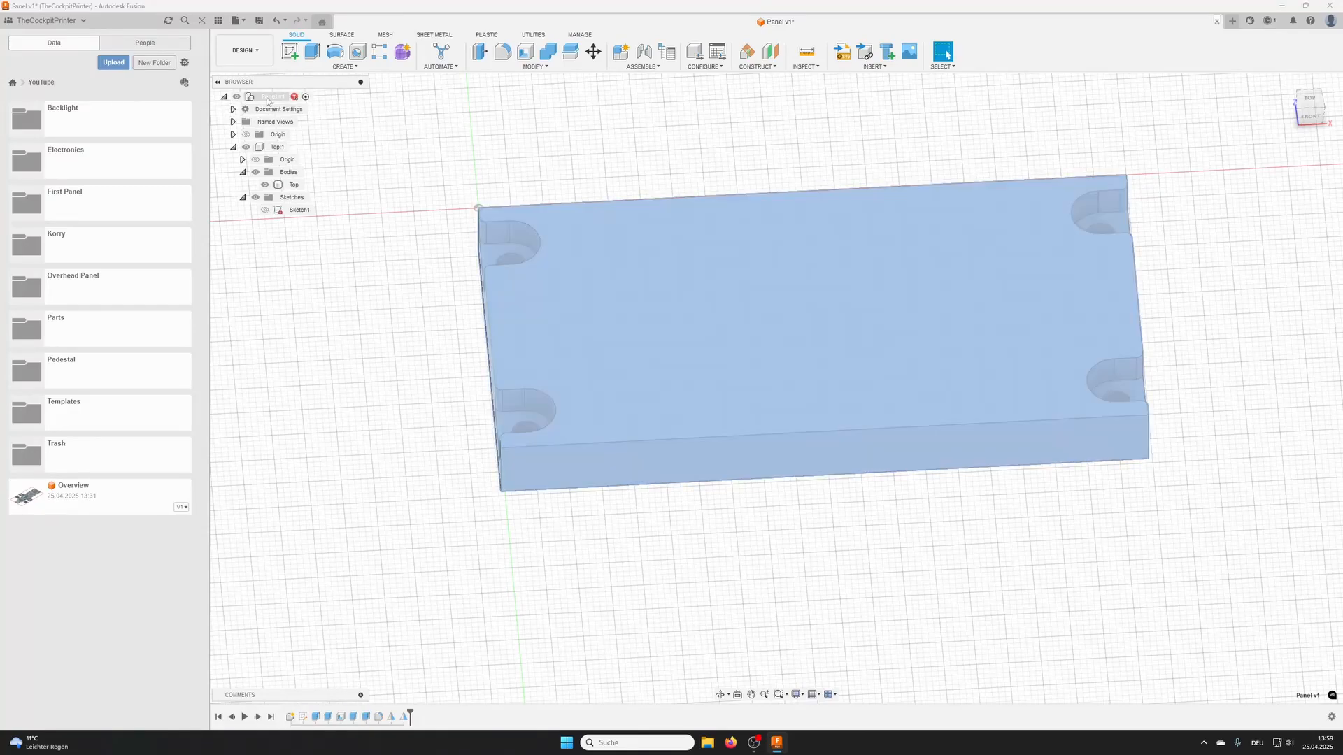
right_click(268, 102)
click(294, 106)
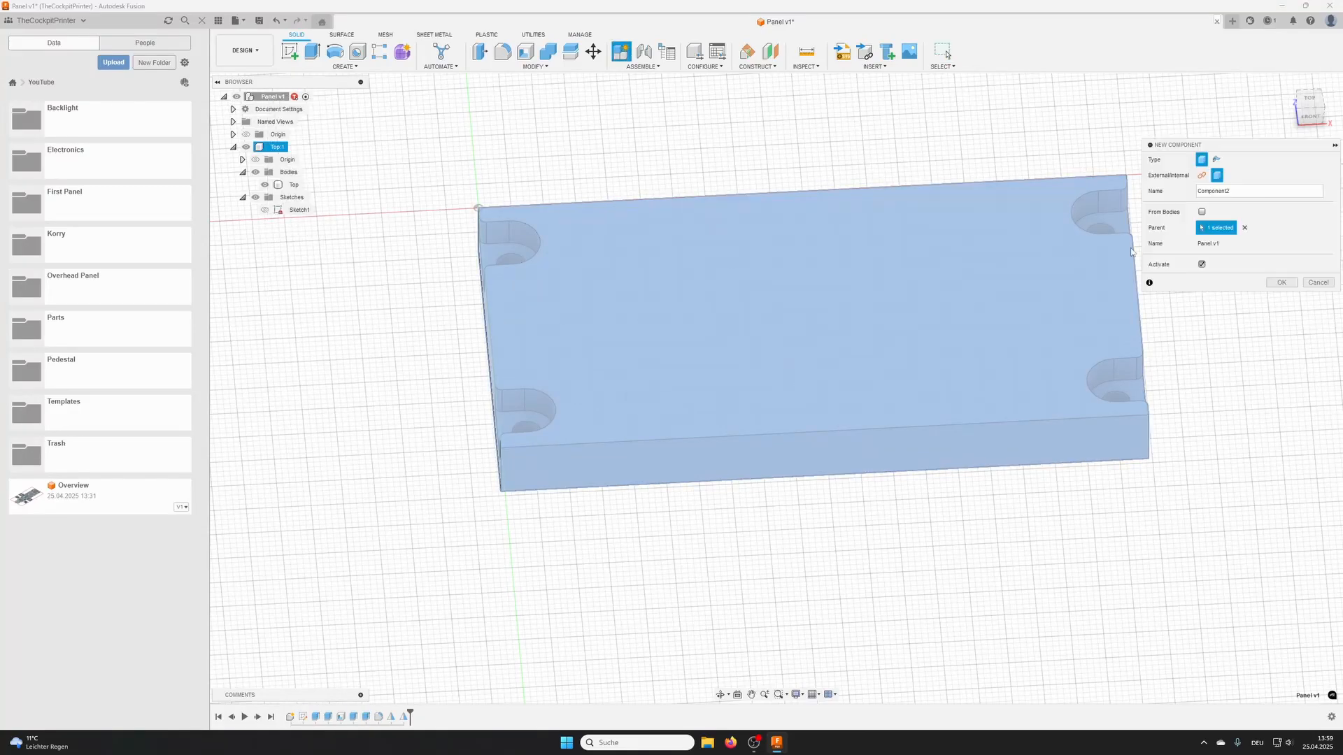
text(B)
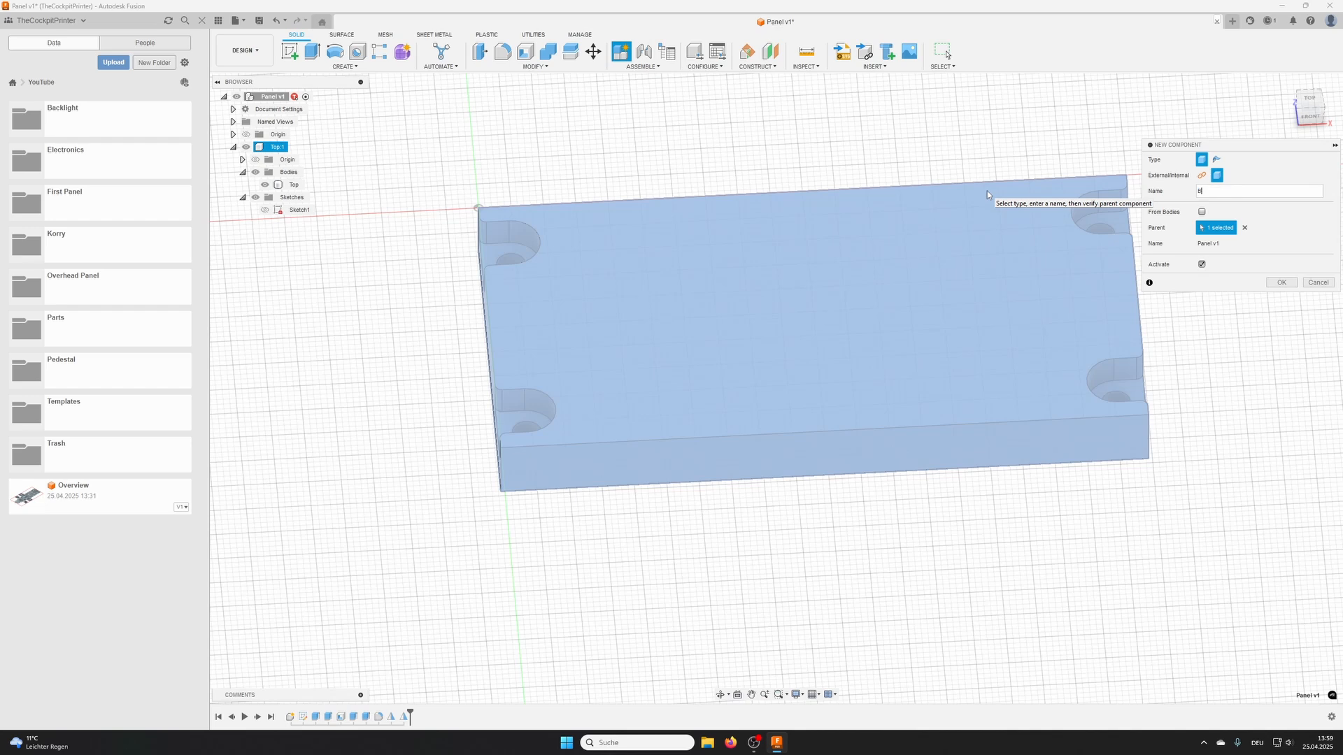
text(ottom)
key(Return)
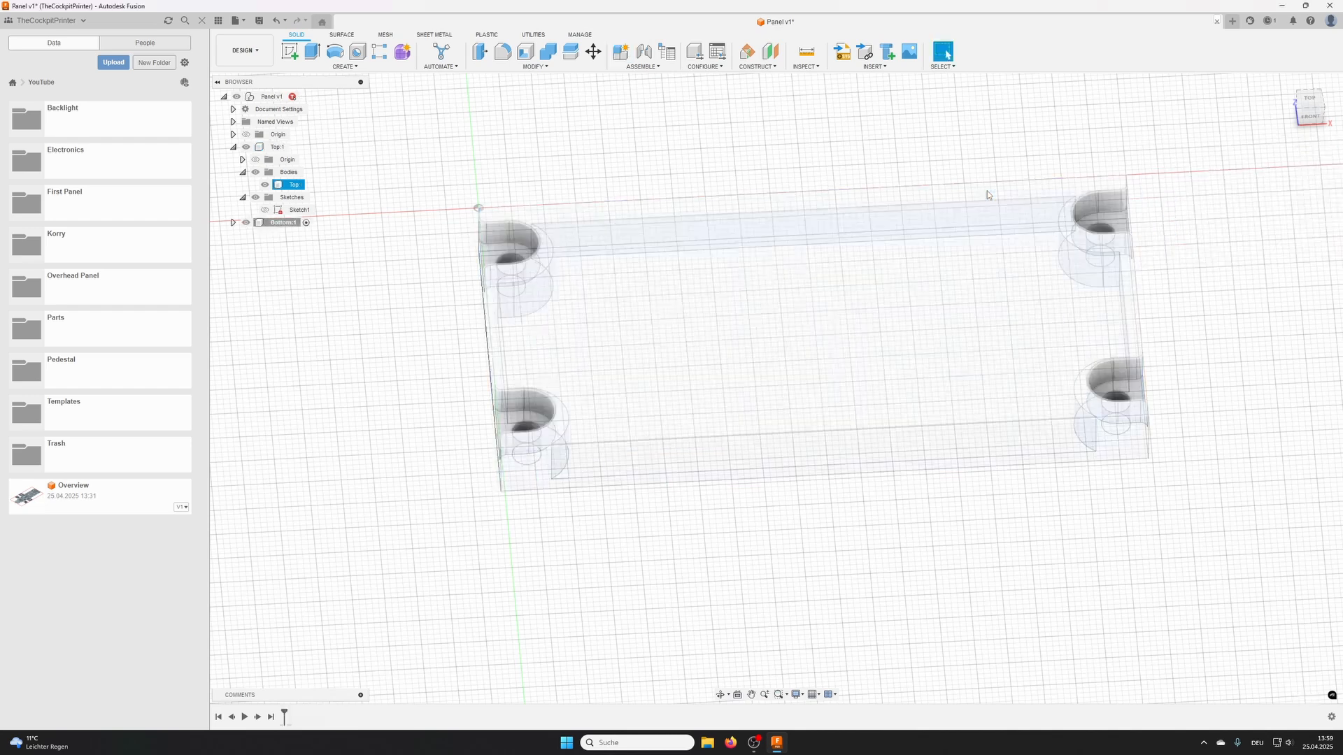
- Start a sketch on the underside rim face of the Top body for the Bottom component
click(290, 51)
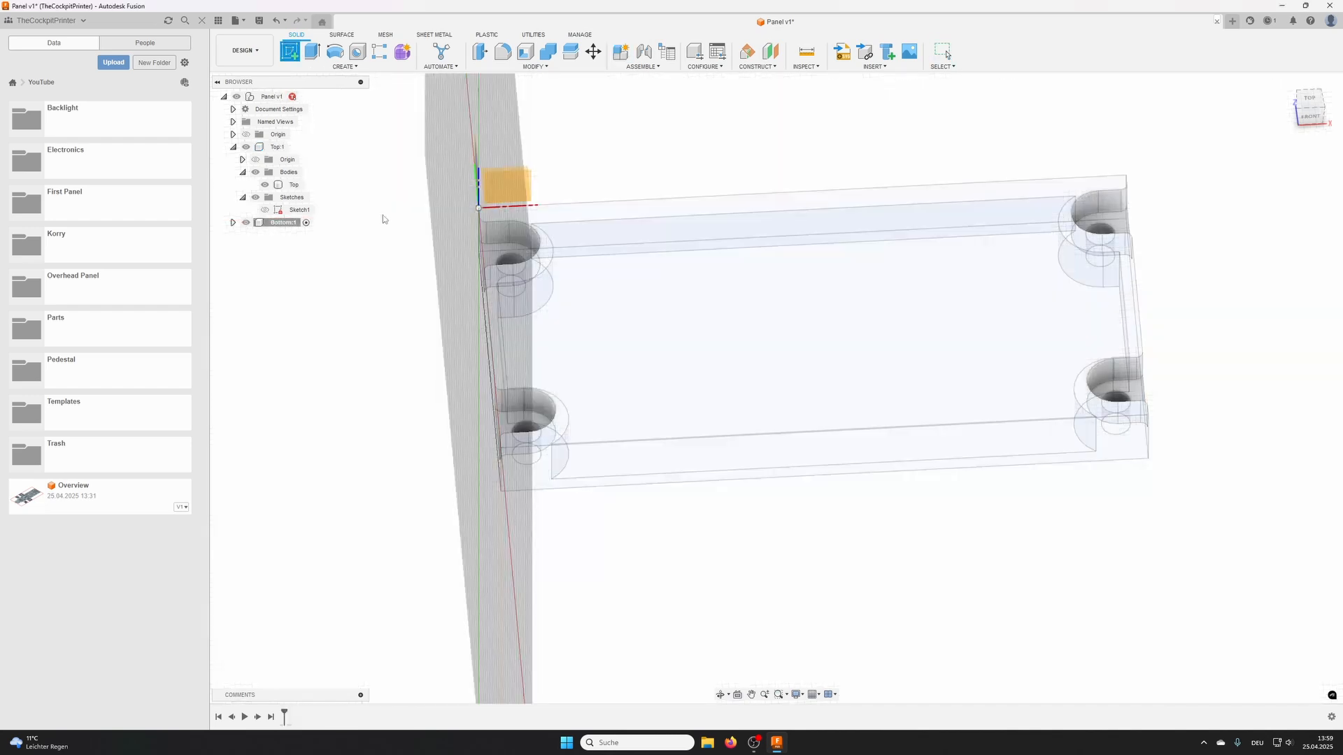
shift+middle_drag(733, 463, 733, 344)
shift+middle_drag(588, 269, 552, 250)
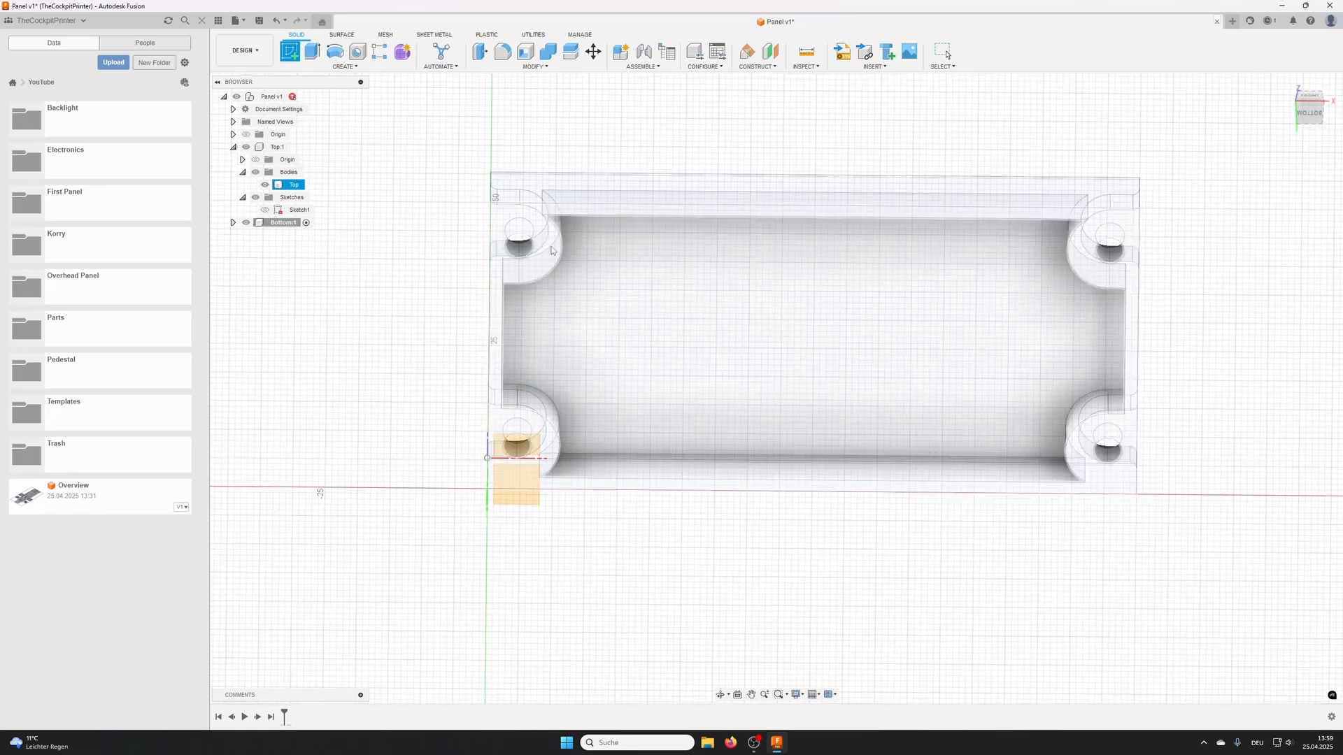
click(548, 241)
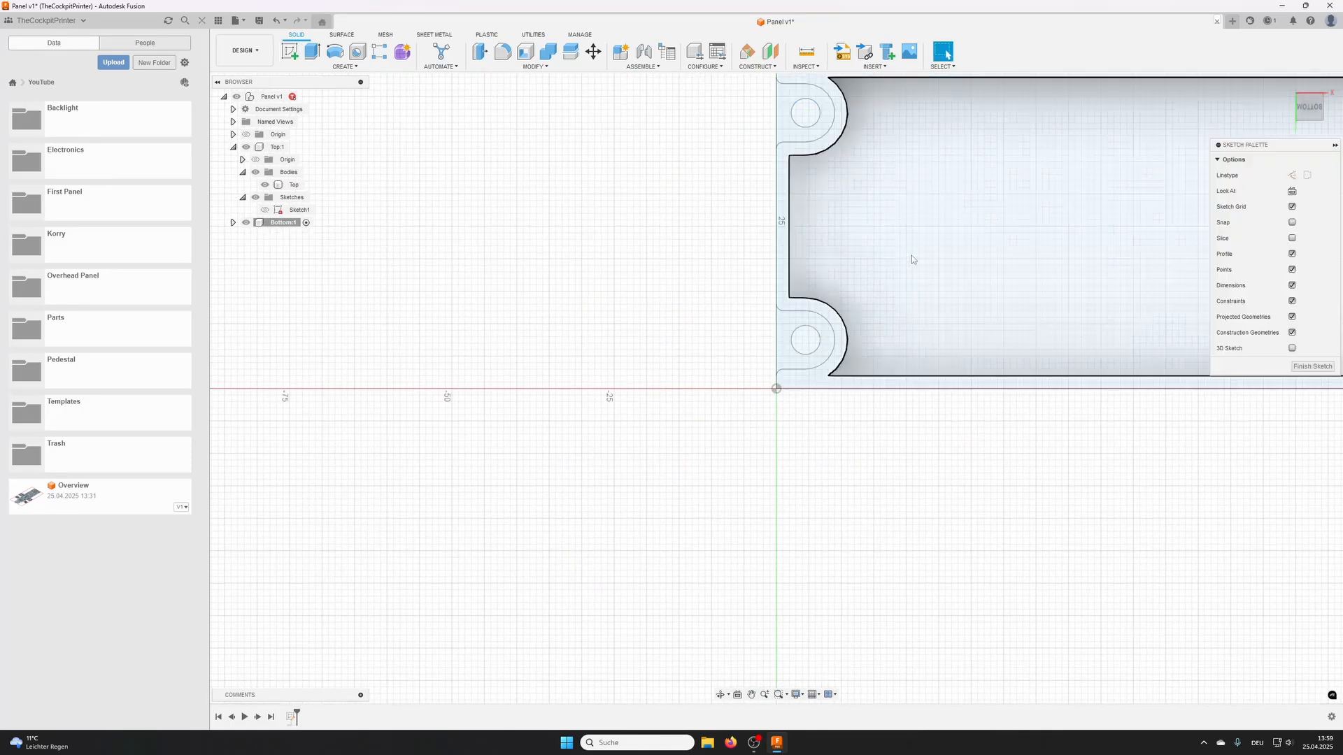
middle_drag(631, 373, 627, 374)
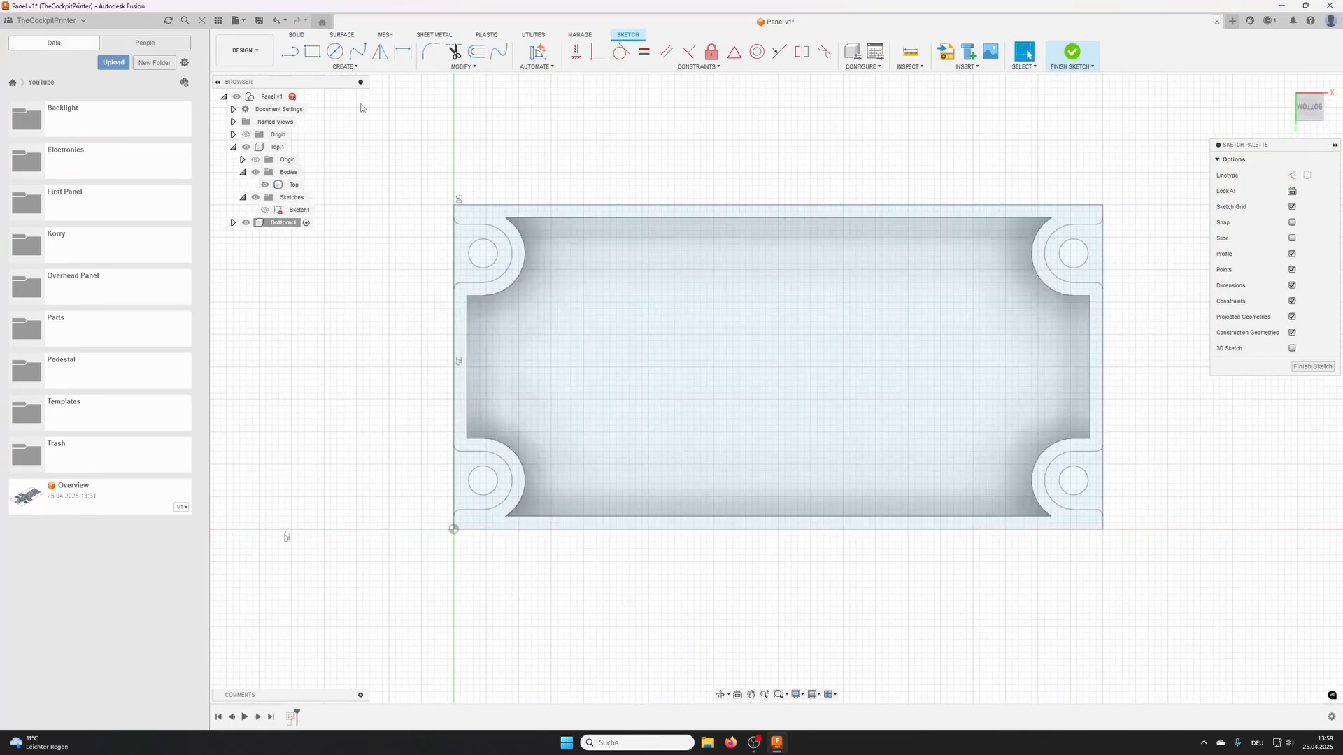
- Project the underside rim face of the Top body into the sketch, keeping the projection link
click(343, 67)
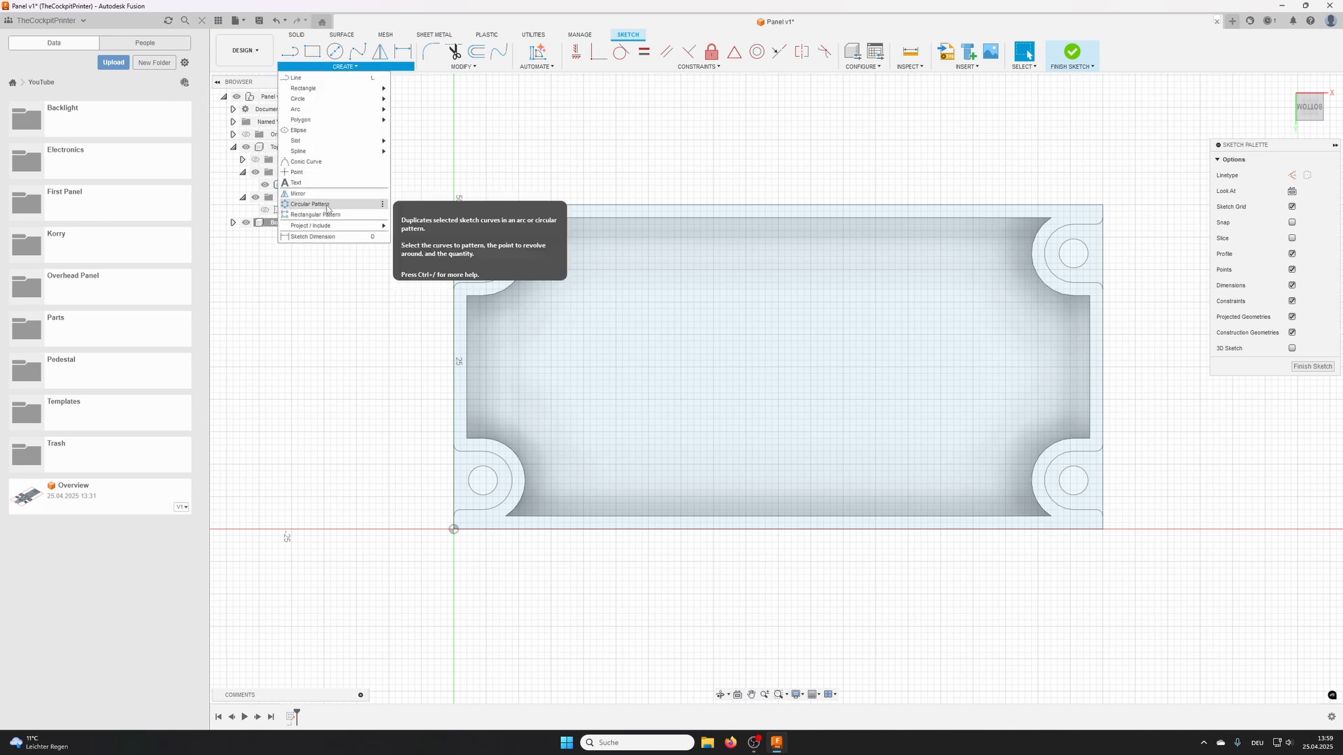
mouse_move(371, 226)
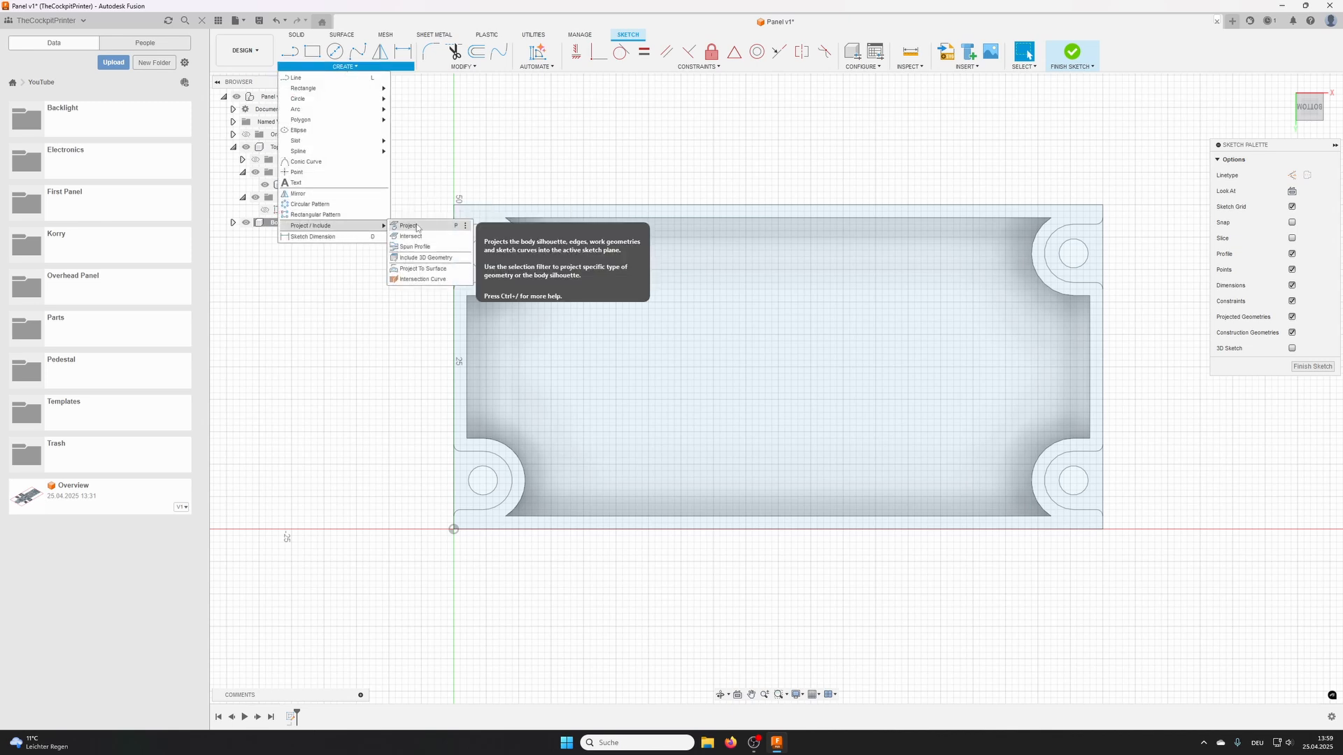
click(417, 228)
click(548, 386)
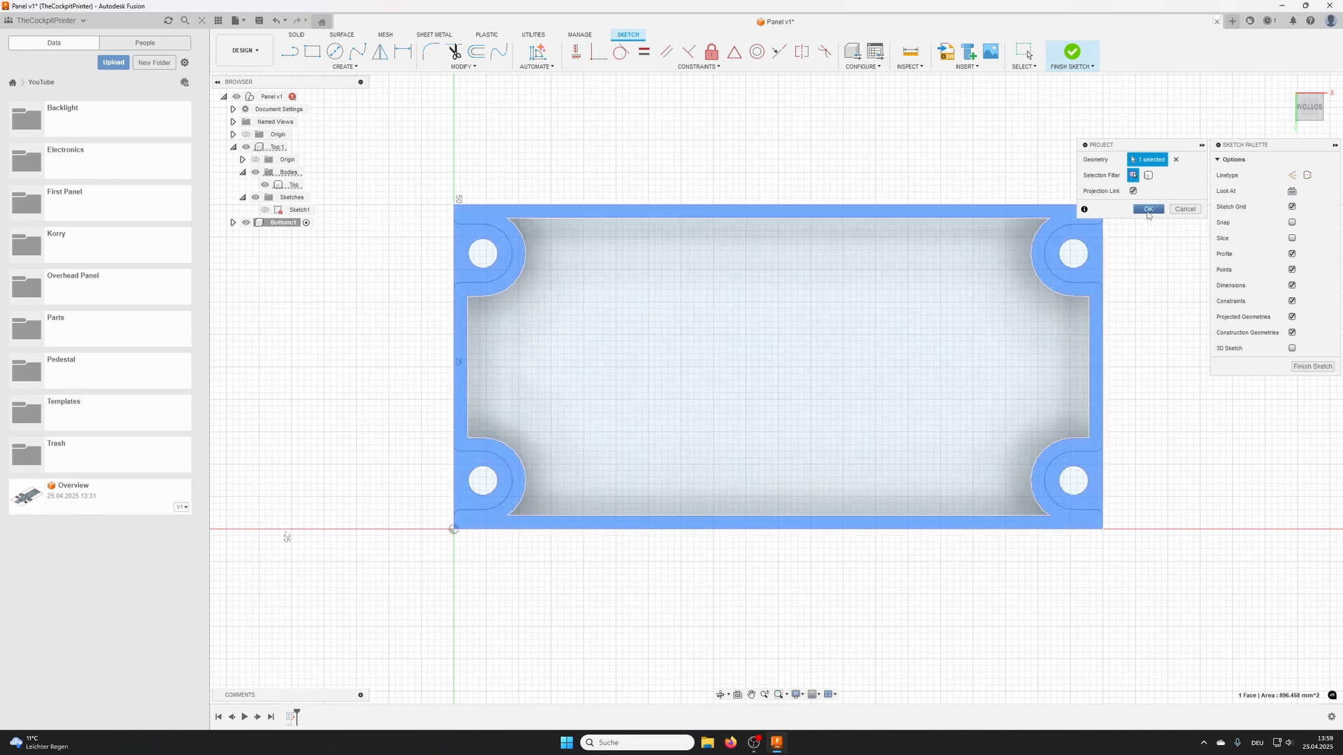
click(1147, 209)
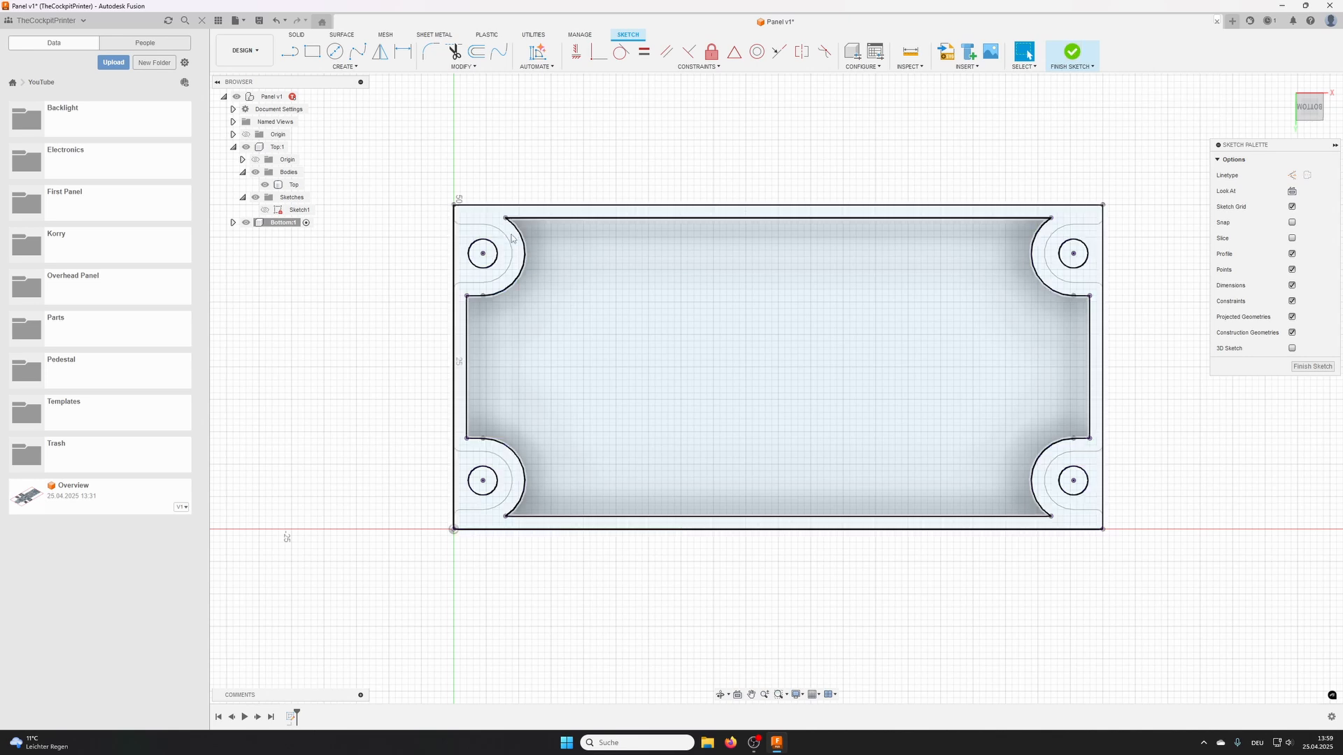
- Place a sketch point inside the projected inner opening at about X 26 mm, Y -29 mm and finish the sketch
click(343, 67)
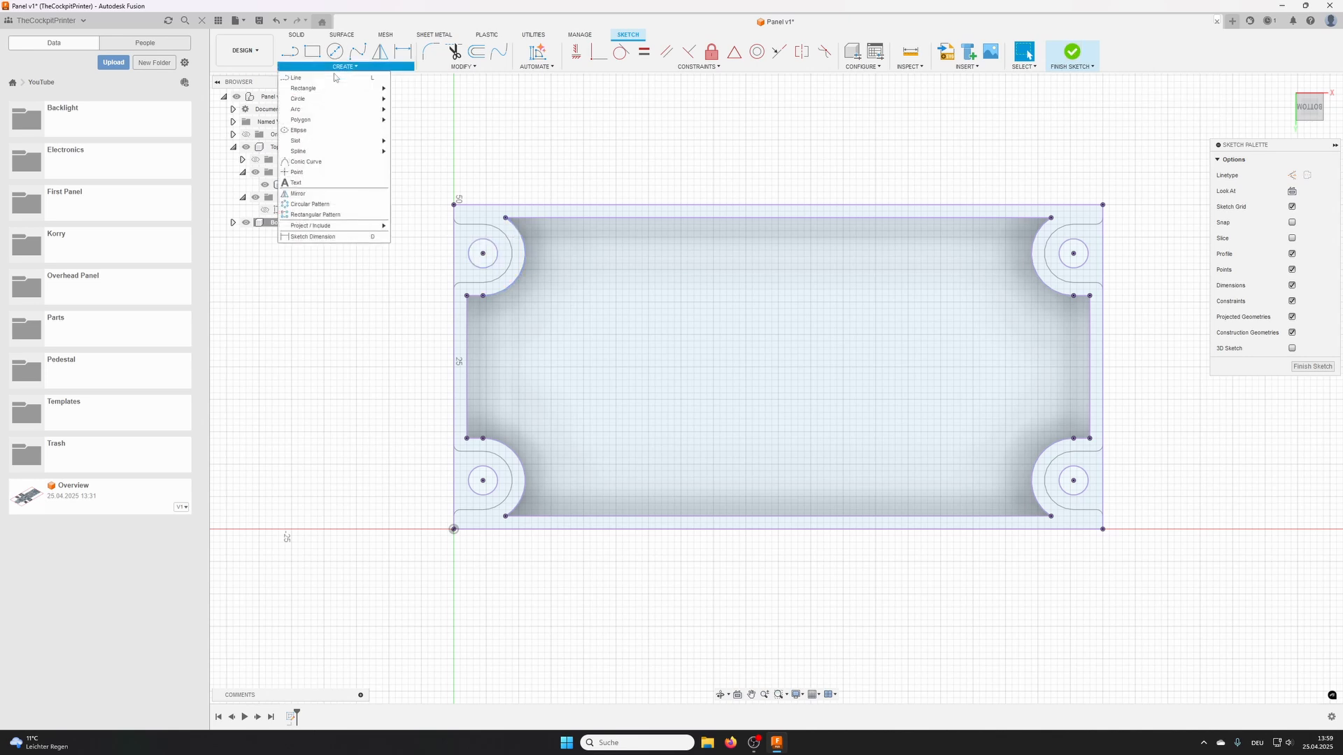
click(328, 173)
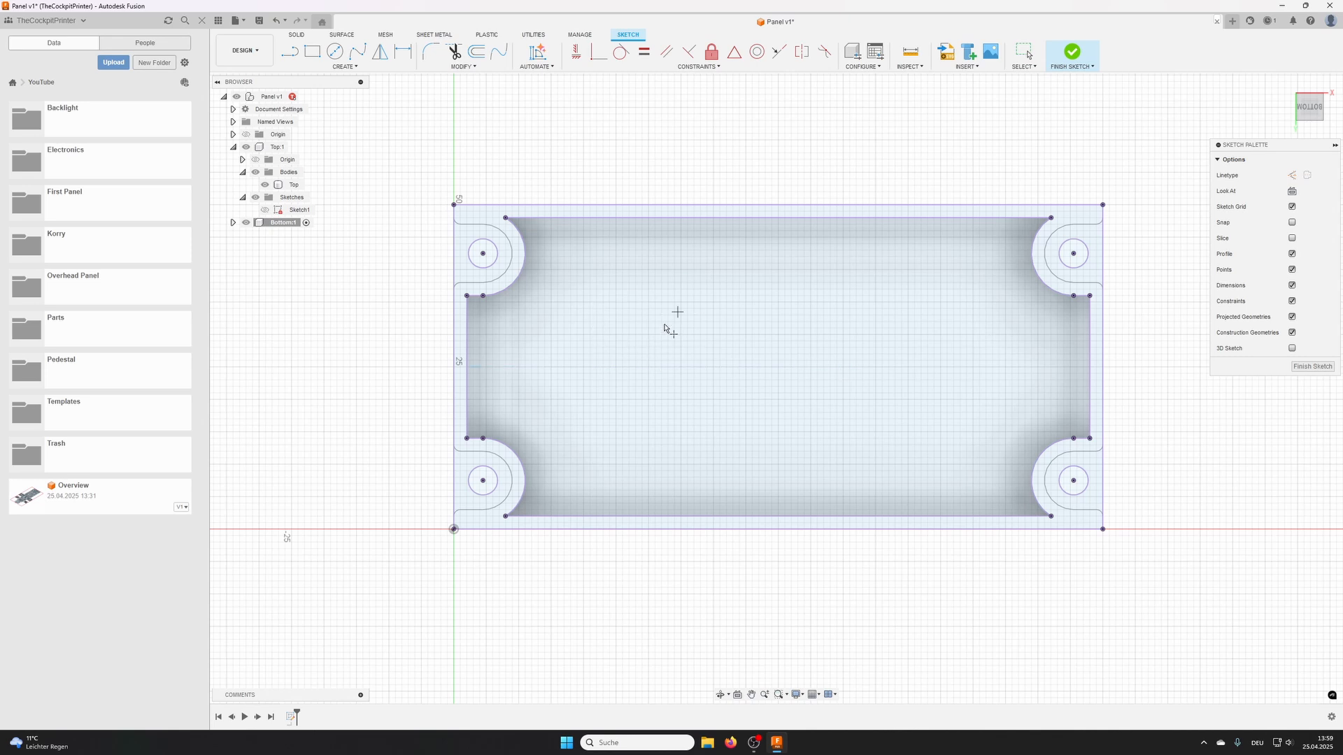
click(619, 343)
click(1072, 53)
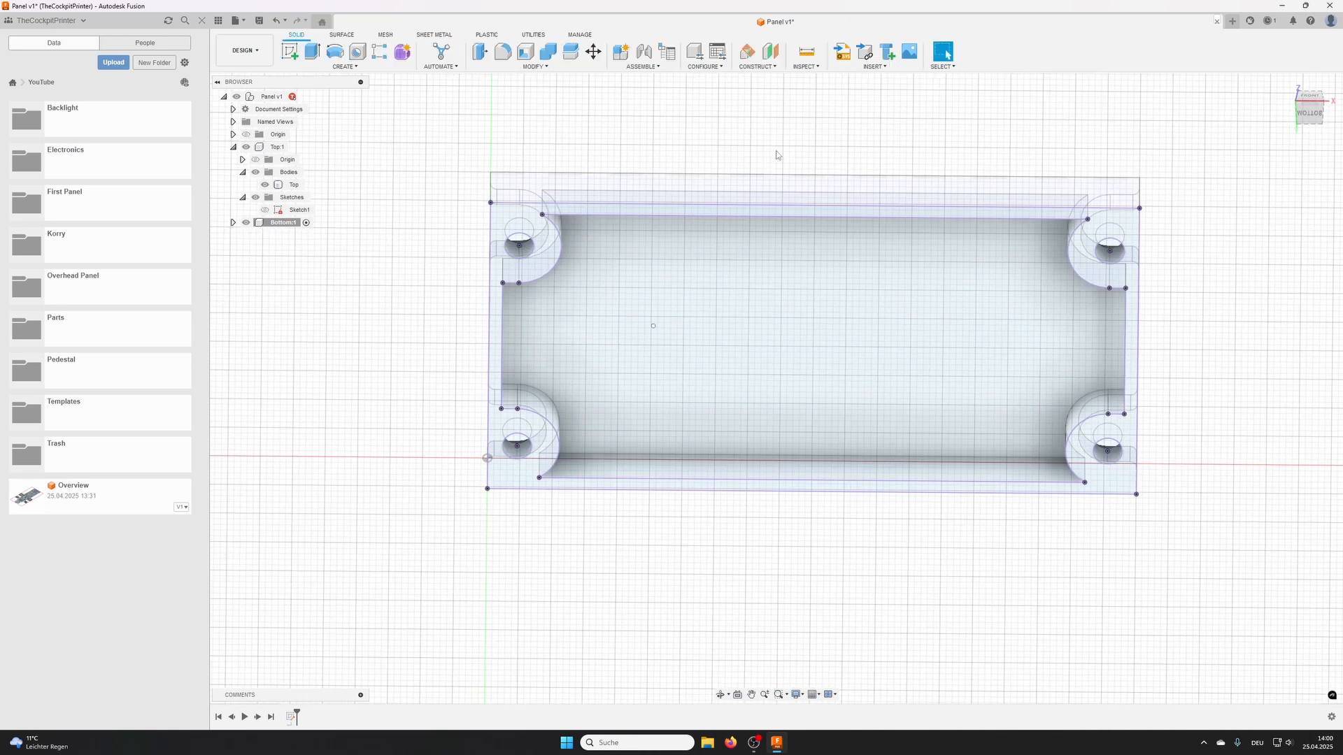
- Extrude the projected rim and inner profiles, excluding the four screw holes, 10 mm below the Top body as a new body
click(310, 54)
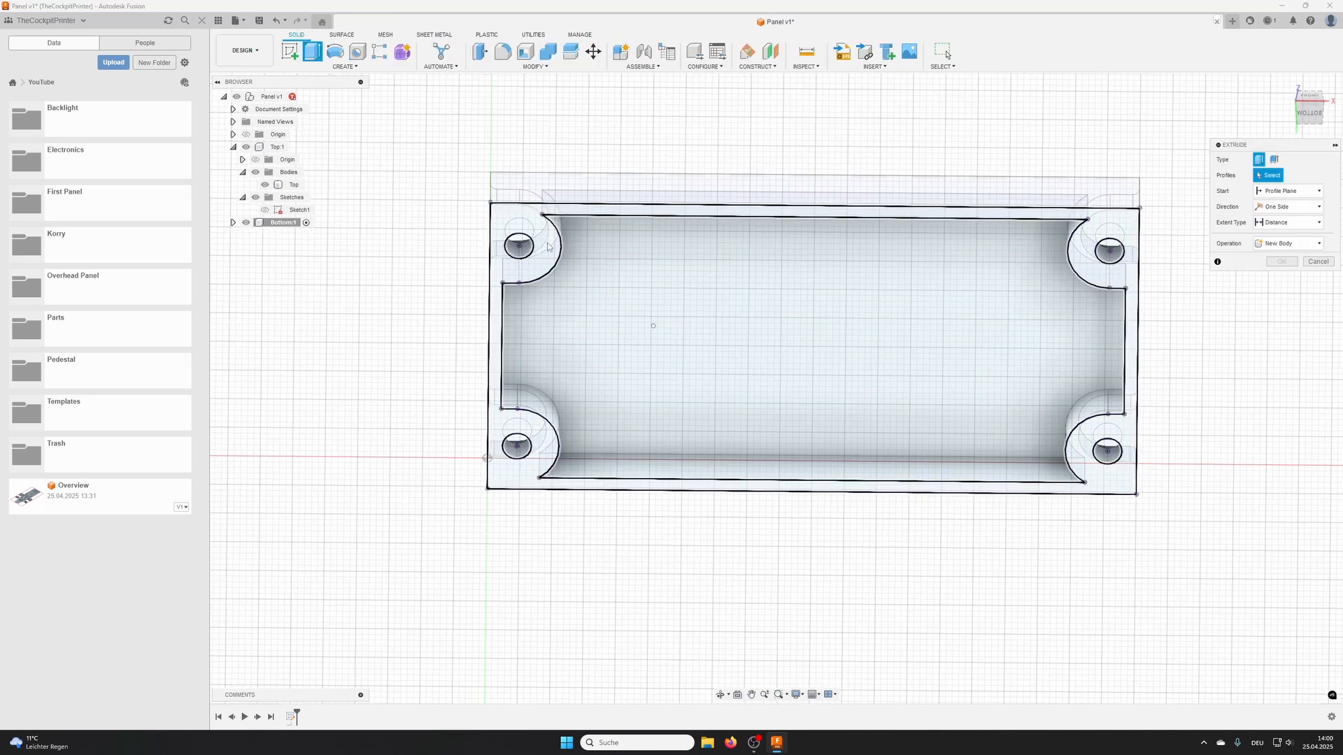
click(701, 266)
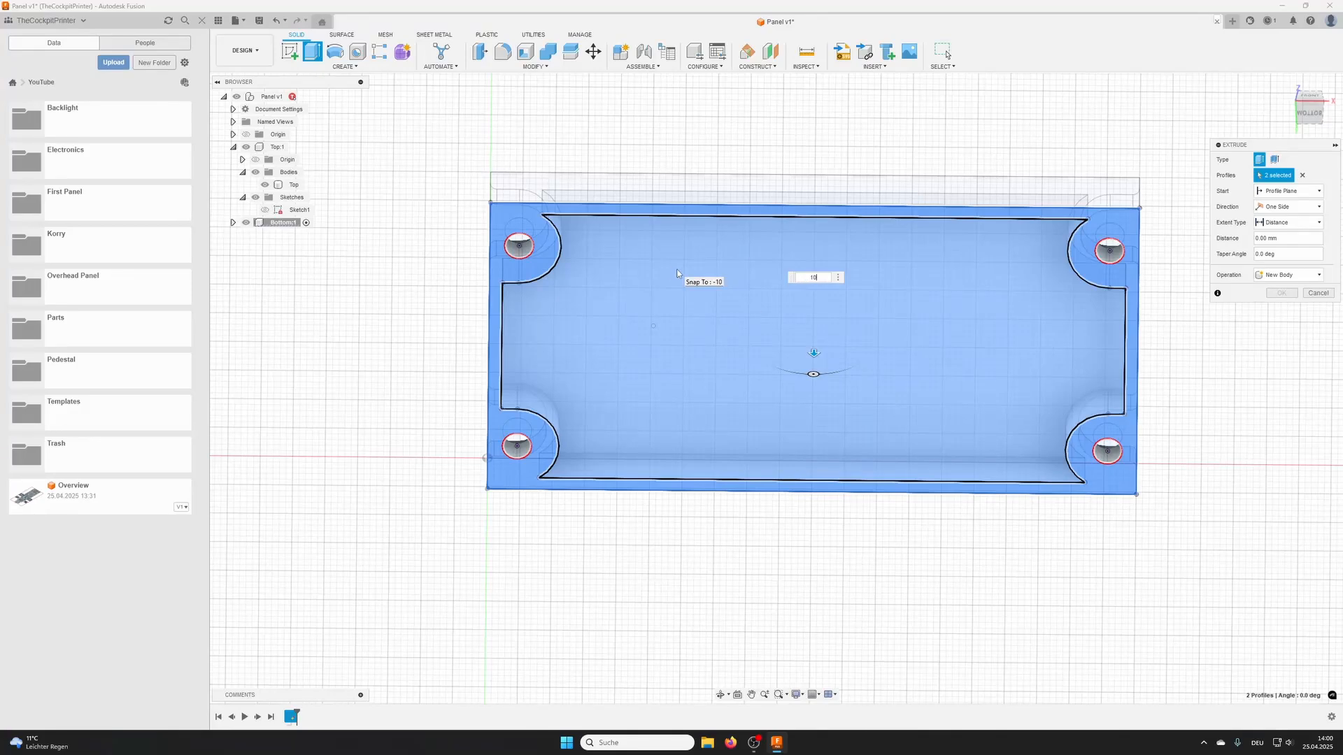
text(10)
key(Return)
shift+middle_drag(677, 273, 383, 126)
click(1281, 292)
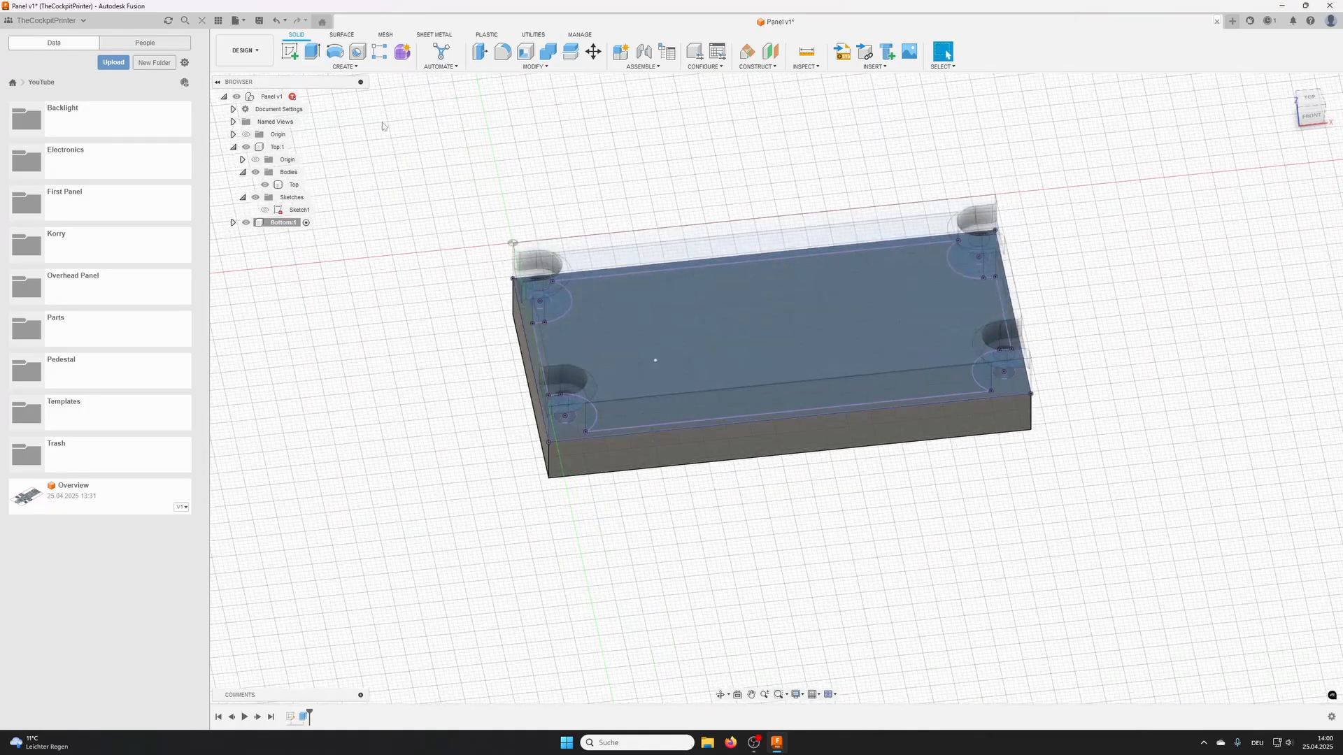
- Cut a flat-bottomed counterbore hole at the sketch point: 10 mm deep, 8 mm diameter, with a 16 mm wide, 5 mm deep counterbore
click(357, 51)
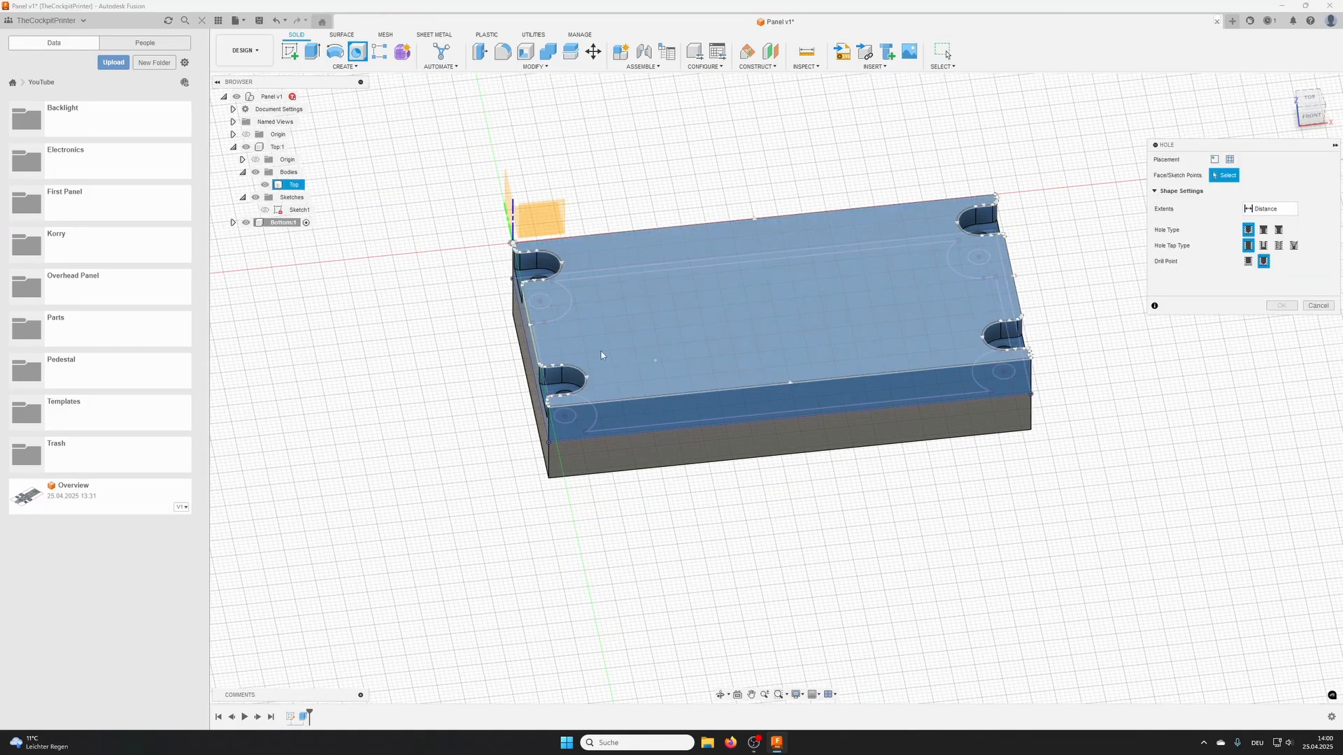
click(655, 361)
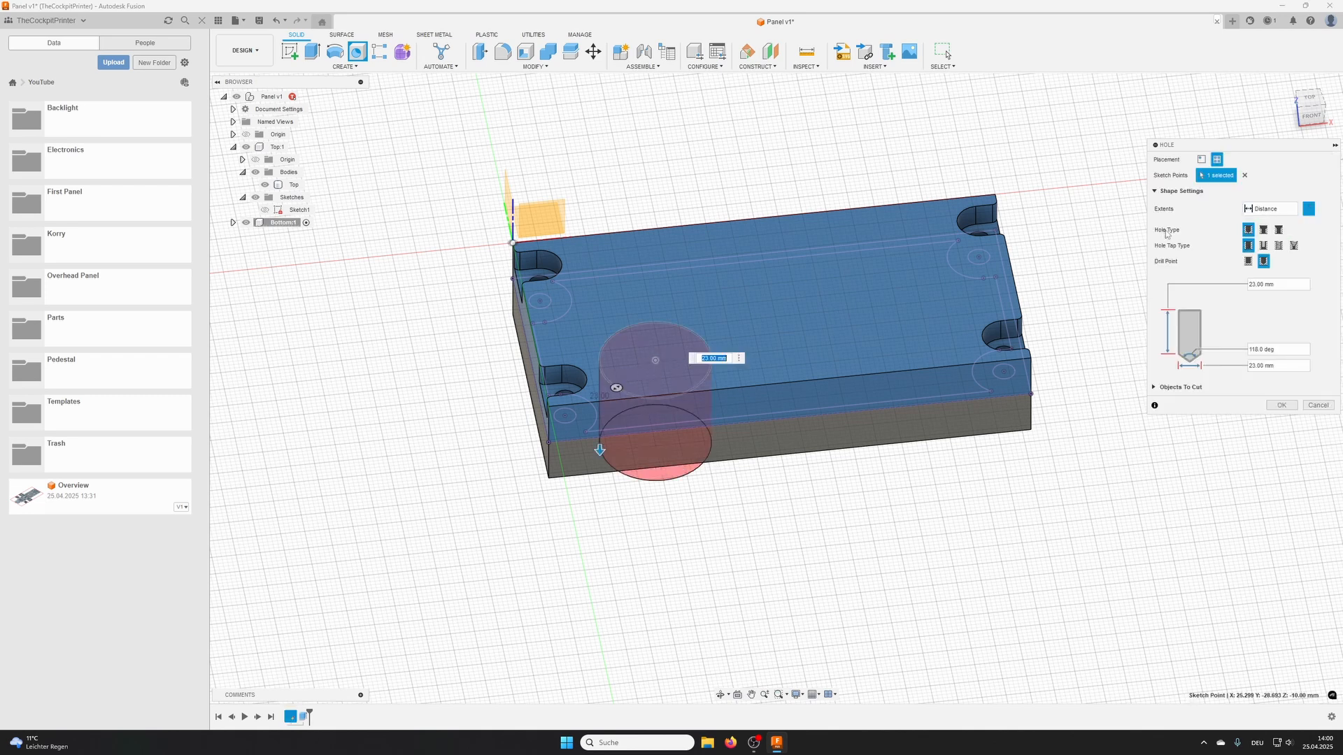
click(1264, 230)
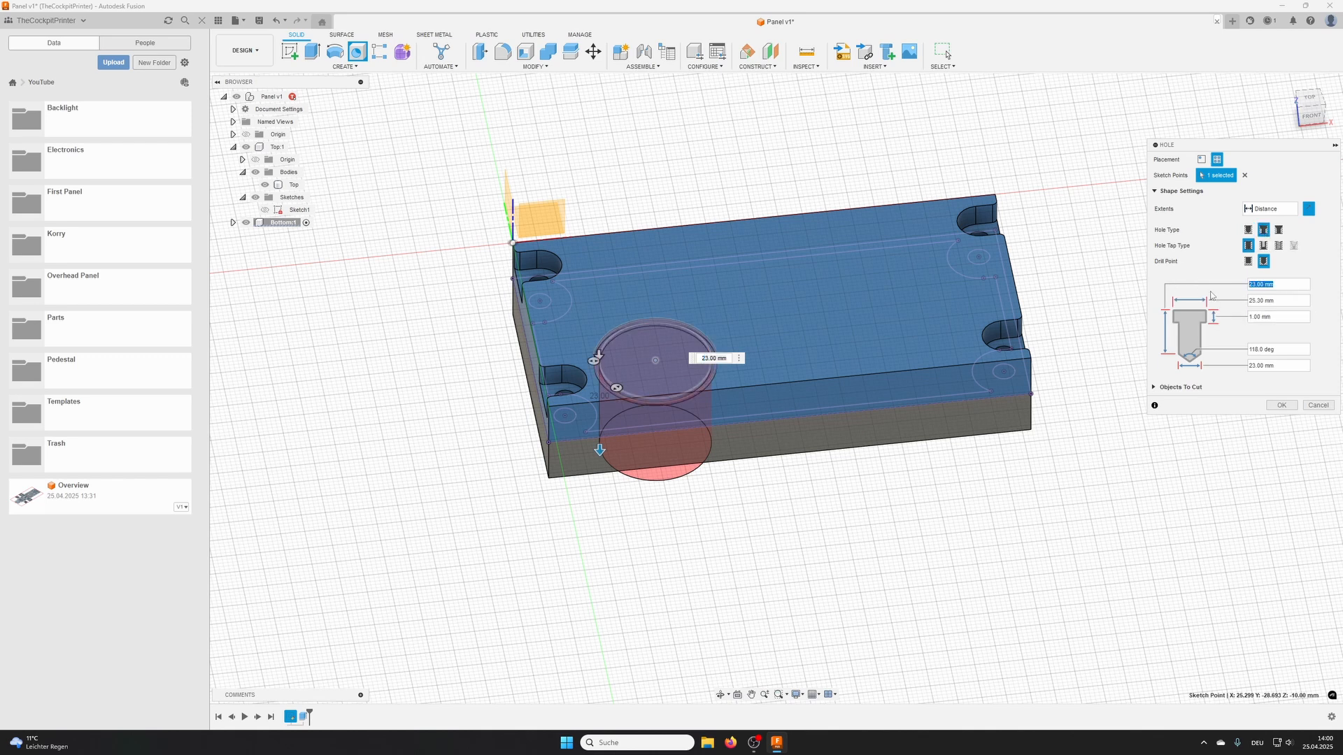
text(10)
key(Return)
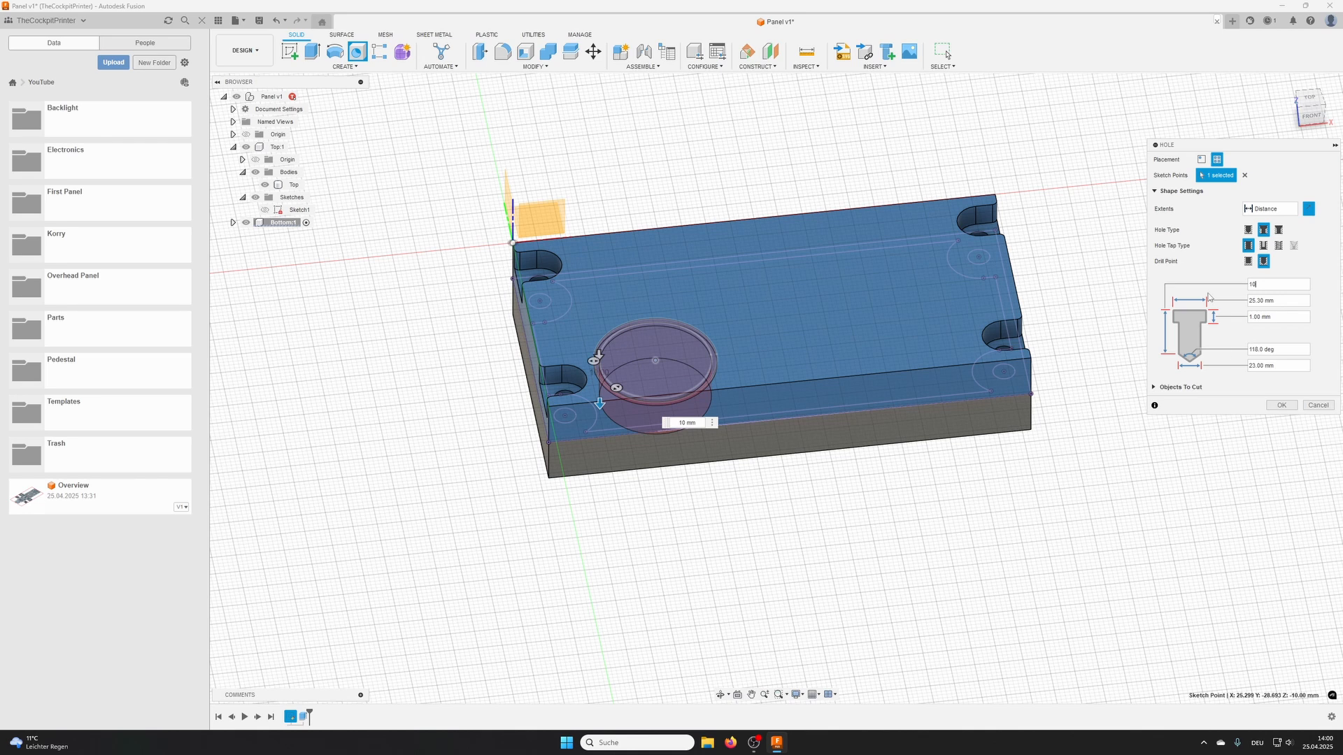
click(1249, 262)
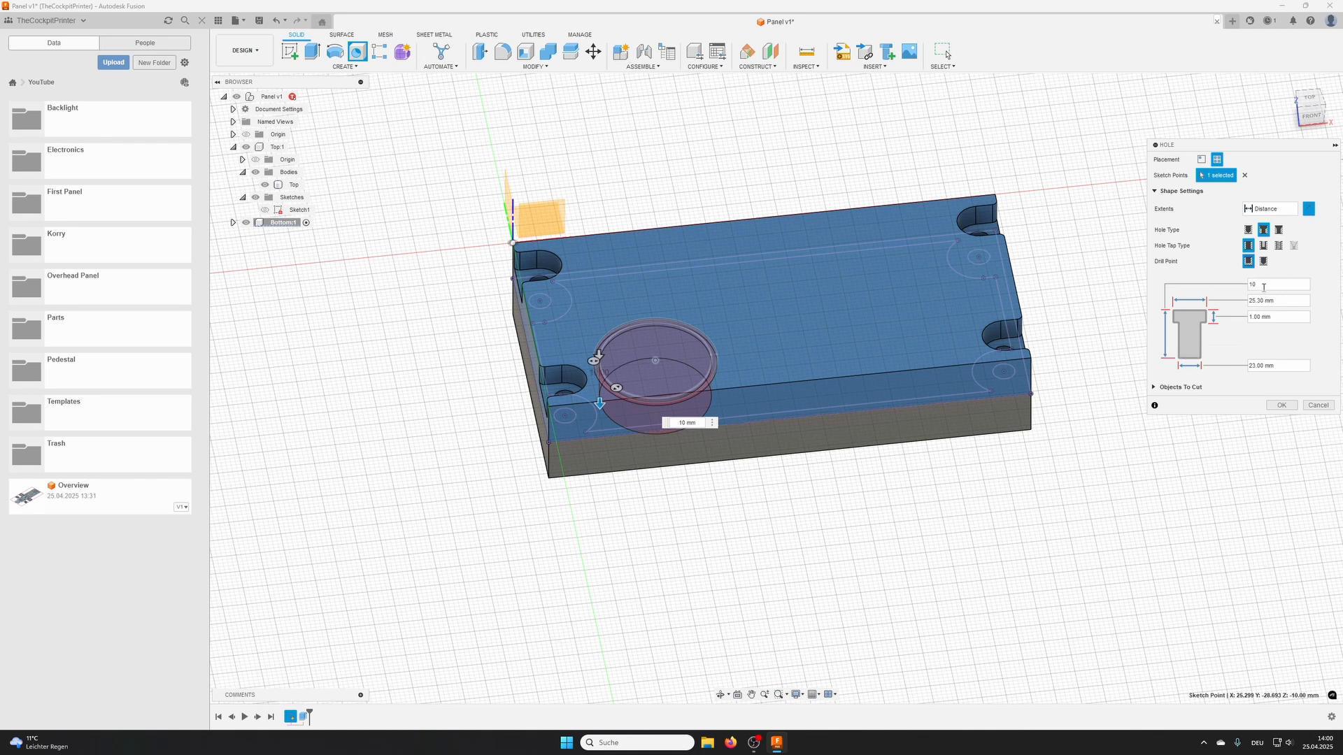
click(1279, 300)
text(16)
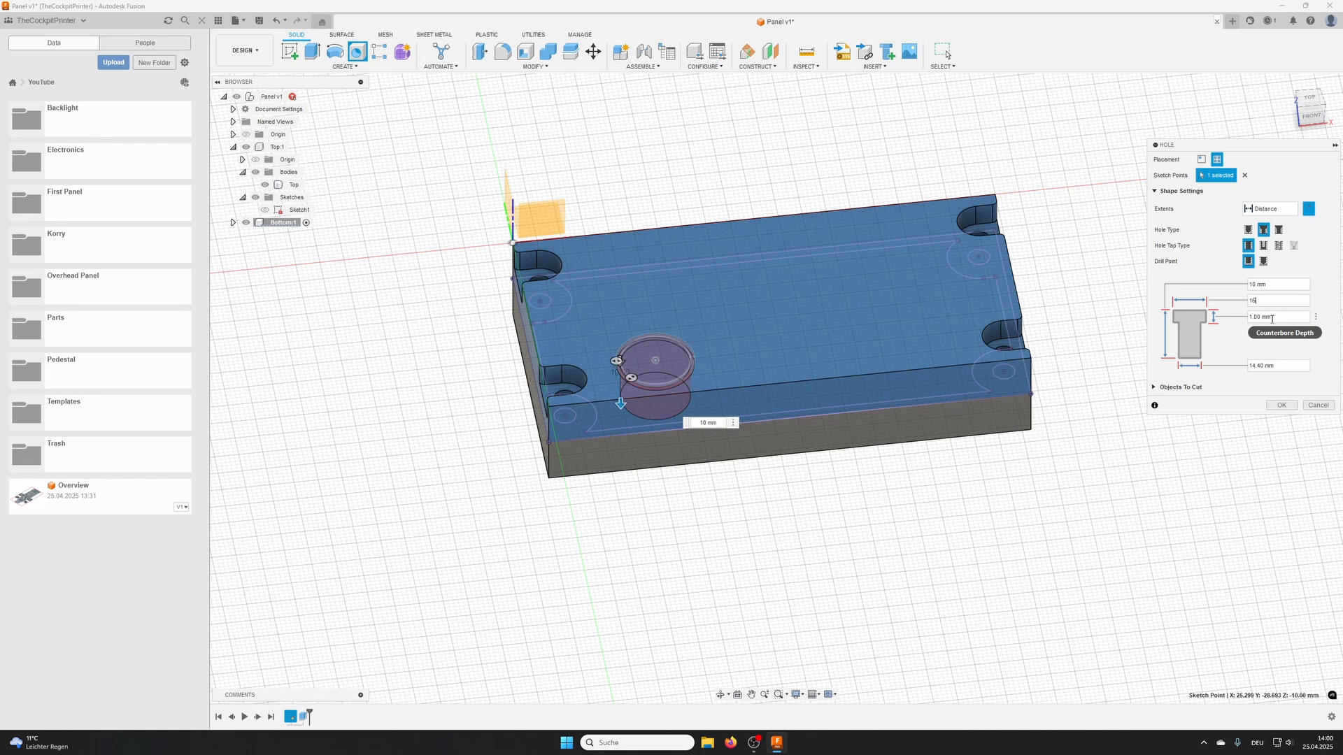
click(1281, 317)
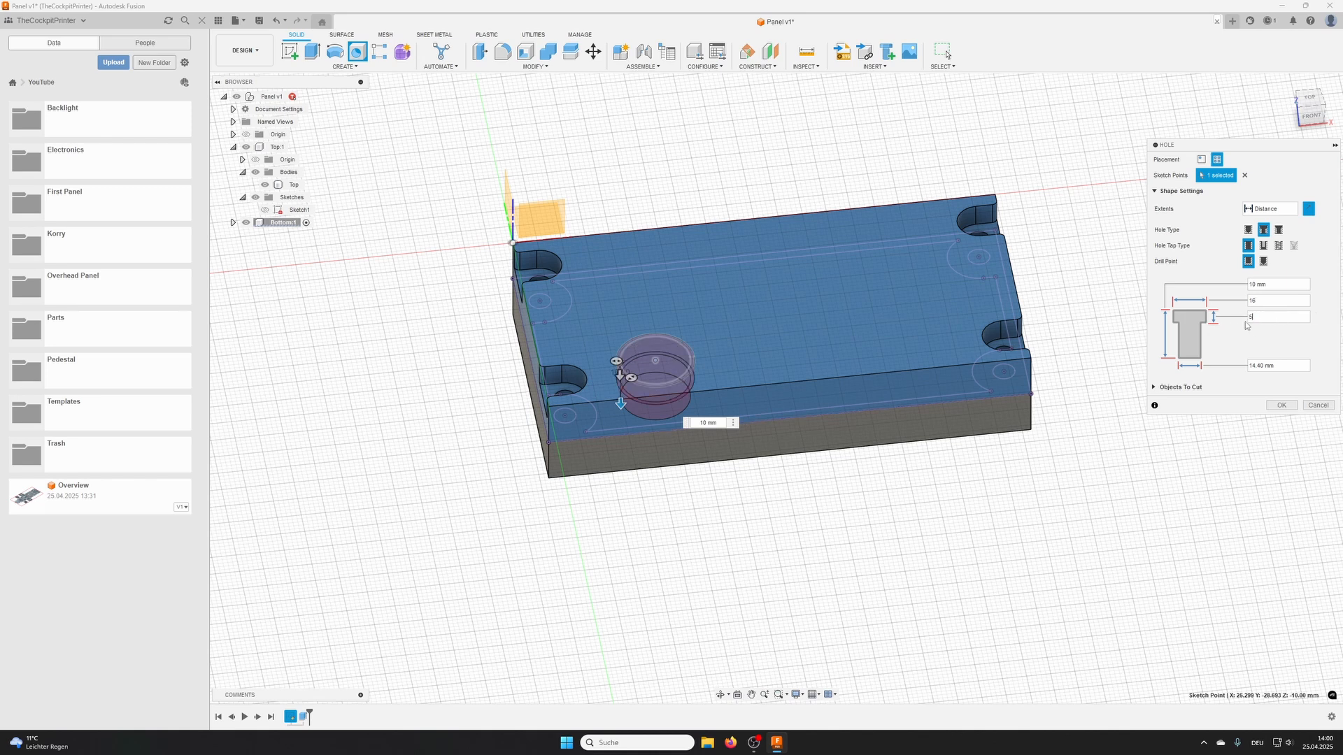
click(1278, 366)
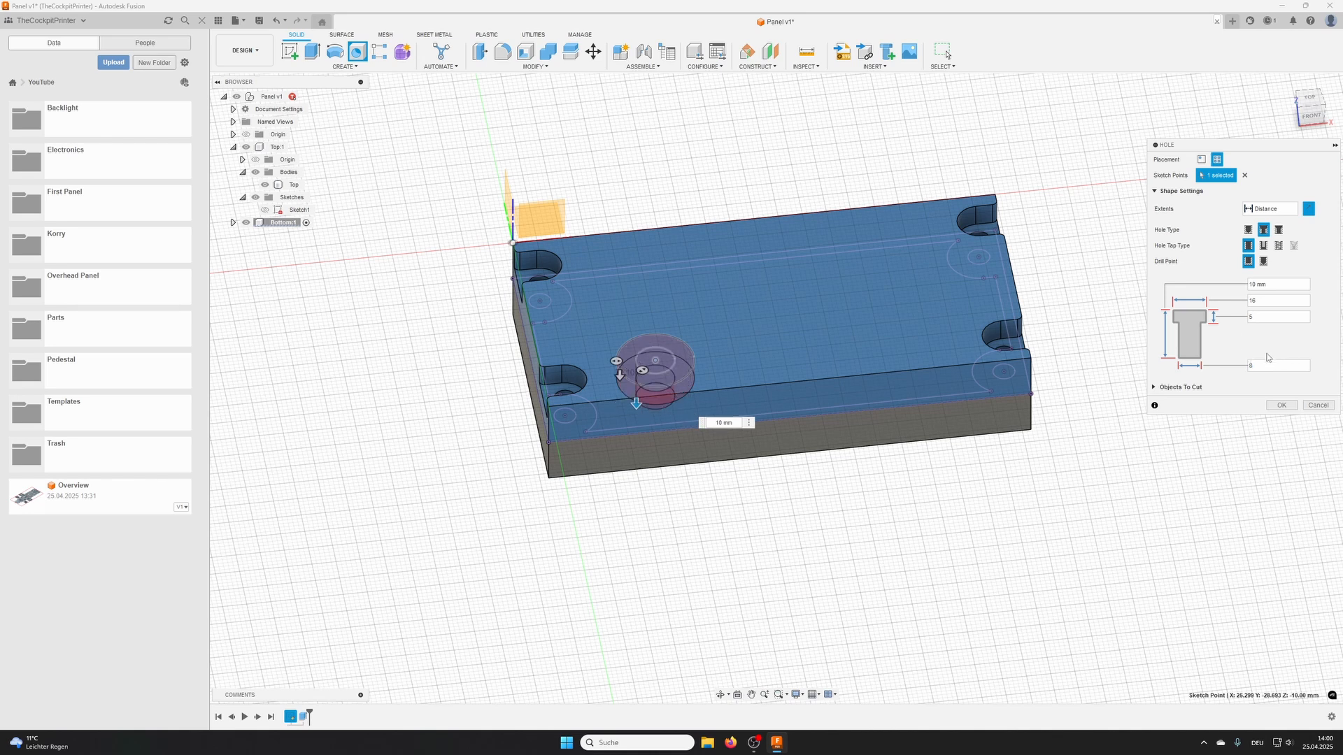
click(1281, 405)
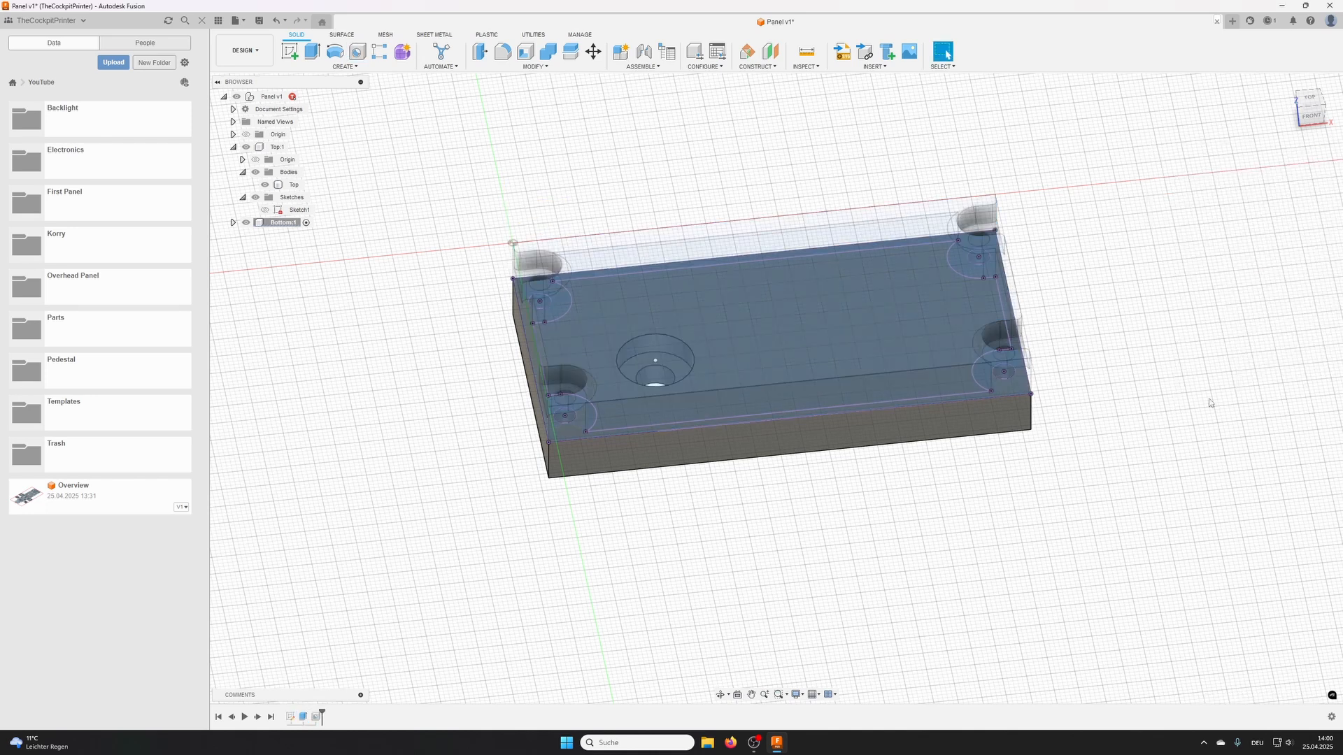
- Move the counterbore hole's sketch point around the panel, ending at about X 21.5 mm, Y -23.3 mm
scroll(655, 380, up, 3)
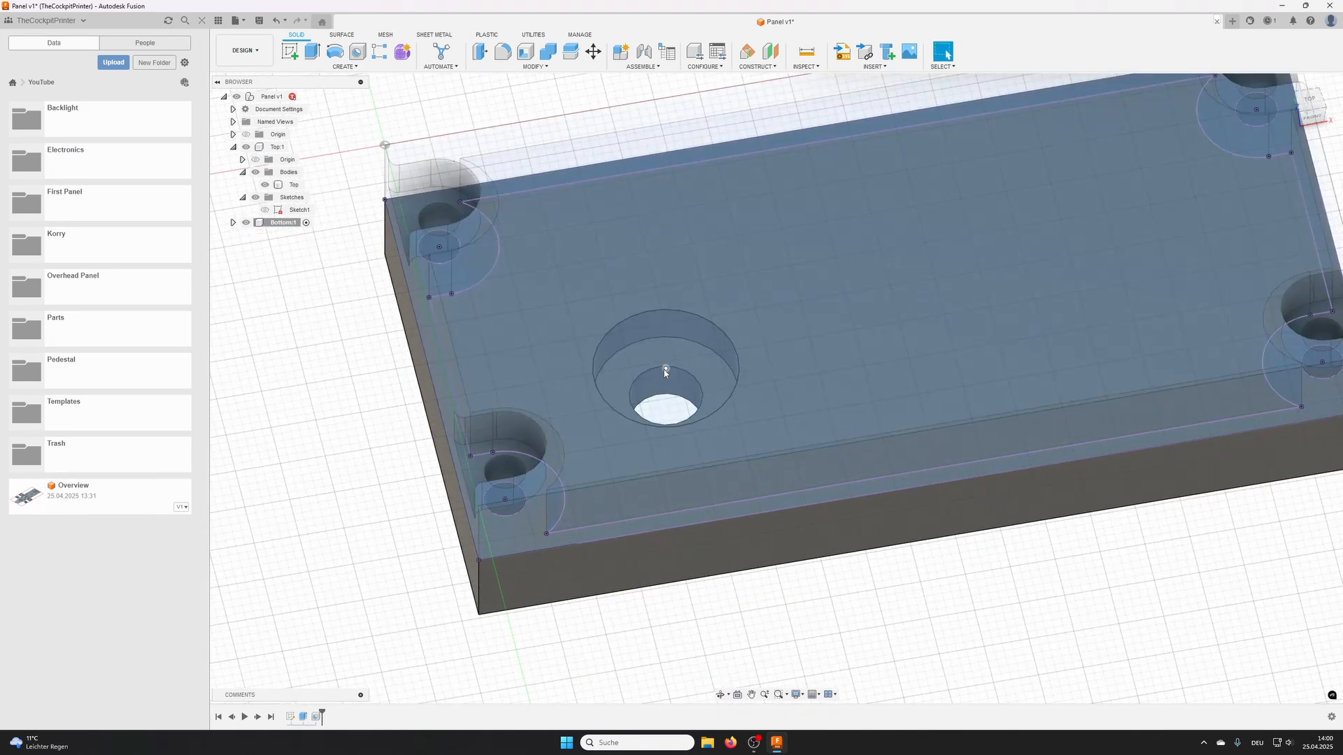
scroll(666, 374, down, 4)
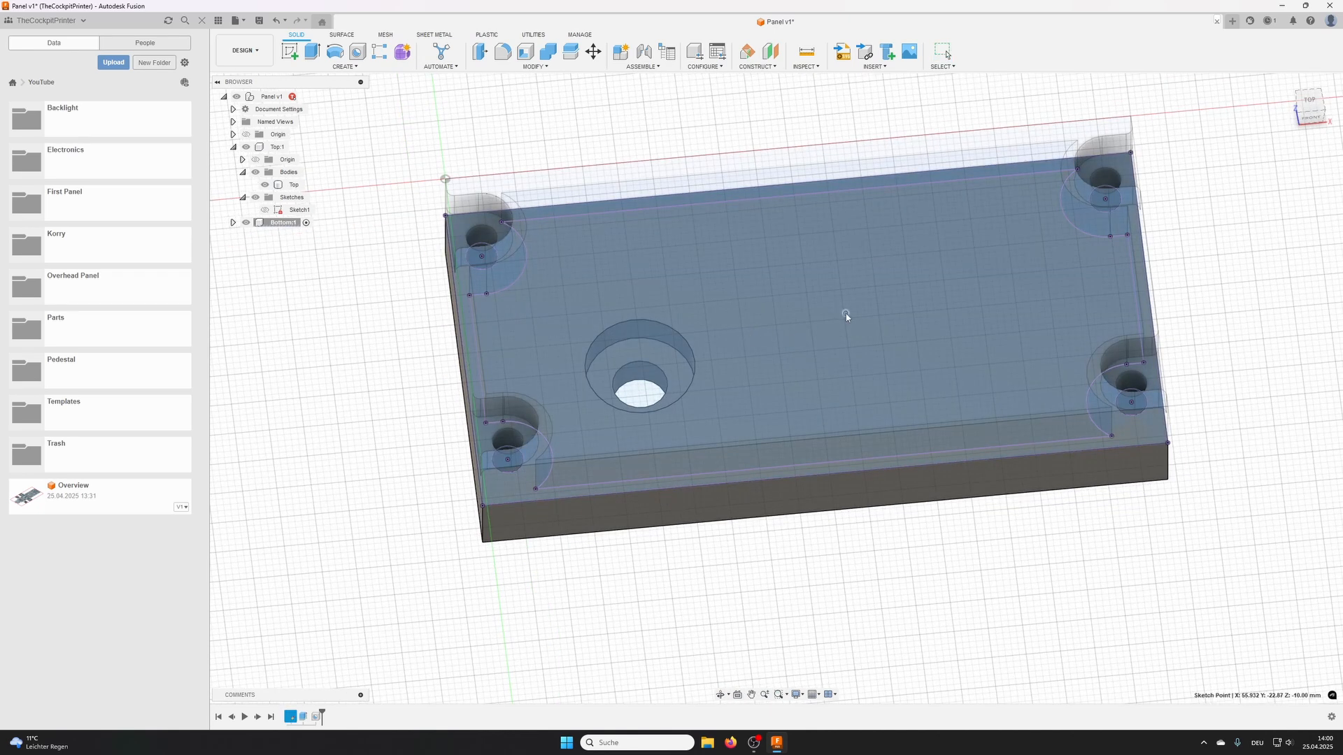
click(995, 300)
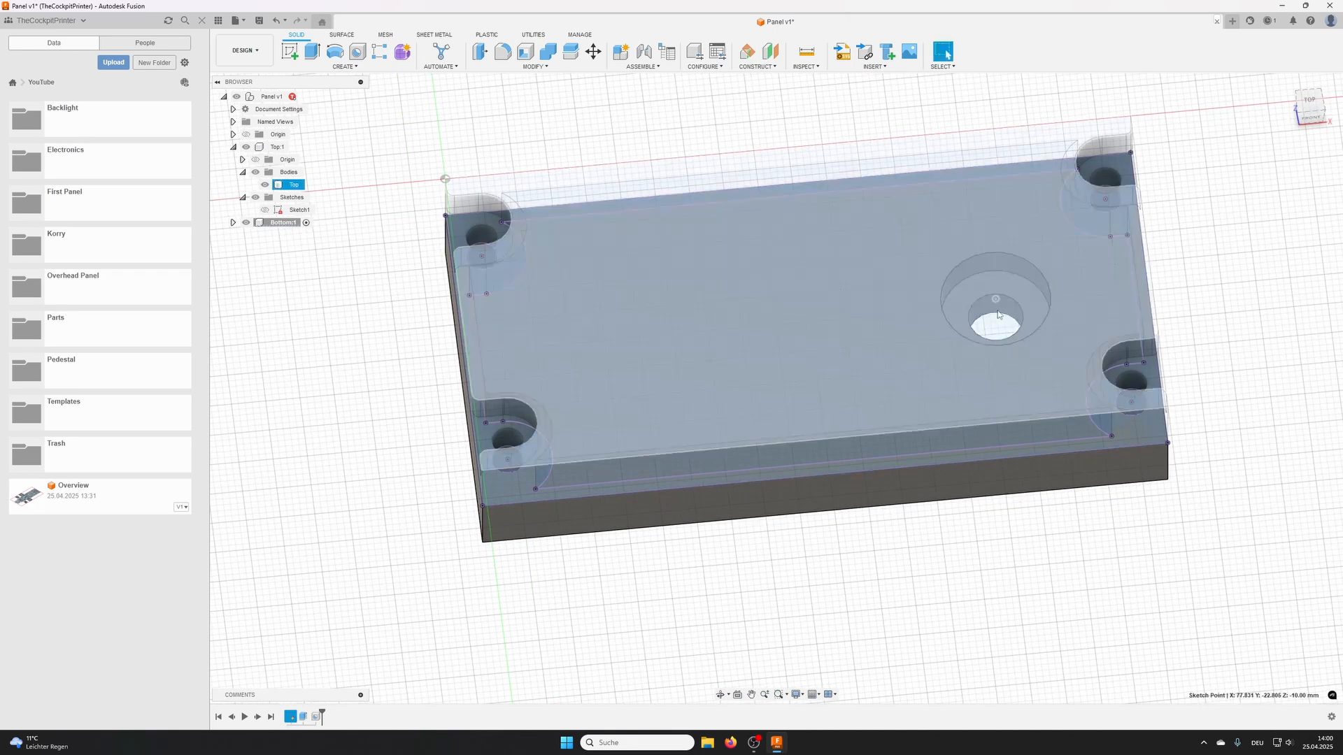
mouse_move(996, 300)
mouse_down()
mouse_move(1018, 305)
mouse_move(959, 246)
mouse_up()
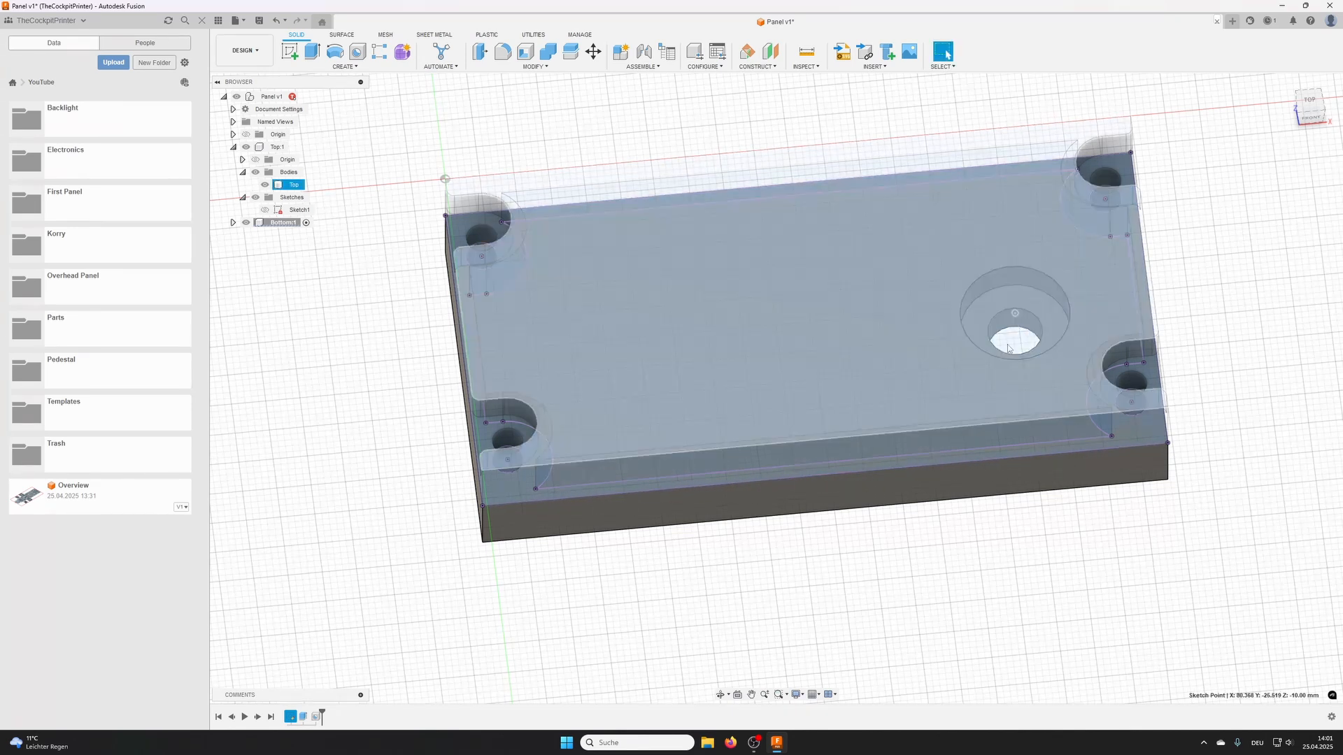
mouse_move(1038, 342)
shift+middle_down()
mouse_move(1023, 252)
mouse_move(1039, 336)
shift+middle_up()
mouse_move(1016, 318)
mouse_down()
mouse_move(683, 350)
mouse_move(611, 335)
mouse_up()
shift+middle_drag(712, 464, 746, 391)
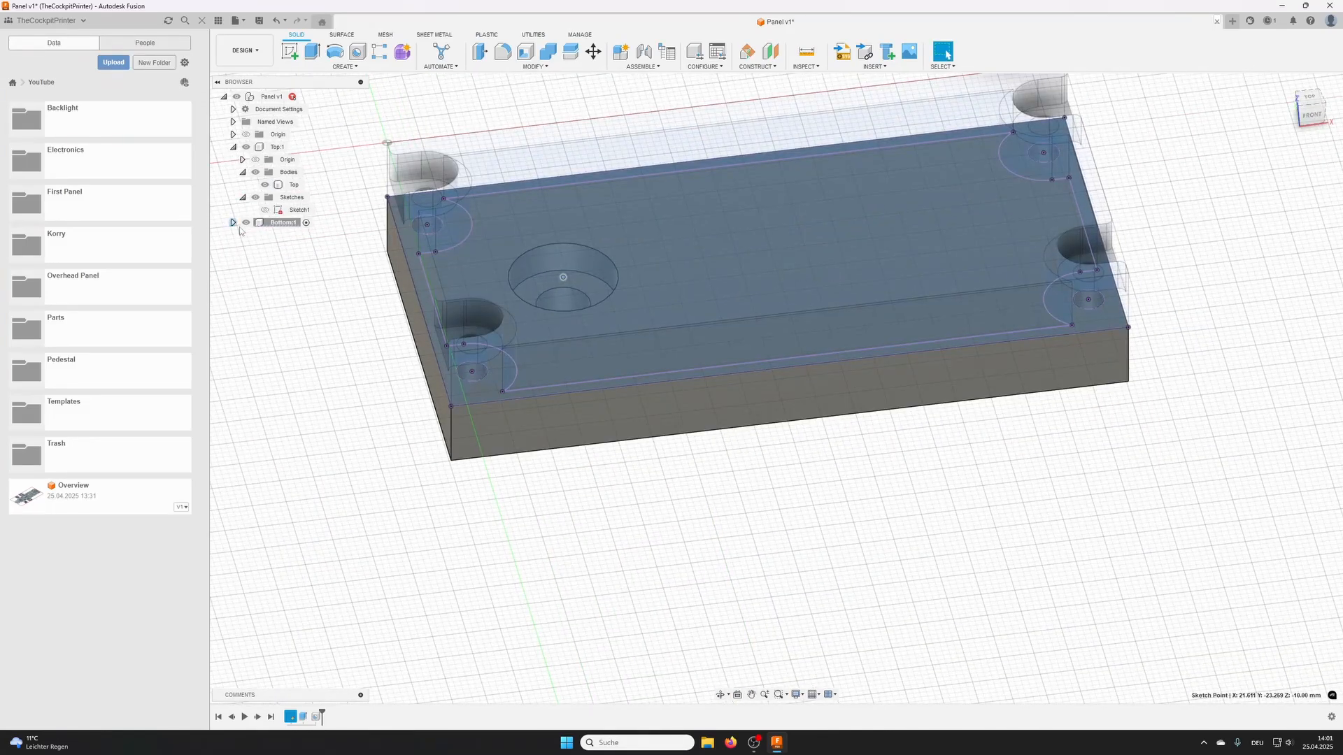
- Rename the body inside the Bottom component as Bottom
click(233, 223)
click(242, 247)
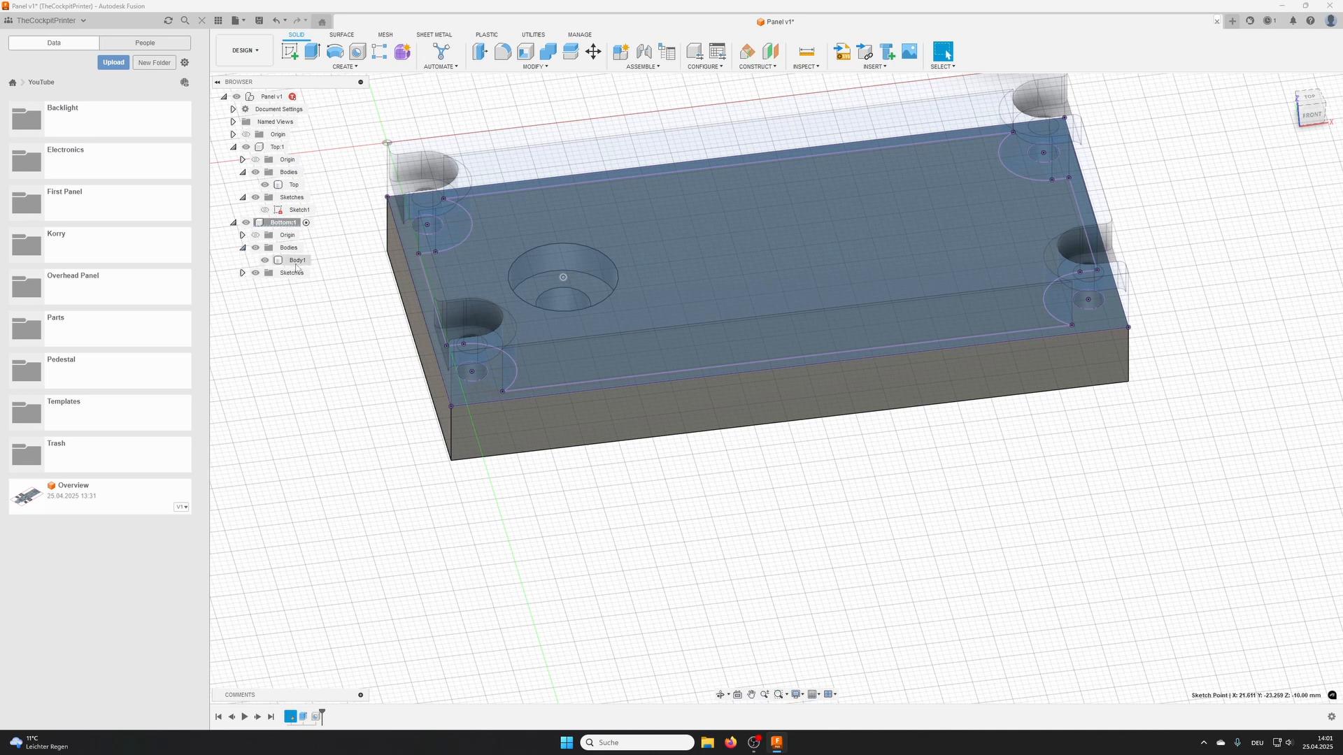
click(295, 265)
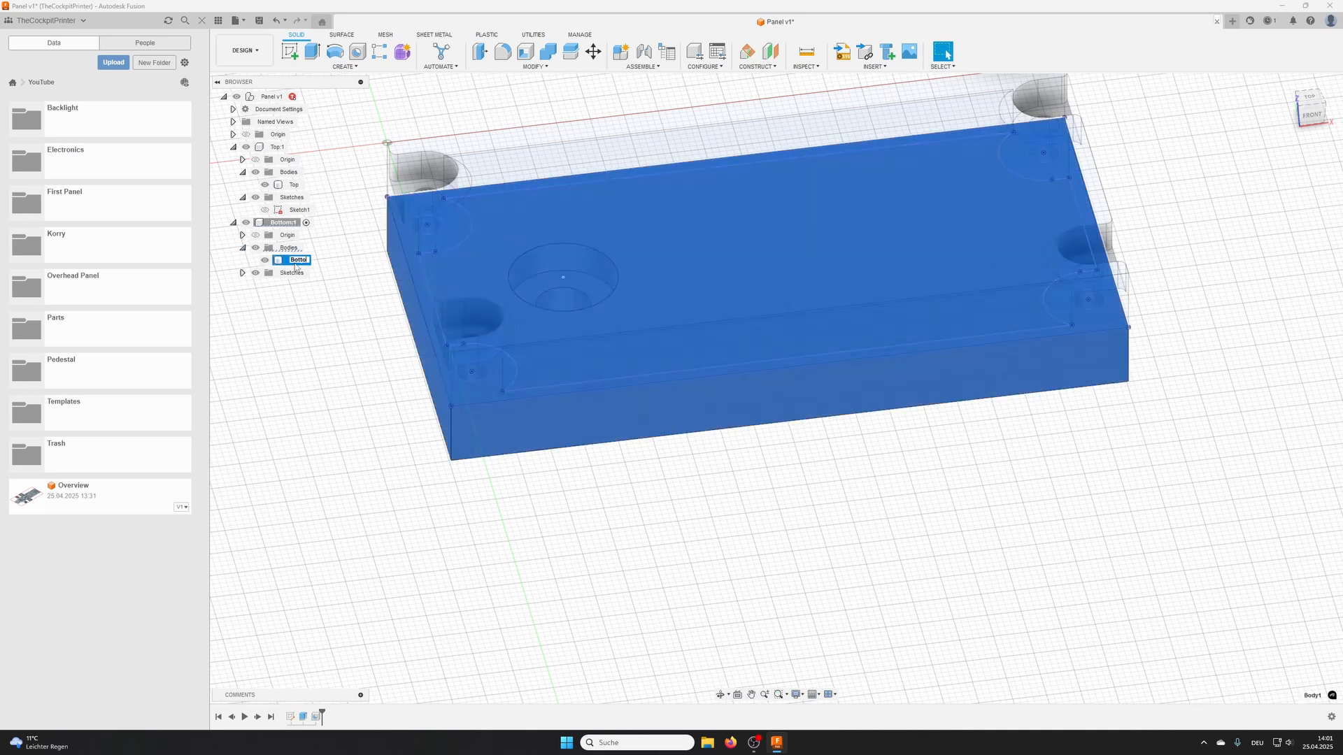
- Search the appearance library for ABS and apply ABS (White) to the Bottom body
right_click(295, 266)
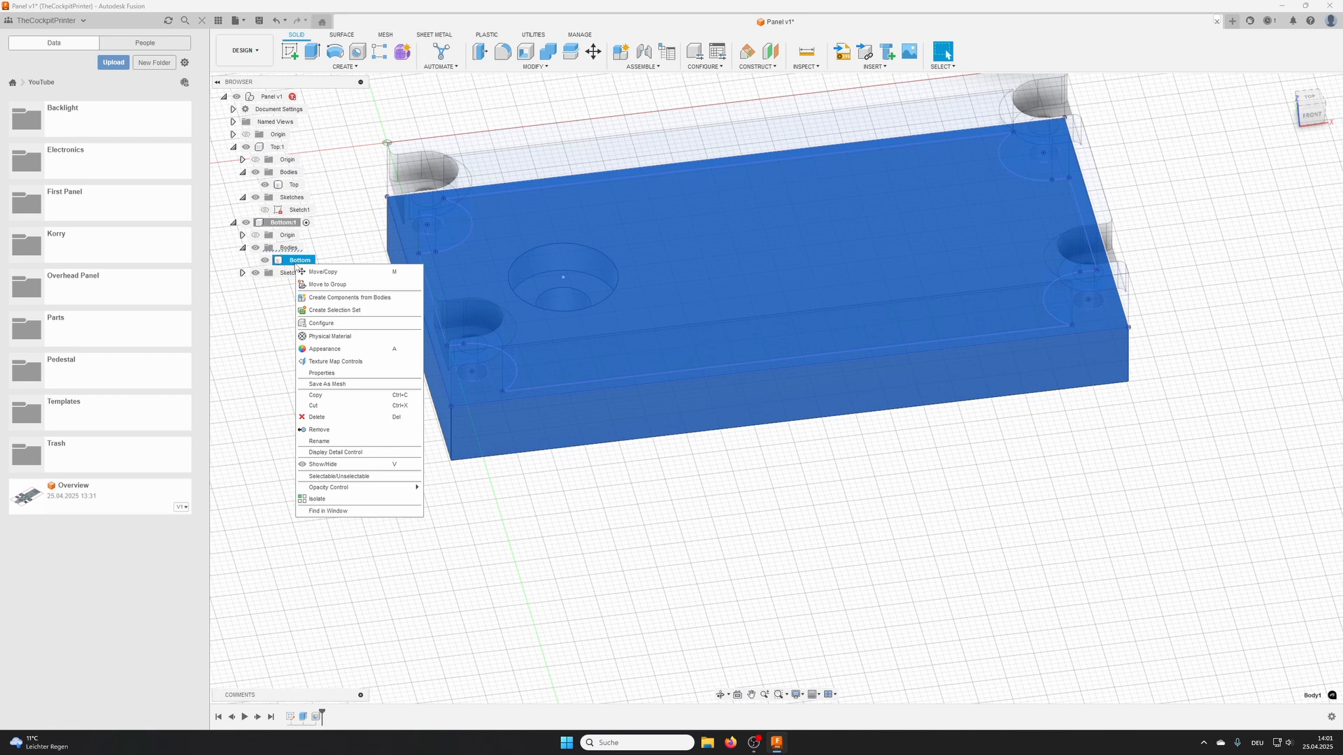
click(335, 350)
click(1145, 309)
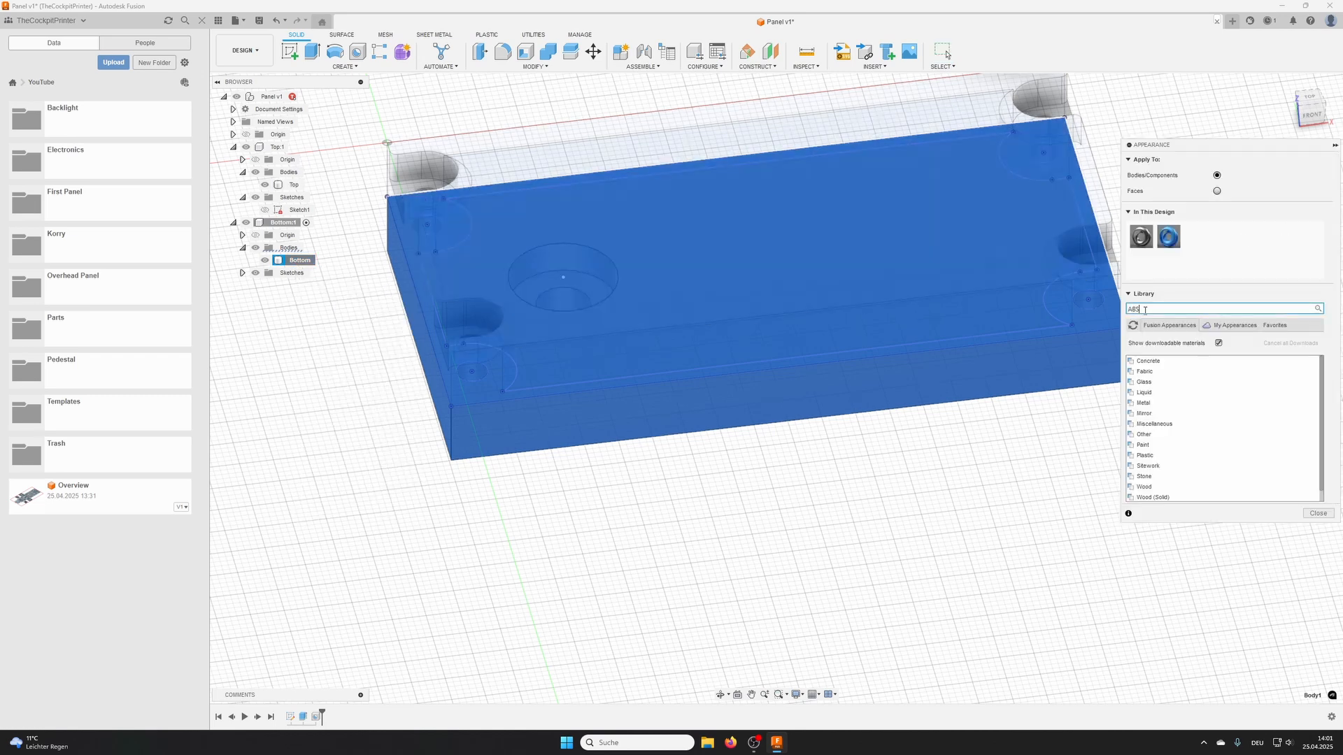
text(ABS)
key(Return)
drag(1170, 385, 863, 411)
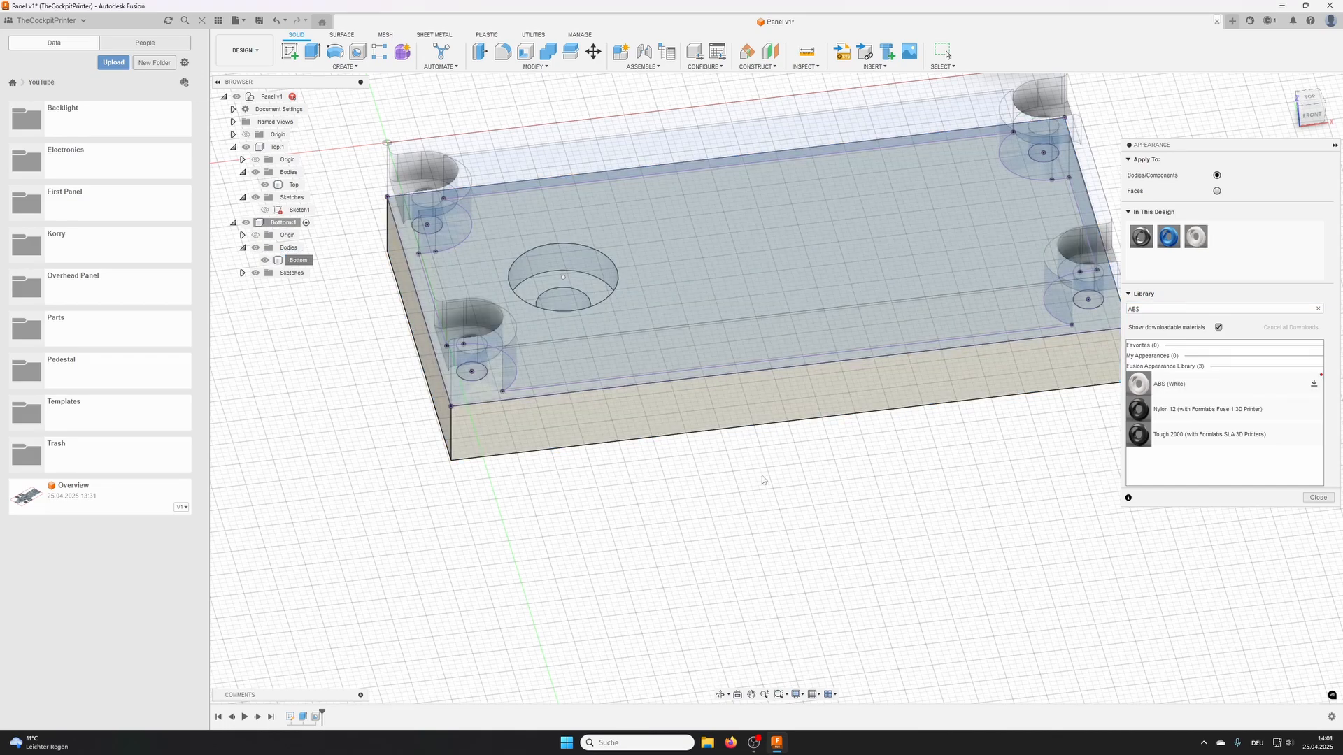
key(Escape)
mouse_move(741, 526)
shift+middle_down()
mouse_move(731, 441)
mouse_move(728, 467)
mouse_move(758, 504)
mouse_move(745, 518)
shift+middle_up()
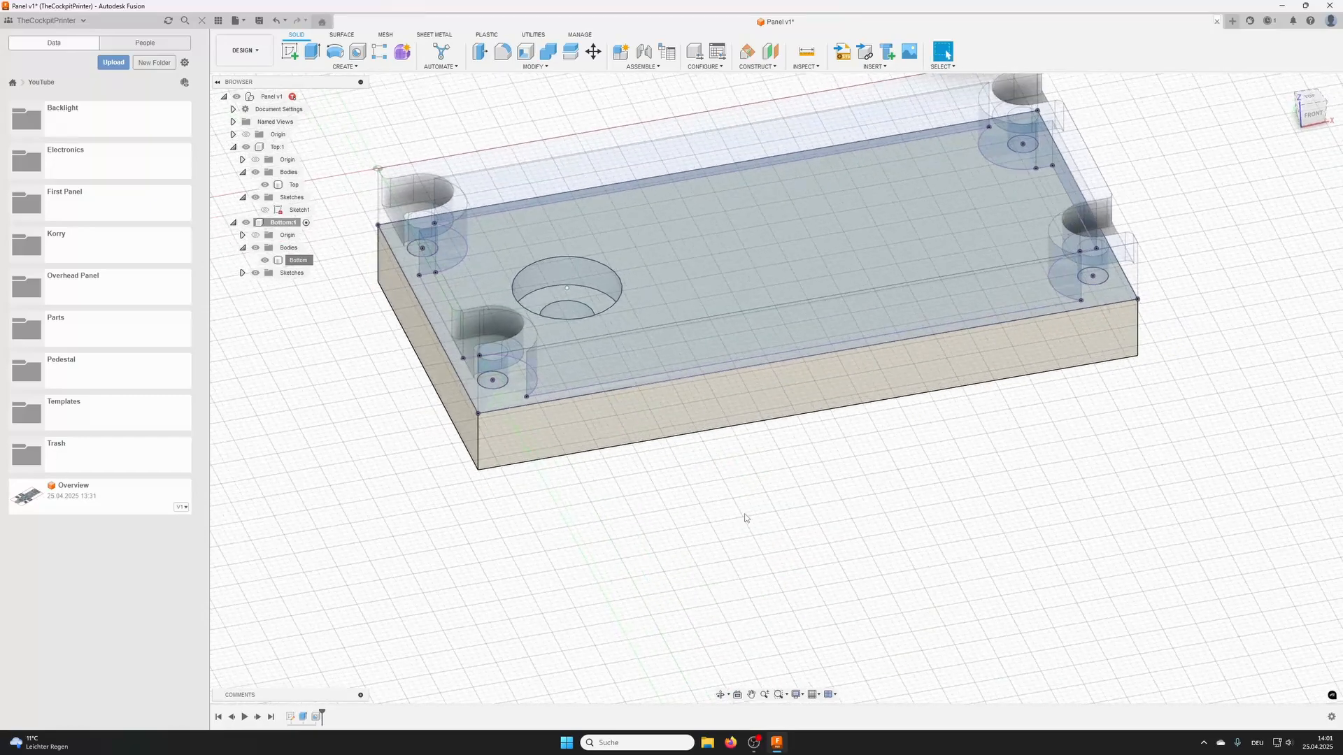
shift+middle_drag(733, 448, 777, 499)
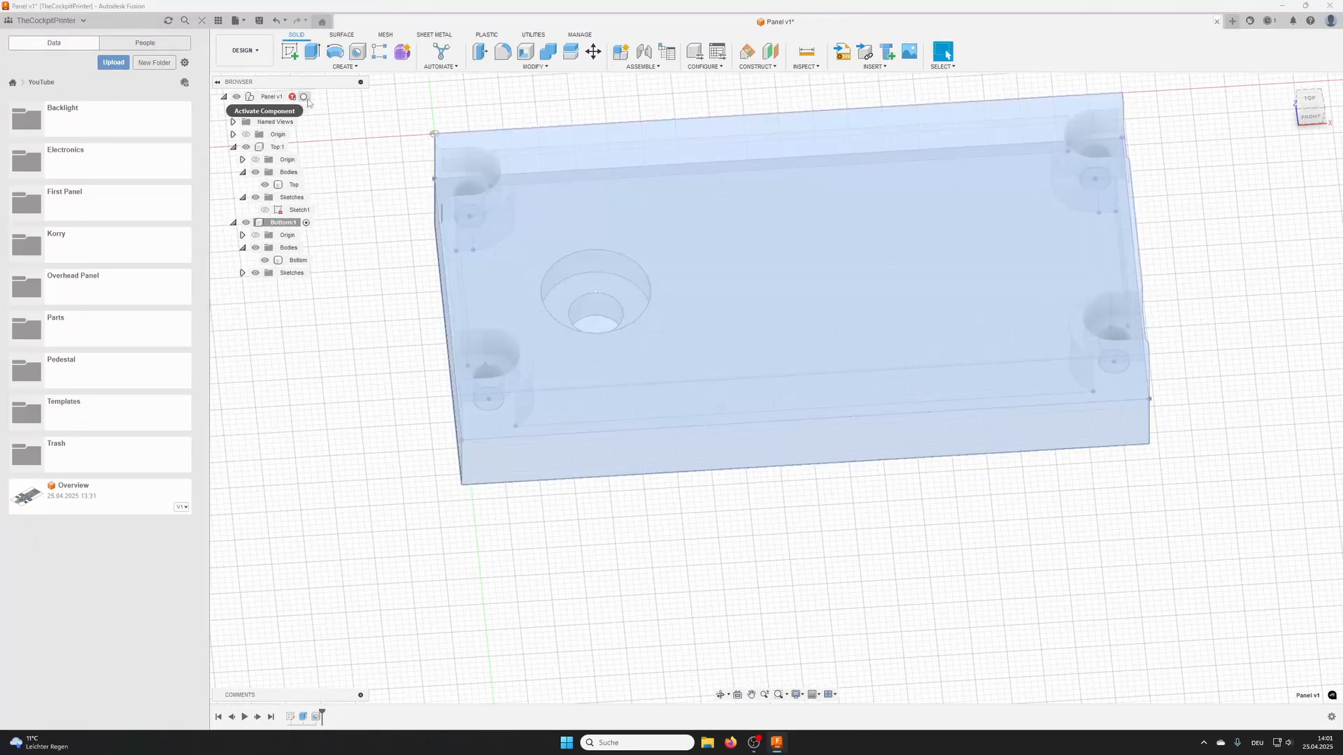
- Activate the top-level Panel component and hide the sketch inside the Bottom component
click(306, 96)
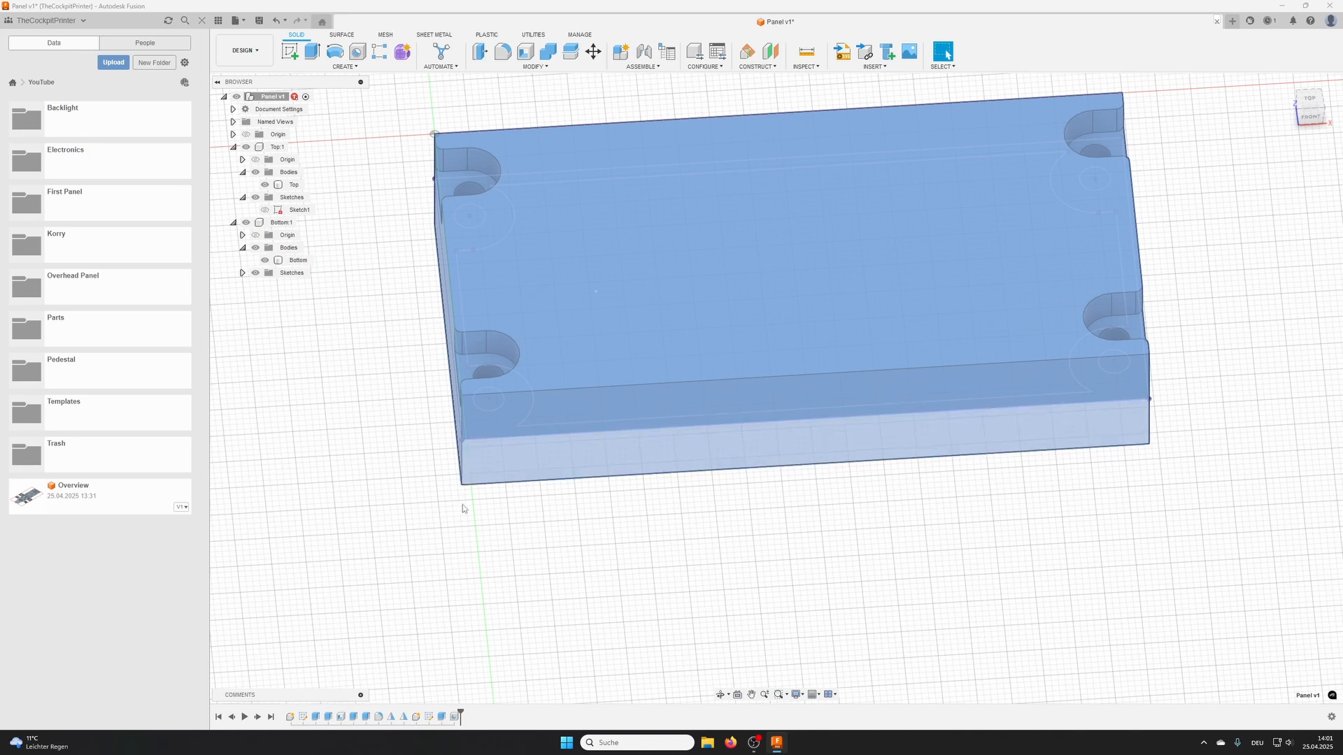
shift+middle_drag(463, 505, 542, 459)
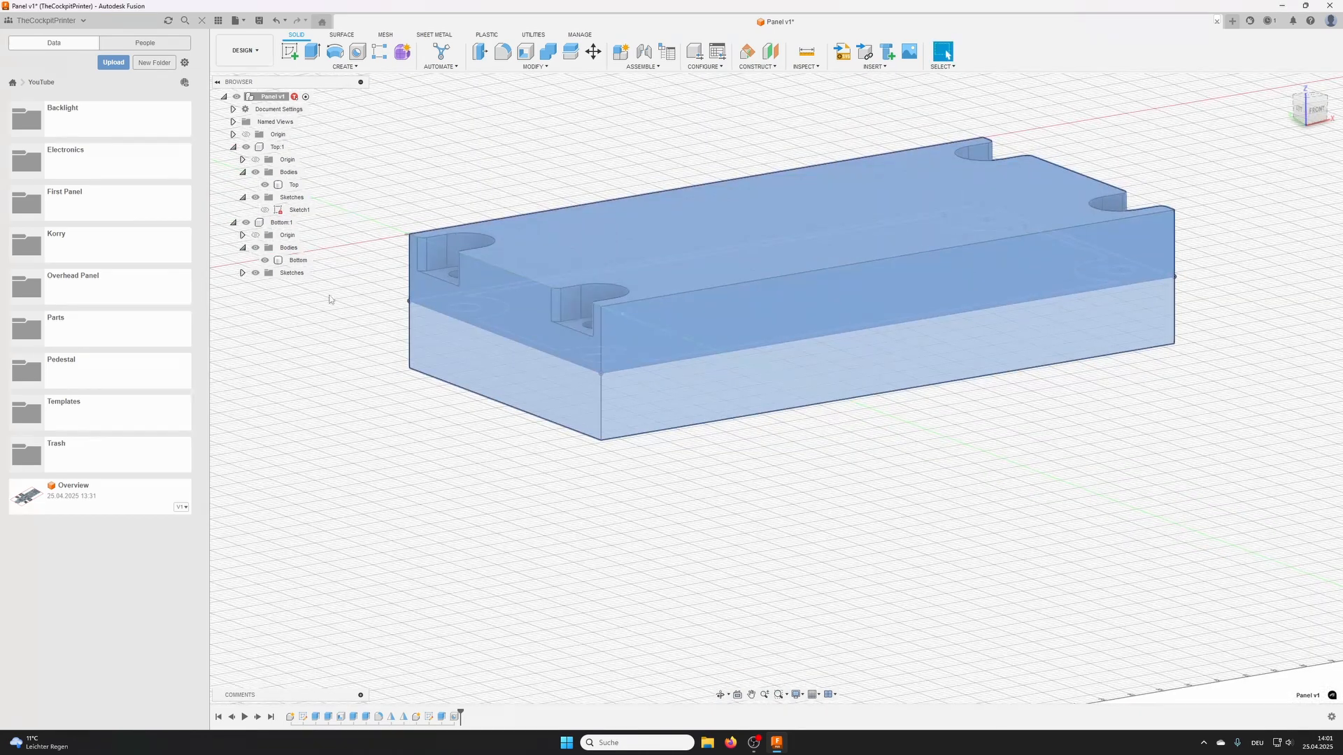
shift+middle_drag(330, 299, 368, 318)
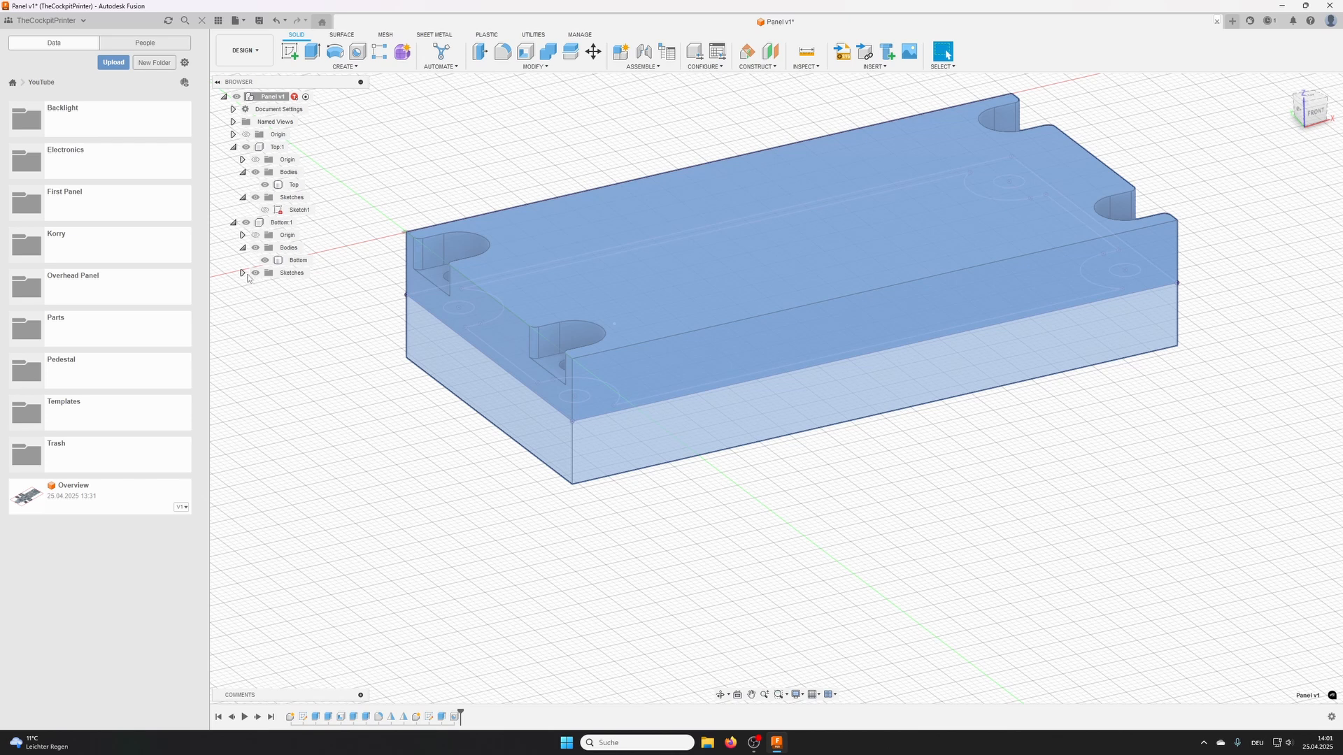
click(243, 273)
click(266, 286)
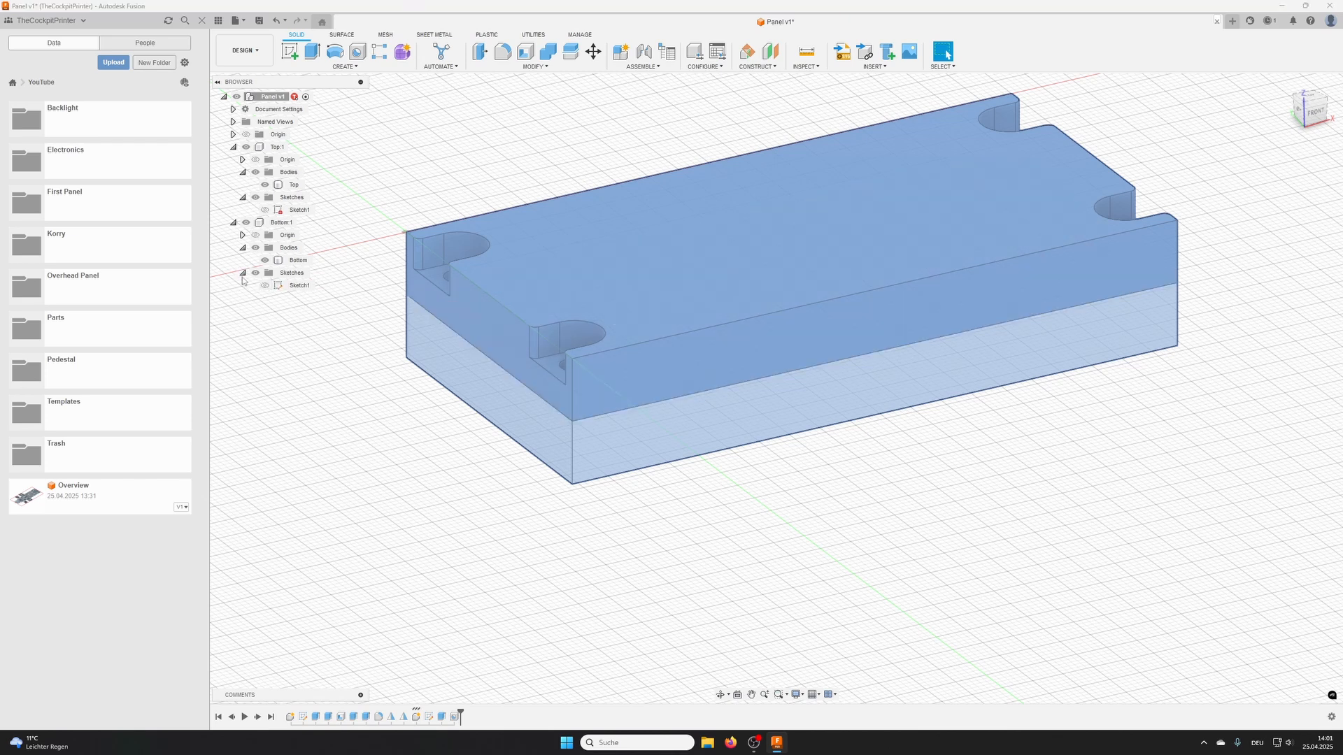
click(242, 273)
shift+middle_drag(869, 239, 749, 318)
key(Escape)
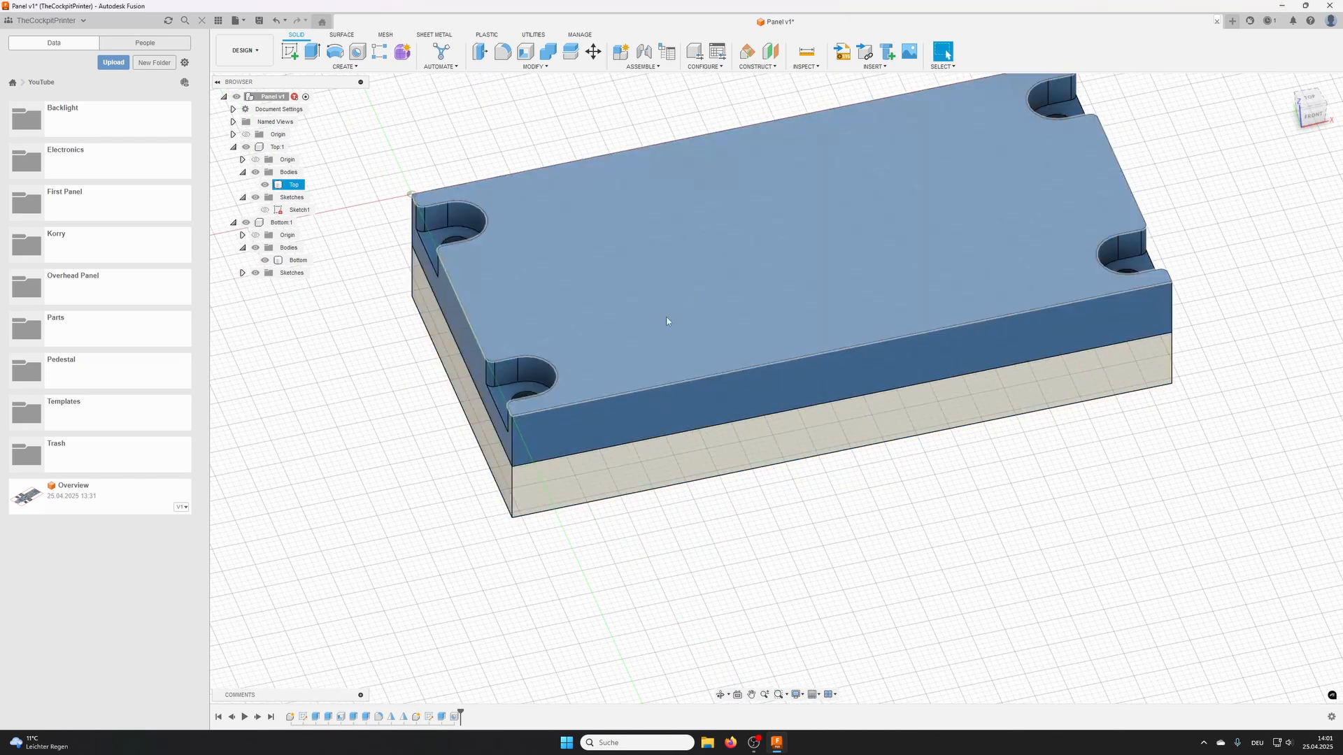
- Edit the Top component's sketch and resize the panel to 150 mm long by 120 mm wide
middle_drag(667, 318, 796, 330)
scroll(773, 326, down, 1)
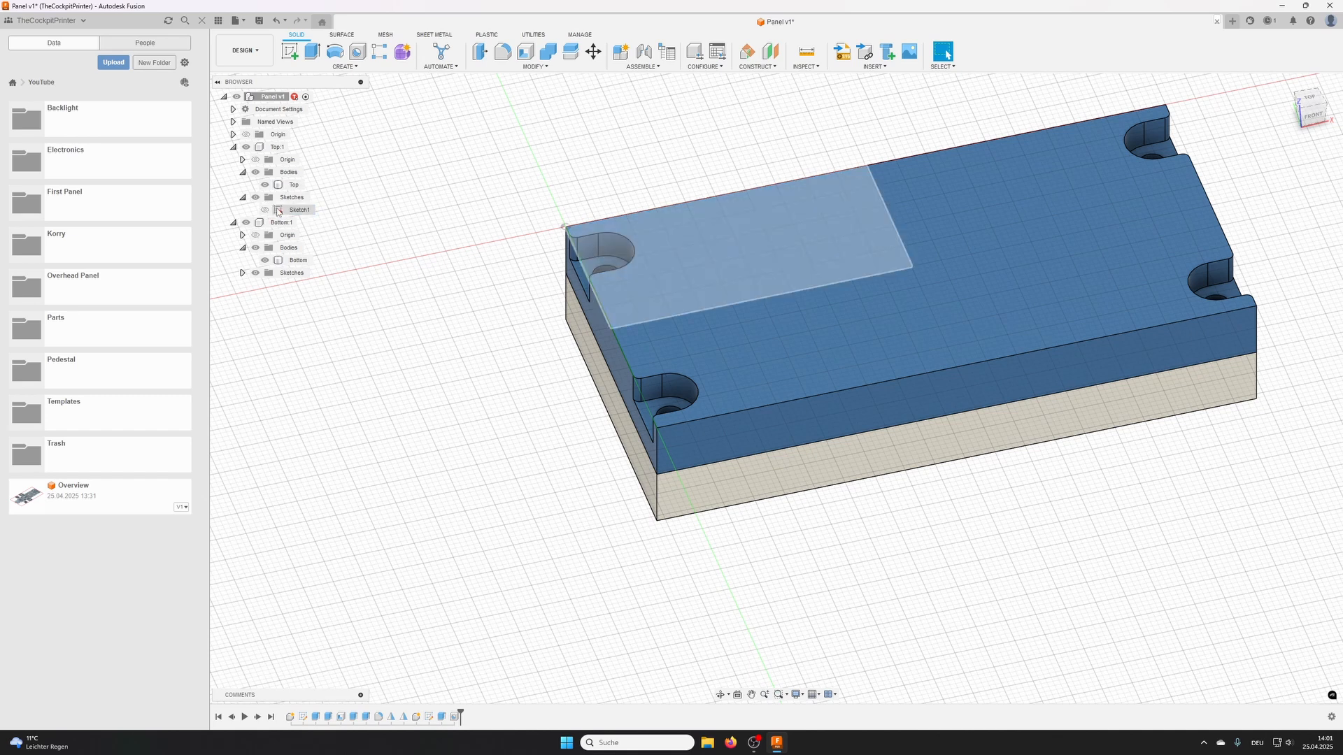
click(289, 185)
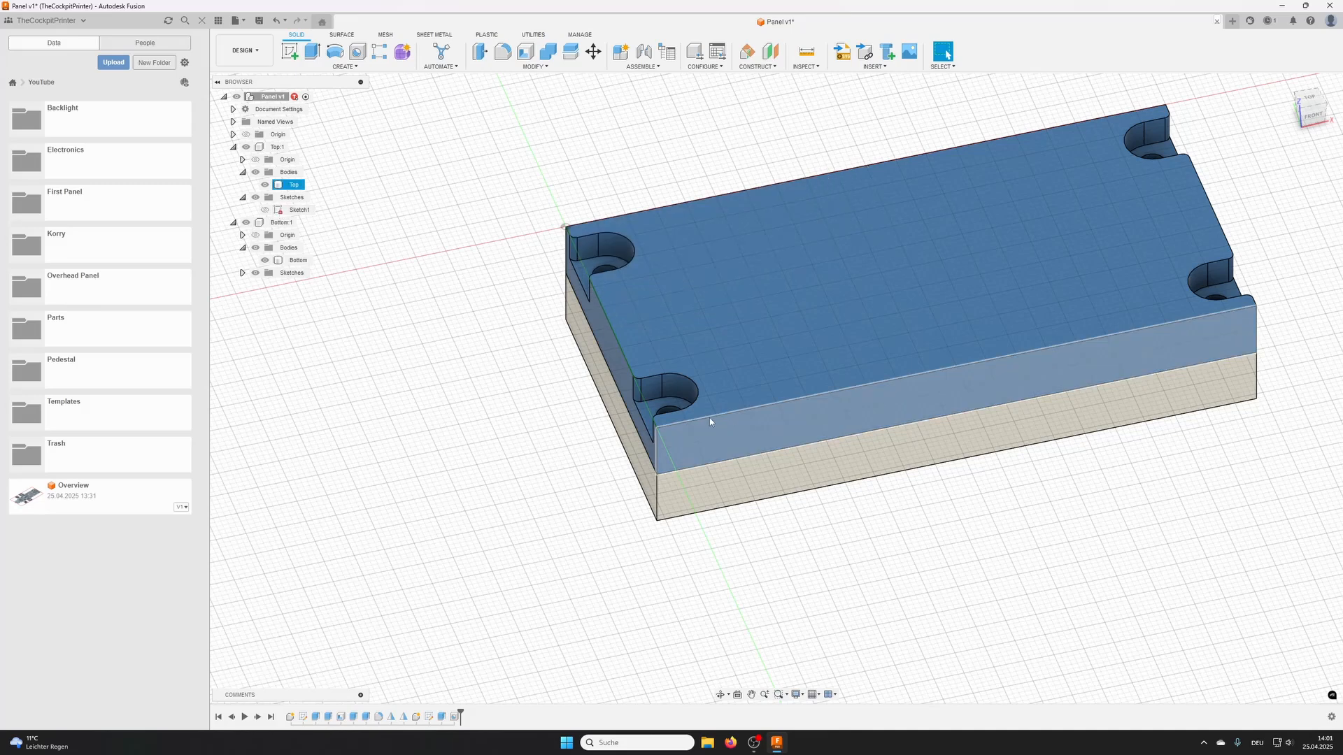
click(279, 212)
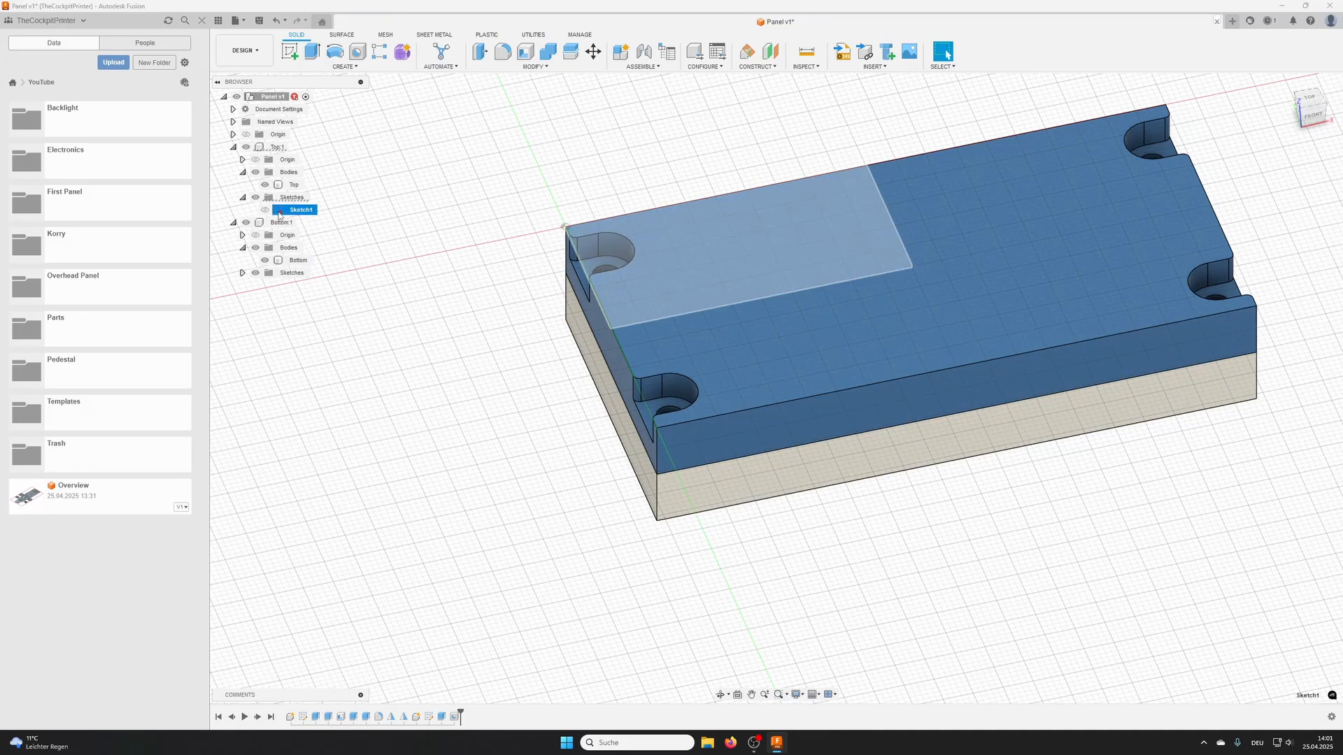
double_click(279, 212)
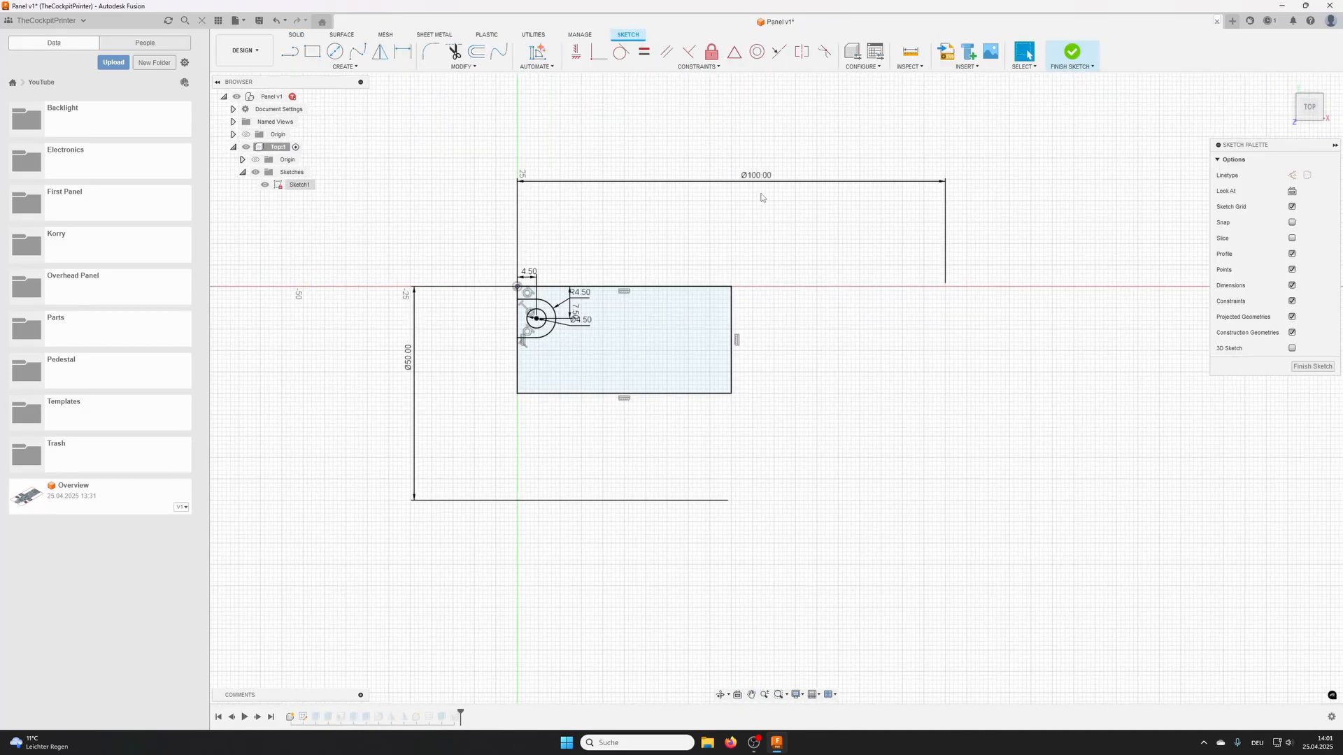
double_click(756, 176)
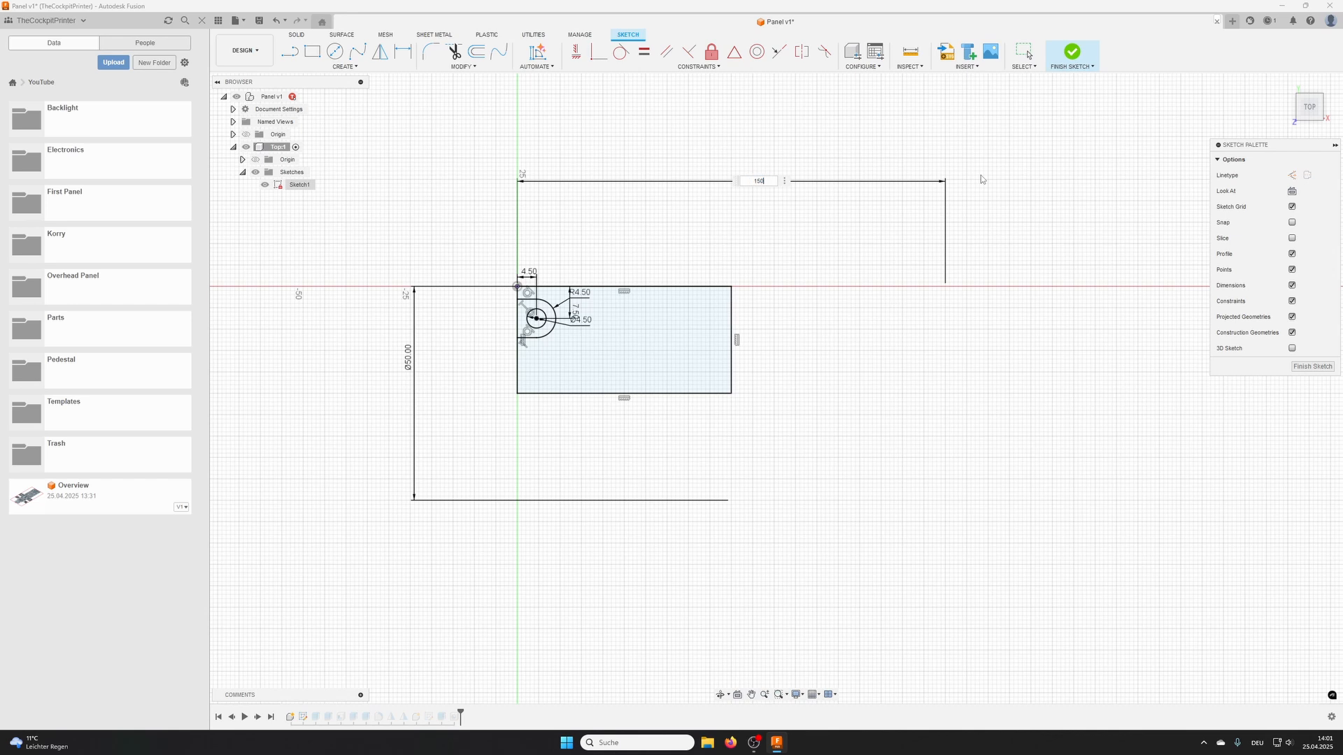
text(150)
key(Return)
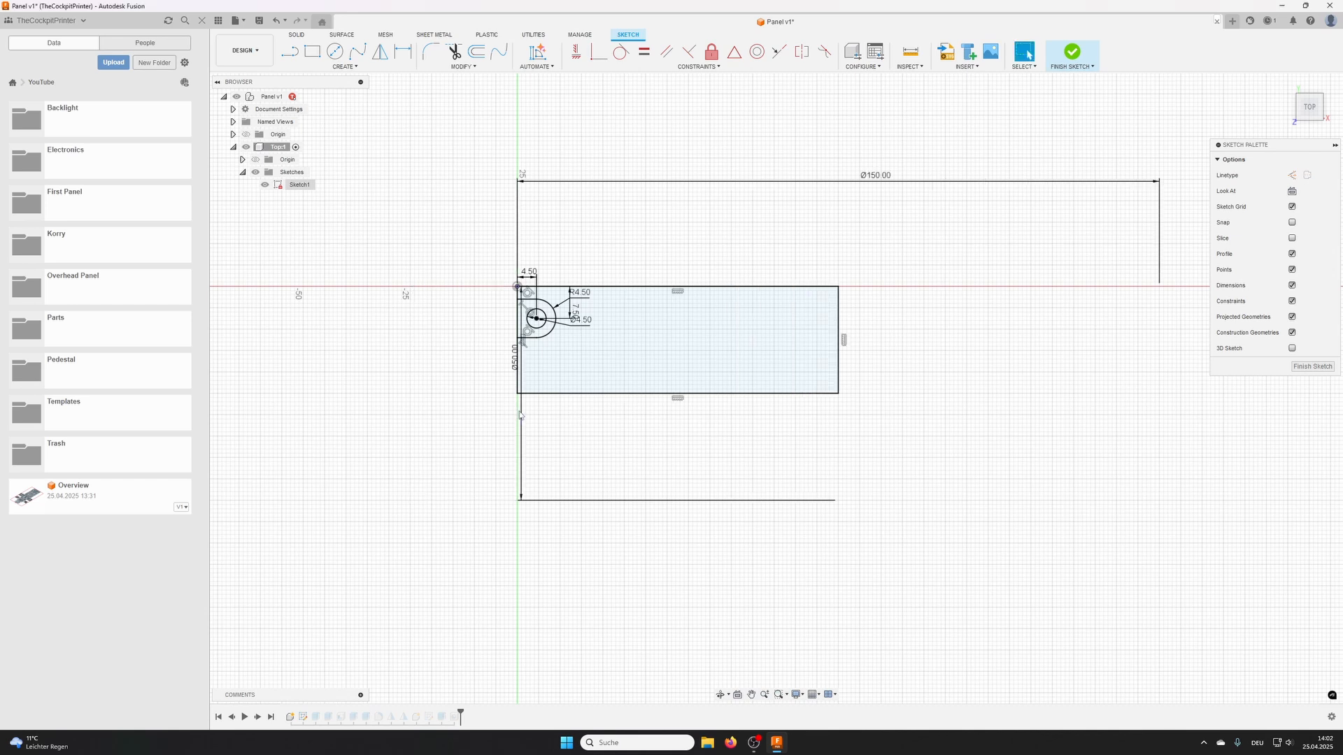
drag(519, 415, 457, 415)
double_click(451, 417)
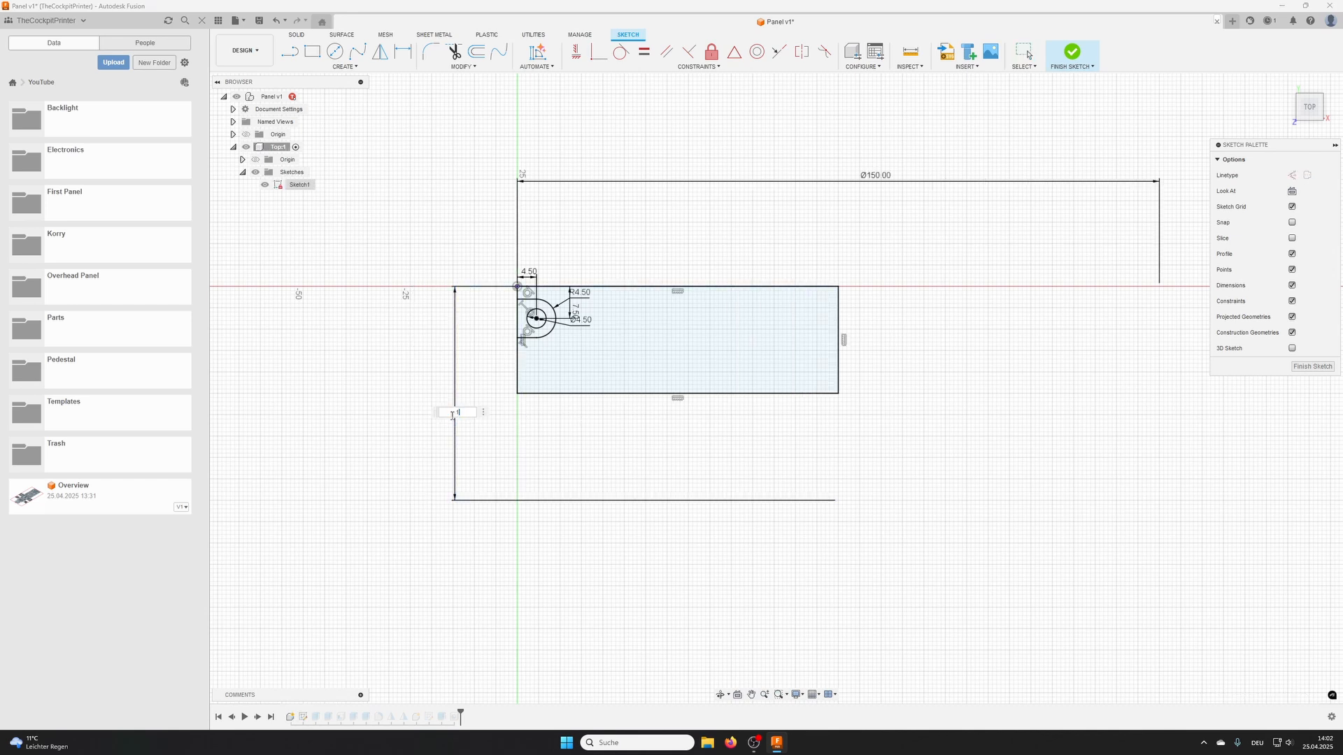
text(120)
key(Return)
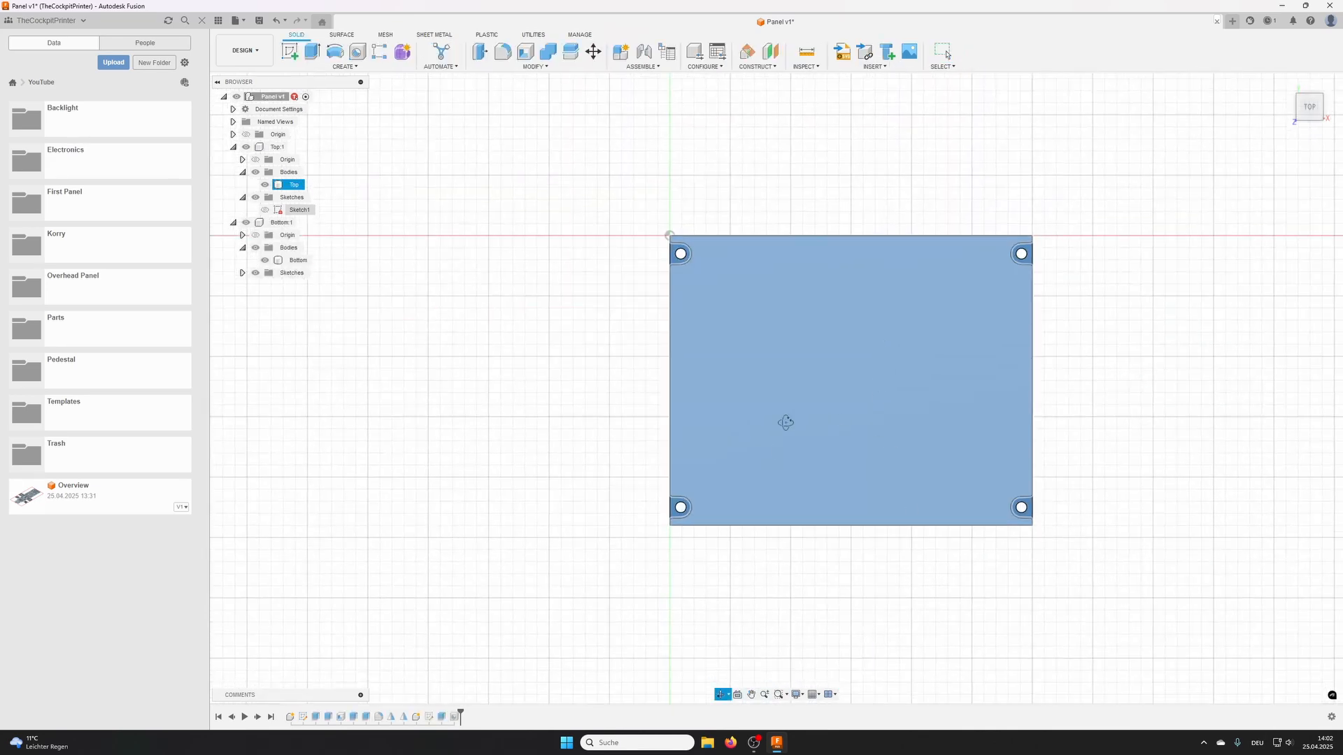
- Inspect the resized panel, reopen the Top component's sketch and reset its overall dimensions to 100 mm by 50 mm
shift+middle_drag(785, 422, 808, 368)
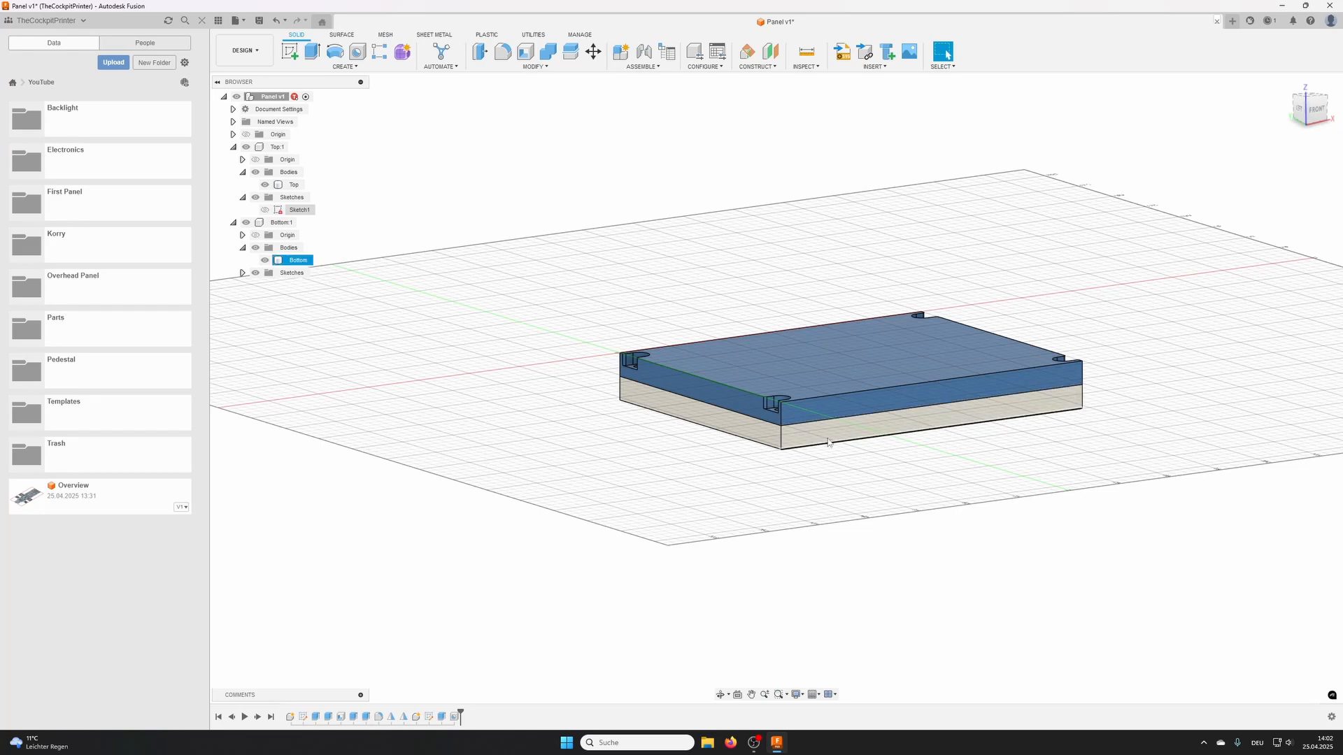
shift+middle_drag(806, 416, 803, 384)
click(776, 320)
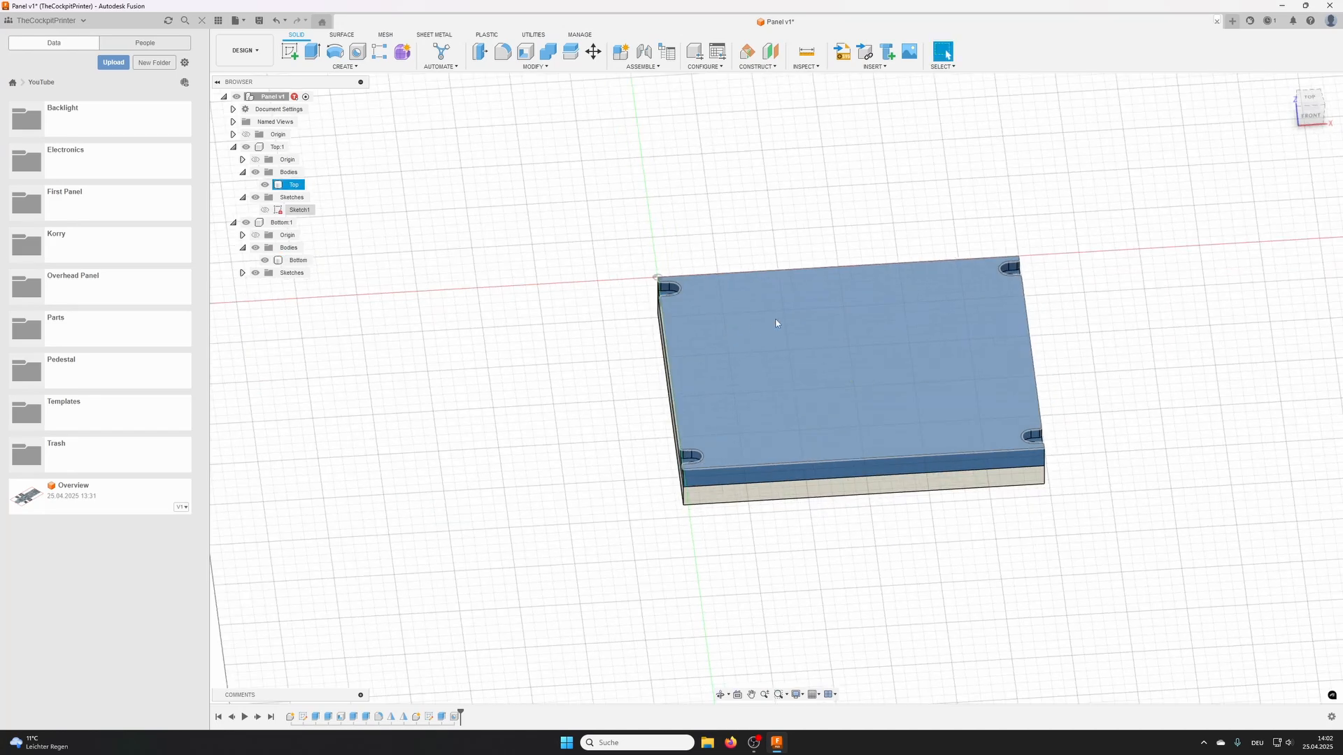
mouse_move(698, 291)
shift+middle_down()
mouse_move(728, 278)
mouse_move(719, 257)
mouse_move(717, 297)
shift+middle_up()
click(294, 209)
double_click(280, 211)
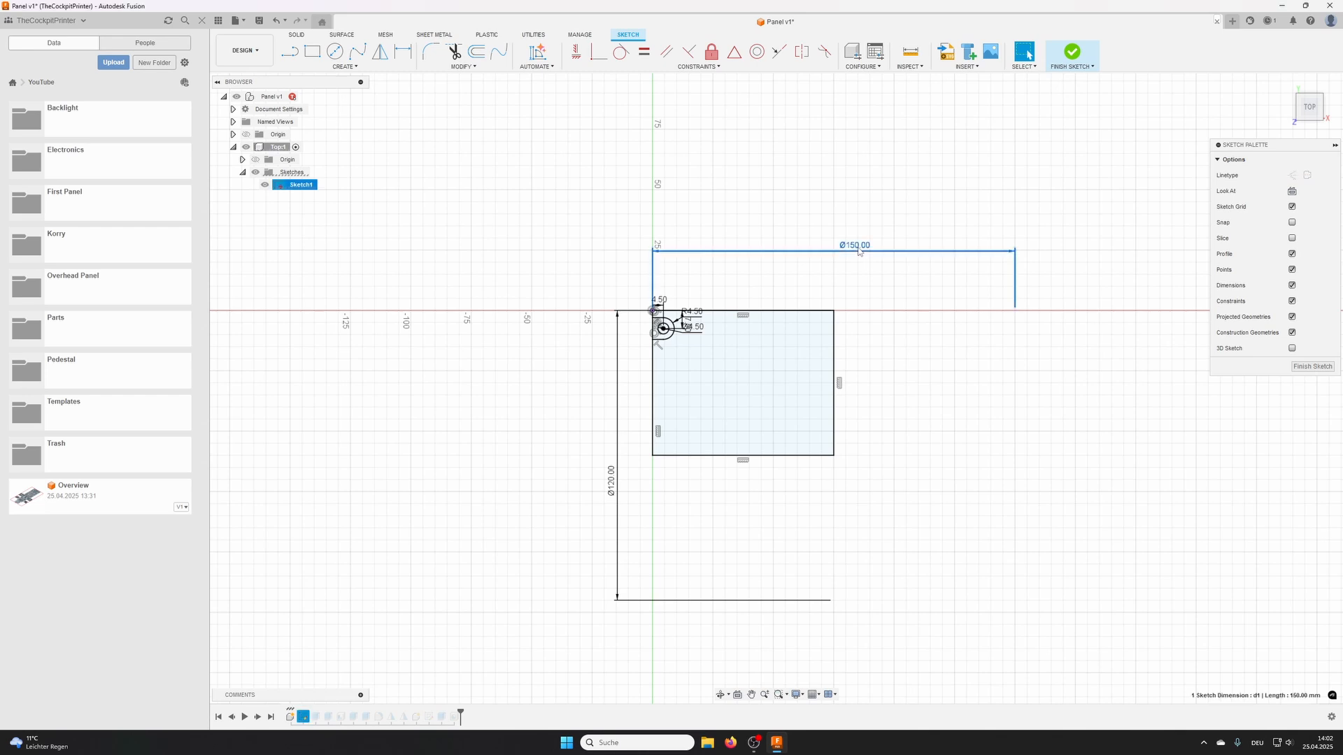
double_click(858, 249)
text(100)
key(Return)
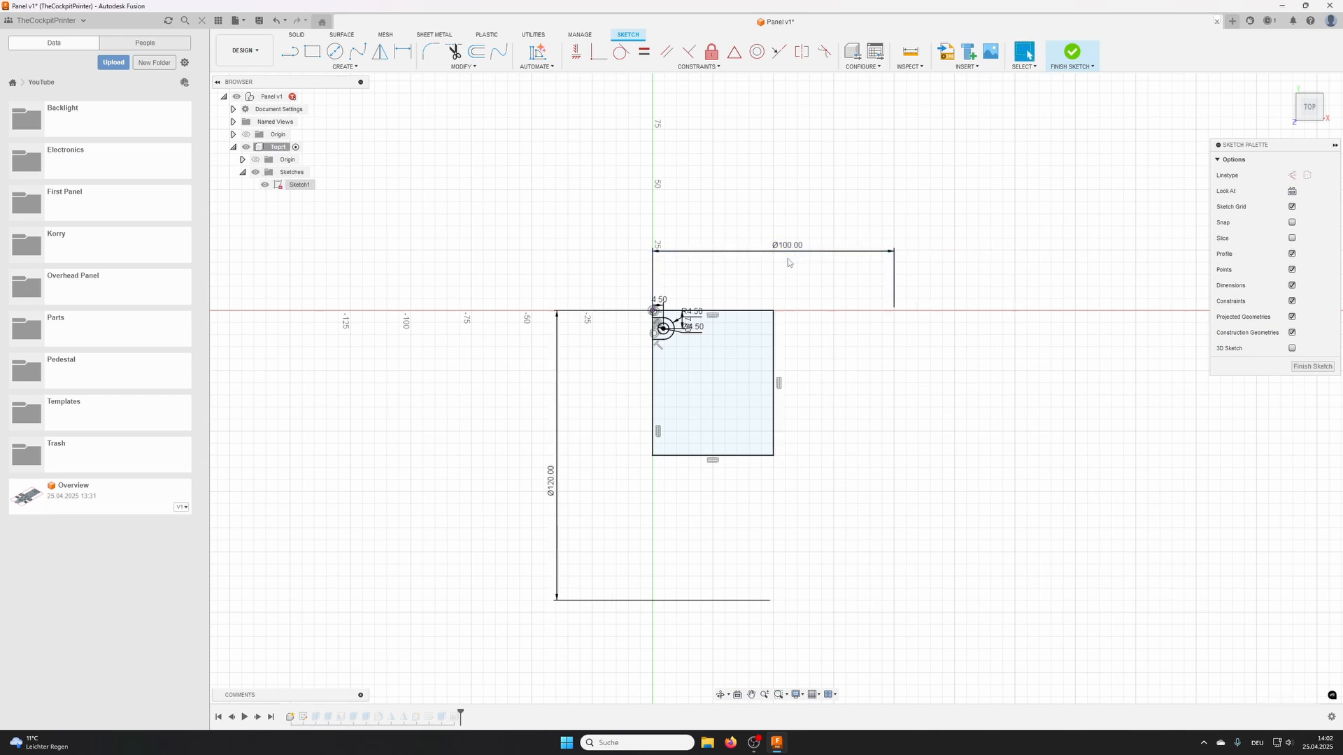
double_click(551, 482)
text(50)
key(Return)
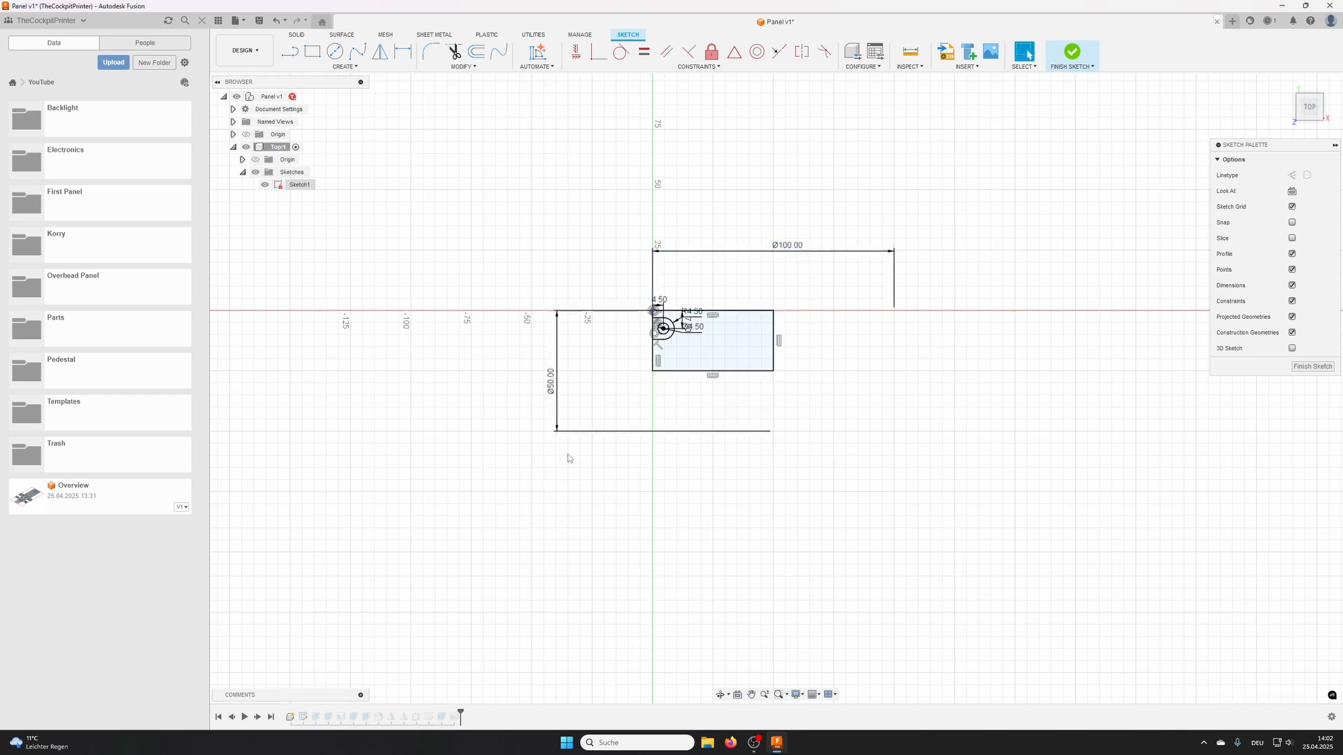
click(1076, 59)
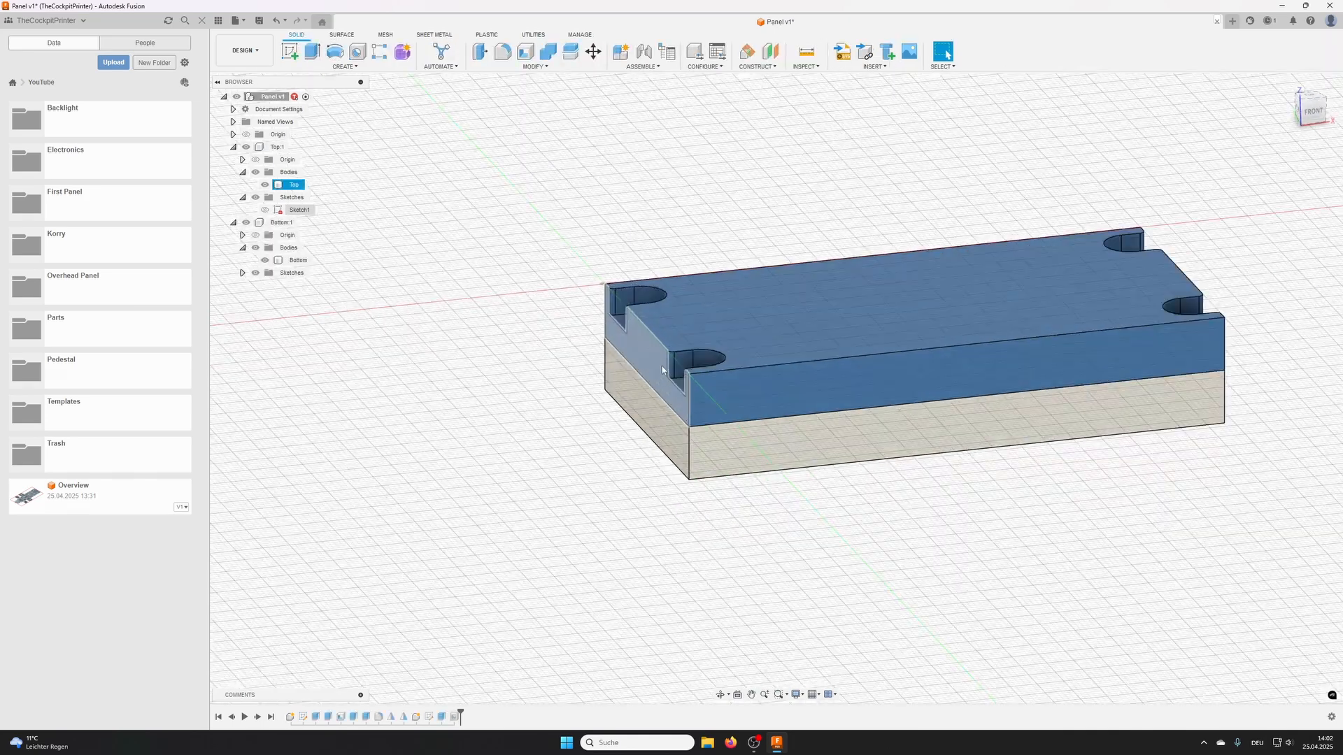
- Start a new sketch in the top-level Panel component on the vertical origin plane at the panel's short side
shift+middle_drag(663, 370, 751, 402)
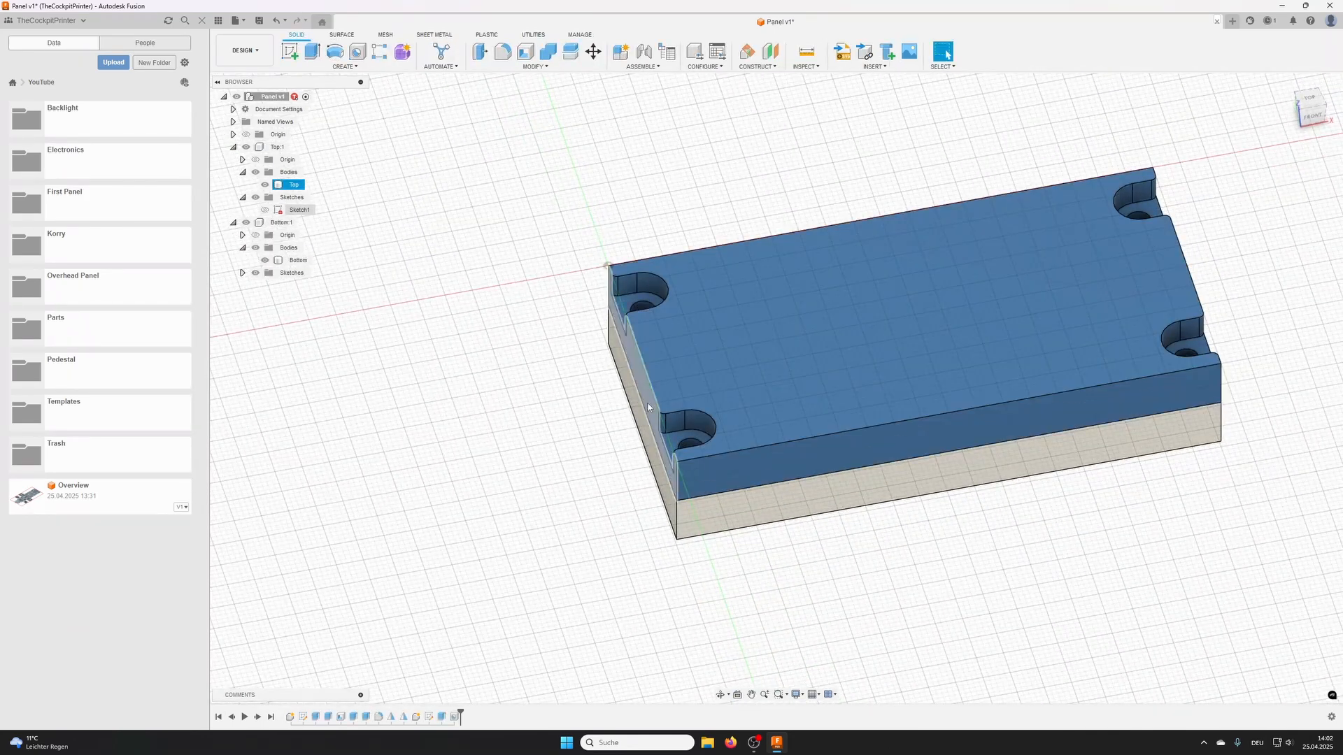
shift+middle_drag(605, 452, 631, 451)
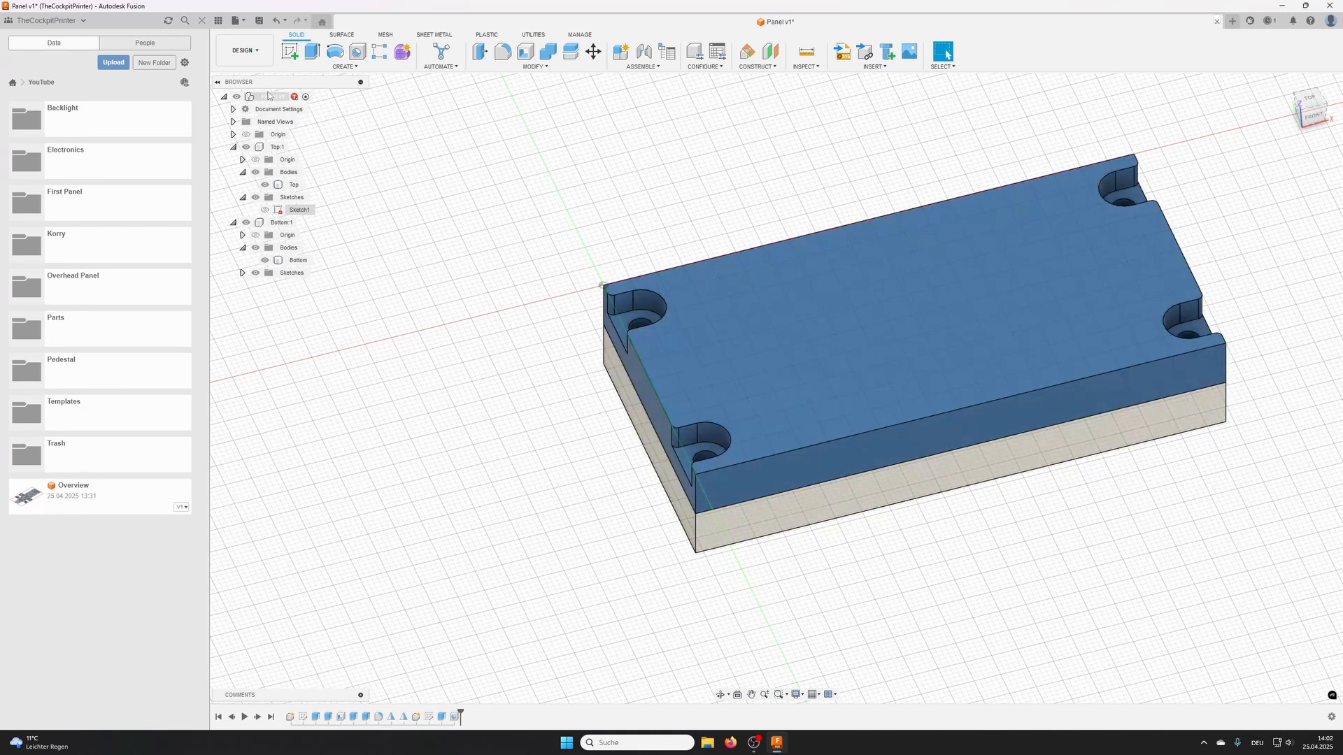
click(293, 52)
shift+middle_drag(420, 308, 564, 313)
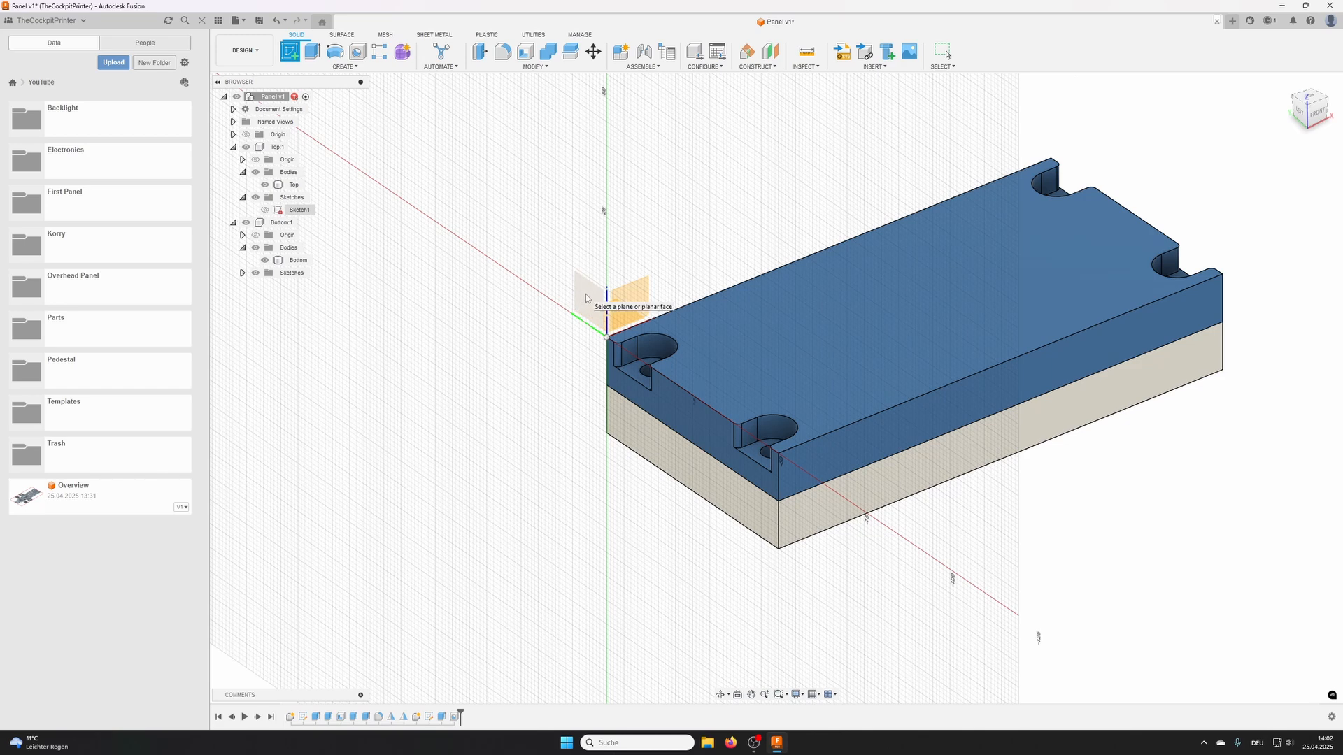
click(586, 298)
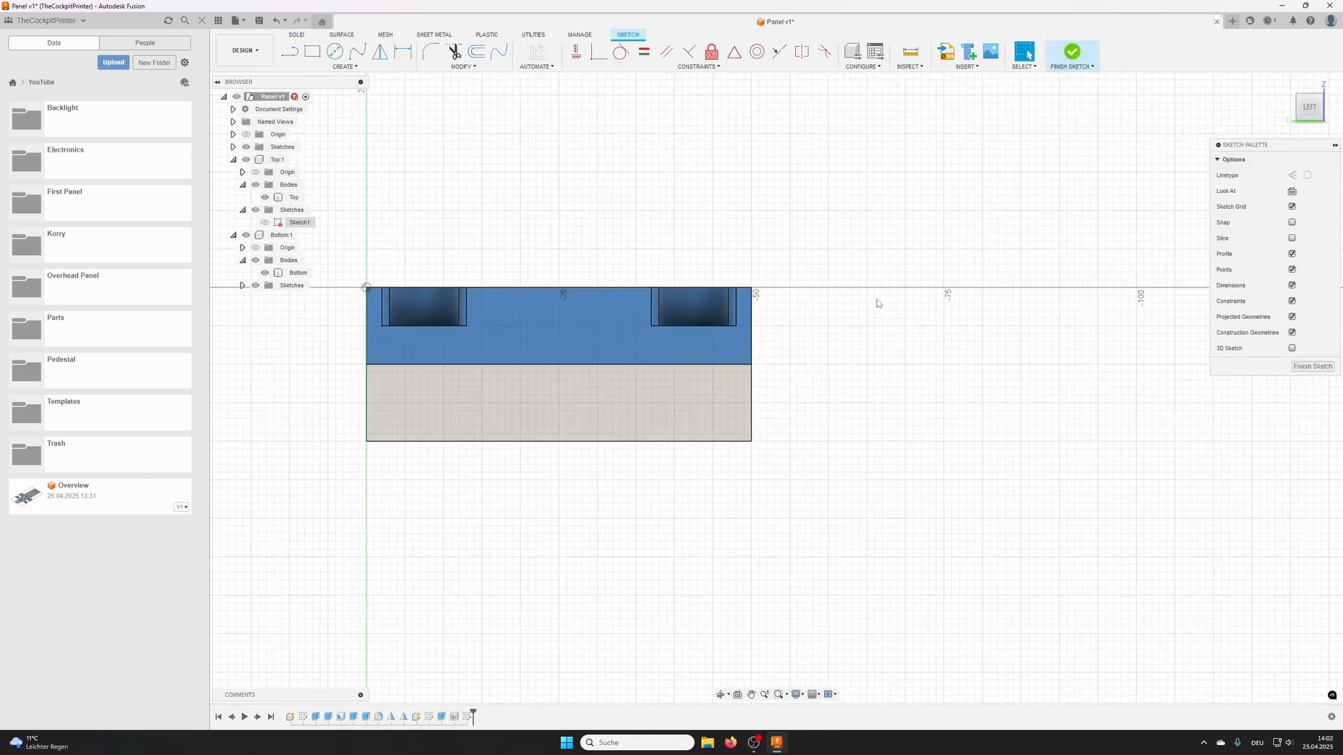
- Project the Top body's outer corner edges into the side sketch as construction geometry
scroll(877, 303, up, 5)
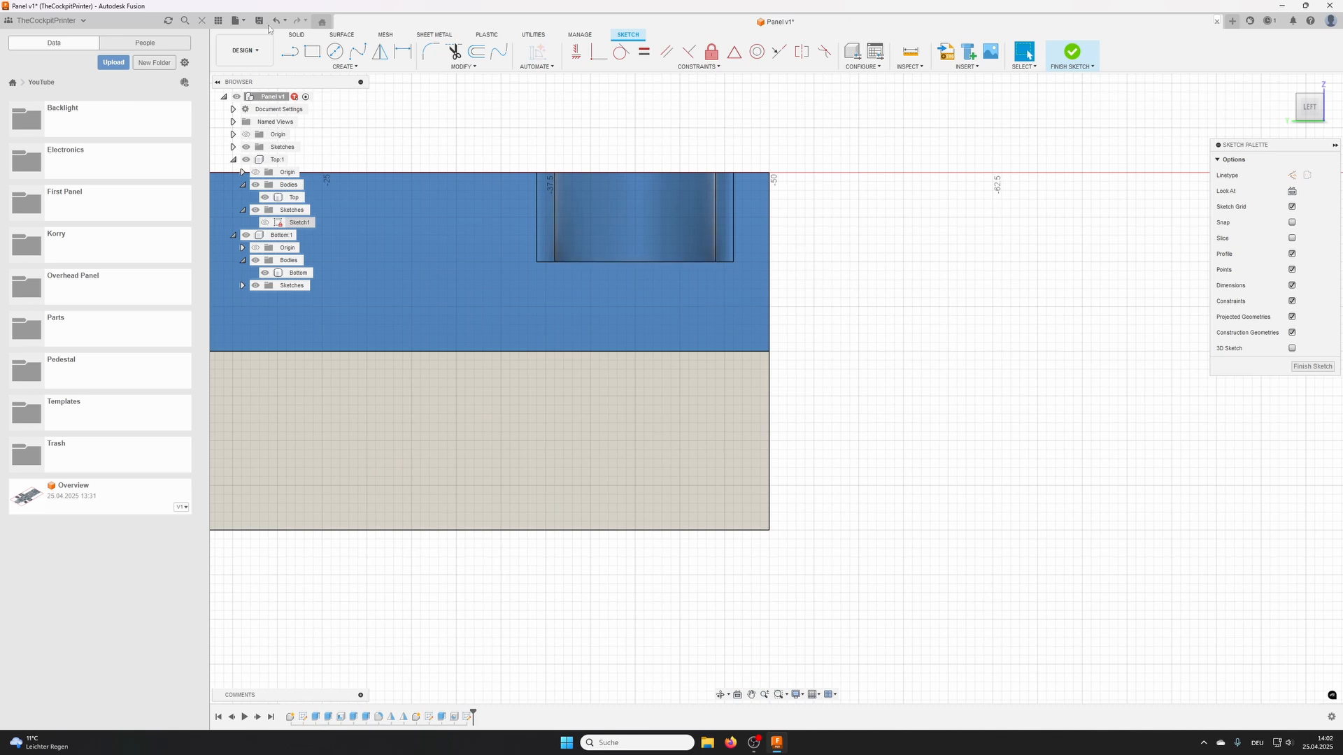
click(343, 68)
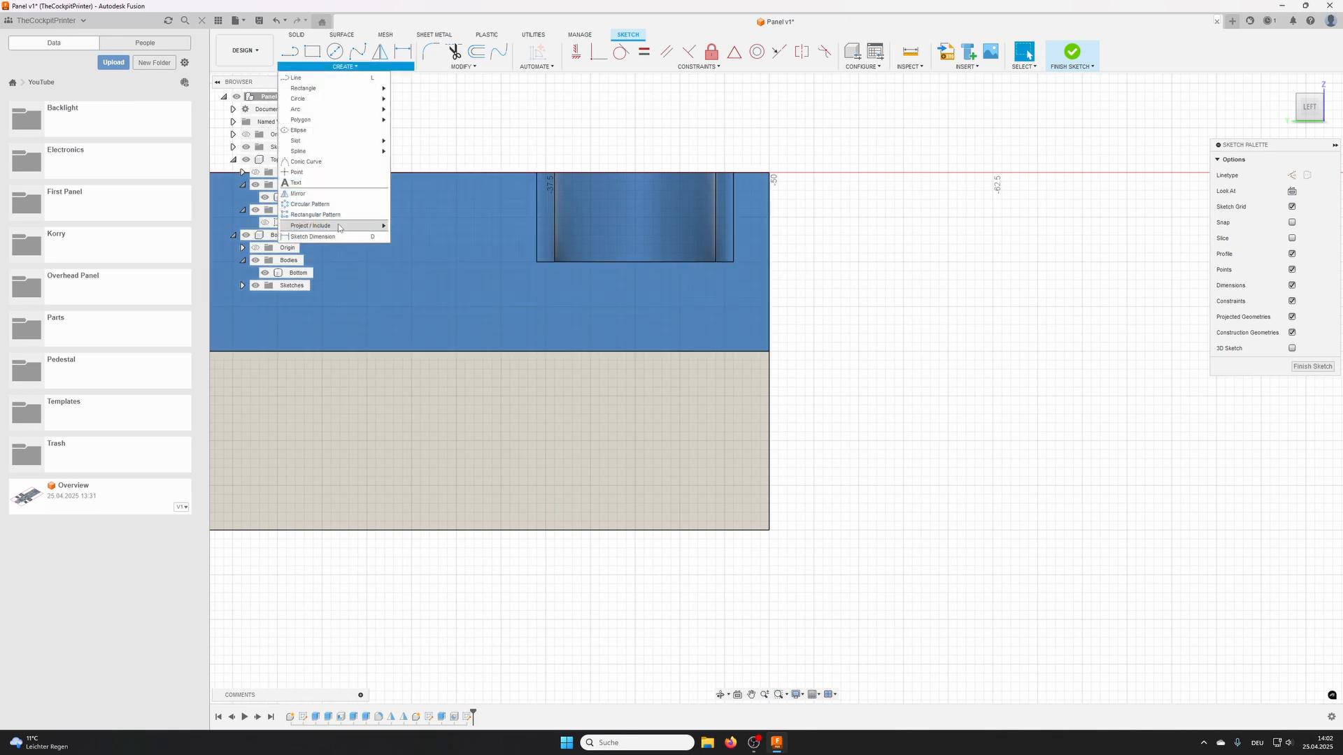
mouse_move(339, 227)
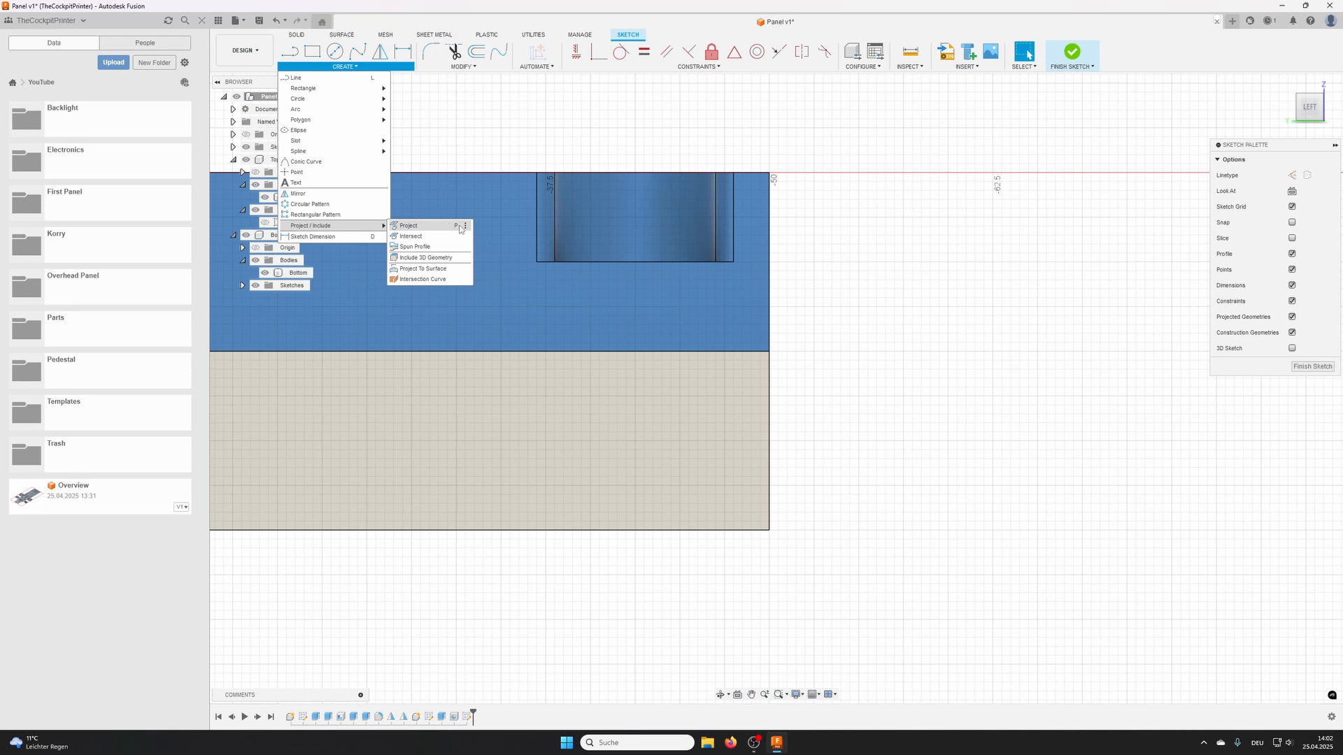
click(455, 228)
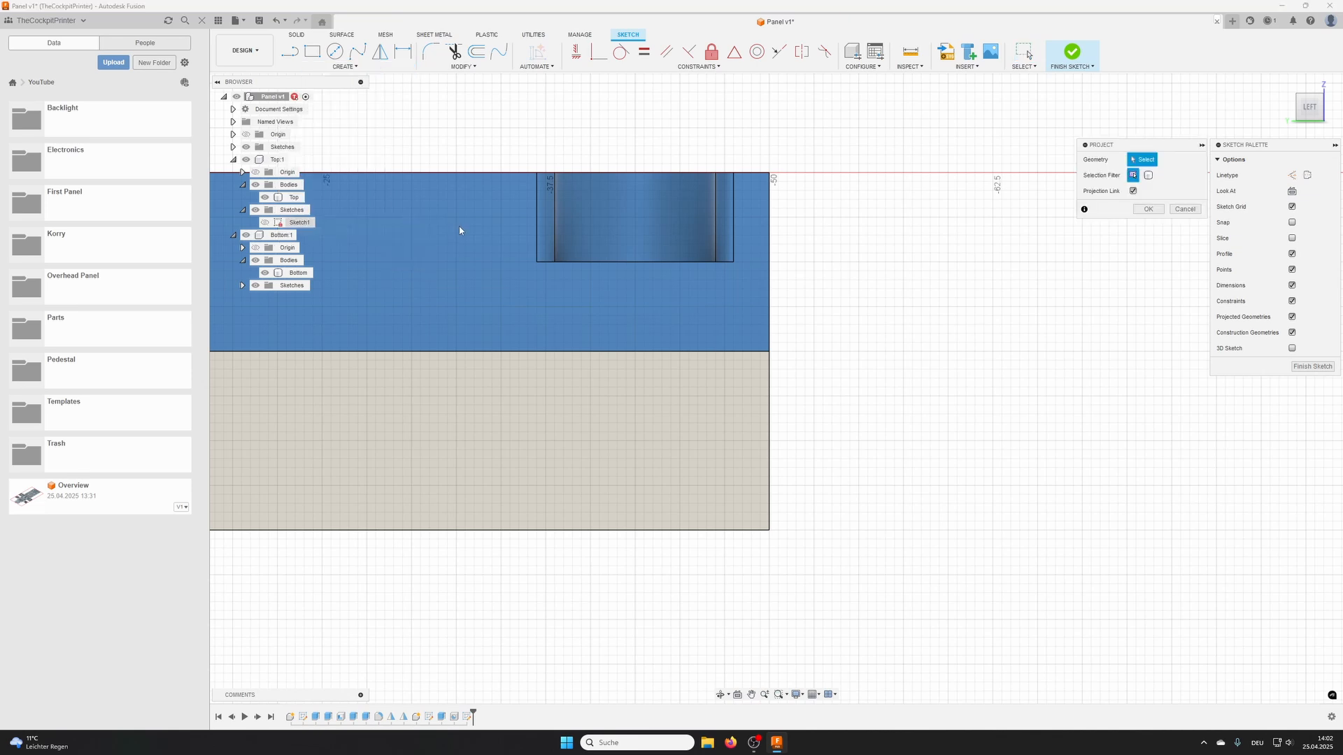
click(770, 253)
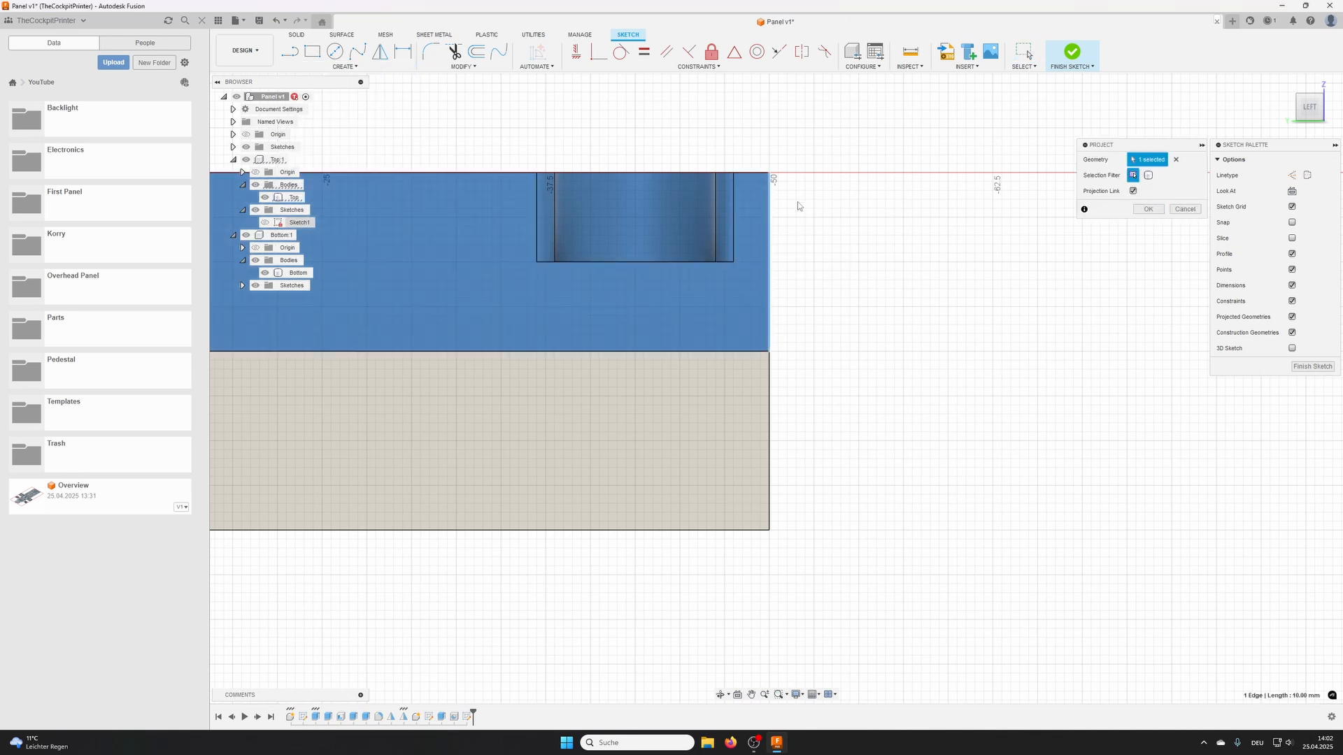
click(1292, 174)
click(770, 261)
click(1148, 209)
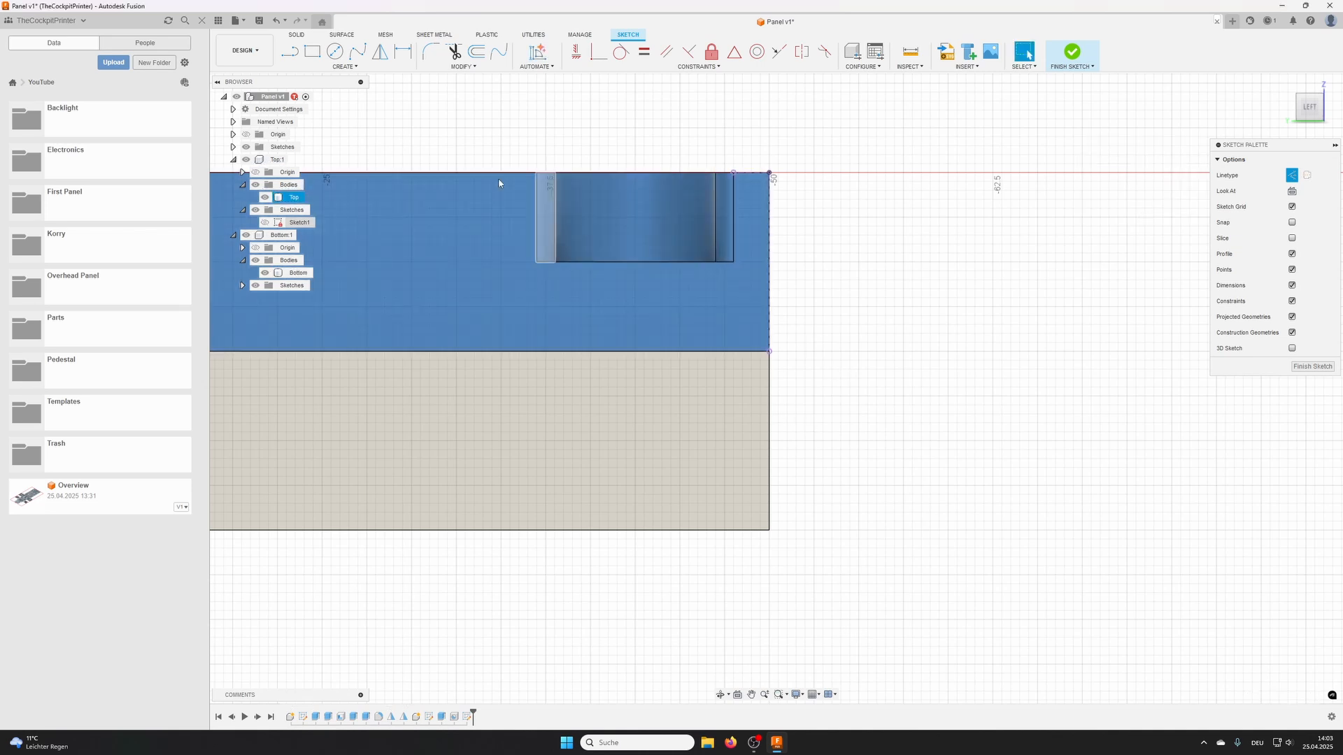
- Sketch a closed clip profile near the panel's outer edge, with a narrow upright inside Top and an inward-pointing, chamfered hook inside Bottom
click(289, 54)
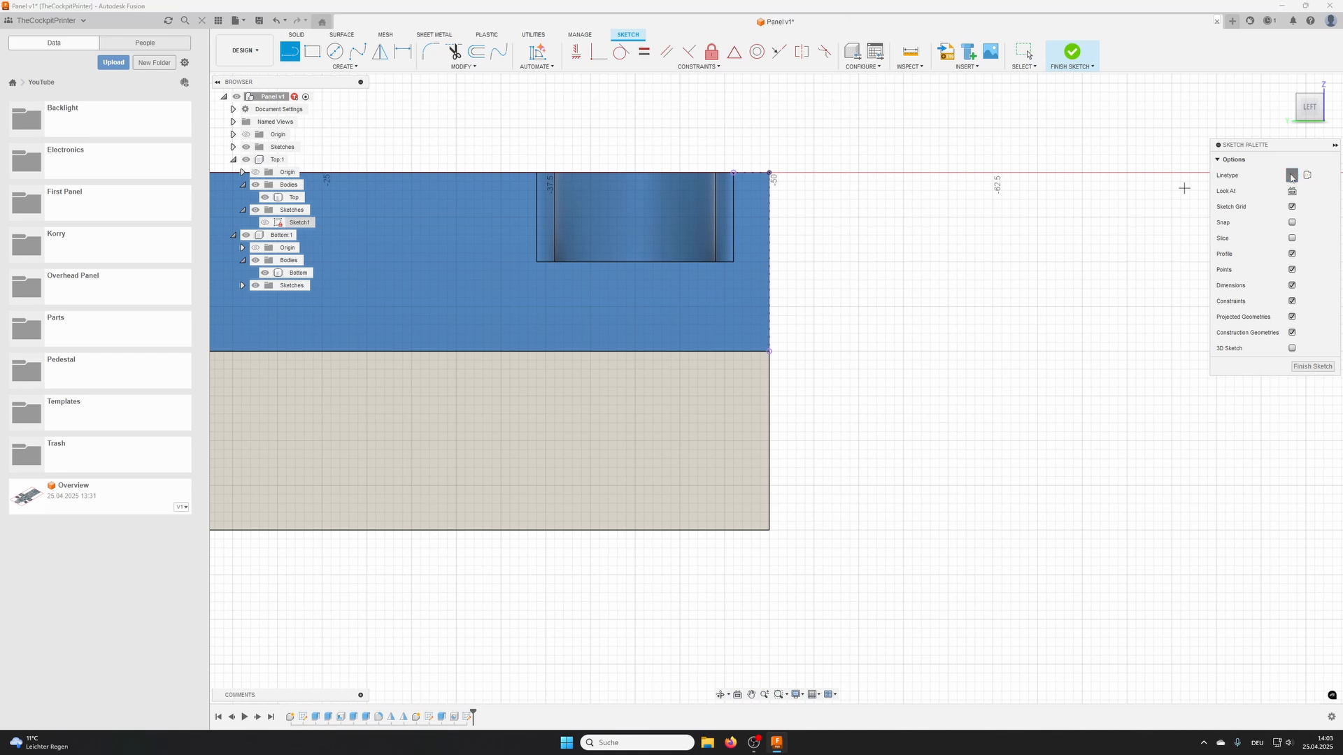
click(744, 200)
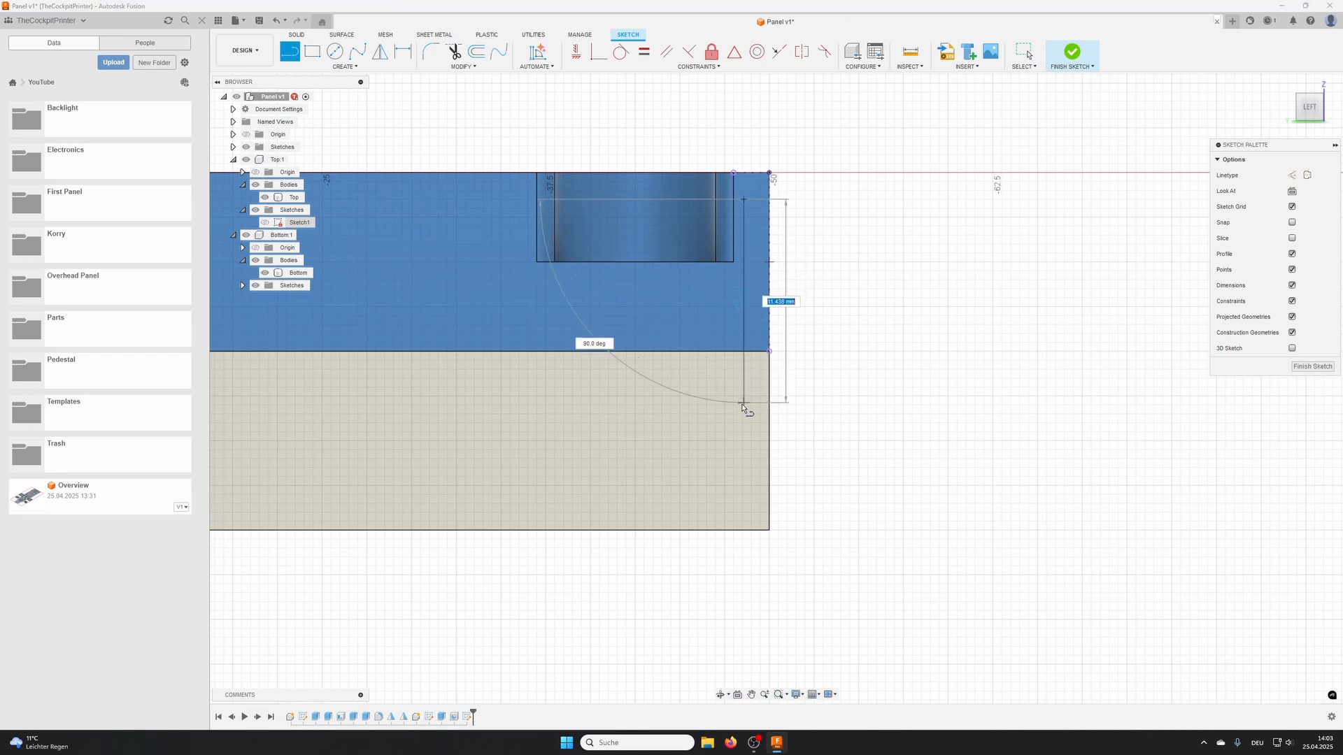
click(744, 422)
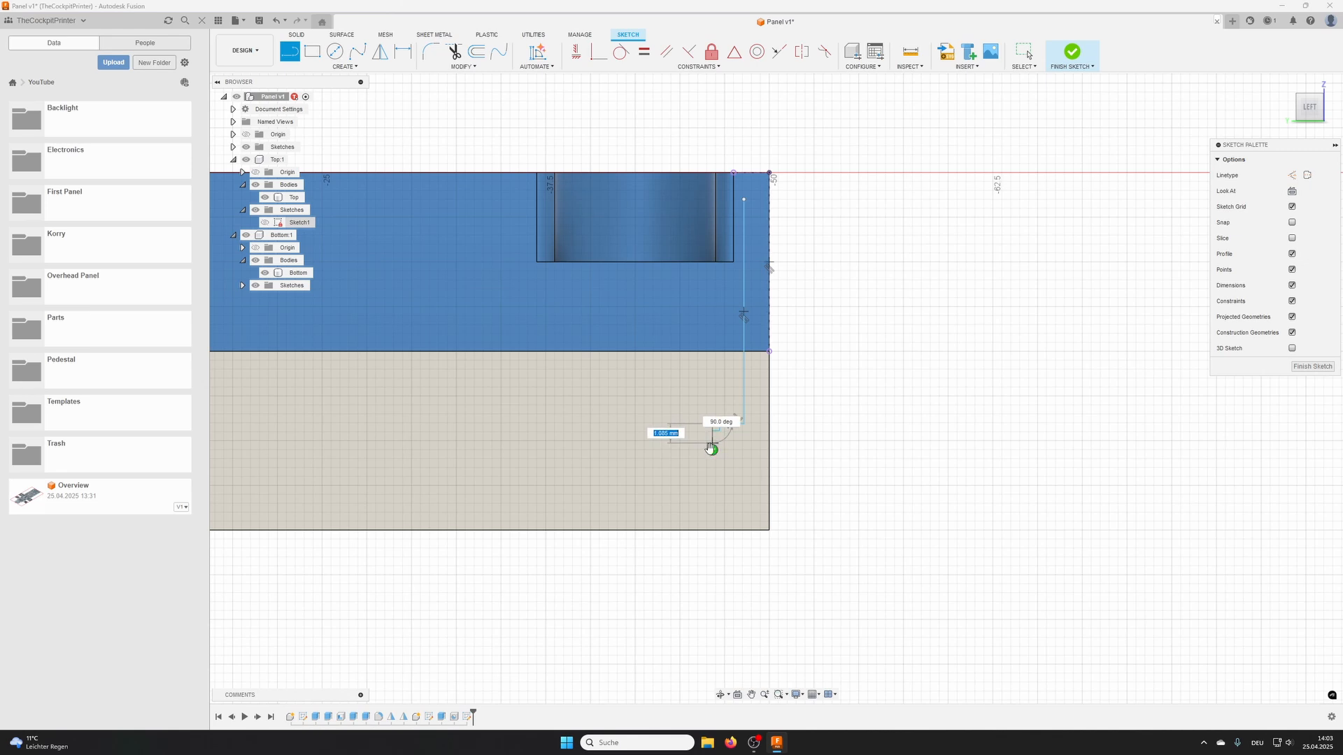
click(713, 430)
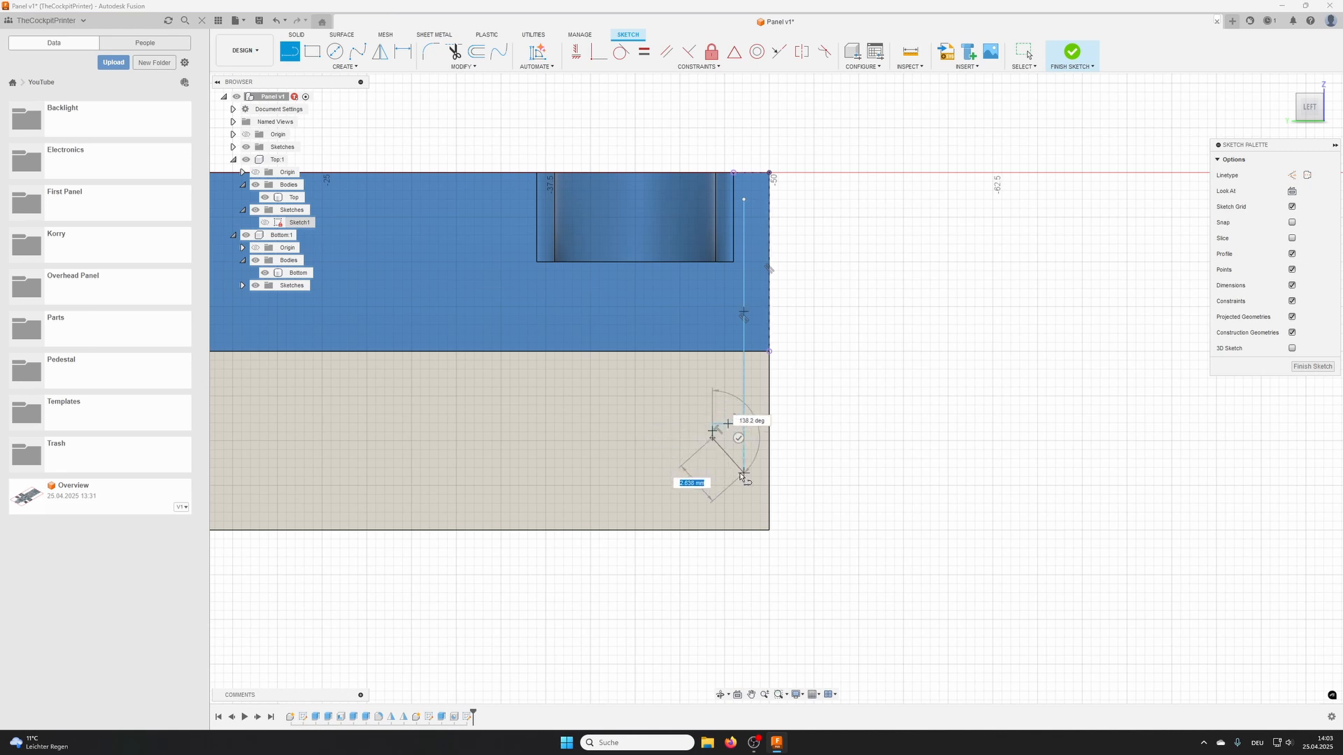
click(744, 473)
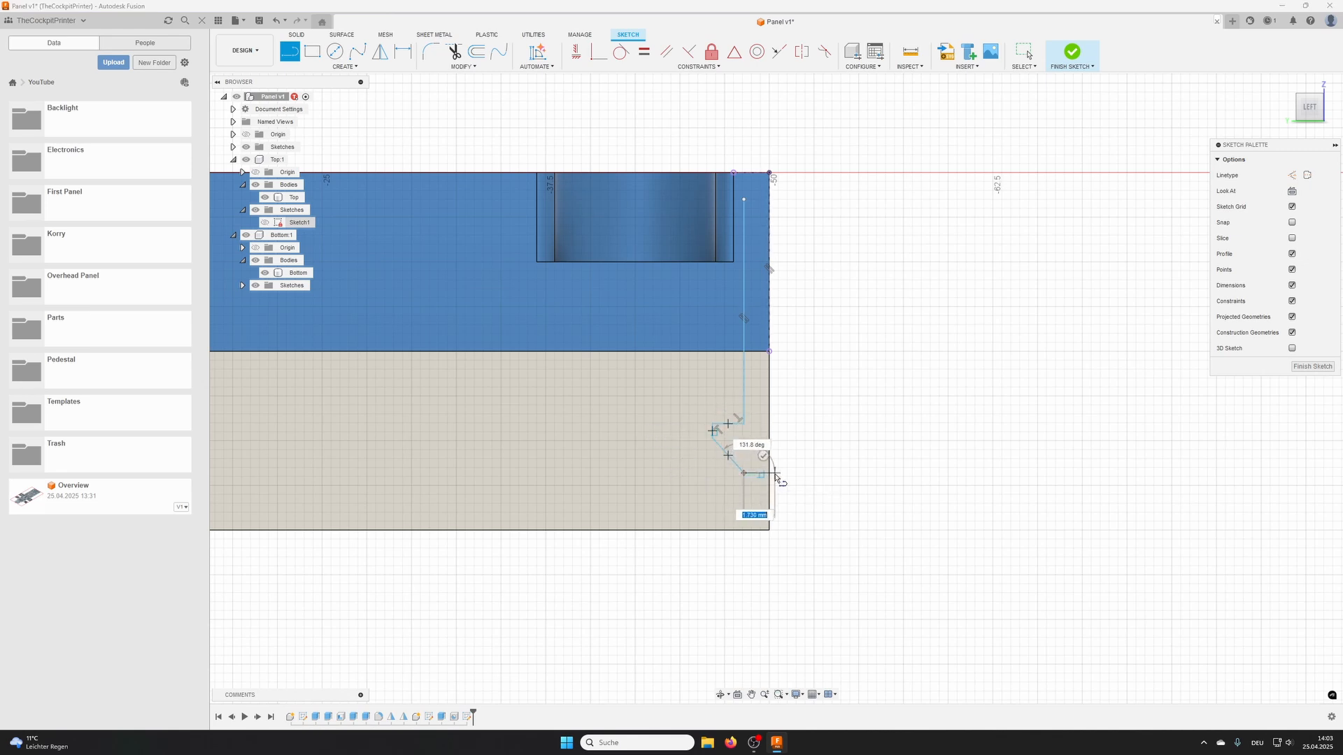
click(773, 473)
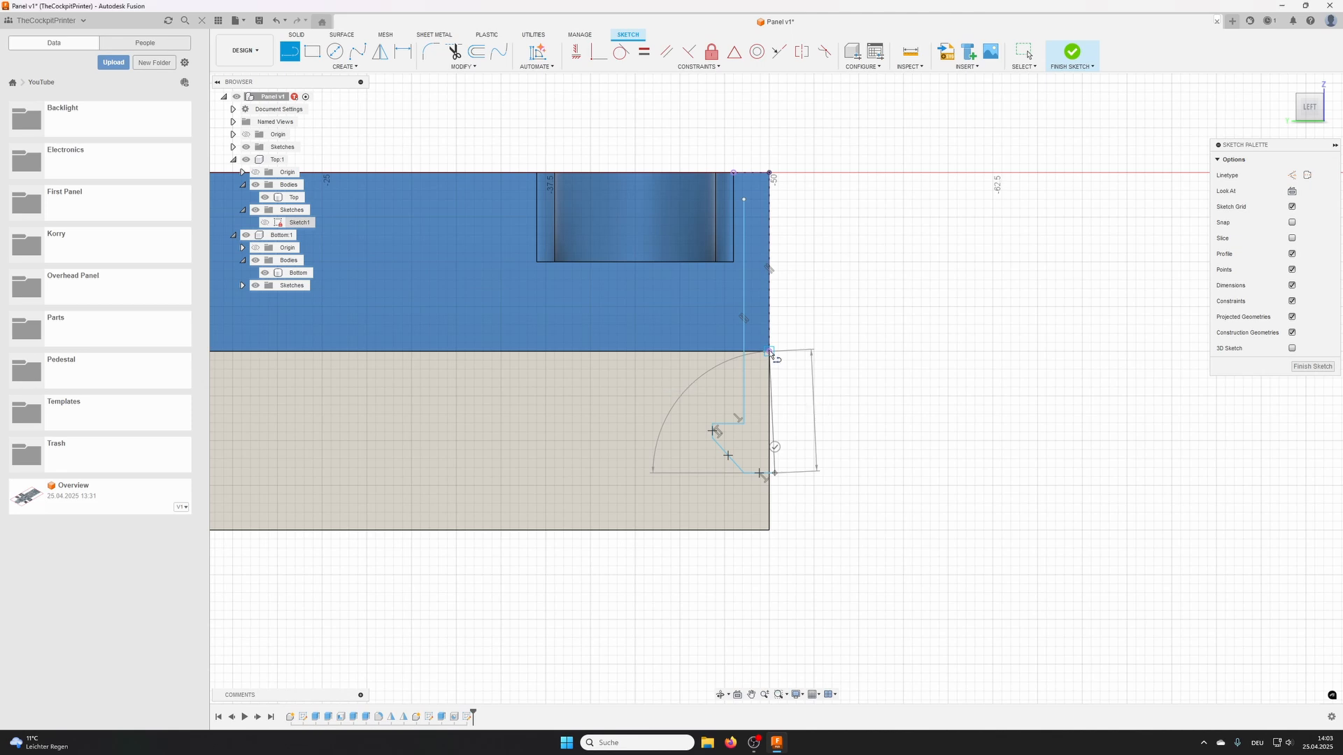
click(769, 351)
click(762, 352)
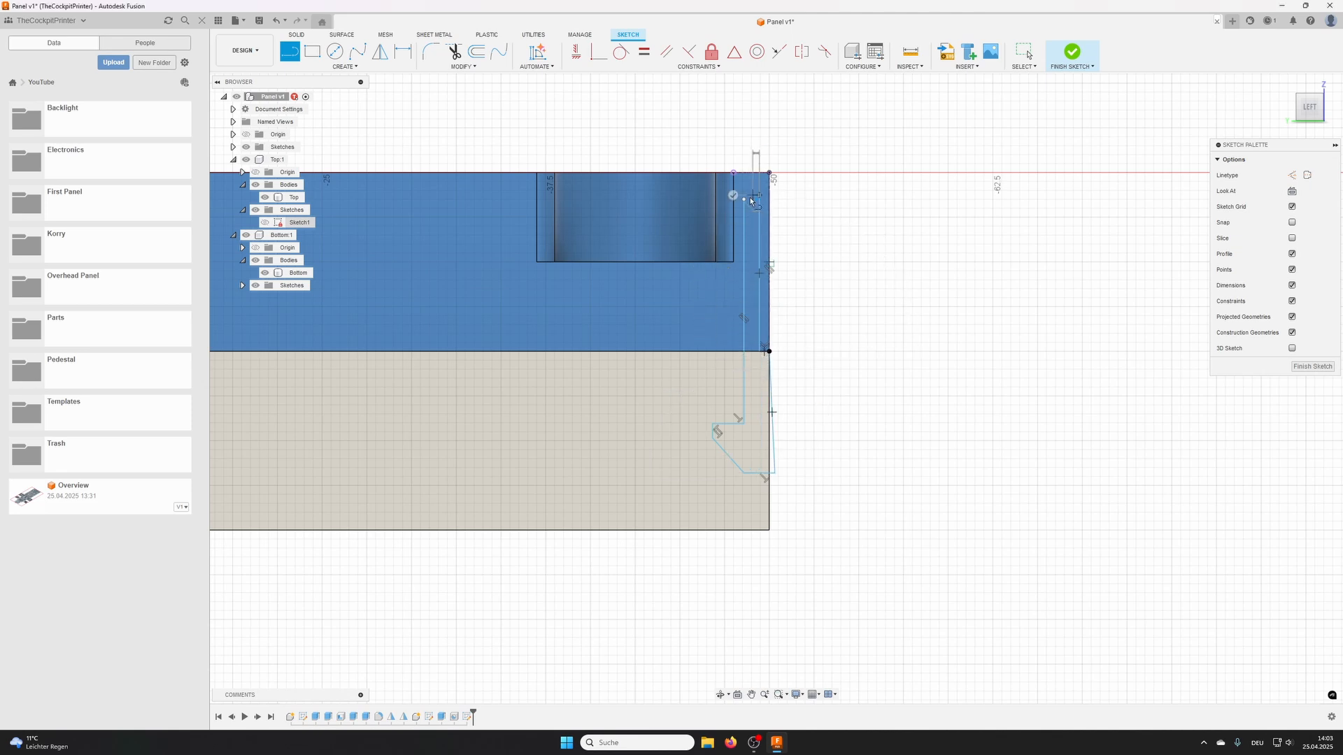
scroll(780, 315, up, 3)
scroll(819, 308, up, 3)
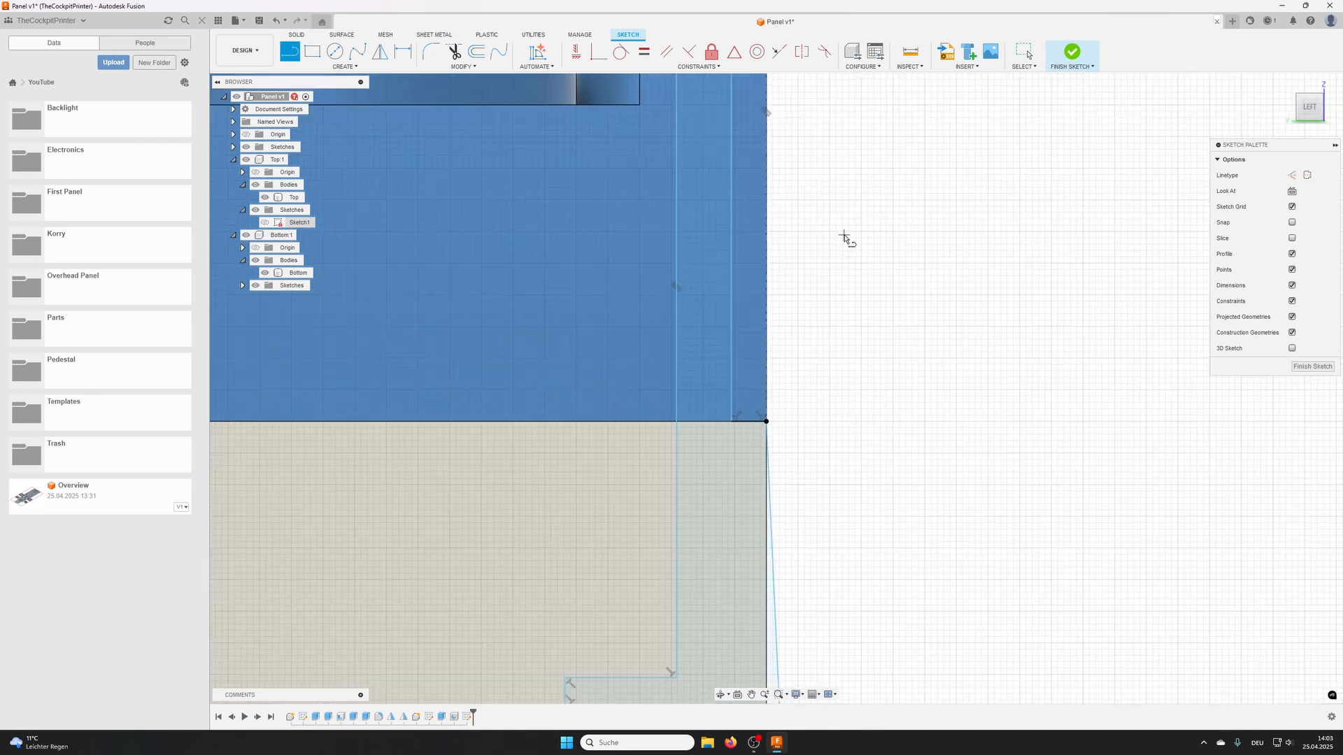
scroll(806, 279, down, 6)
mouse_move(887, 343)
middle_down()
mouse_move(806, 279)
mouse_move(762, 334)
middle_up()
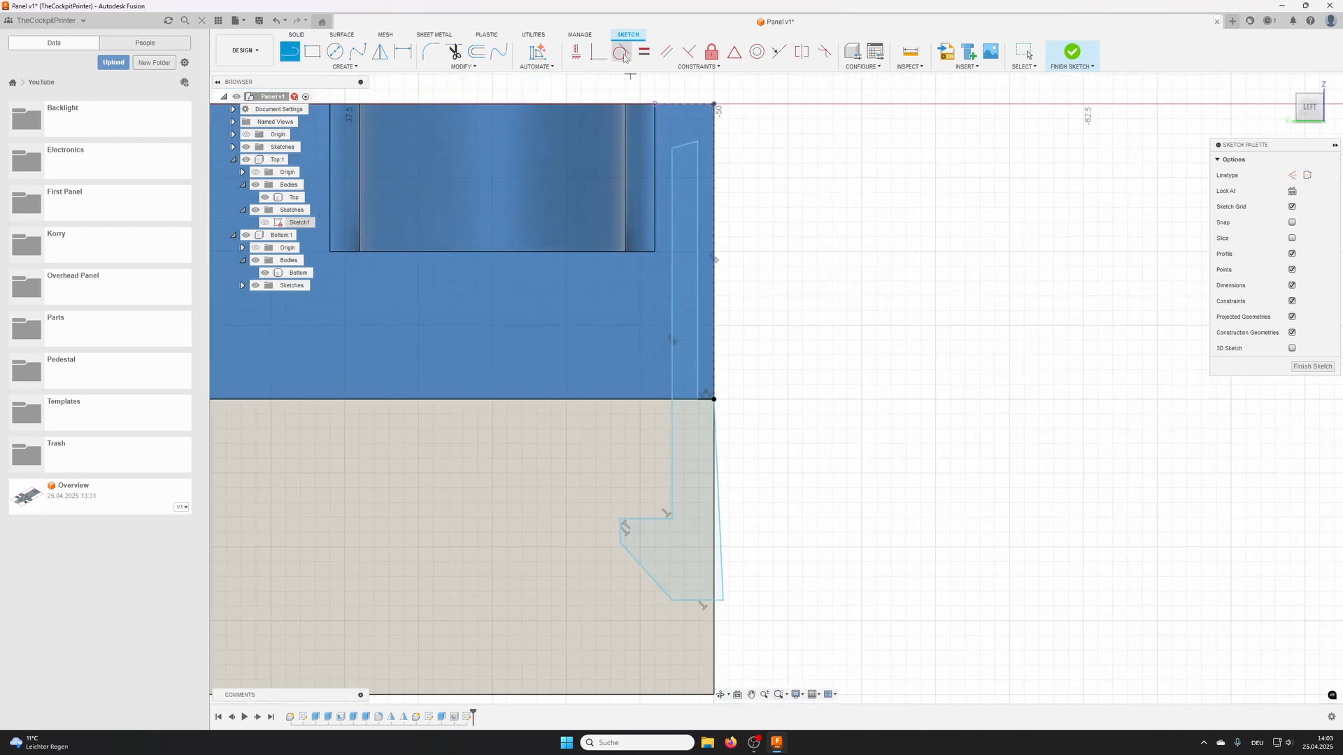
- Constrain the profile's short upper line to horizontal and its slanted outer line beside the Bottom body to vertical
click(577, 51)
click(684, 146)
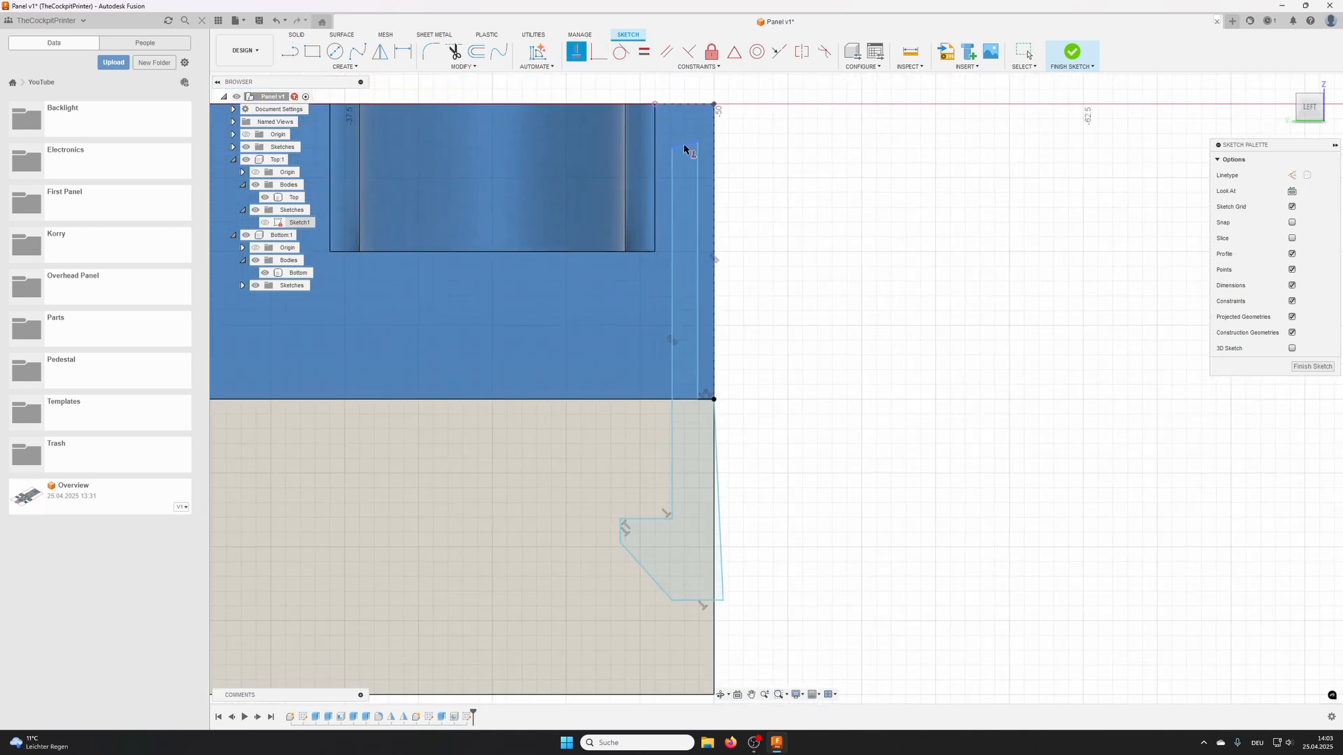
click(722, 548)
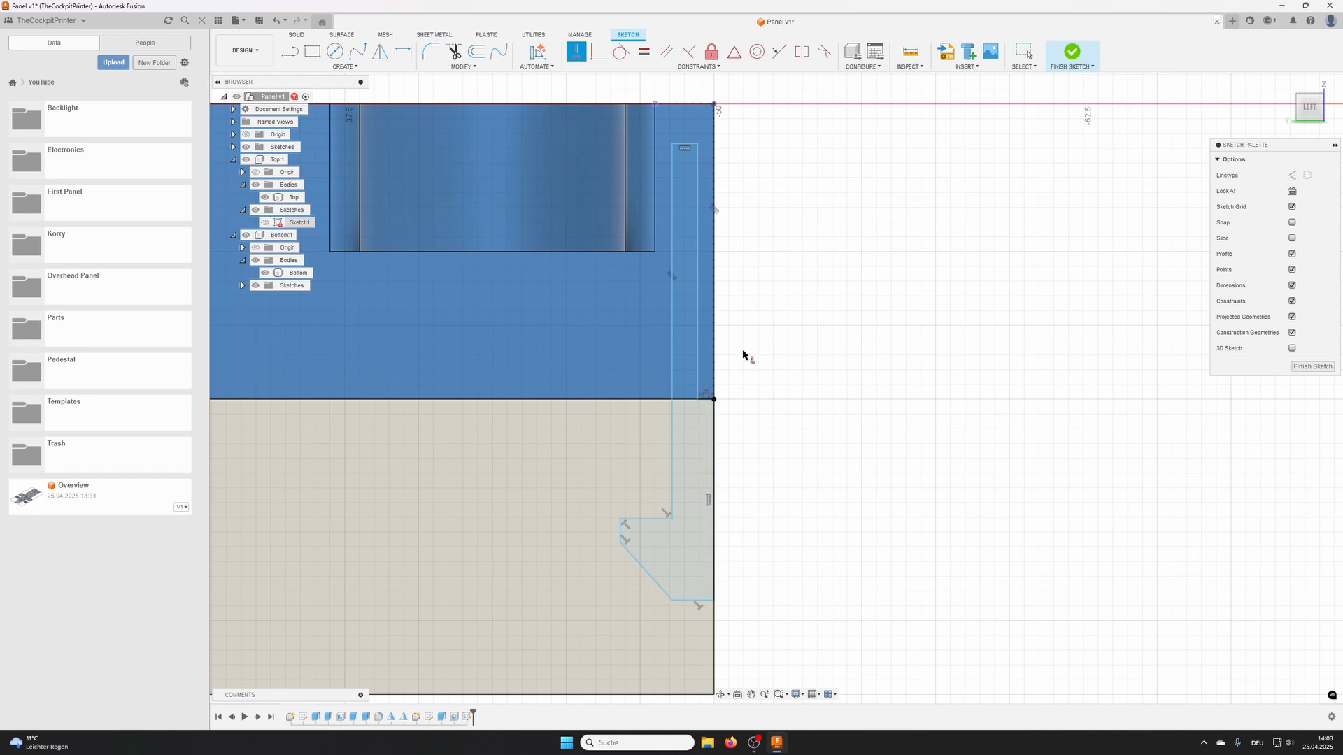
- Dimension the profile's upper line 1 mm below the projected upper edge of the Top body
scroll(619, 263, down, 2)
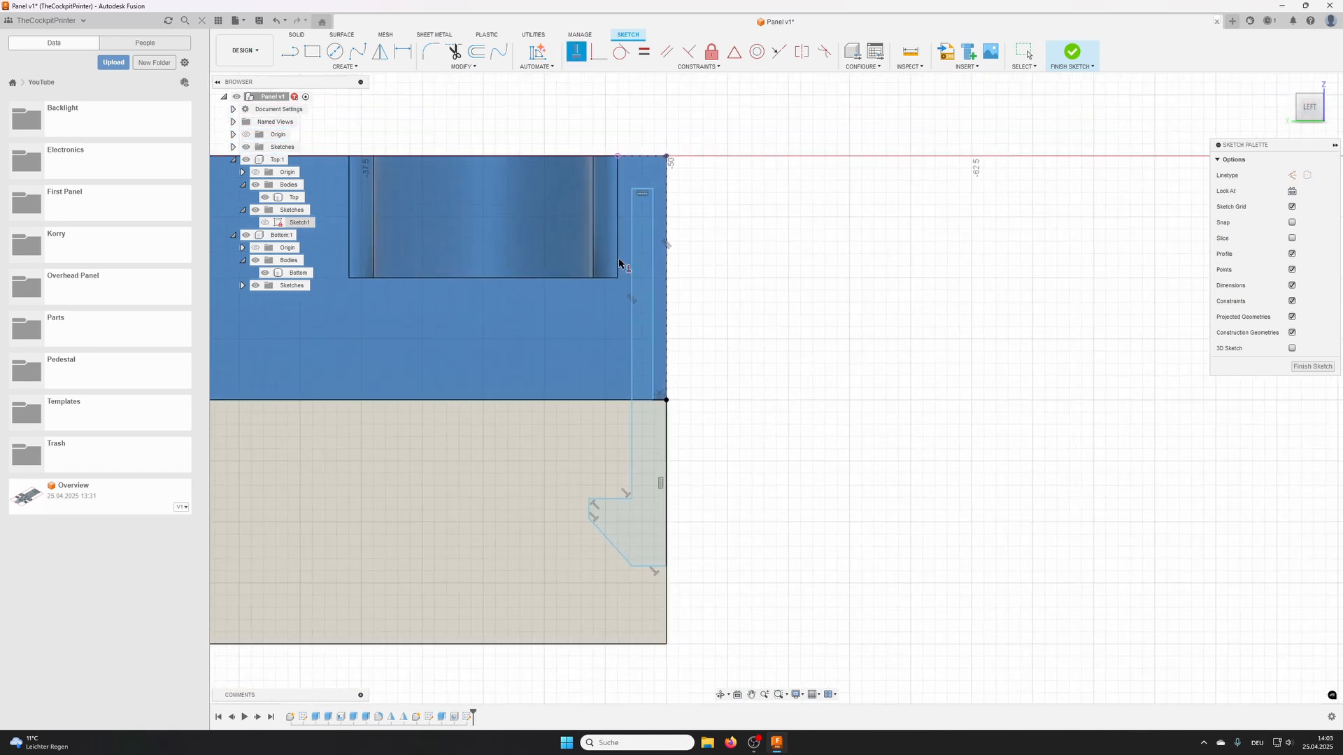
click(411, 52)
click(642, 189)
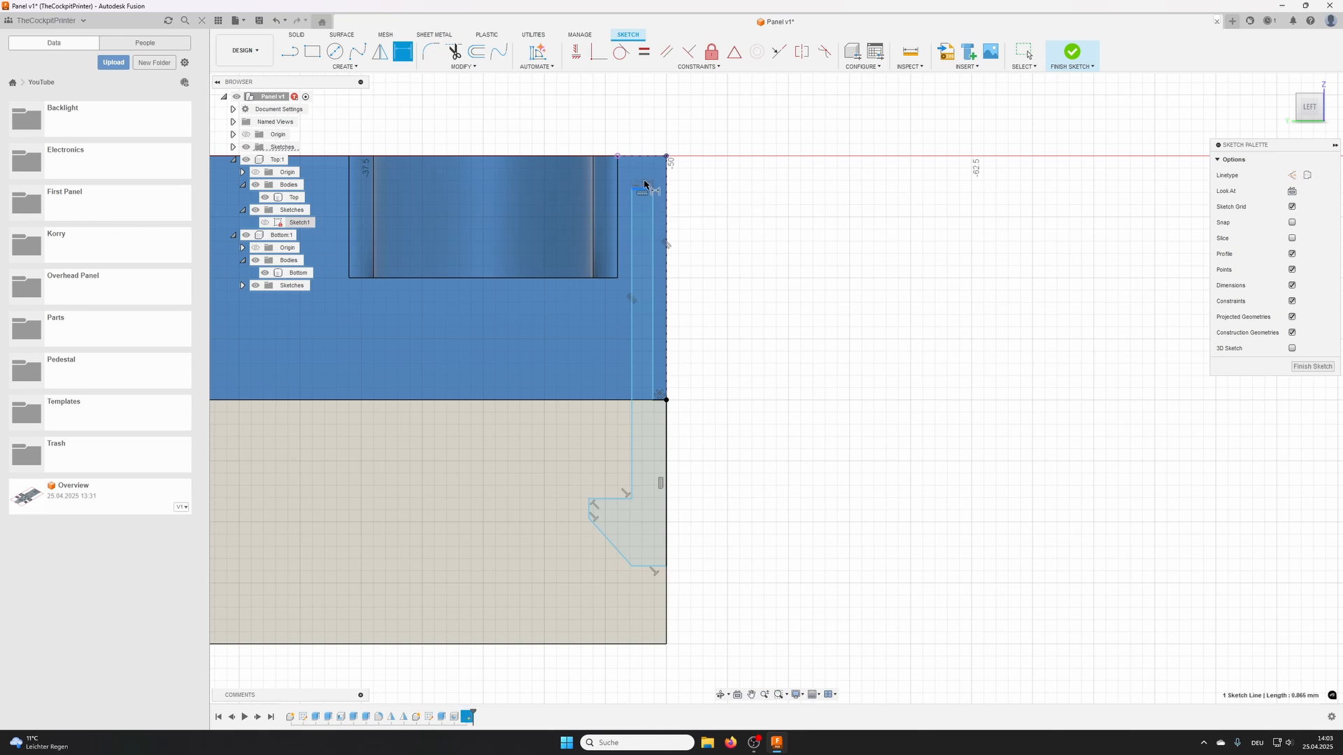
click(656, 158)
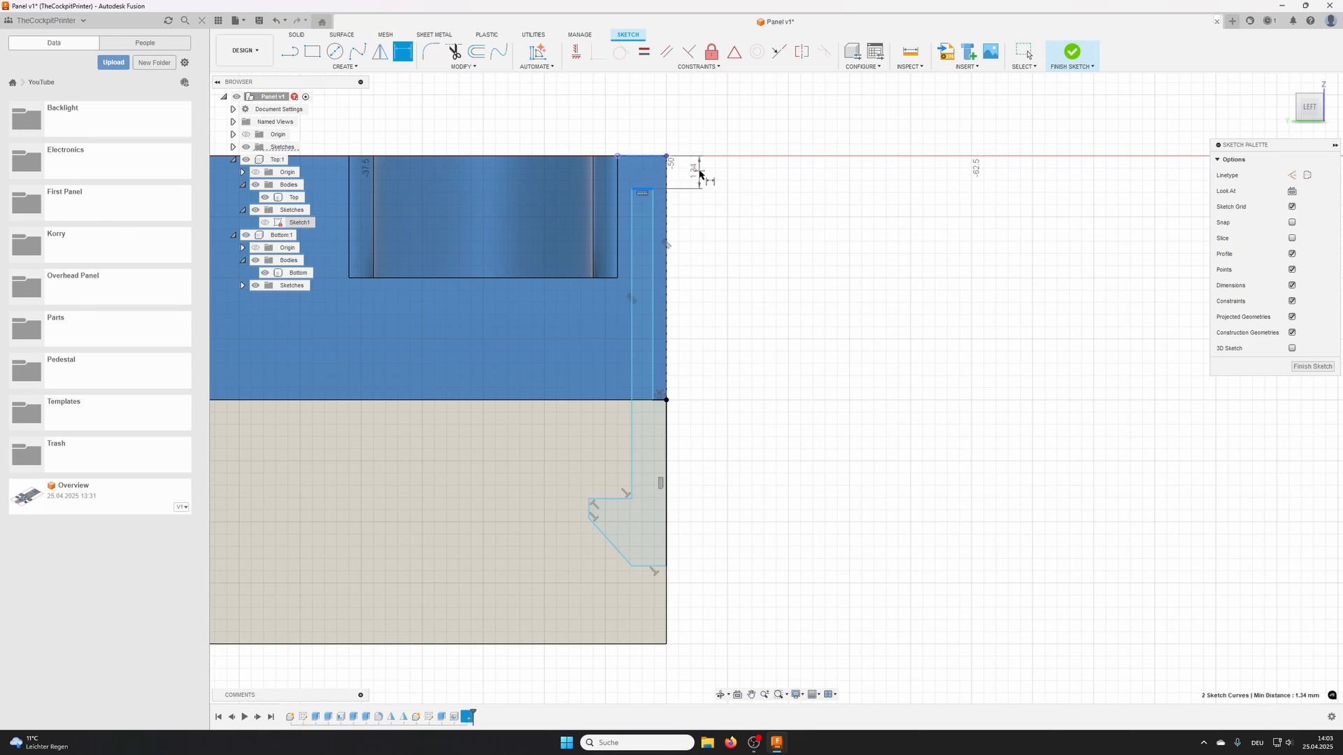
click(700, 124)
text(1552)
key(Return)
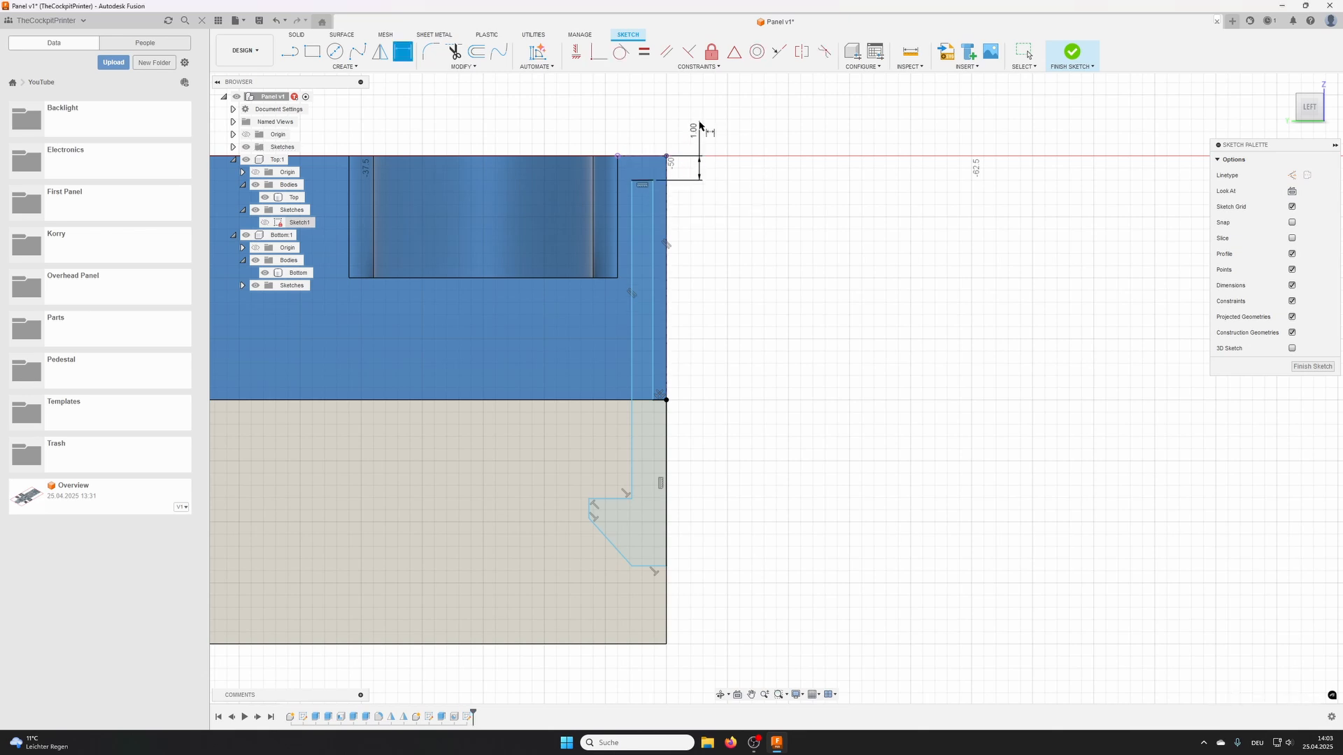
- Dimension the upright's outer line 1 mm inward from the projected outer edge of the Top body
click(665, 219)
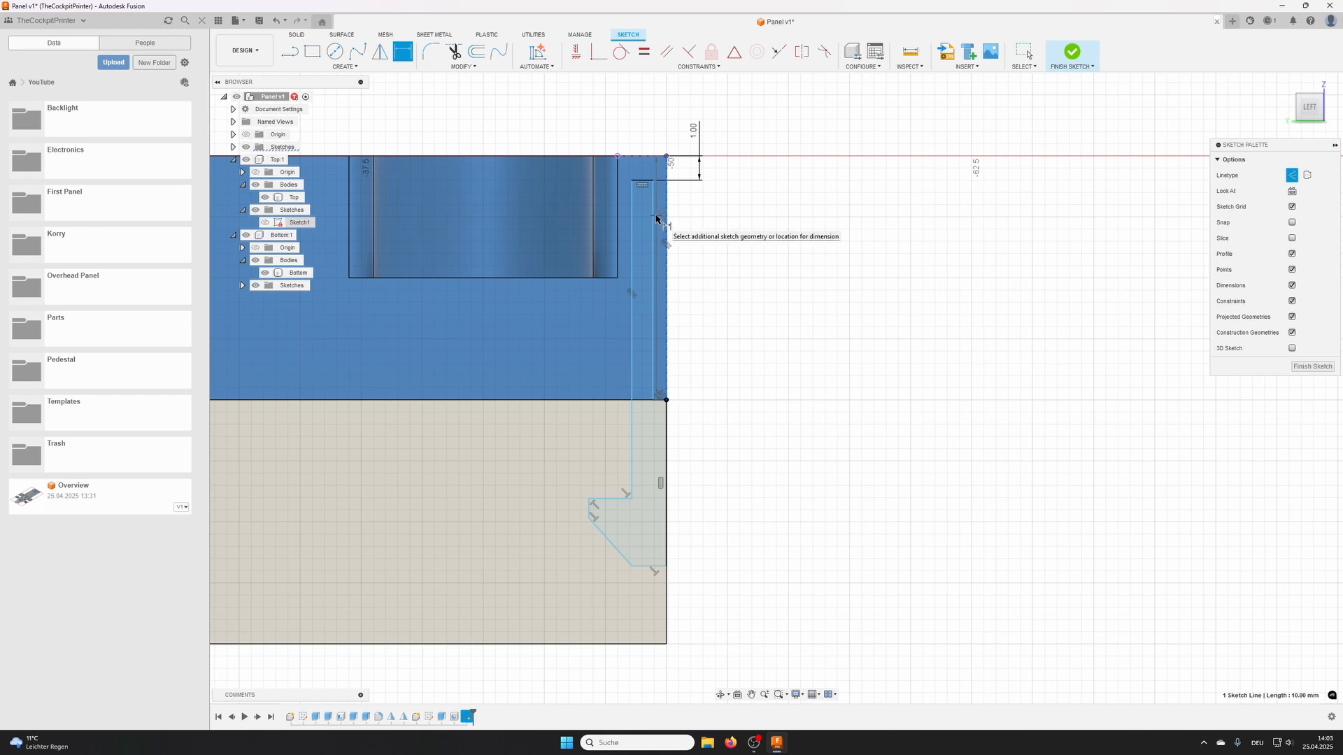
click(653, 216)
click(716, 221)
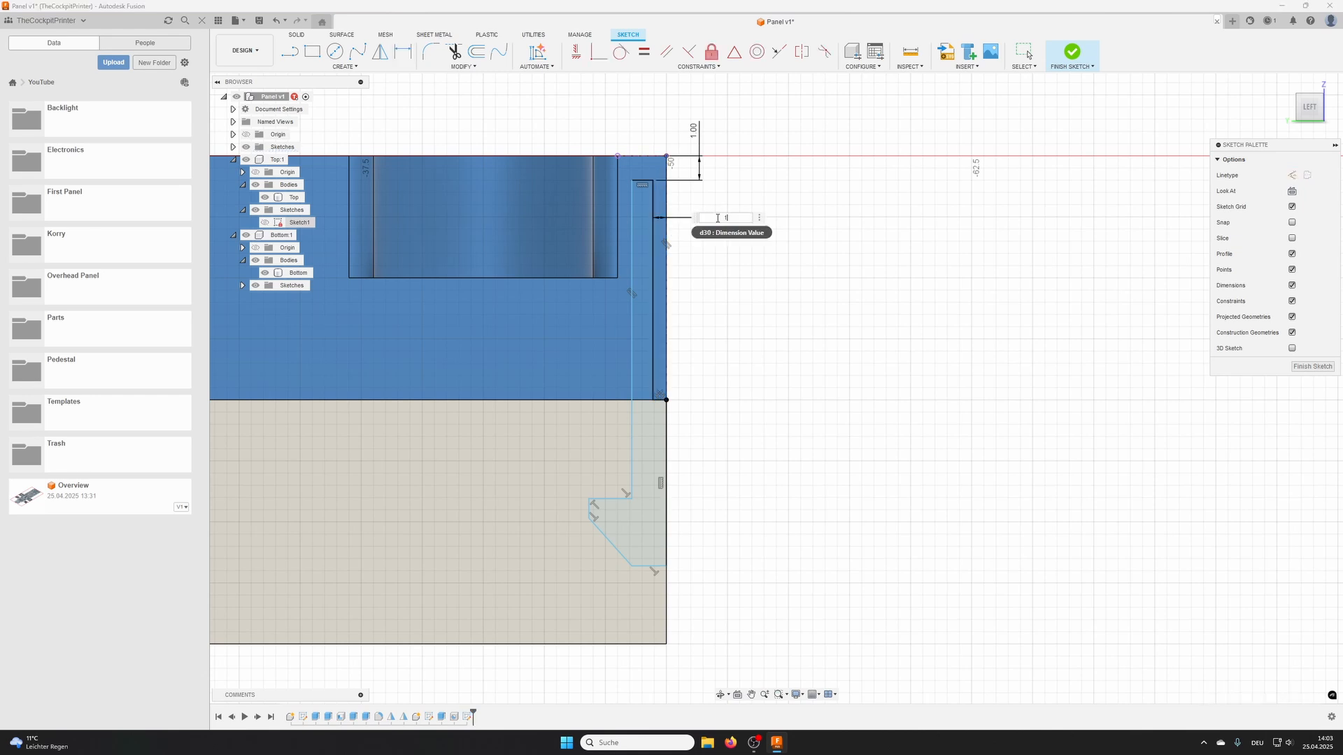
text(1)
key(Return)
- Set the width of the upright's short upper line to 1 mm
scroll(636, 182, up, 2)
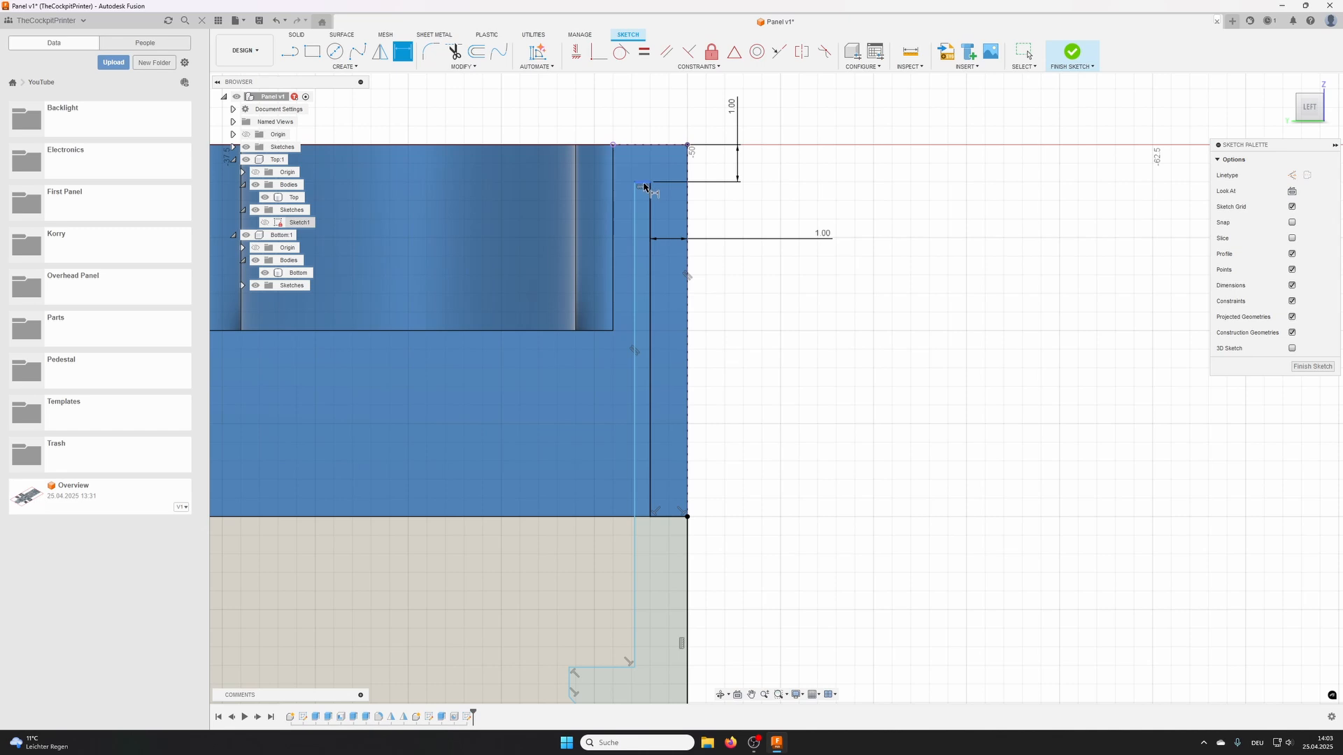
click(644, 187)
click(642, 162)
text(1)
key(Return)
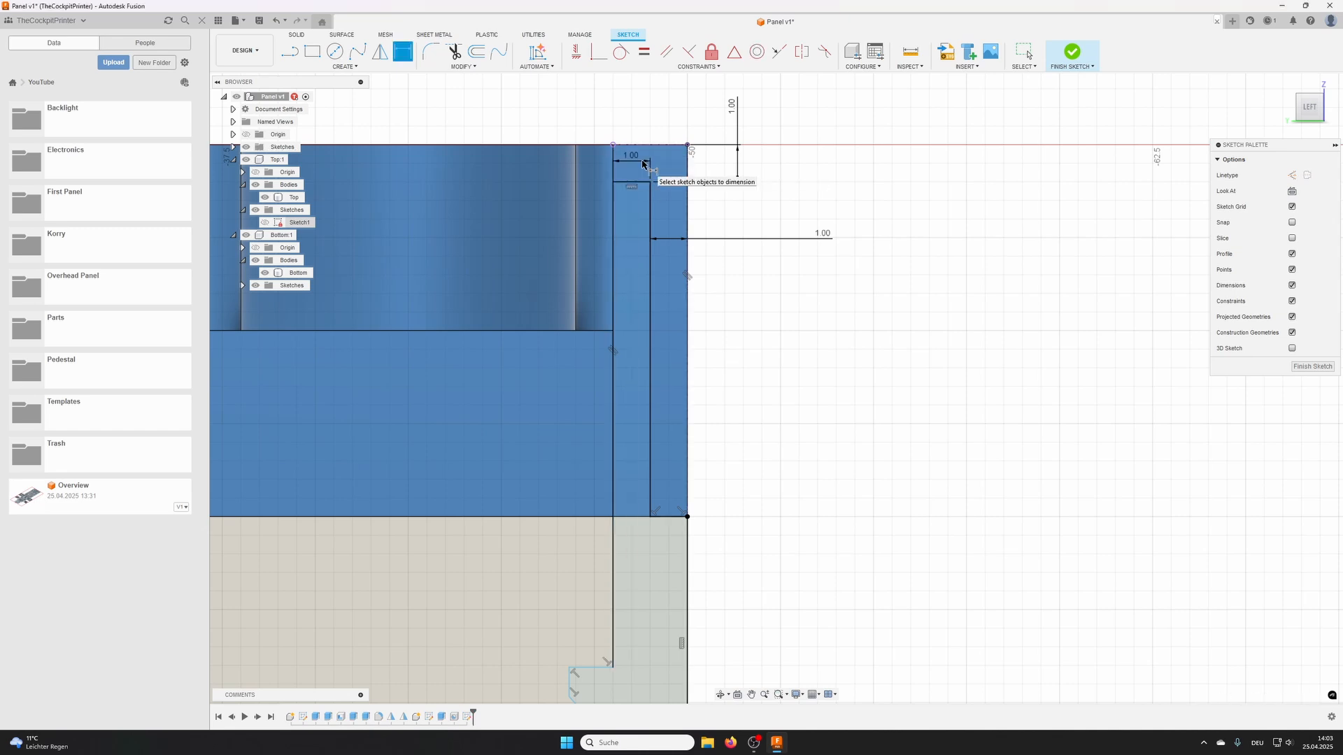
- Dimension the hook's horizontal ledge 5 mm below the boundary between the Top and Bottom bodies
scroll(695, 363, down, 2)
middle_drag(695, 369, 707, 203)
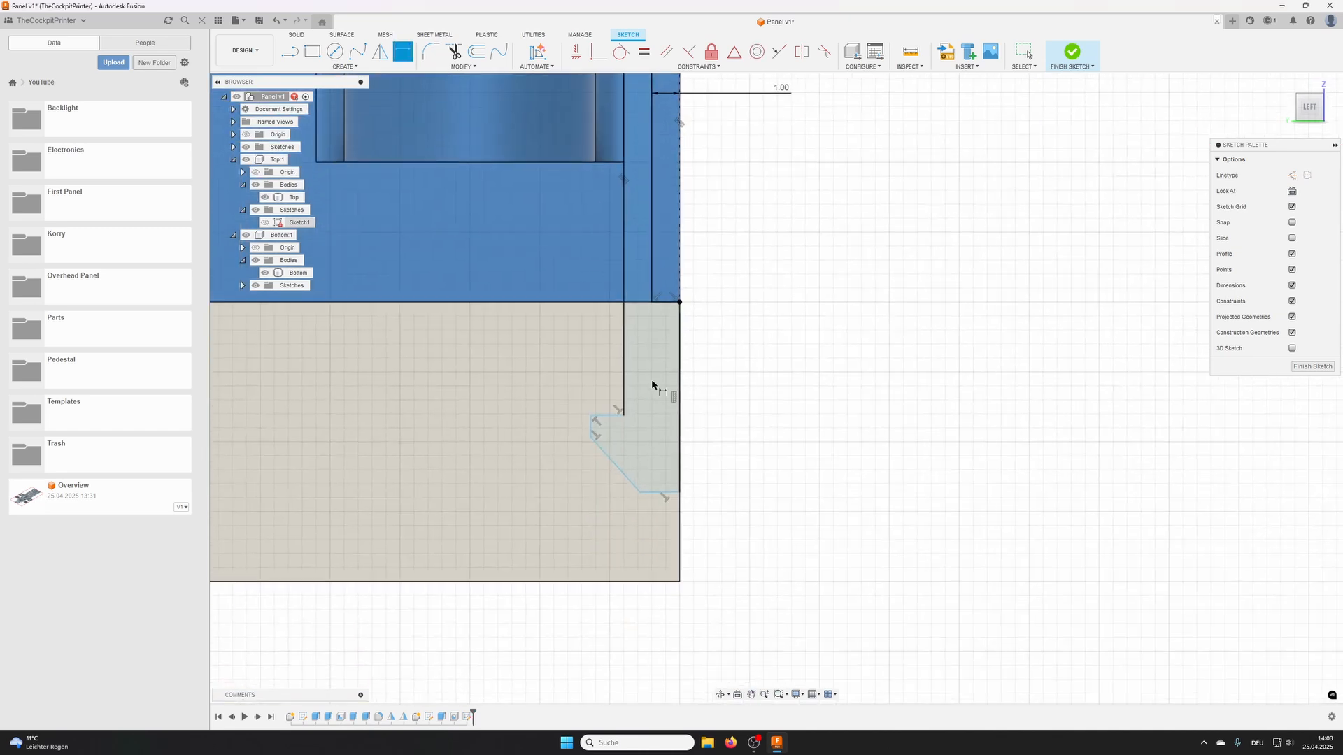
scroll(599, 430, up, 2)
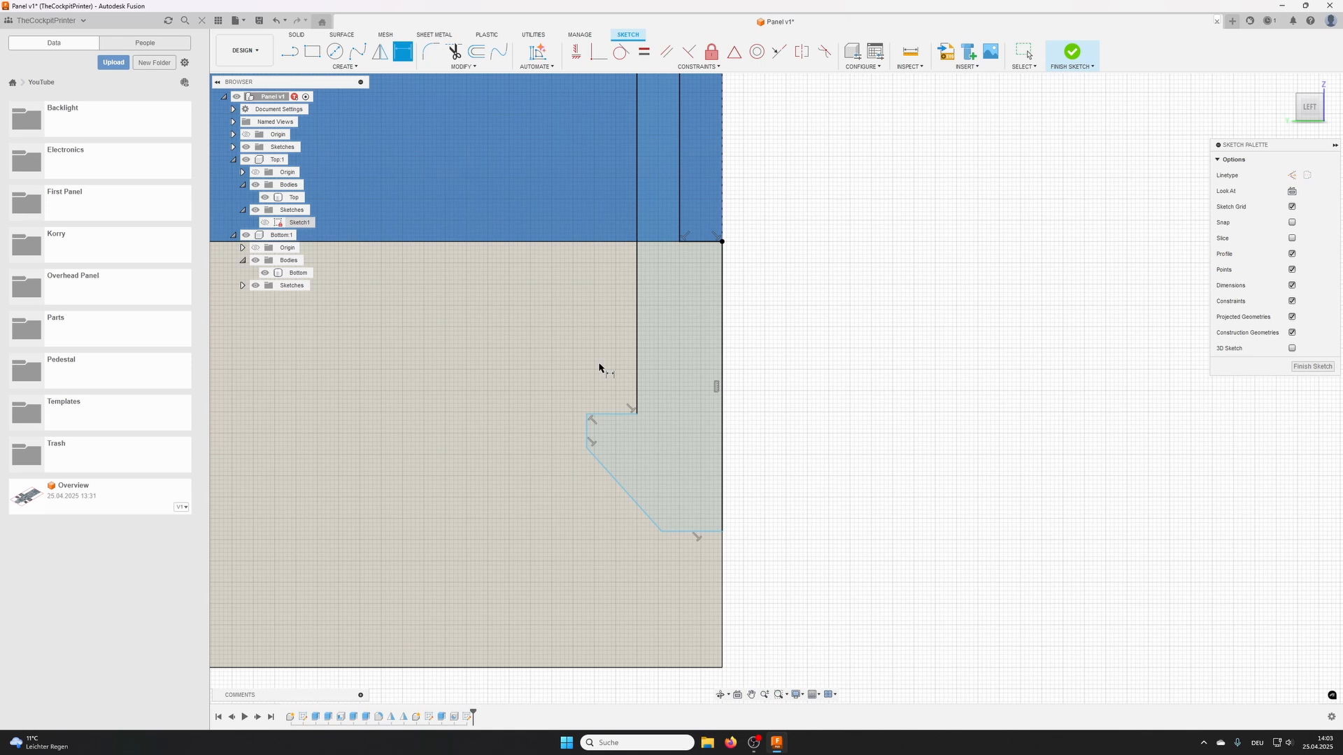
click(618, 240)
click(622, 413)
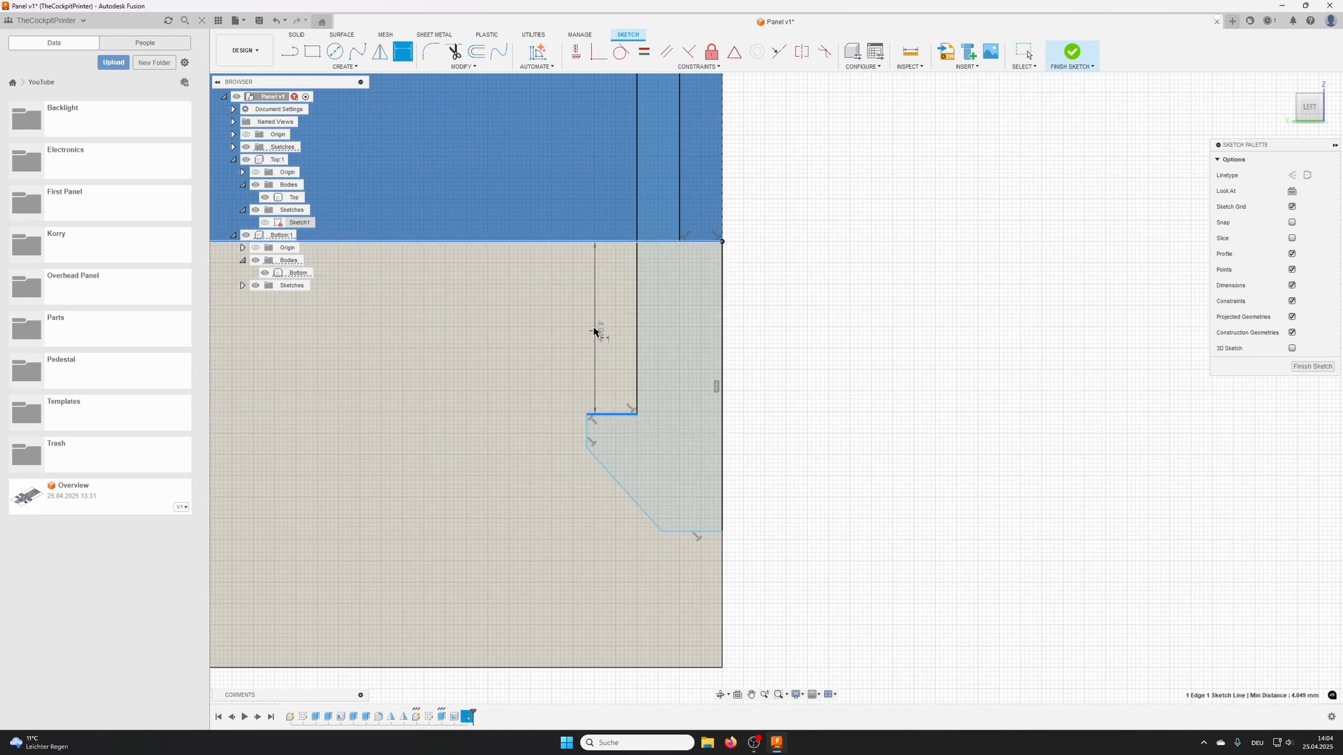
click(595, 323)
text(5)
key(Return)
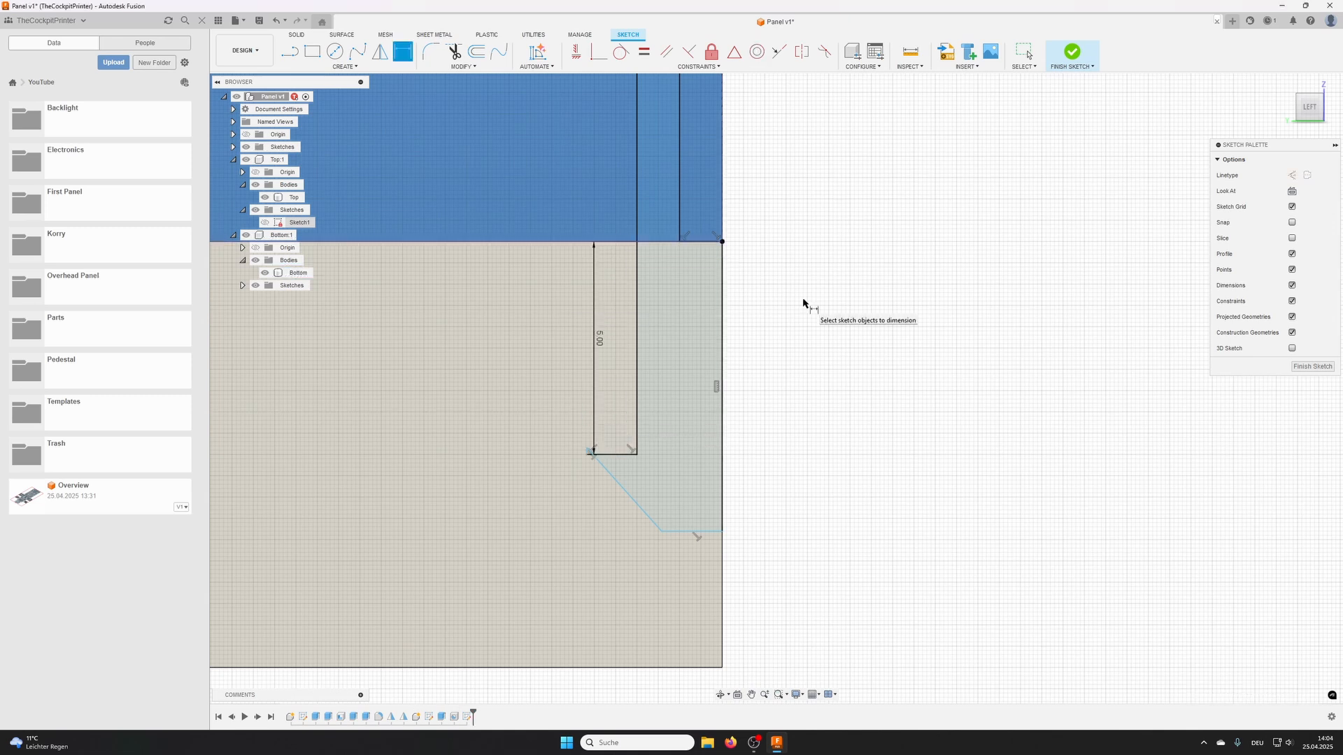
- Move the inverted lower endpoint of the hook's short vertical side below the ledge to restore the hook shape
scroll(589, 465, up, 3)
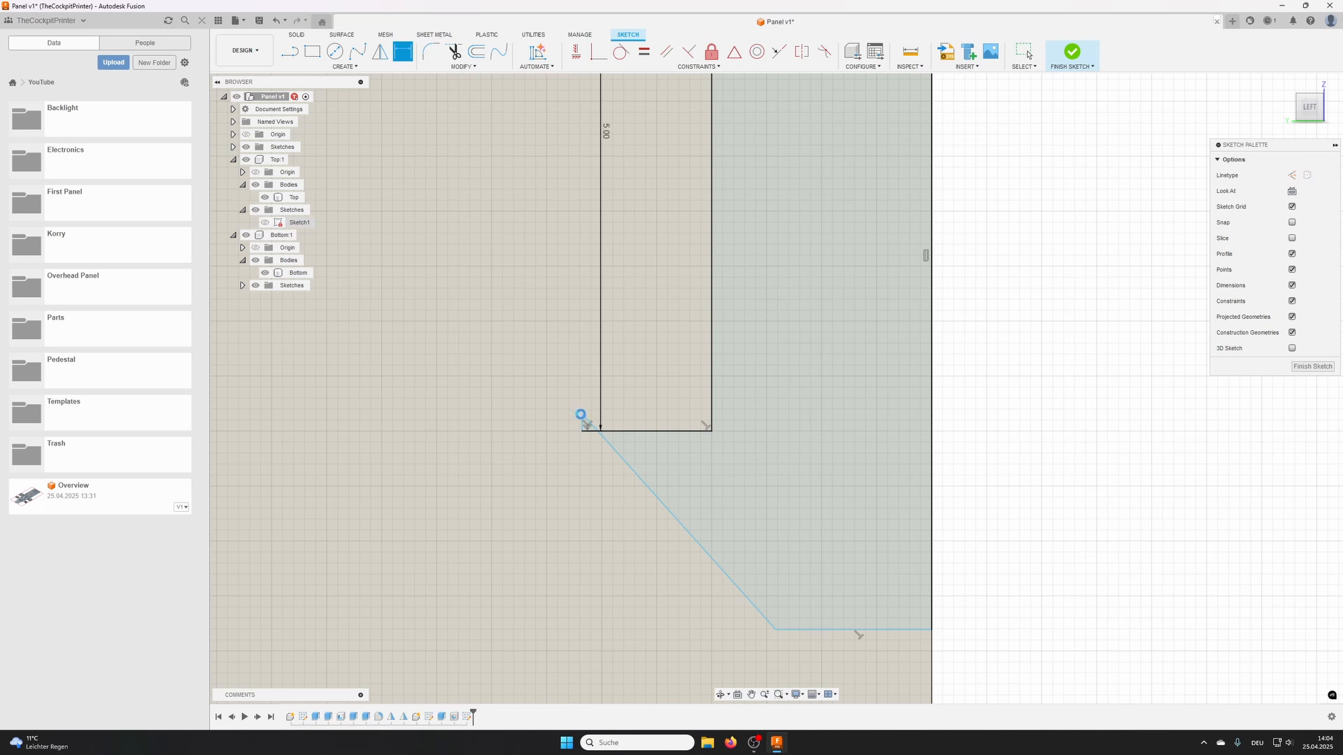
key(Escape)
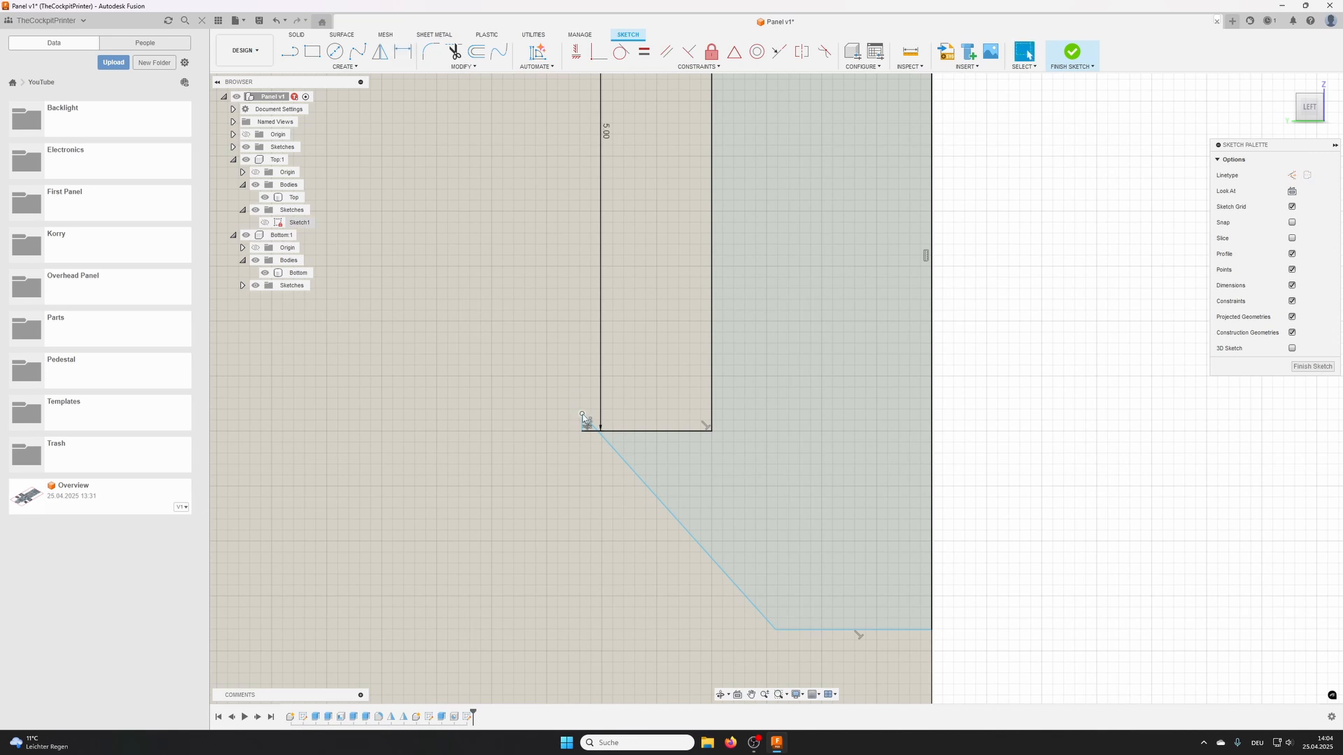
drag(582, 414, 572, 501)
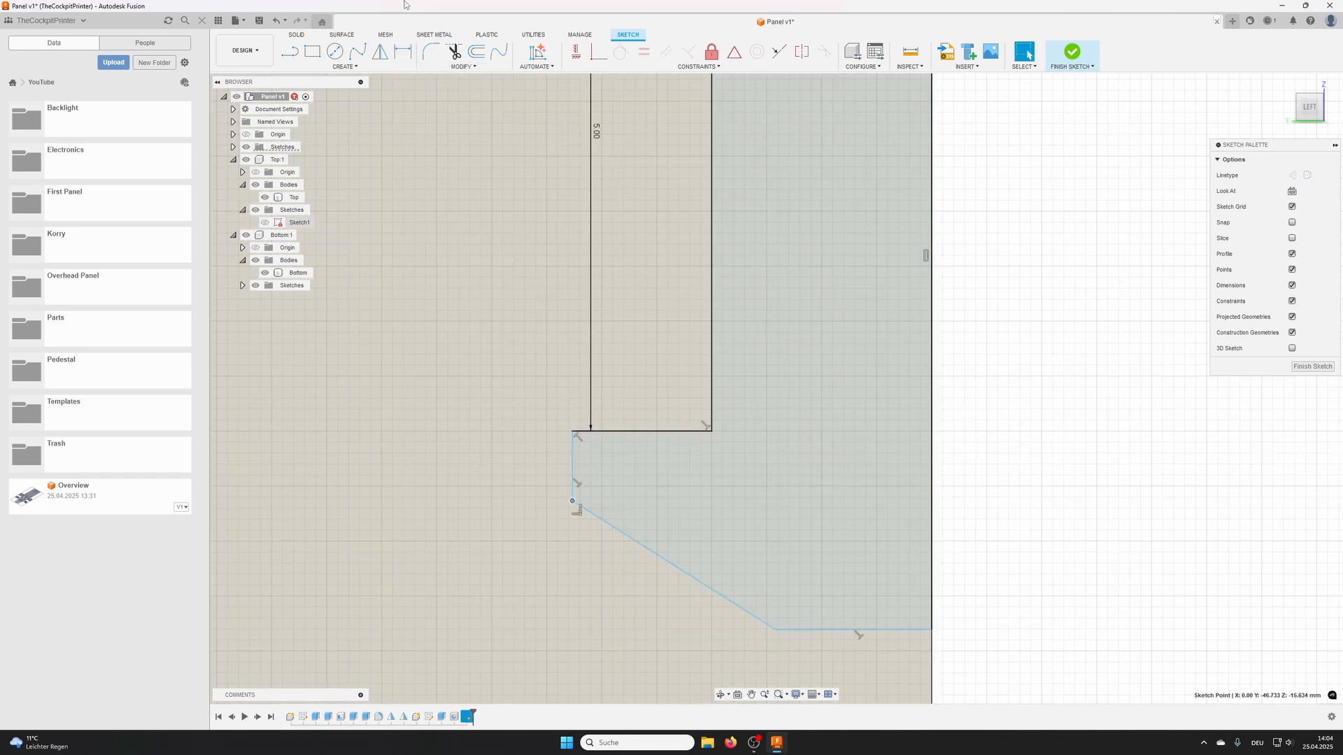
- Set the length of the hook's horizontal ledge to 1 mm
click(408, 55)
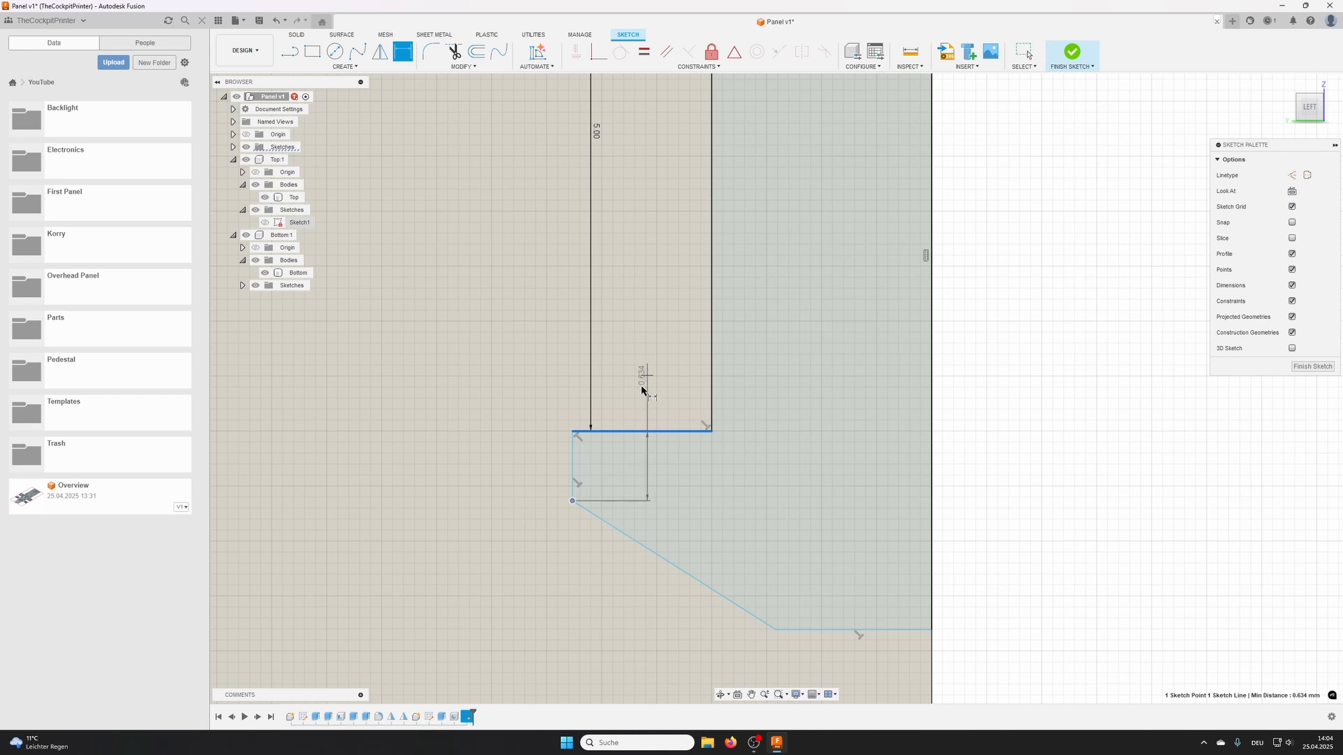
key(Escape)
click(403, 52)
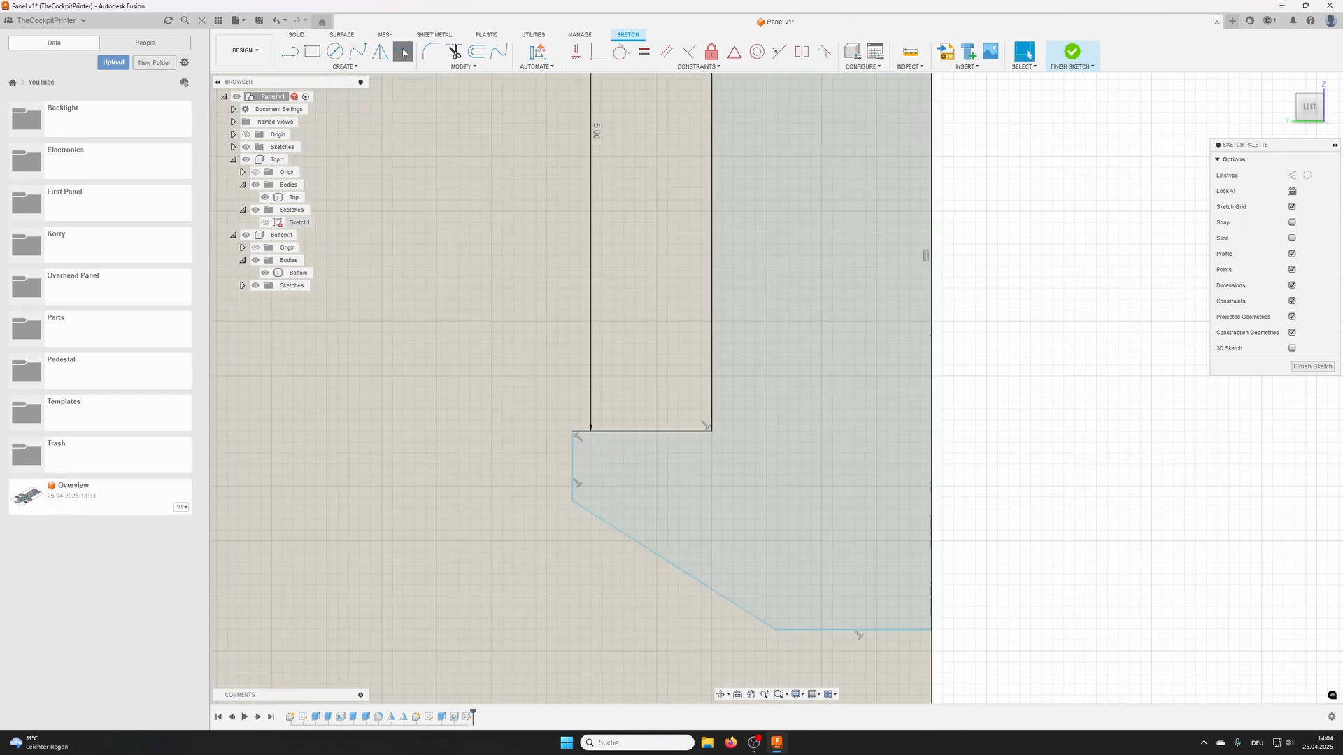
click(639, 431)
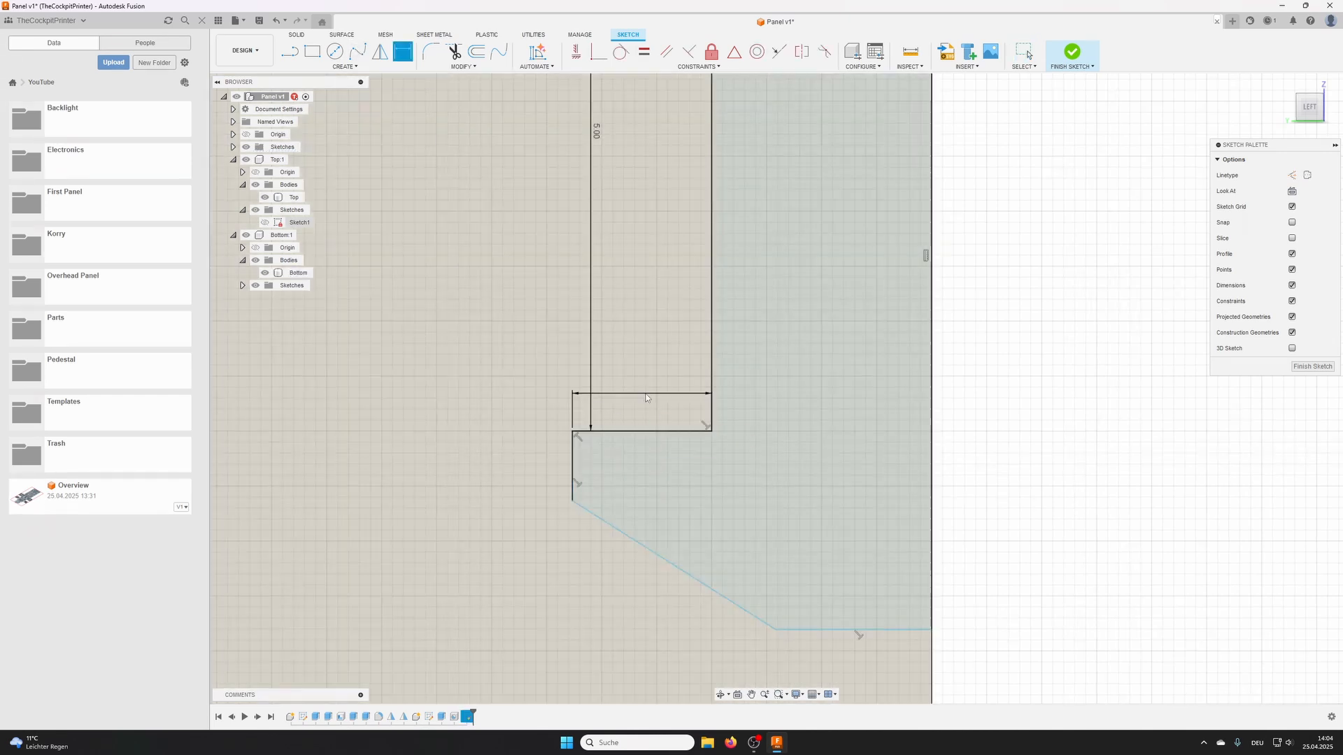
click(647, 394)
text(1)
key(Return)
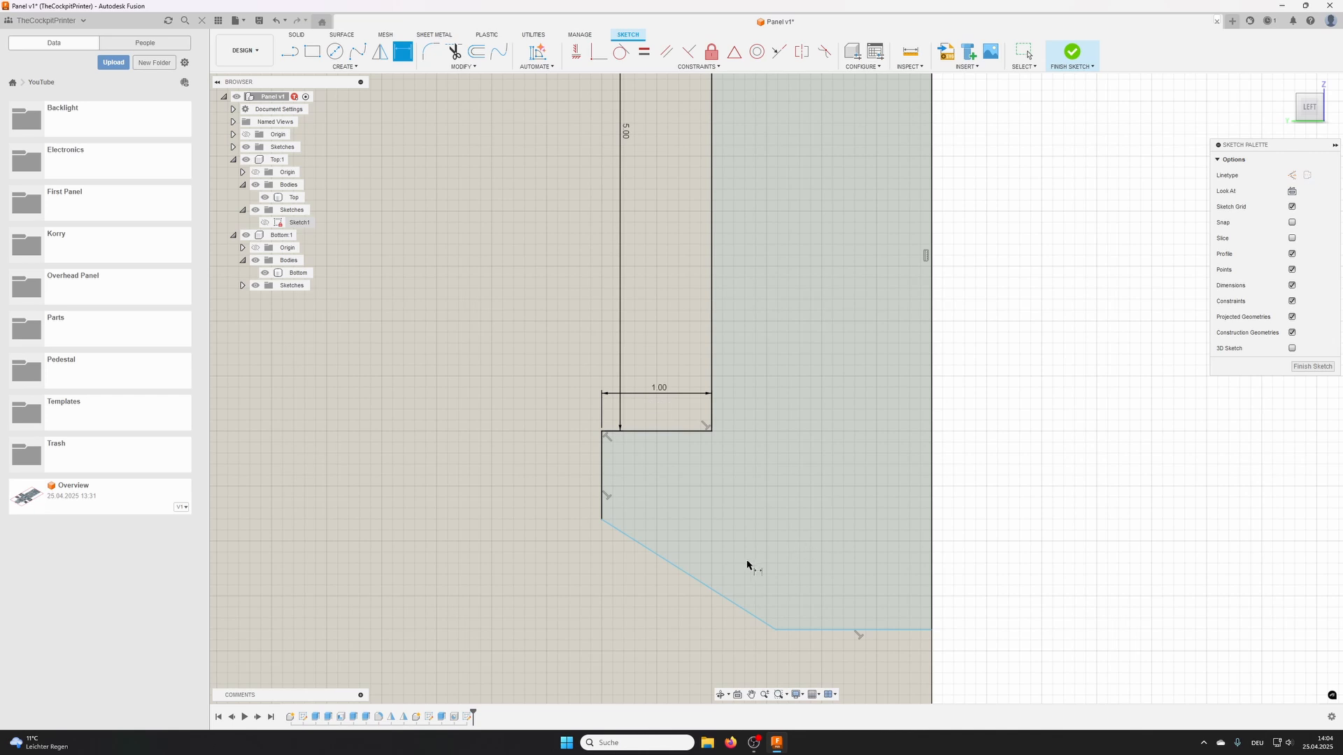
- Dimension the hook's total height from ledge to lower line as 2 mm and its short vertical side as 1 mm
click(685, 432)
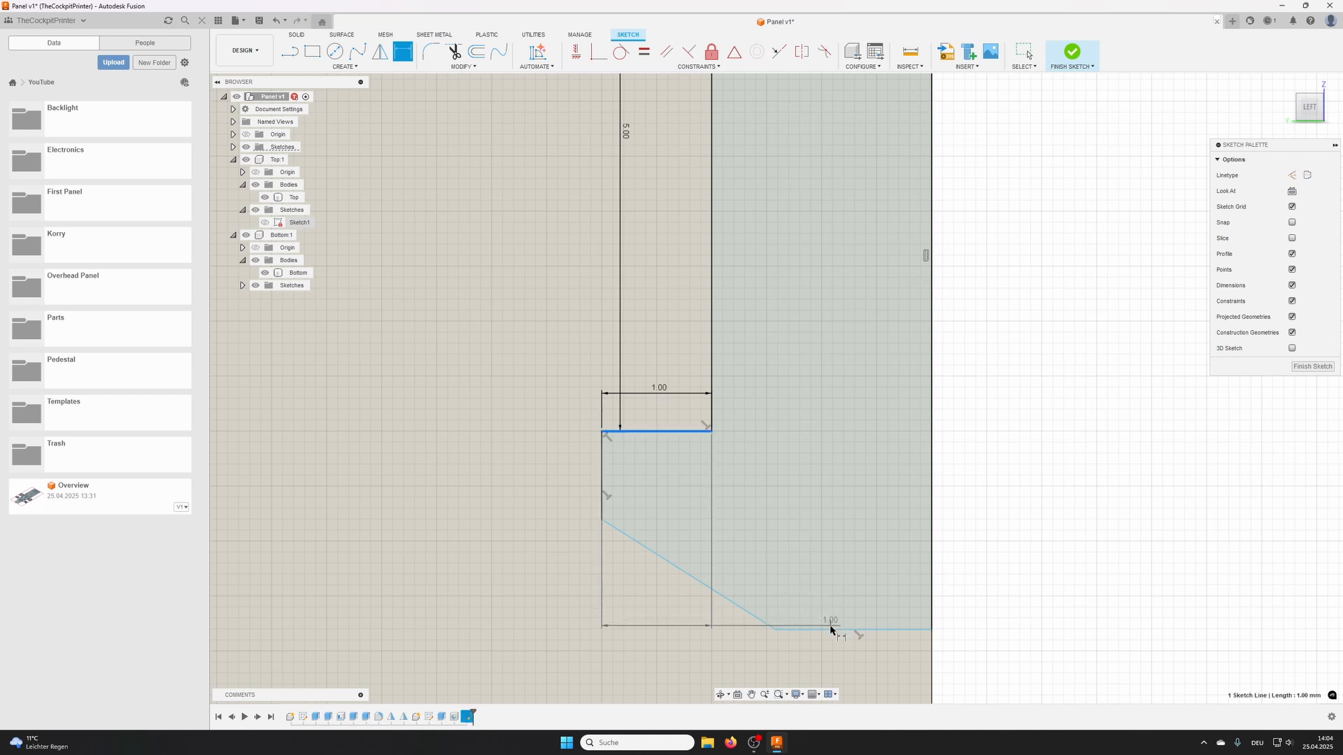
click(834, 629)
click(1005, 493)
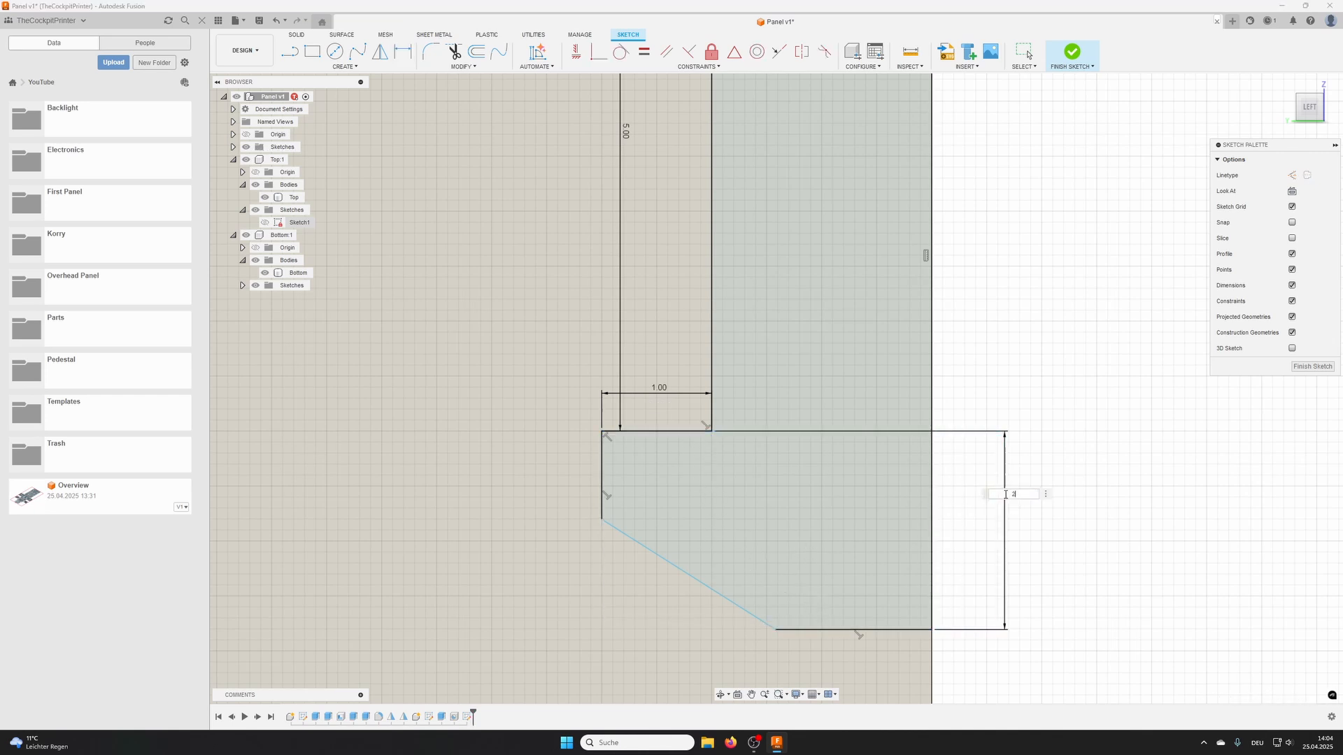
key(Return)
click(602, 489)
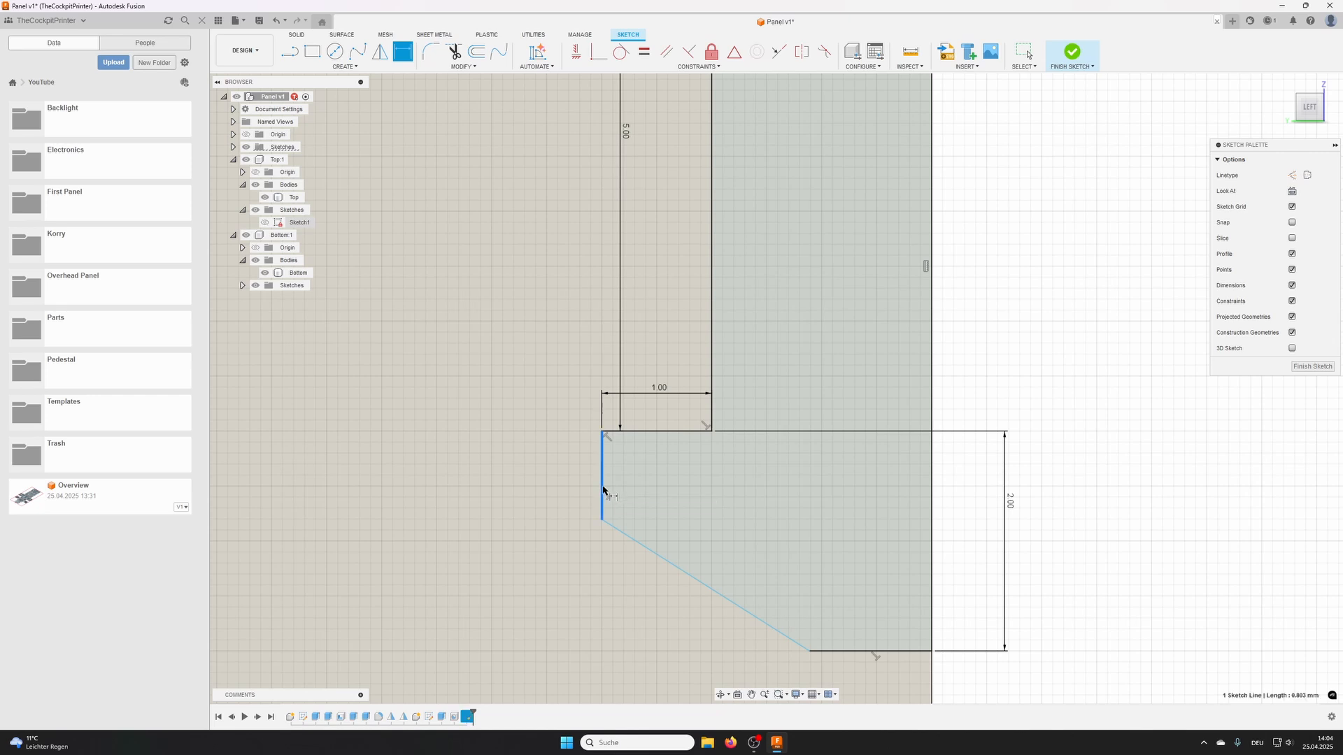
click(552, 472)
text(1)
key(Return)
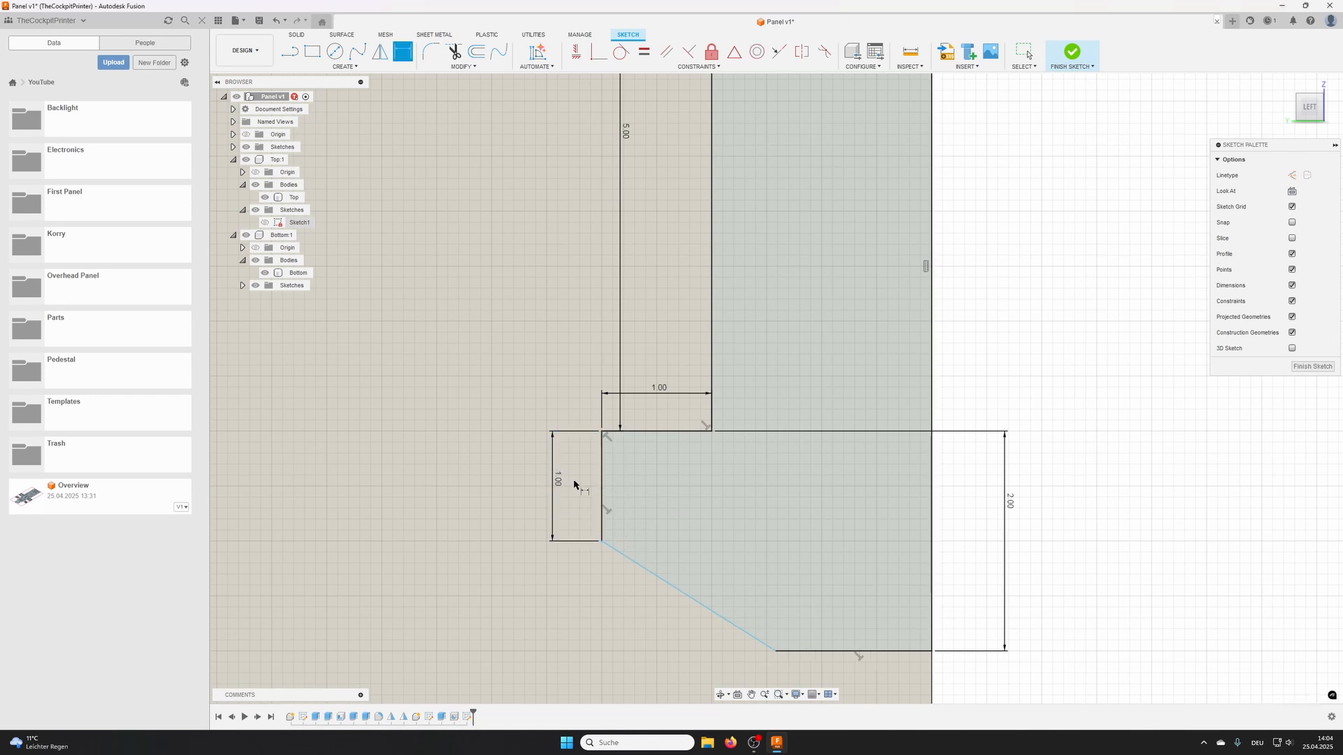
- Dimension the angle between the hook's short vertical side and its slanted side as 135°
click(602, 509)
click(632, 564)
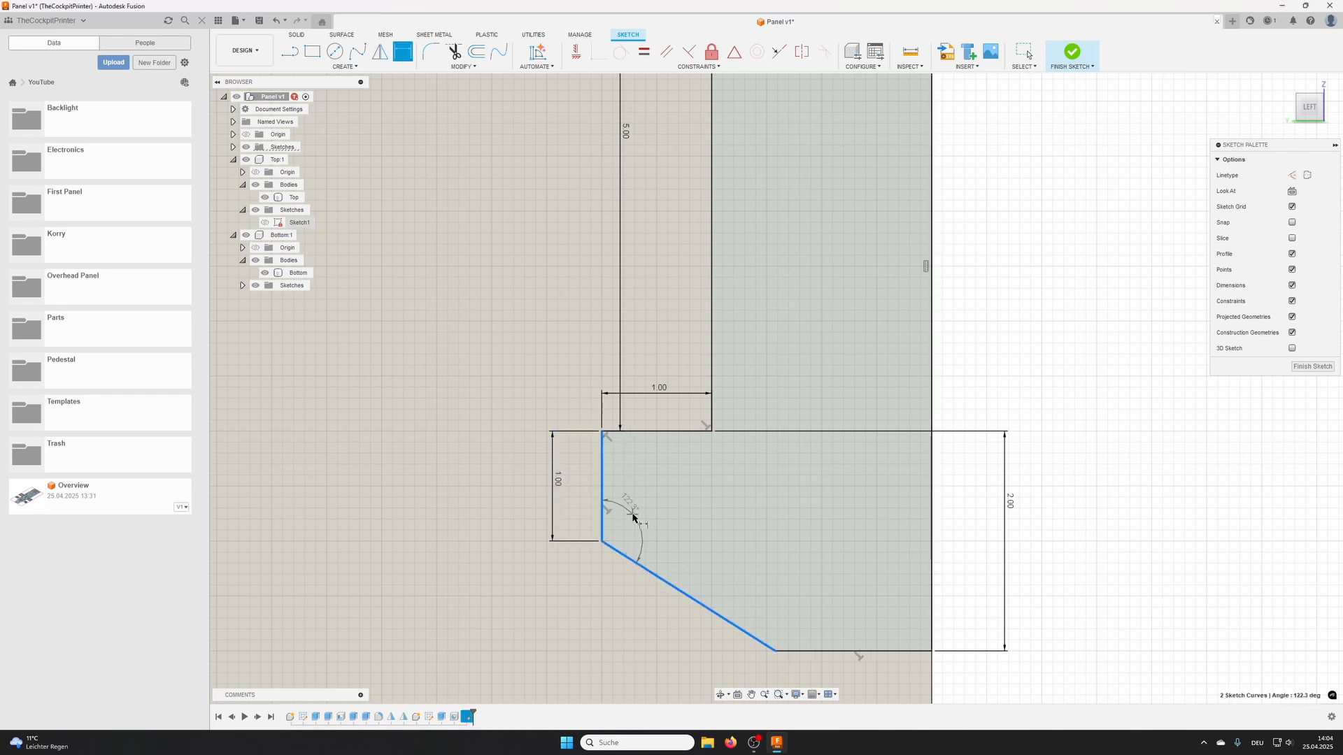
click(660, 507)
text(135)
key(Return)
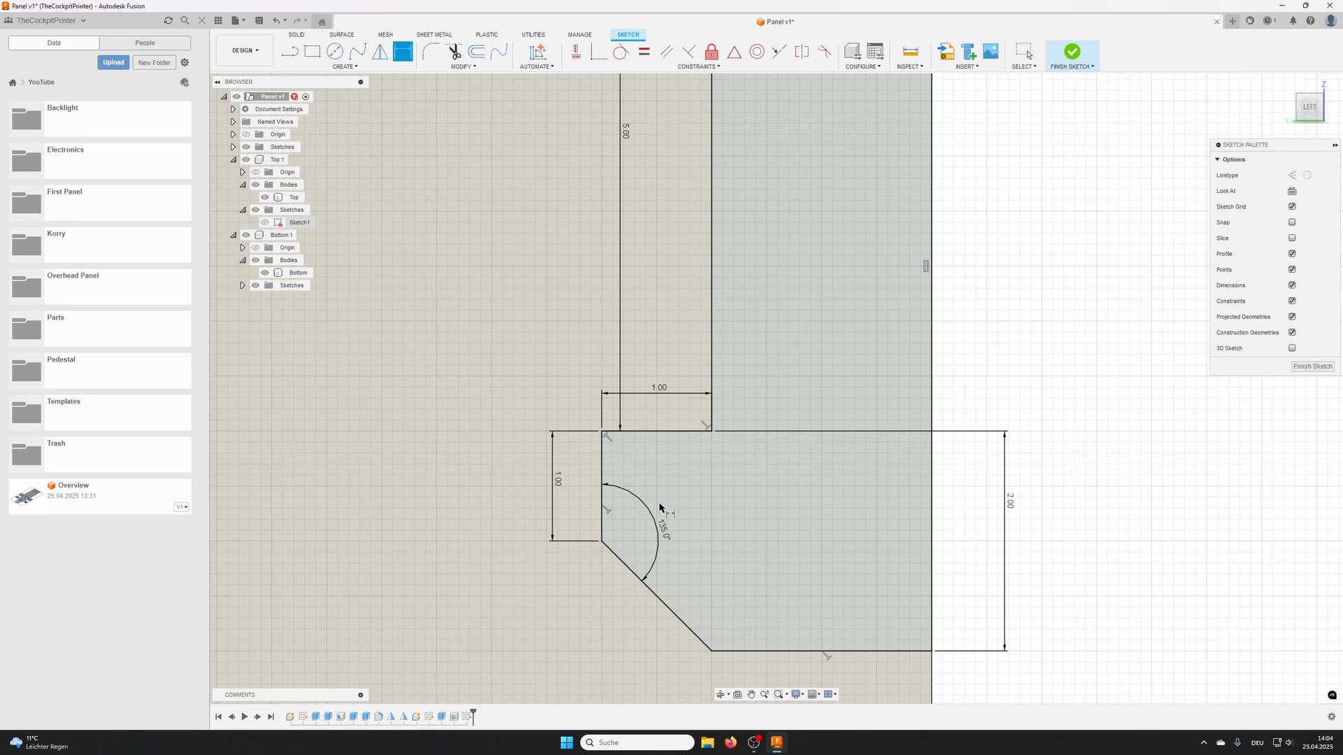
- Draw a vertical line from the inner clip line's end at the Top/Bottom boundary to the hook's lower line, and finish the sketch
scroll(660, 505, down, 3)
scroll(724, 285, down, 2)
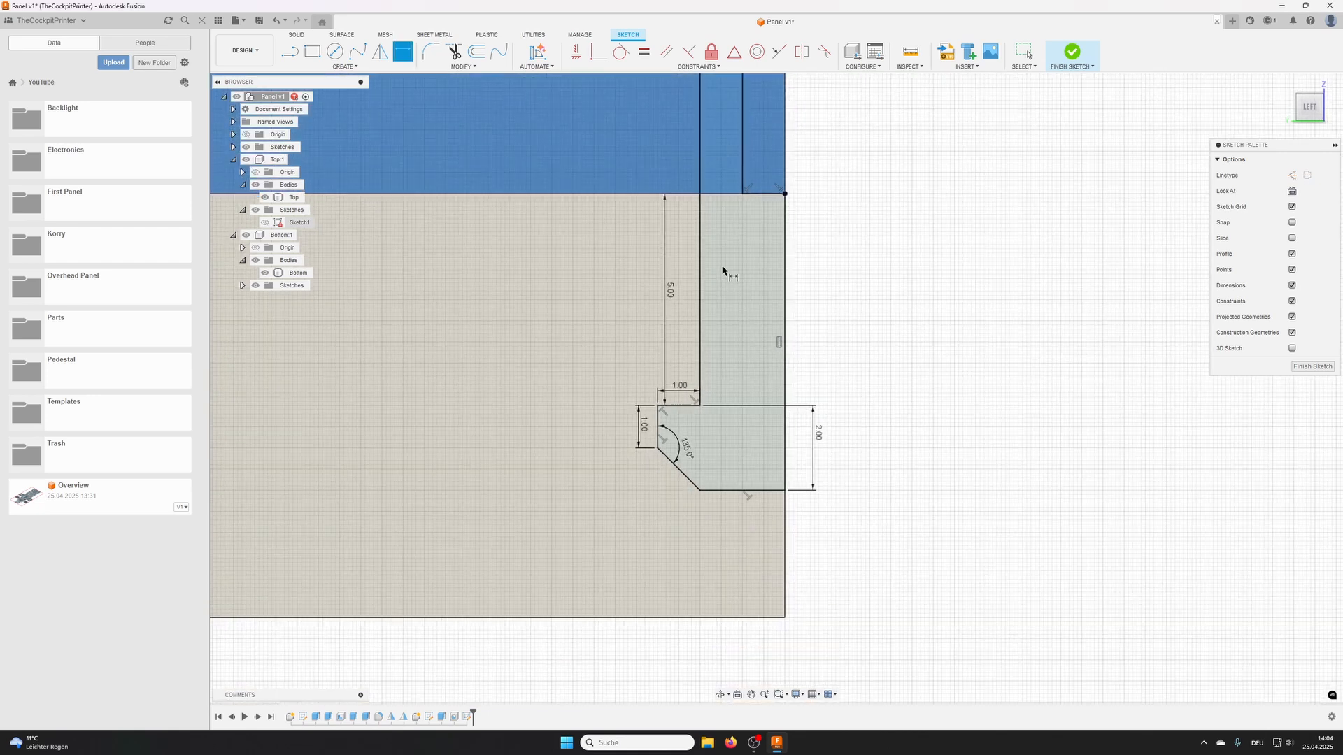
key(l)
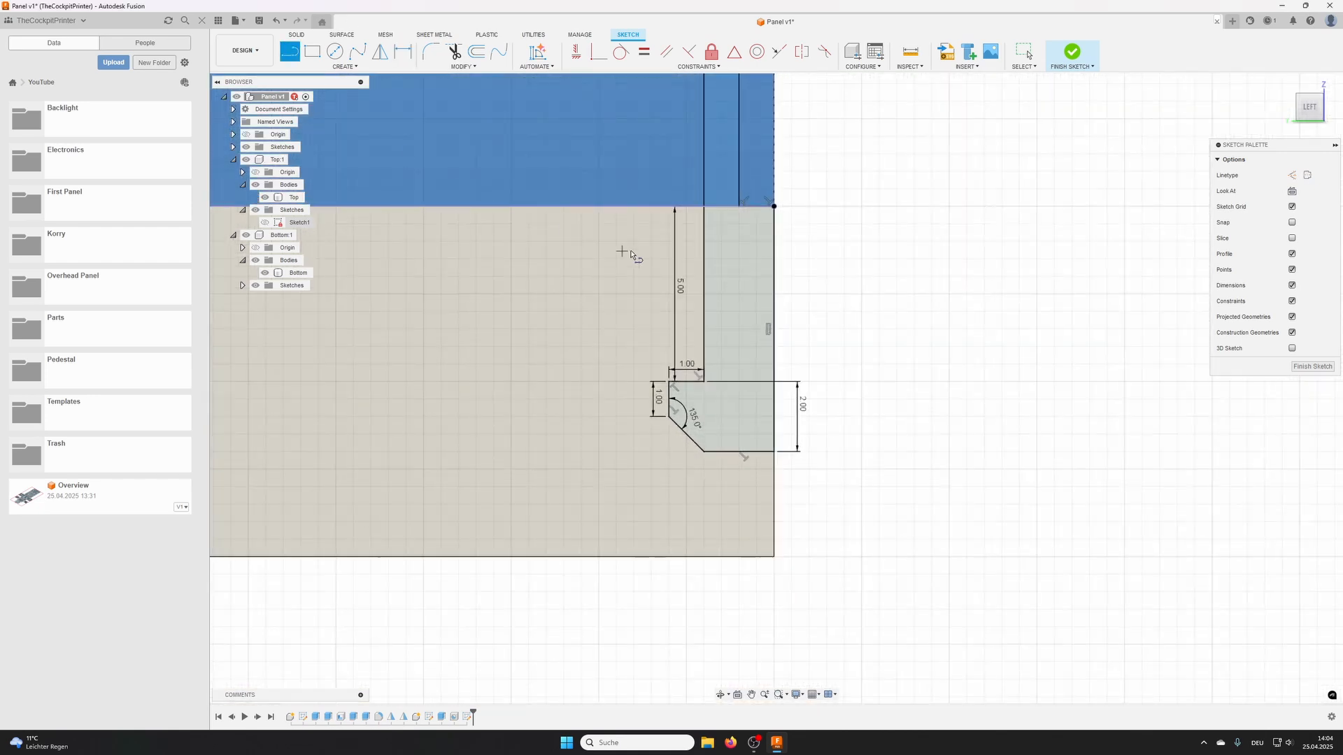
click(739, 206)
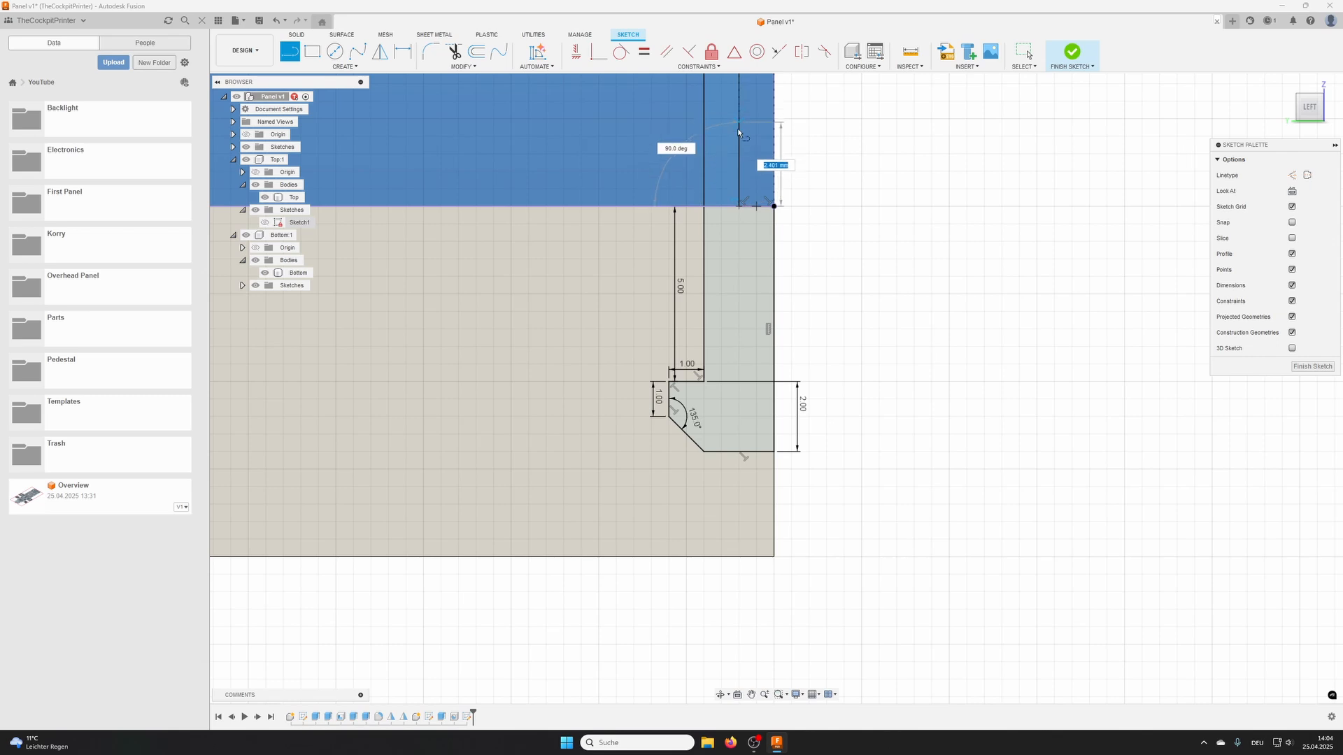
double_click(739, 451)
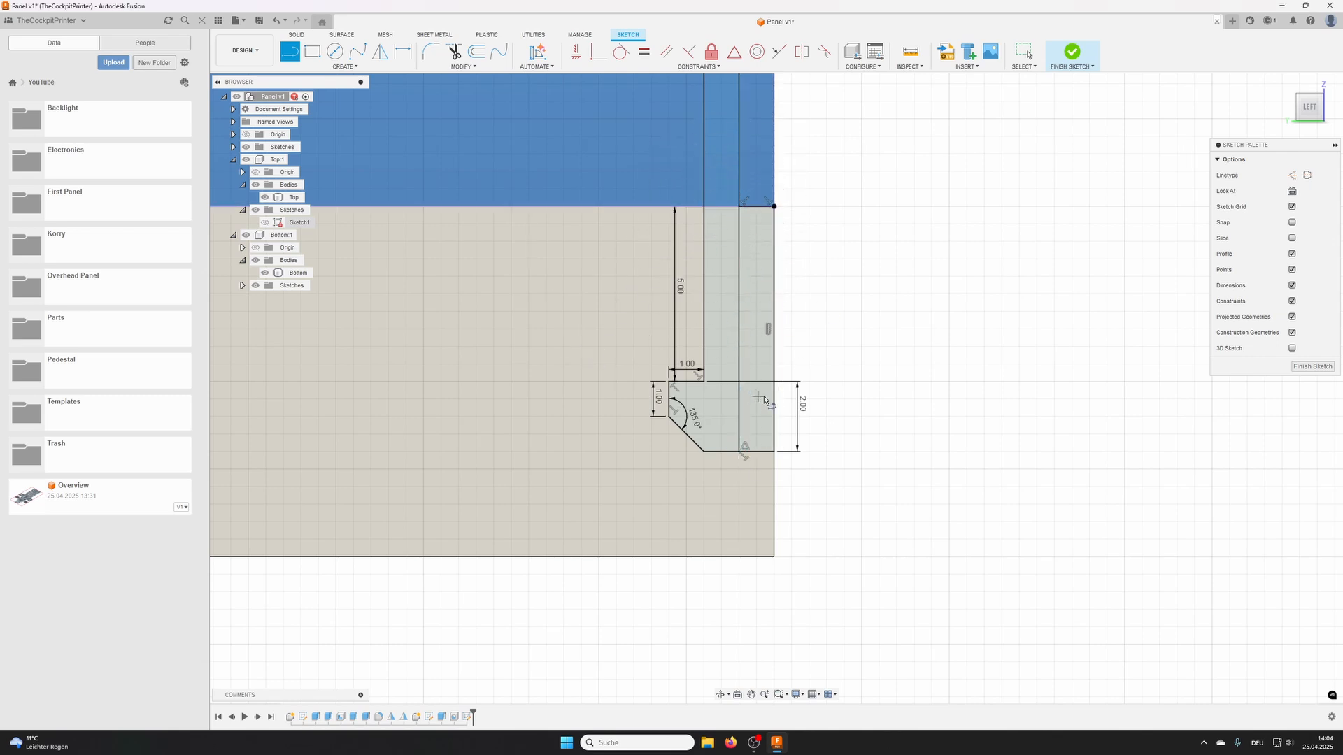
key(Escape)
middle_drag(839, 290, 819, 372)
key(l)
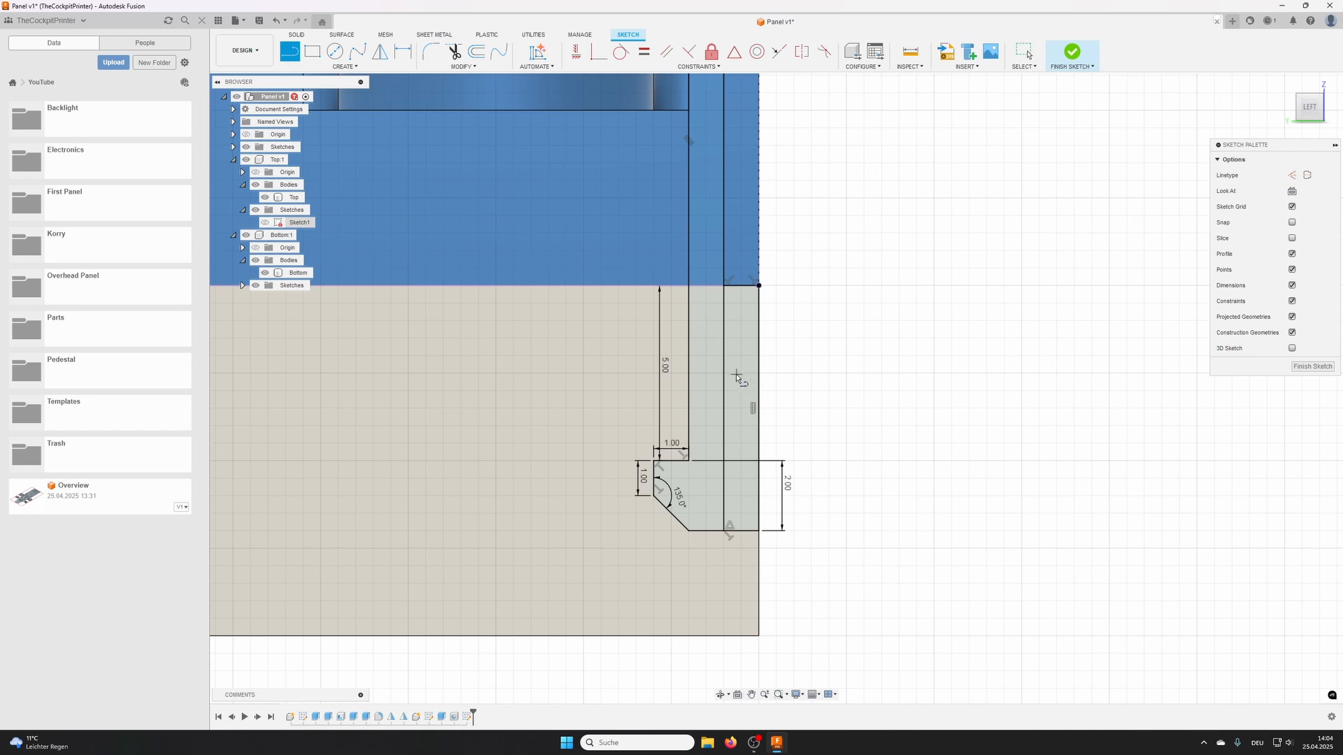
scroll(780, 356, down, 2)
middle_drag(780, 357, 728, 419)
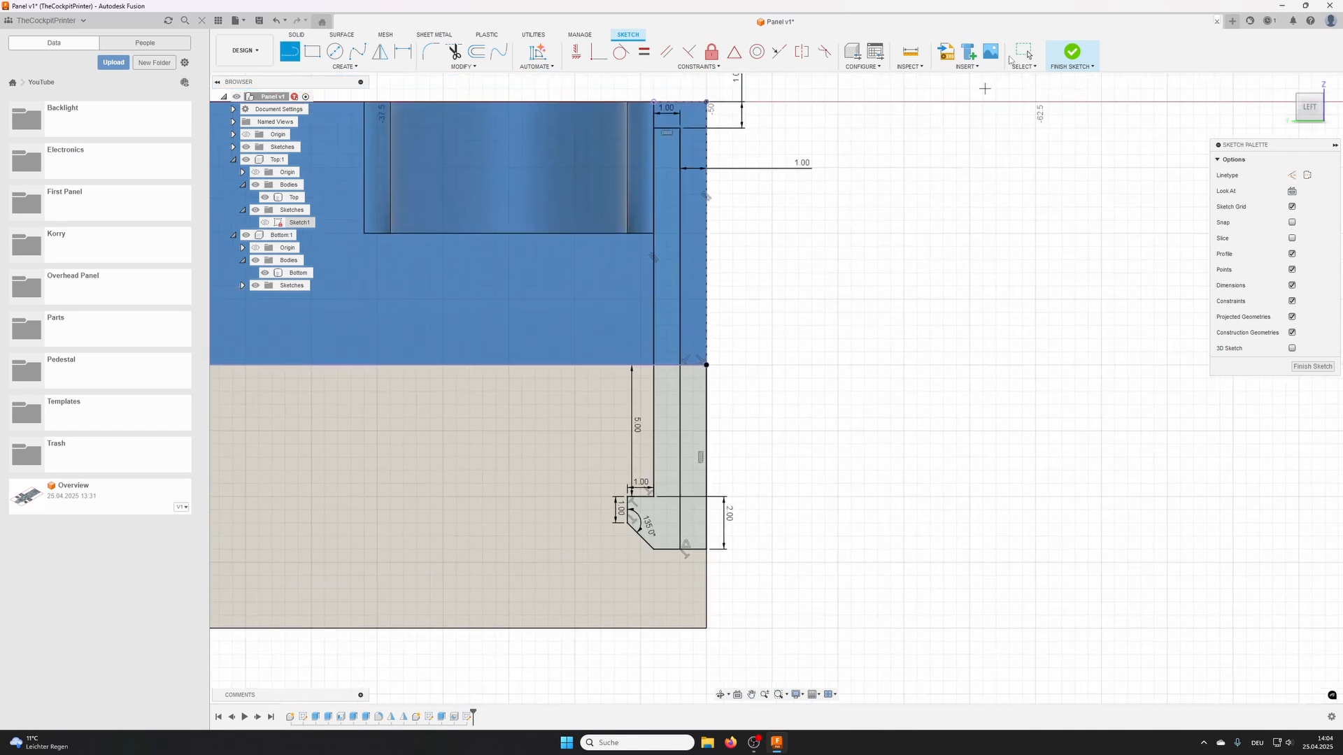
click(1073, 53)
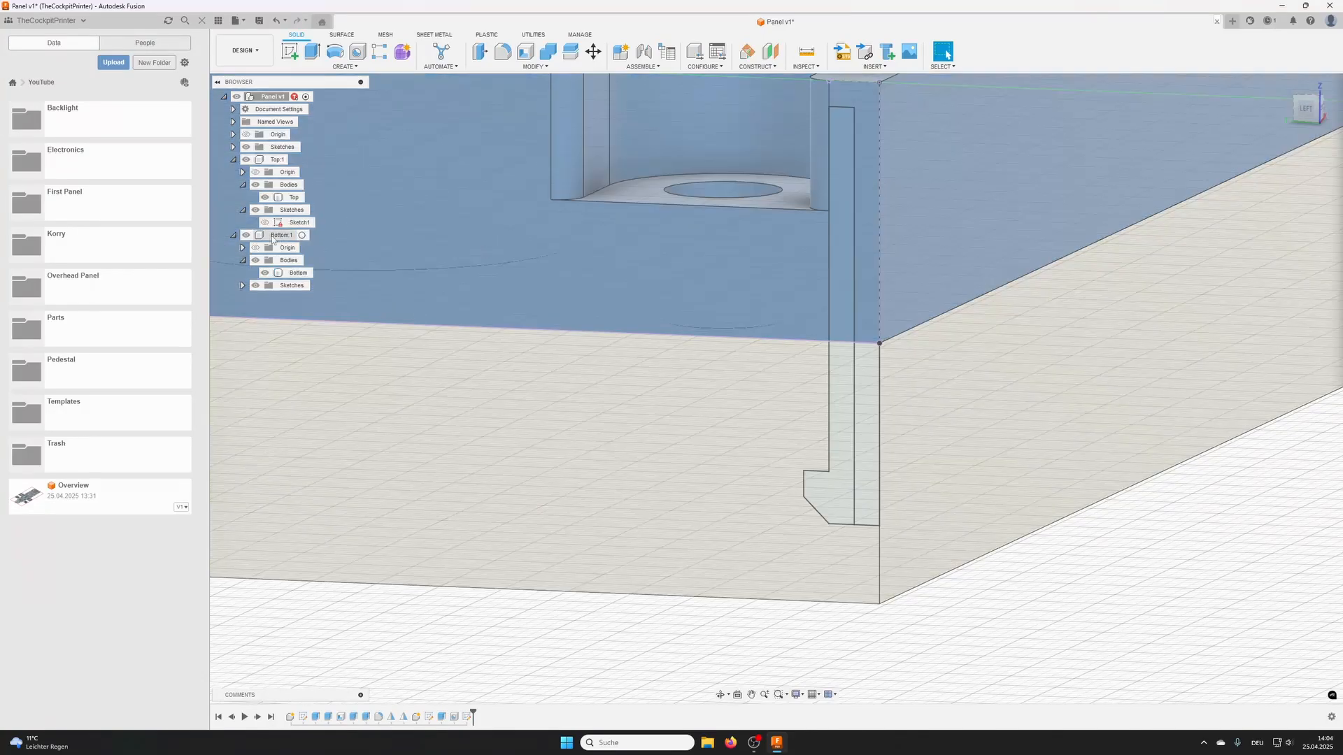
- Activate the Bottom component for editing
double_click(278, 235)
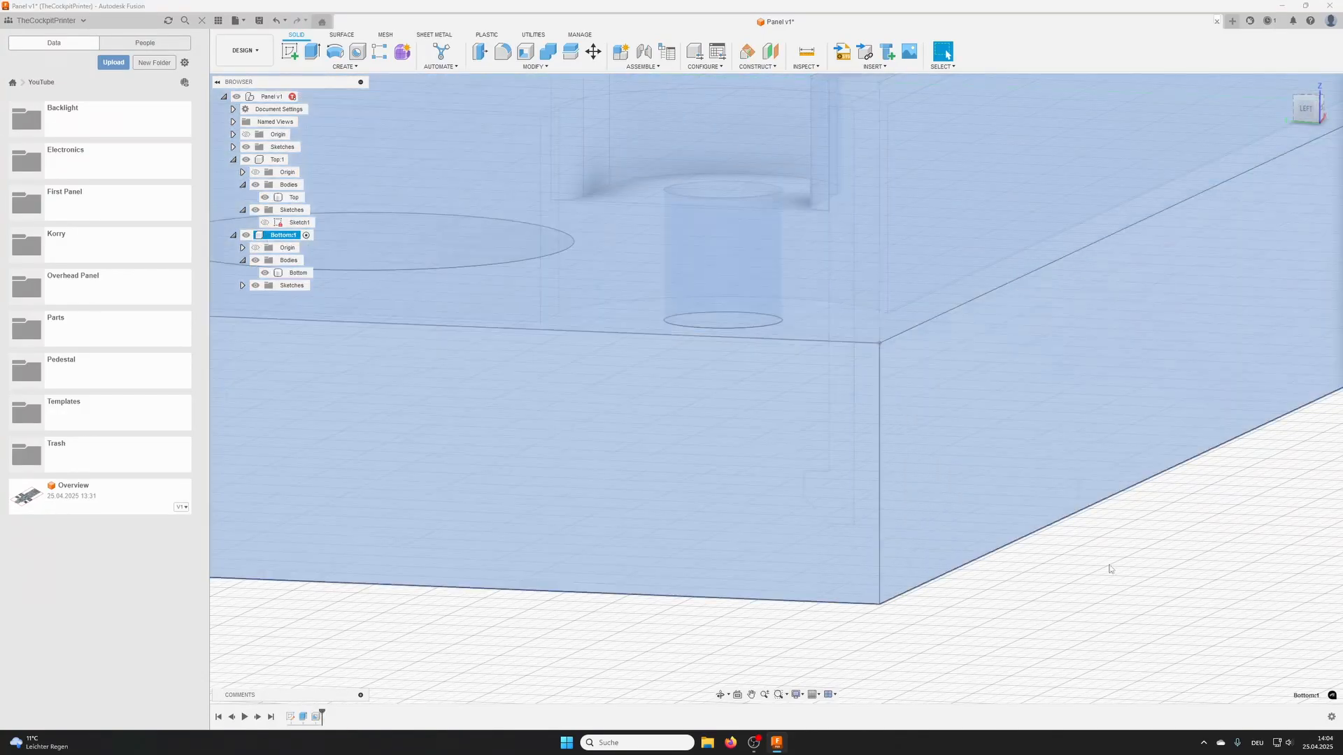
click(1111, 570)
scroll(1100, 585, down, 1)
middle_drag(1100, 585, 1027, 536)
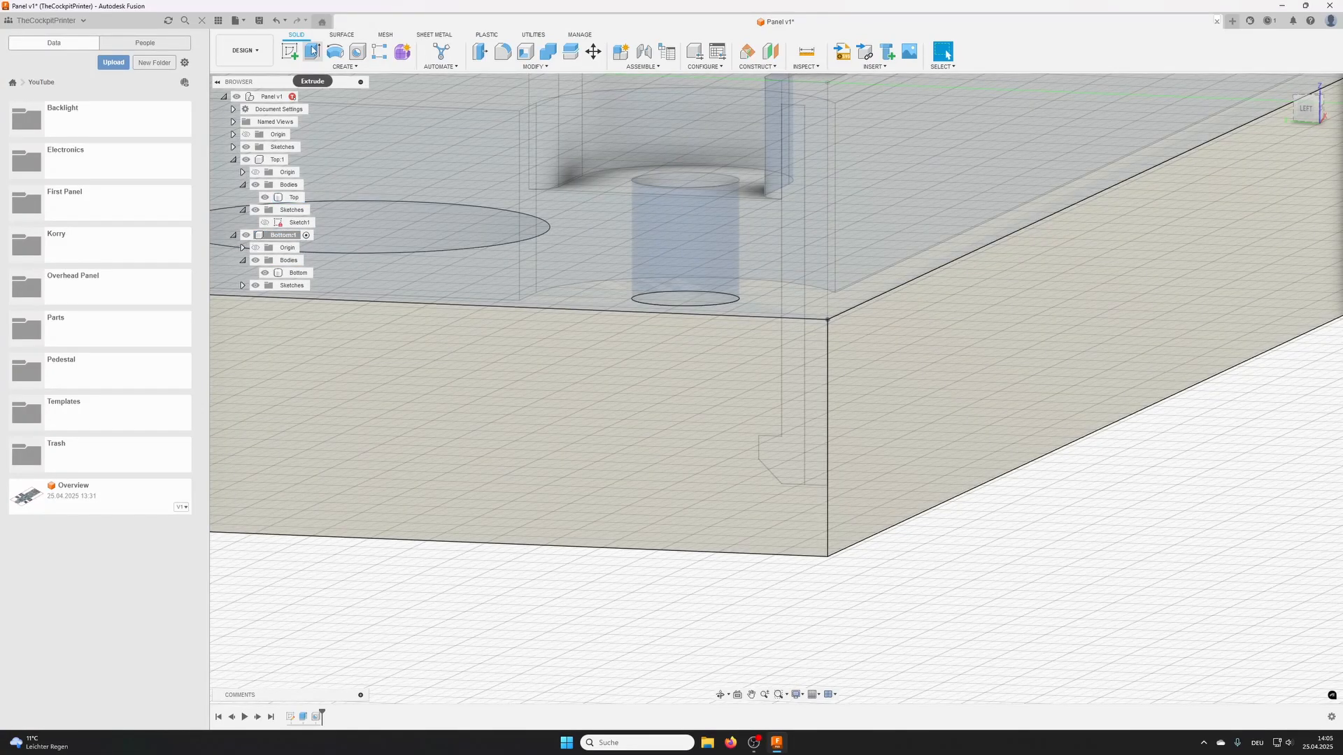
- Extrude both clip profile regions below the boundary as a Cut, starting at a 10 mm offset with a distance of 10 mm
click(313, 50)
click(798, 411)
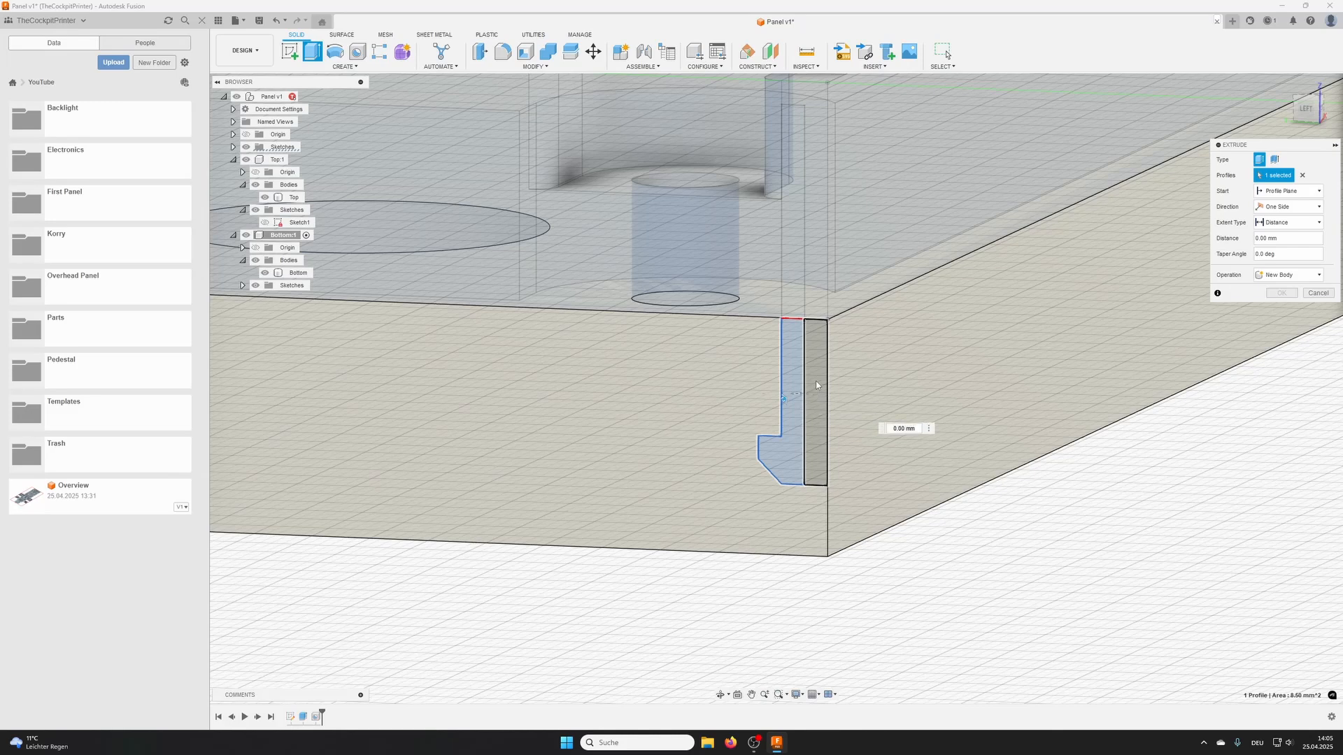
click(816, 385)
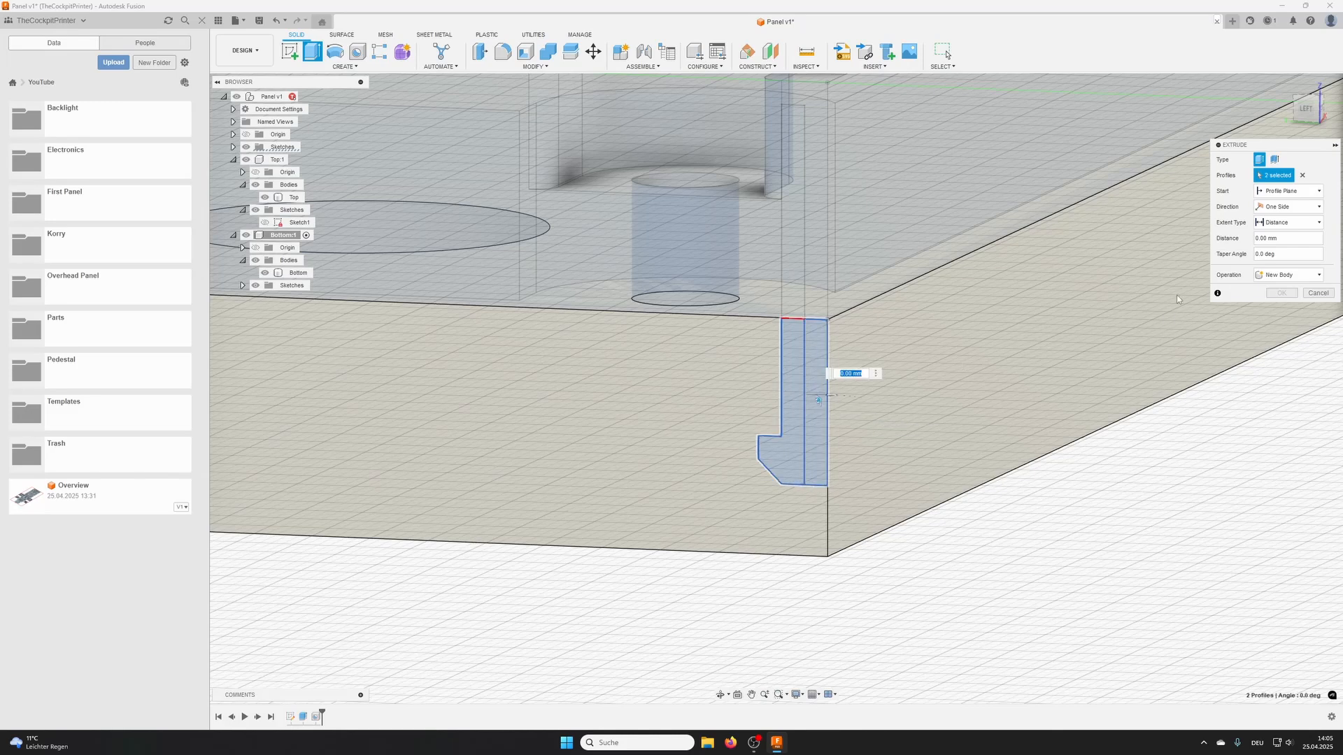
shift+middle_drag(1079, 329, 1053, 345)
scroll(1091, 328, down, 2)
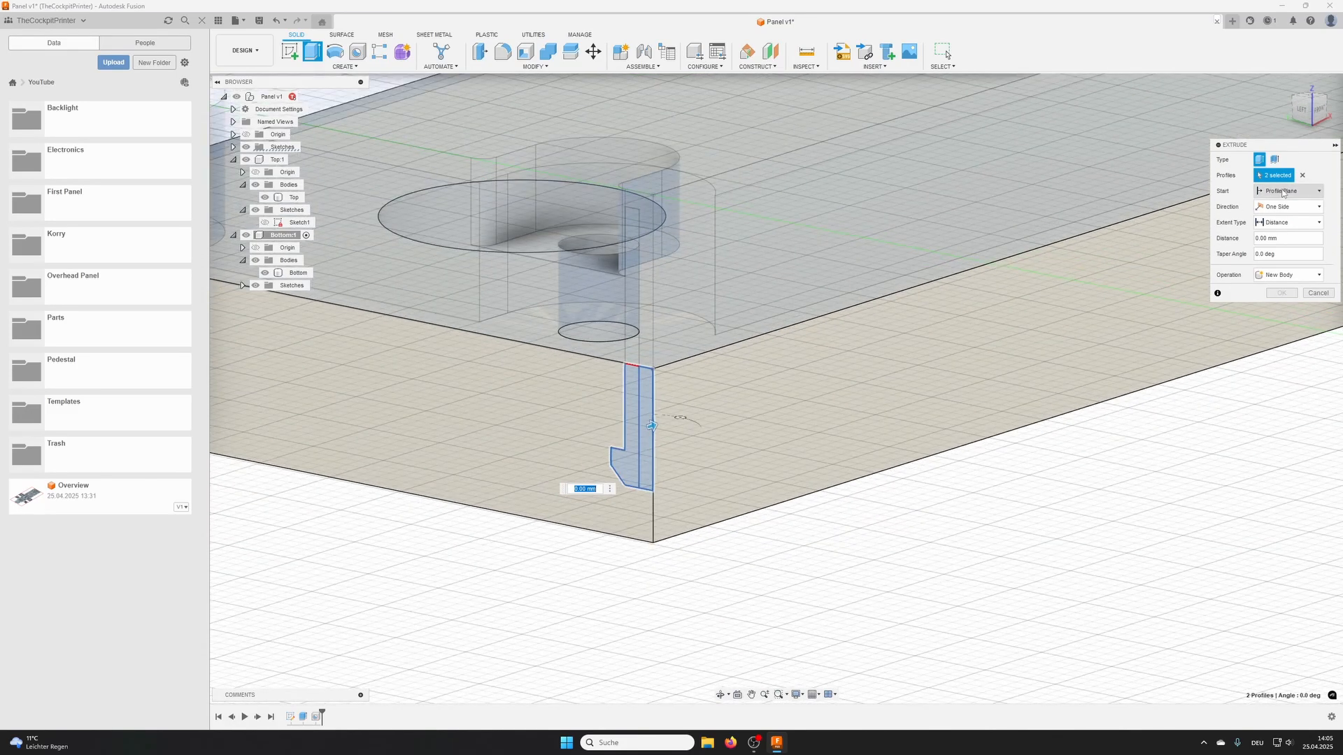
click(1284, 191)
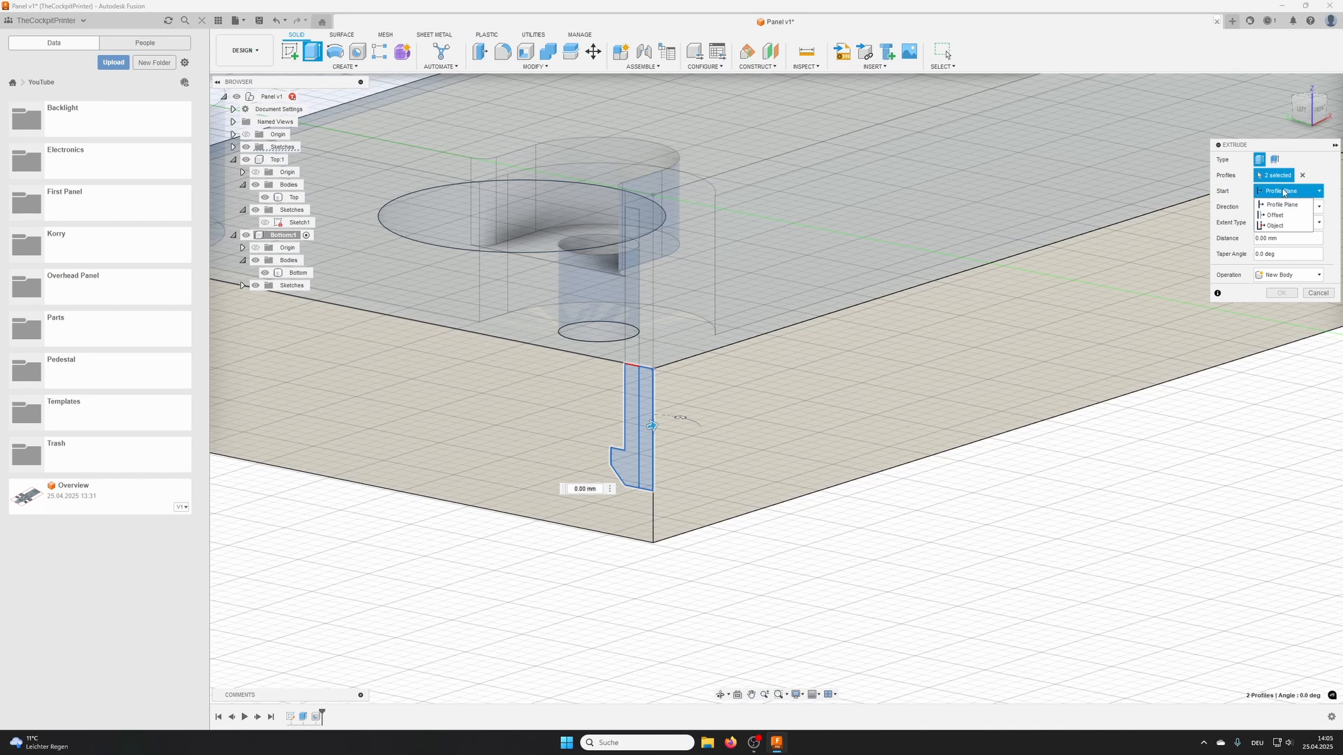
click(1275, 215)
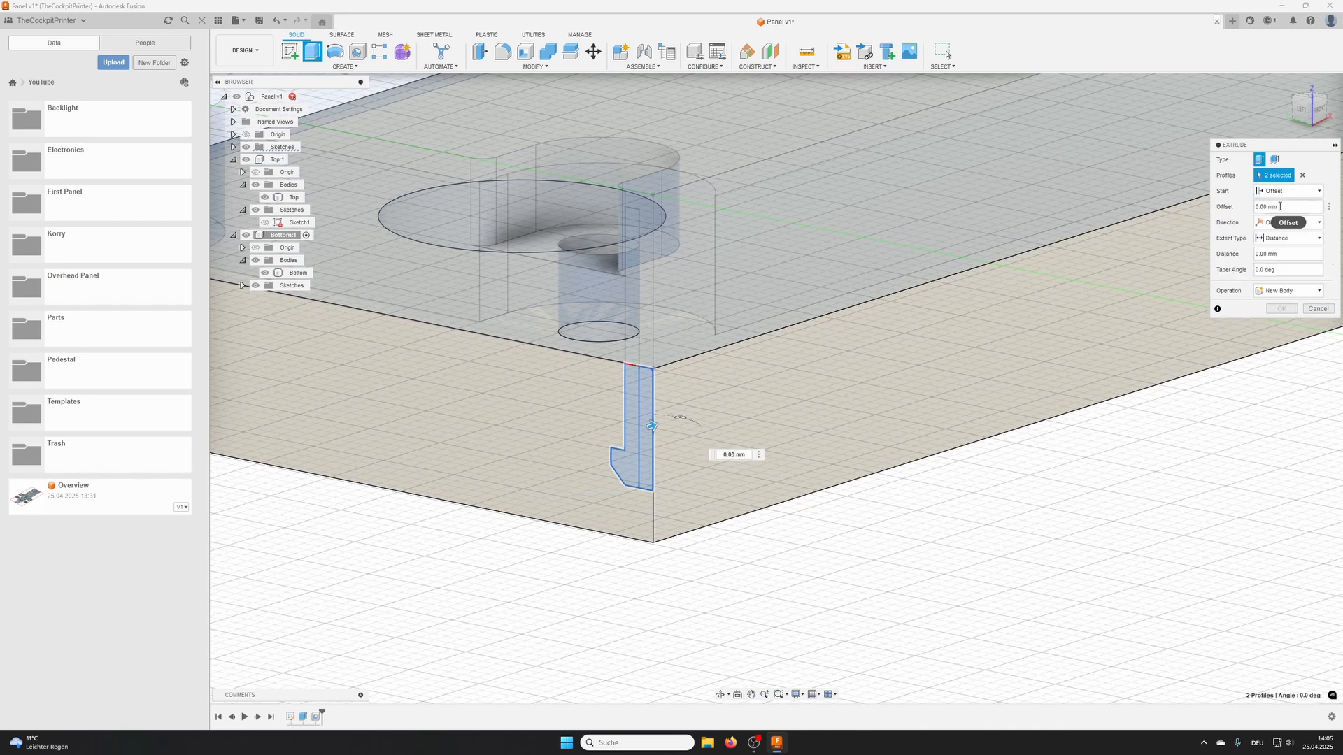
text(10)
click(1281, 259)
text(10)
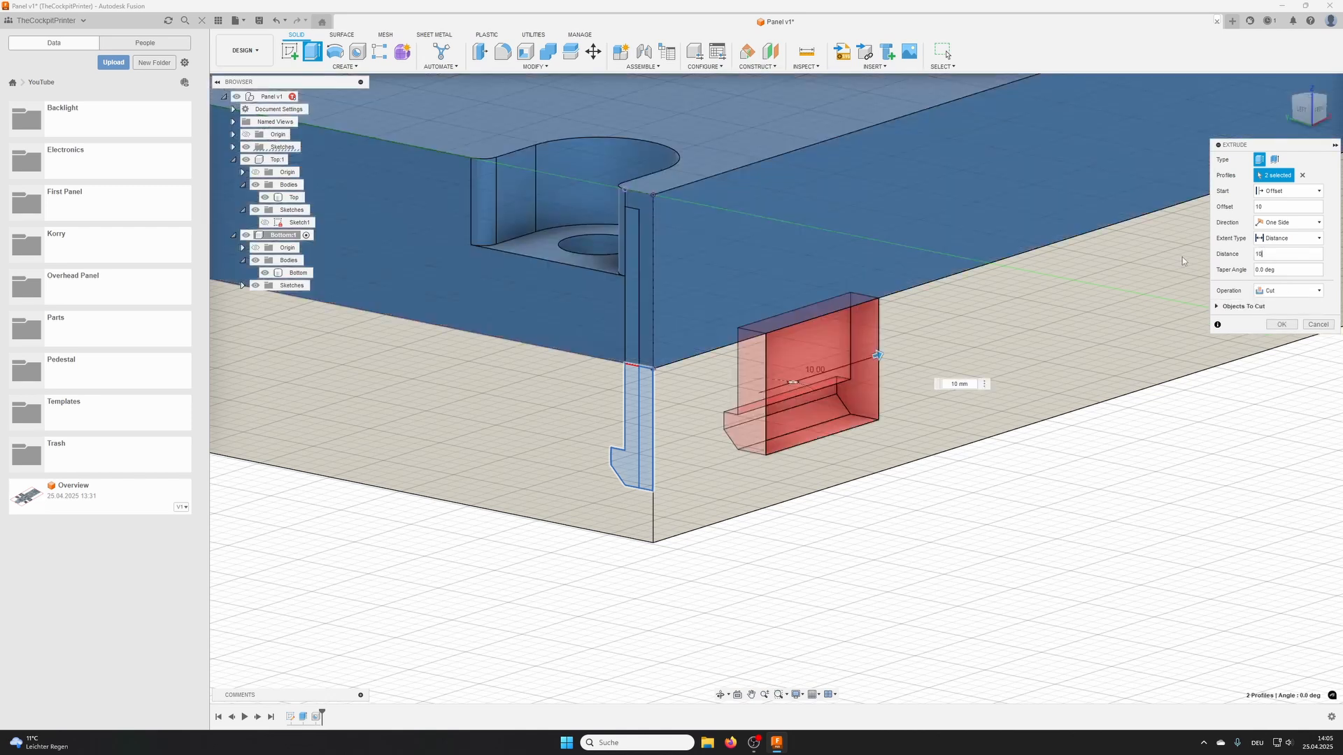
click(1282, 325)
- Start a Pattern on Path with object type Features and choose the clip pocket cut as its object
shift+middle_drag(1001, 368, 908, 396)
scroll(908, 396, down, 5)
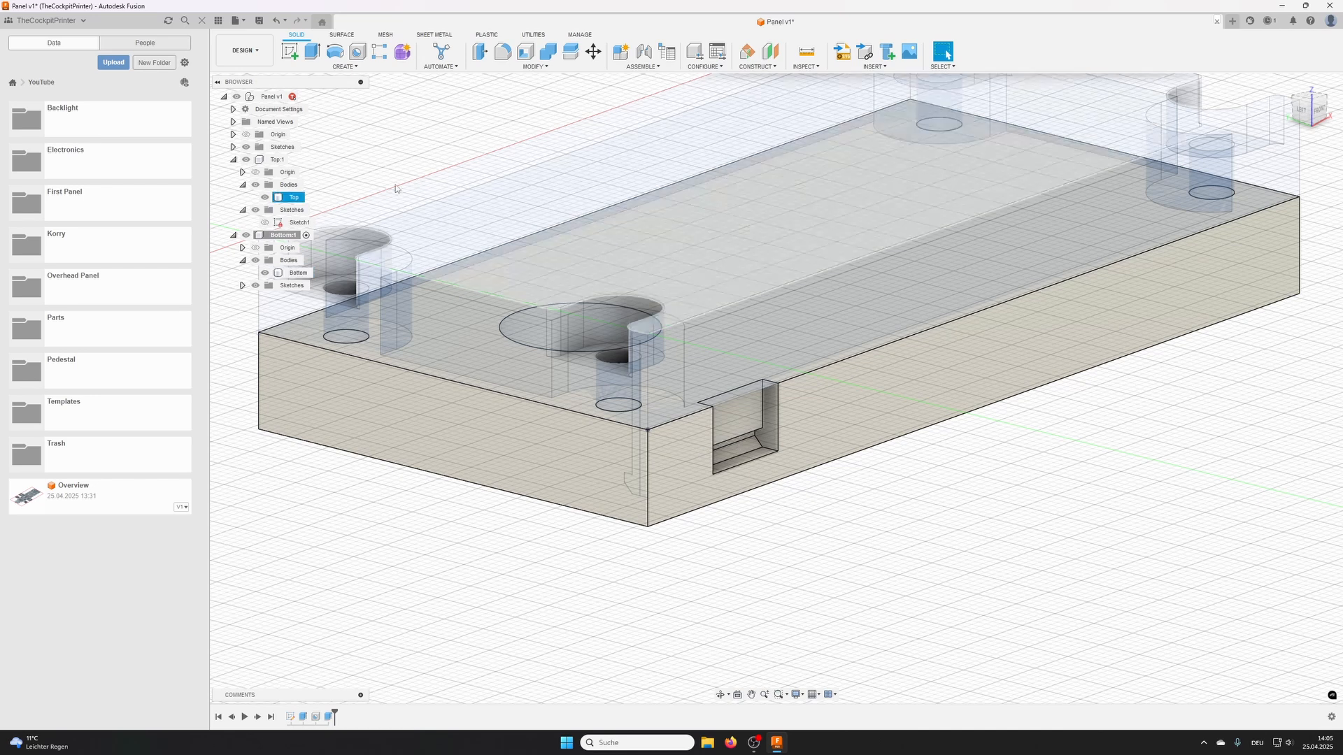
click(344, 68)
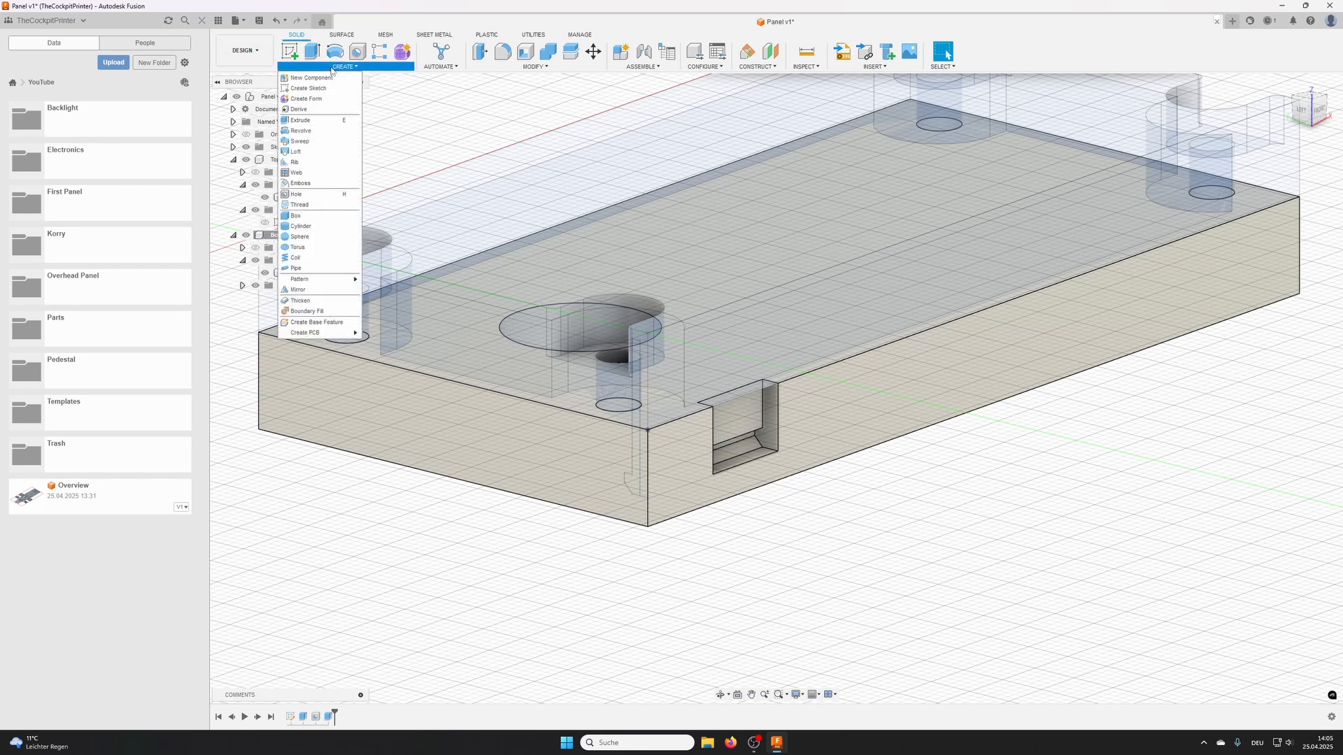
mouse_move(323, 281)
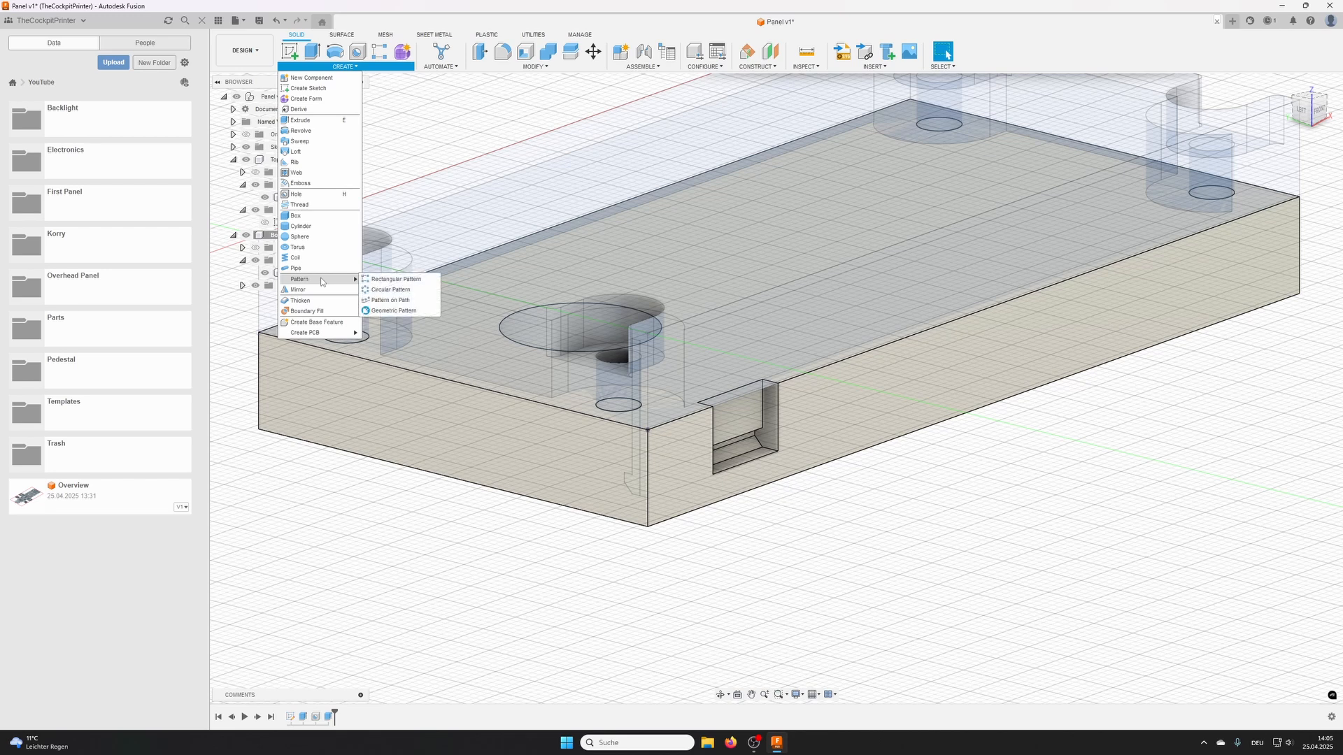
click(391, 300)
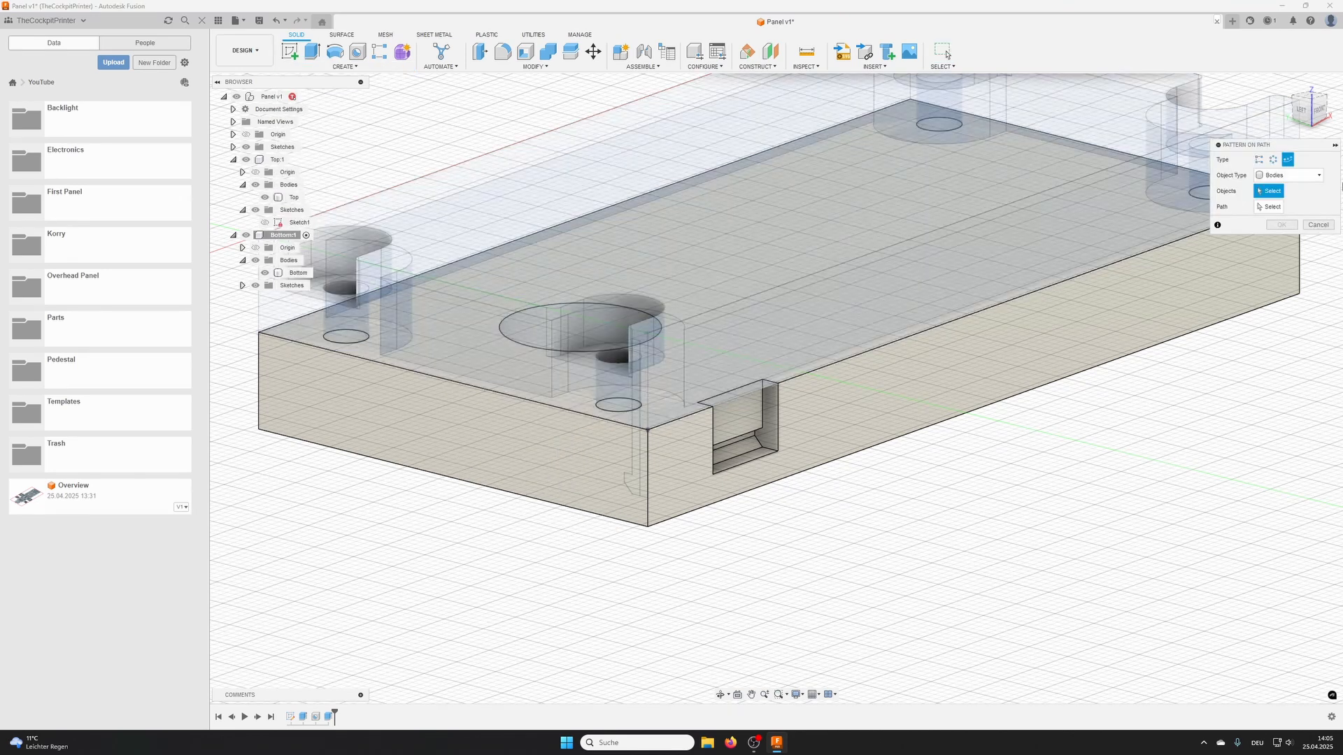
click(1273, 176)
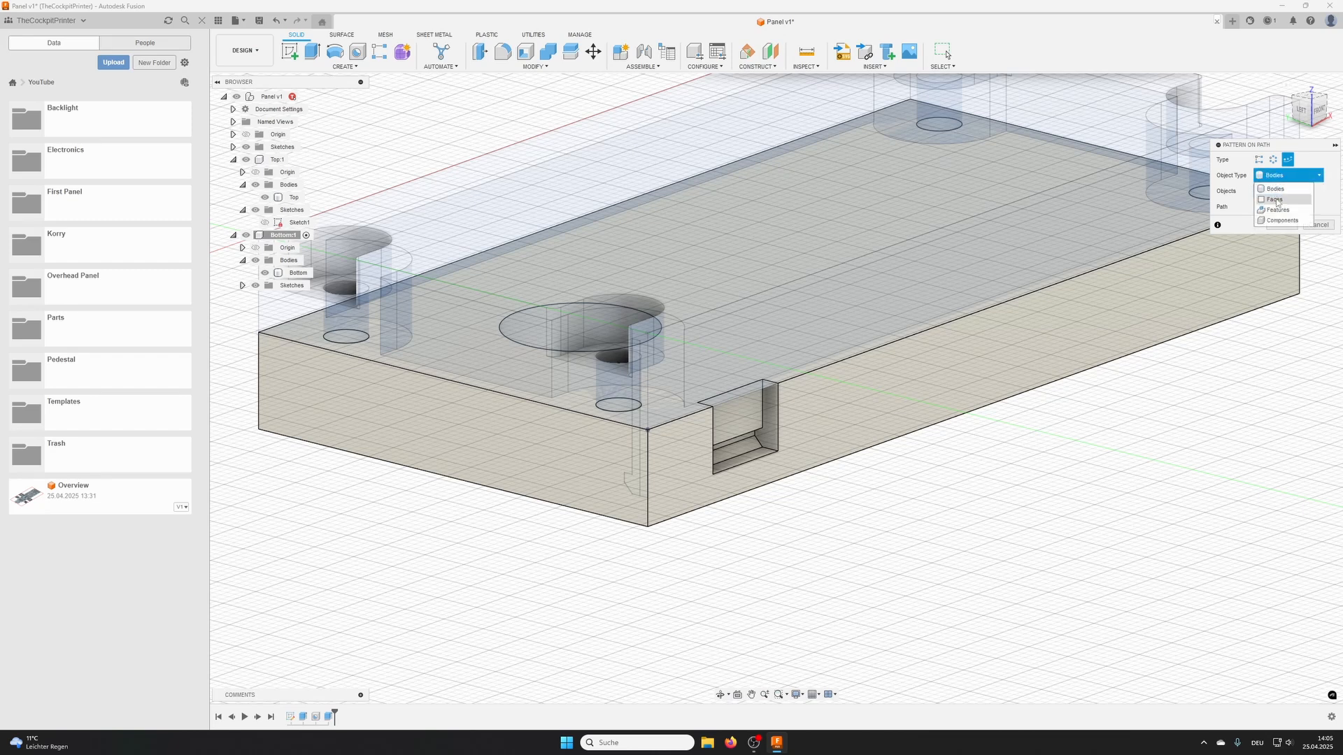
click(1274, 207)
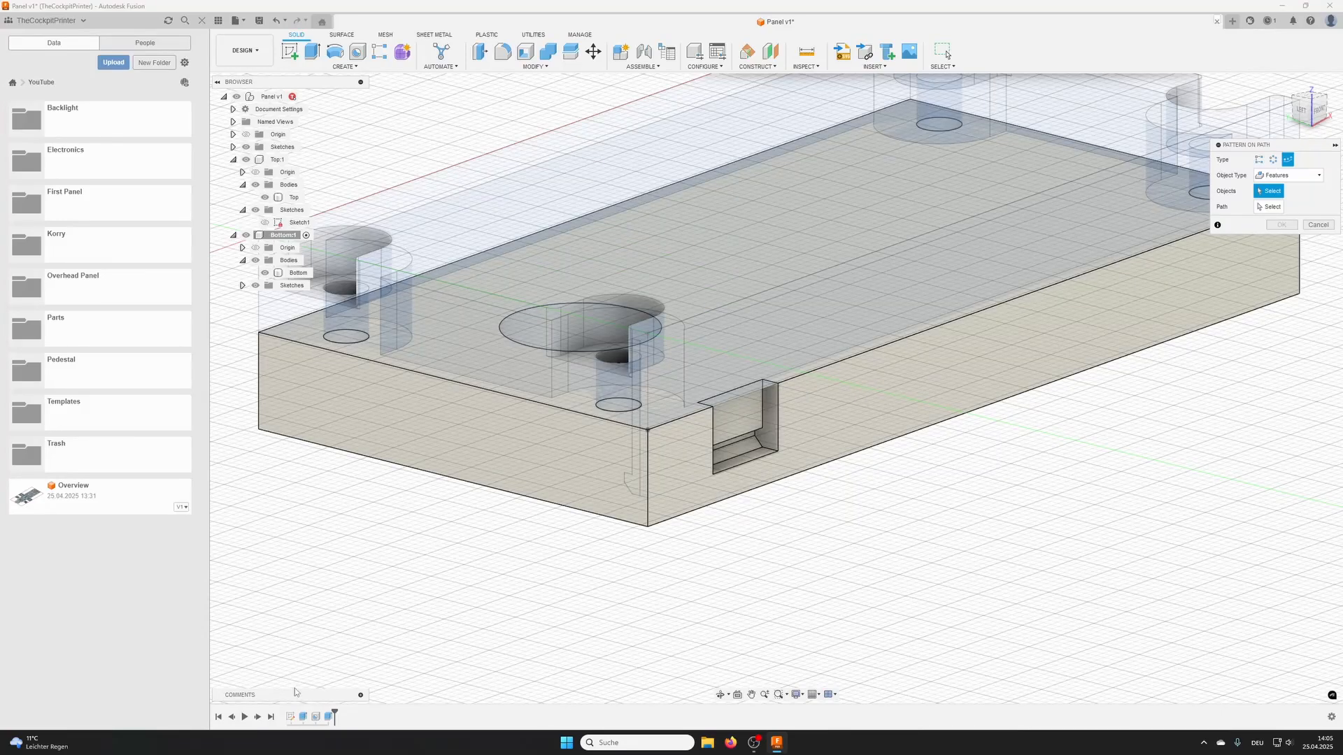
click(330, 716)
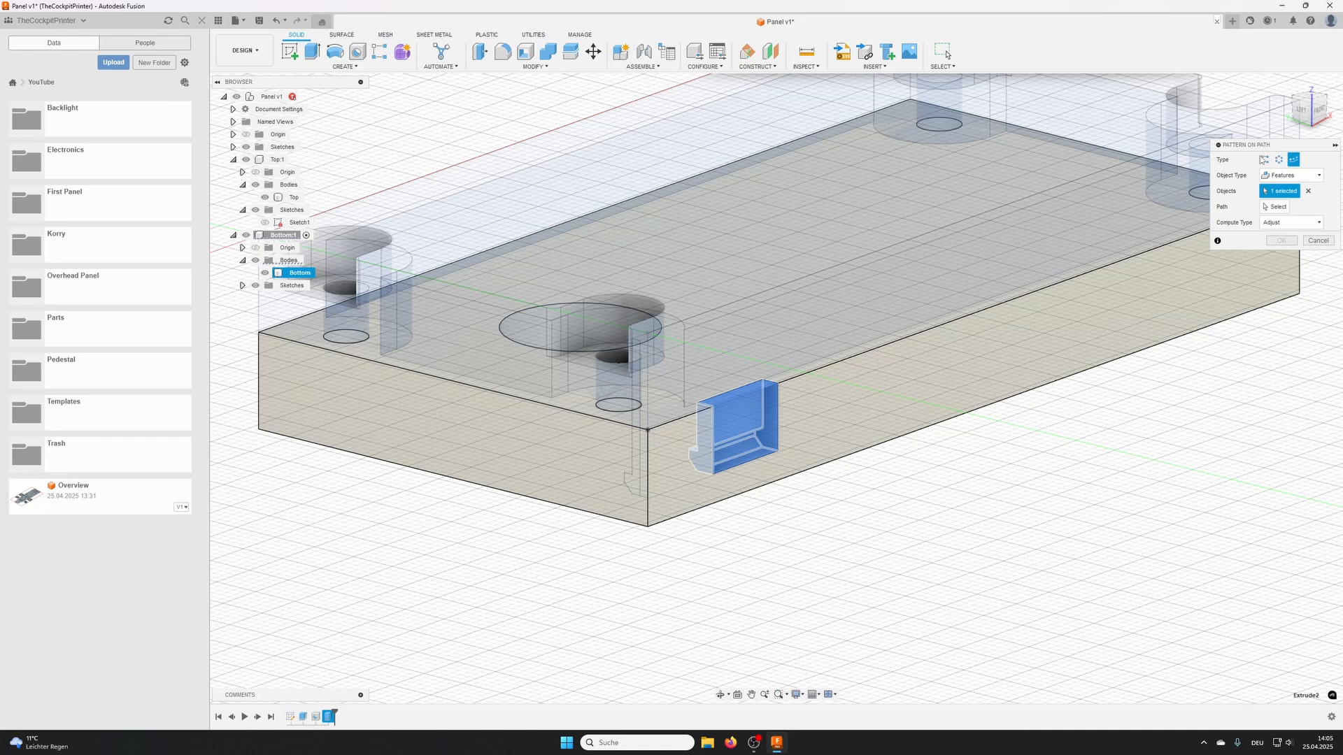
- Use the Bottom body's lower long edge on the pocket side as the pattern path and stretch the pattern to about 88.8 mm
click(1274, 207)
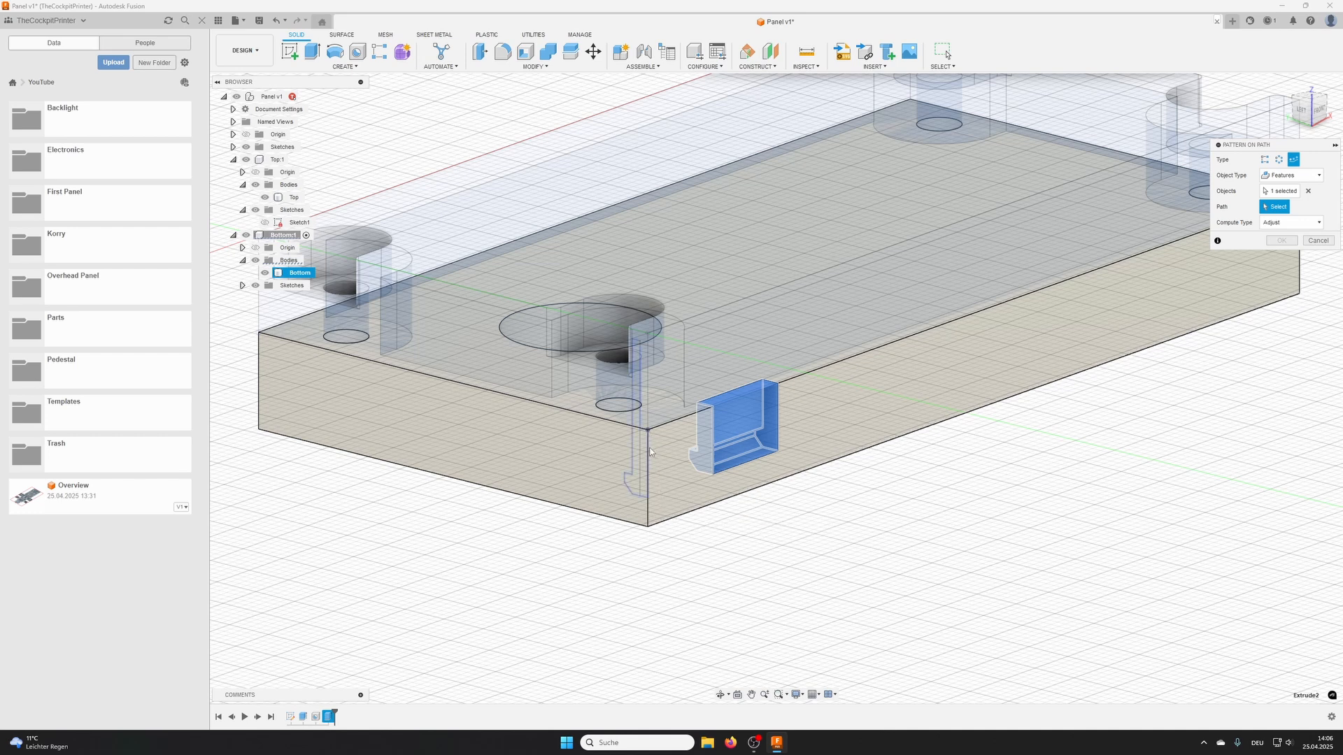
middle_drag(1298, 280, 1165, 345)
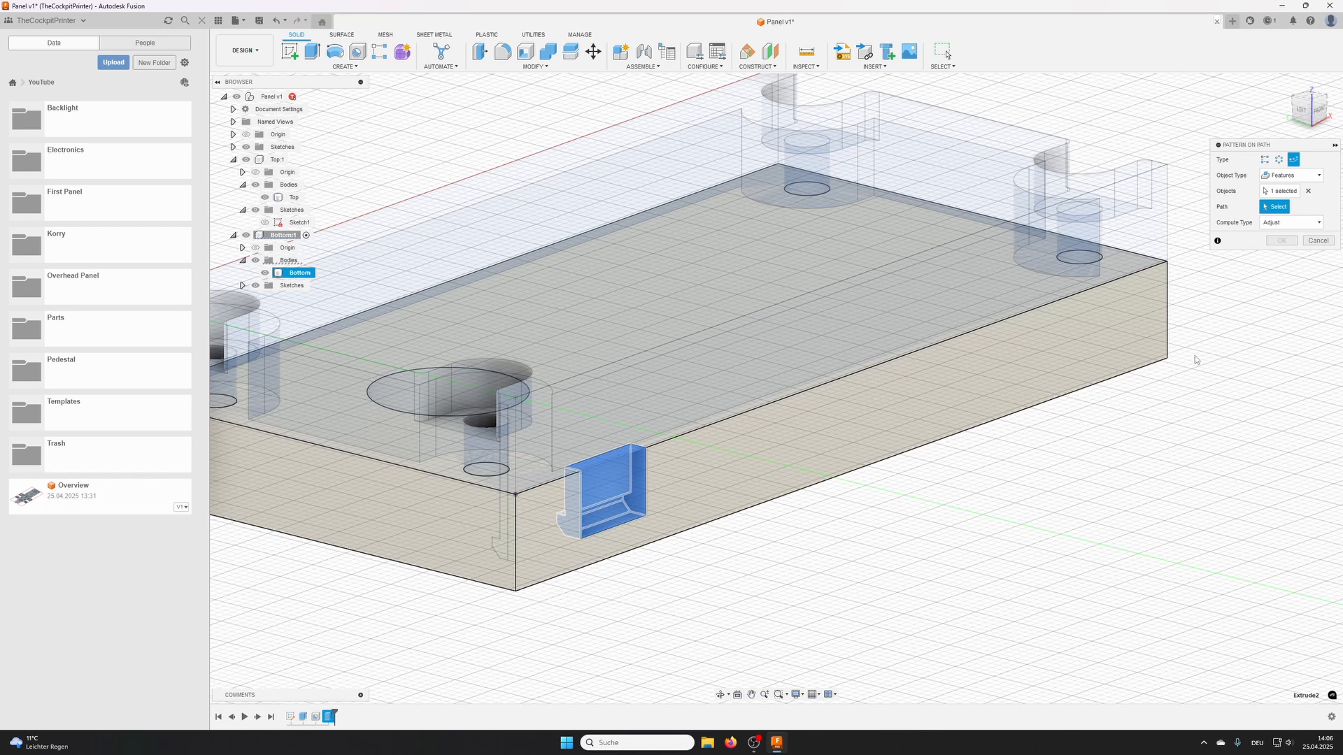
click(532, 592)
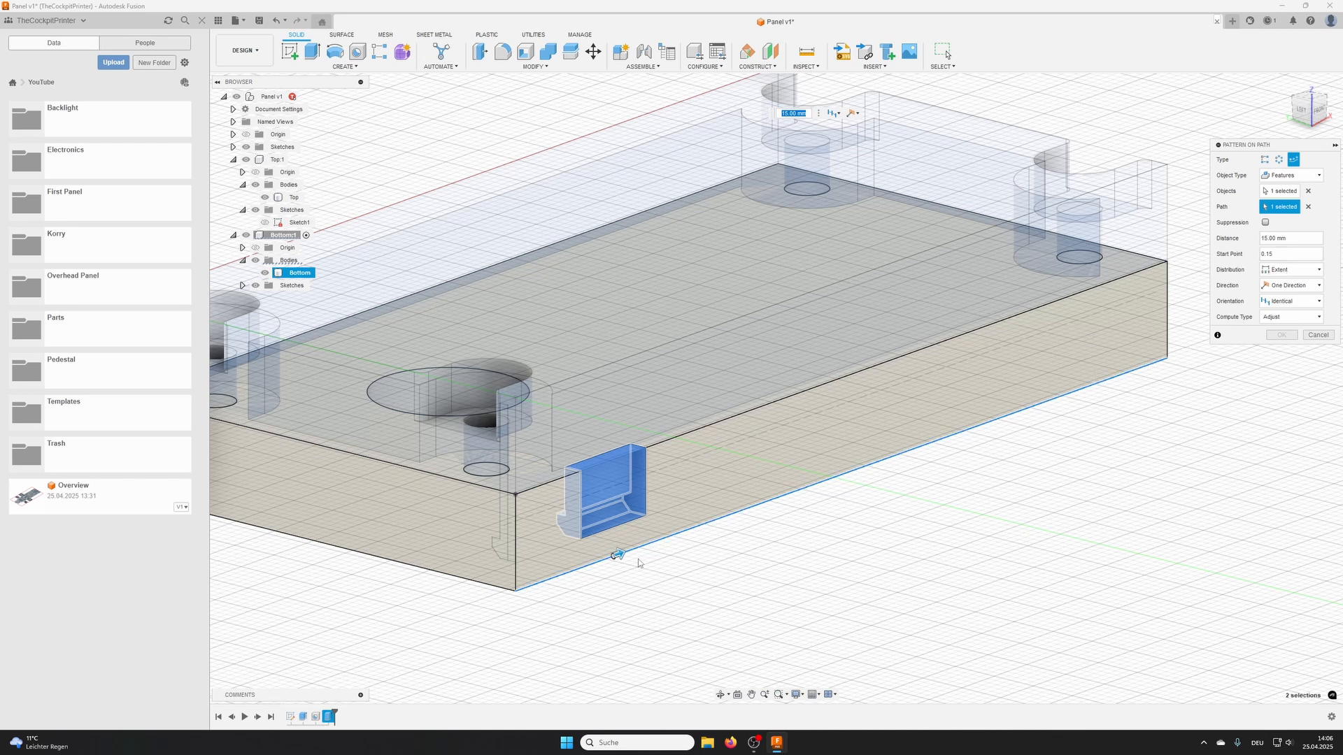
drag(621, 553, 1113, 420)
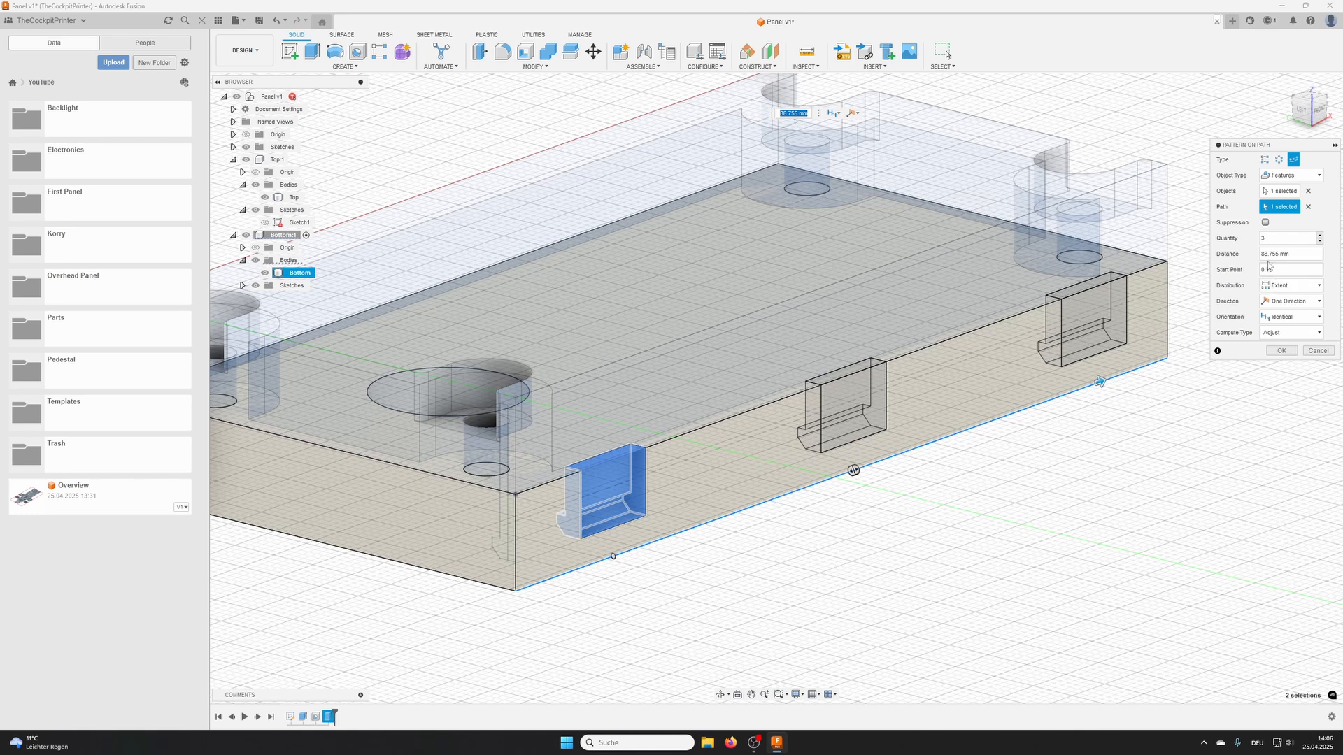
scroll(1168, 458, down, 1)
mouse_move(1144, 460)
middle_down()
mouse_move(1114, 485)
mouse_move(1158, 468)
middle_up()
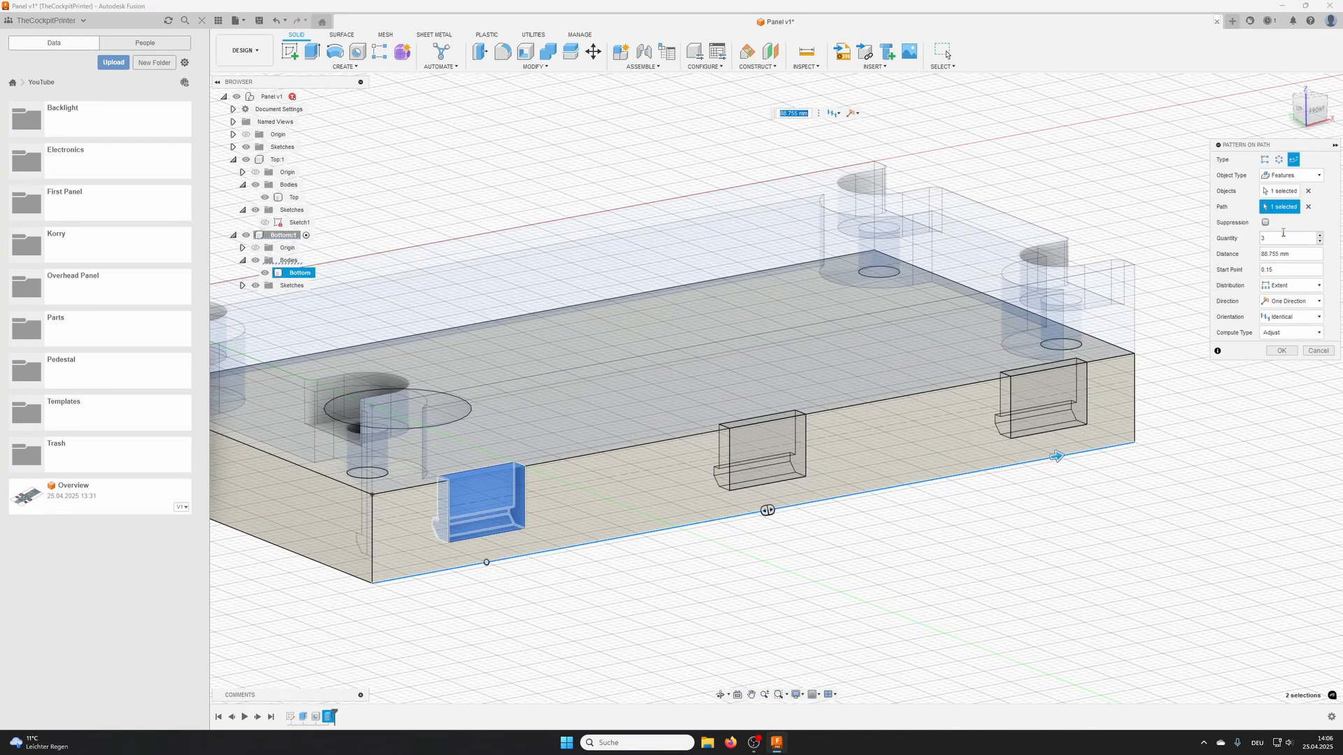
- Set the quantity of clip pockets in the pattern to 4
click(1320, 236)
click(1320, 236)
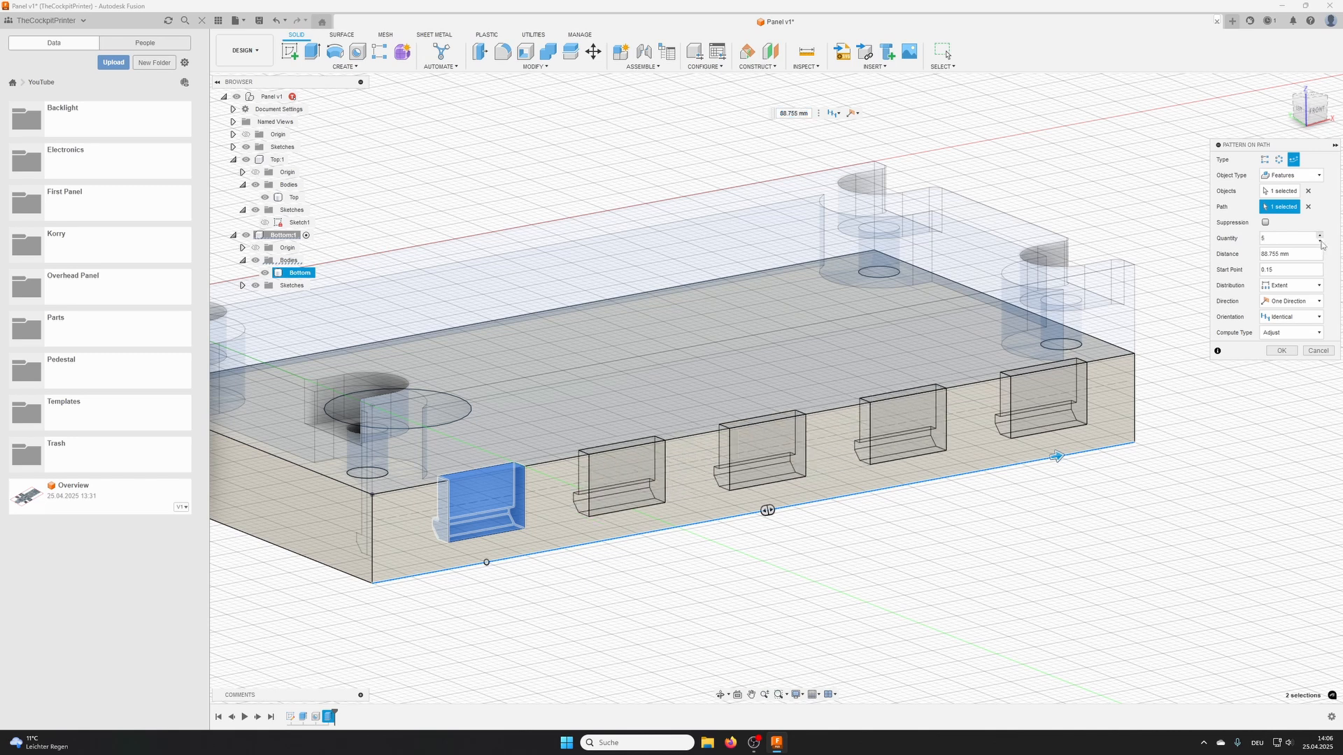
click(1320, 241)
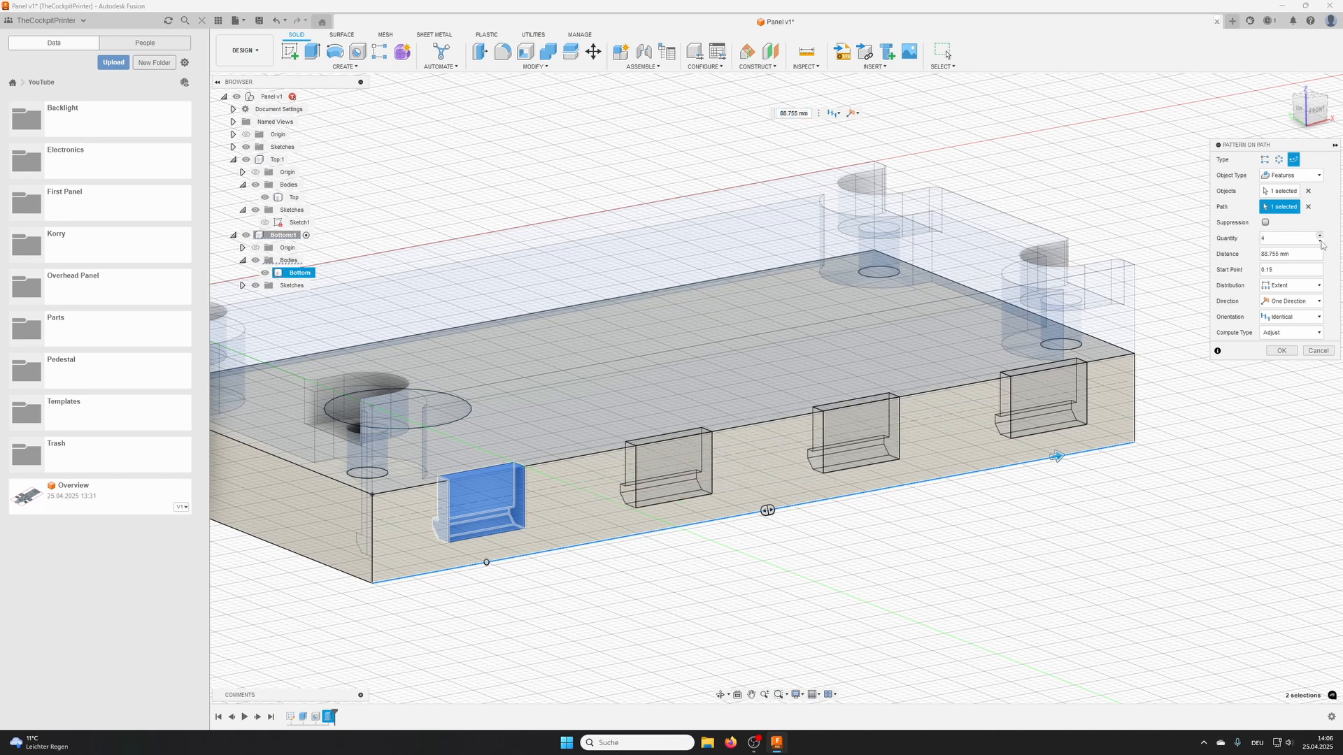
click(1319, 235)
- Set the pattern distance to 100 mm, running from the original pocket towards the far end of the path edge
drag(1319, 254, 1166, 262)
text(100)
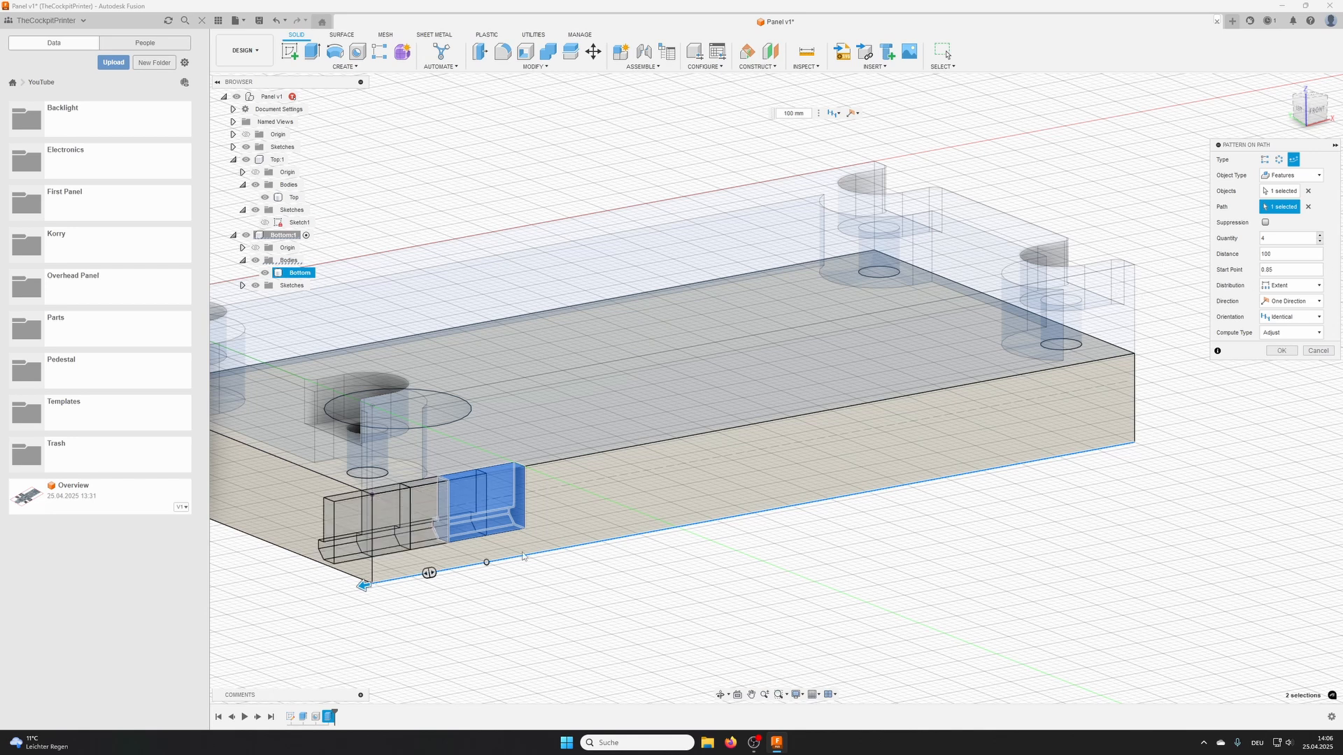
drag(363, 594, 1119, 425)
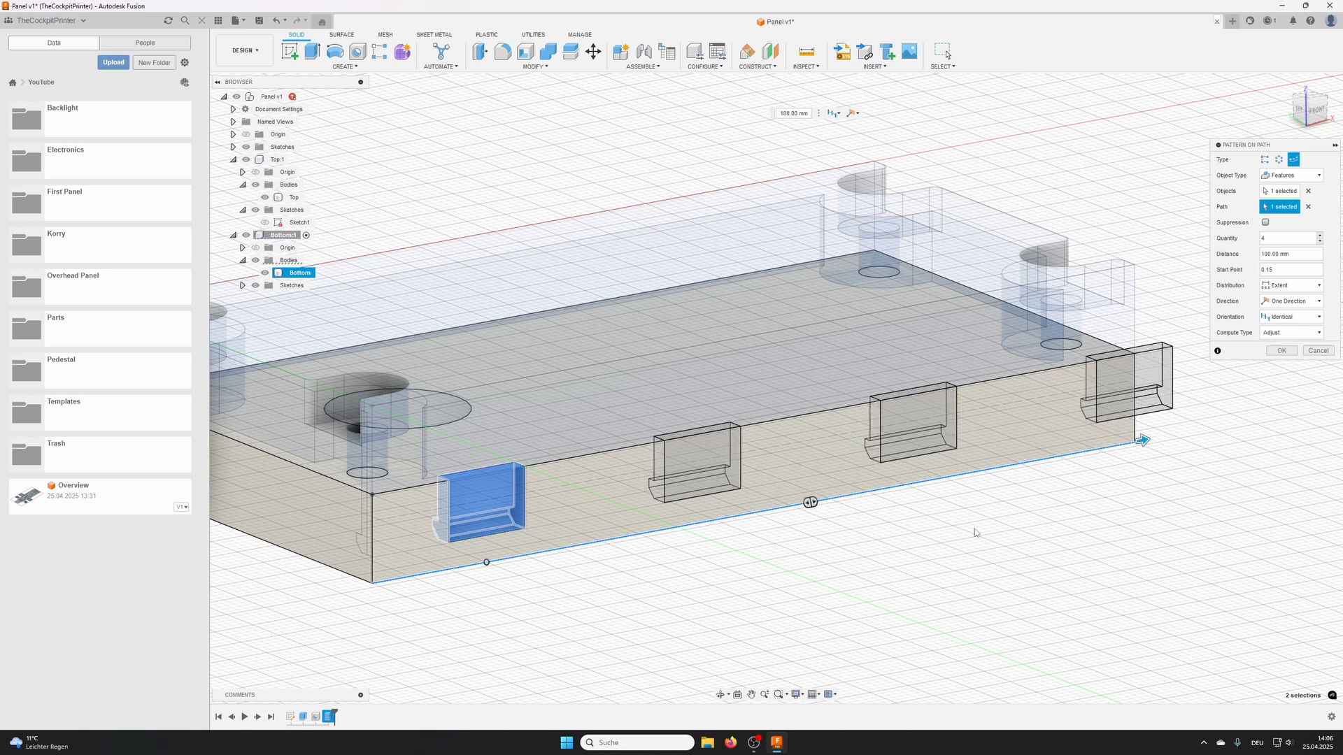
scroll(975, 532, down, 1)
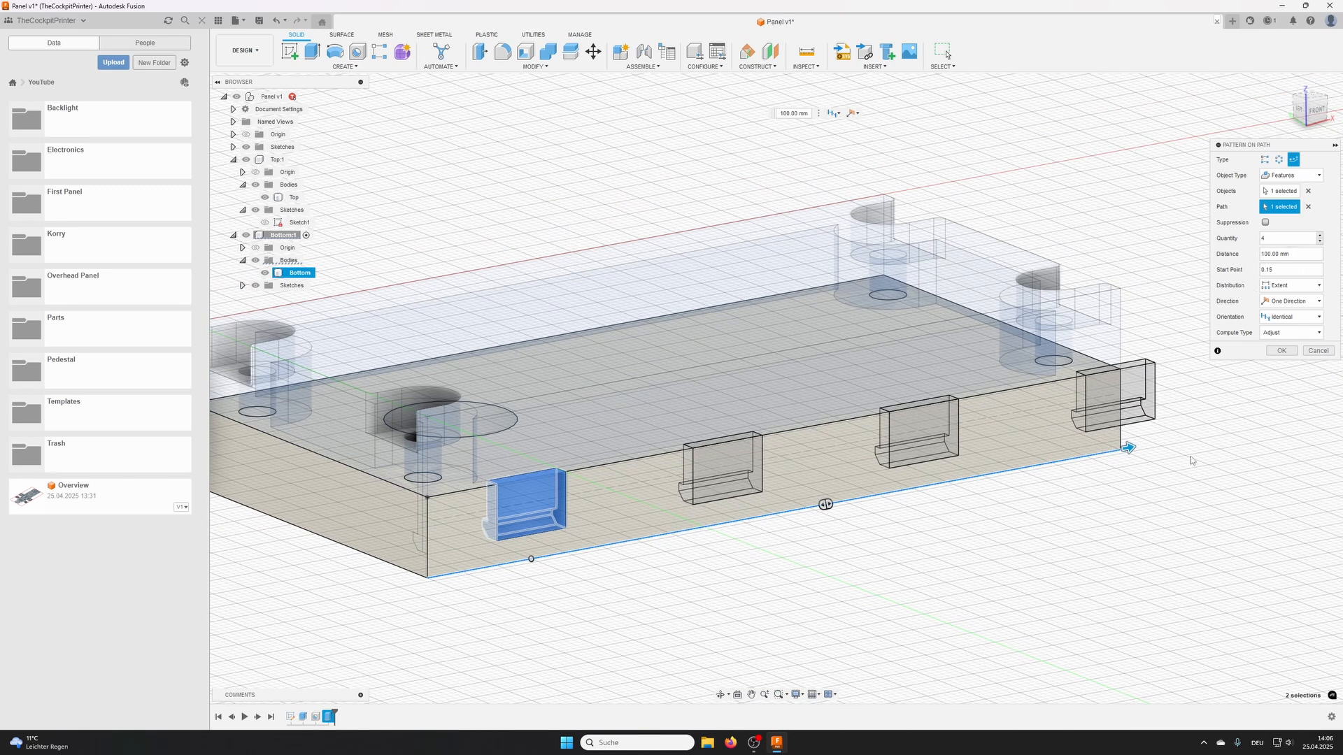
shift+middle_drag(1193, 490, 1183, 481)
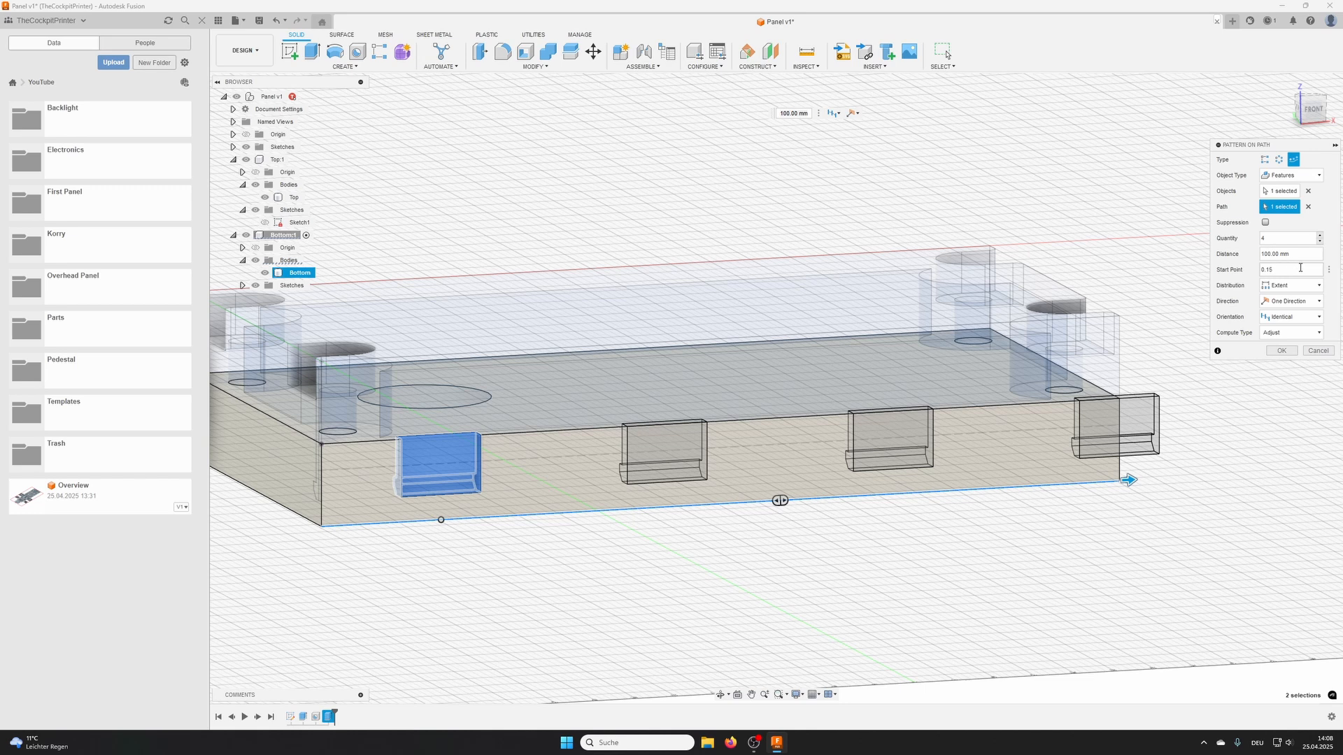
- Set the start point of the clip pocket pattern to 0
drag(1298, 270, 1248, 275)
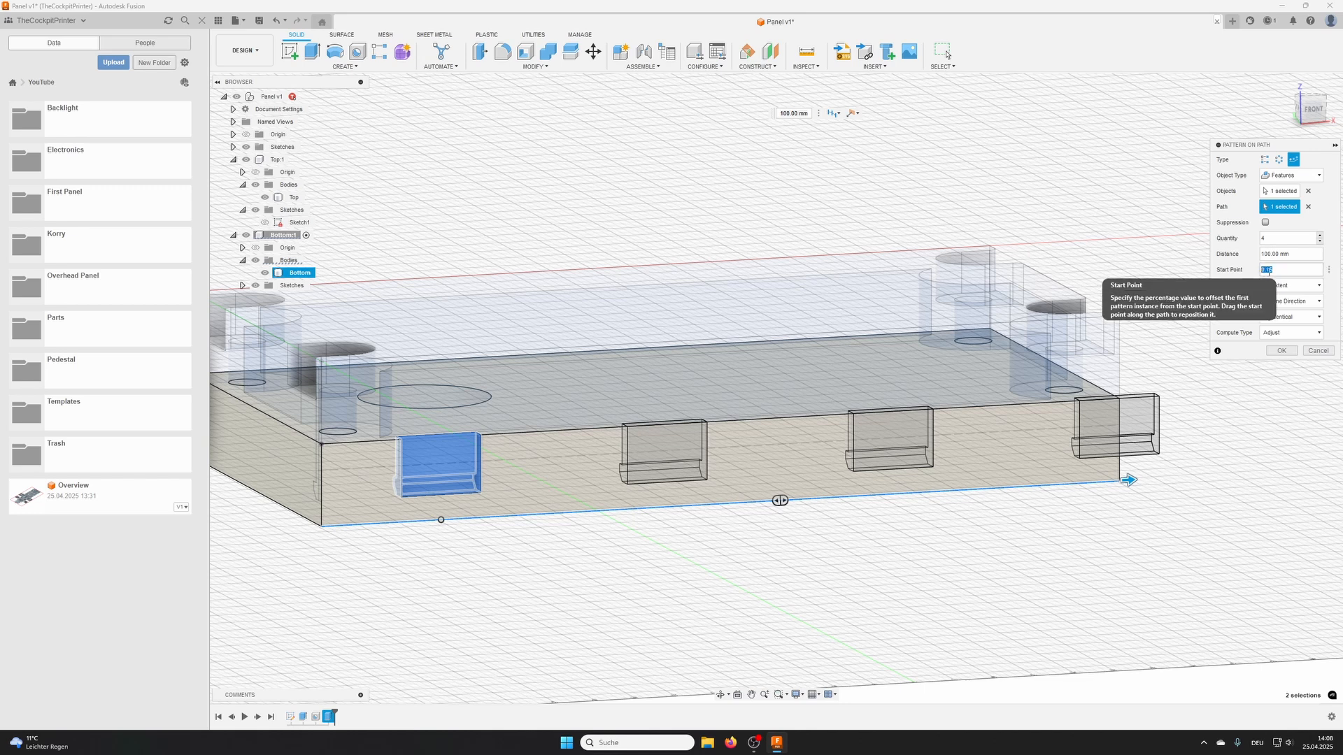
text(0)
scroll(885, 458, down, 2)
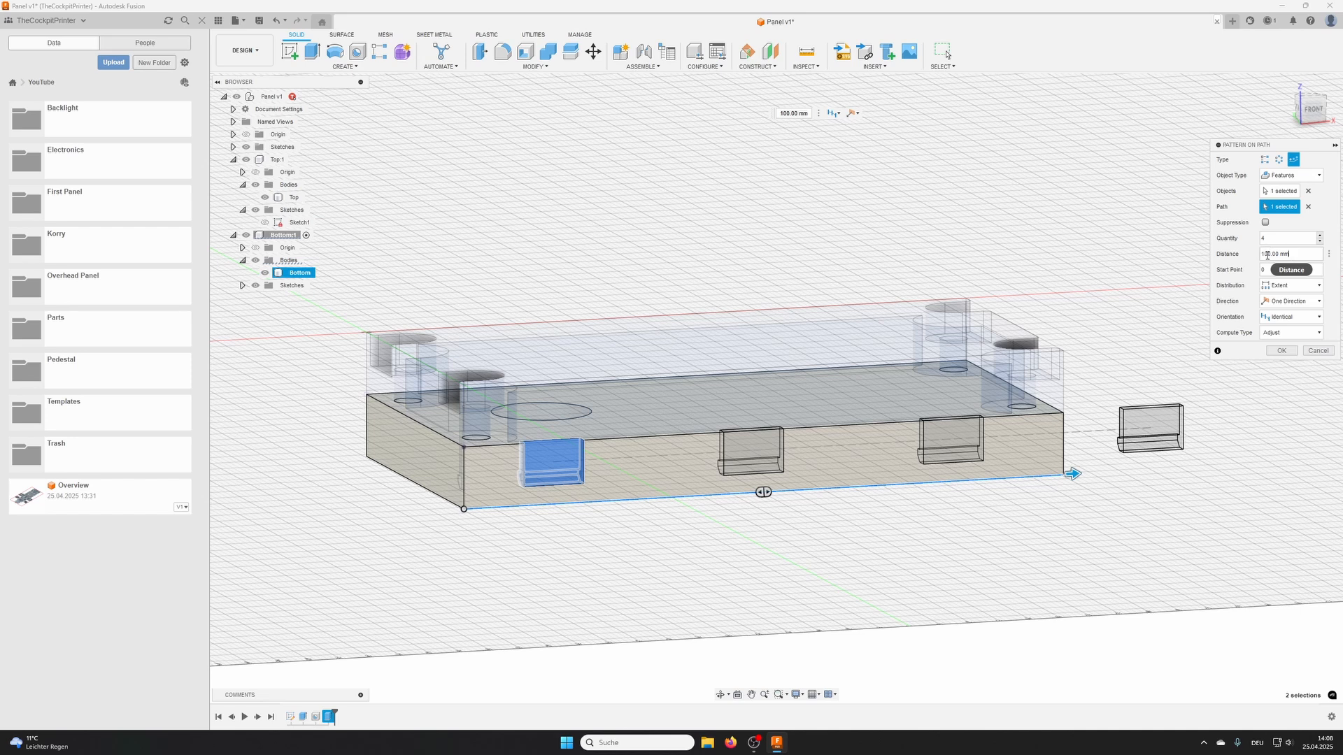
- Try pattern distances of 100 mm-10 and 100 mm-20, checking the last pocket against the end of the Bottom body
drag(1267, 256, 1214, 259)
click(1296, 255)
text(-10)
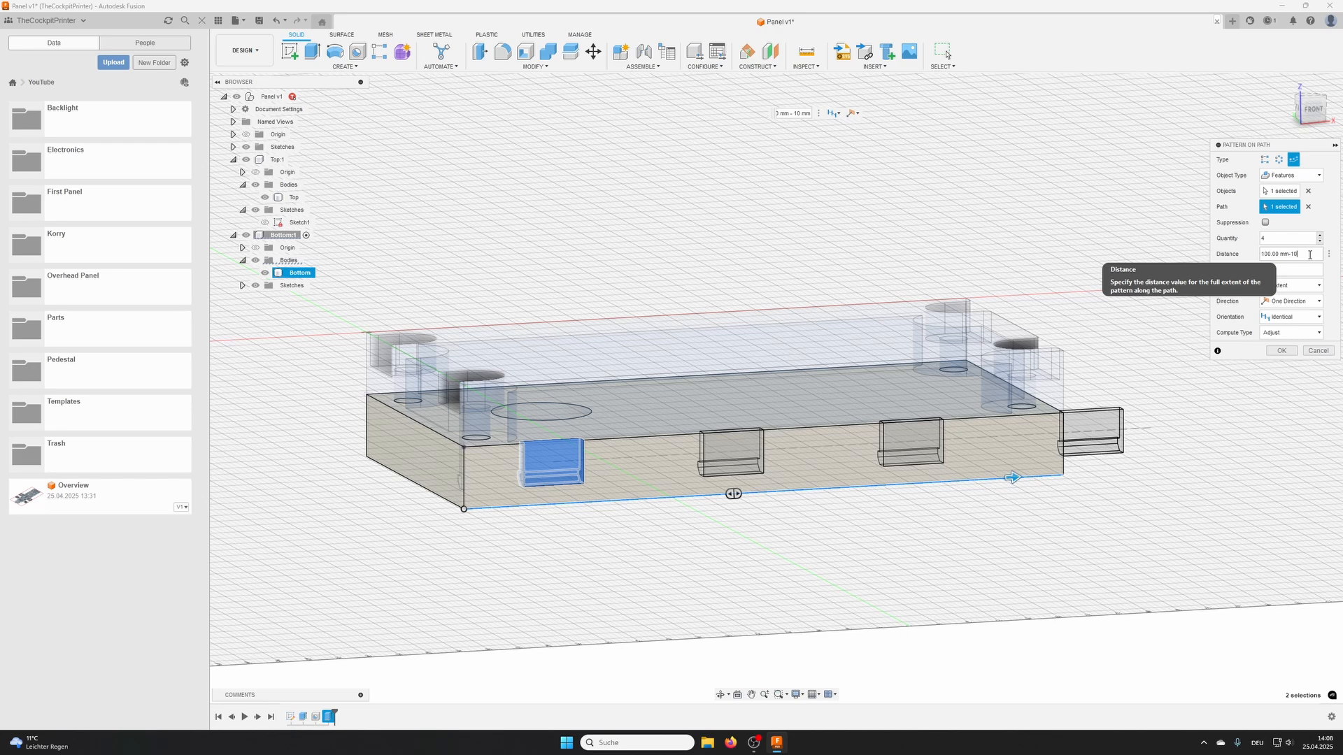
scroll(1062, 435, up, 5)
shift+middle_drag(1095, 430, 1078, 438)
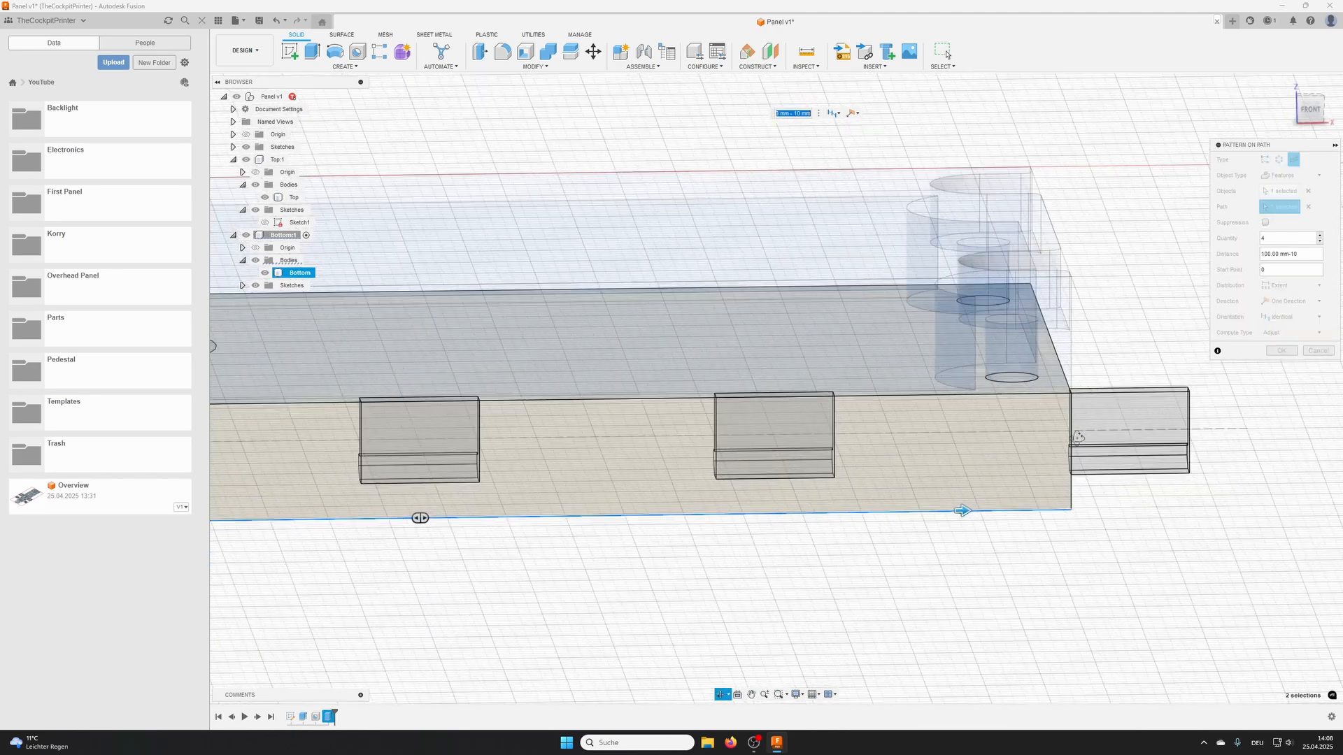
scroll(1079, 401, up, 6)
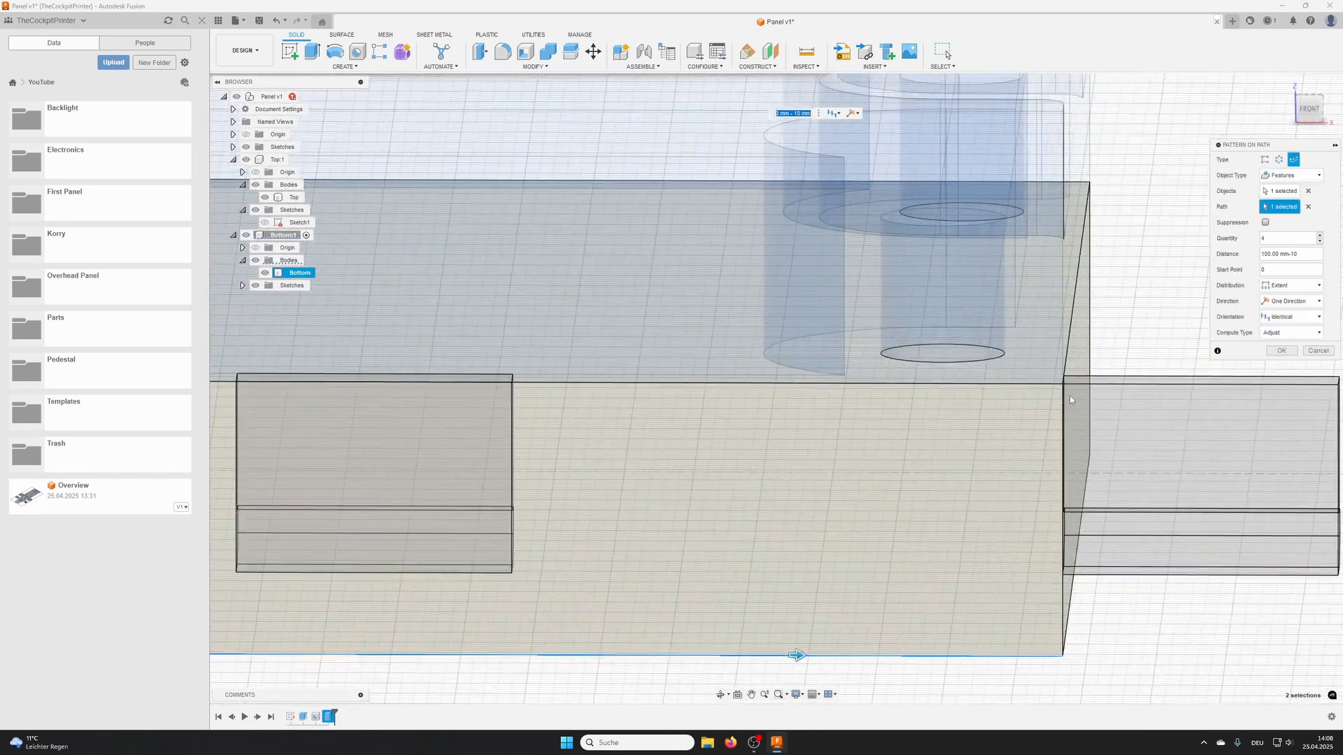
shift+middle_drag(1063, 378, 1066, 386)
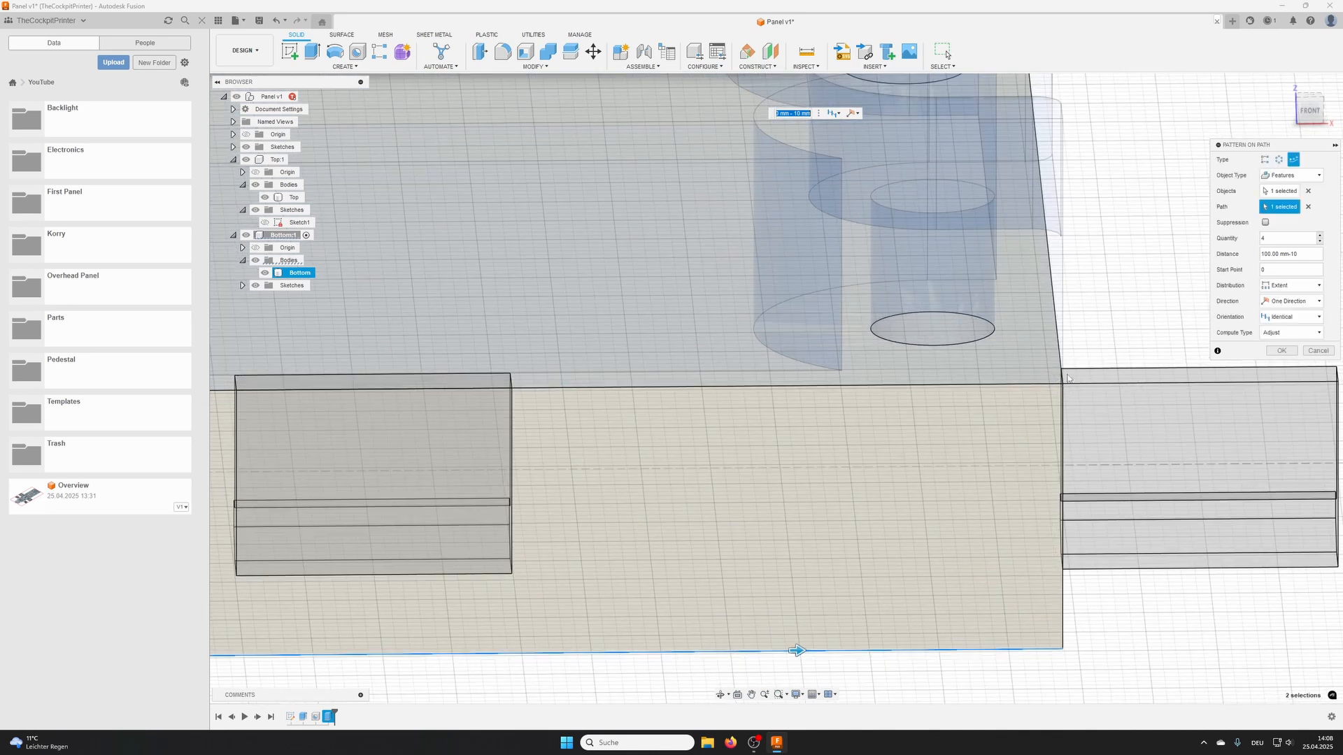
click(1316, 253)
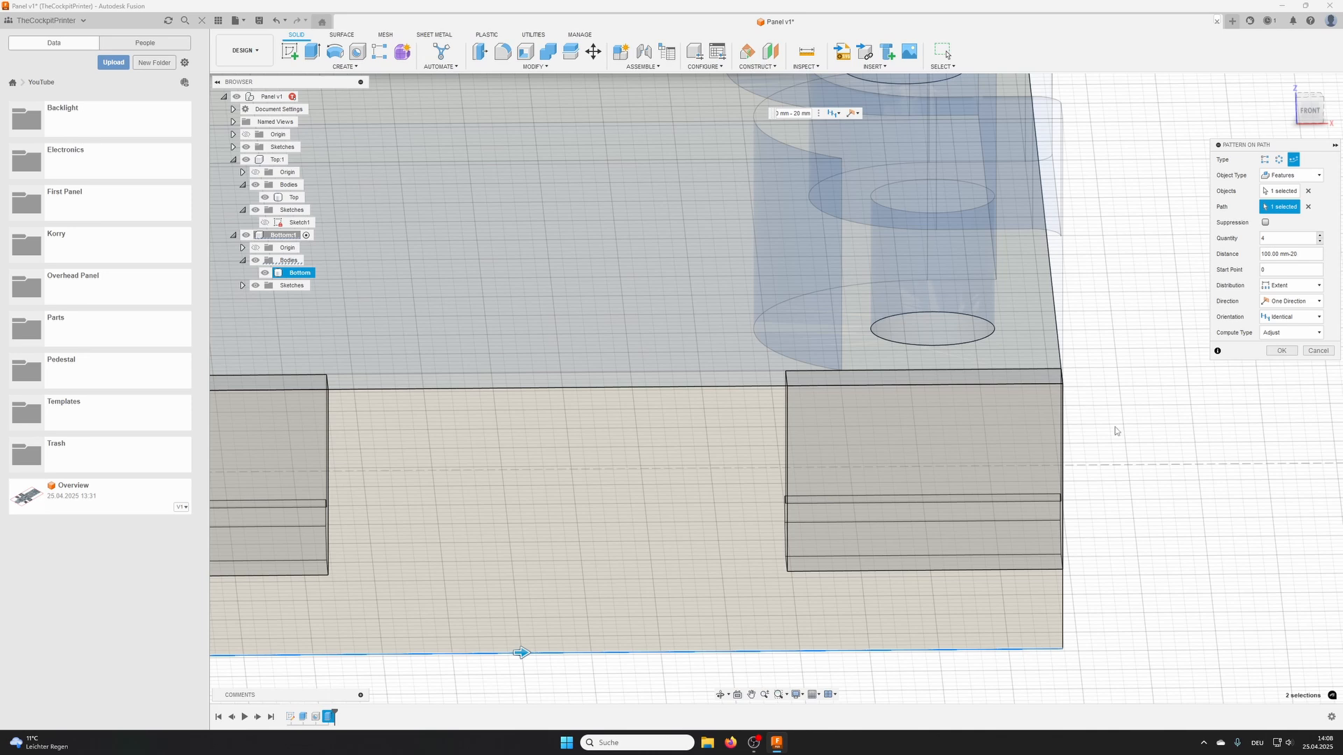
shift+middle_drag(1116, 430, 1070, 414)
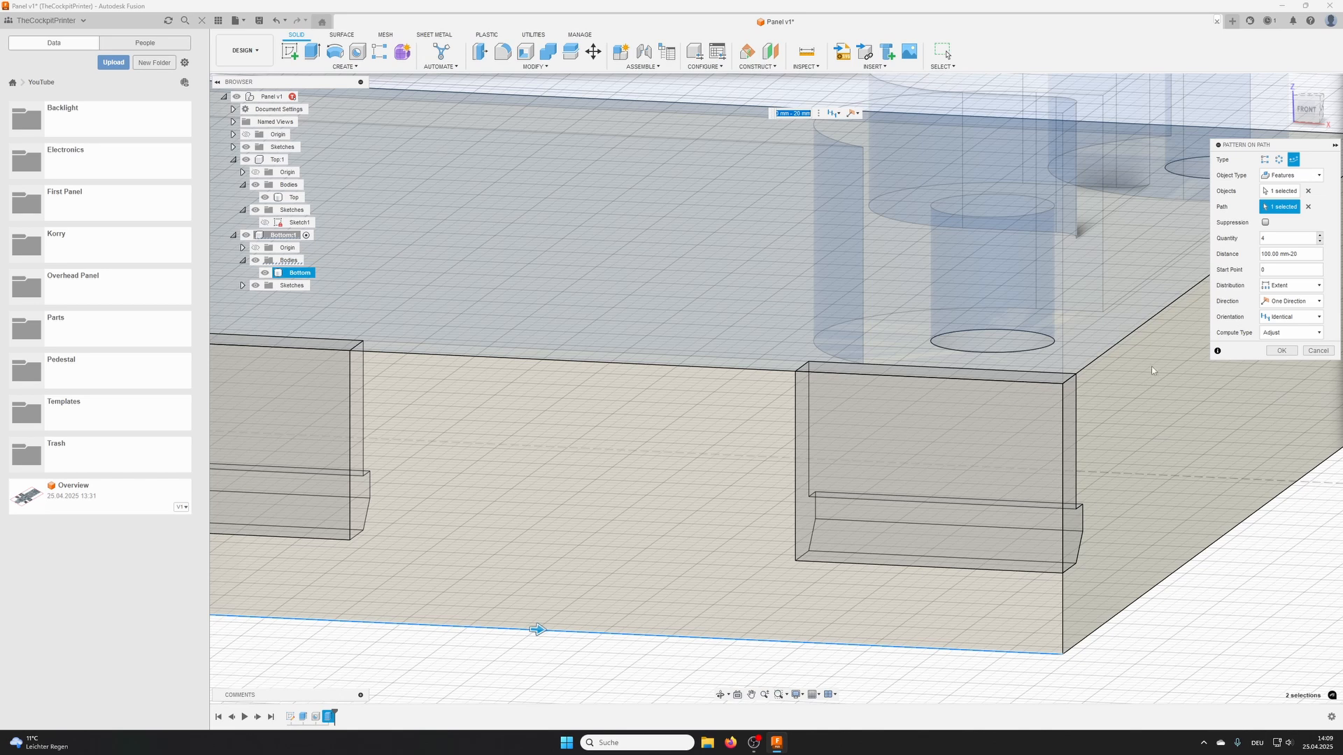
- Set the pattern distance to 100 mm-30 and check the spacing of the pockets along the Bottom's edge
double_click(1293, 254)
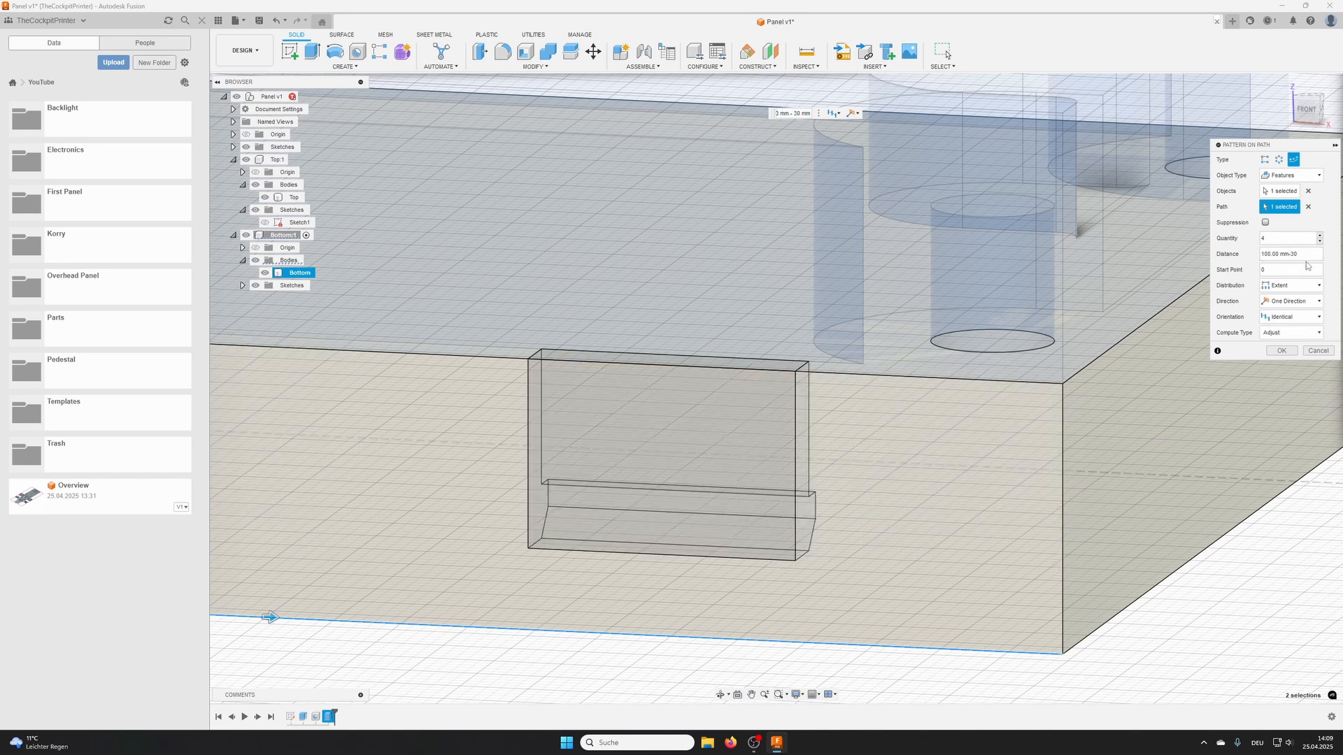
scroll(783, 488, down, 8)
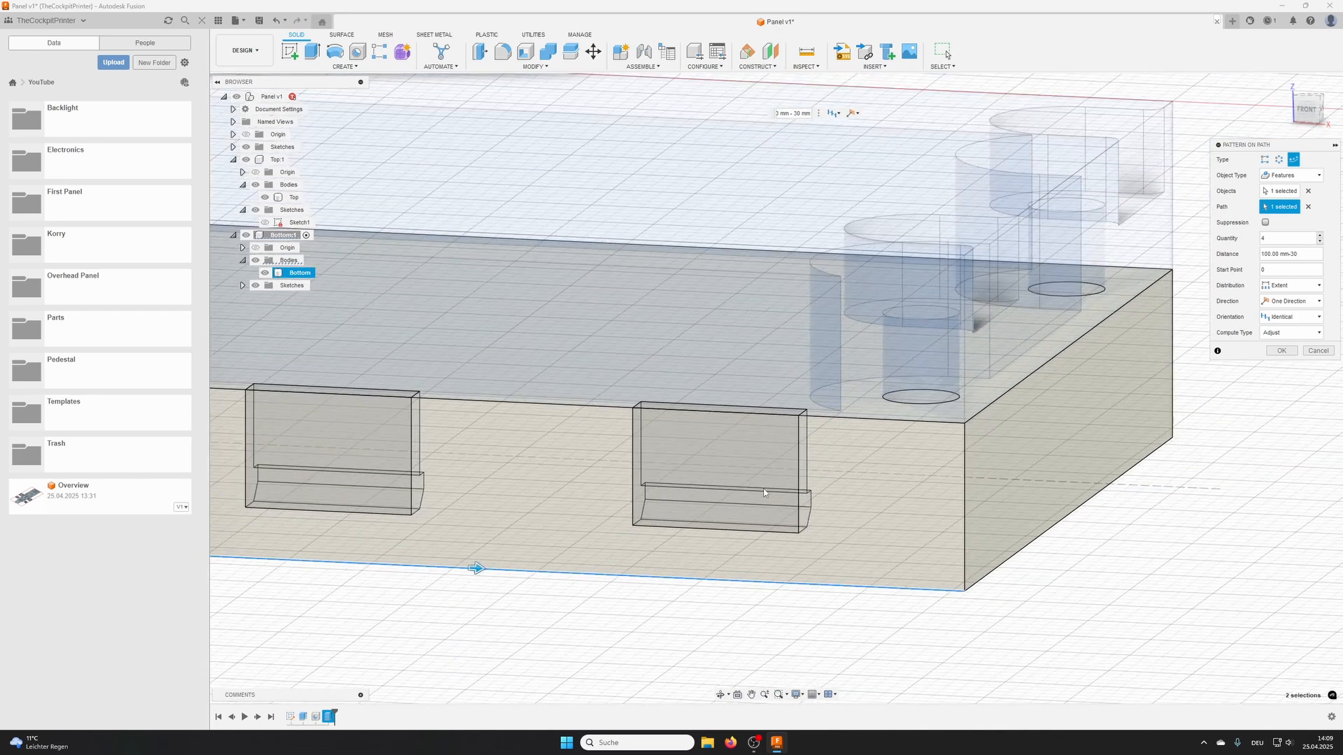
middle_drag(514, 516, 683, 471)
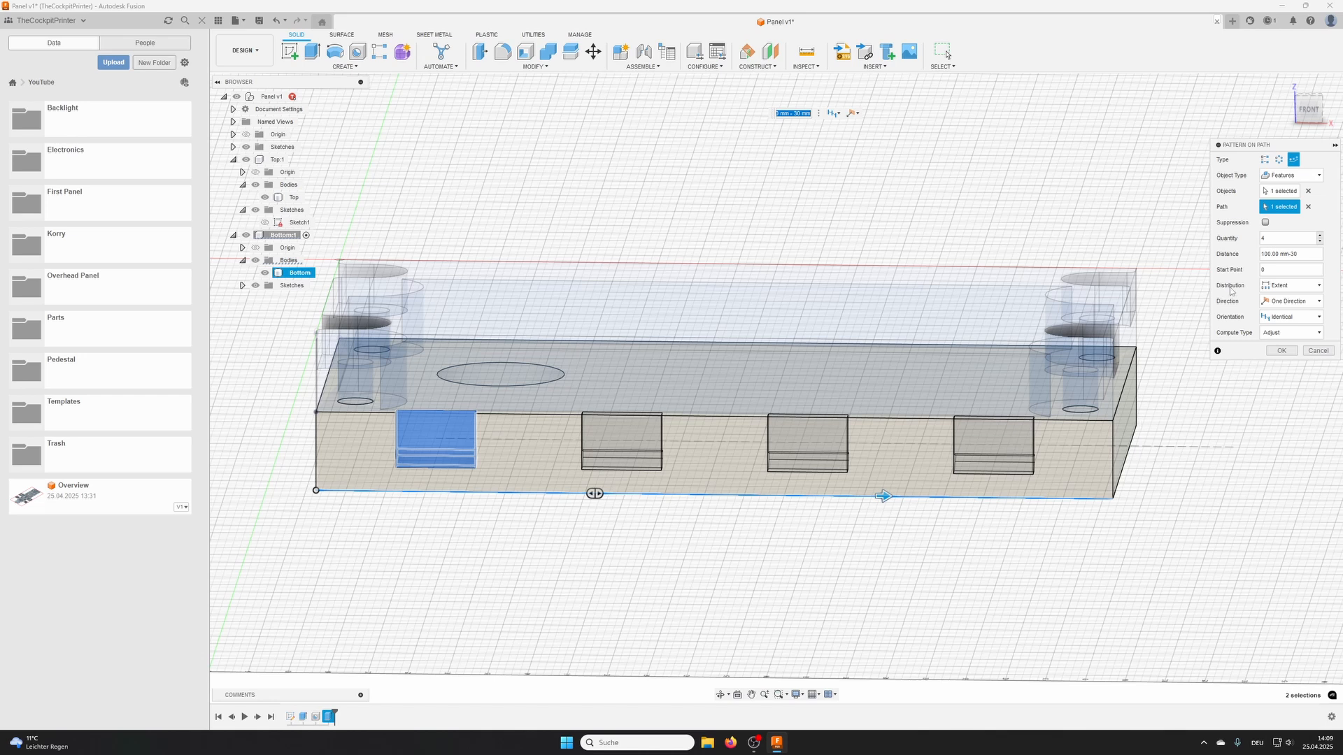
- Try quantities of 3 and 5 clip pockets, return the quantity to 4 and create the path pattern
click(1320, 242)
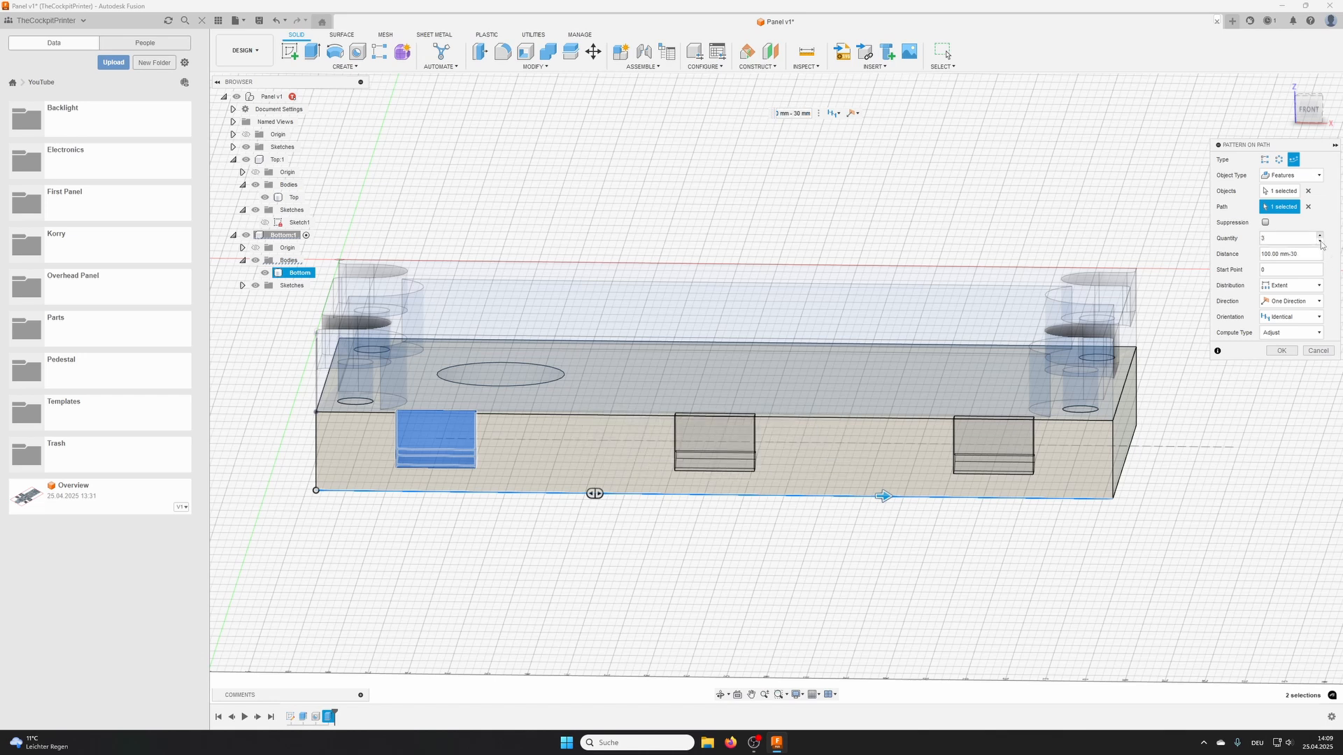
click(1320, 235)
click(1320, 235)
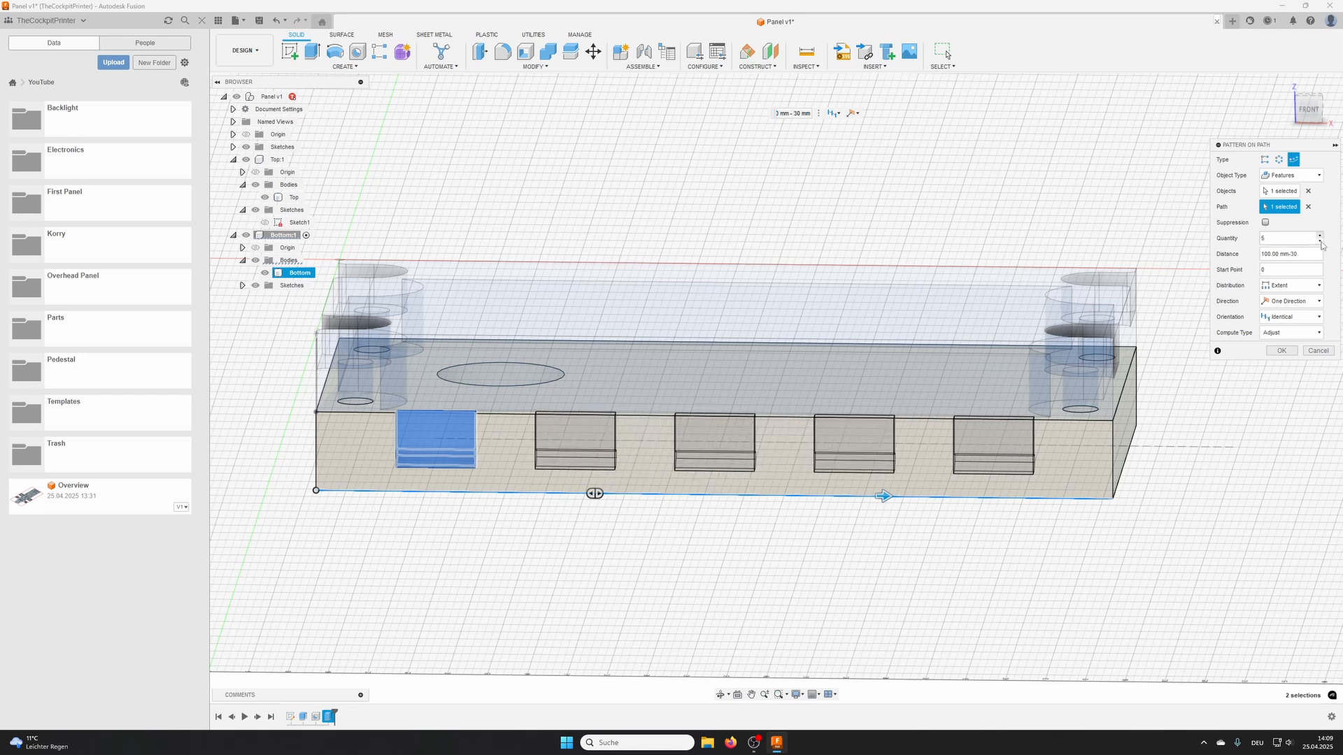
click(1321, 243)
click(1321, 242)
click(1320, 236)
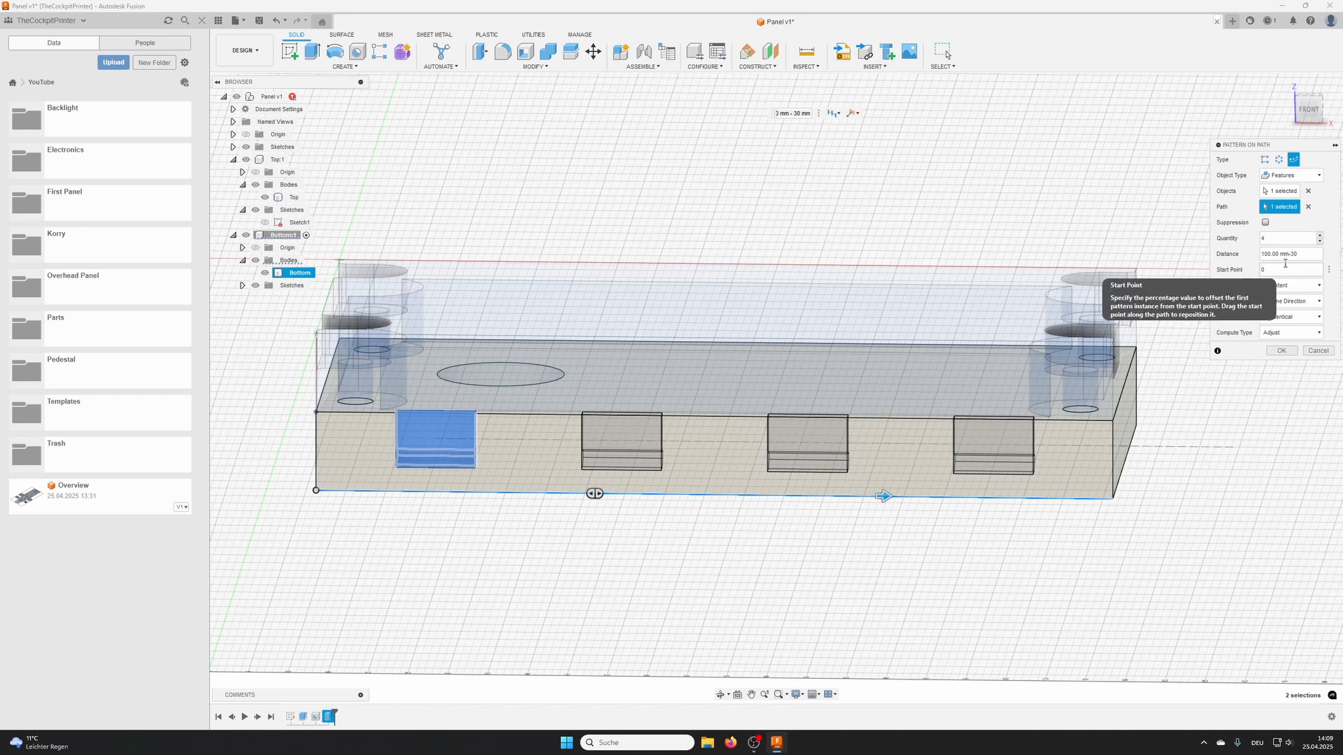
click(1281, 351)
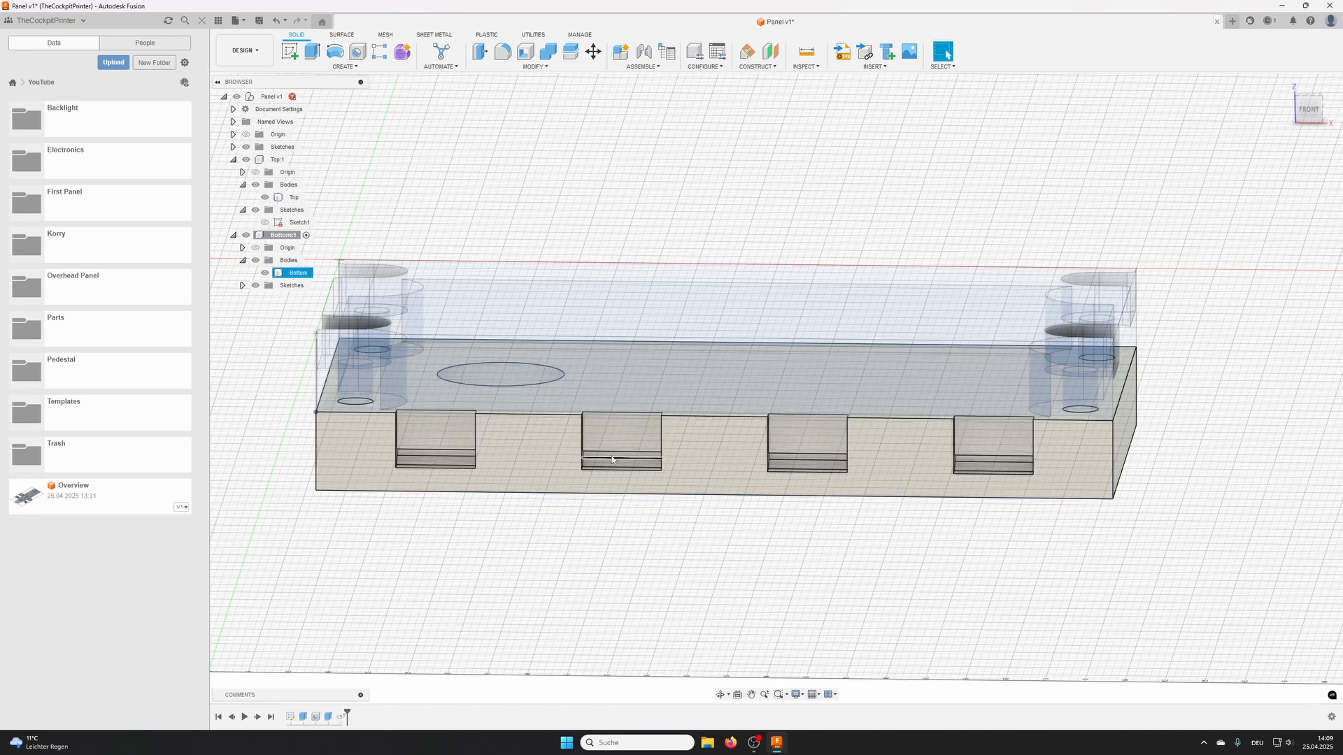
- Activate the top-level Panel component and create a midplane between the Top body's two opposite long side faces
shift+middle_drag(573, 413, 734, 445)
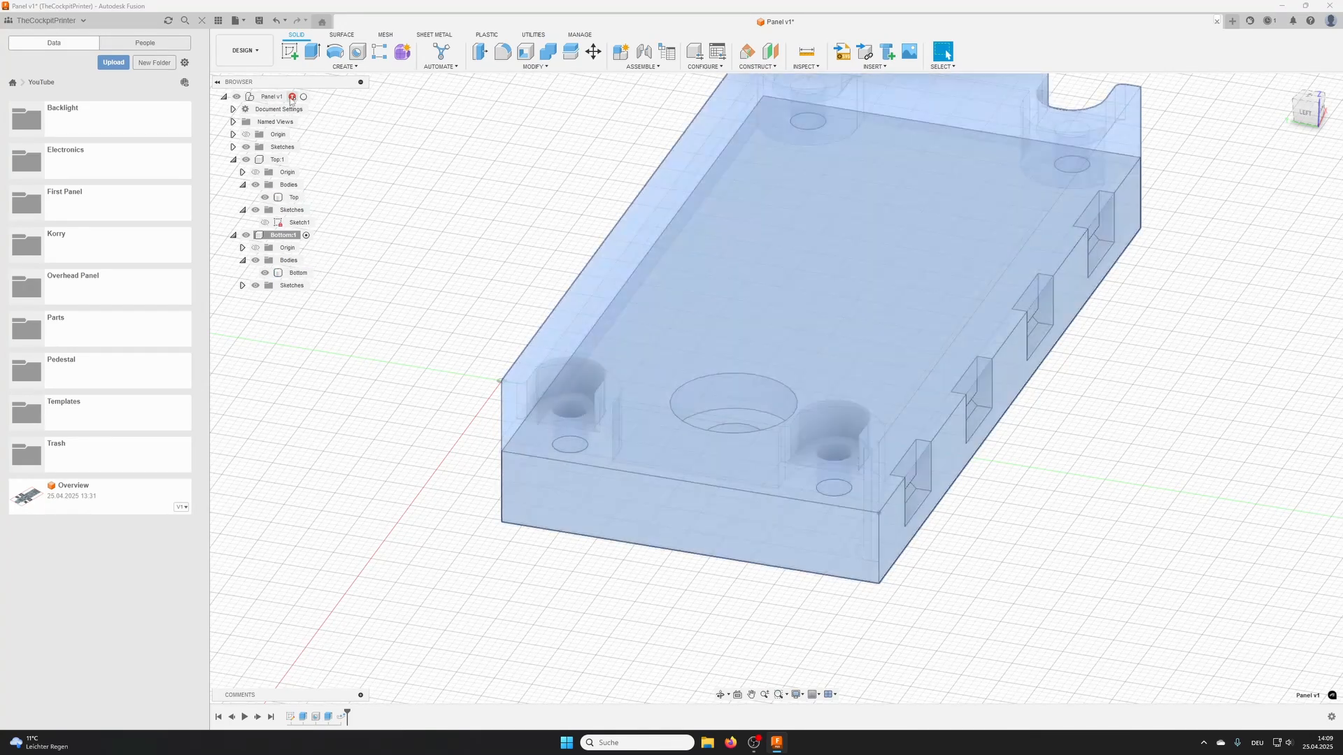
double_click(272, 96)
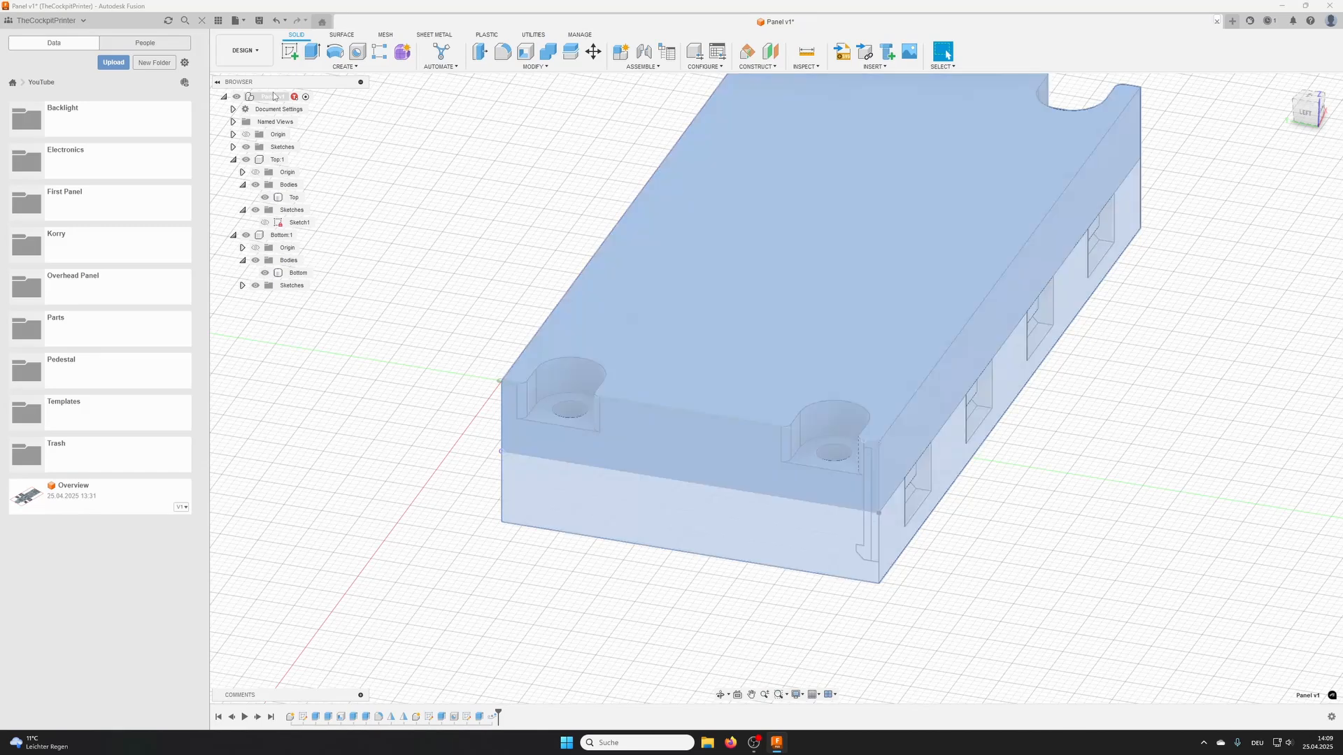
click(772, 88)
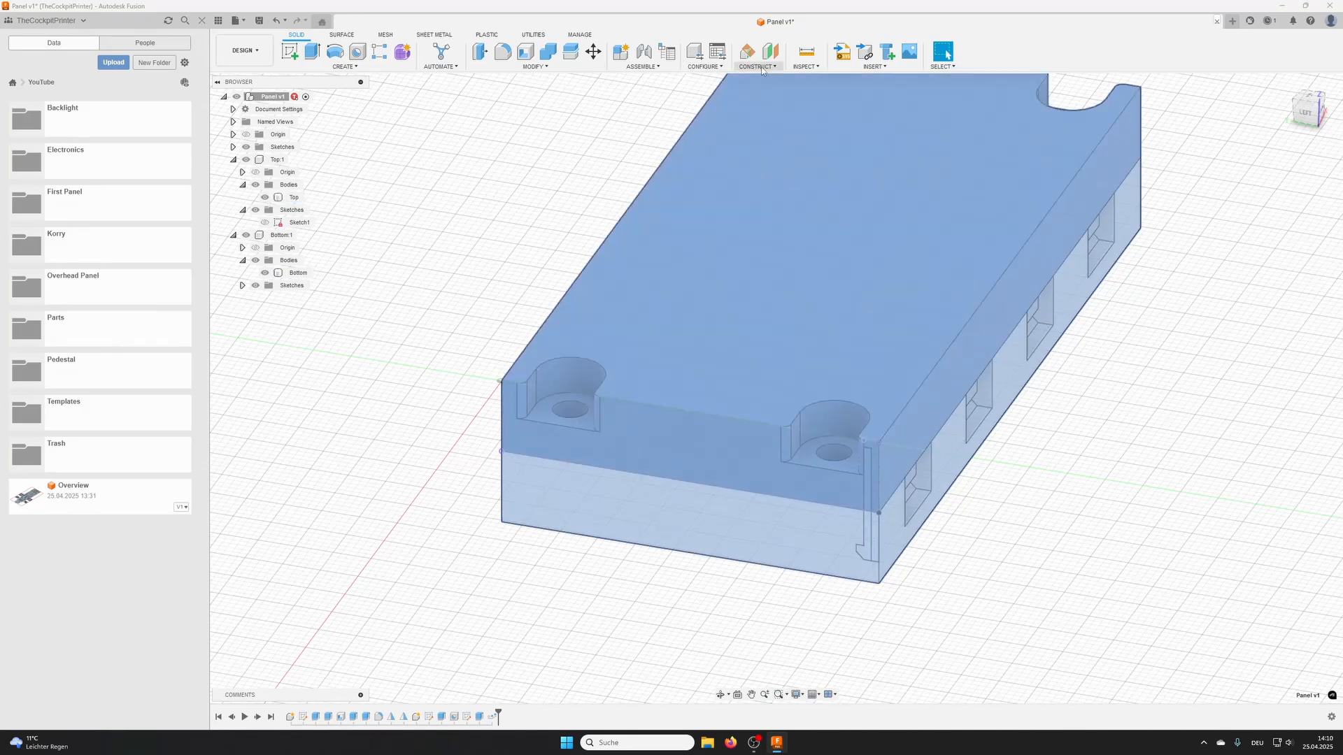
click(757, 67)
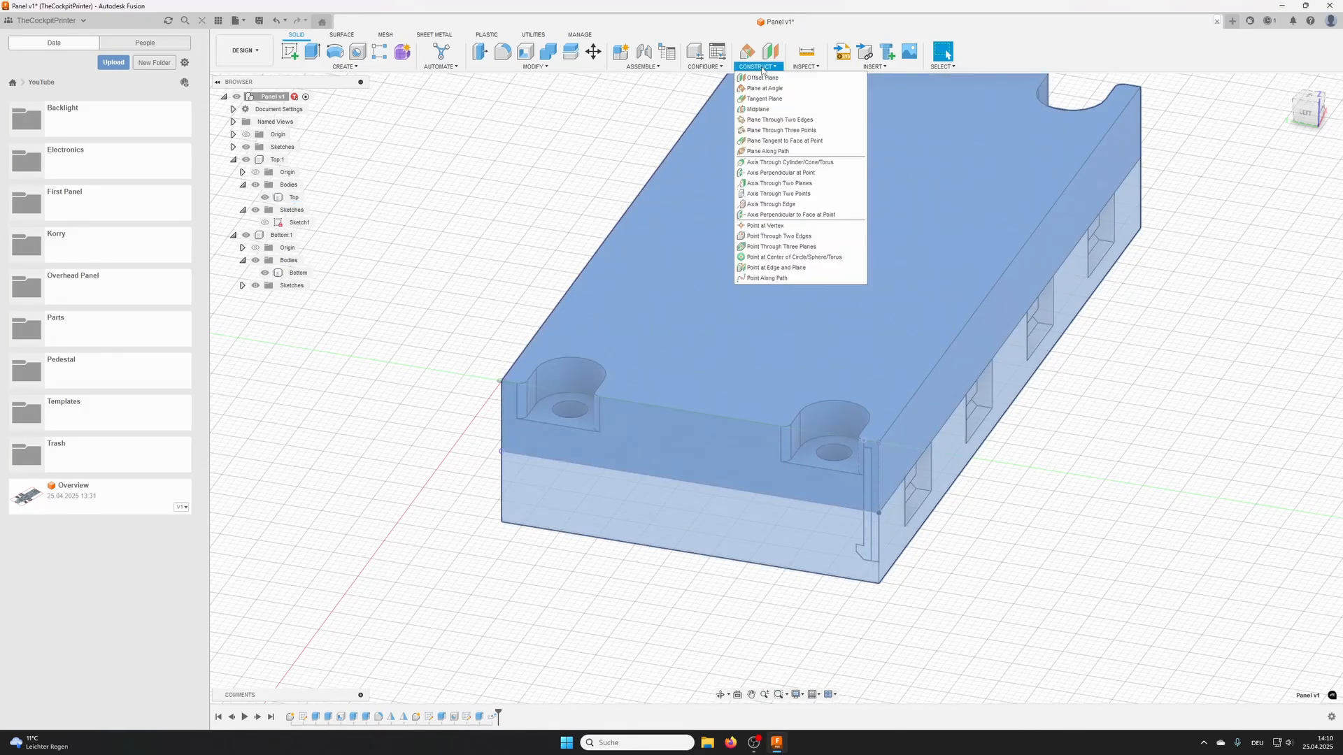
click(754, 110)
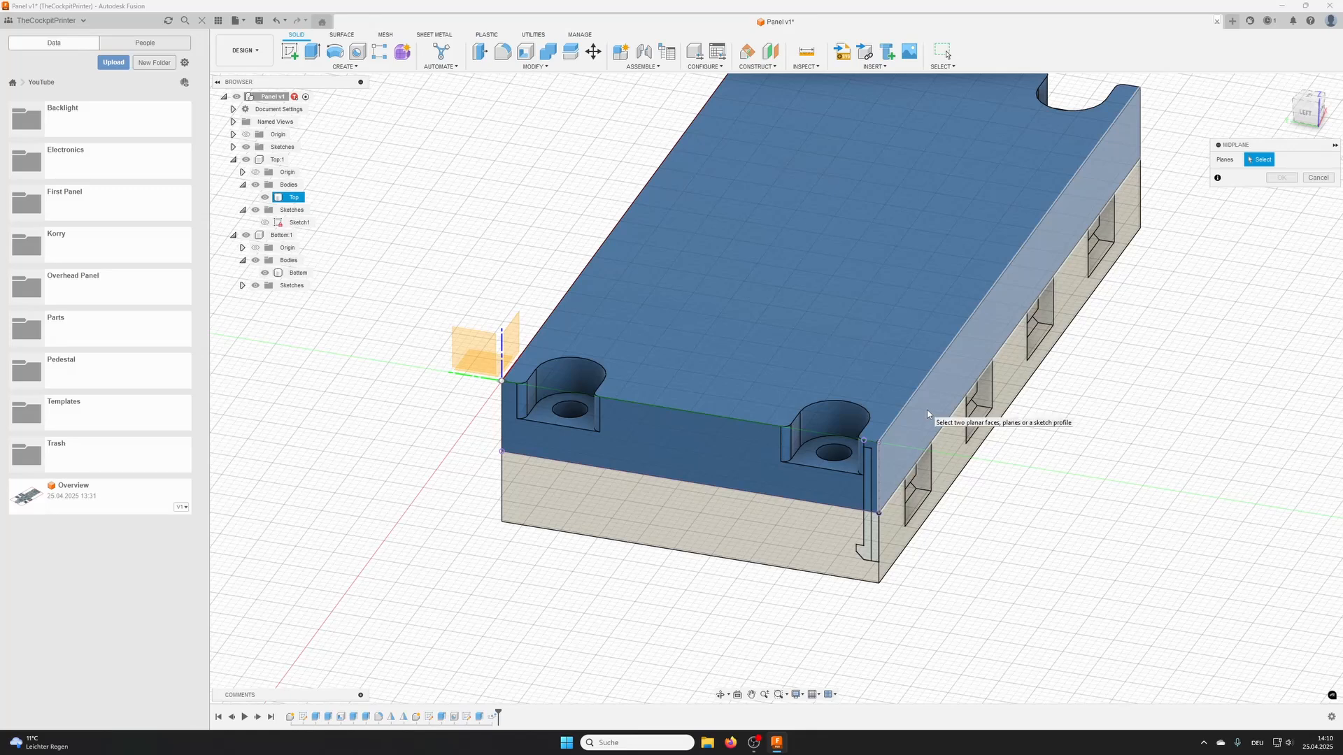
click(934, 417)
shift+middle_drag(595, 340, 624, 432)
click(644, 323)
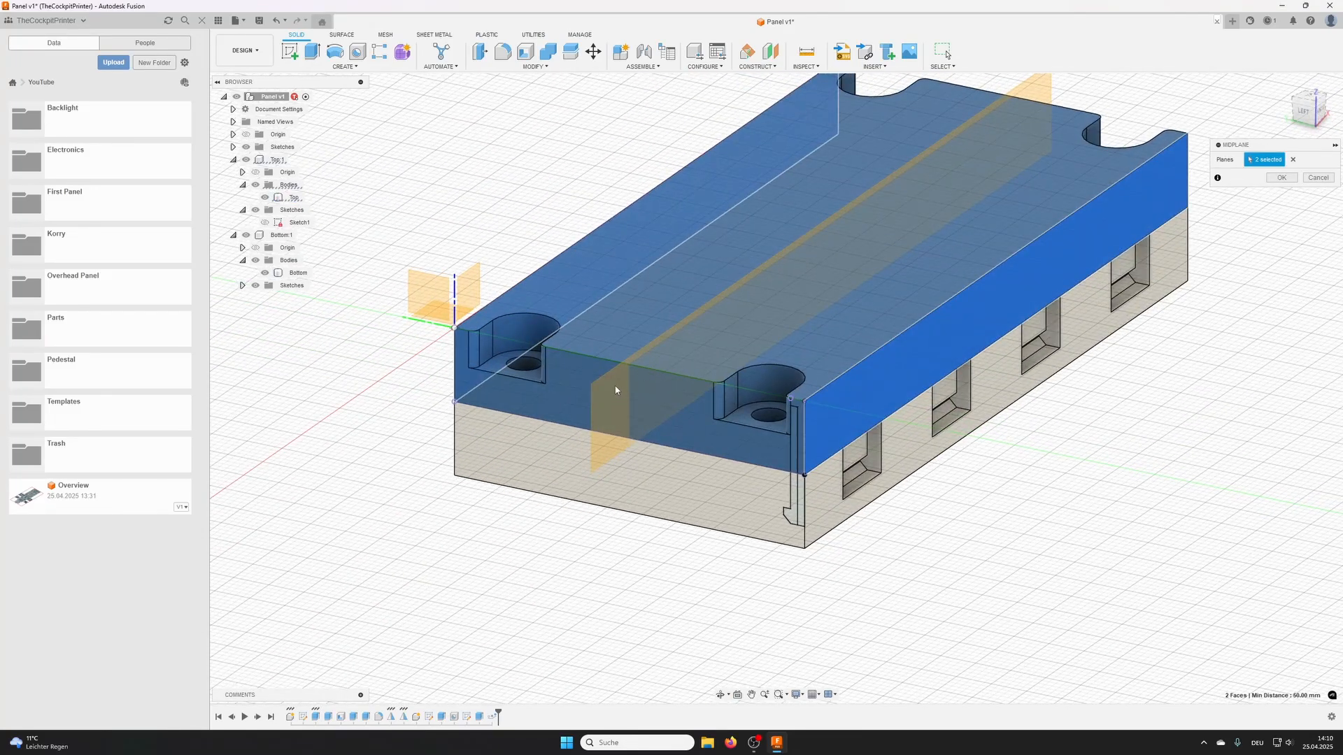
click(1281, 178)
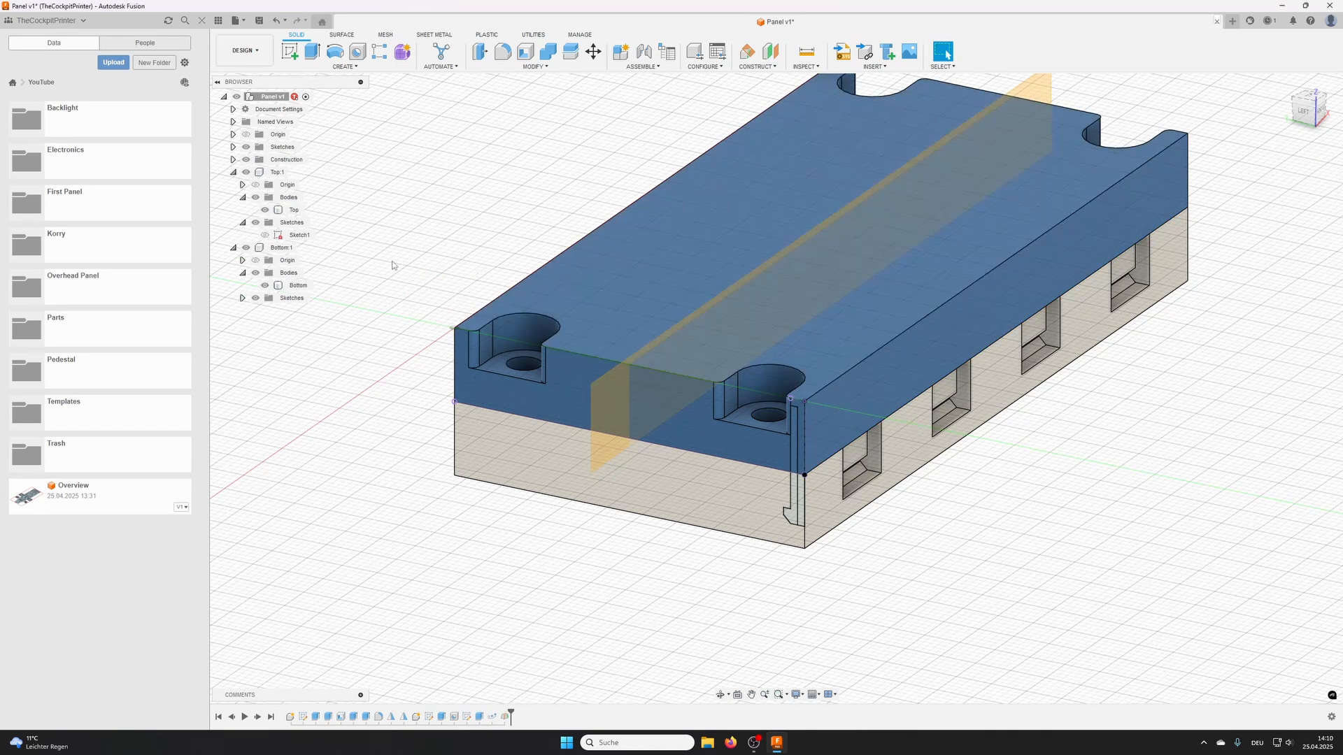
- Mirror the clip pocket cut and its path pattern across the new midplane, using object type Features
click(343, 67)
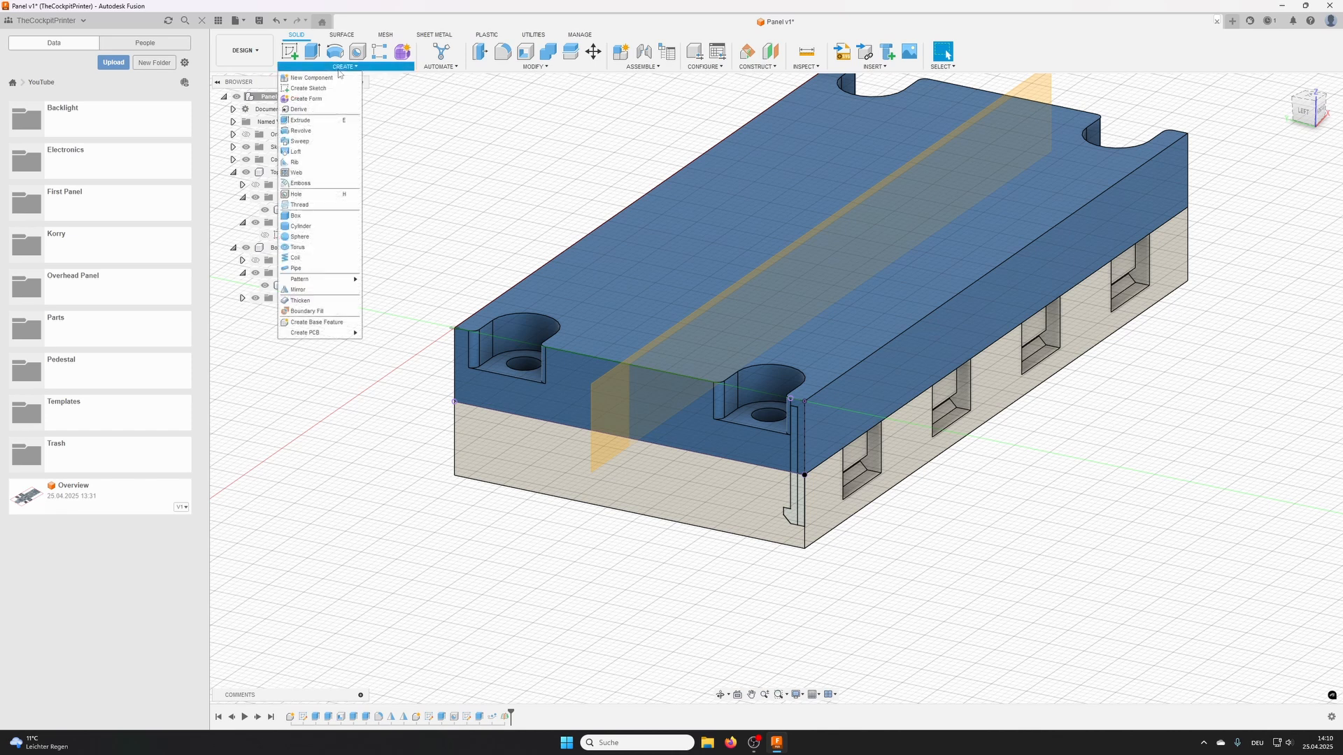
click(298, 289)
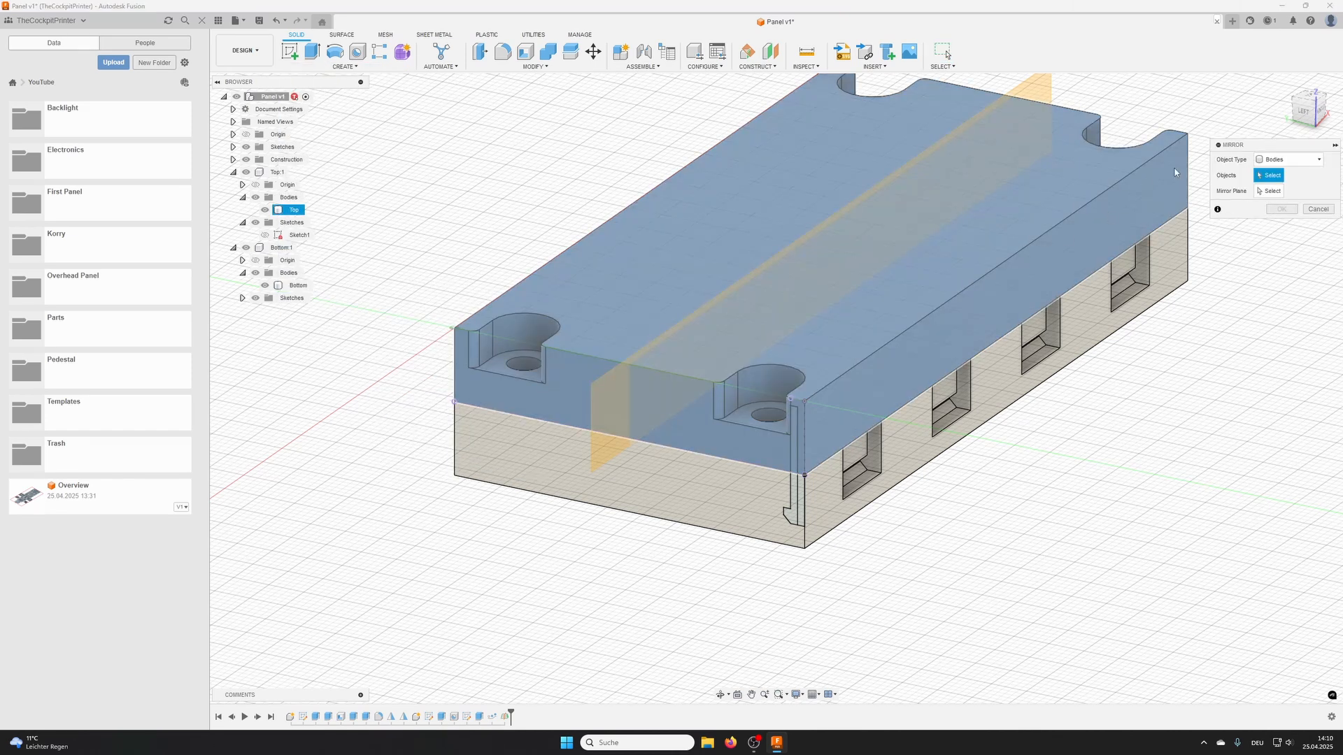
click(1293, 161)
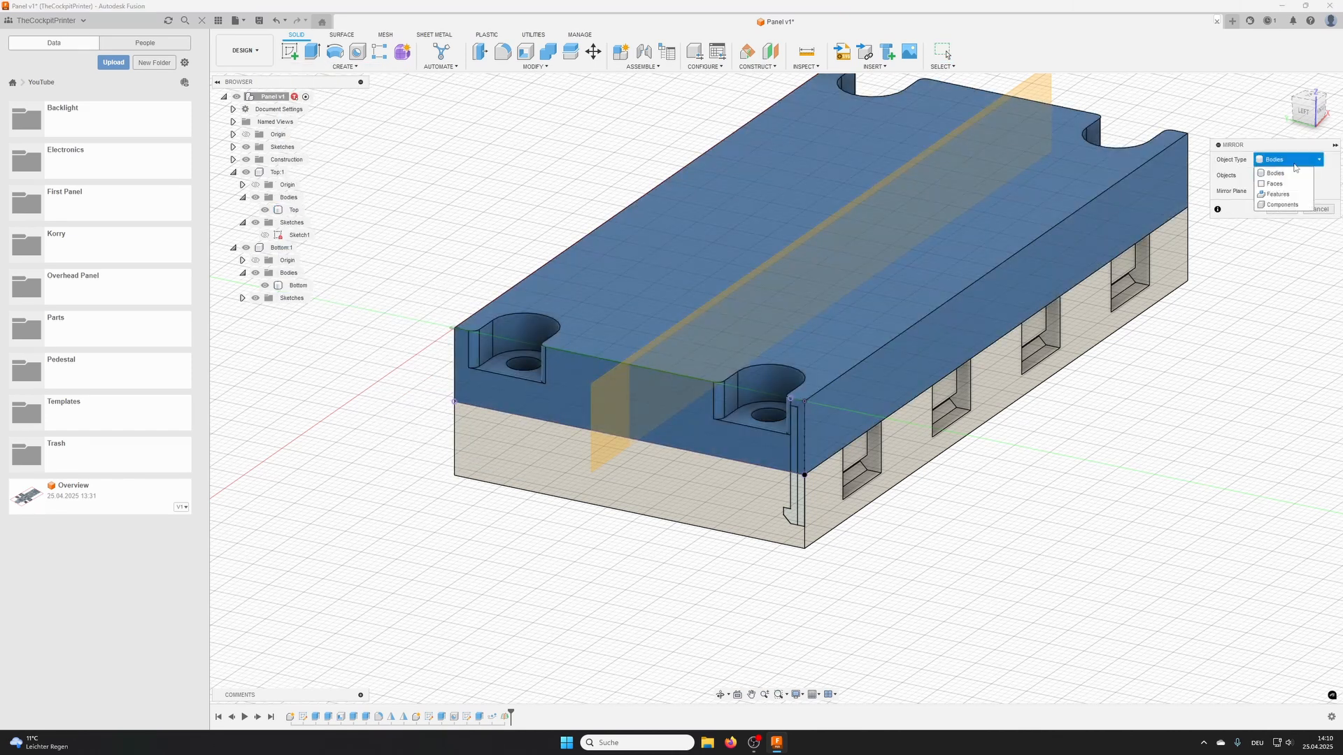
click(1283, 188)
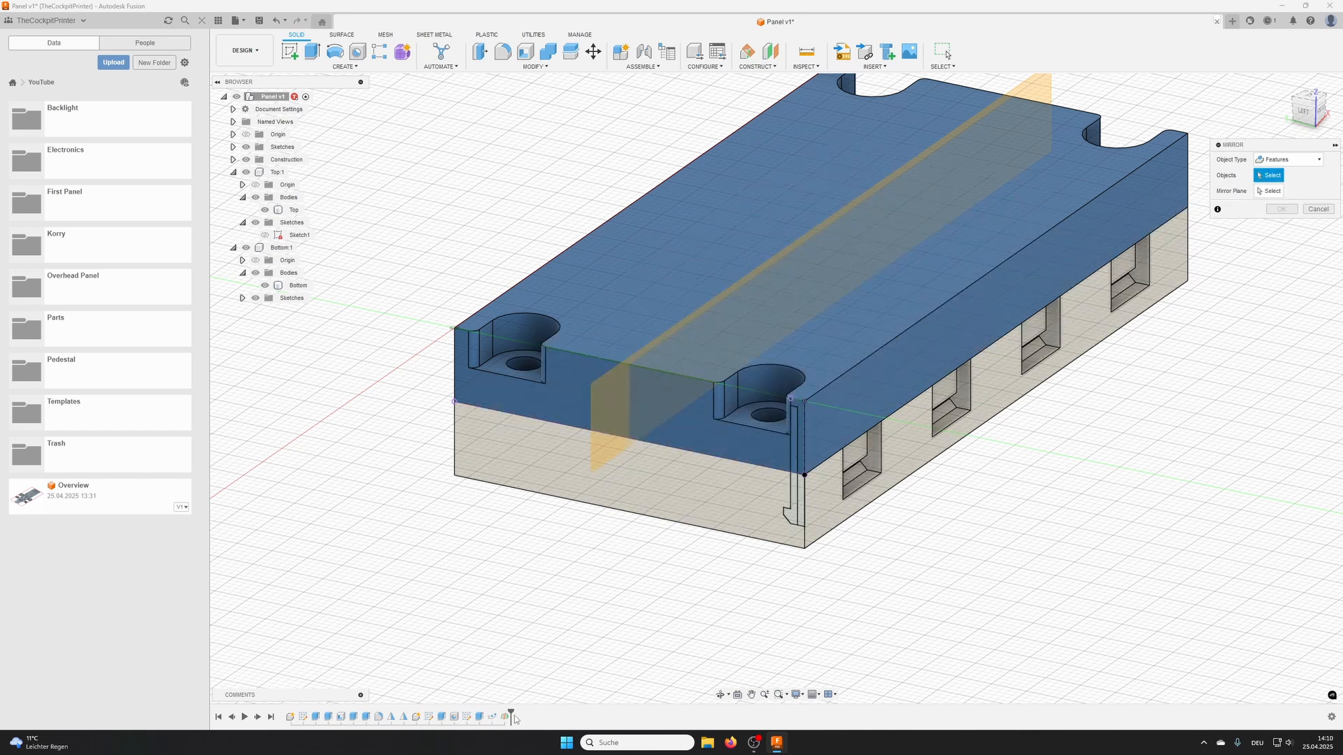
click(492, 717)
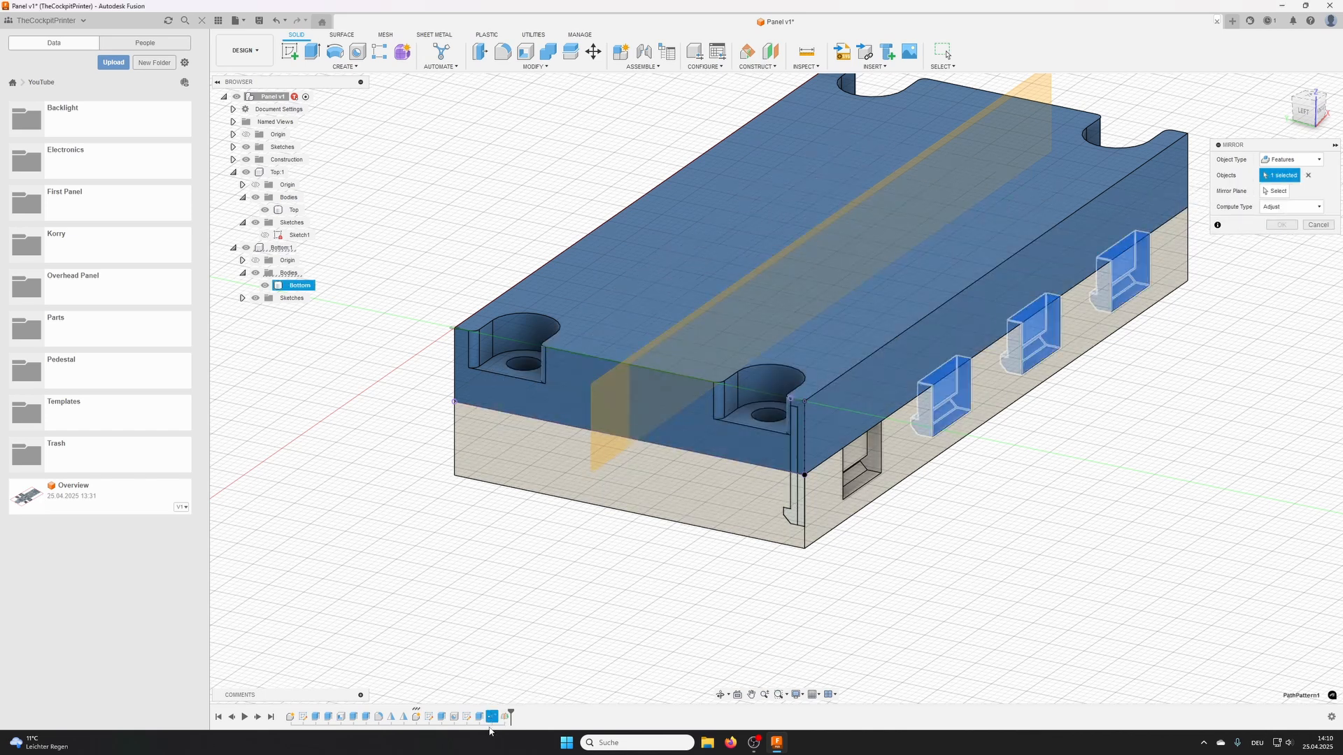
click(479, 717)
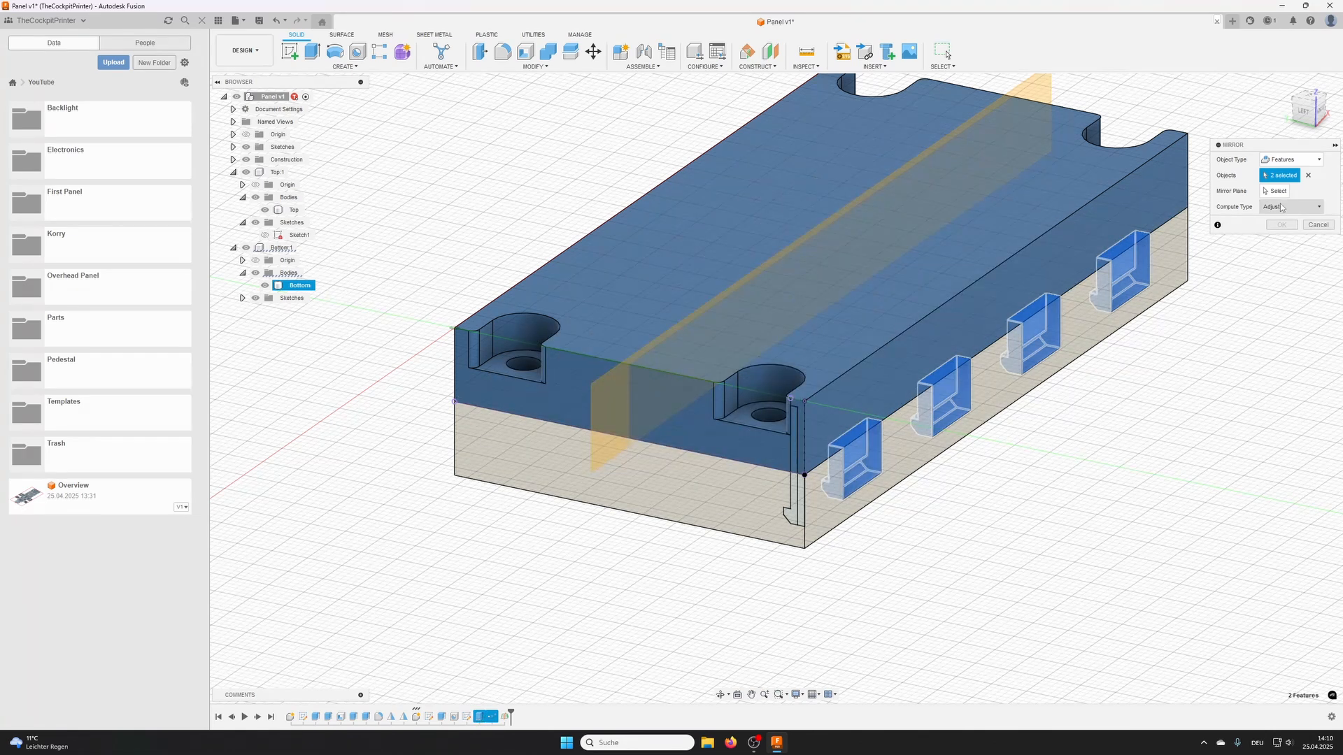
click(1274, 191)
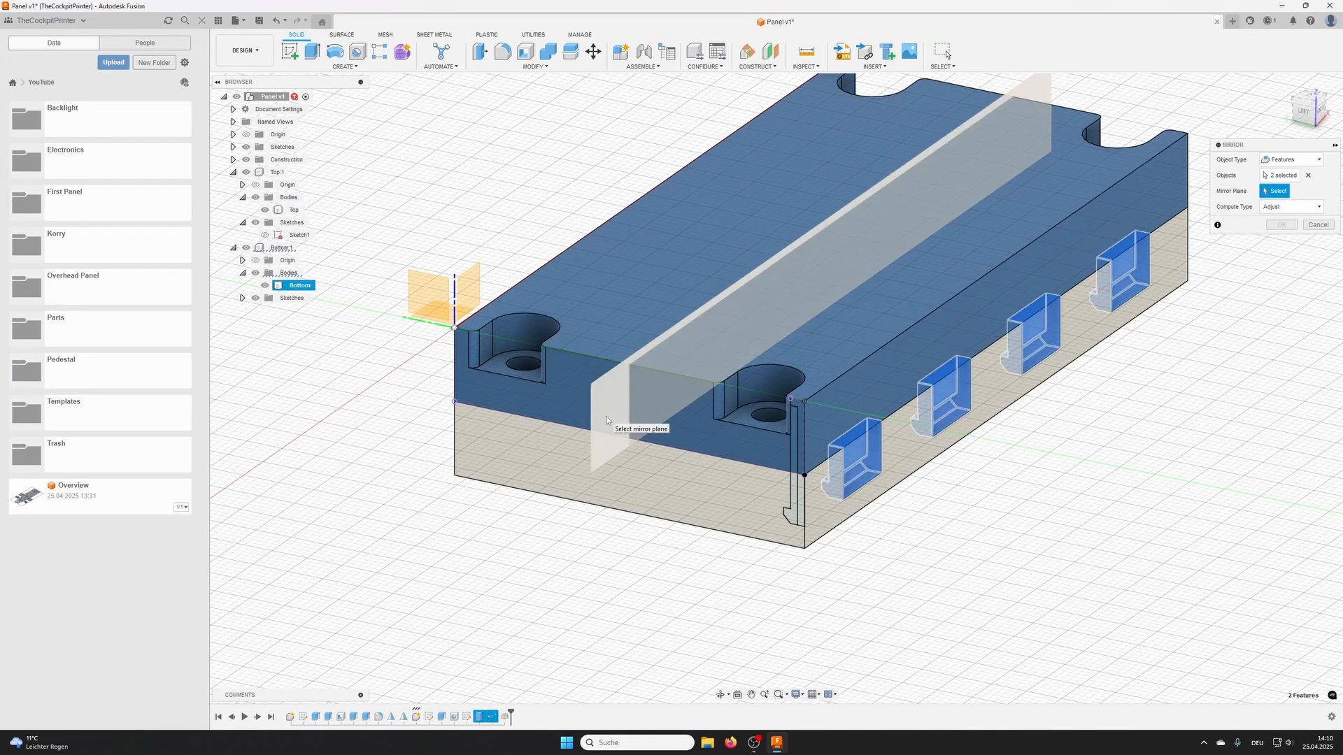
click(614, 424)
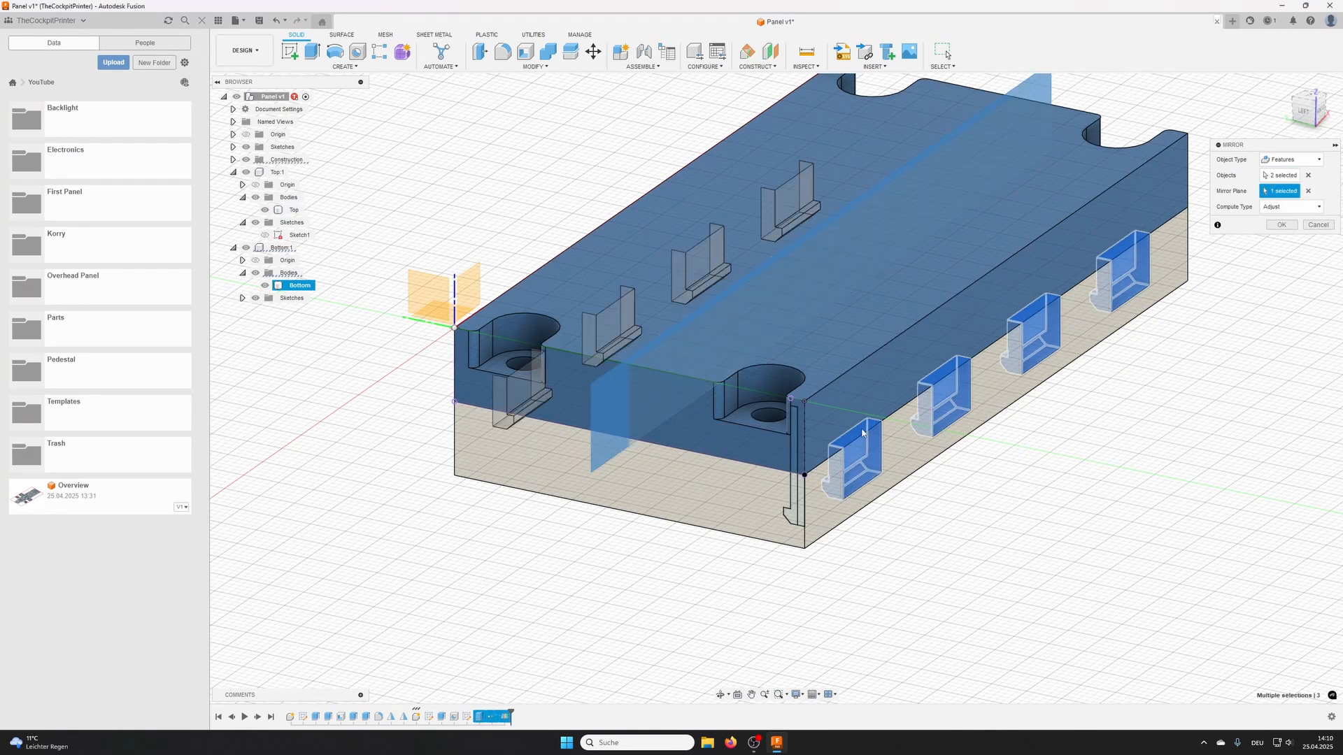
click(1284, 226)
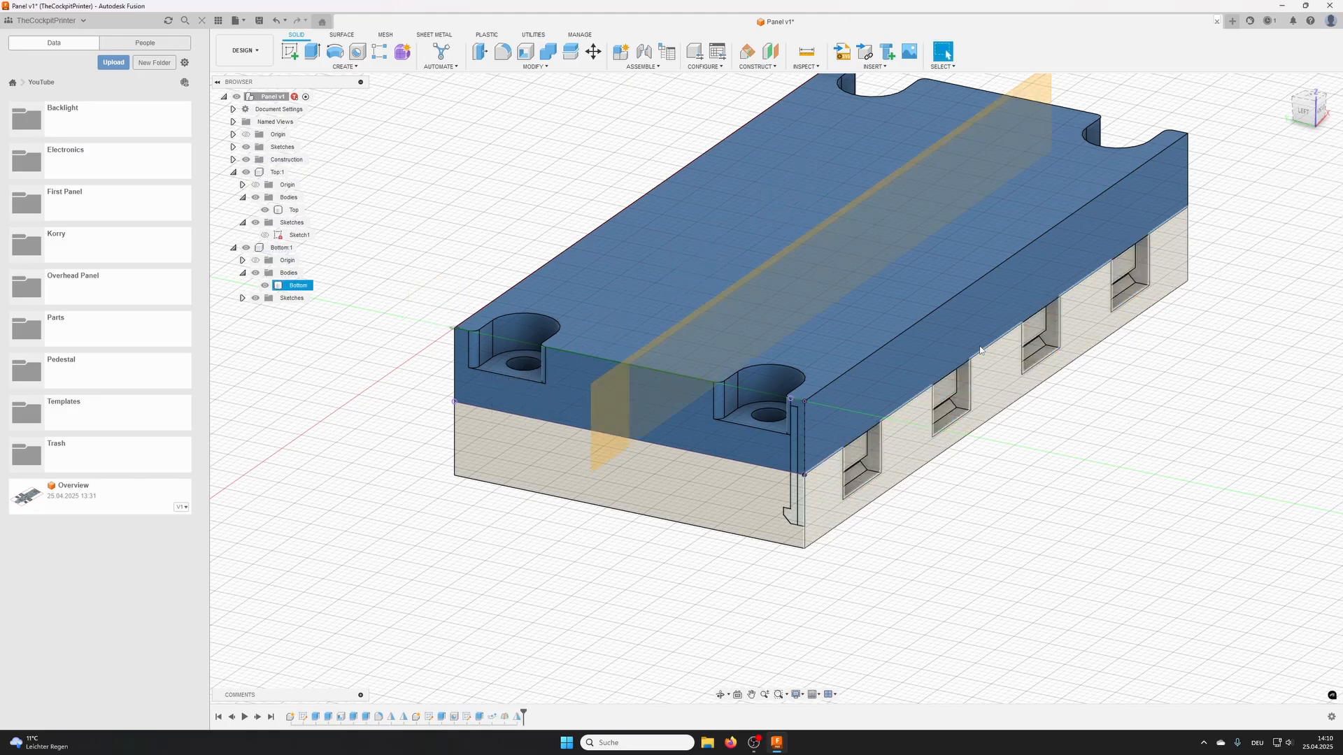
- Edit the clip pocket path pattern and set its quantity to 3
scroll(566, 453, down, 2)
shift+middle_drag(563, 440, 765, 444)
middle_drag(765, 444, 908, 434)
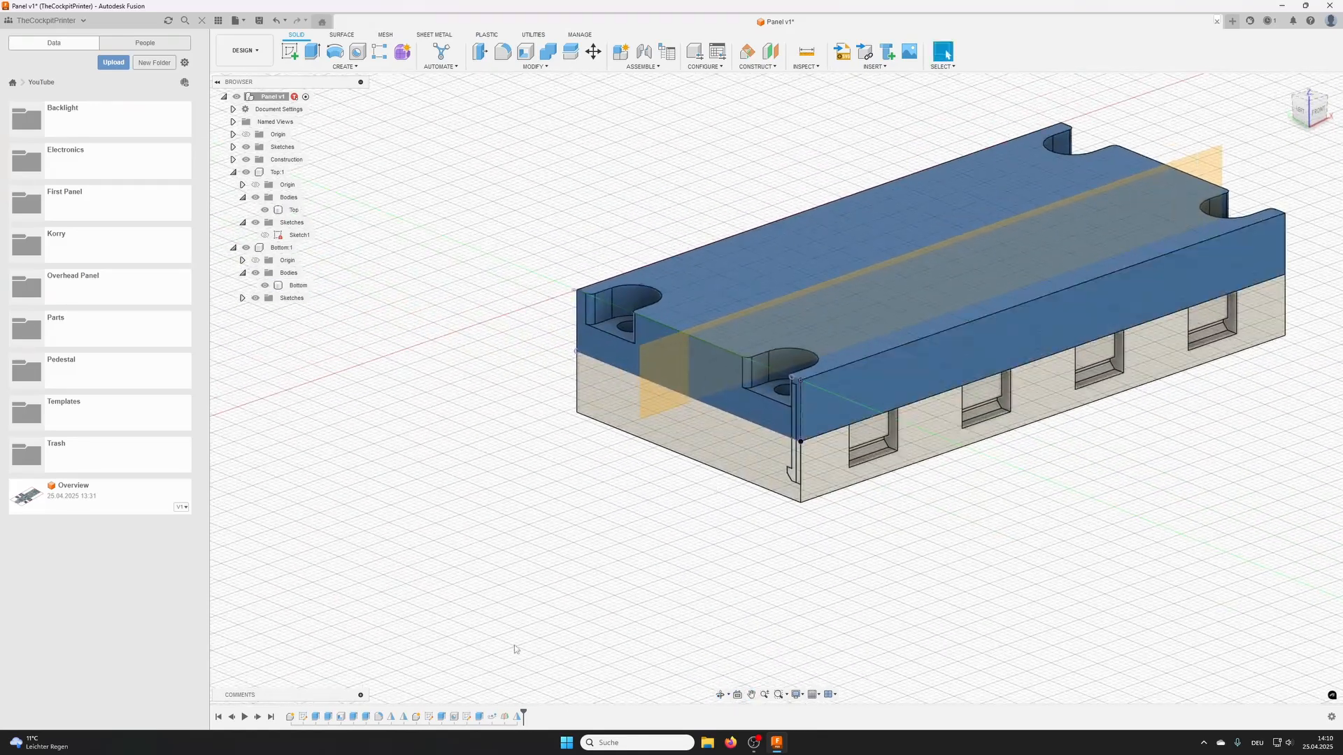
double_click(491, 717)
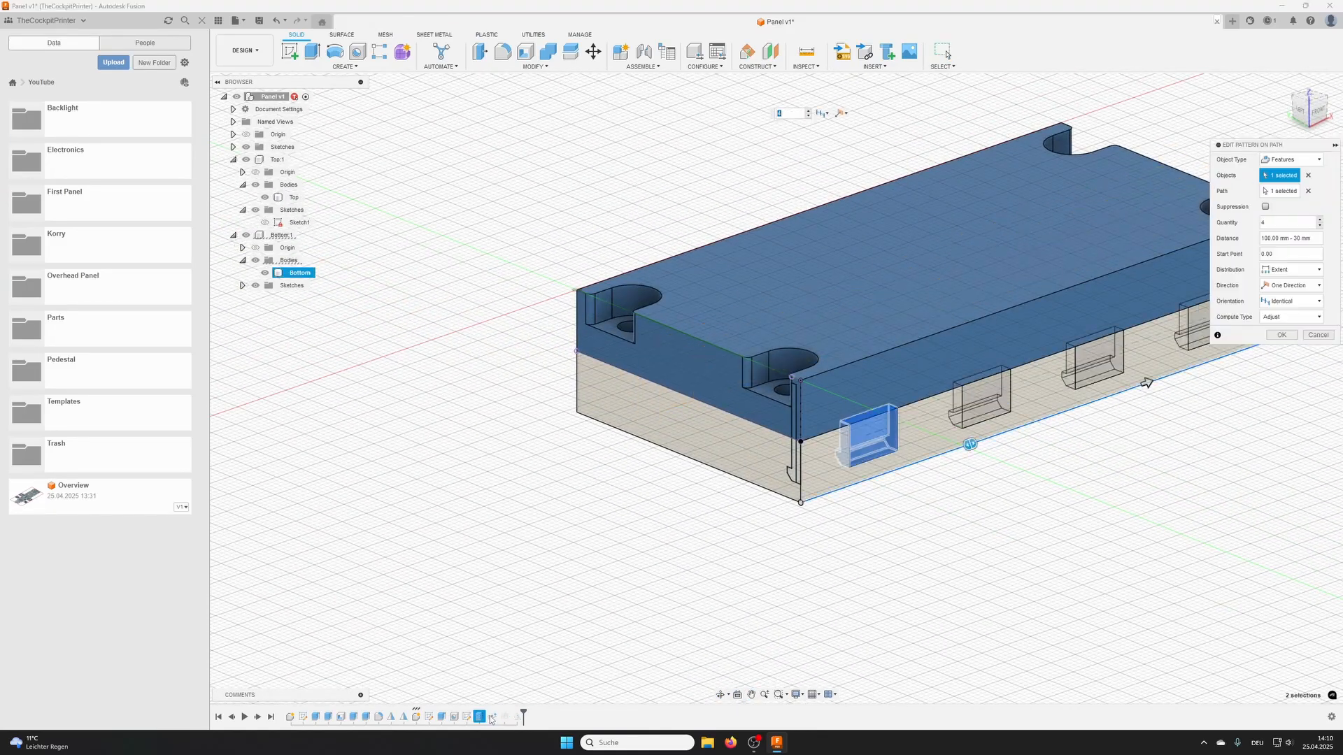
scroll(953, 412, down, 3)
middle_drag(953, 412, 776, 433)
click(1319, 225)
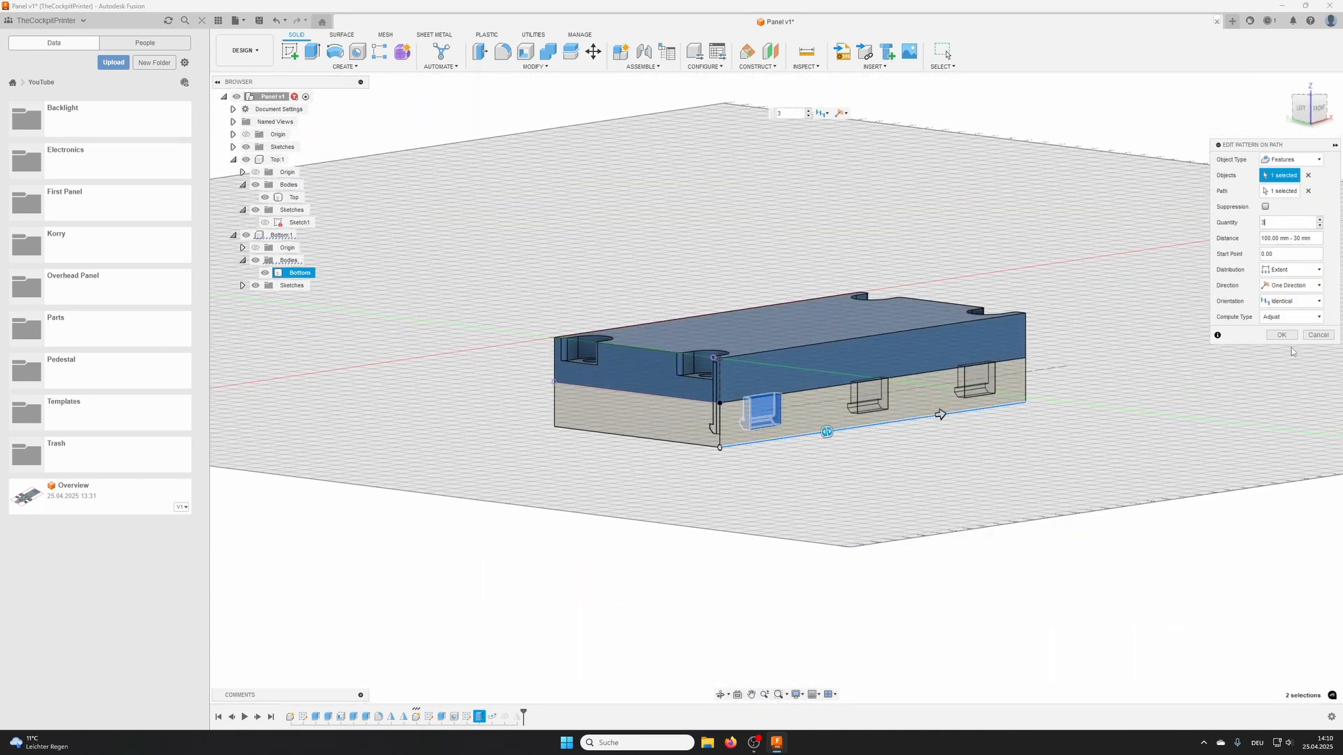
click(1281, 335)
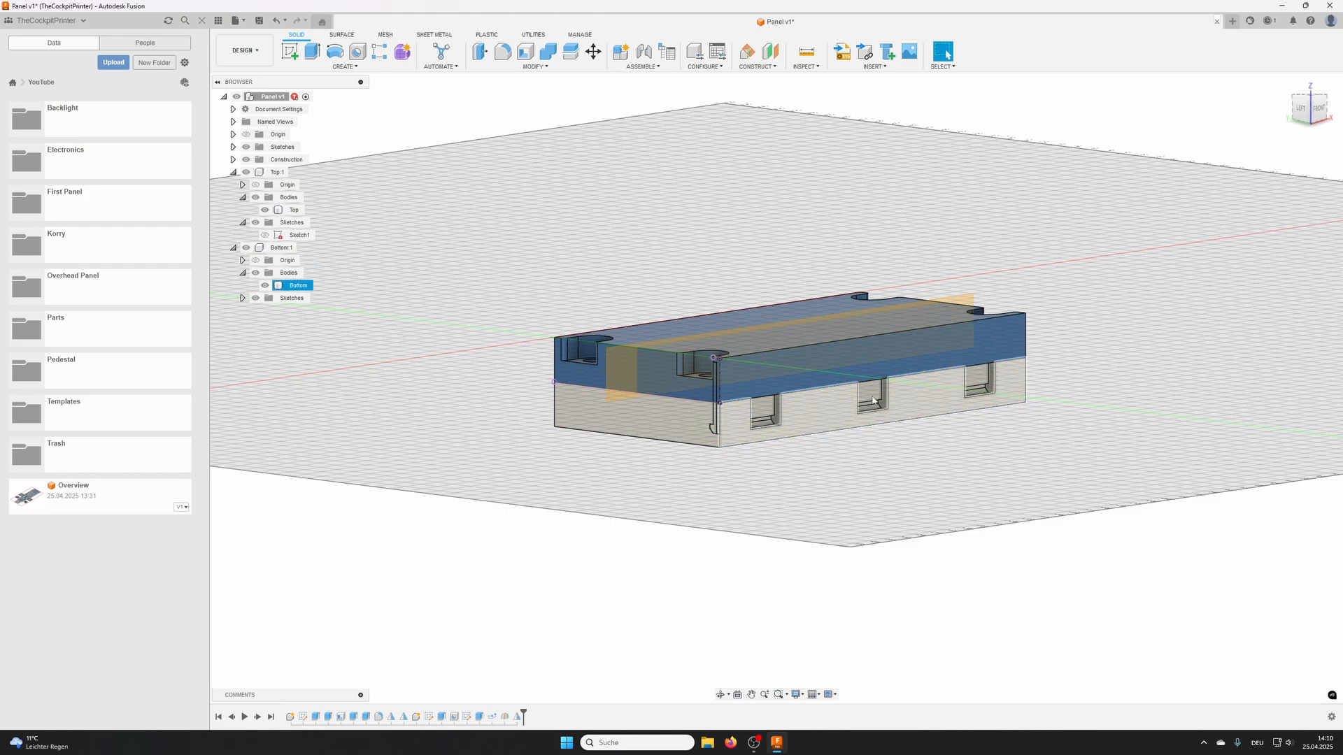
- Examine the clip pockets on both long sides of the Bottom and how the Top and Bottom bodies meet
shift+middle_drag(769, 420, 760, 351)
click(760, 352)
scroll(781, 331, up, 8)
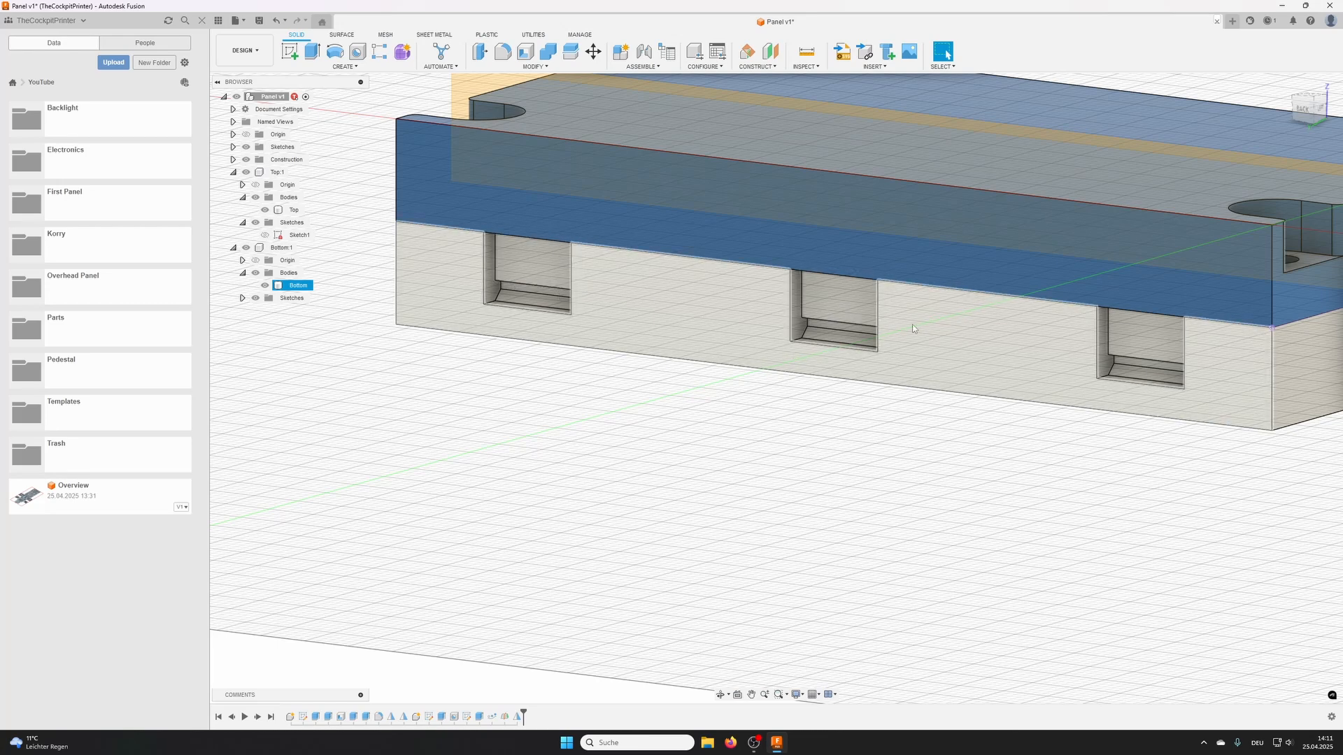
scroll(1035, 342, down, 2)
shift+middle_drag(1111, 355, 1024, 353)
middle_drag(1056, 378, 835, 392)
key(Escape)
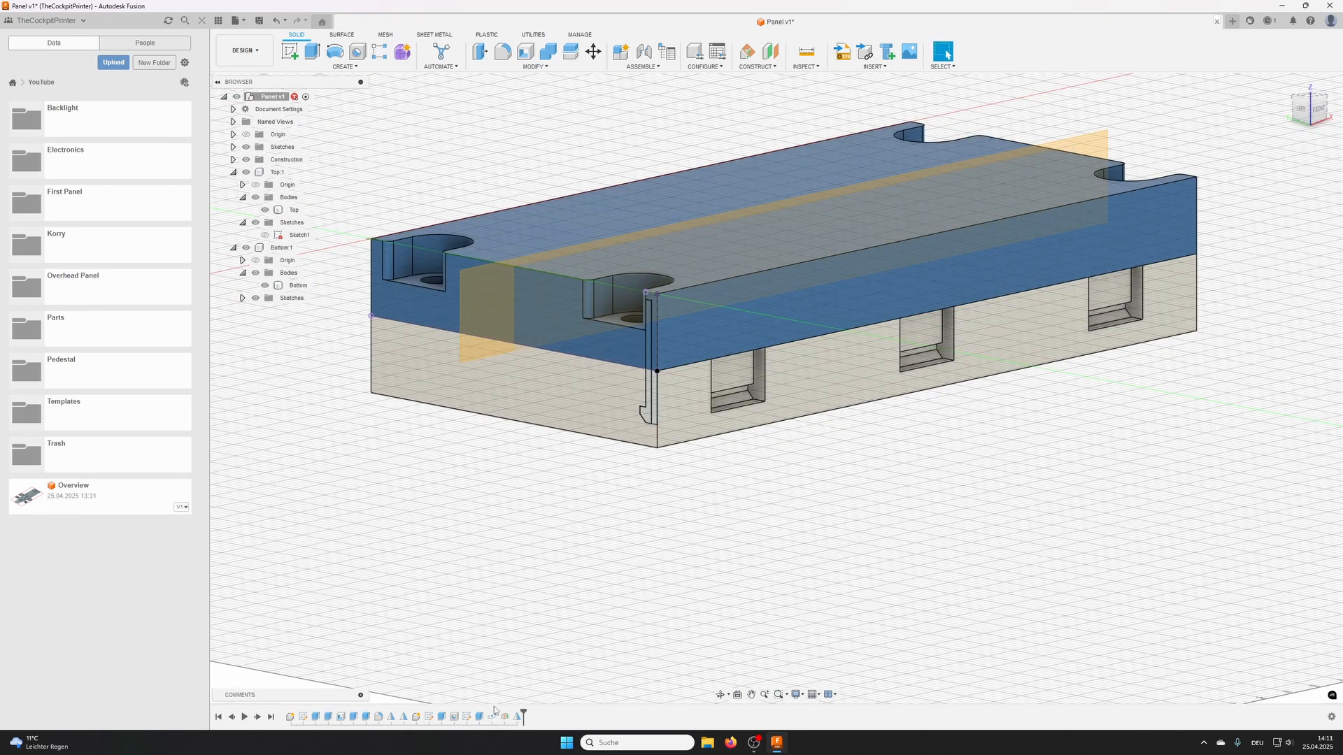
click(413, 358)
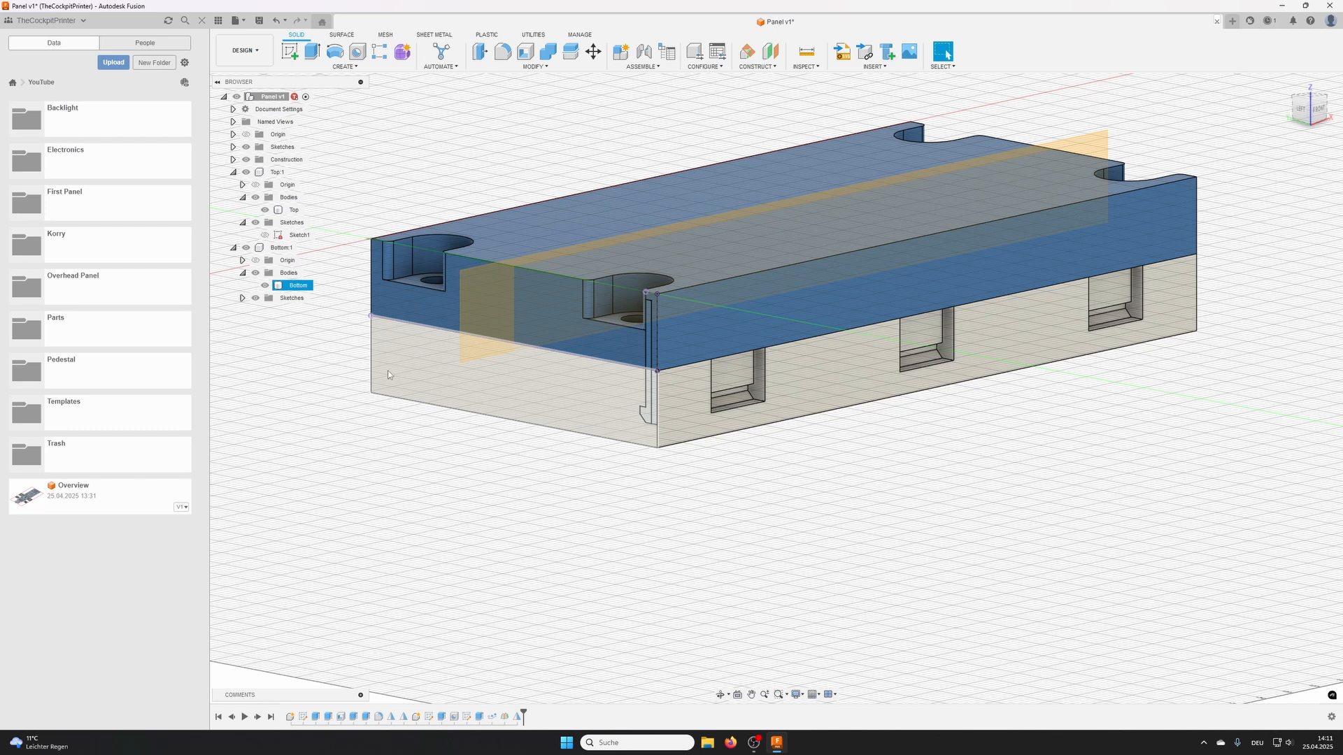
key(Escape)
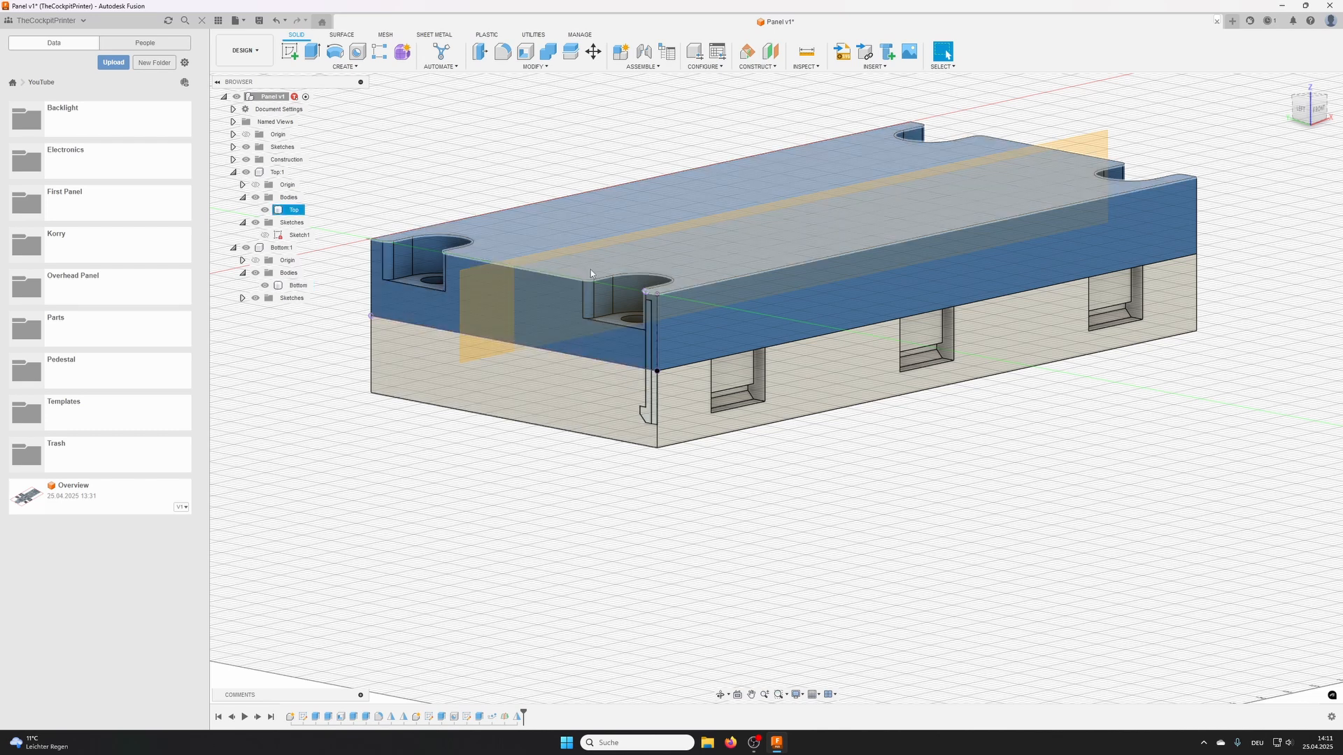
click(631, 261)
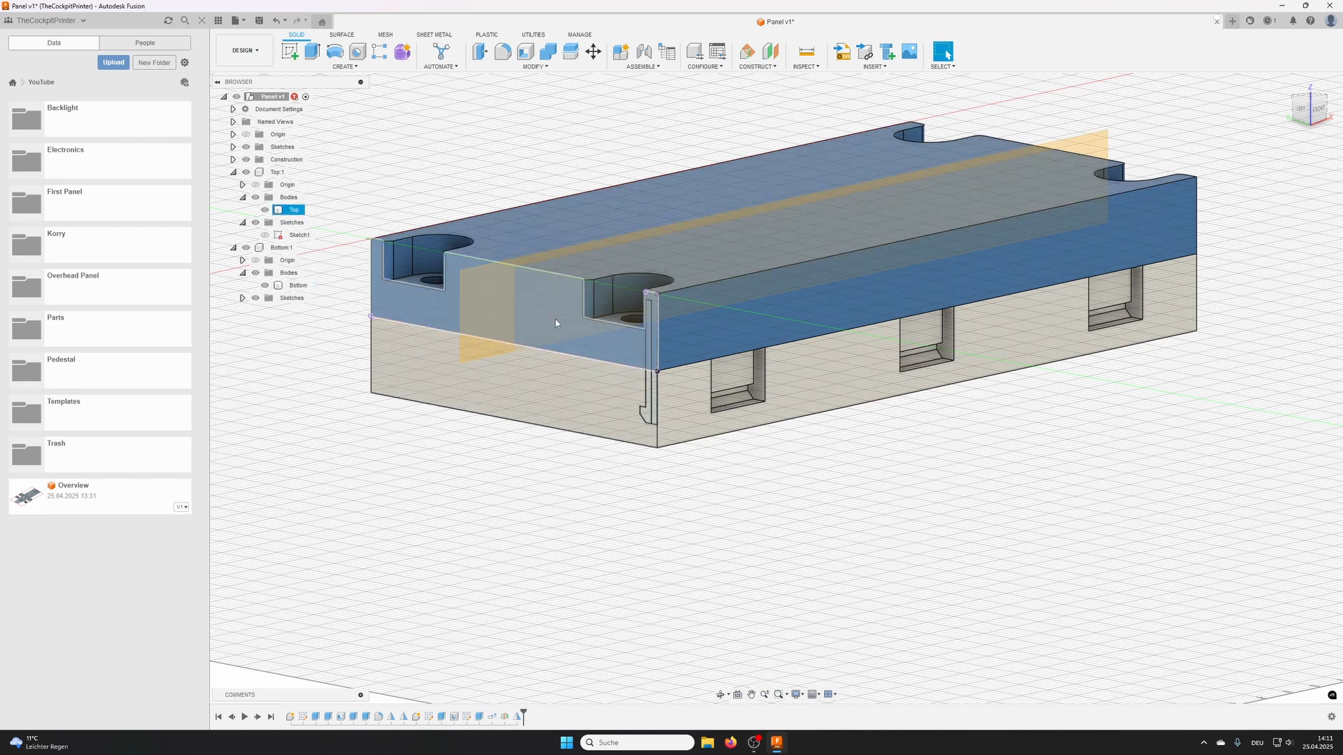
key(Escape)
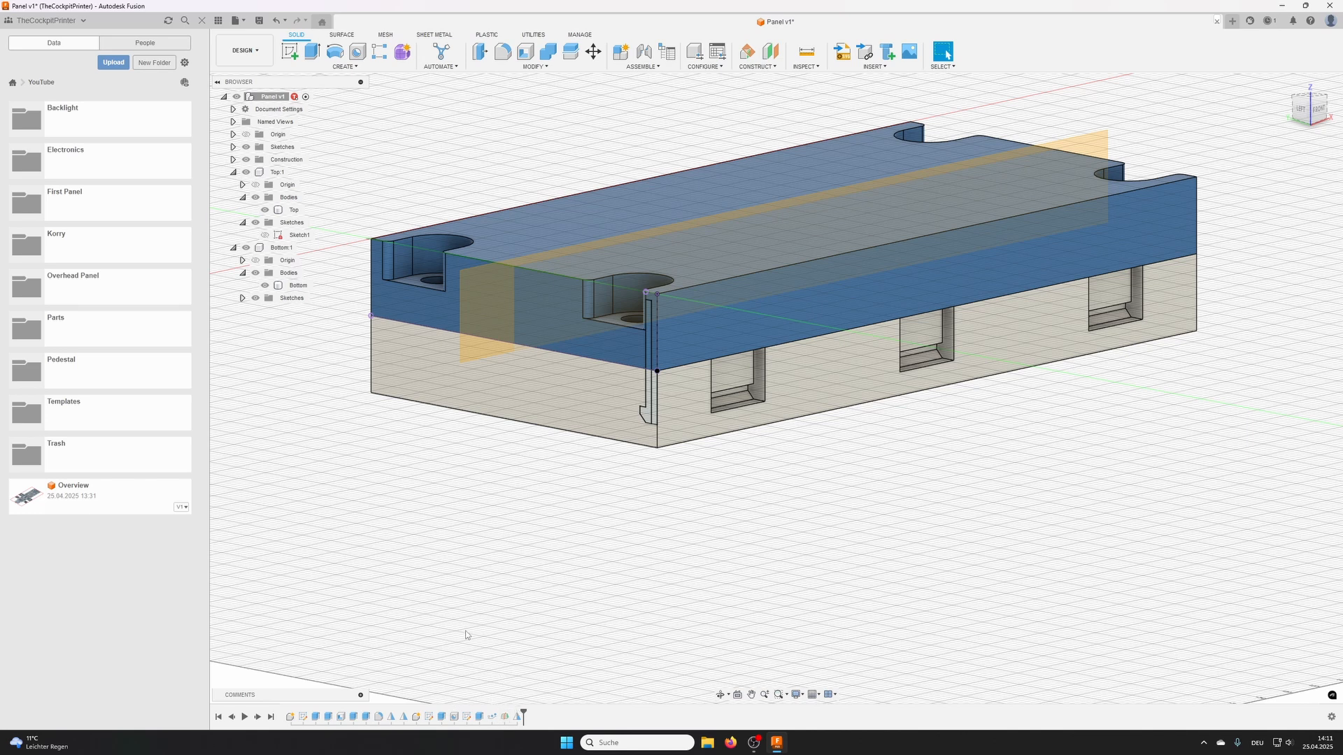
- Activate the Top component and cut the clip sketch's upper profile into it, with a 10 mm start offset and 10 mm distance
double_click(275, 173)
mouse_move(434, 398)
shift+middle_down()
mouse_move(506, 376)
mouse_move(439, 402)
shift+middle_up()
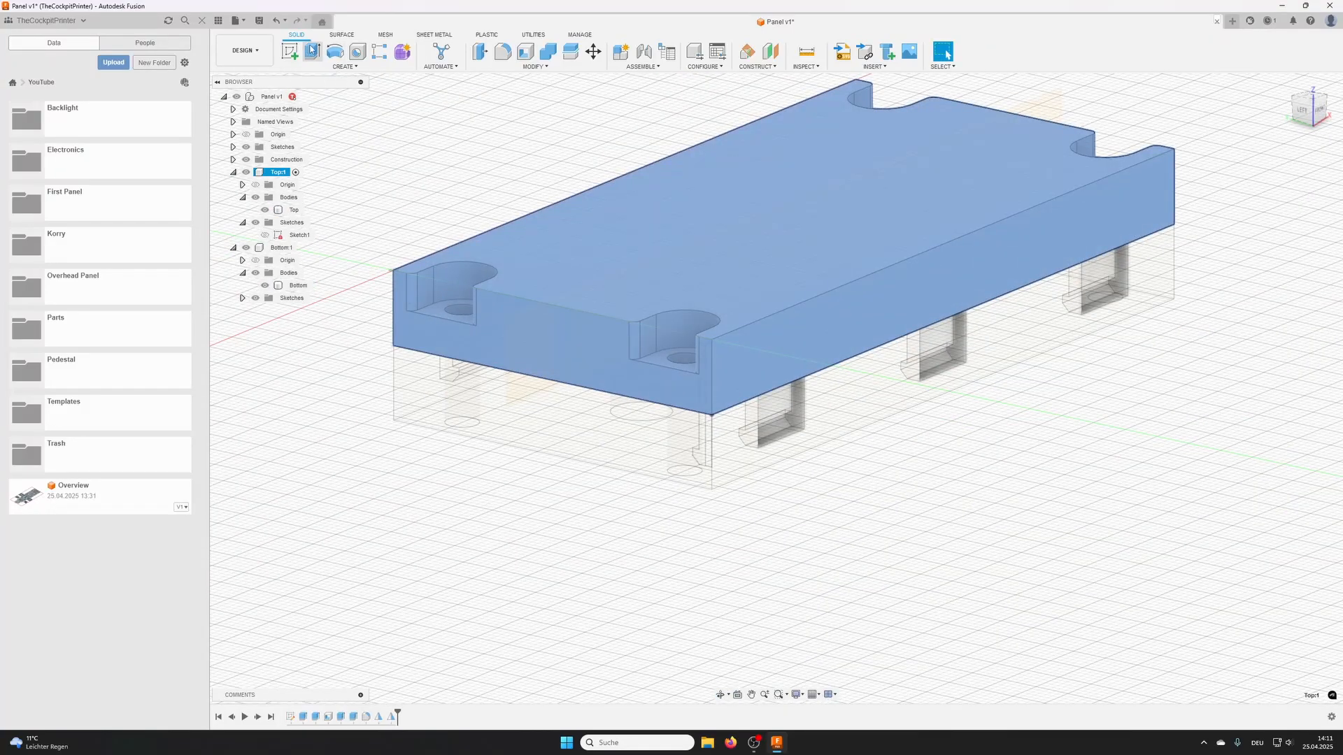
click(312, 49)
scroll(703, 381, up, 3)
click(699, 384)
scroll(698, 392, up, 2)
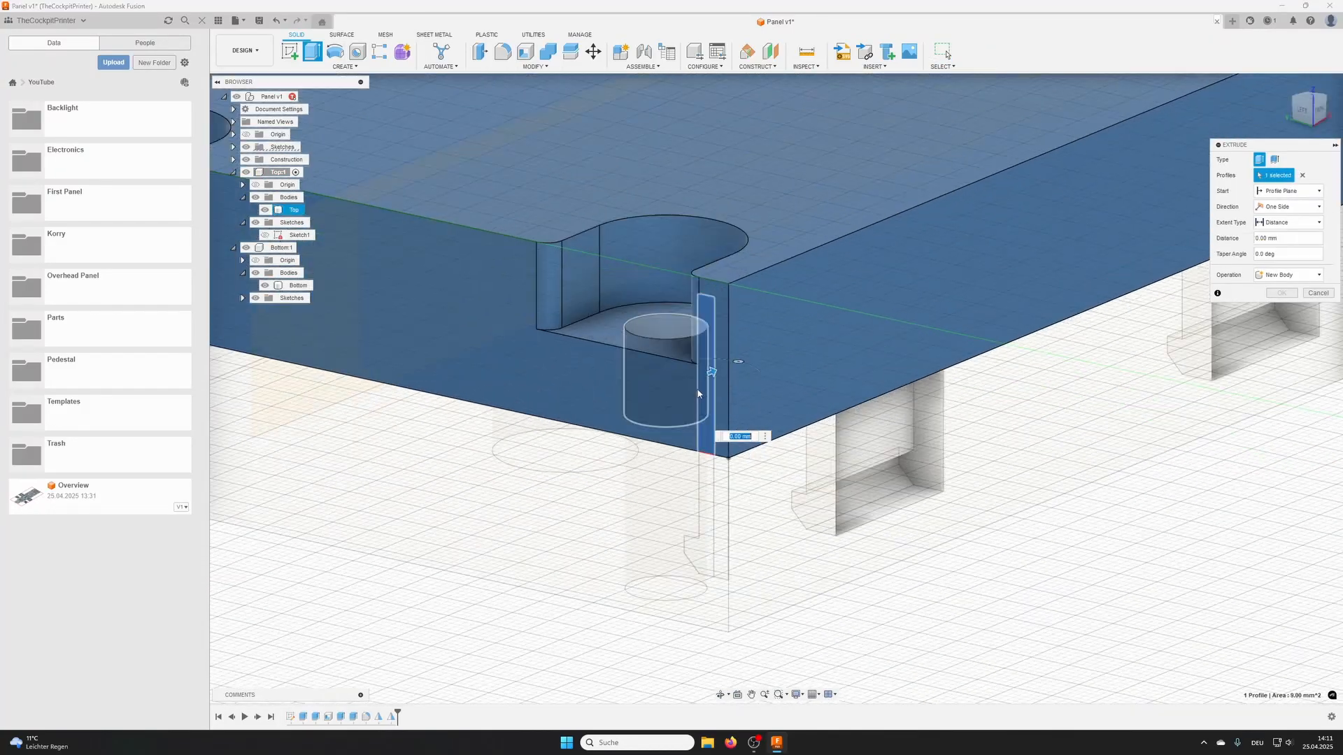
scroll(698, 394, up, 1)
shift+middle_drag(707, 418, 741, 371)
click(1294, 192)
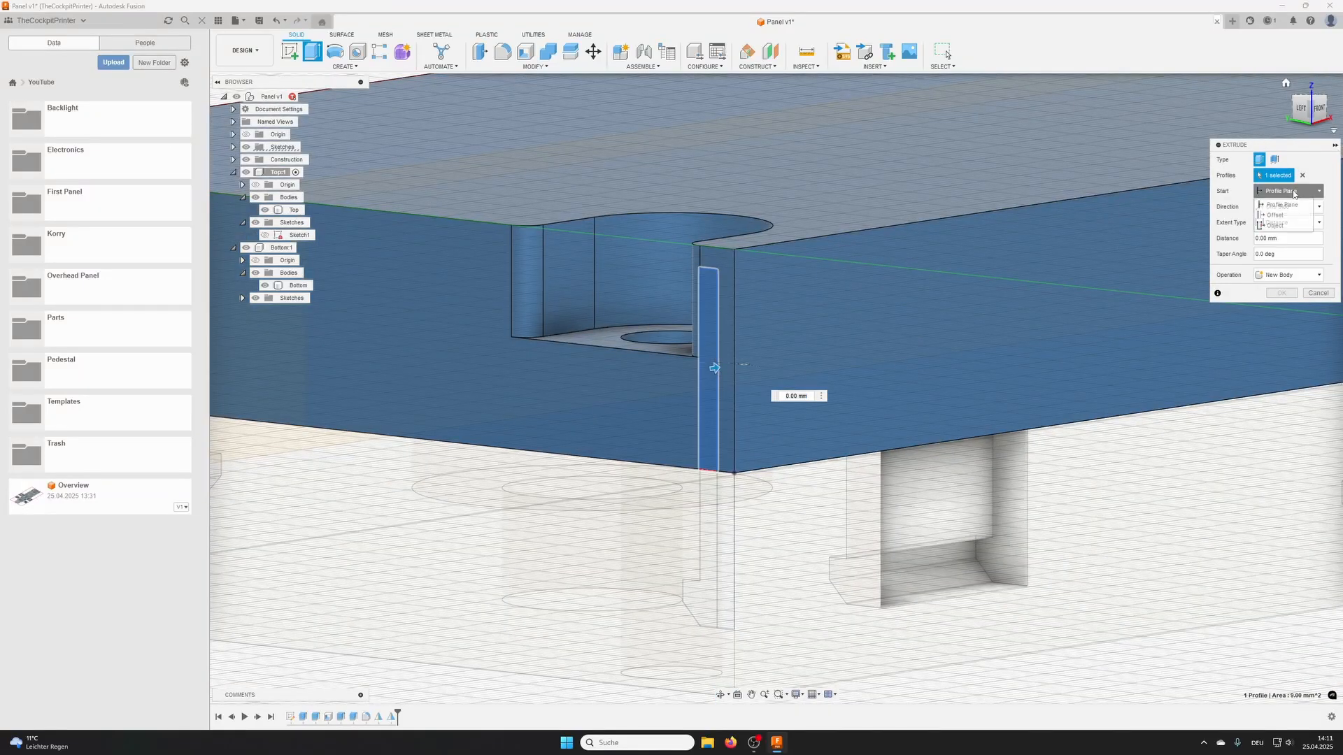
click(1285, 215)
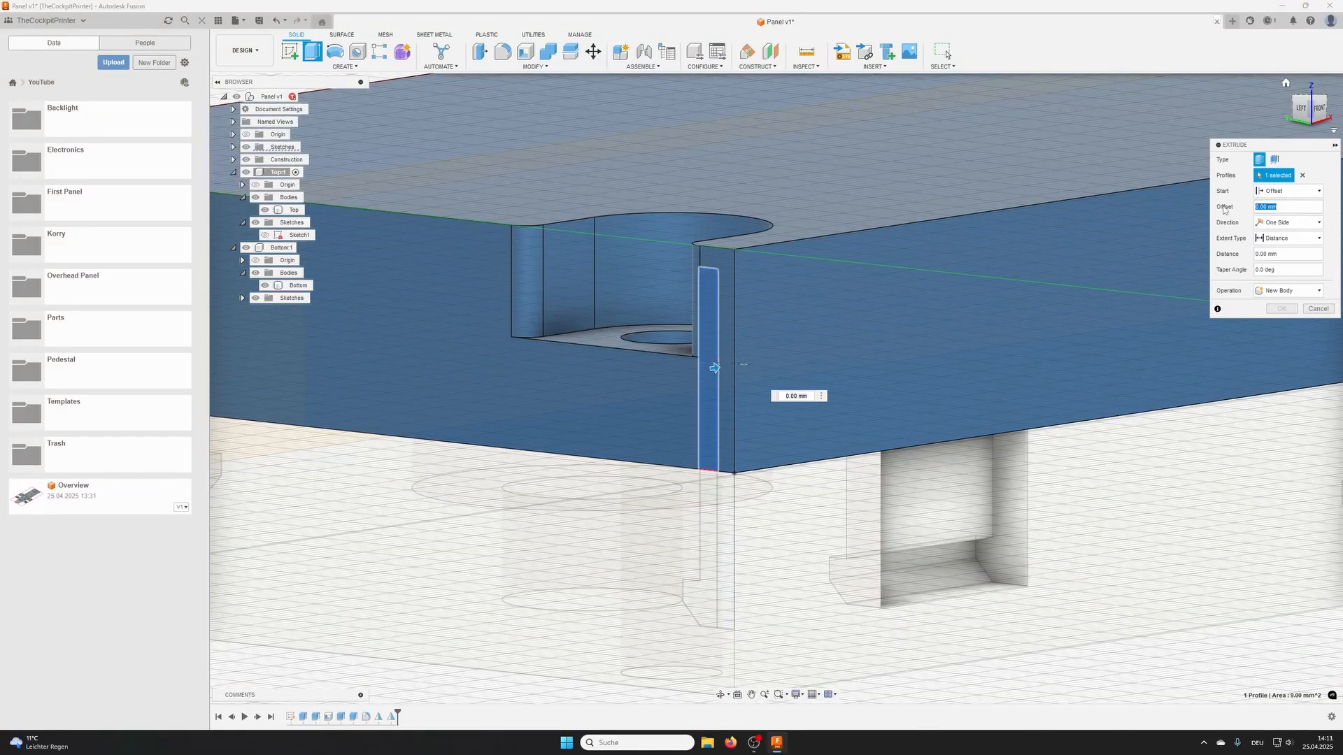
text(10)
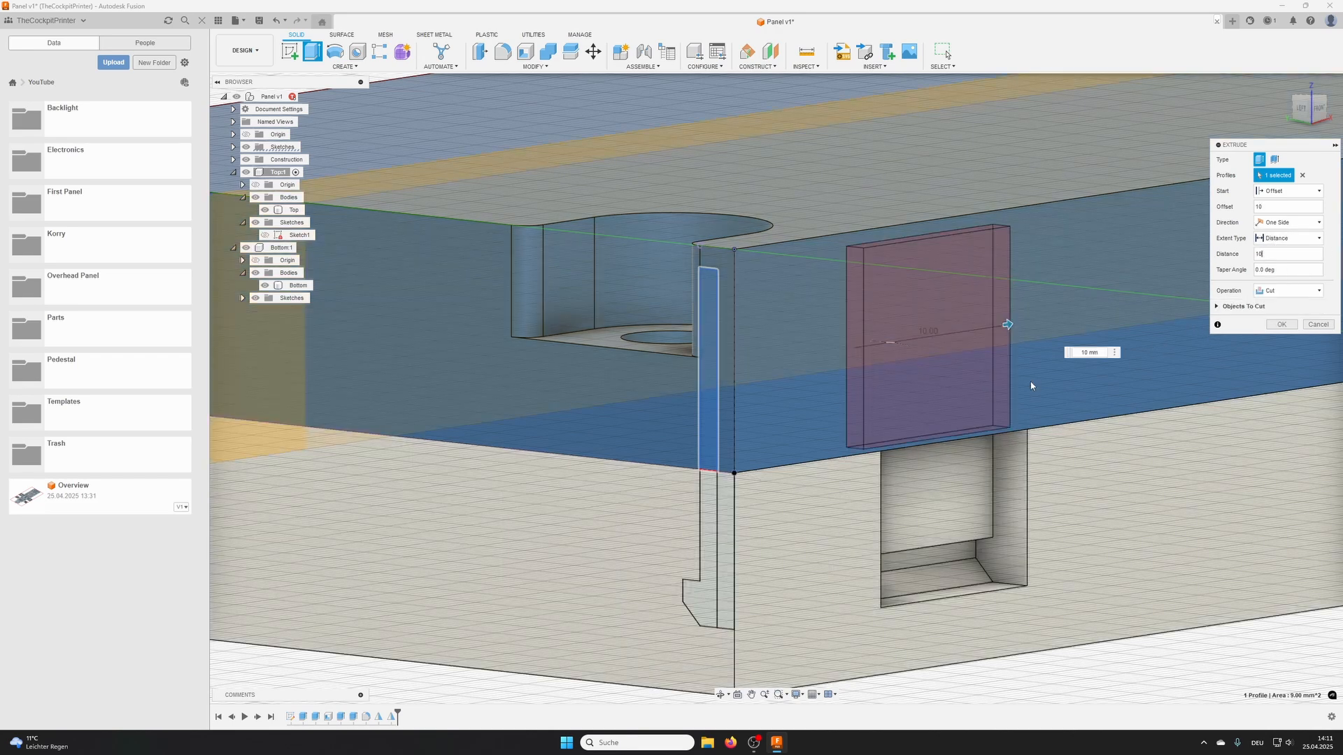
shift+middle_drag(1031, 385, 1025, 384)
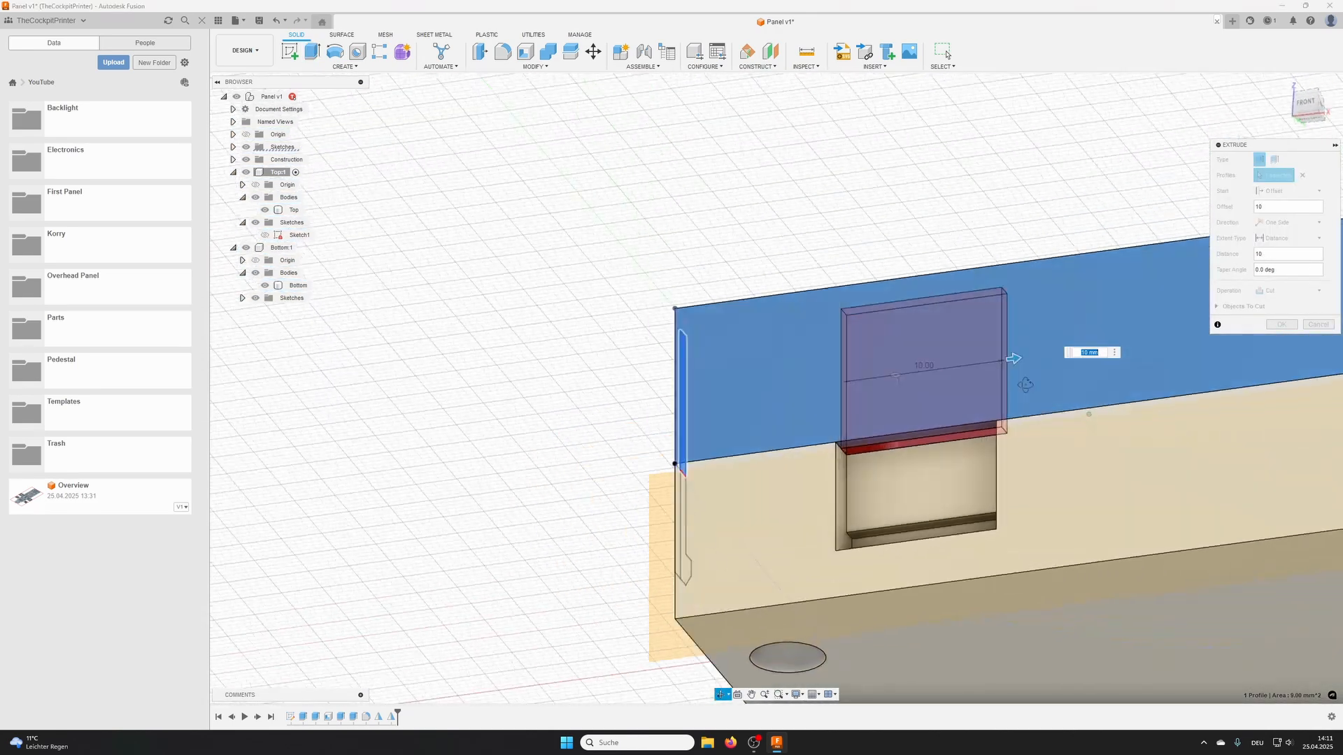
scroll(878, 447, up, 8)
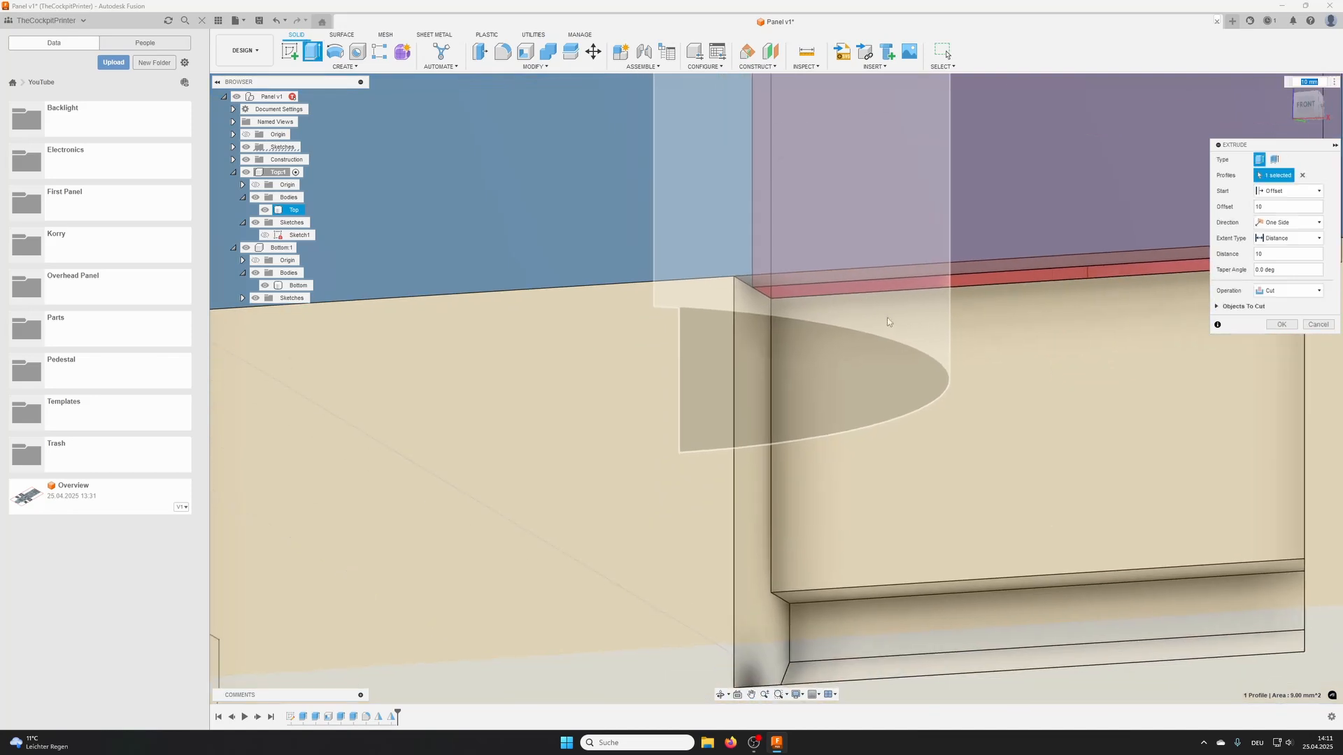
mouse_move(889, 322)
shift+middle_down()
mouse_move(831, 327)
mouse_move(863, 326)
shift+middle_up()
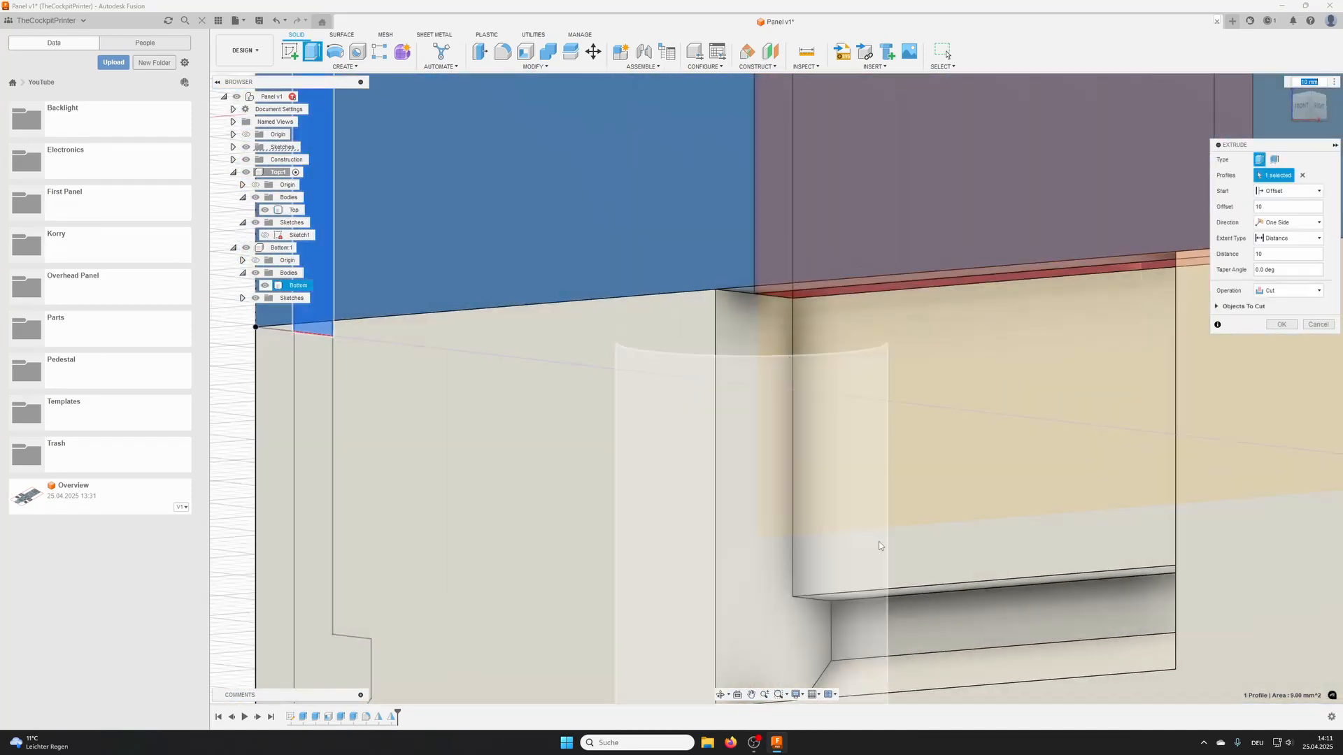
click(1281, 325)
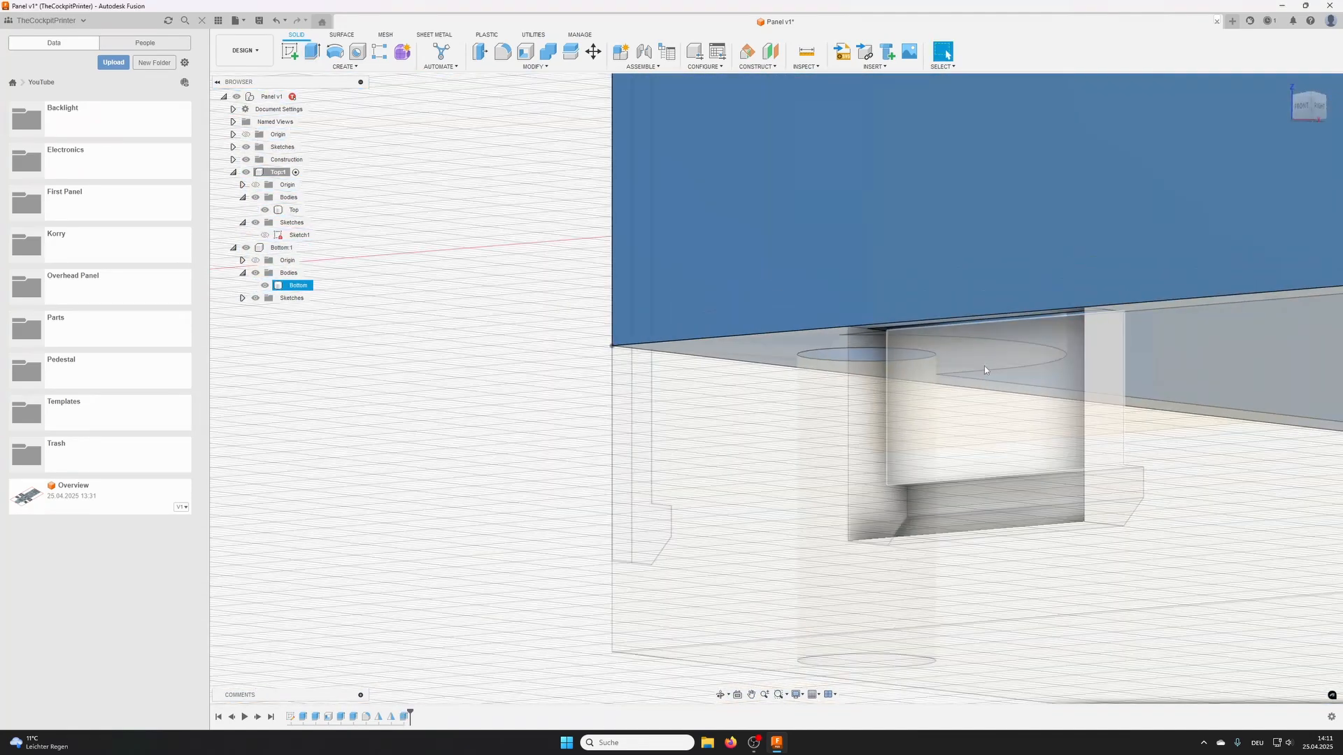
- Pattern the Top's new cut feature along its long upper edge with quantity 3, distance 70 mm and start point 0
scroll(983, 367, down, 4)
middle_drag(912, 385, 622, 363)
shift+middle_drag(622, 364, 791, 375)
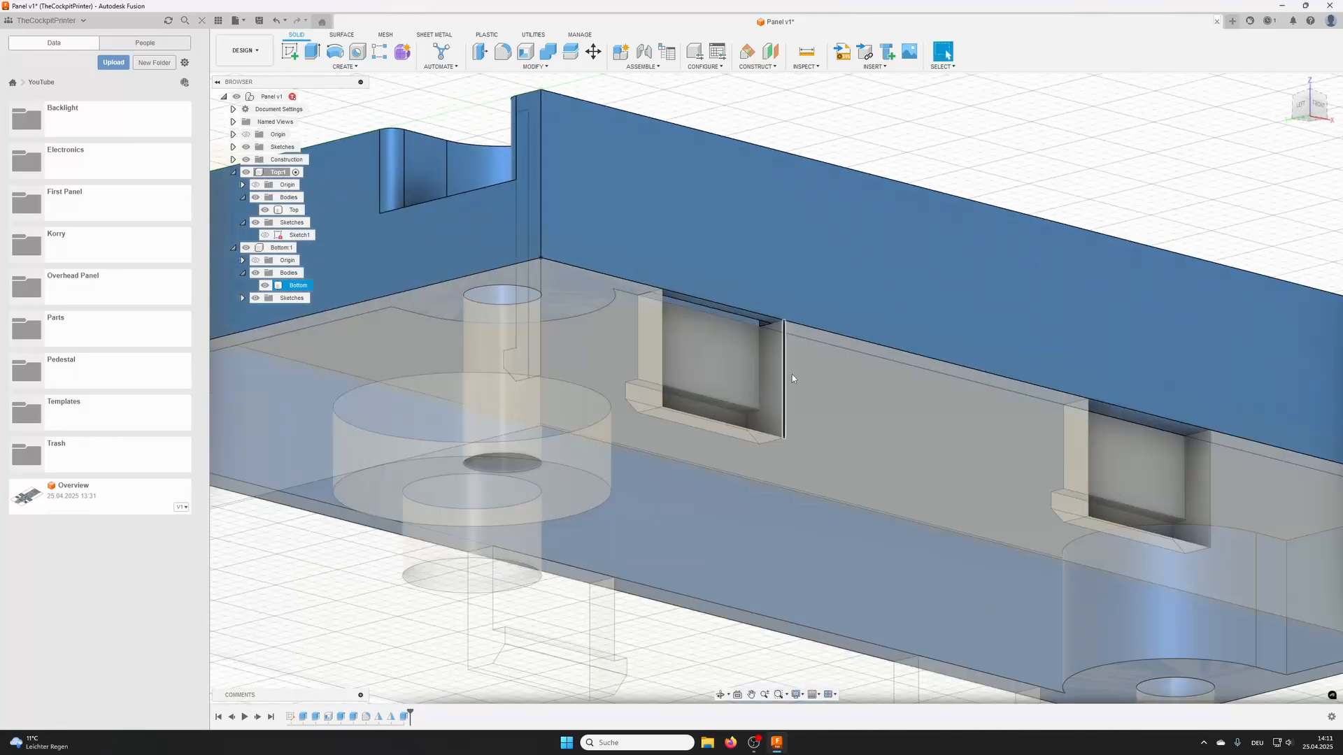
click(344, 67)
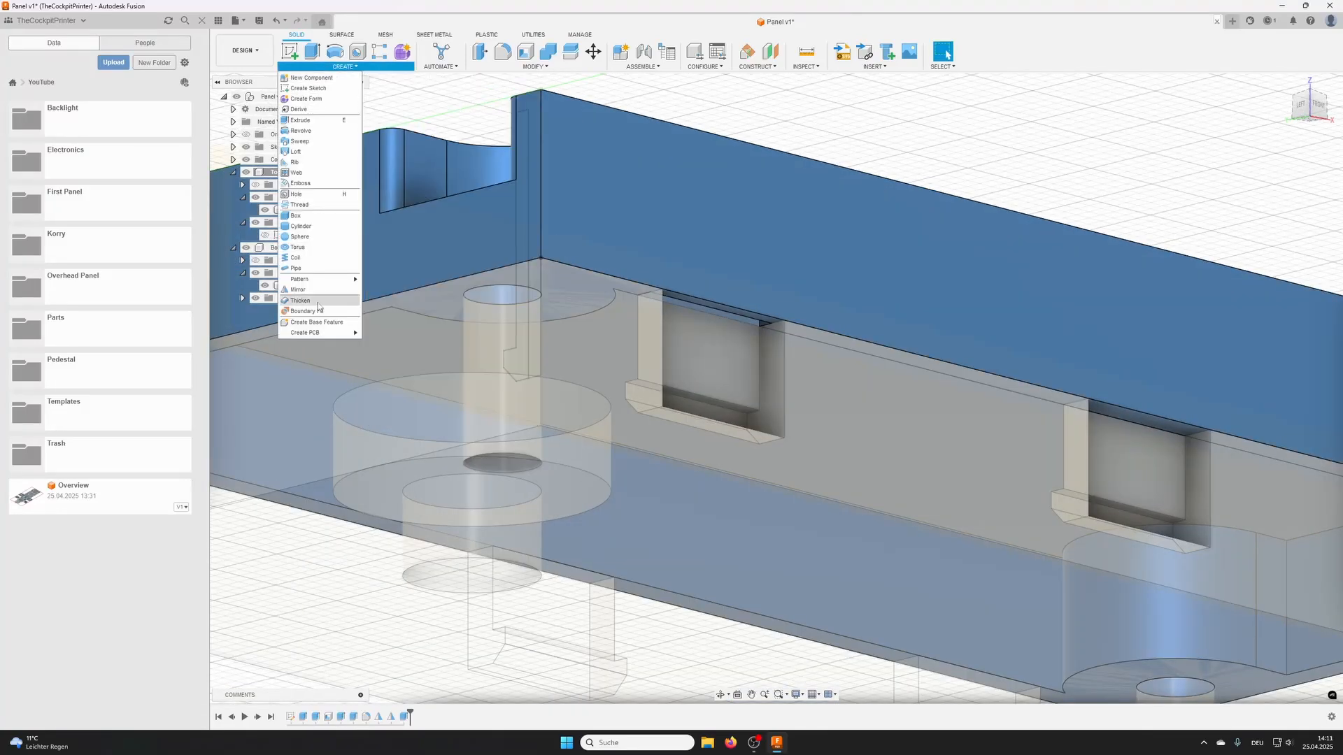
mouse_move(307, 278)
click(396, 302)
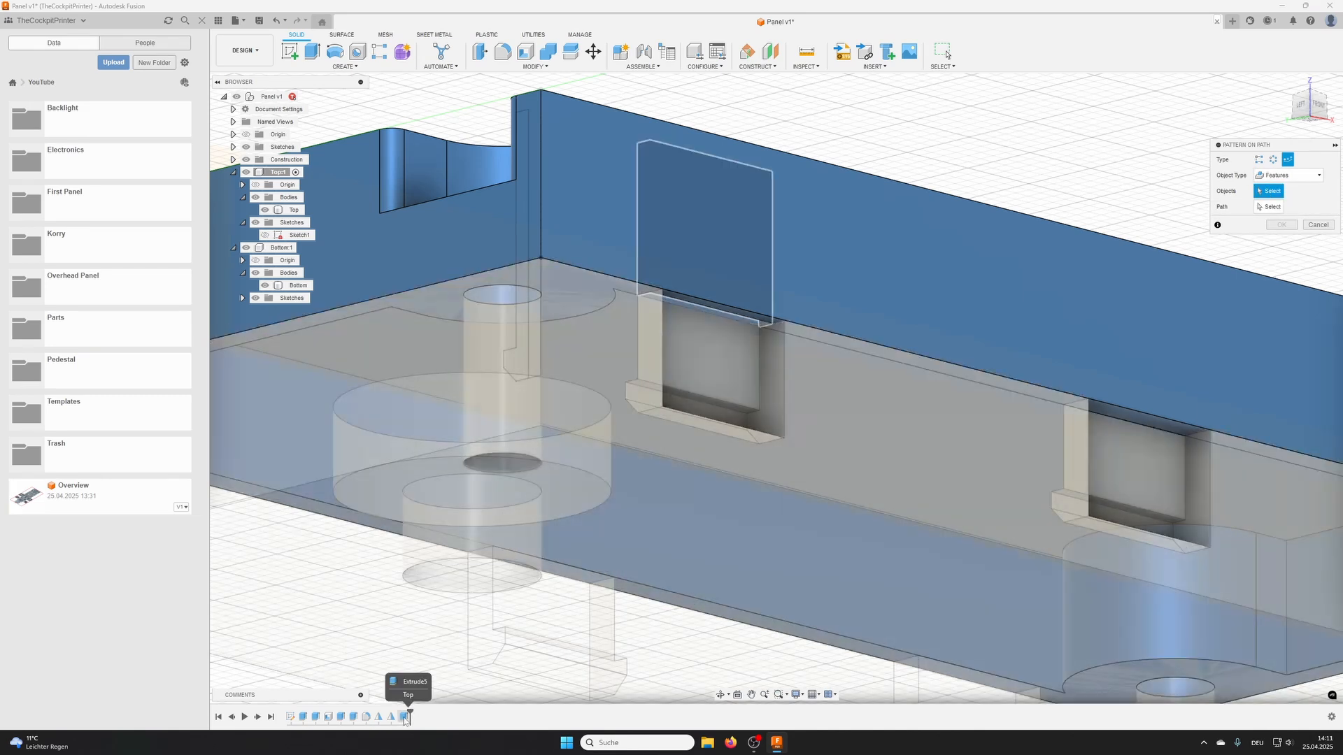
click(405, 717)
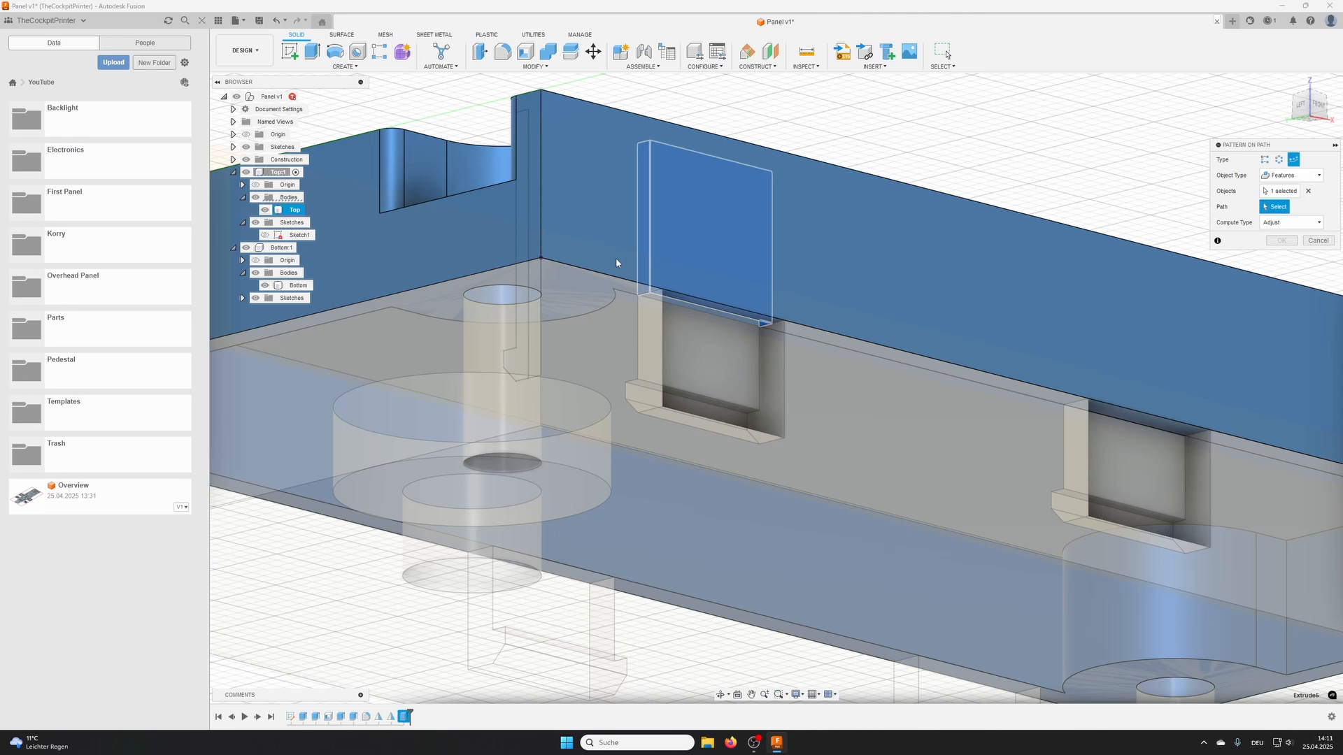
click(636, 116)
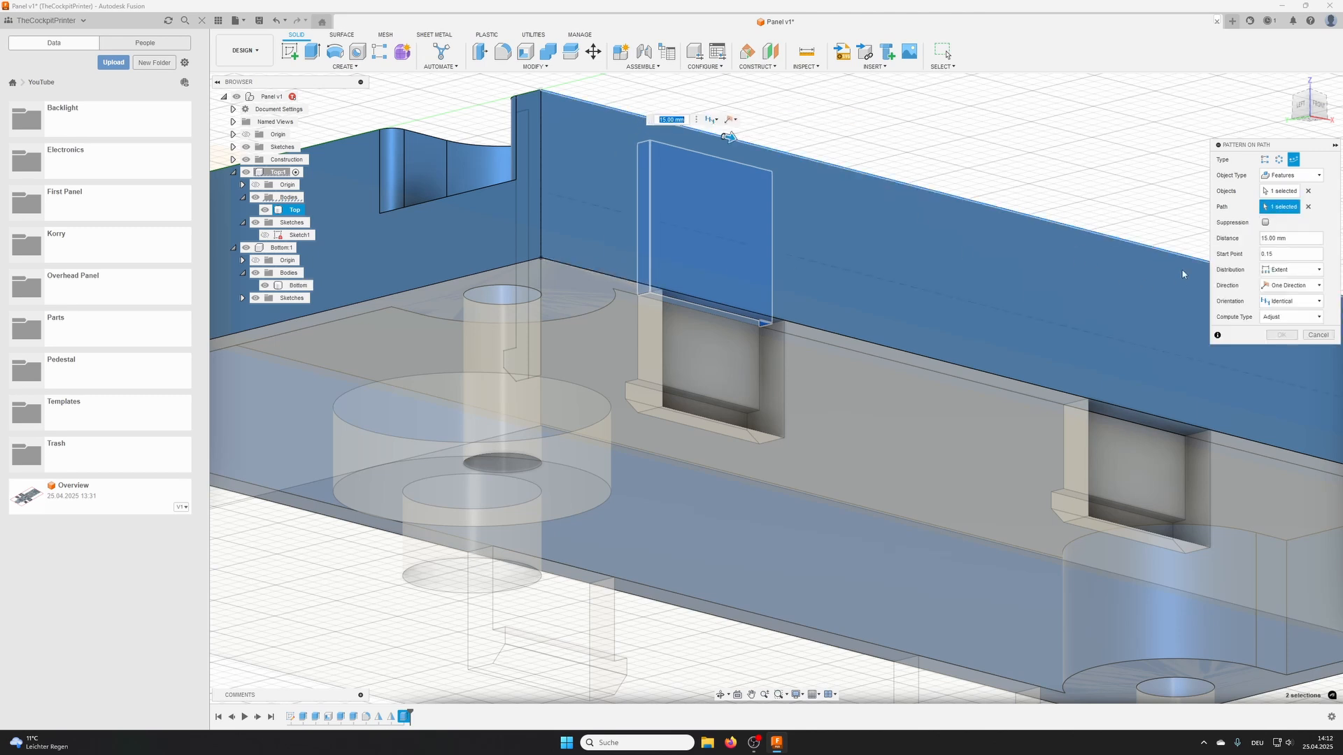
scroll(1104, 295, down, 2)
middle_drag(1105, 296, 890, 306)
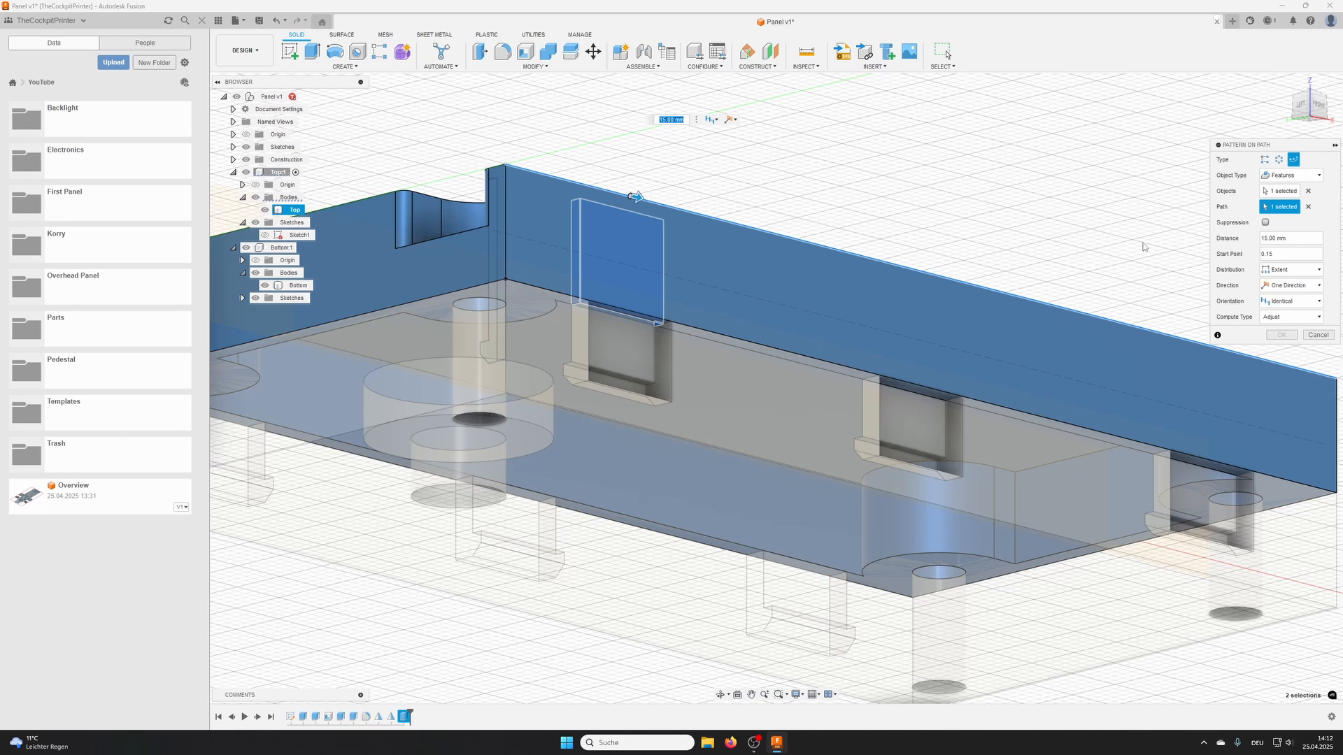
middle_drag(1144, 246, 968, 213)
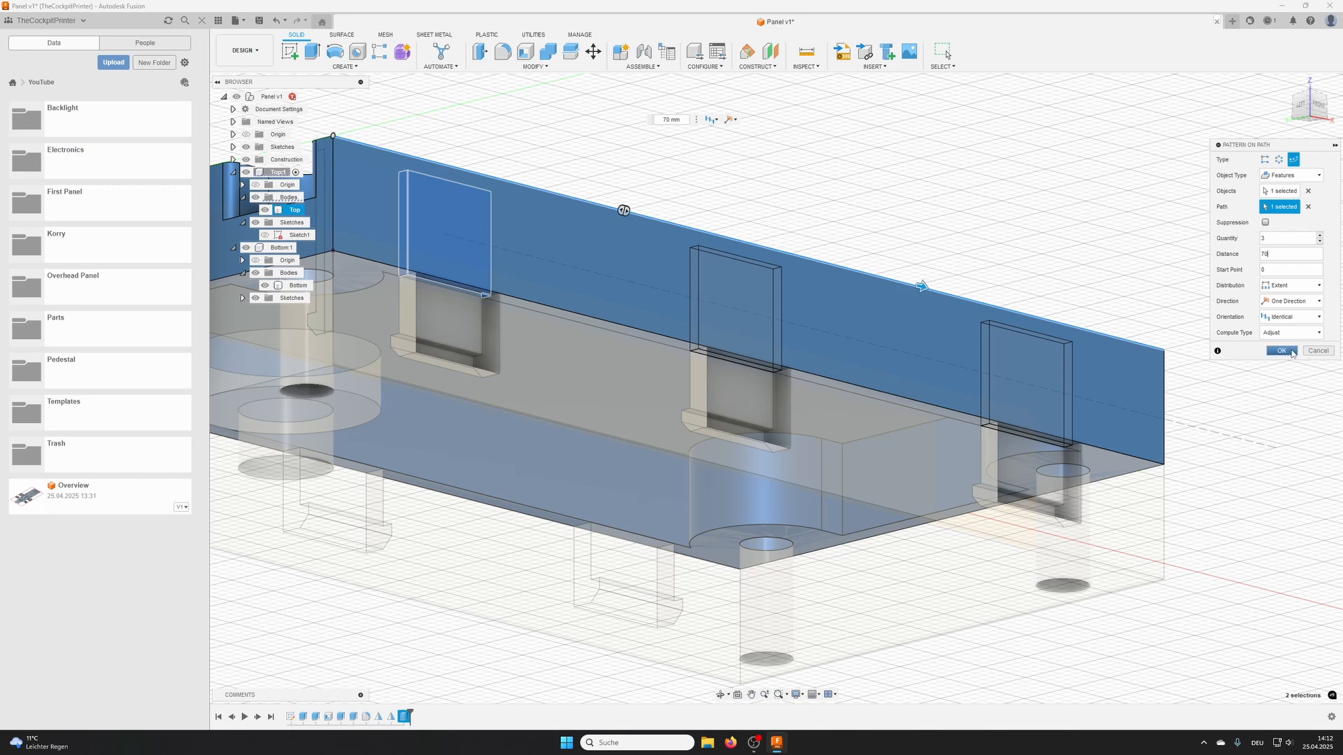
click(1280, 350)
- Mirror the Top's cut and its path pattern across the lengthwise midplane, using object type Features
shift+middle_drag(859, 404, 900, 339)
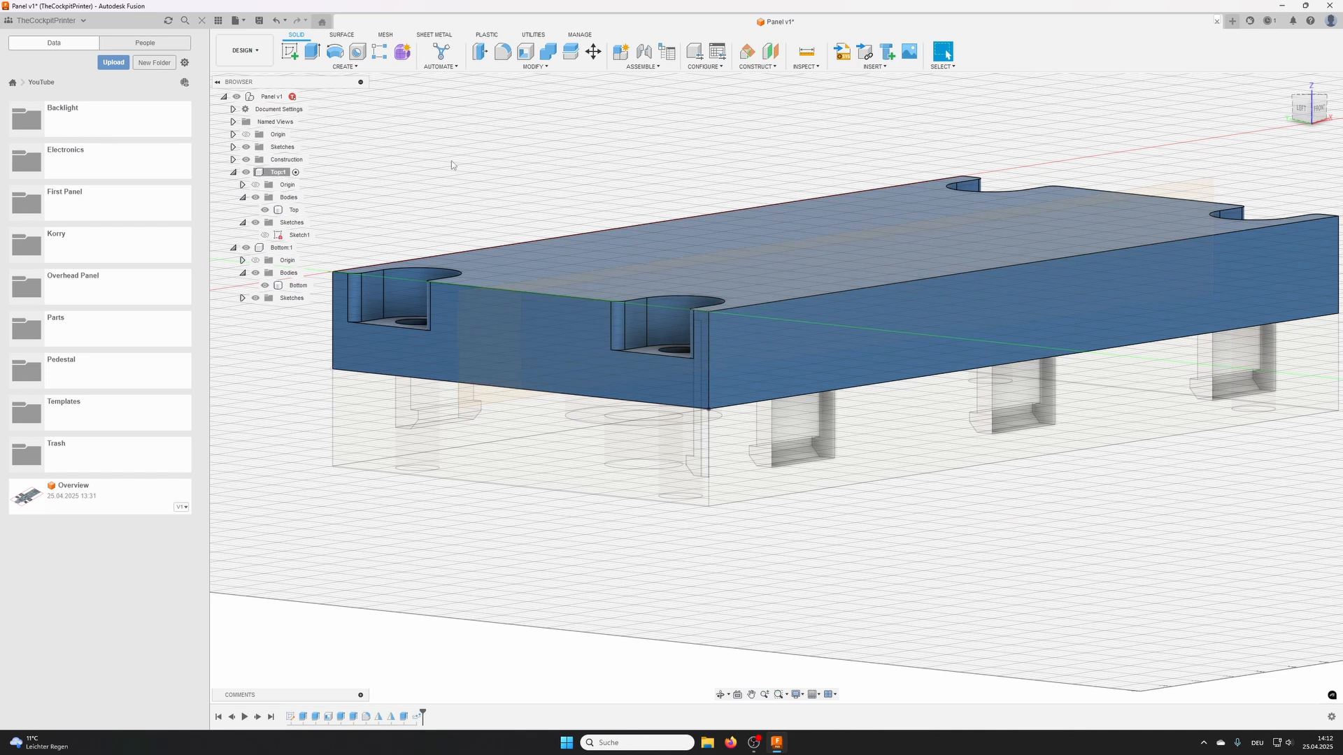
click(344, 67)
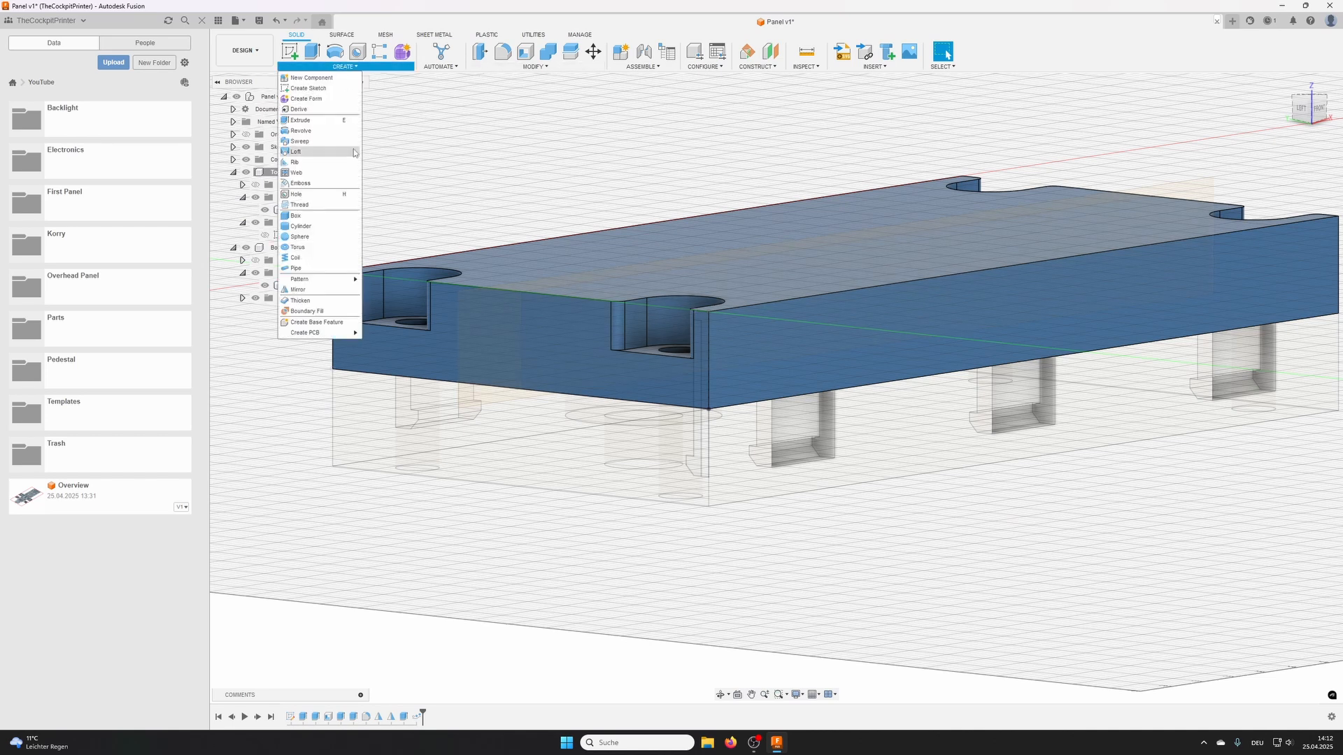
click(313, 290)
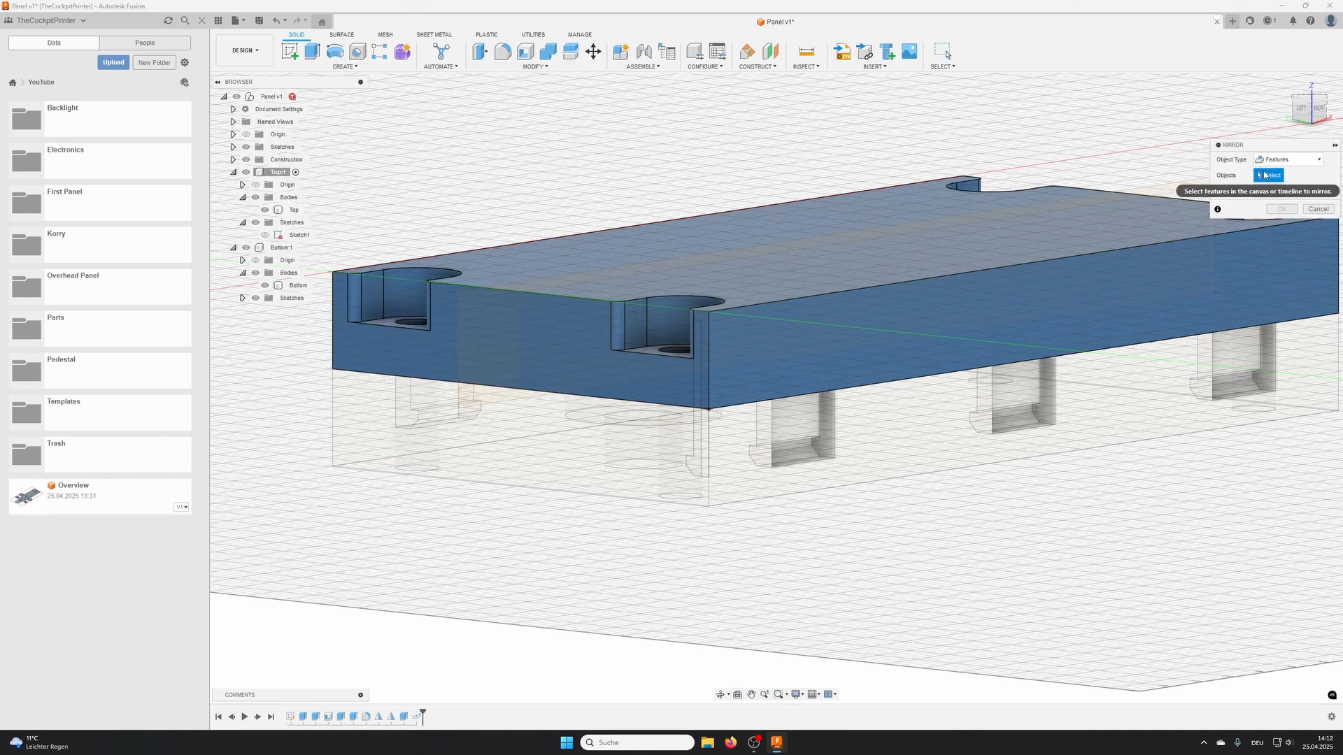
click(416, 717)
click(405, 717)
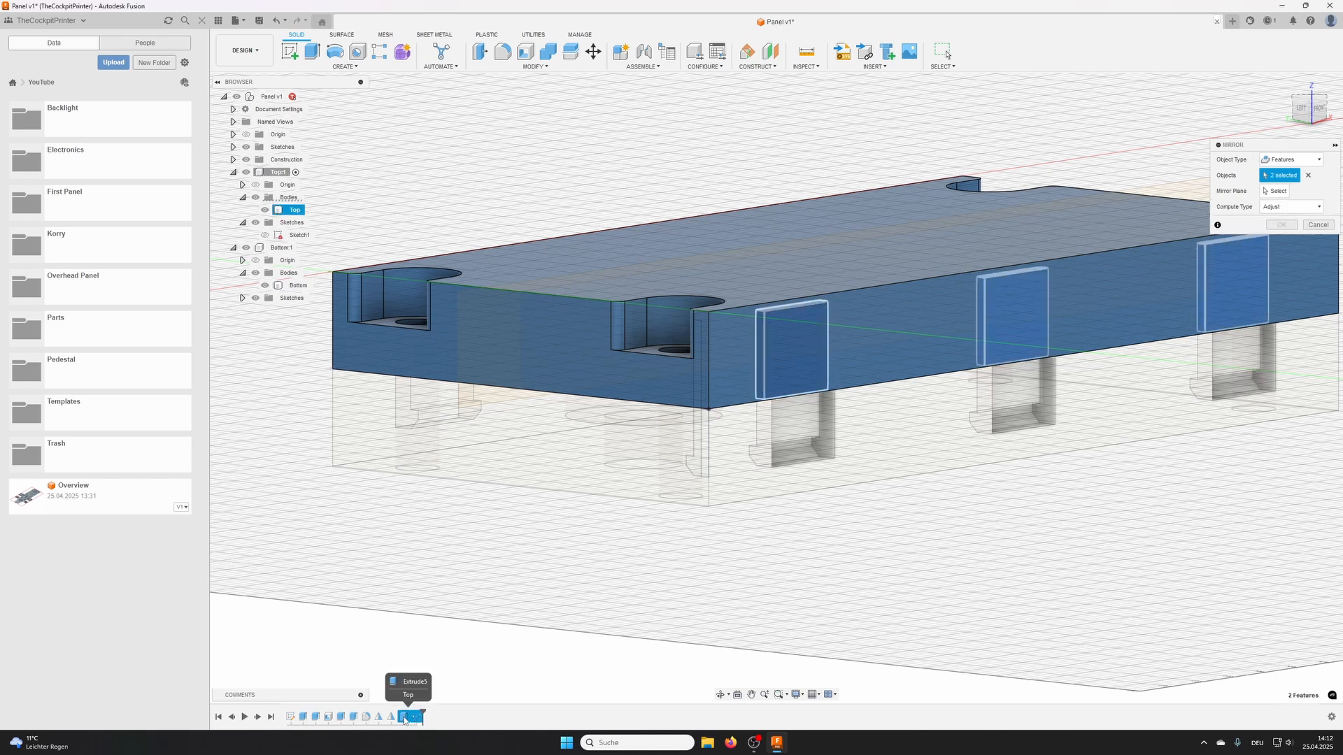
click(1274, 191)
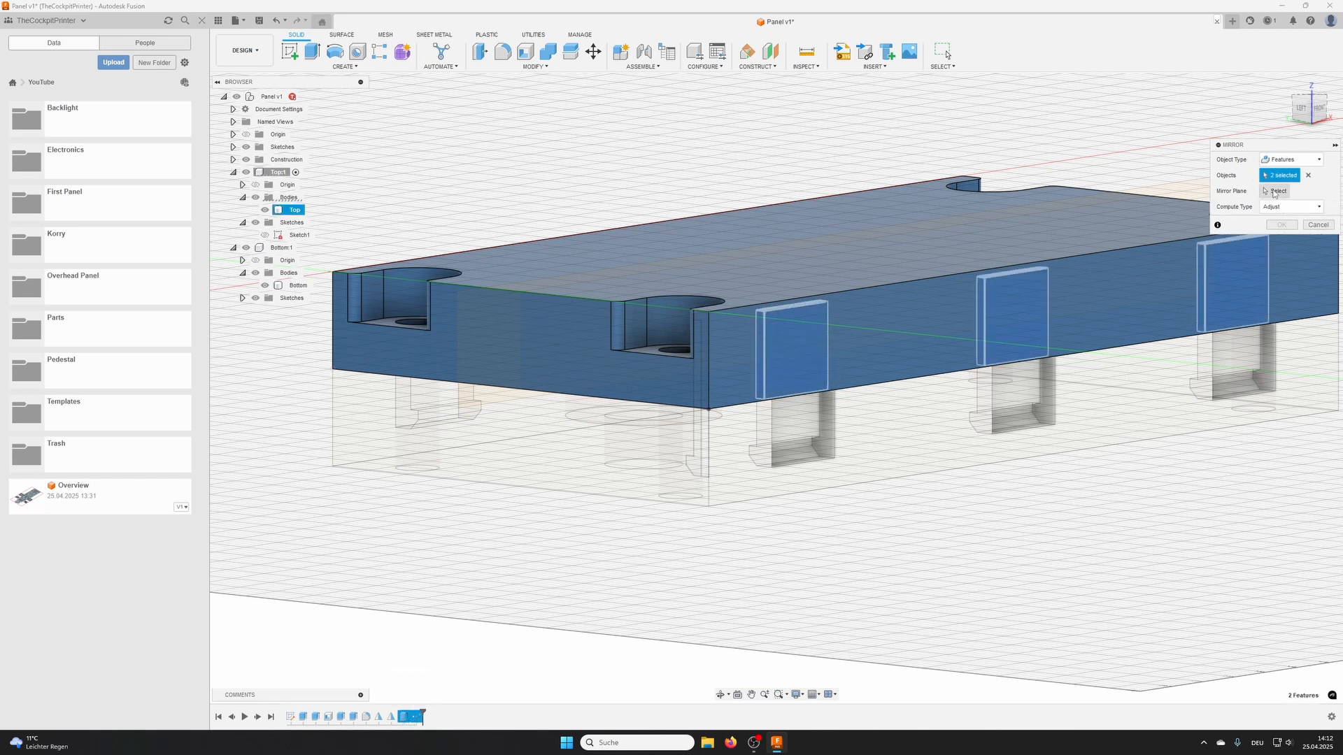
click(492, 321)
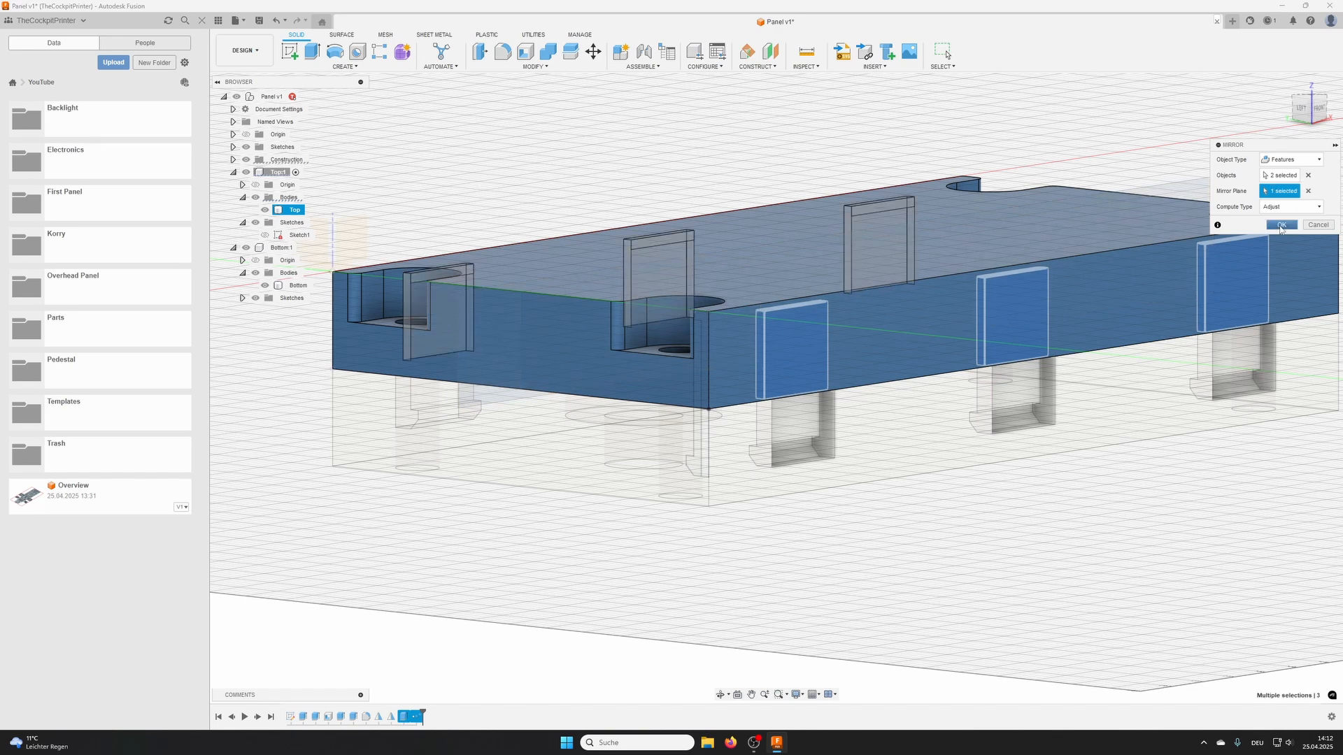
click(1281, 225)
- Examine the cuts along both long sides from the underside of the Top
shift+middle_drag(674, 305, 735, 98)
scroll(480, 260, up, 5)
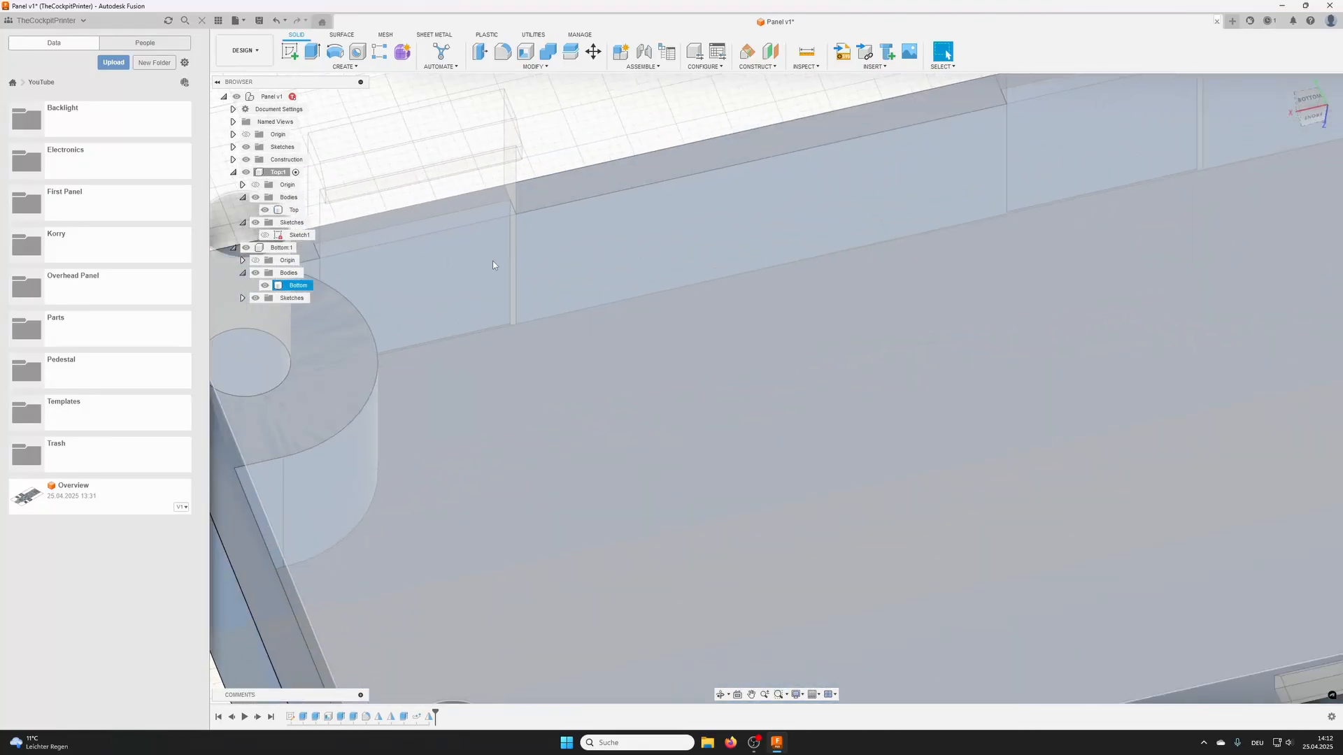
scroll(615, 270, down, 4)
scroll(600, 264, up, 6)
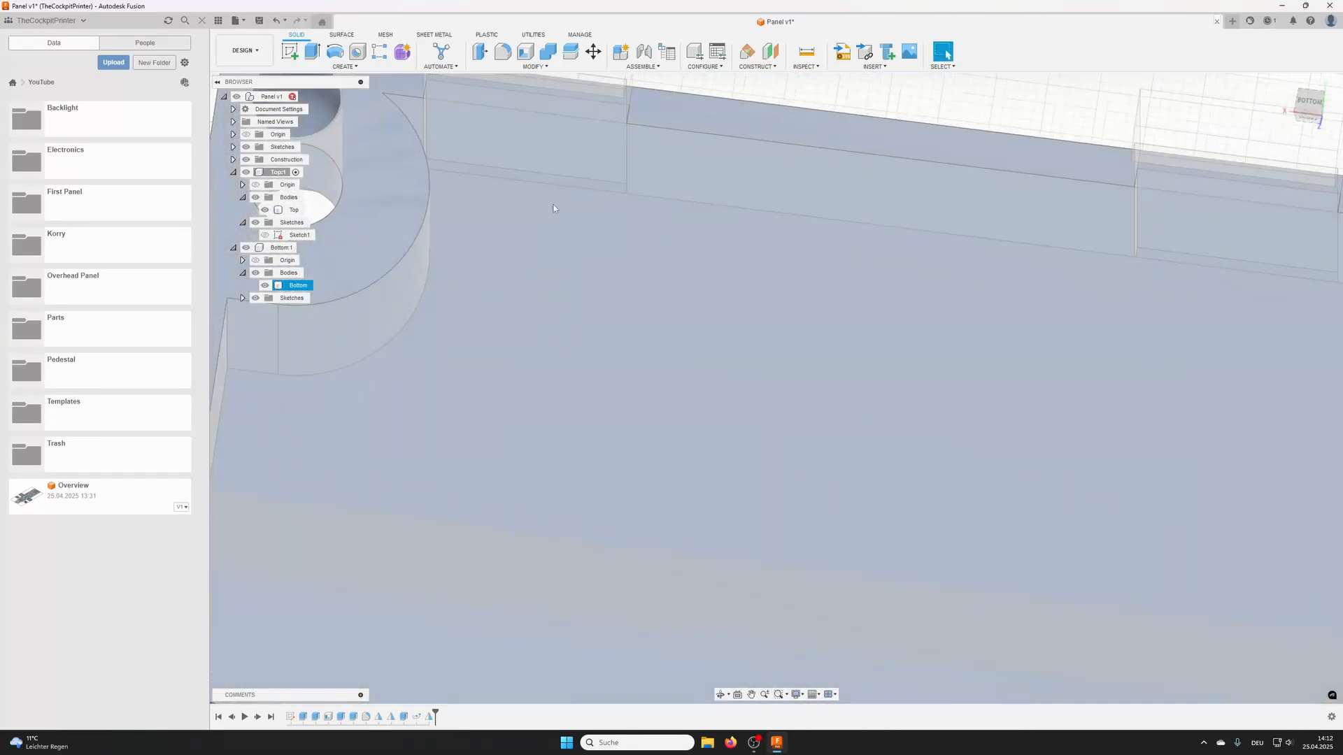
scroll(742, 238, down, 6)
shift+middle_drag(871, 263, 916, 391)
middle_drag(937, 336, 602, 269)
middle_drag(874, 267, 763, 201)
scroll(897, 266, down, 1)
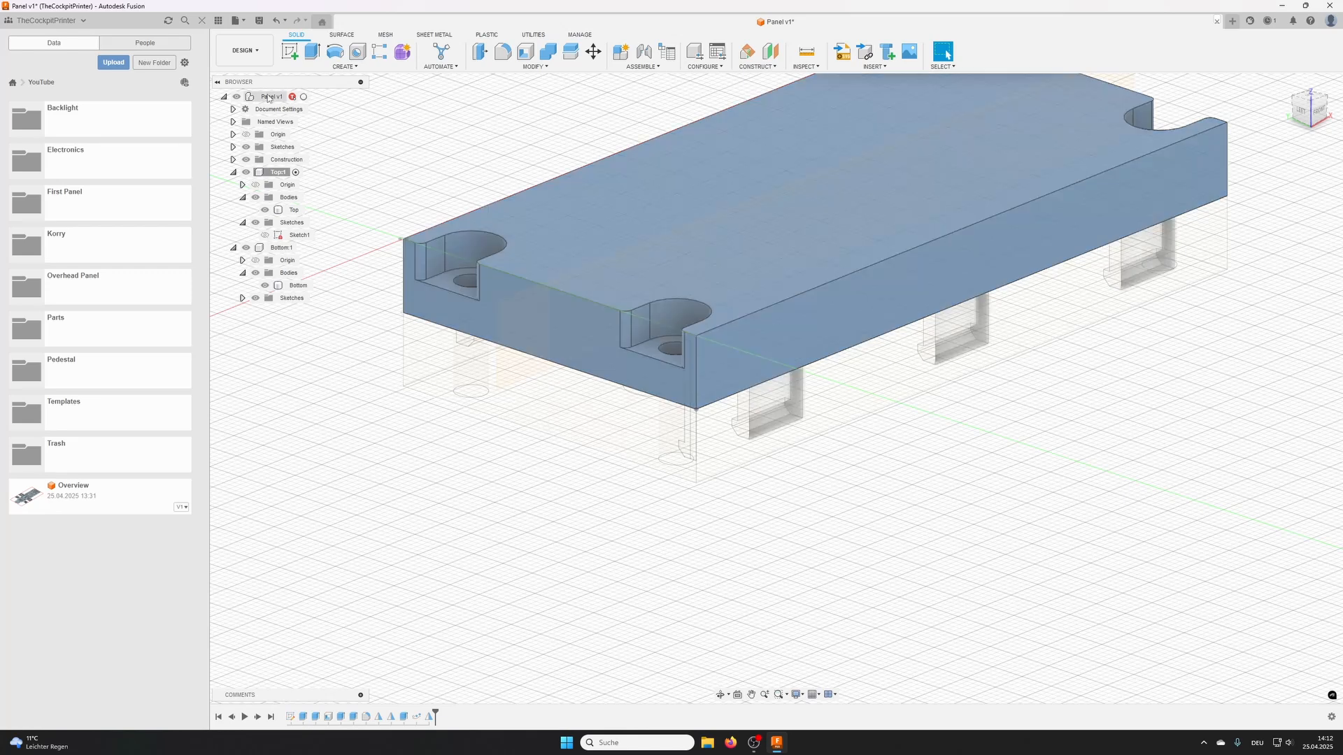
- Activate the root component and extrude both clip sketch profiles with a 10.5 mm start offset and 9 mm distance
click(305, 97)
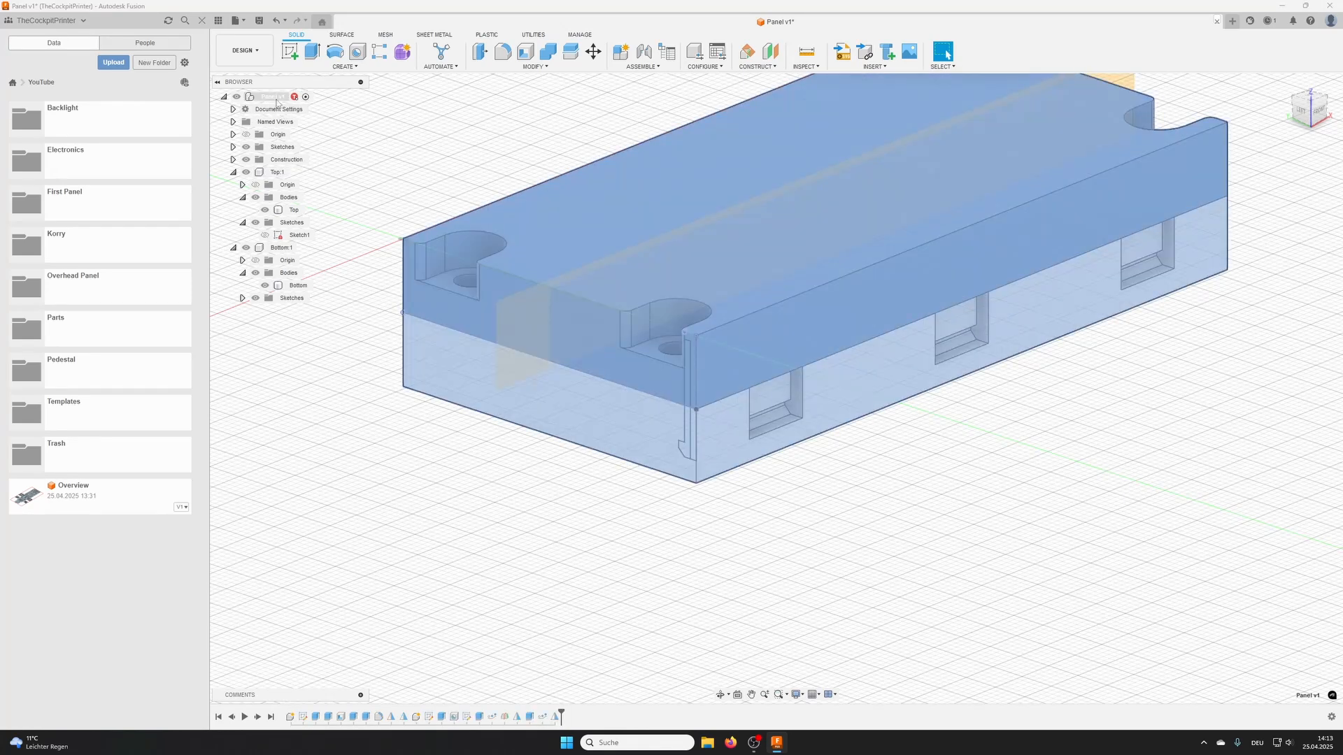
middle_drag(742, 305, 722, 270)
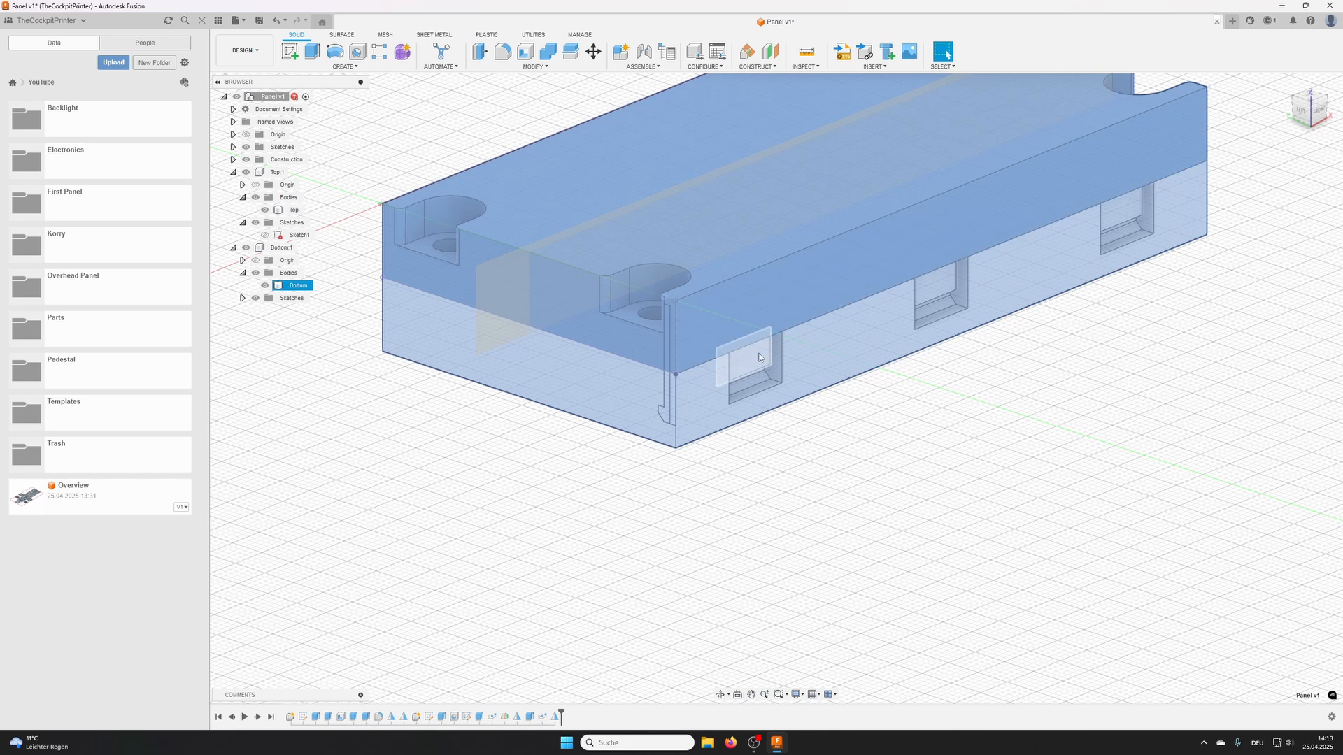
click(310, 53)
scroll(661, 413, up, 4)
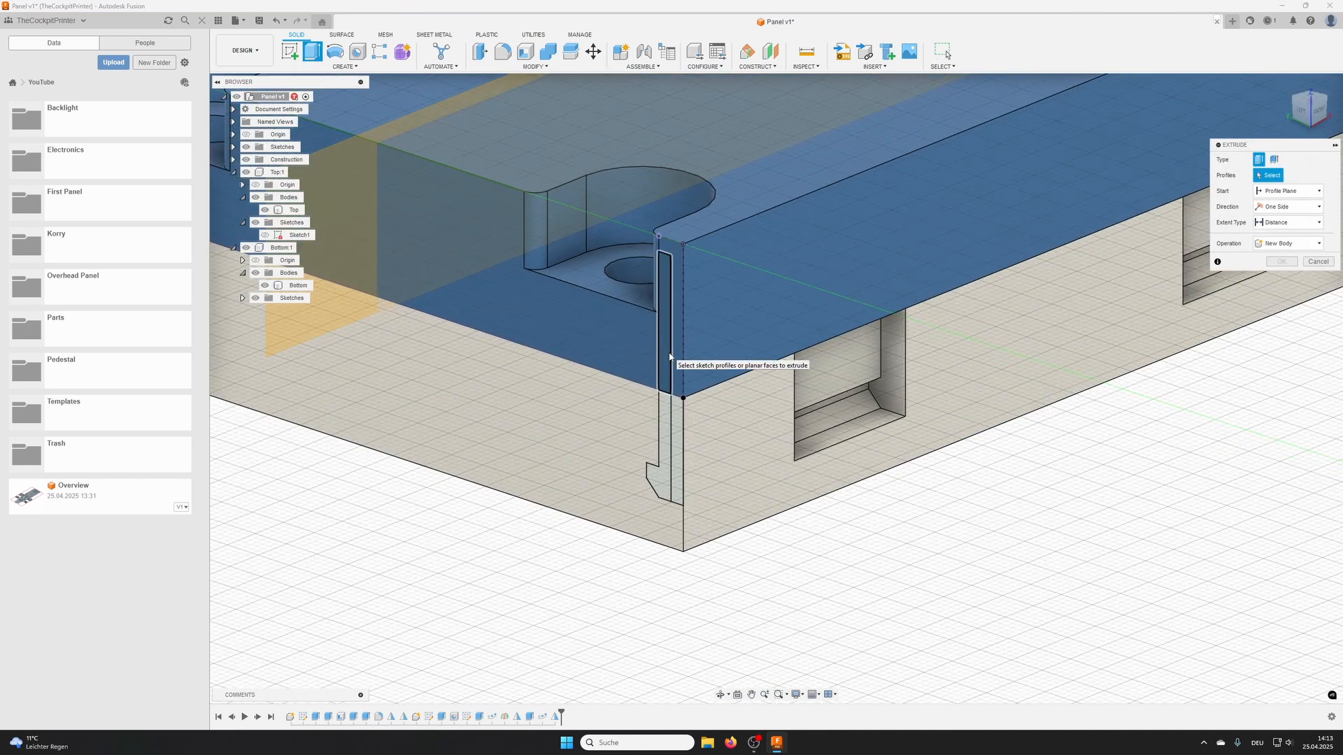
click(661, 417)
click(662, 420)
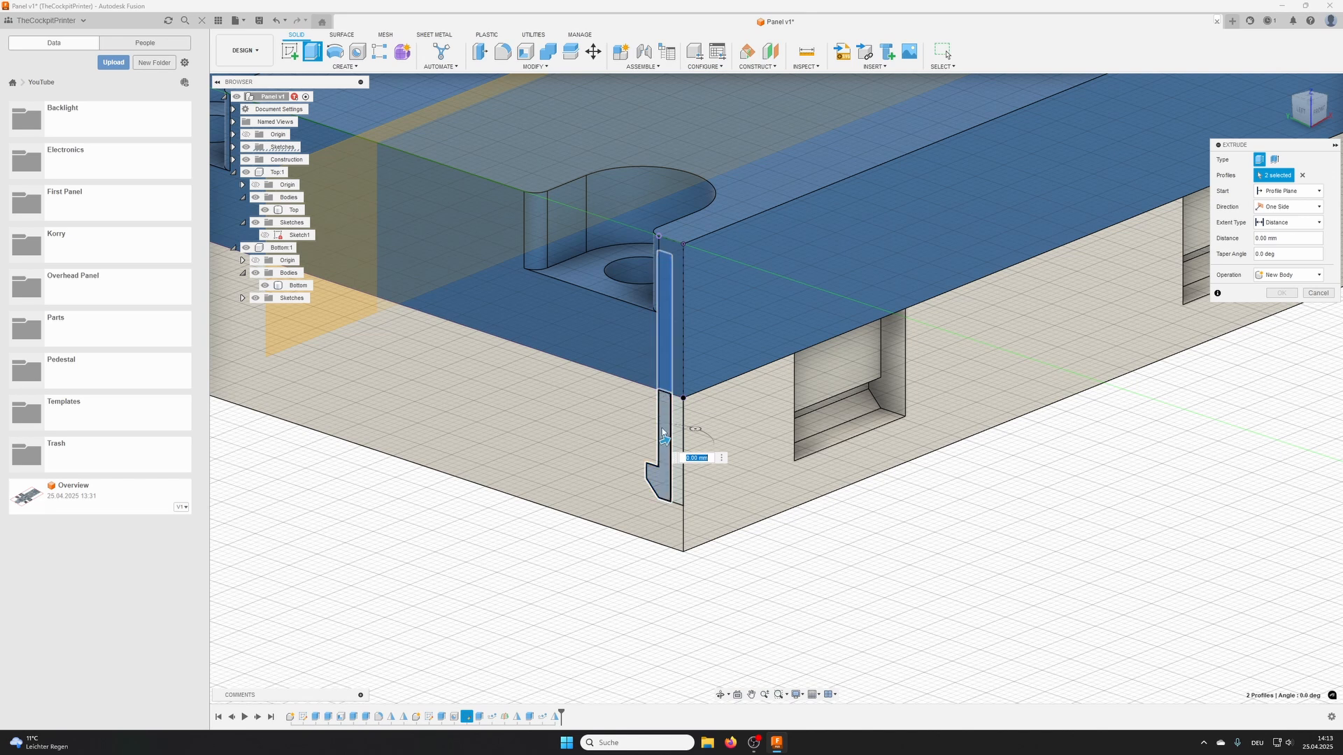
click(1287, 191)
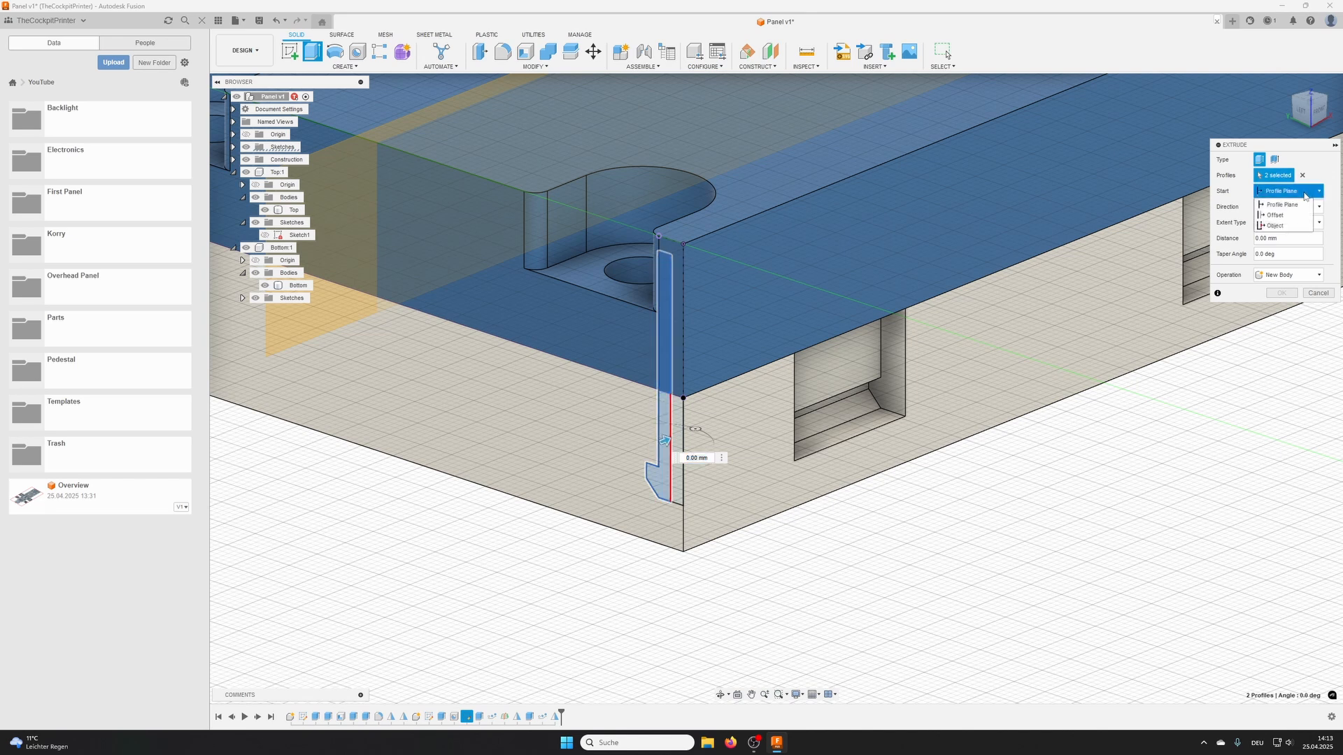
click(1272, 219)
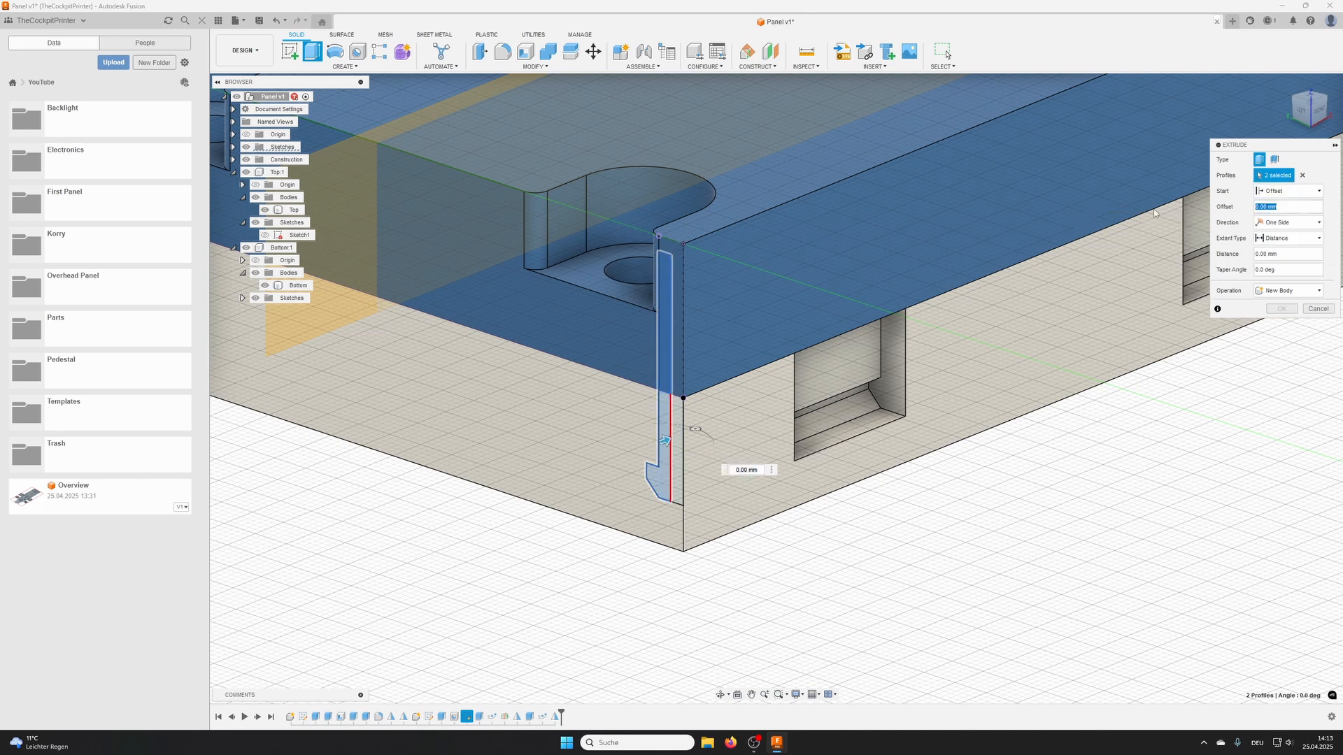
text(10,5)
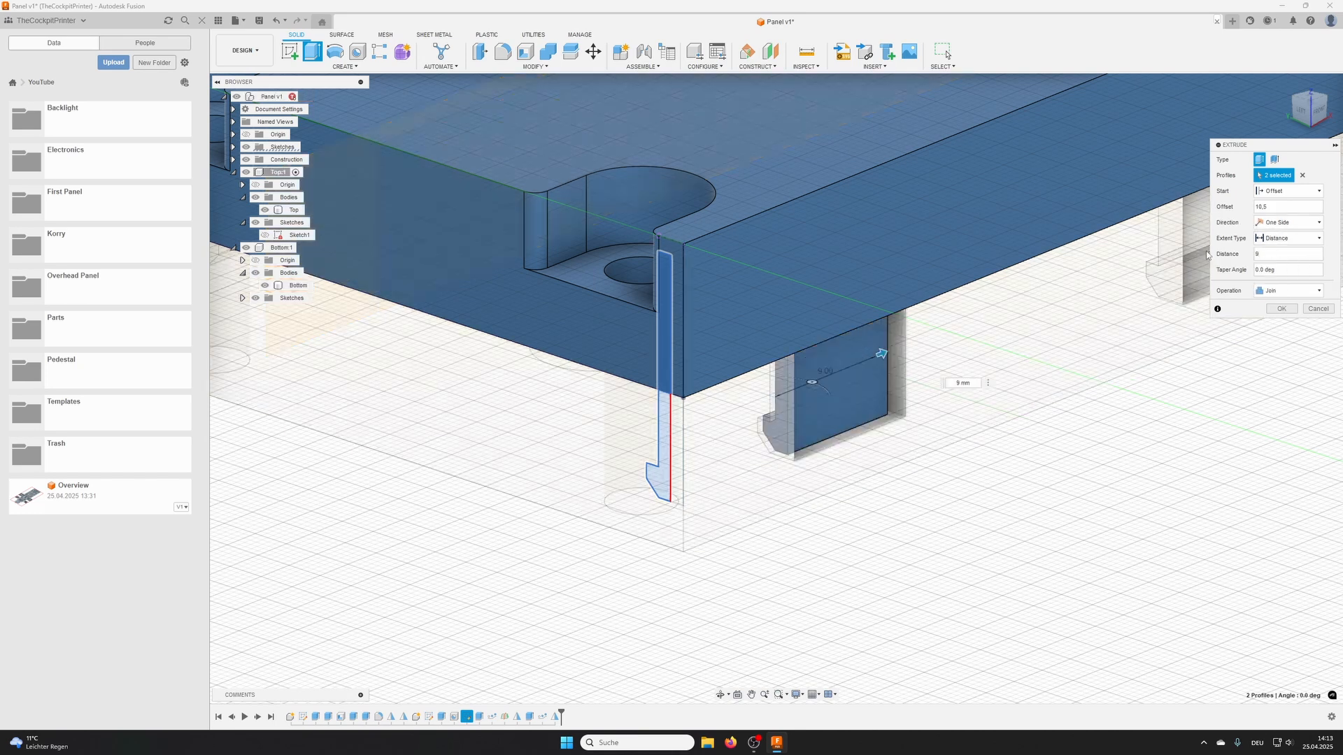
- Set the clip extrusion's operation to New Body and complete it
shift+middle_drag(847, 405, 778, 372)
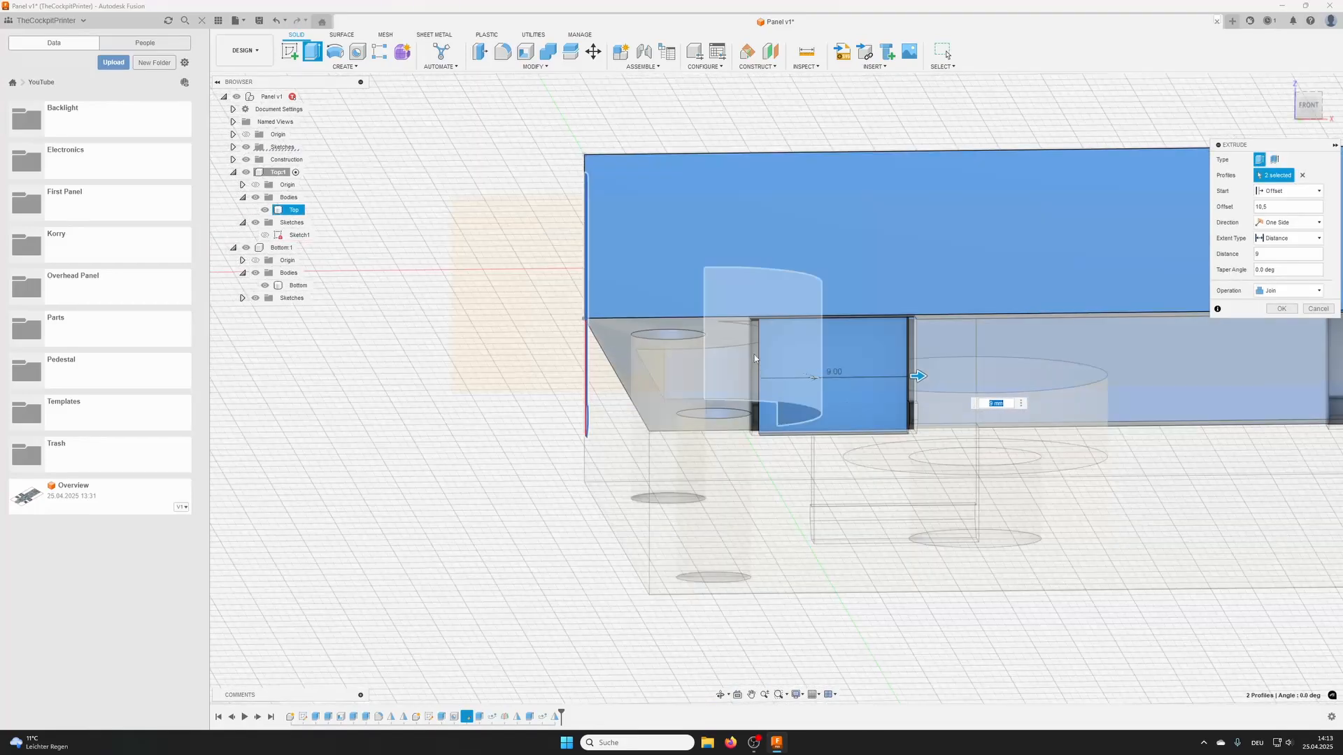
scroll(753, 353, up, 6)
shift+middle_drag(739, 267, 839, 318)
click(1293, 291)
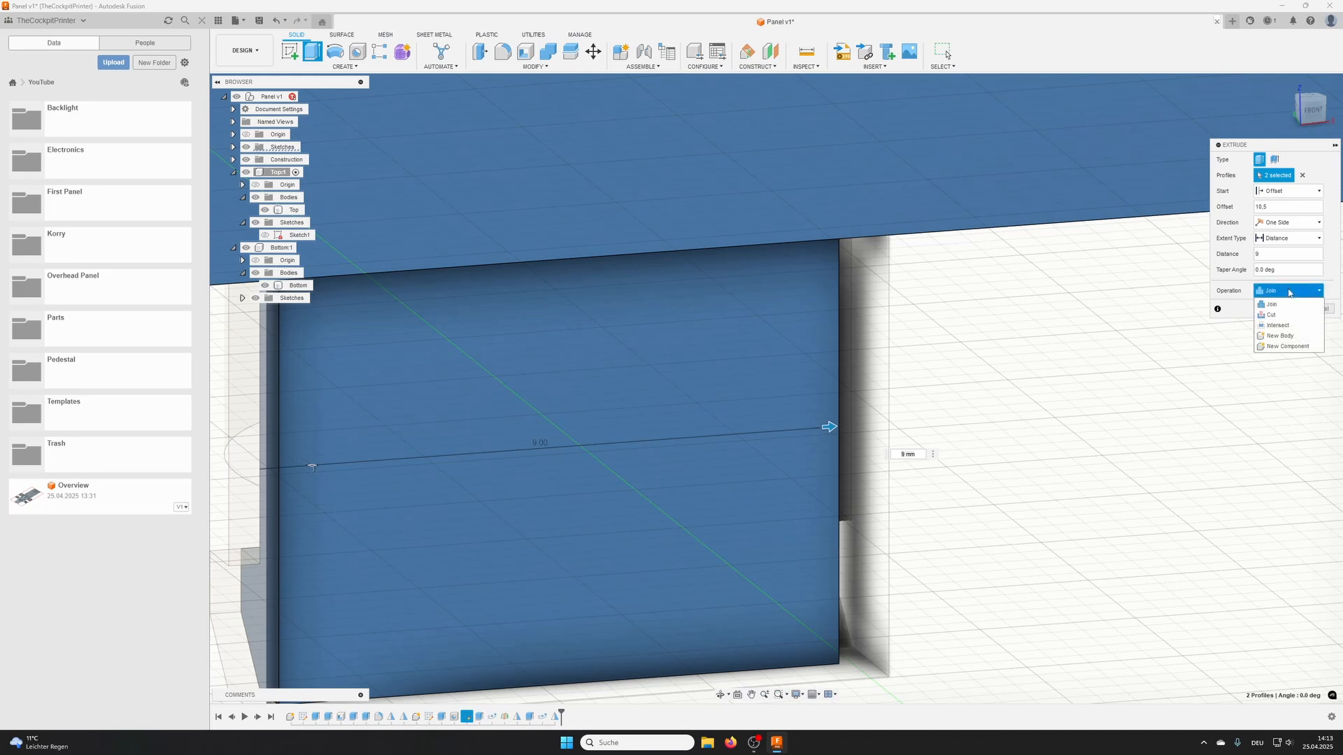
click(1278, 335)
click(1281, 309)
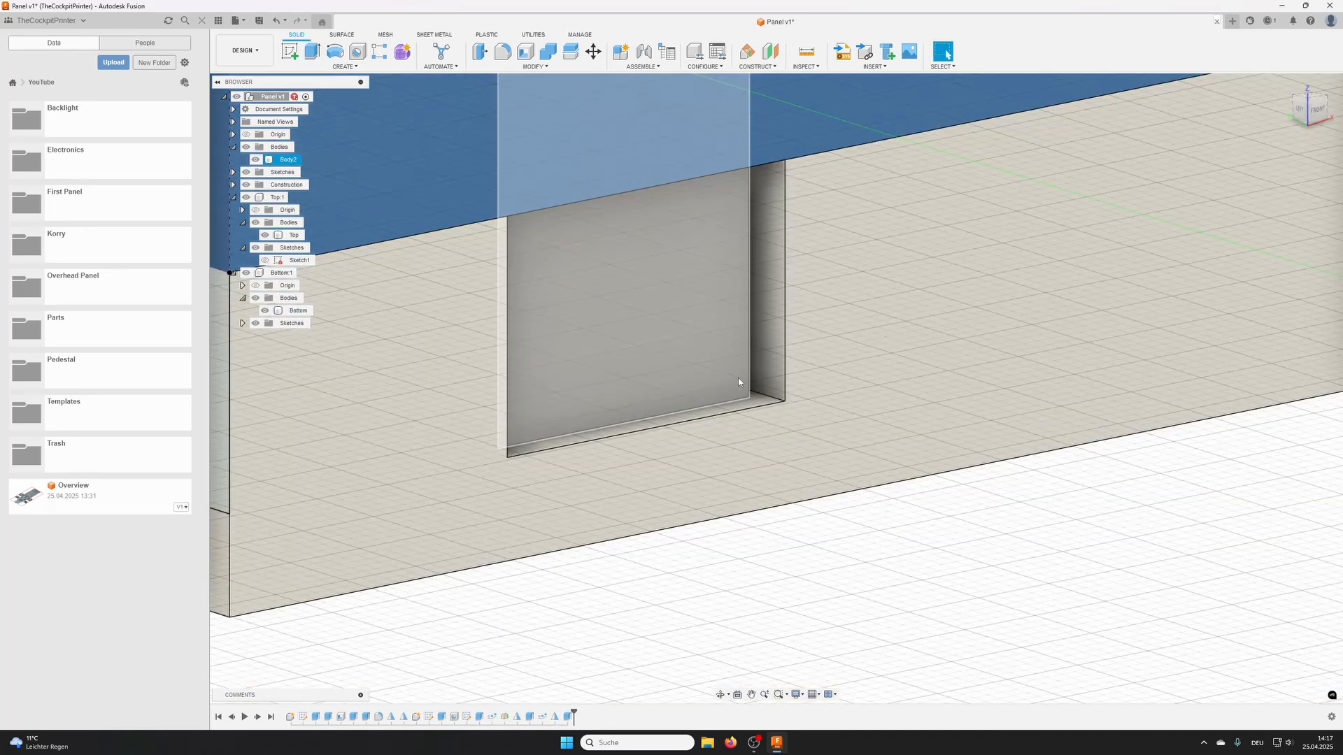
- Check the clip's fit at the pocket's lower corner and hide the Bottom component to expose the clip's end
shift+middle_drag(739, 382, 671, 298)
scroll(746, 382, up, 6)
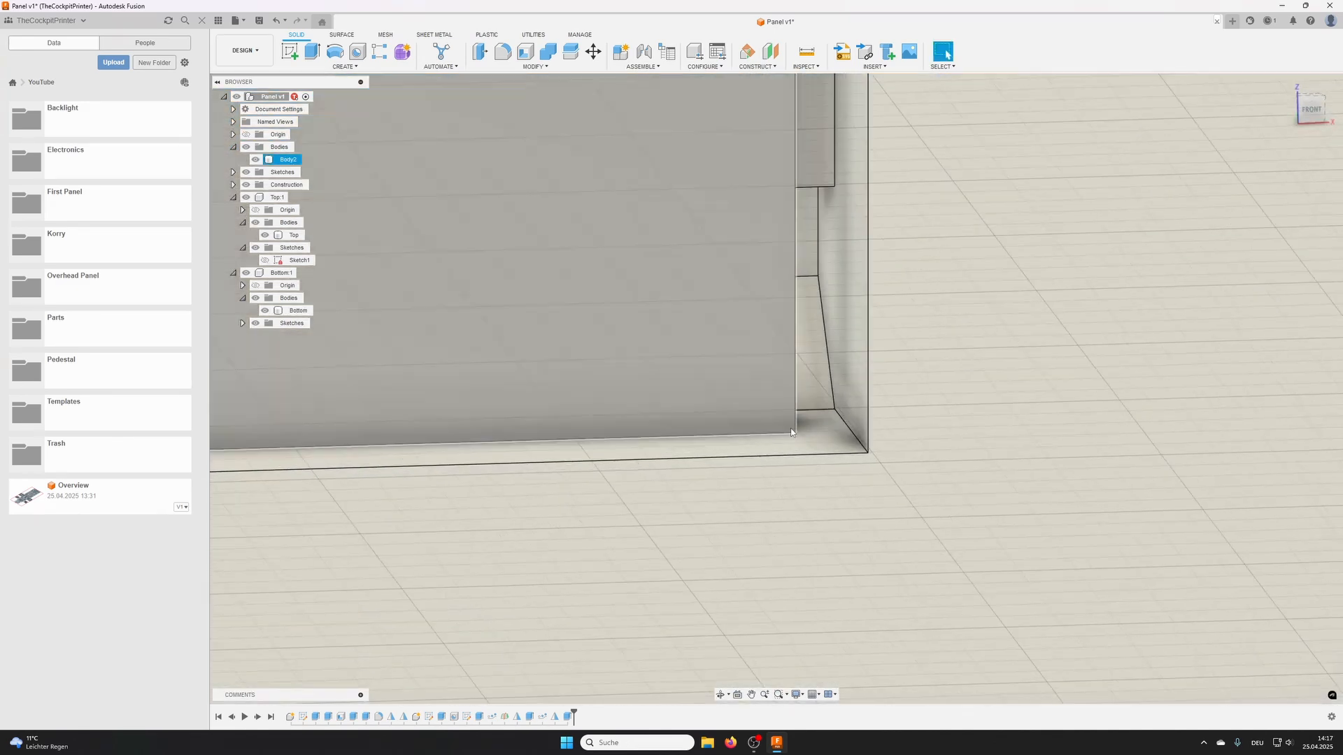
shift+middle_drag(792, 432, 805, 437)
click(807, 440)
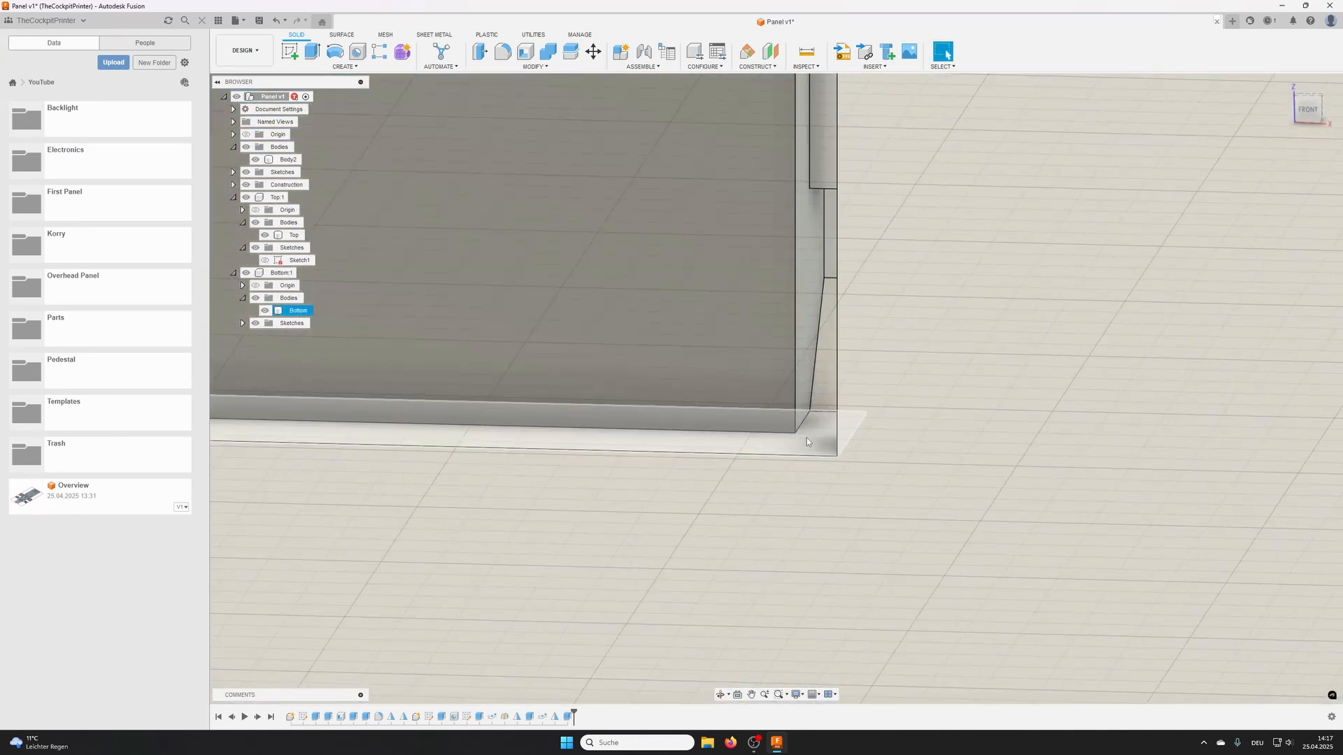
click(450, 346)
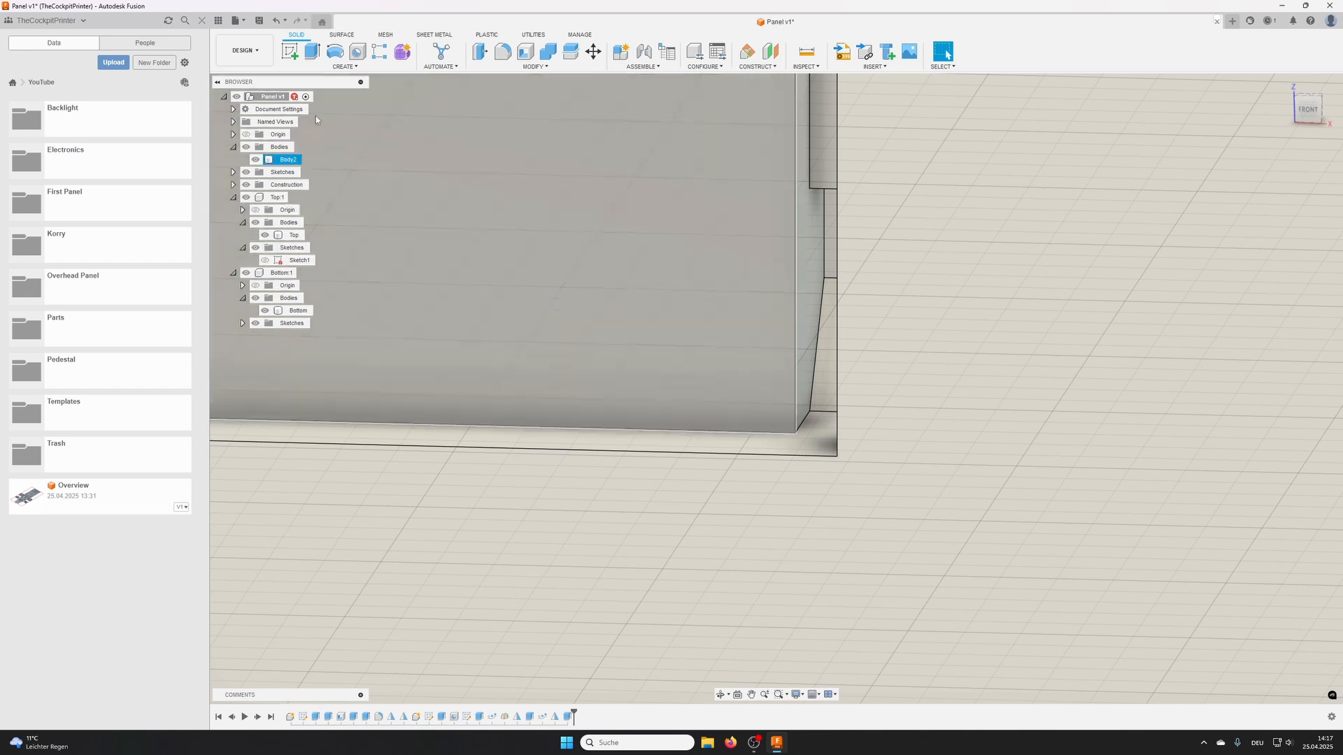
click(245, 272)
shift+middle_drag(554, 360, 462, 160)
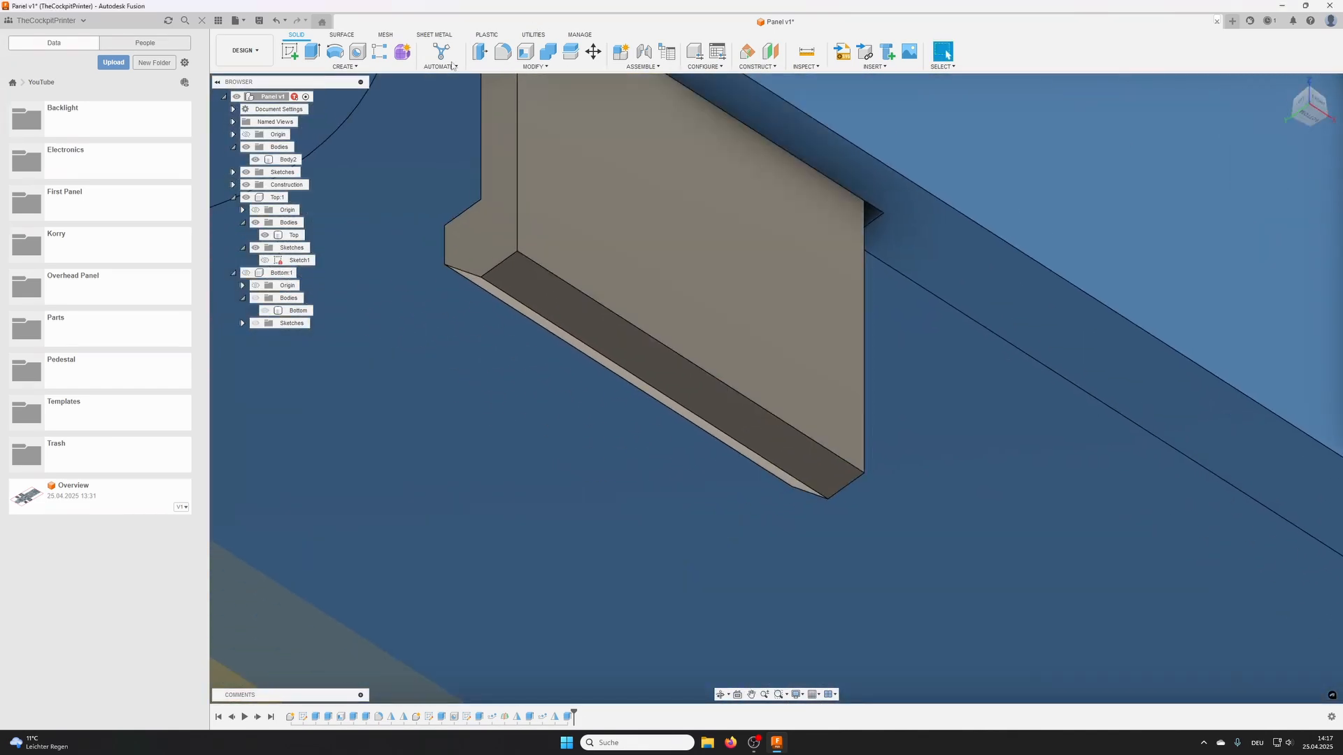
- Offset the clip's lower end face inward by 0.5 mm, using offset type New Offset
click(480, 51)
click(563, 319)
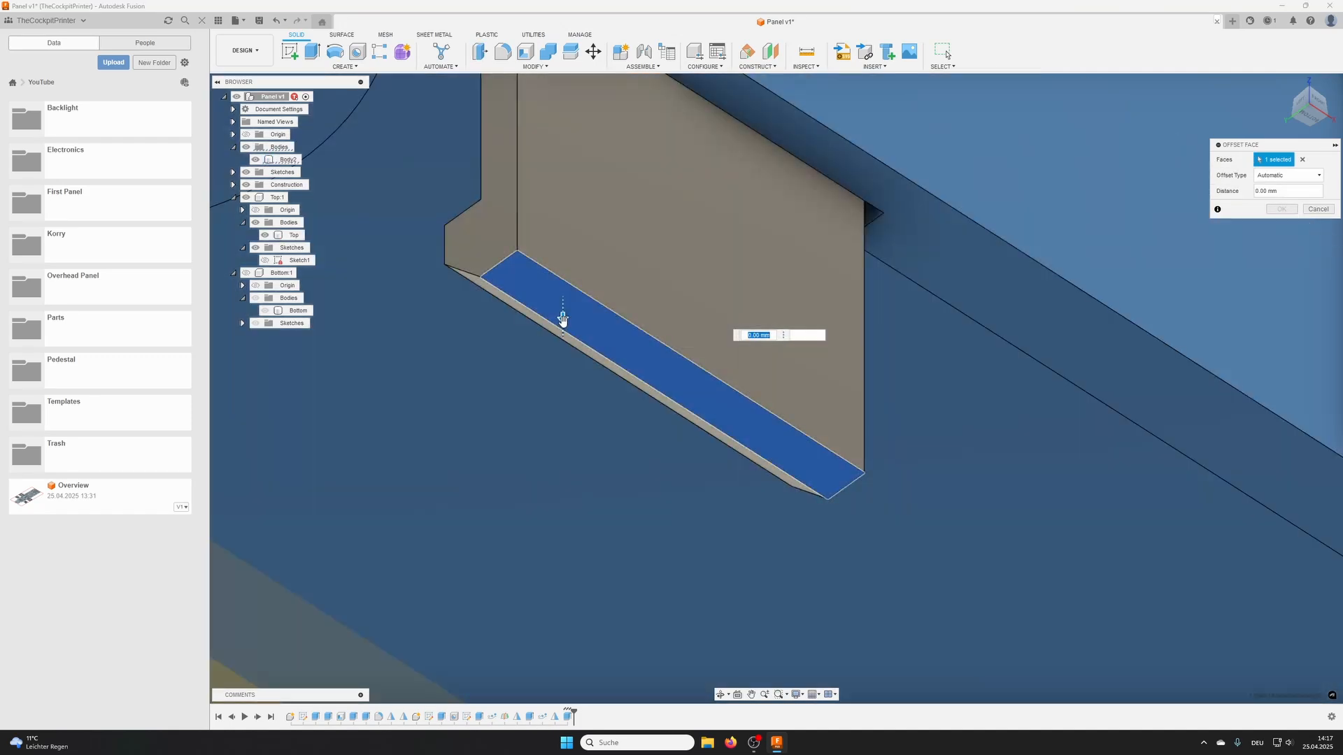
mouse_move(560, 315)
mouse_down()
mouse_move(560, 291)
mouse_move(563, 350)
mouse_move(563, 329)
mouse_up()
click(1291, 177)
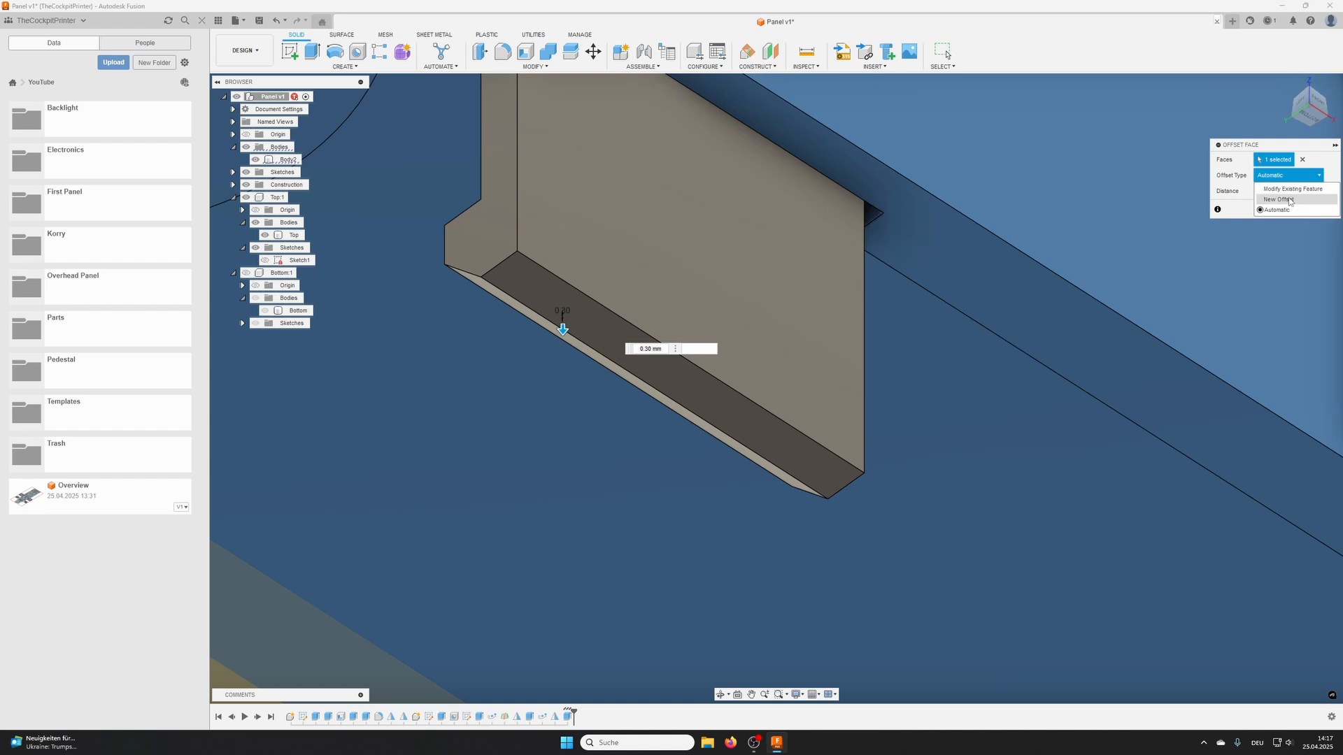
click(1282, 199)
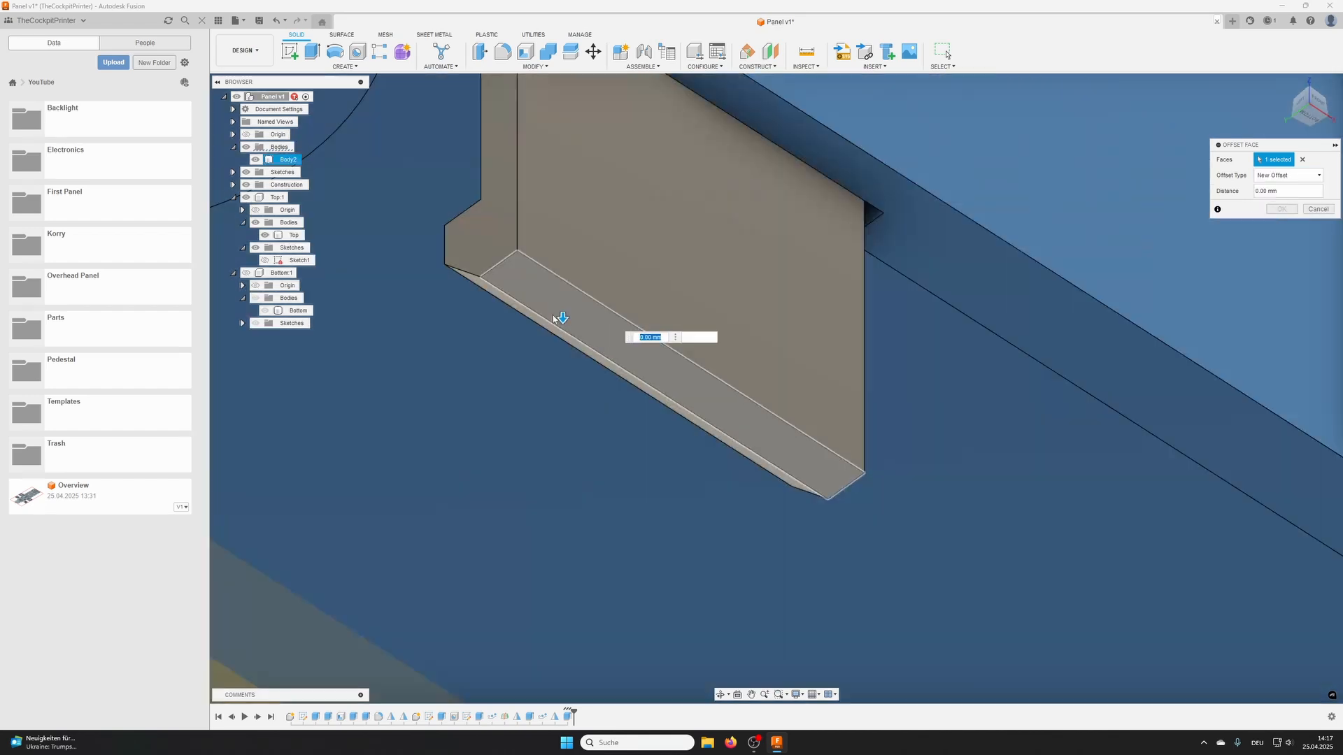
drag(558, 317, 564, 306)
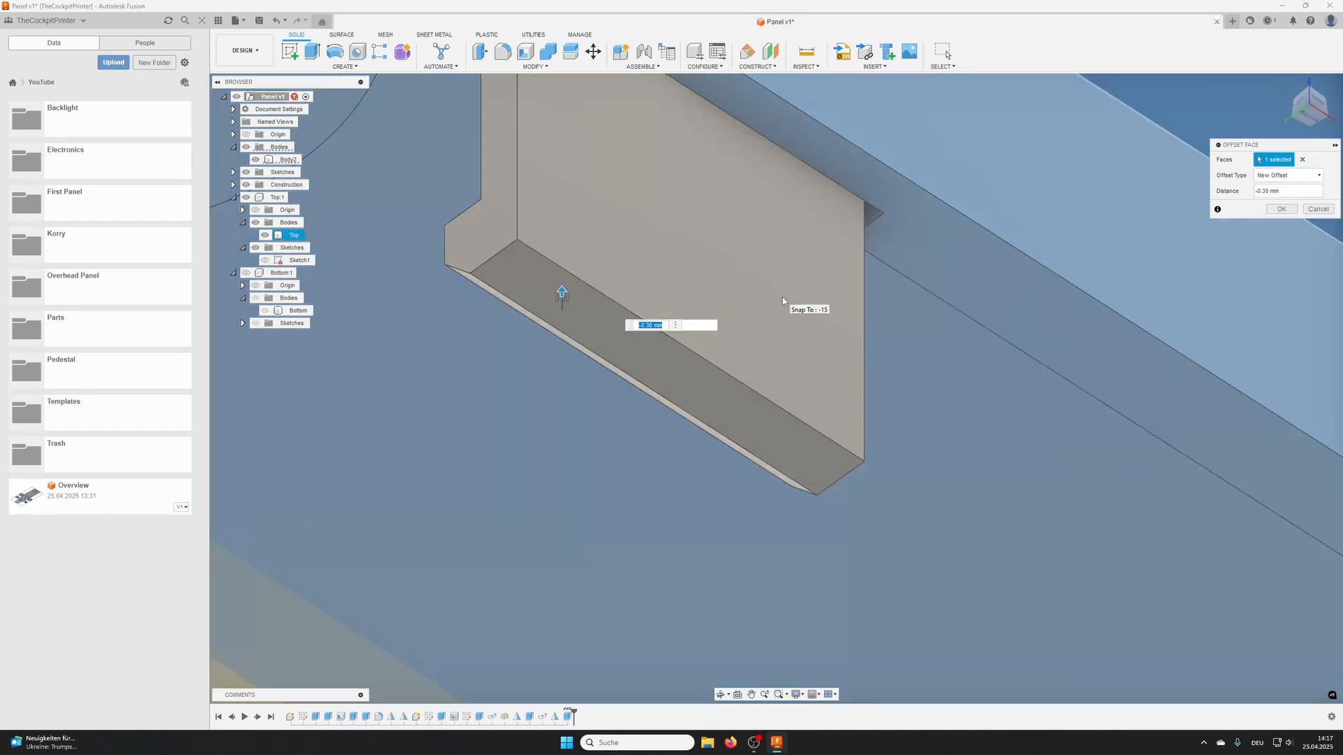
text(4)
text(.5)
key(Return)
scroll(782, 299, down, 1)
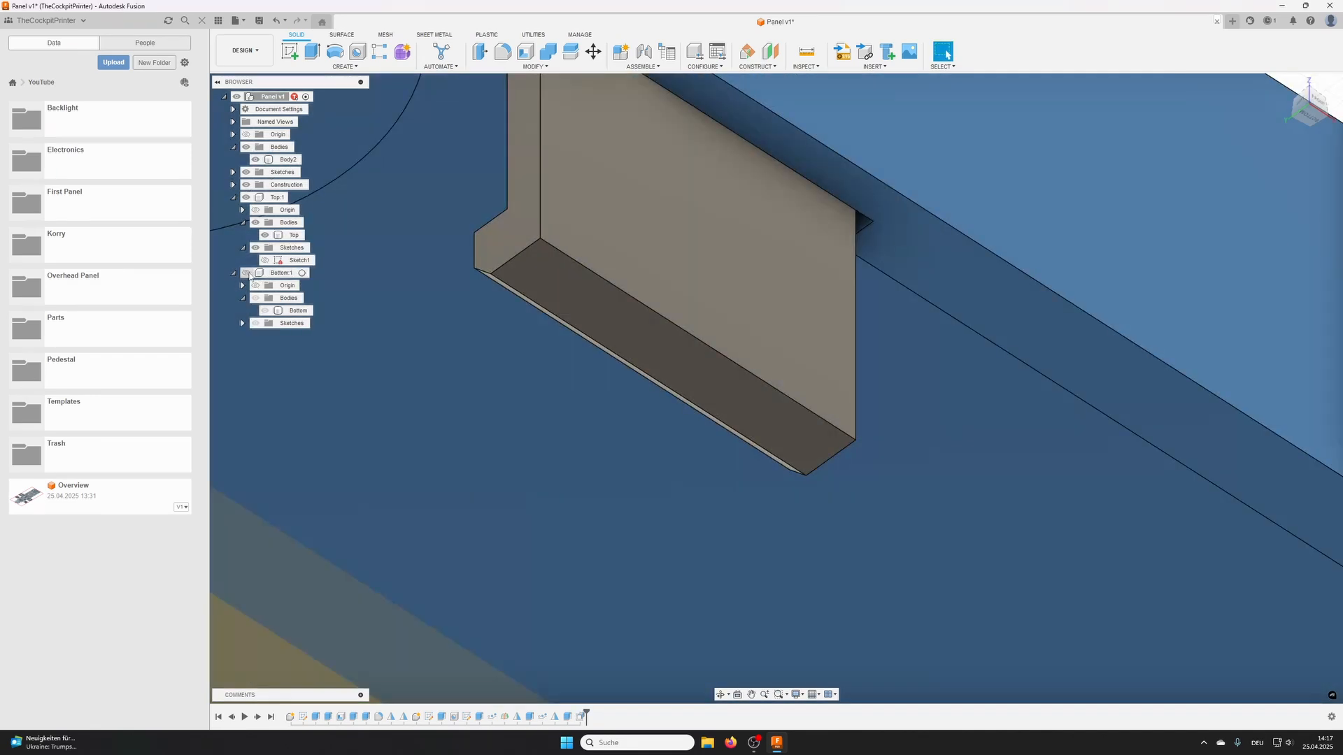
- Show the Bottom component again and check the gap beneath the shortened clip in its pocket
click(246, 272)
shift+middle_drag(497, 305, 858, 273)
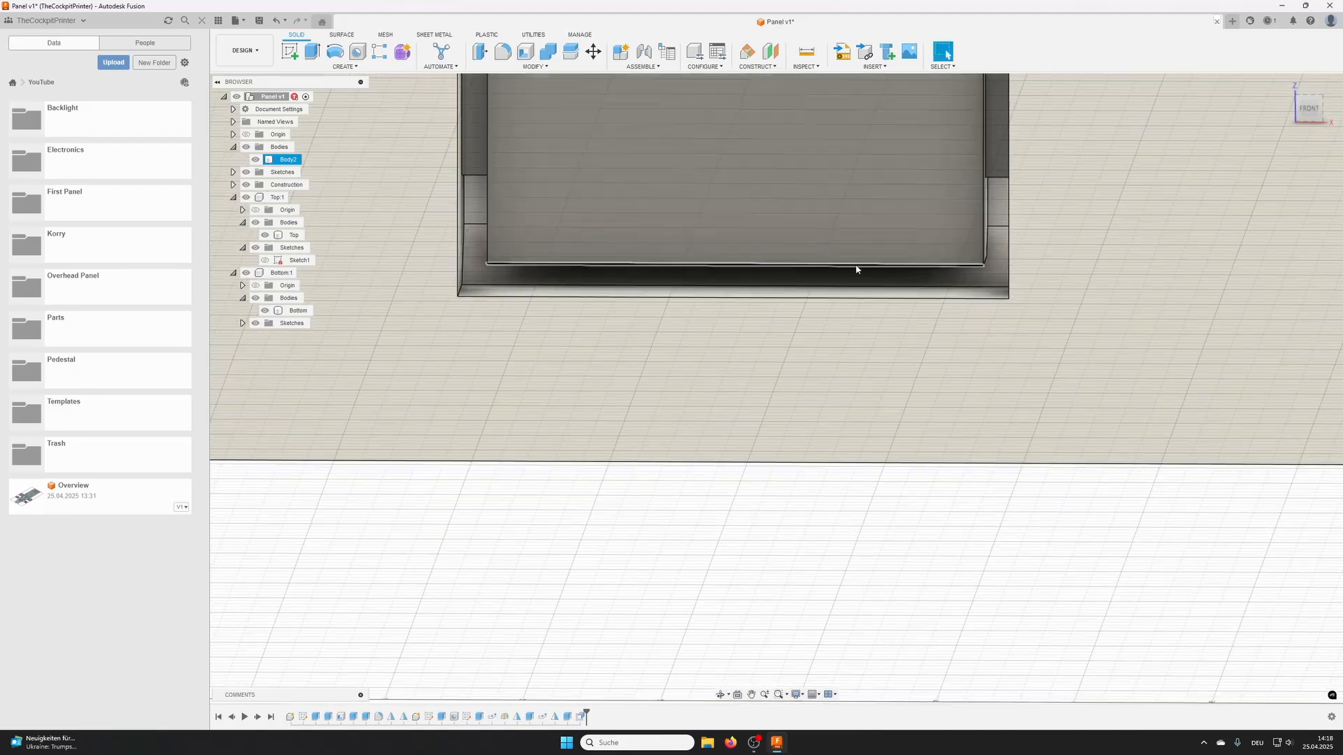
click(956, 278)
shift+middle_drag(956, 278, 939, 271)
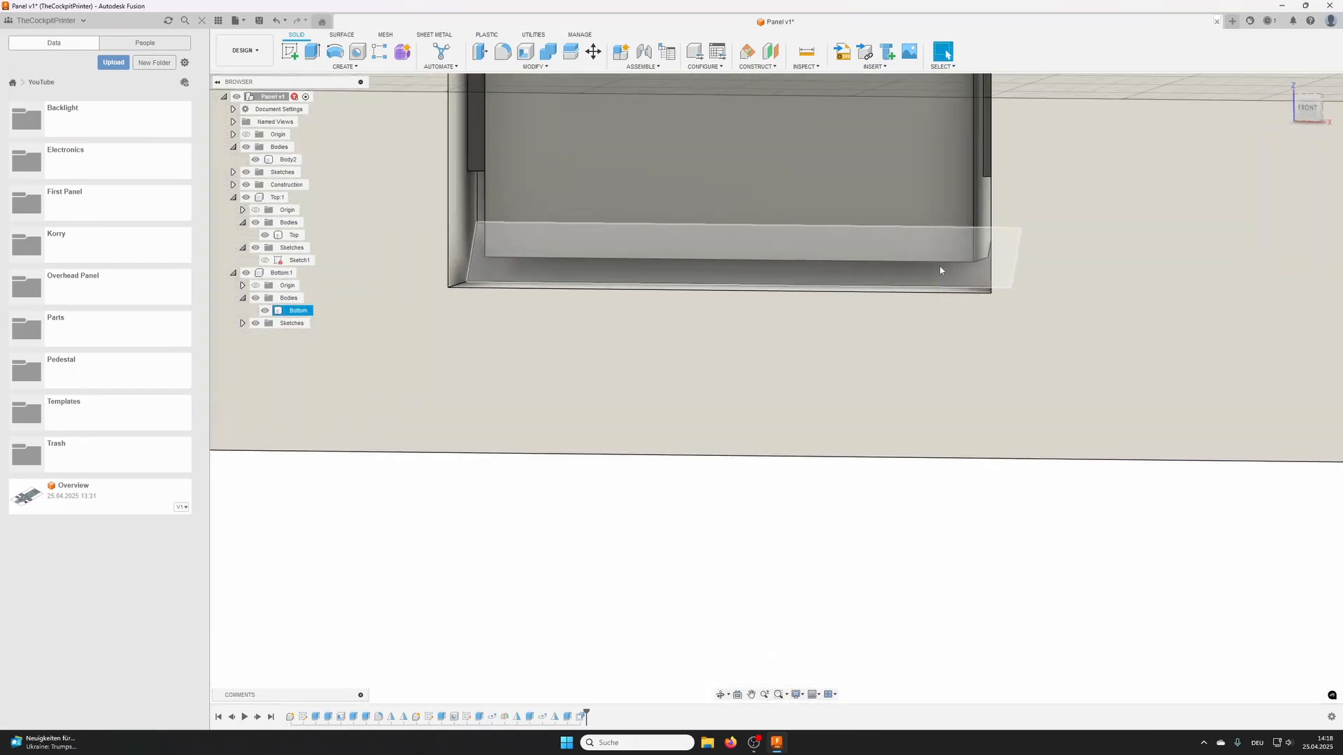
shift+middle_drag(797, 279, 683, 350)
scroll(676, 286, down, 3)
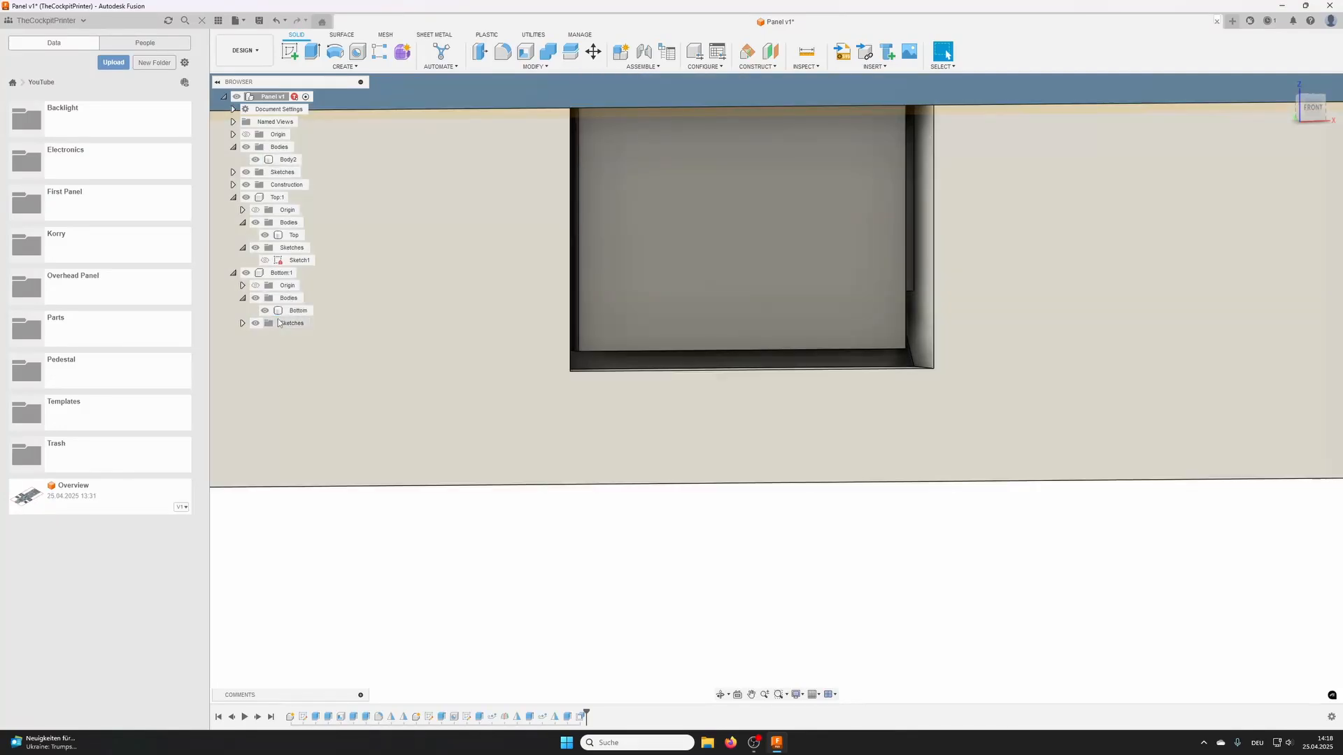
- Rename the new clip body as Lock
right_click(288, 311)
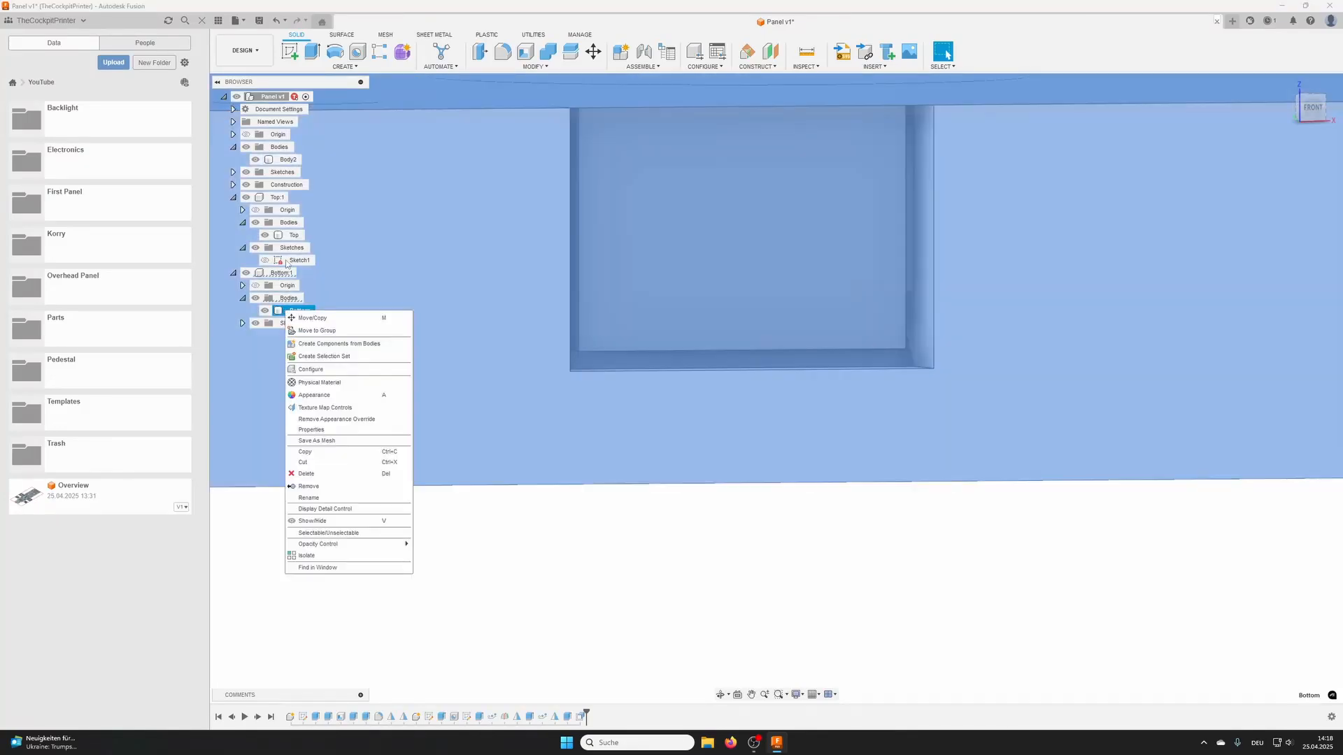
click(427, 261)
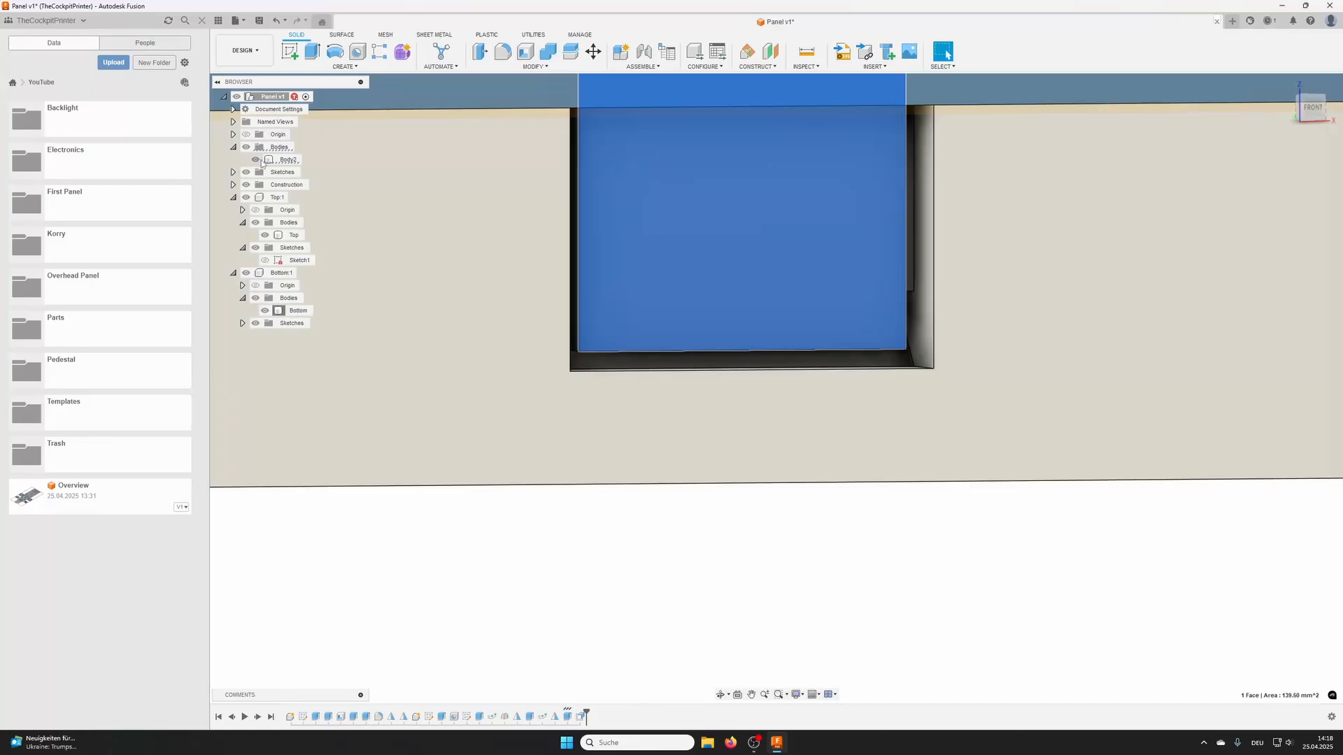
double_click(288, 159)
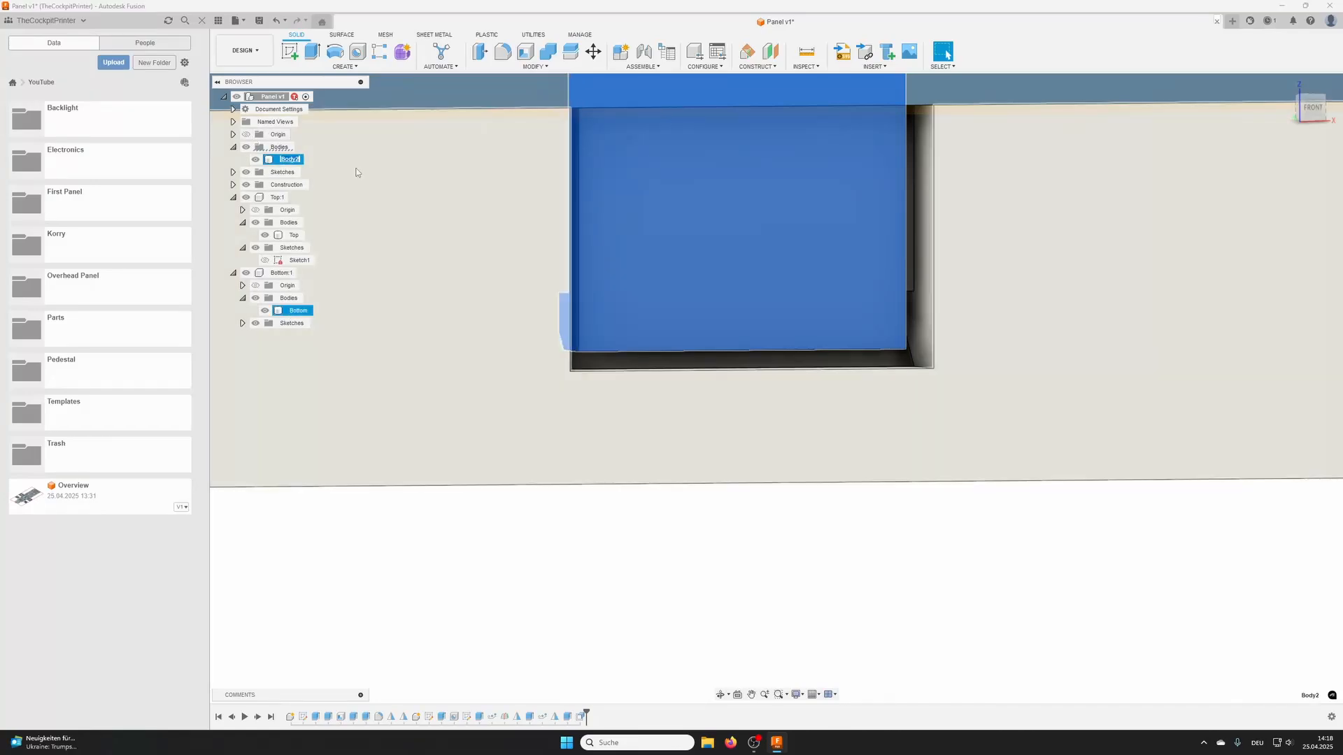
text(Lock)
key(Return)
- Apply the design's existing white appearance to the Lock body
click(287, 159)
right_click(286, 160)
click(322, 243)
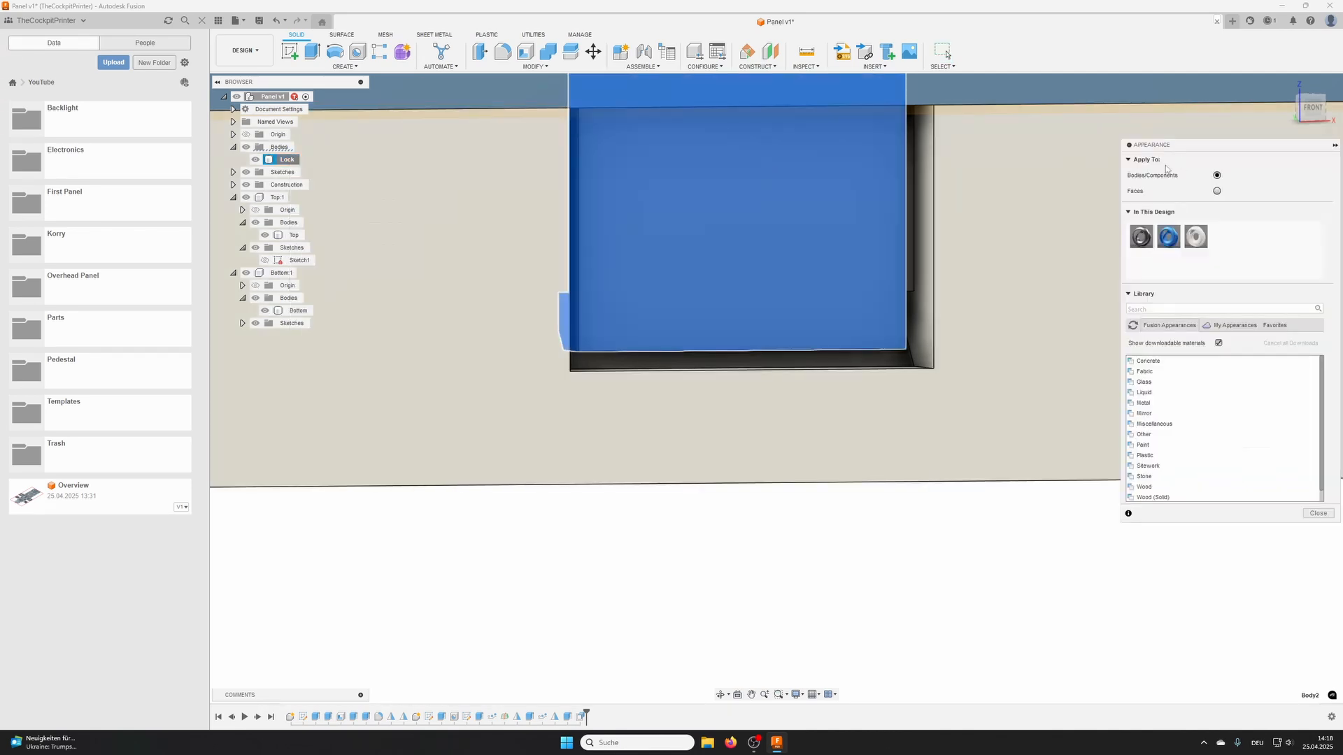
drag(1195, 237, 714, 244)
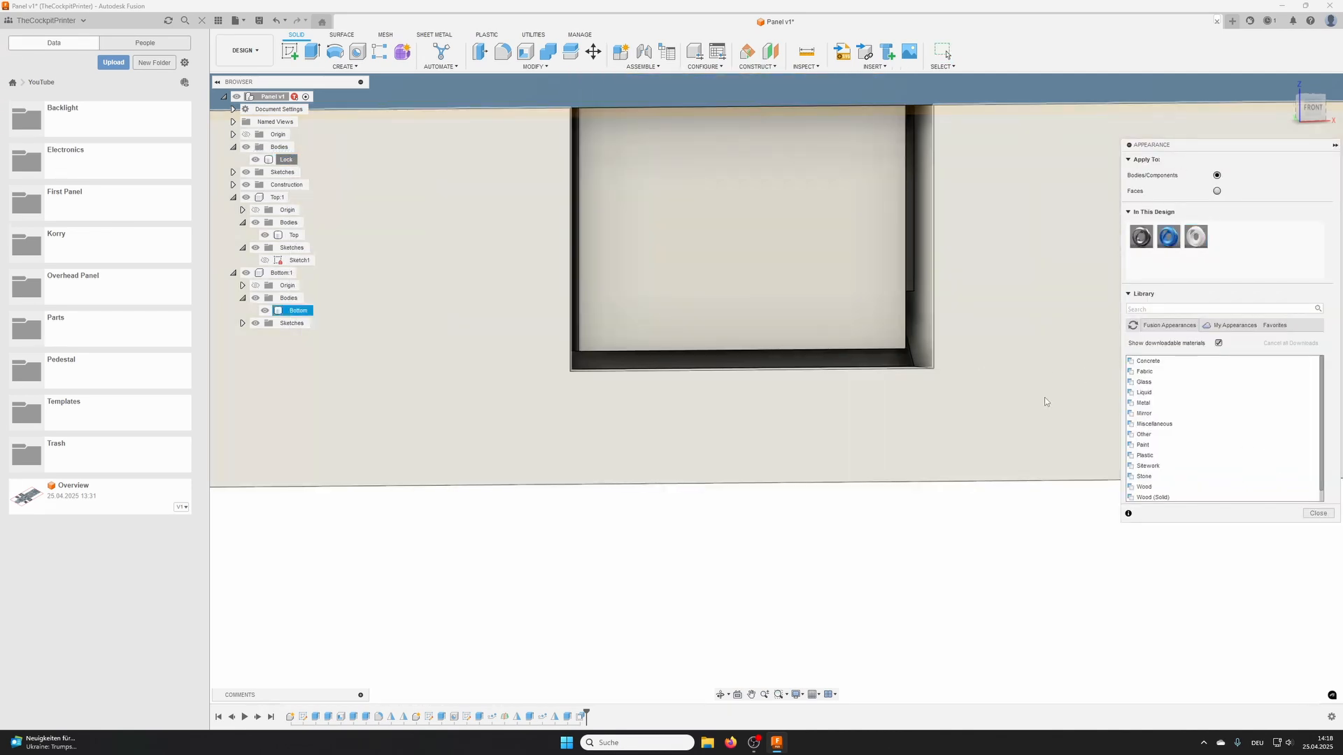
click(1318, 514)
- Start a section analysis on the Top's left side face and move the cut plane to -15 mm, through the Lock clip
shift+middle_drag(881, 510, 830, 465)
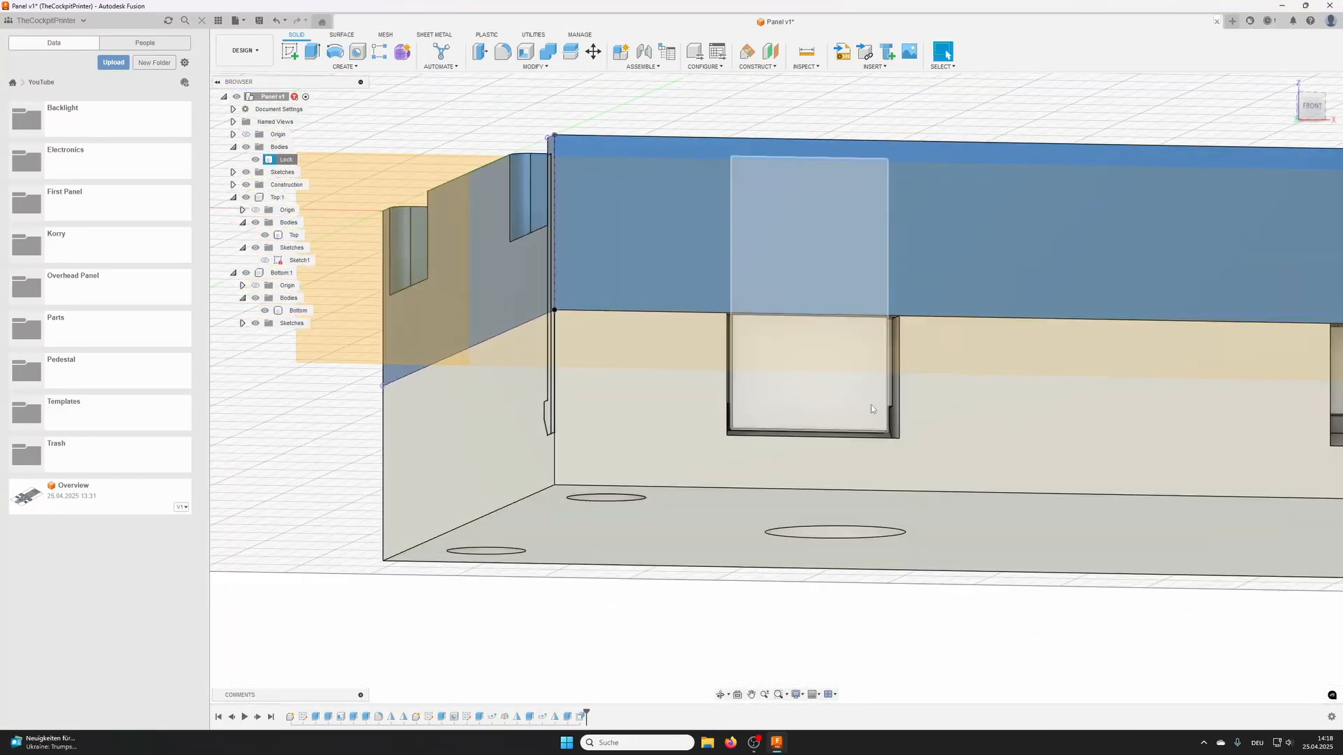
middle_drag(871, 409, 383, 436)
scroll(1144, 415, down, 5)
middle_drag(1235, 417, 919, 396)
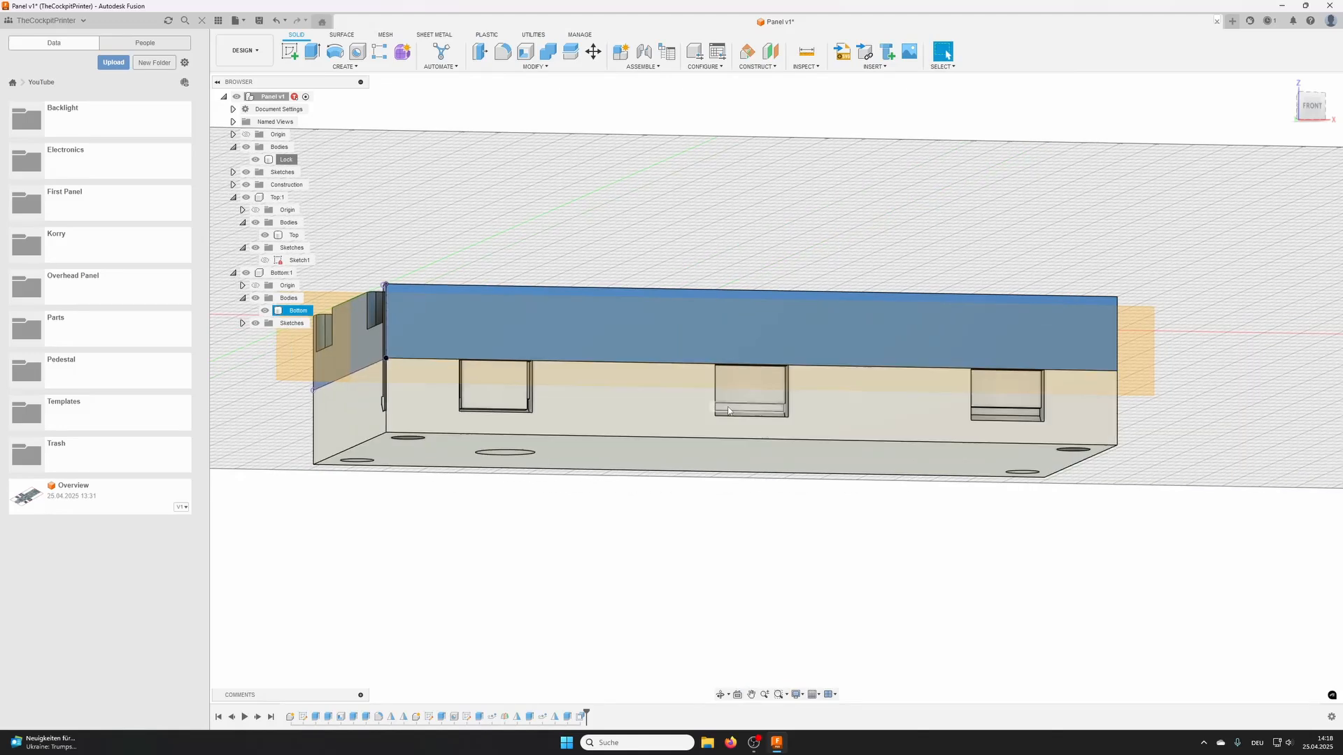
scroll(486, 402, up, 6)
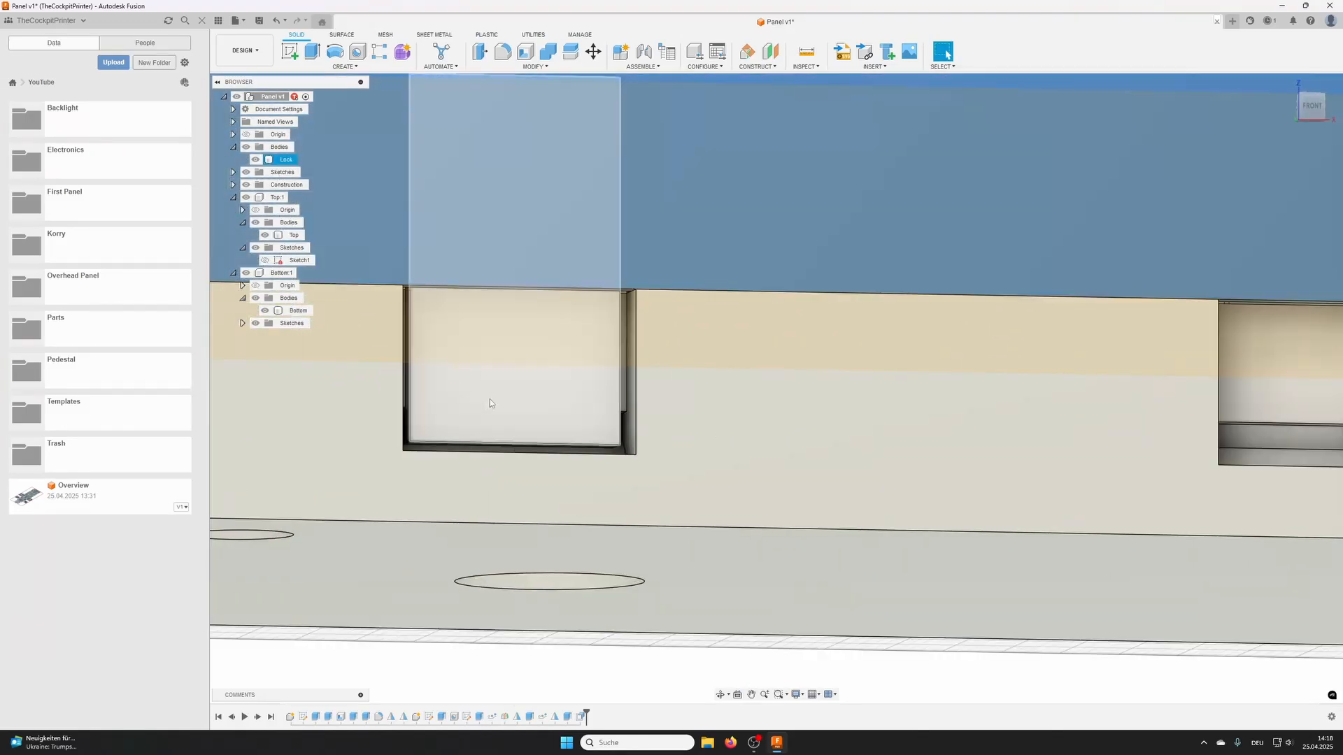
shift+middle_drag(514, 387, 787, 338)
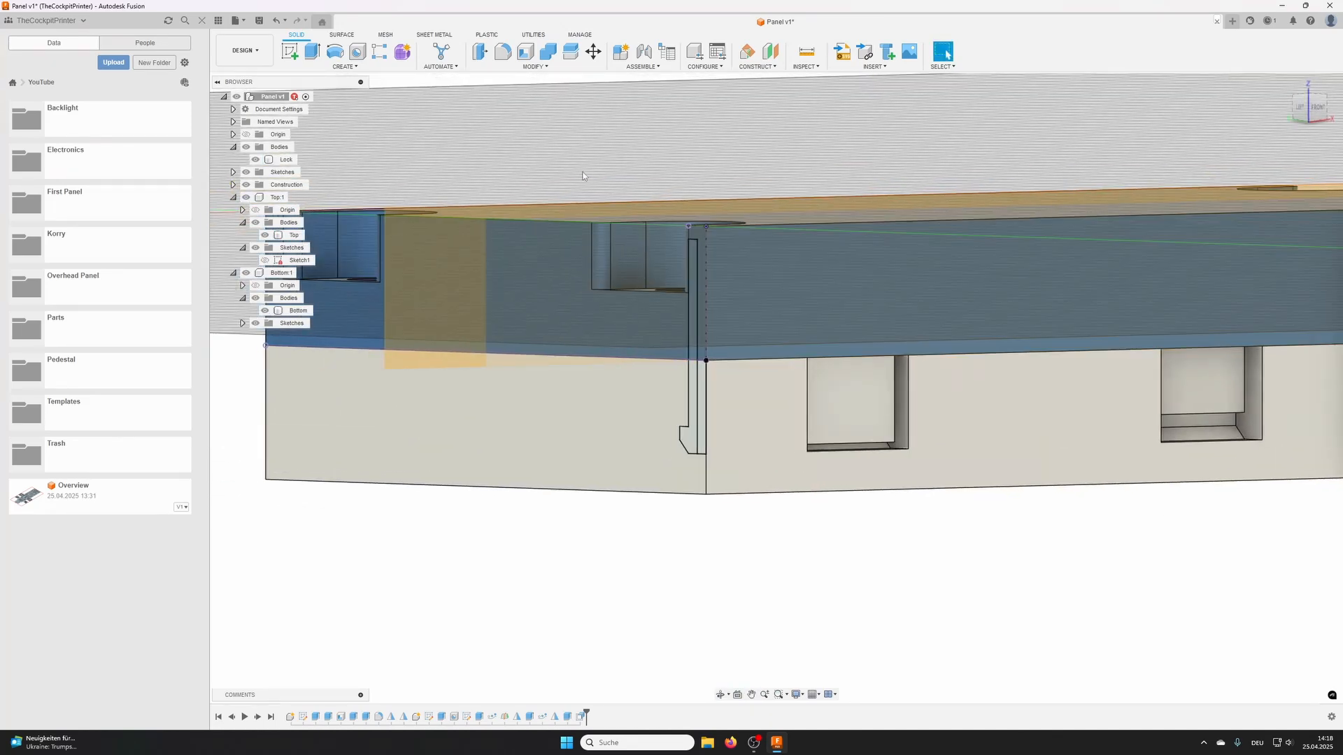
click(806, 66)
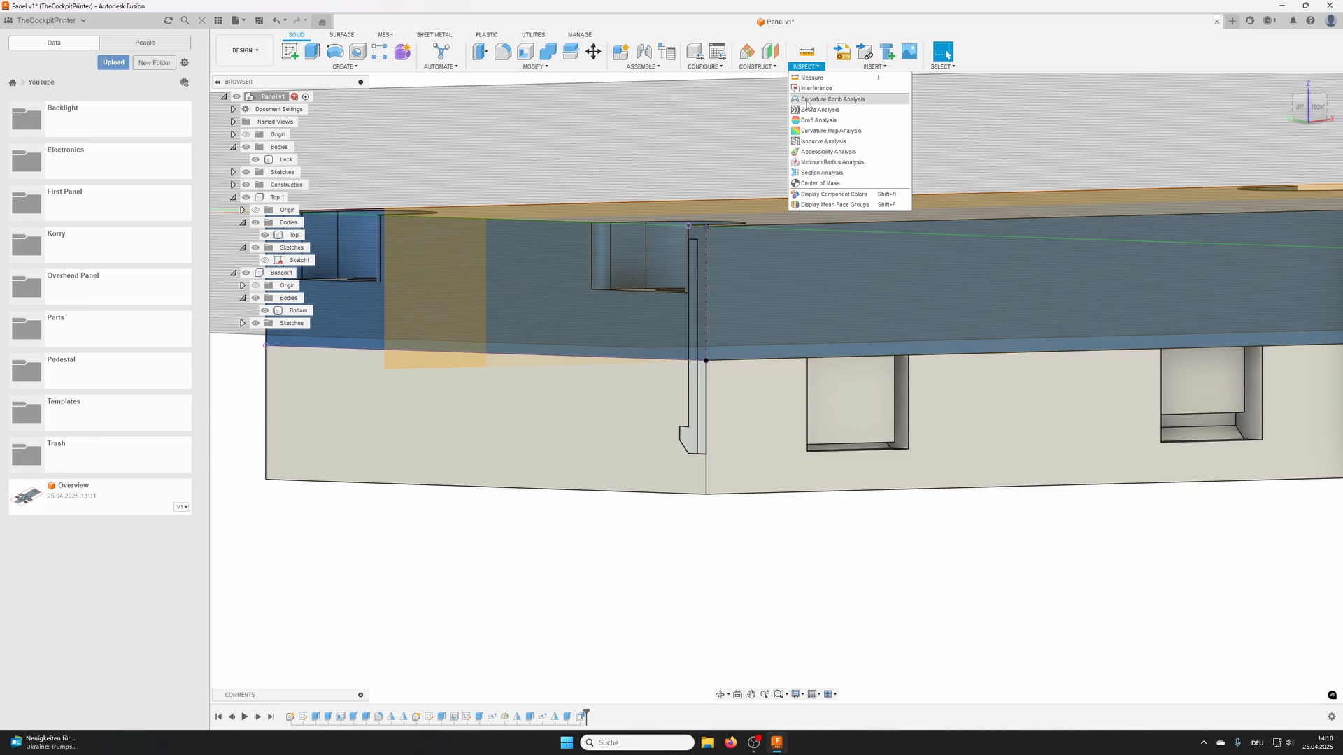
click(821, 173)
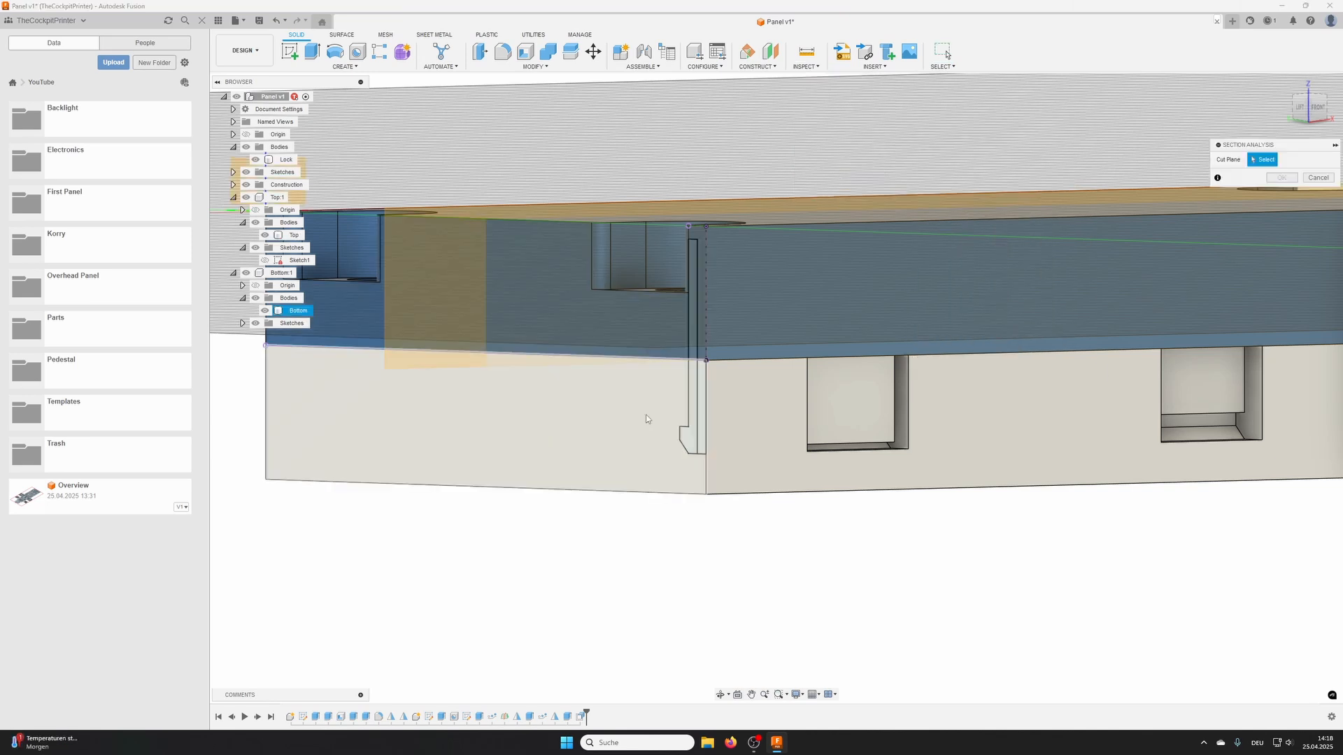
click(570, 307)
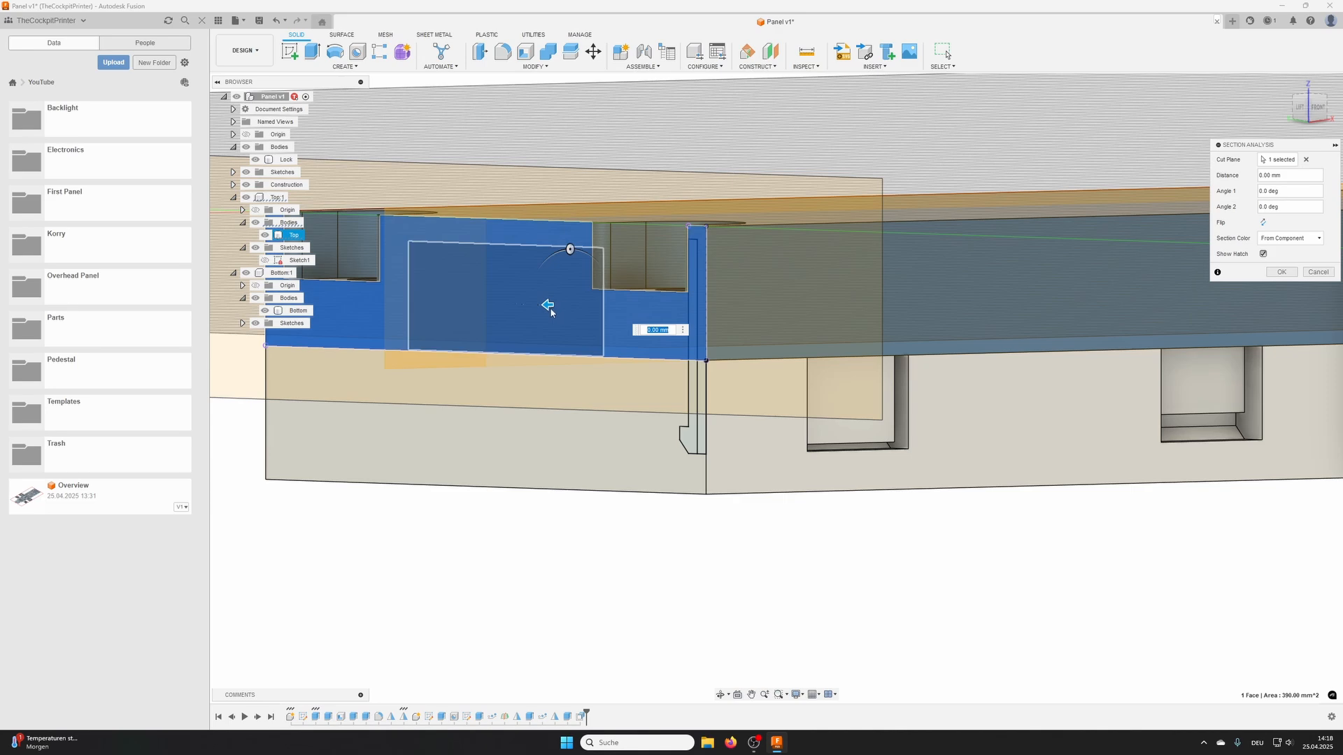
drag(570, 303, 699, 302)
- Examine the Lock's fit in the Top and Bottom pocket in the cut view, and accept the section analysis
shift+middle_drag(703, 324, 624, 273)
scroll(625, 273, up, 10)
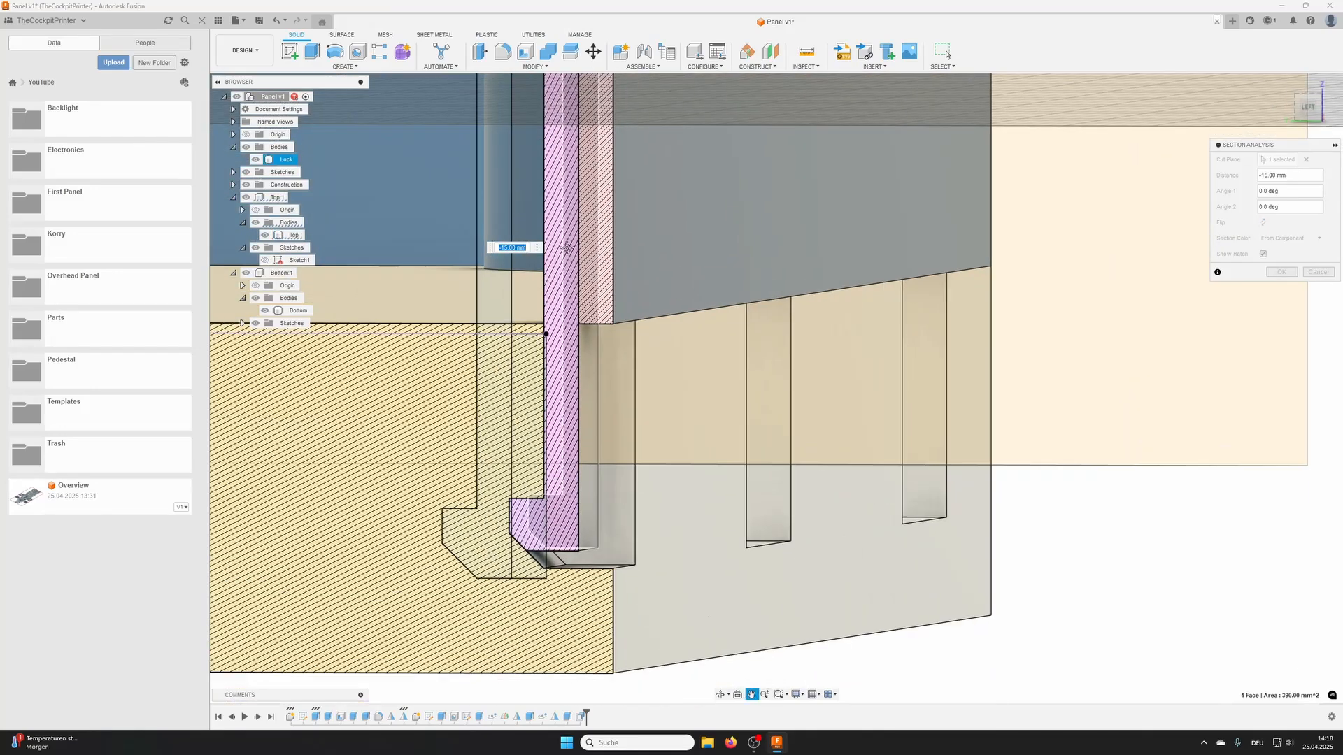
shift+middle_drag(579, 312, 560, 569)
shift+middle_drag(540, 280, 572, 270)
scroll(558, 383, down, 2)
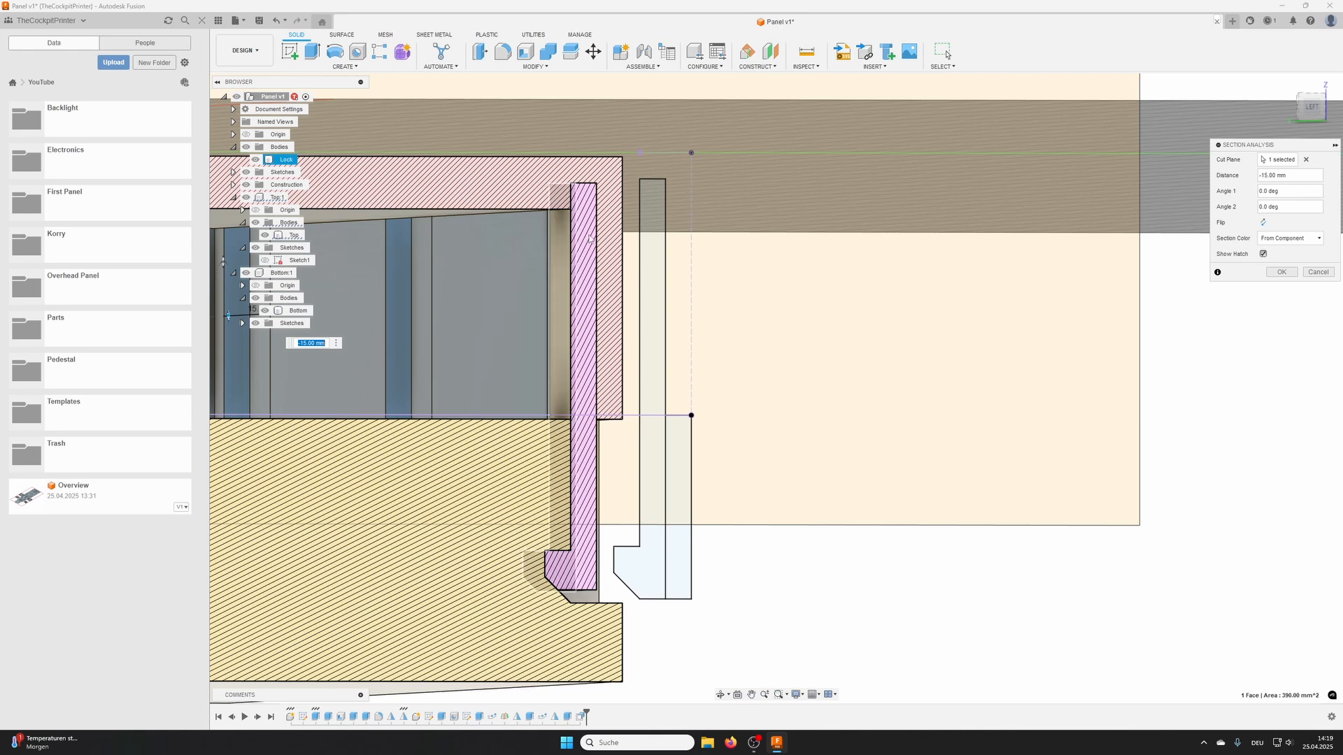
shift+middle_drag(616, 410, 1072, 271)
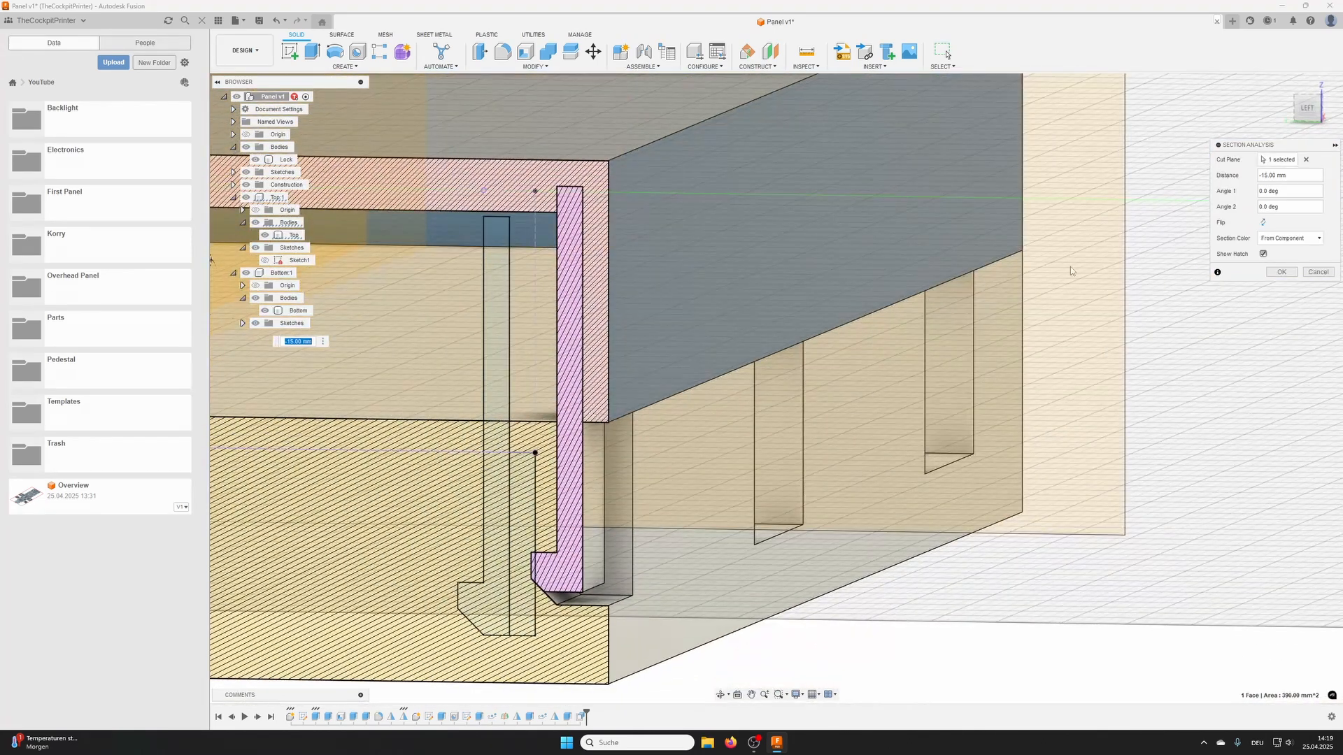
click(1285, 273)
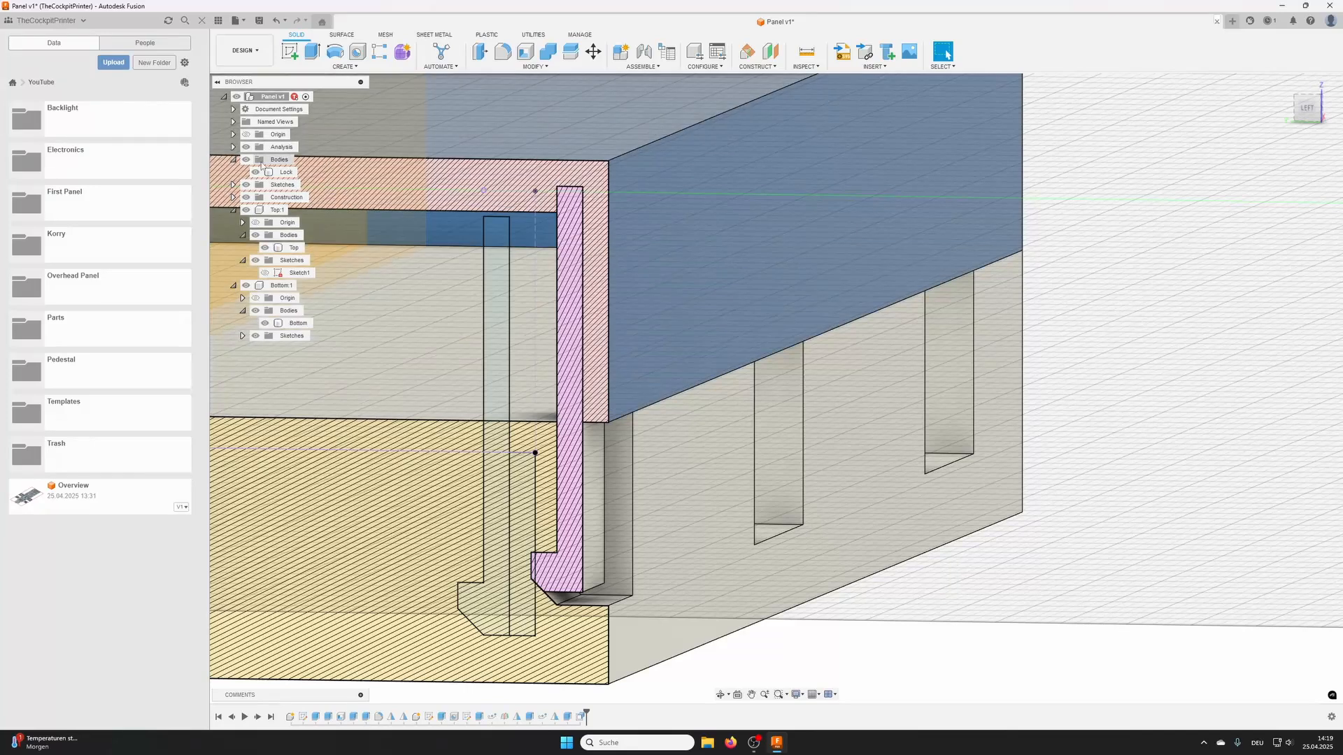
- Hide the section analysis, the root component's Sketch1 and the construction plane
click(246, 147)
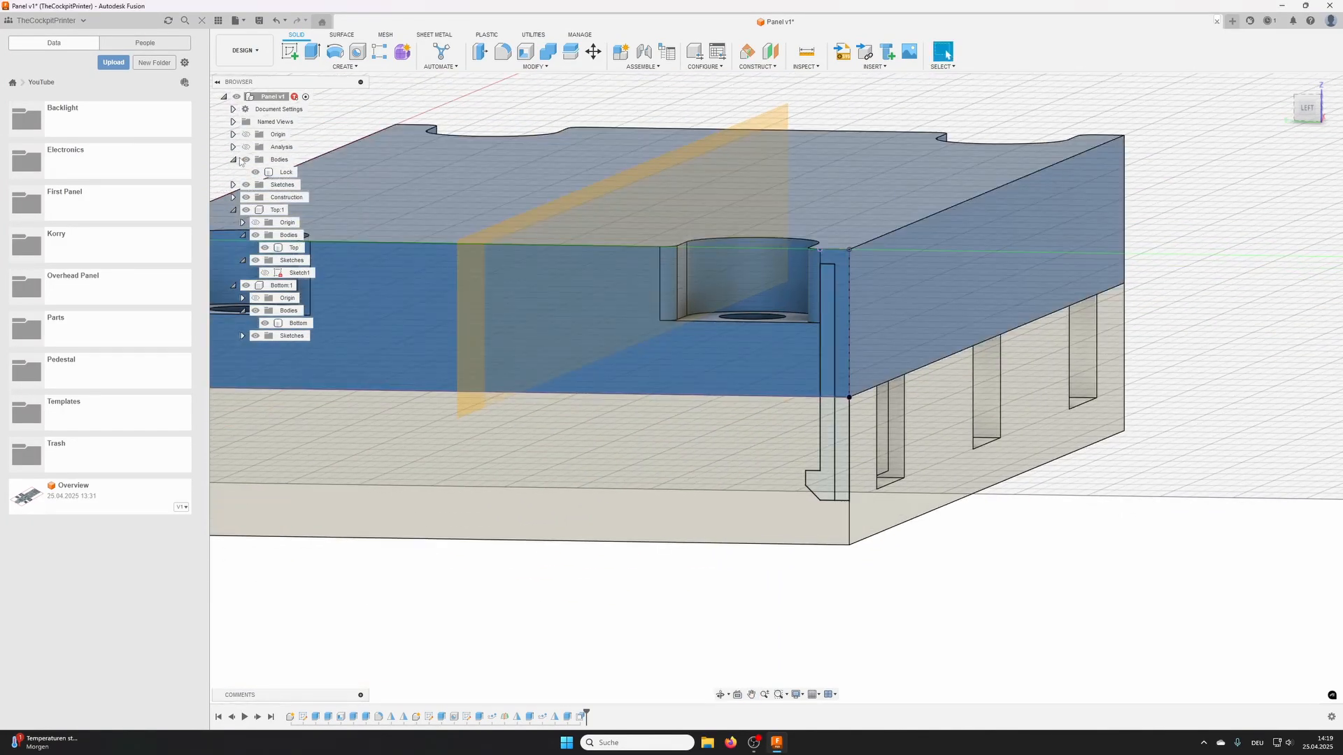
click(233, 160)
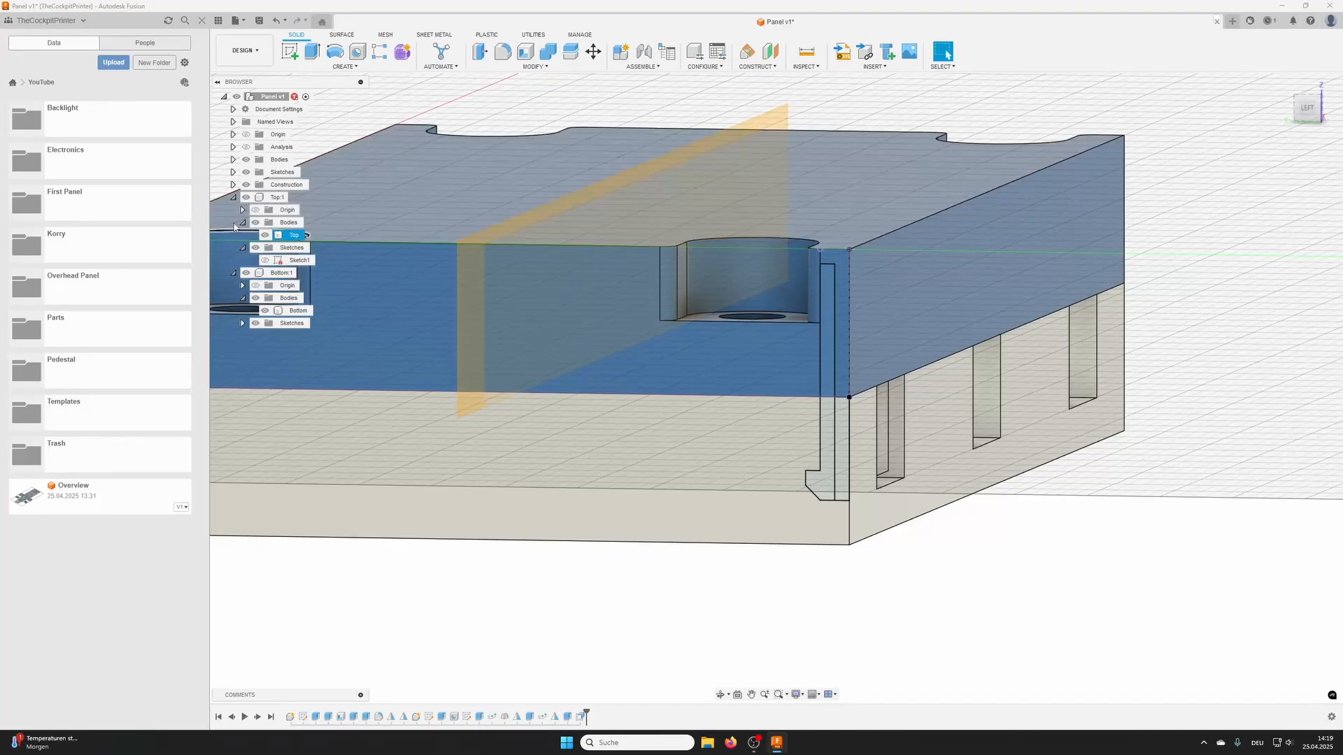
click(233, 172)
click(254, 185)
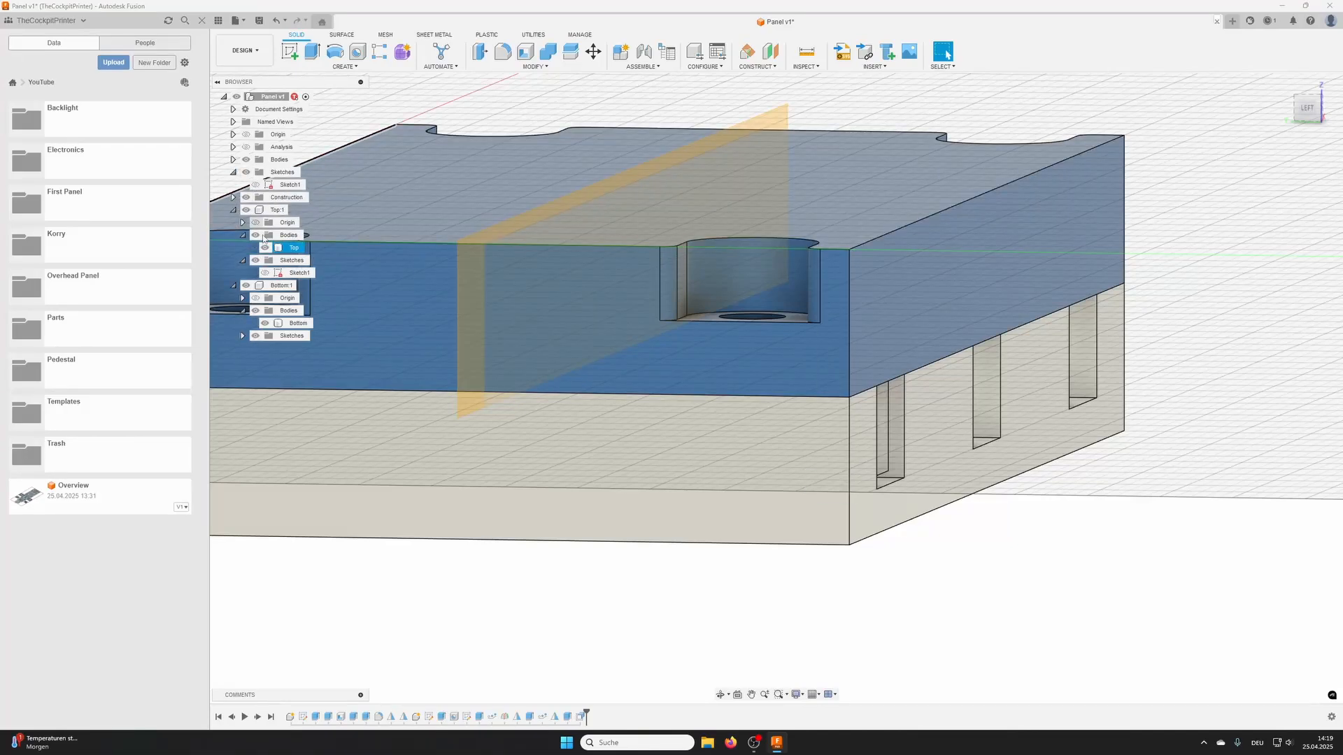
scroll(861, 527, down, 3)
mouse_move(863, 527)
shift+middle_down()
mouse_move(845, 518)
mouse_move(790, 562)
mouse_move(902, 423)
mouse_move(866, 423)
mouse_move(887, 426)
mouse_move(874, 441)
shift+middle_up()
scroll(789, 563, down, 2)
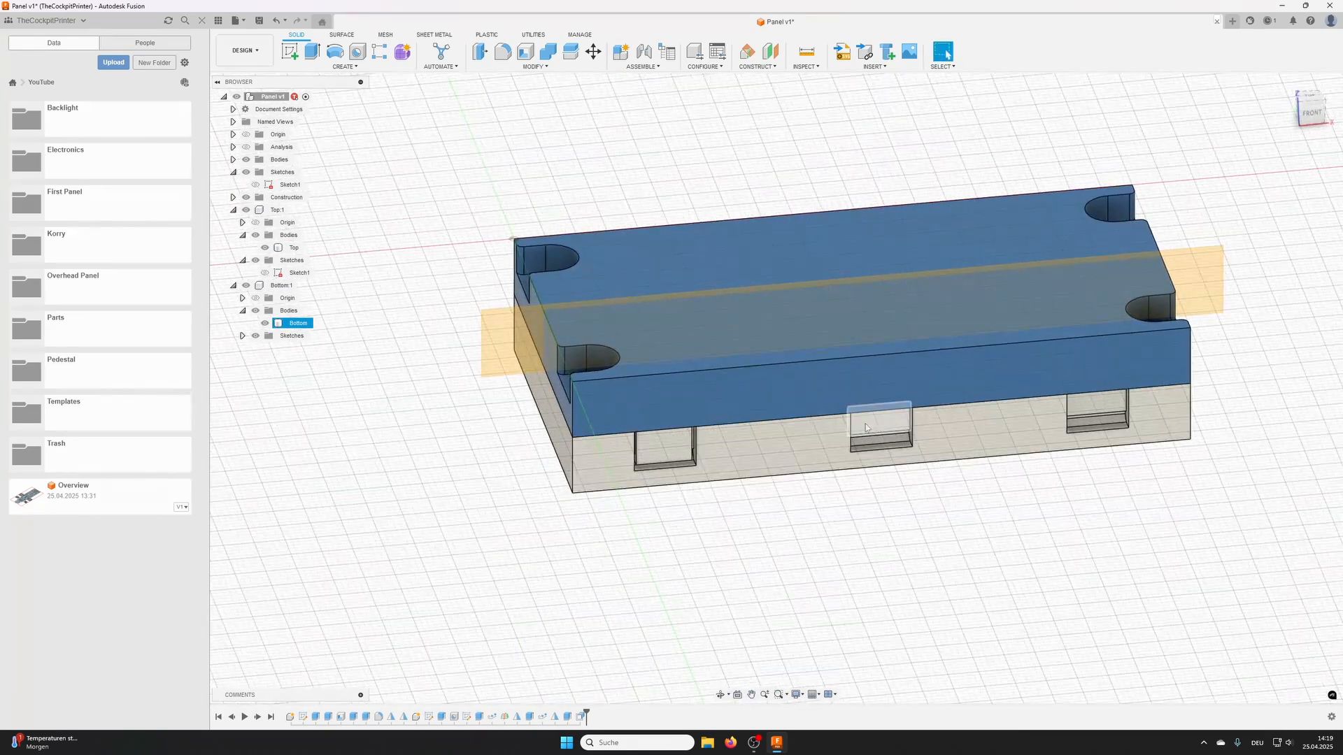
scroll(860, 404, down, 3)
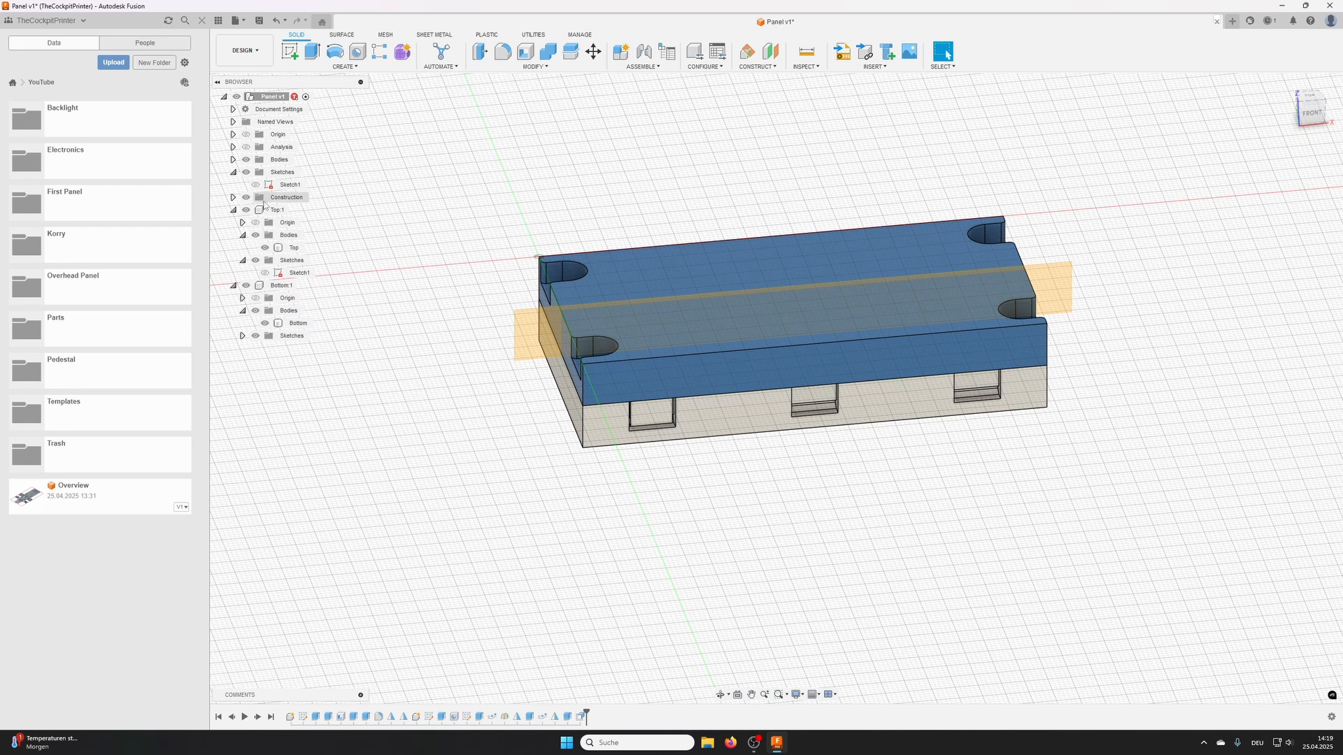
click(245, 198)
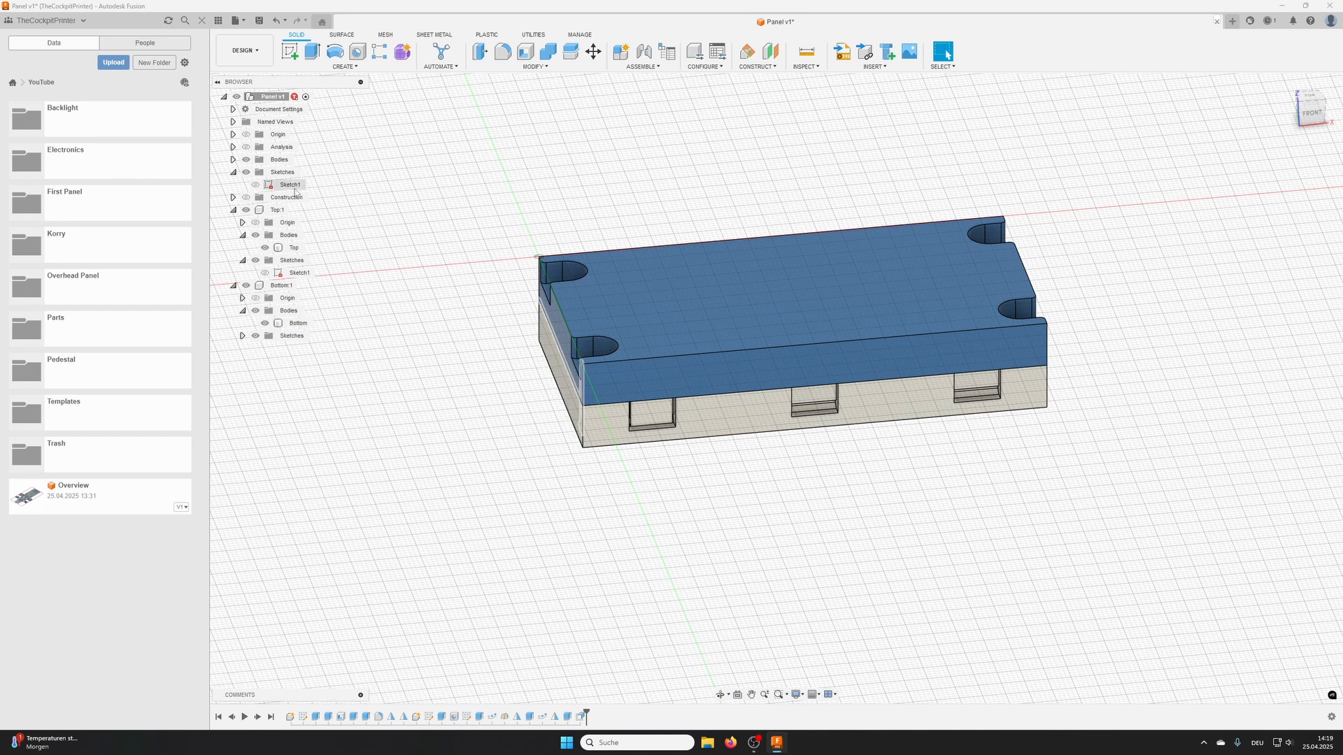
click(292, 247)
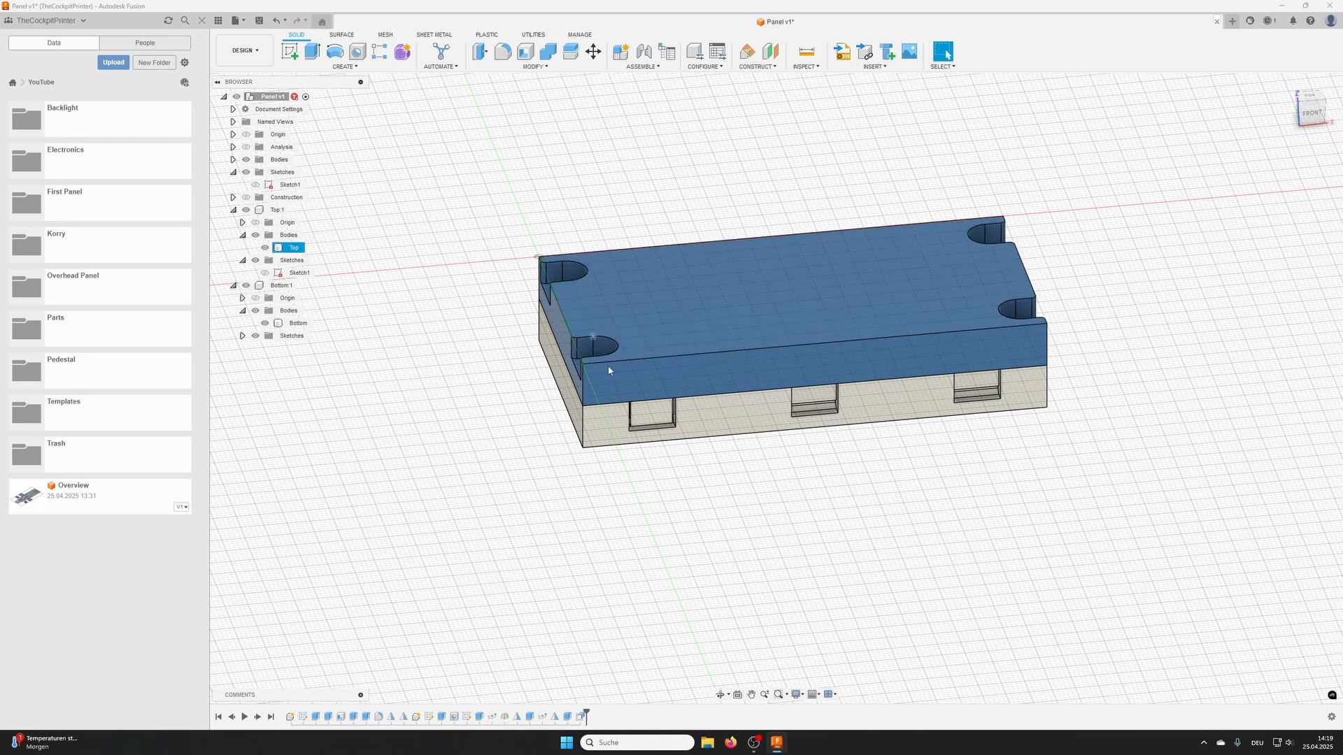
click(644, 415)
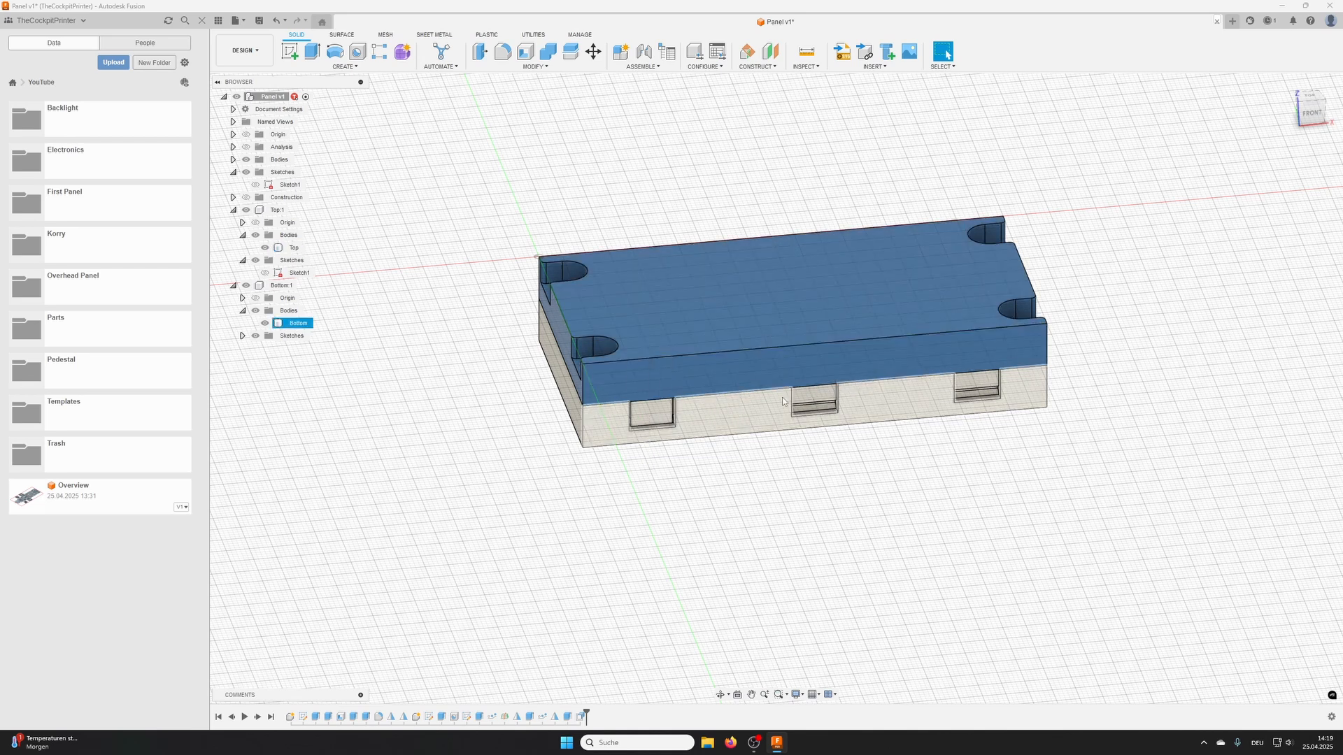
click(694, 355)
key(Escape)
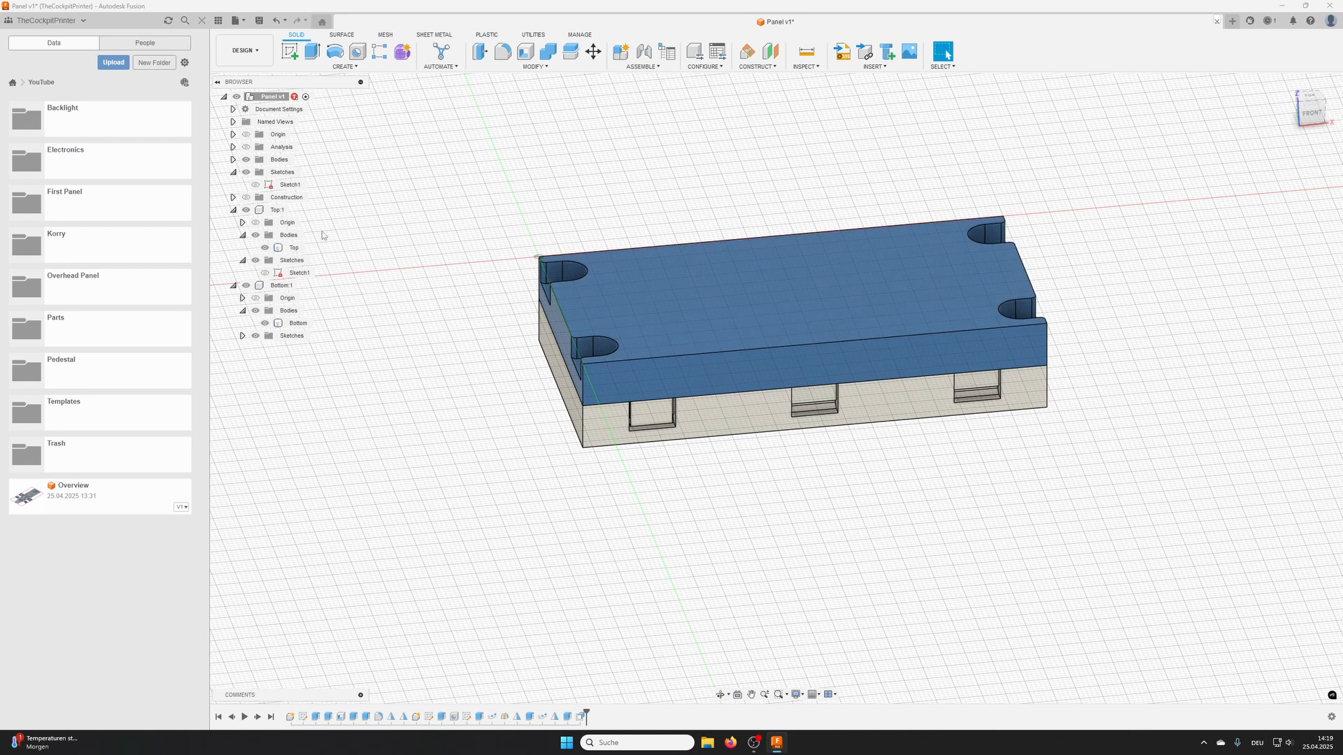
click(277, 209)
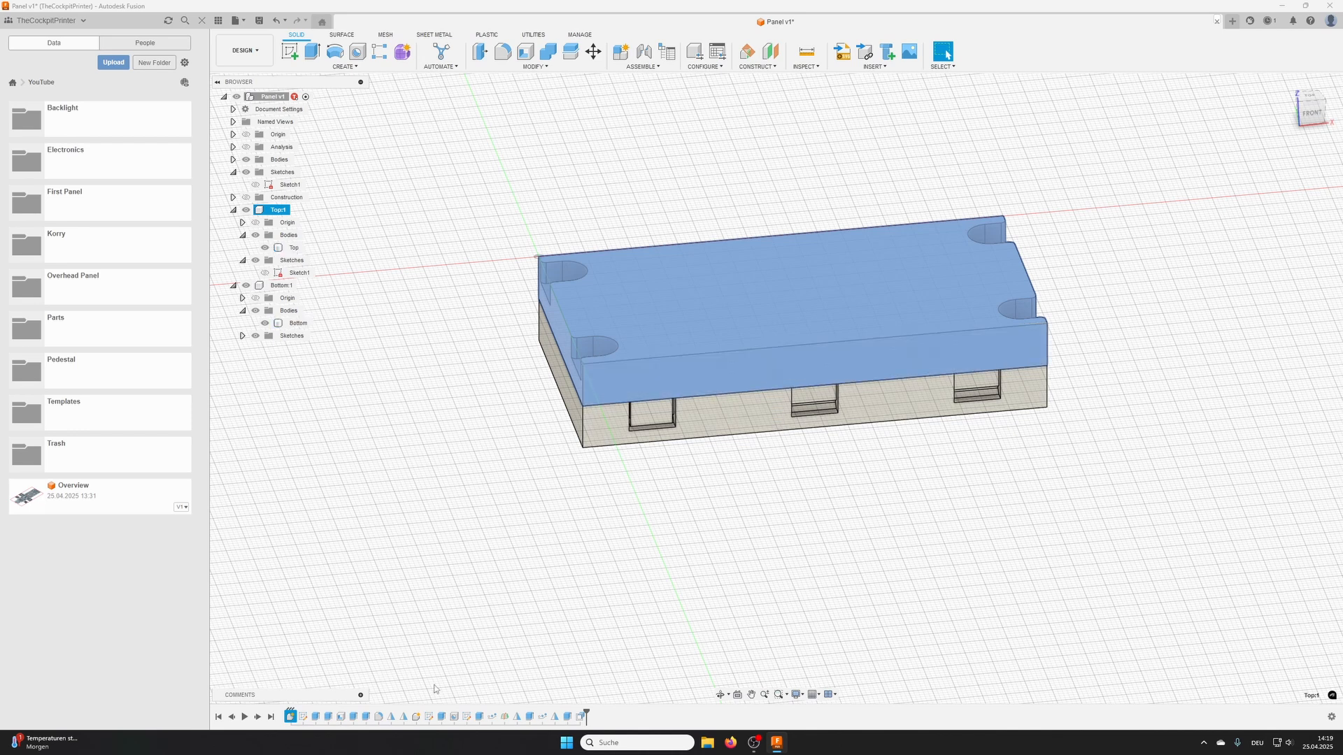
click(682, 435)
- Open the design's parameters and review the Top component's model parameters, including those of Extrude1
click(536, 68)
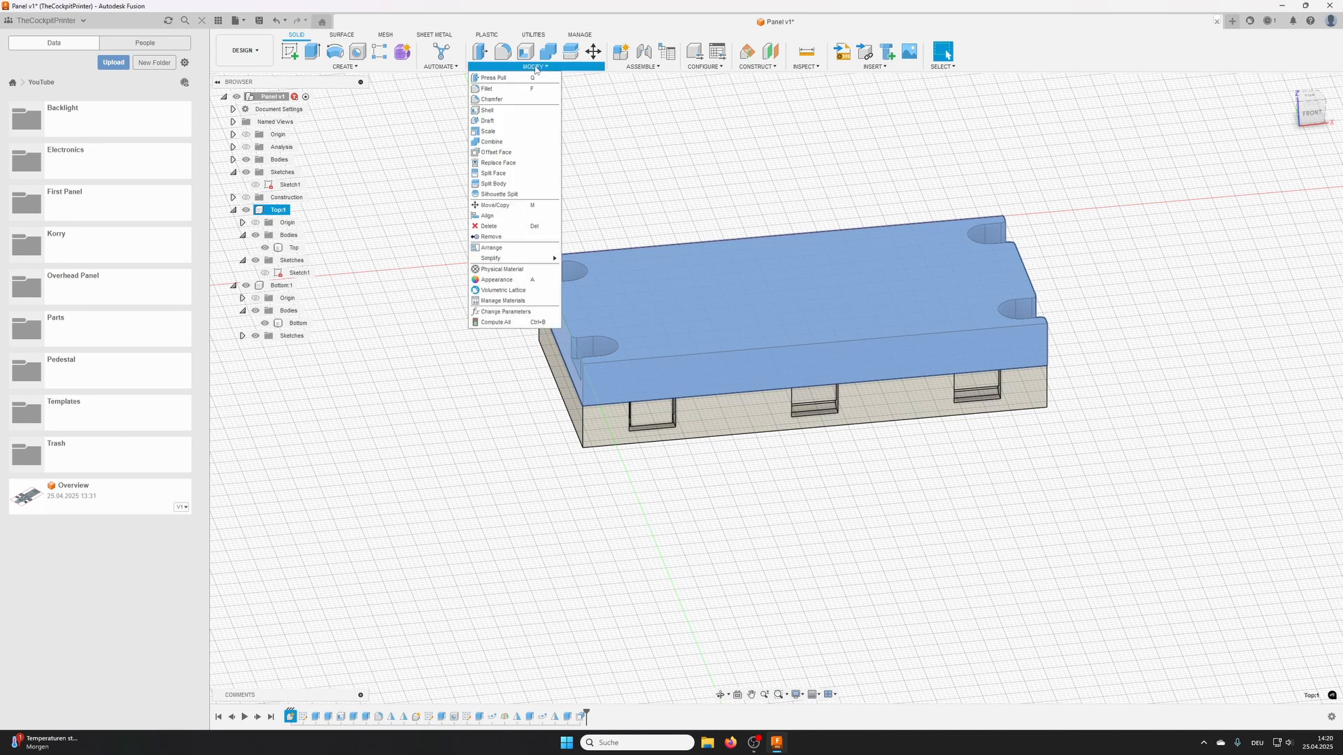
click(510, 314)
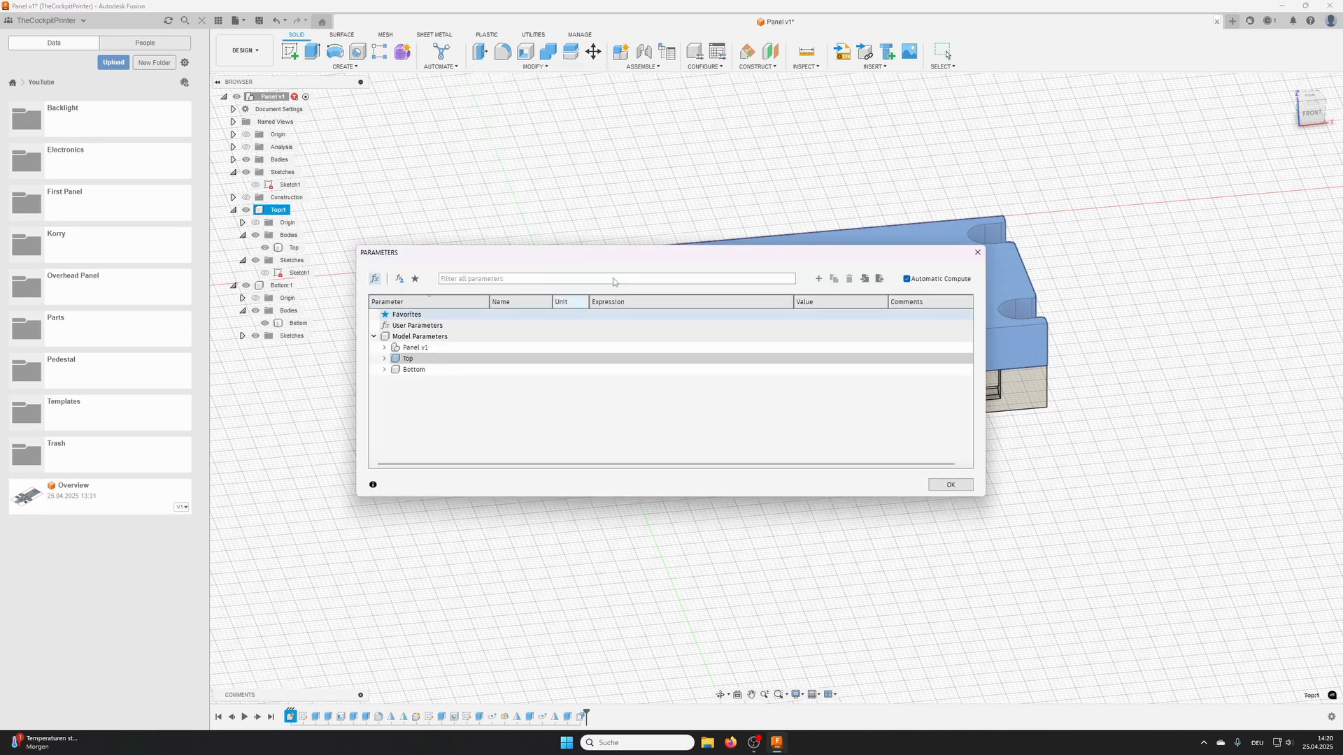
drag(589, 259, 569, 180)
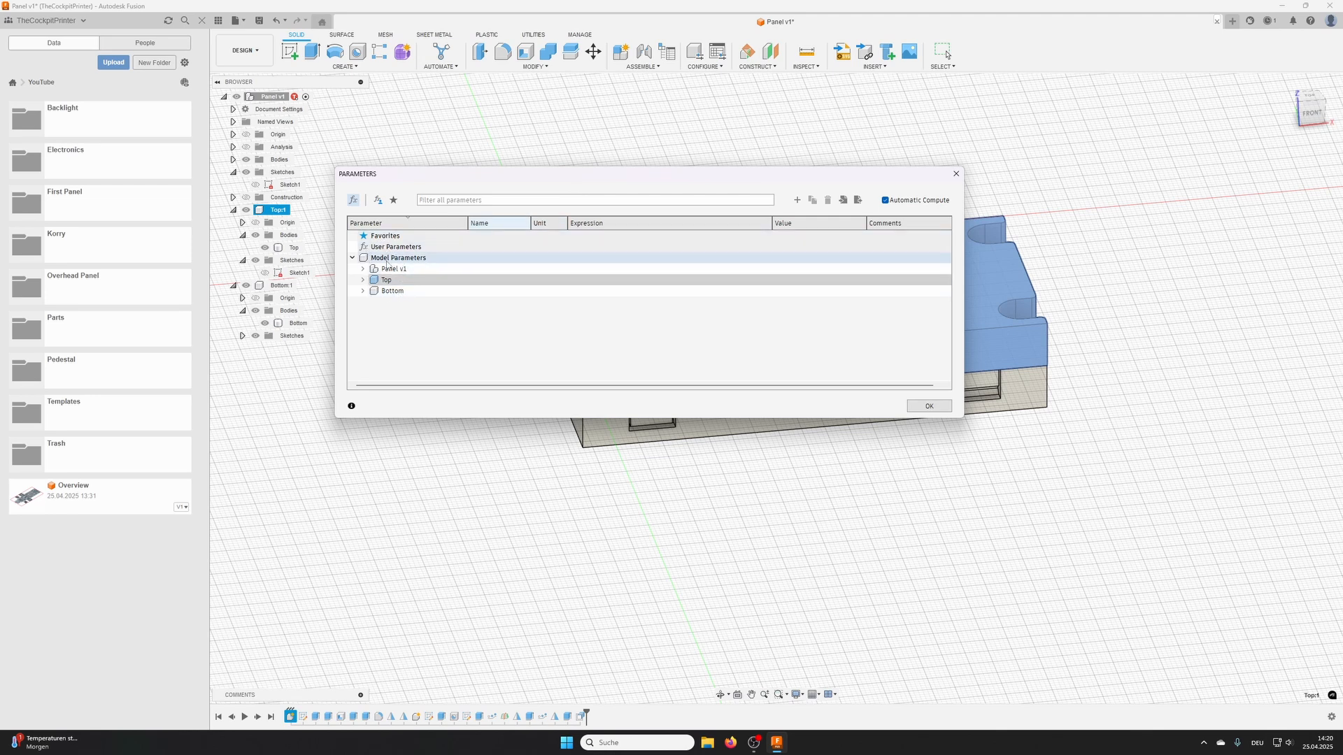
click(363, 279)
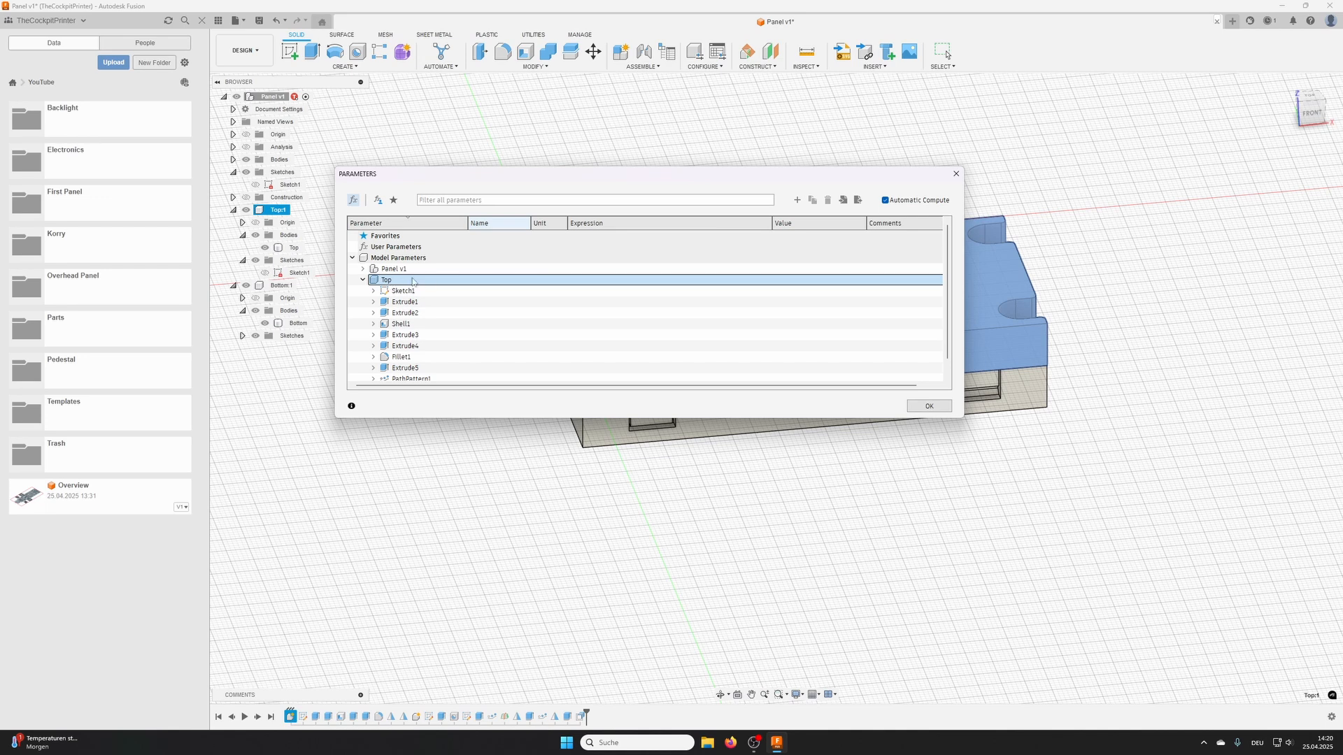
scroll(407, 291, down, 1)
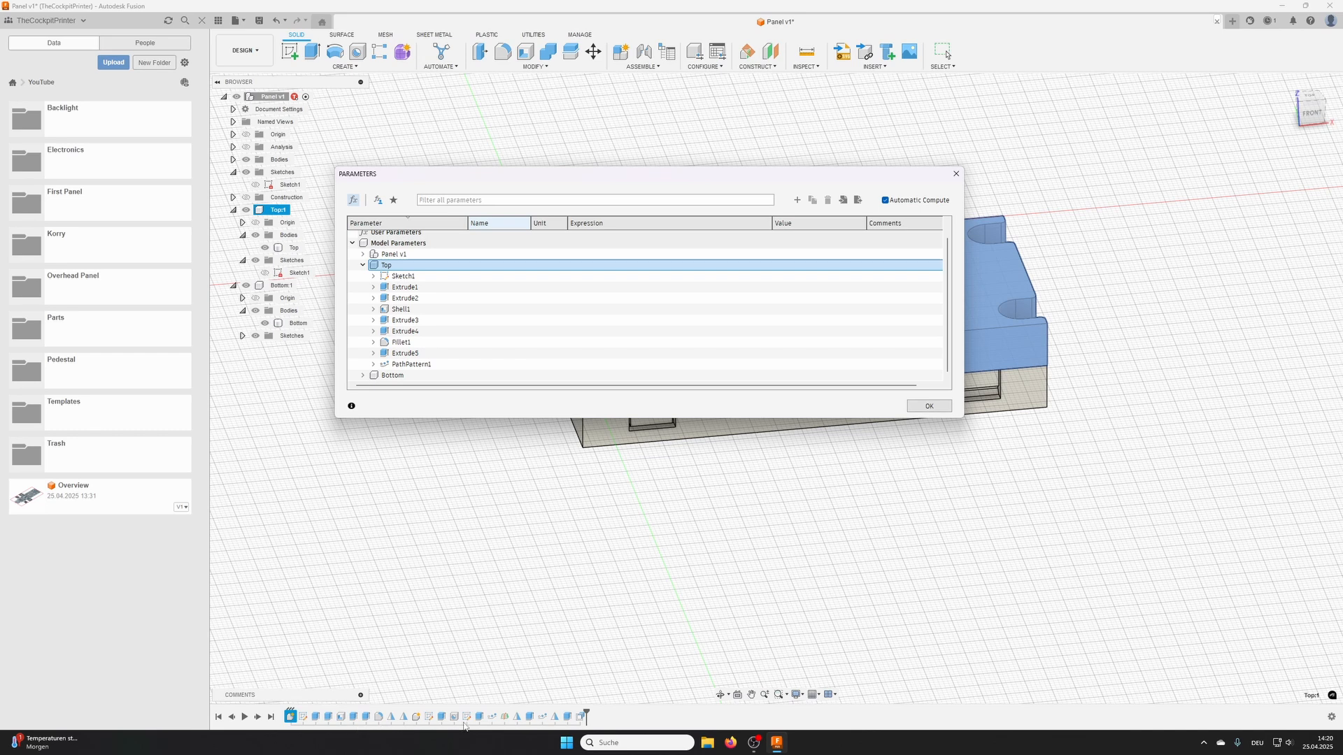
click(374, 287)
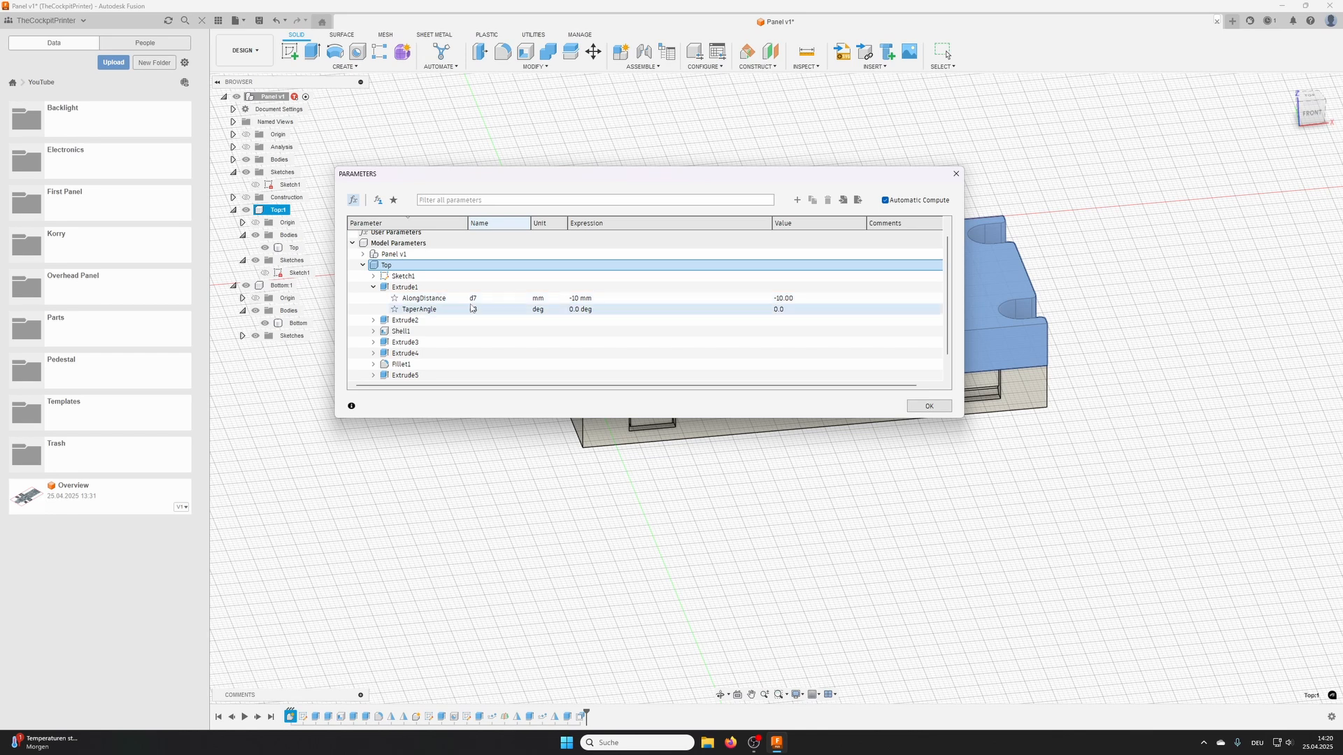
click(374, 287)
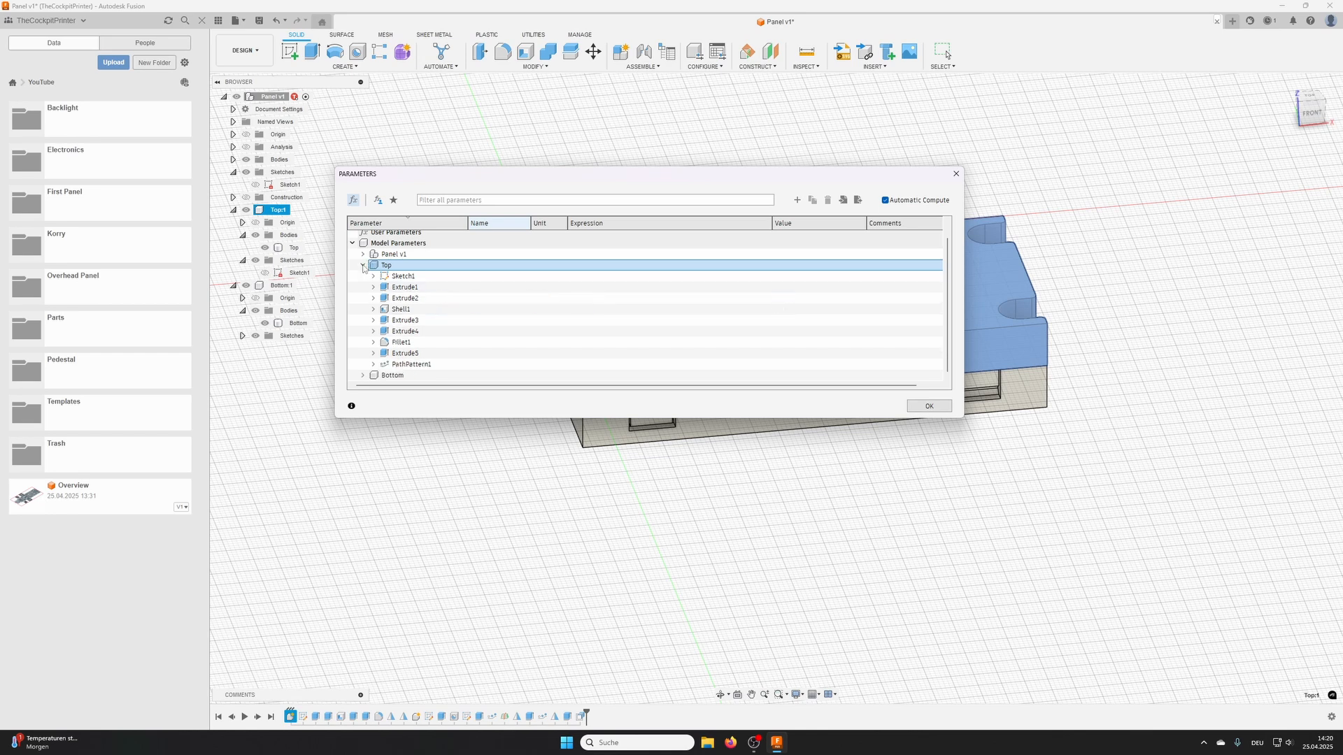
click(352, 243)
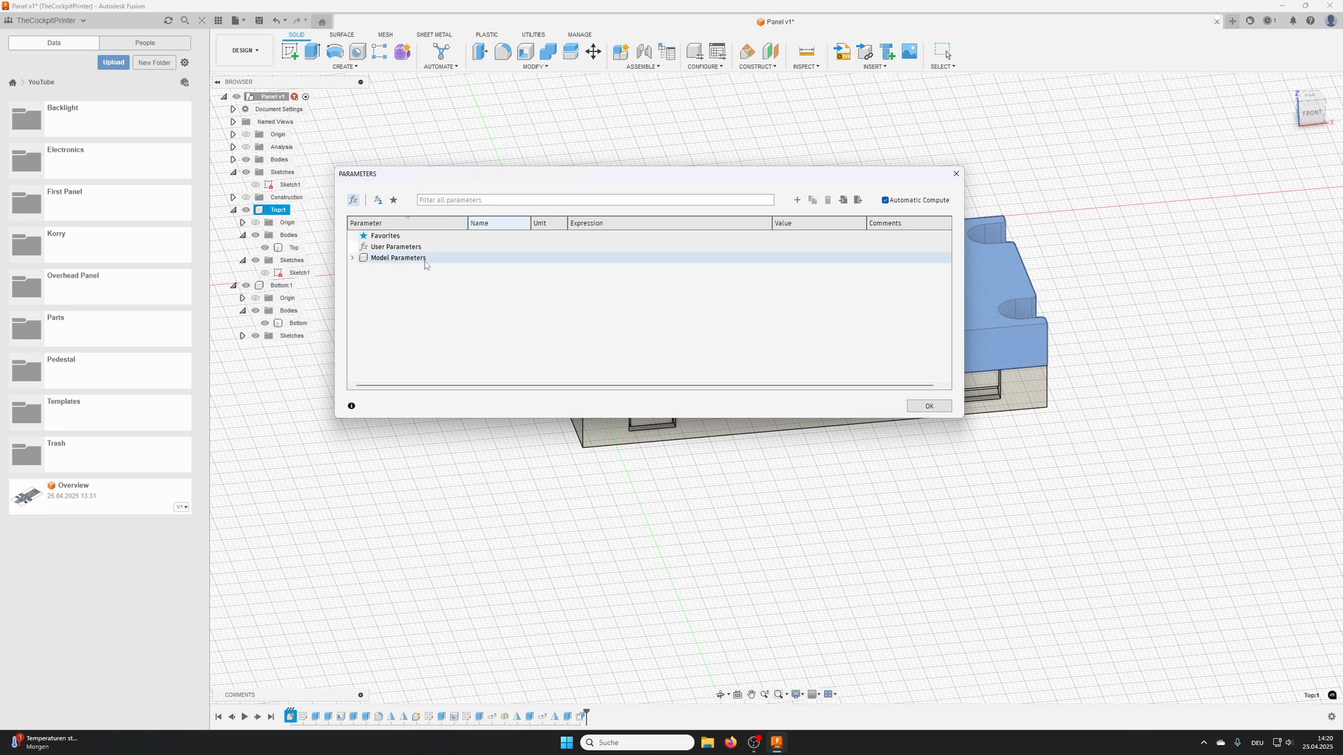
- Add a user parameter Width in mm with expression 100 and the comment "Overall Width of the panel"
click(798, 200)
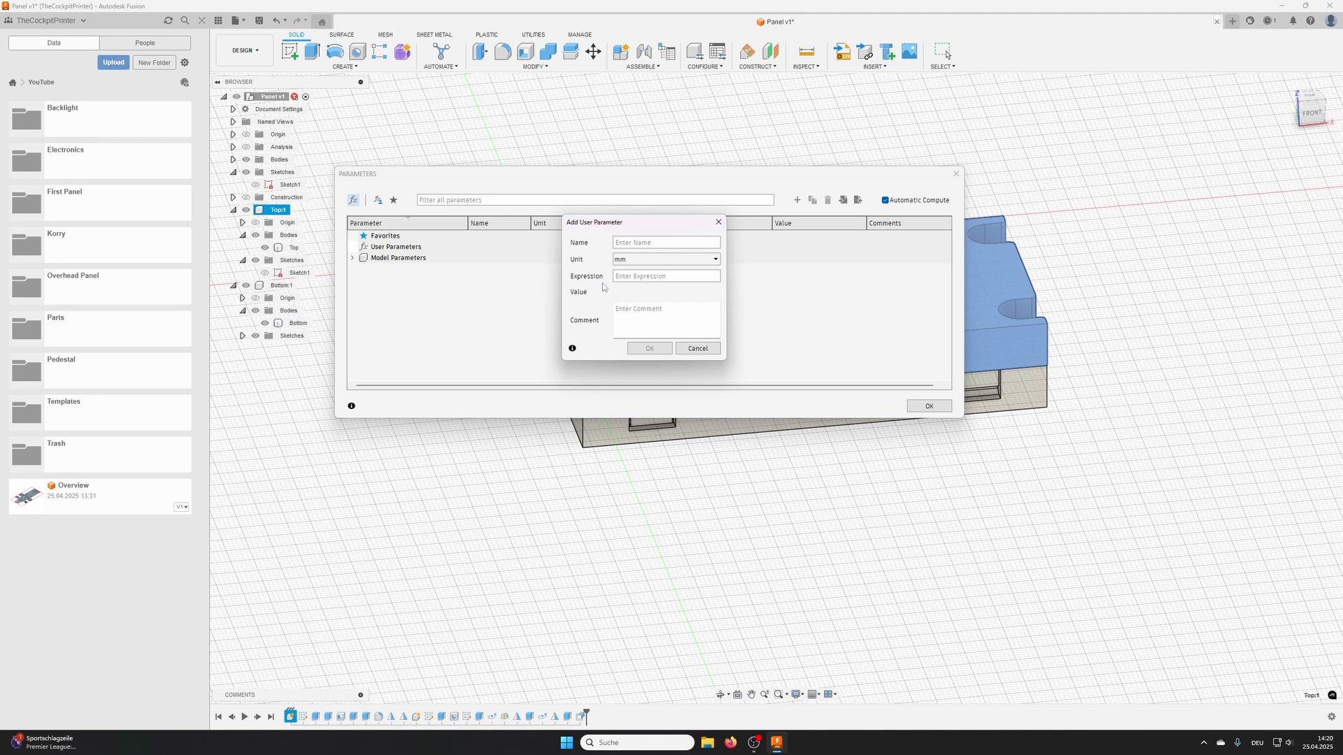
text(Width)
click(639, 325)
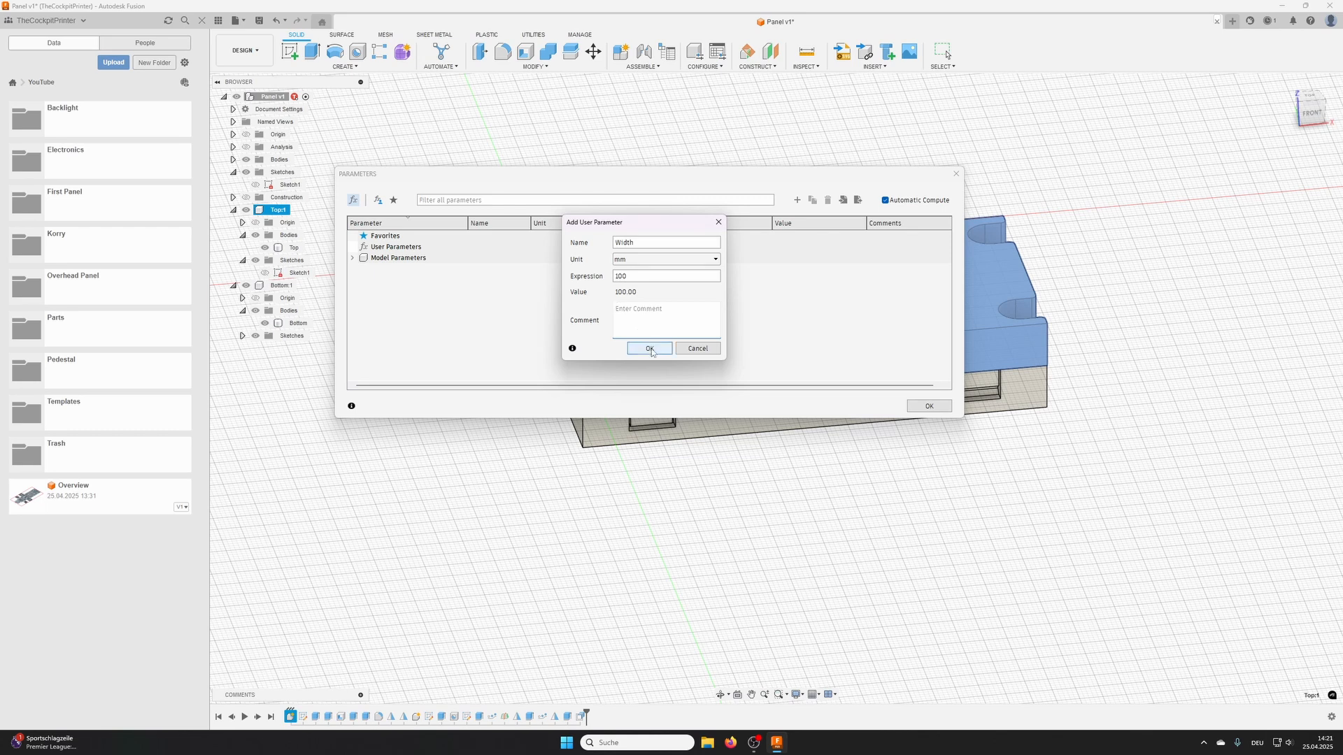
text(Overall Width of the panel)
click(649, 349)
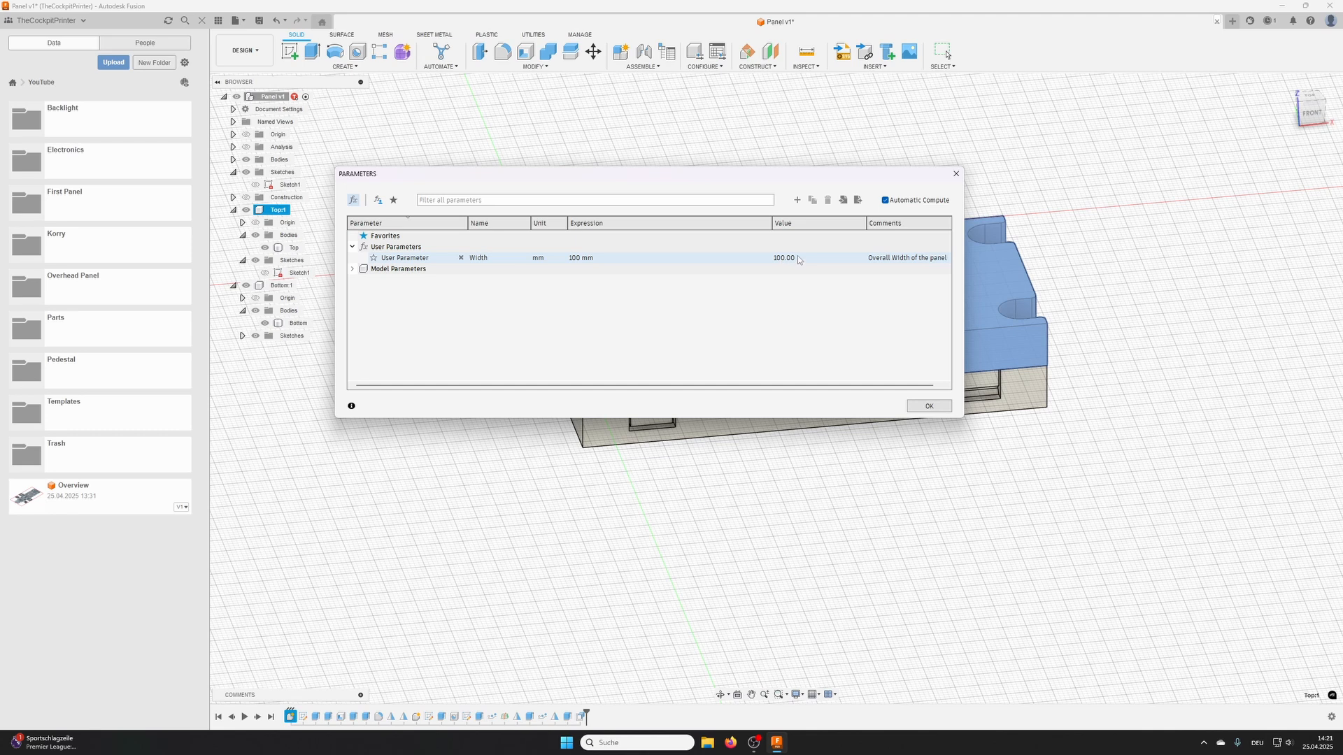
- Add a user parameter Height in mm with expression 50 and the comment "Overall Height of the panel"
click(796, 200)
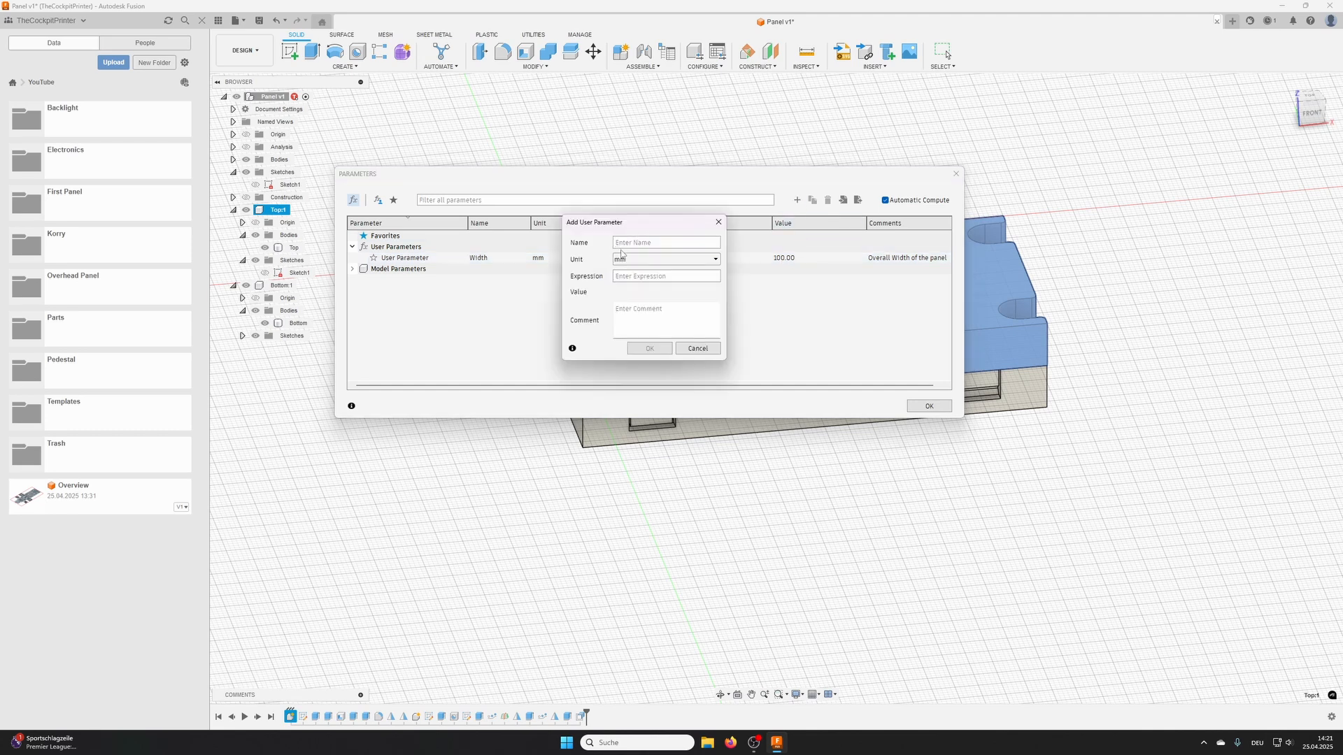
text(He)
text(50)
click(635, 312)
text(Ov)
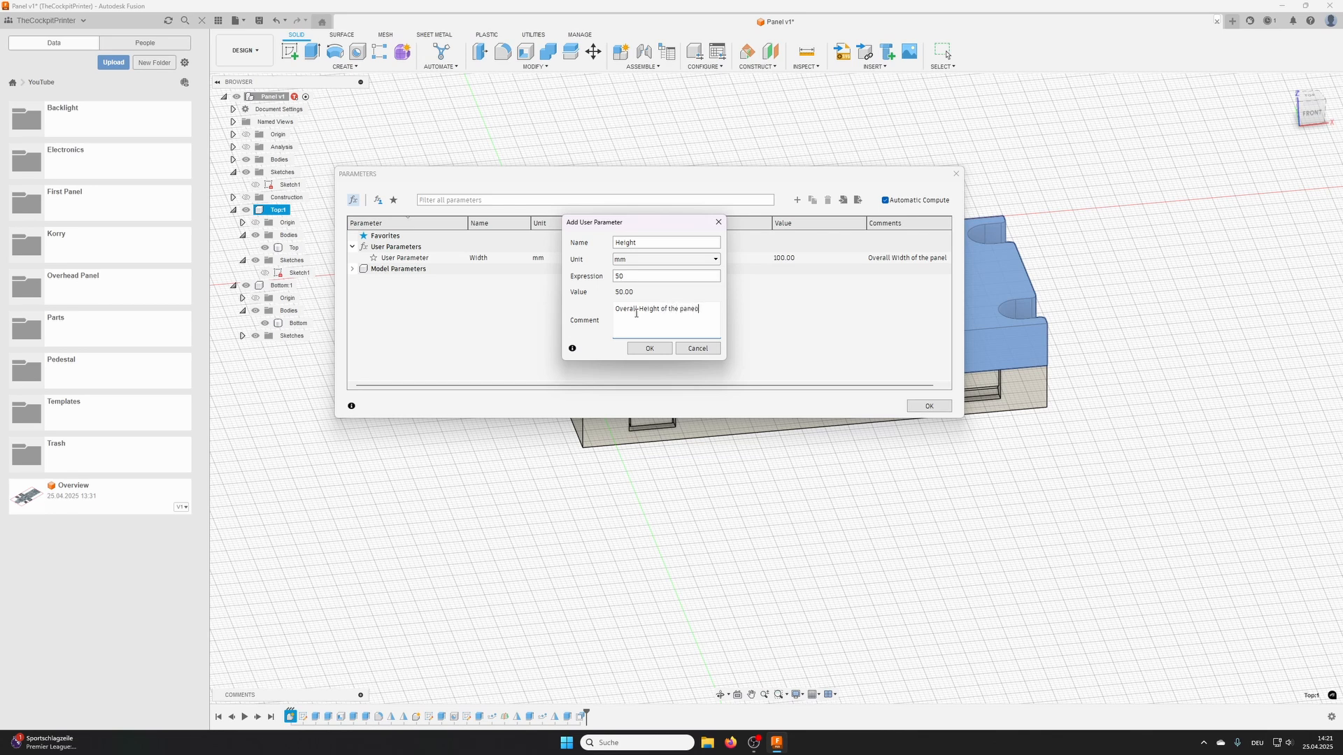
click(661, 349)
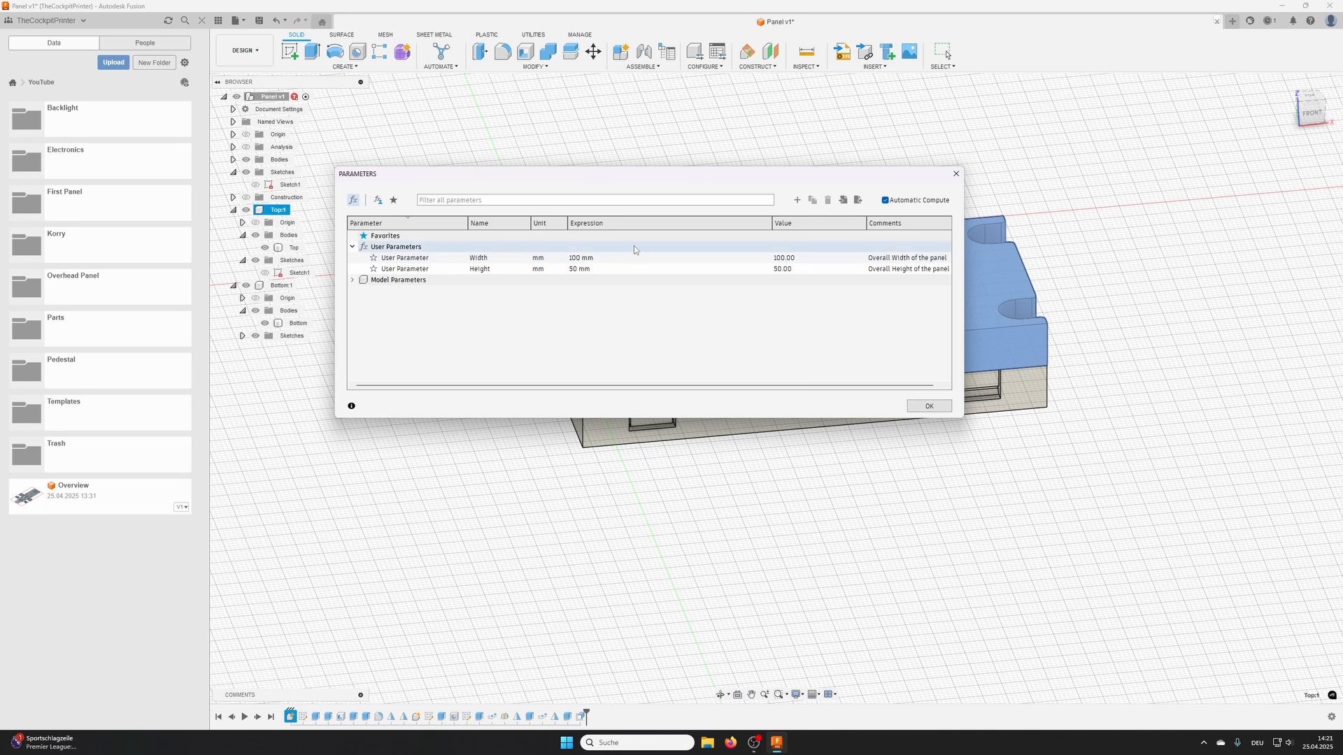
- Add a unitless user parameter LockCount with expression 3 and the comment "Number of snap joints", and accept the parameters
click(797, 200)
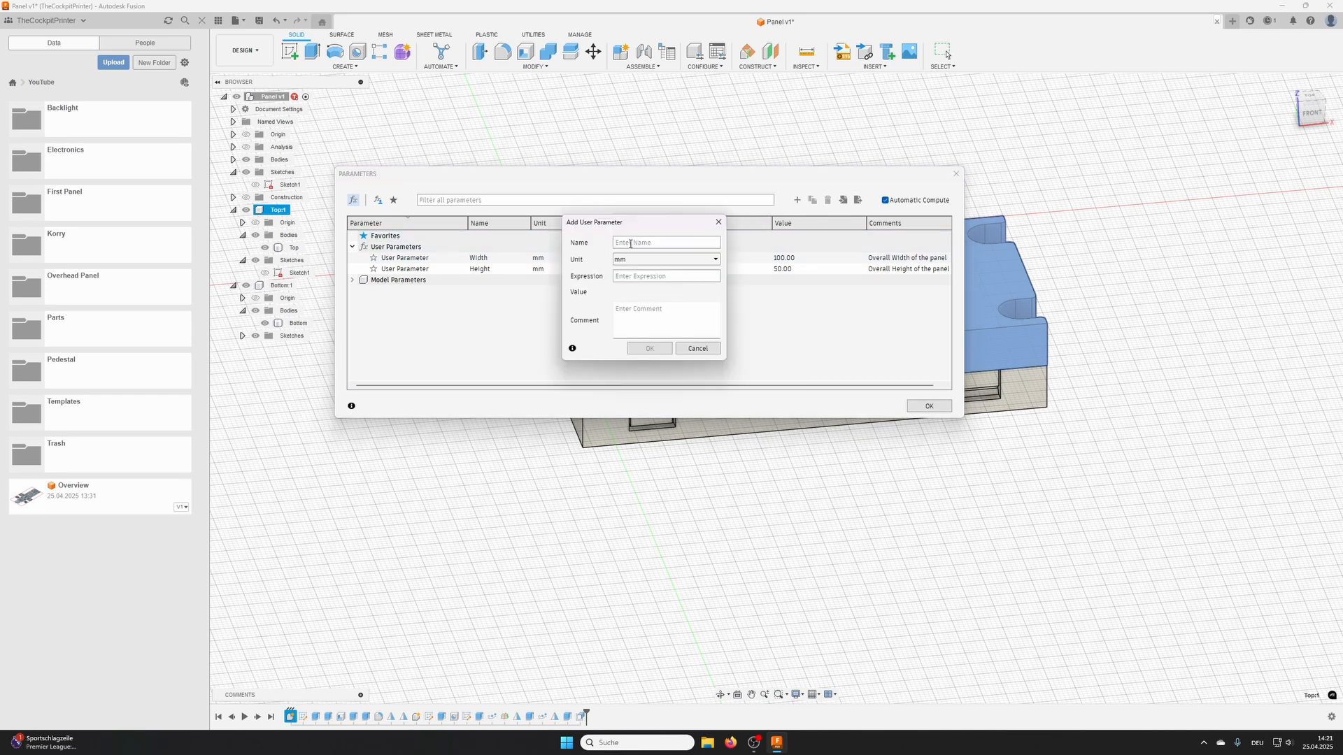
text(LockCount)
click(636, 261)
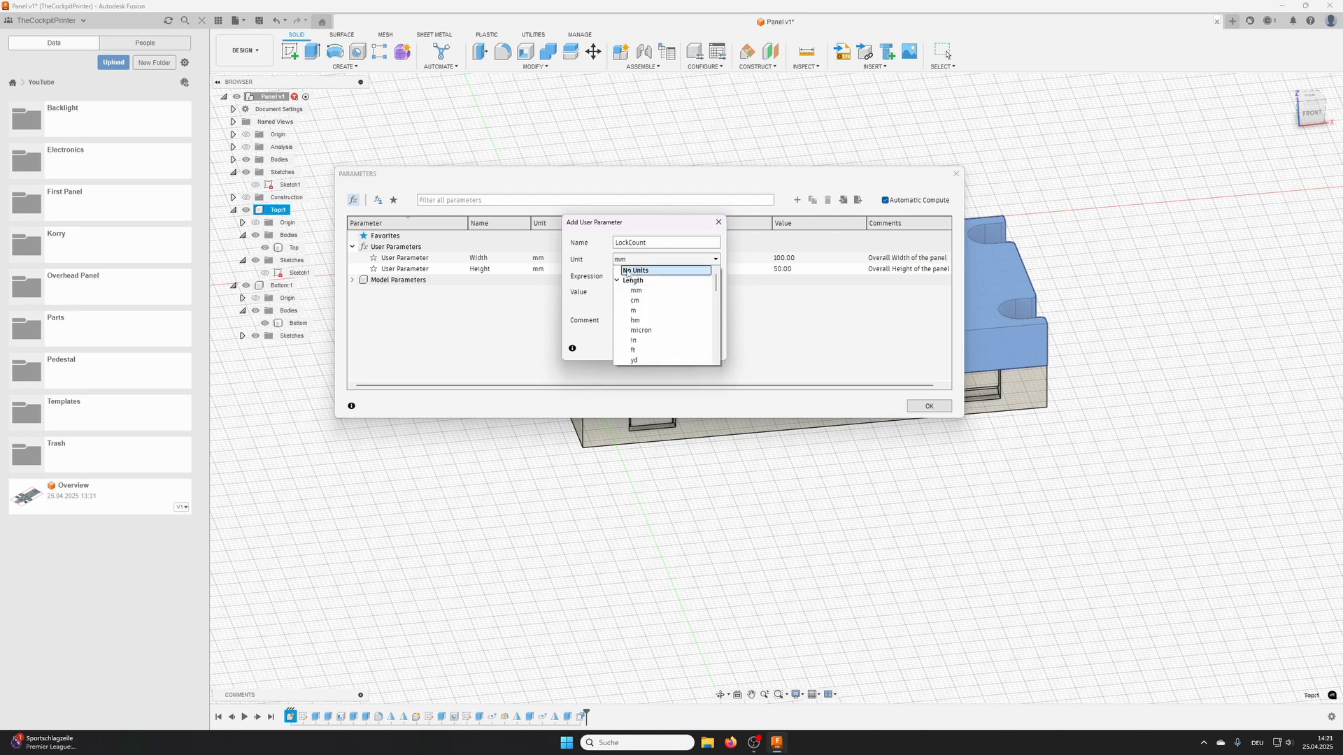
click(635, 271)
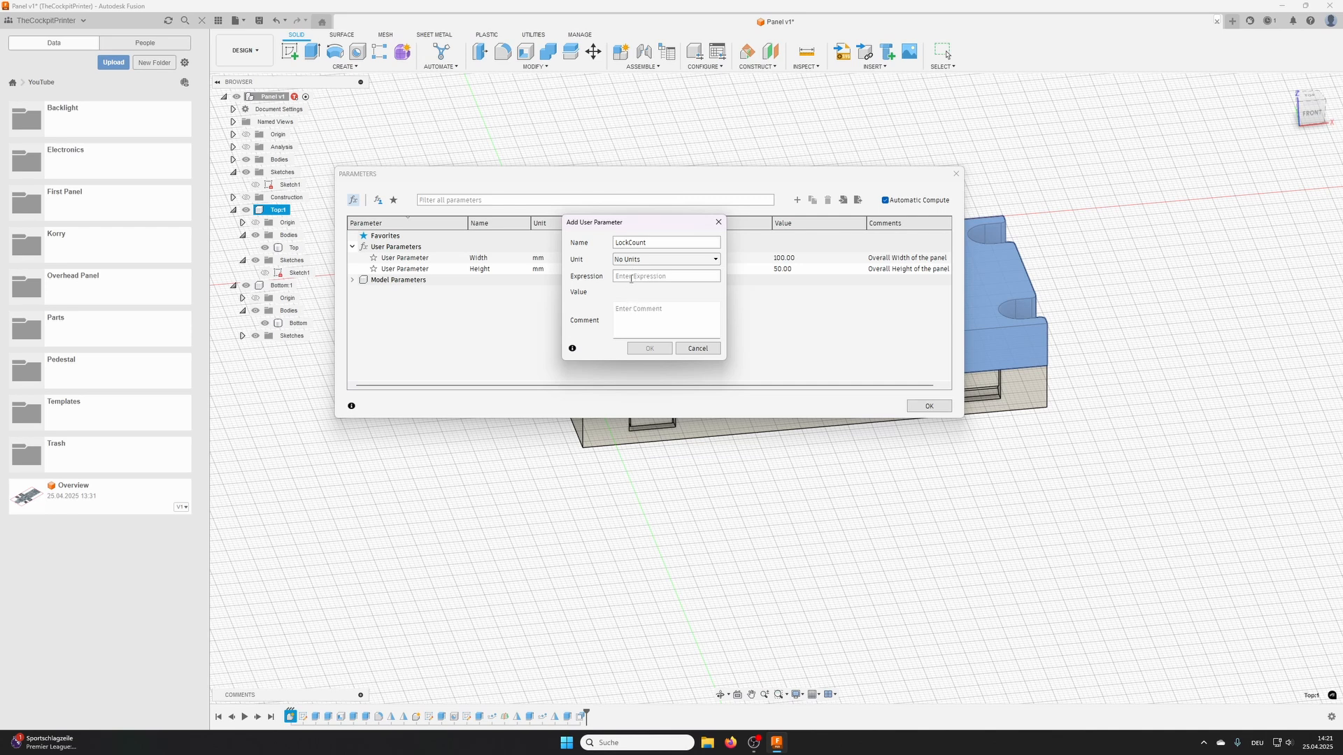
text(3)
click(645, 317)
text(Number of snap joints)
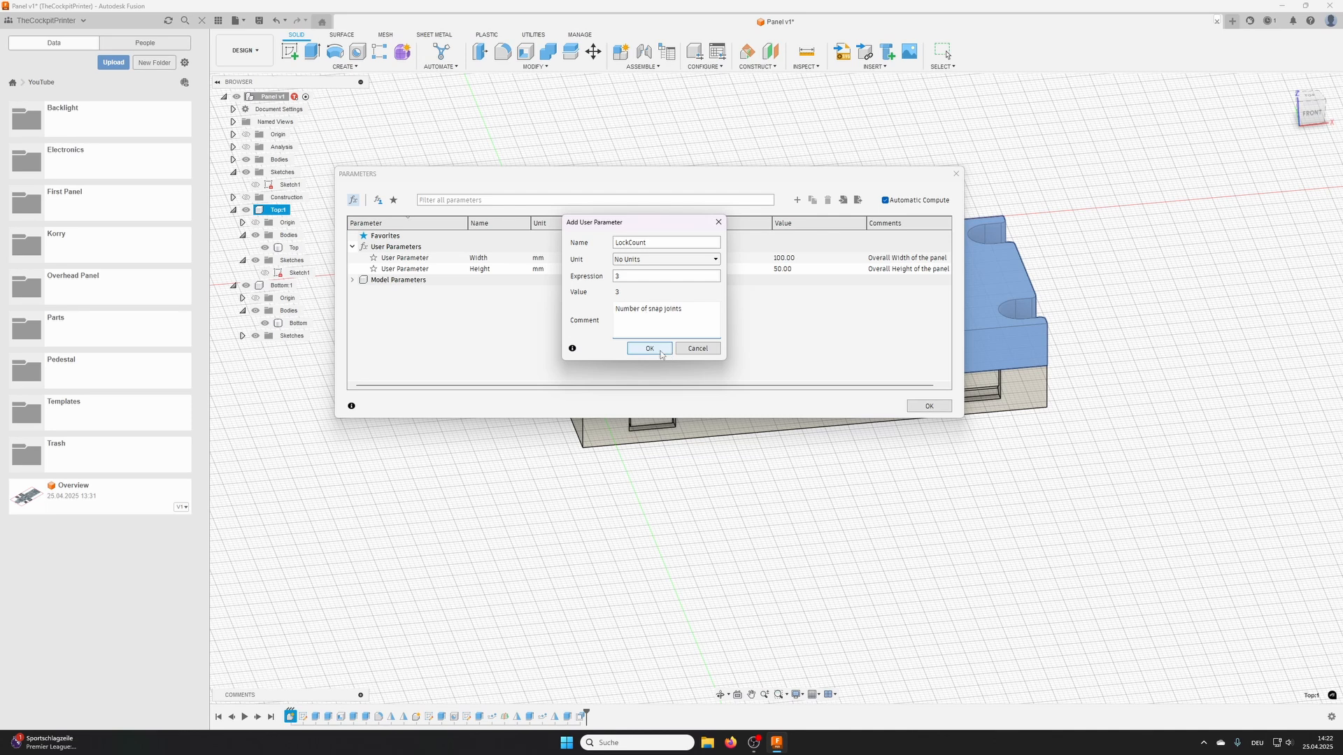
click(650, 349)
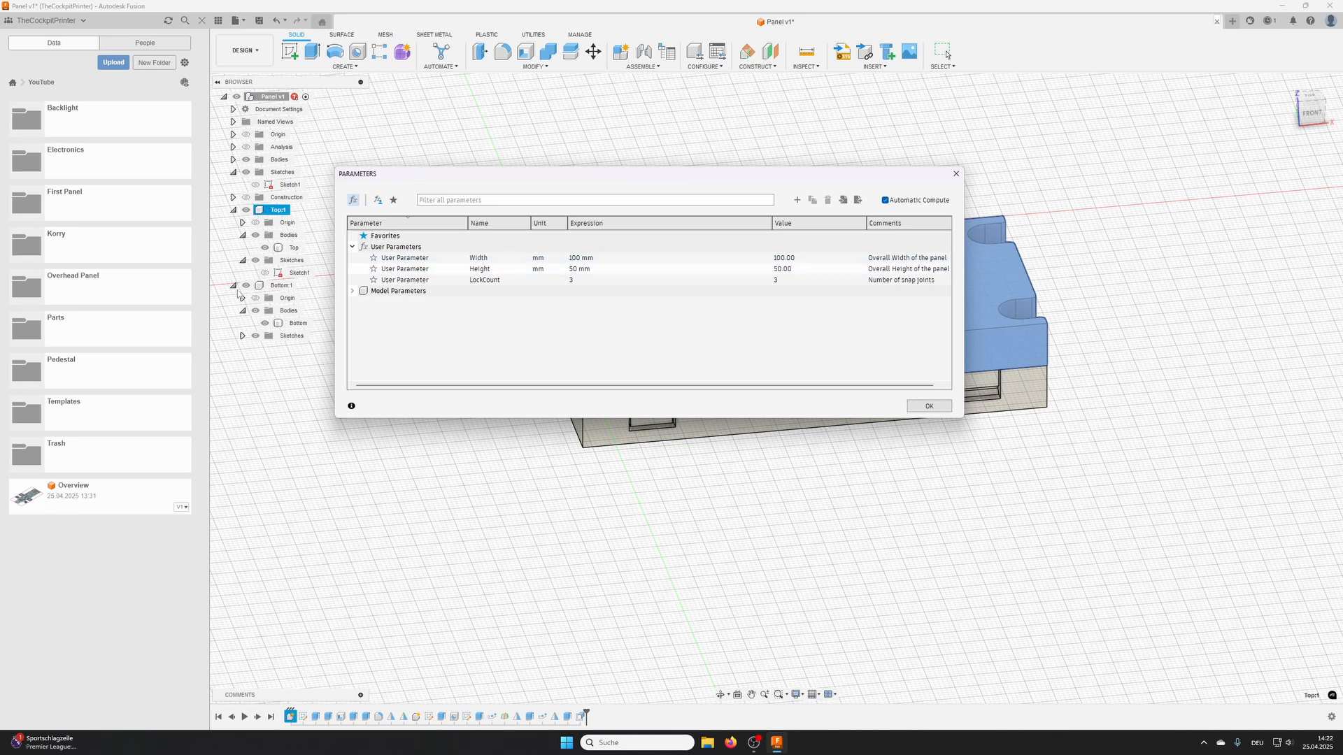
click(929, 406)
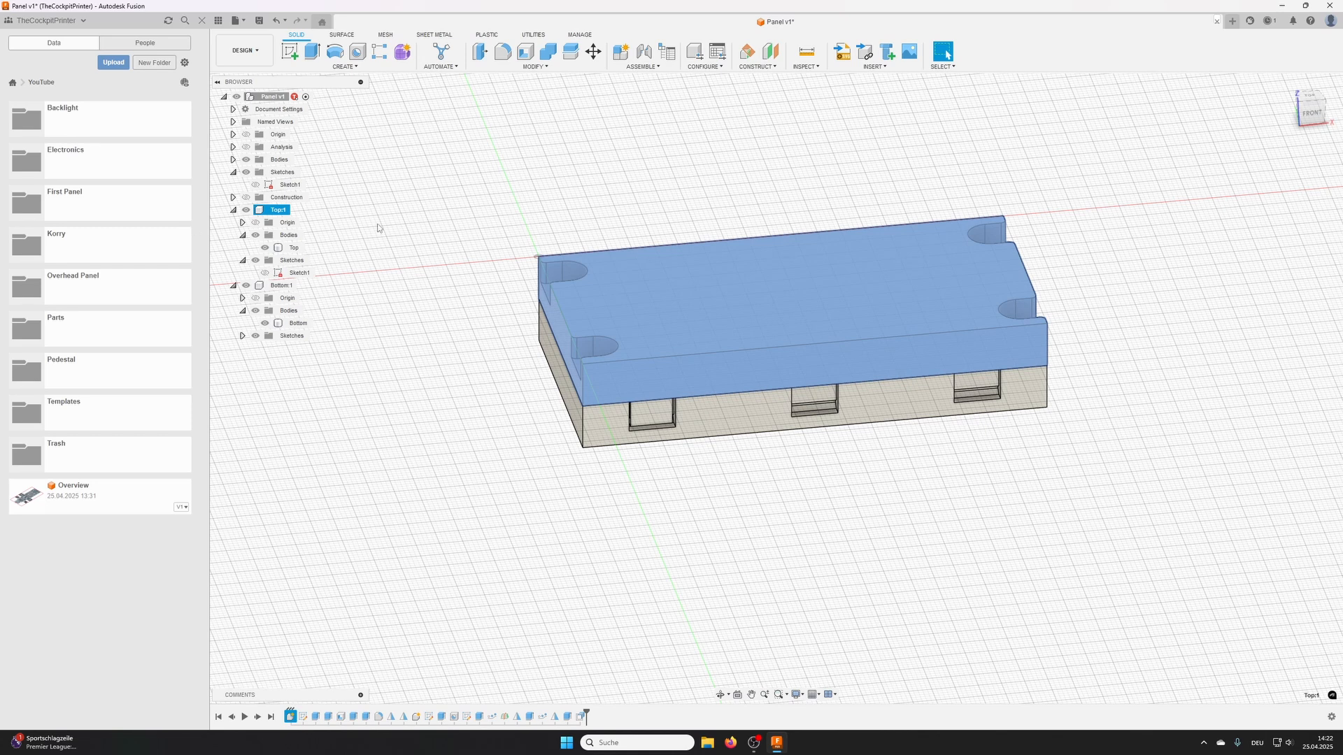
- Activate the Top component, edit its Sketch1, and link the horizontal overall dimension to the Width parameter
click(283, 211)
click(296, 211)
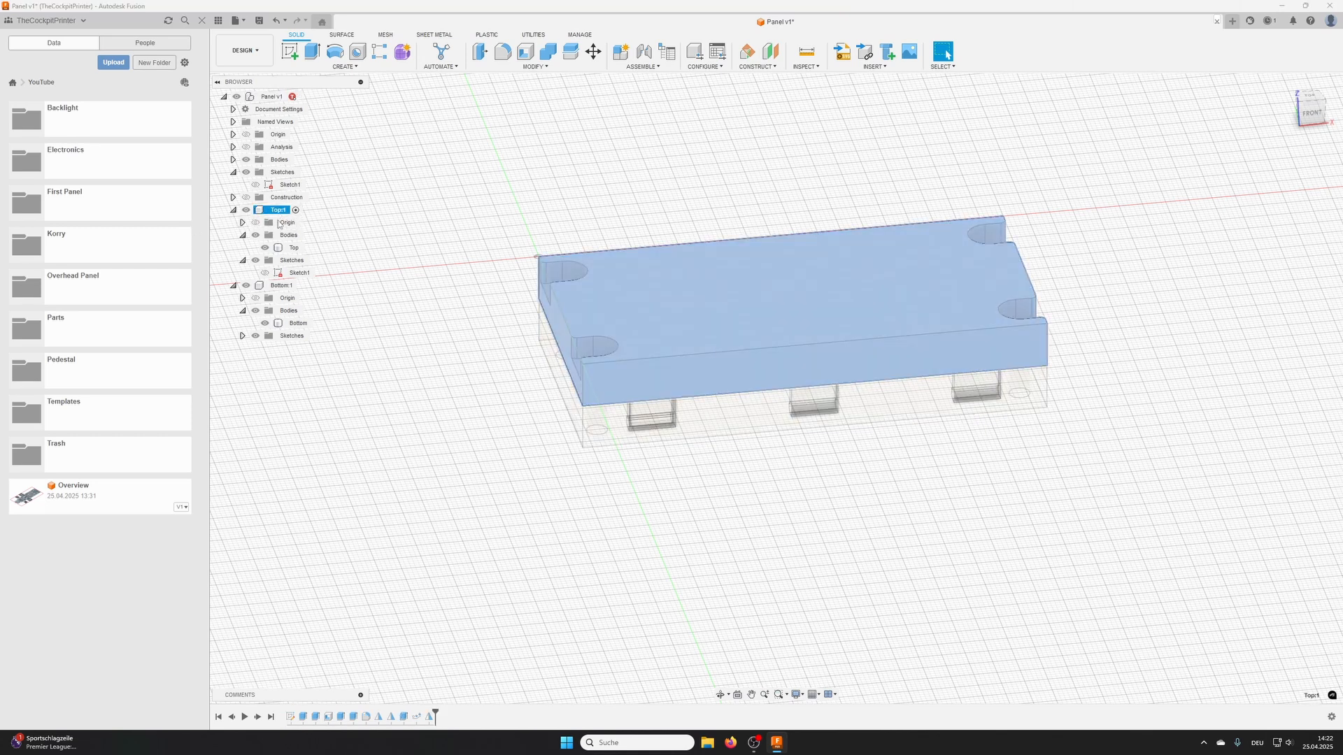
double_click(283, 273)
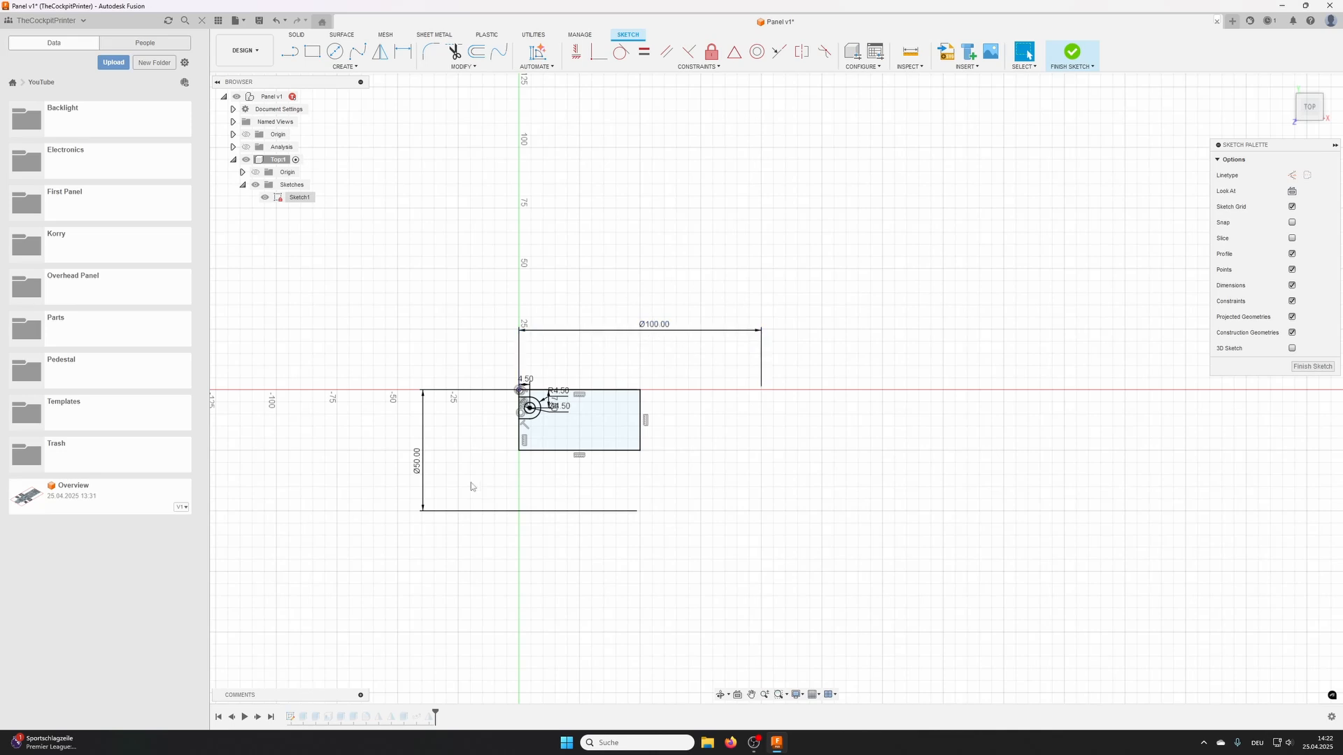
double_click(660, 329)
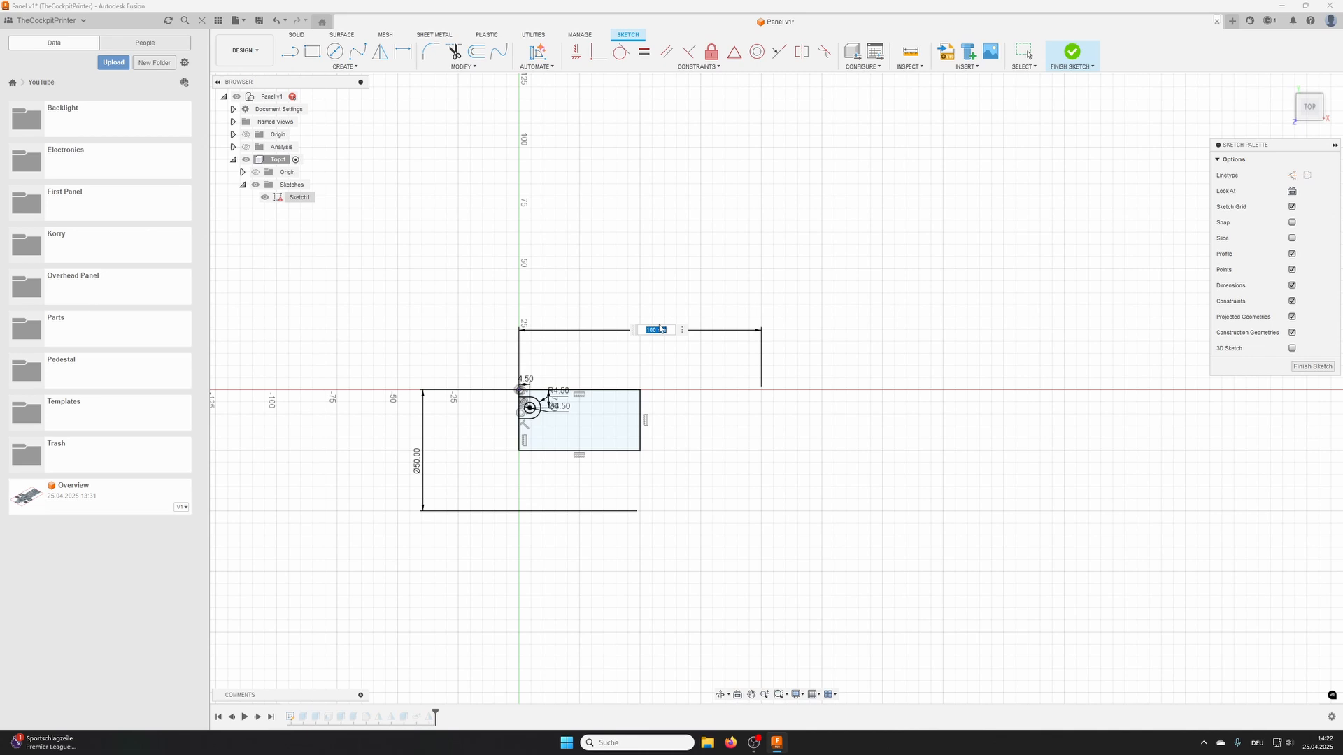
text(Wi)
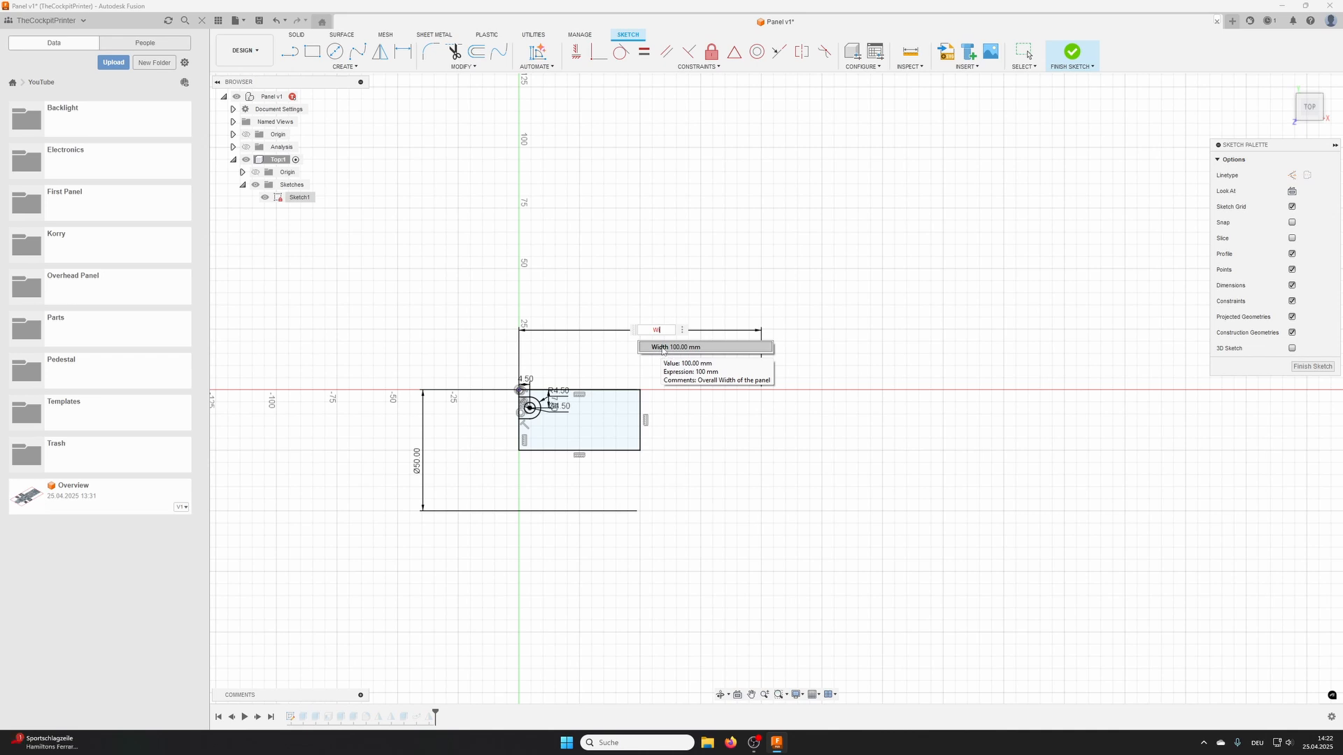
click(662, 348)
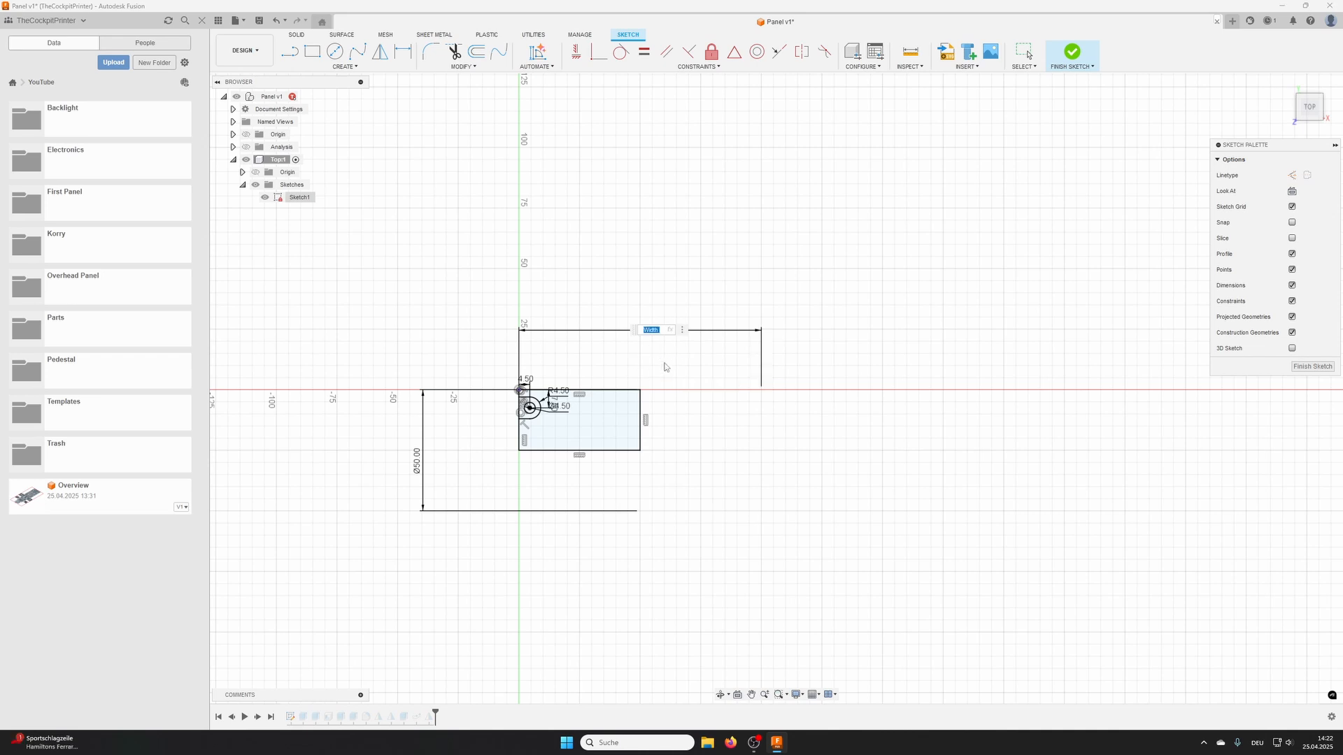
key(Return)
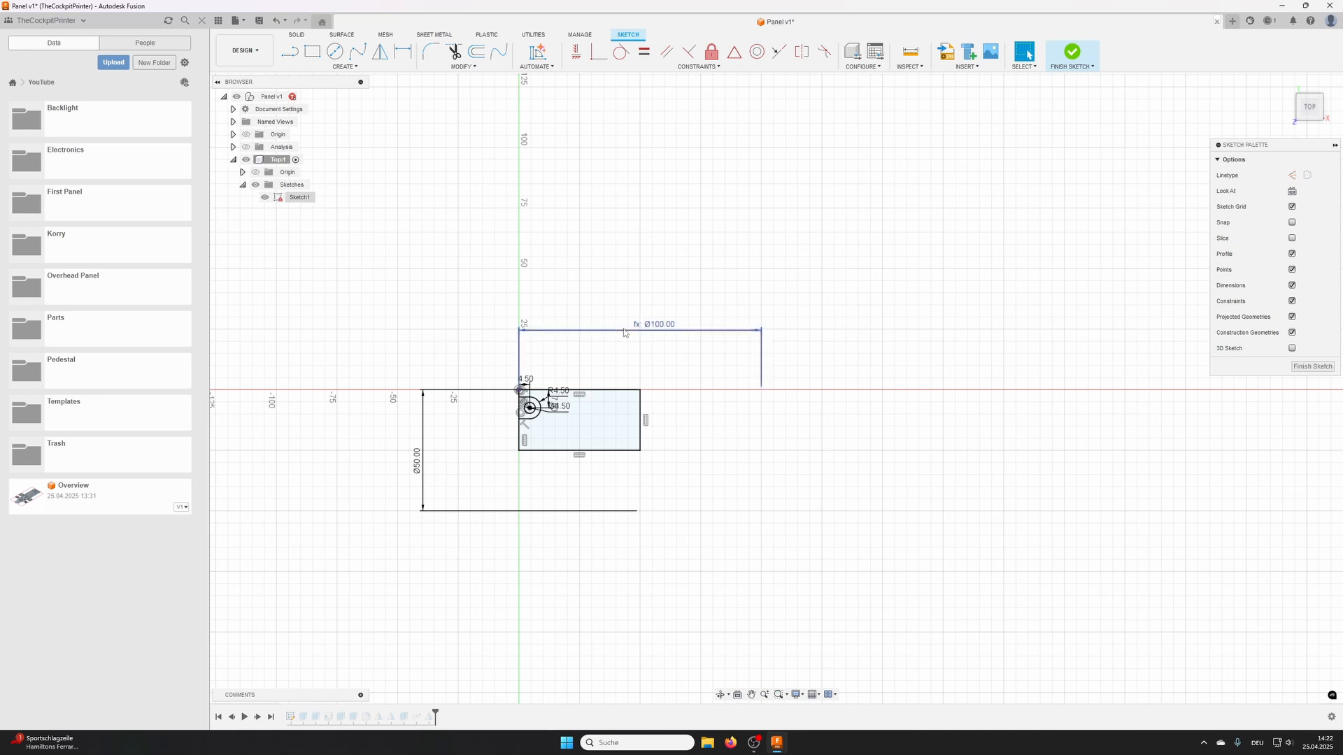
- Link the vertical overall dimension in the Top component's Sketch1 to the Height parameter and finish the sketch
double_click(416, 467)
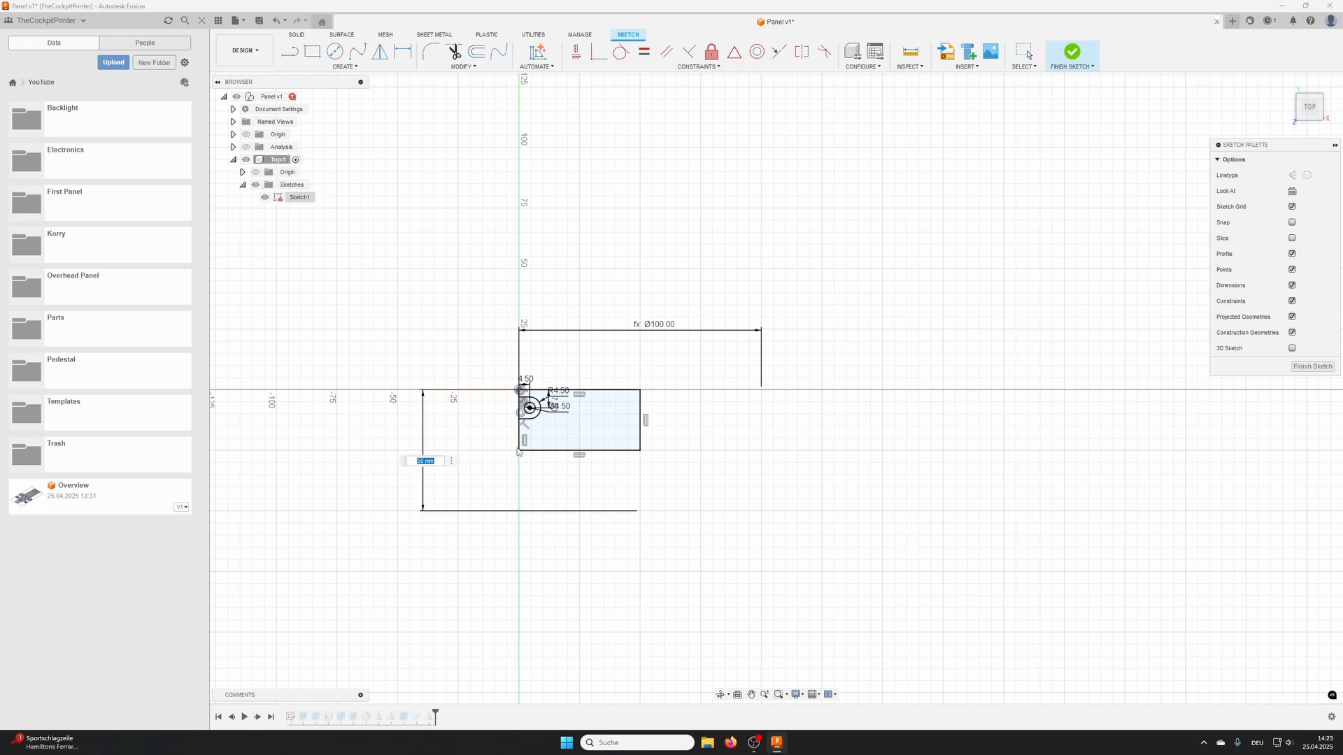
text(He)
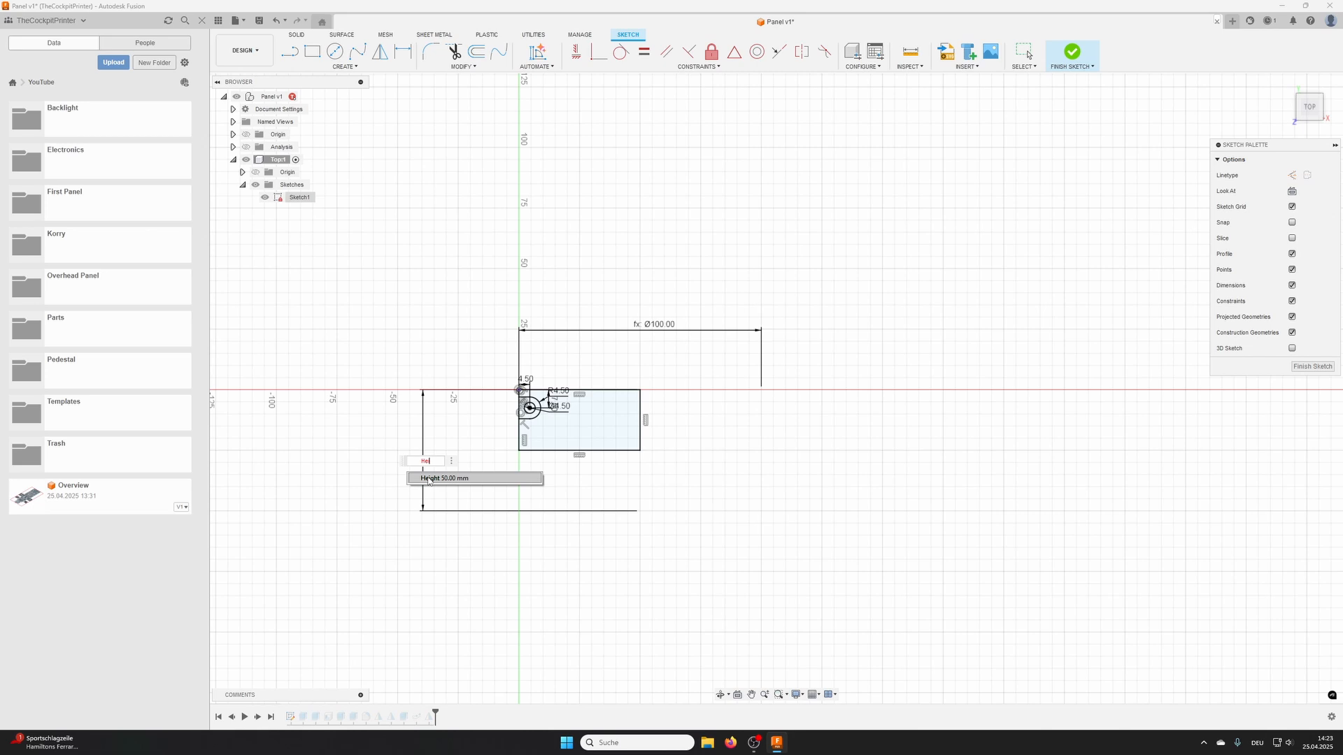
click(429, 479)
key(Return)
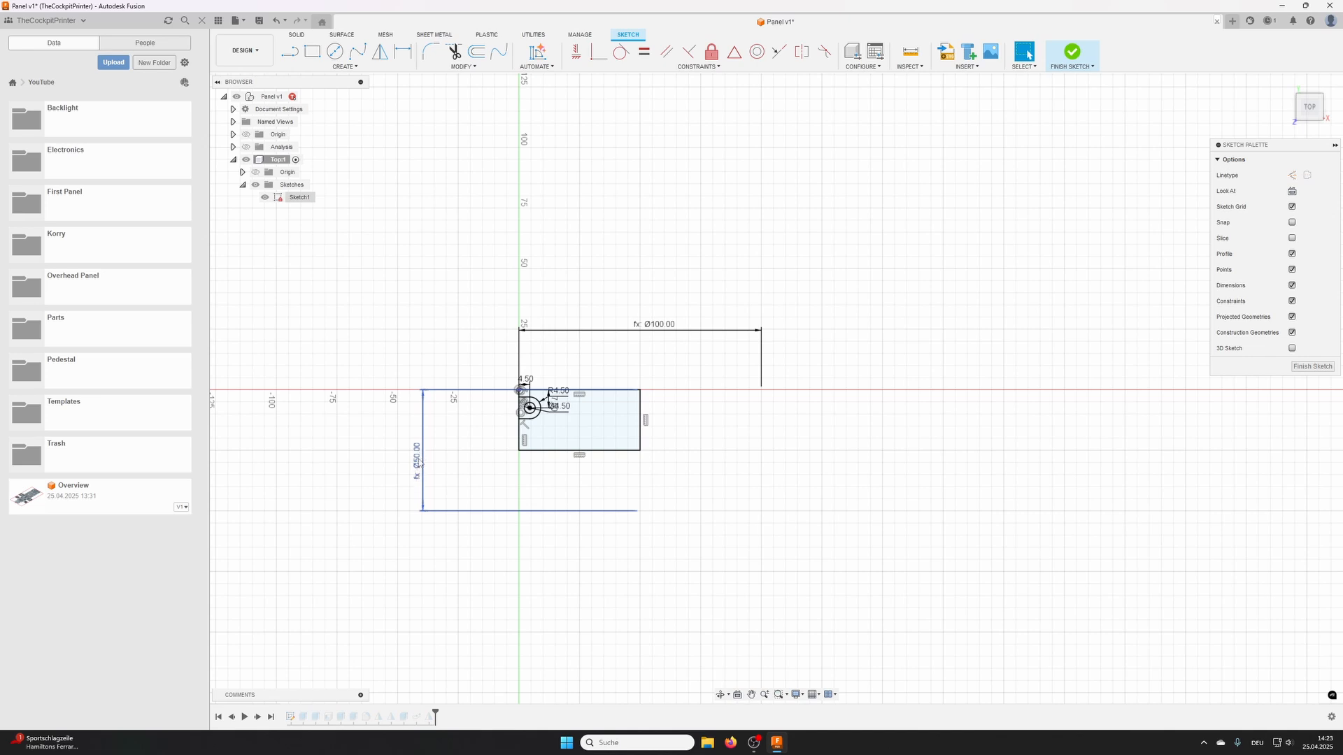
click(1074, 54)
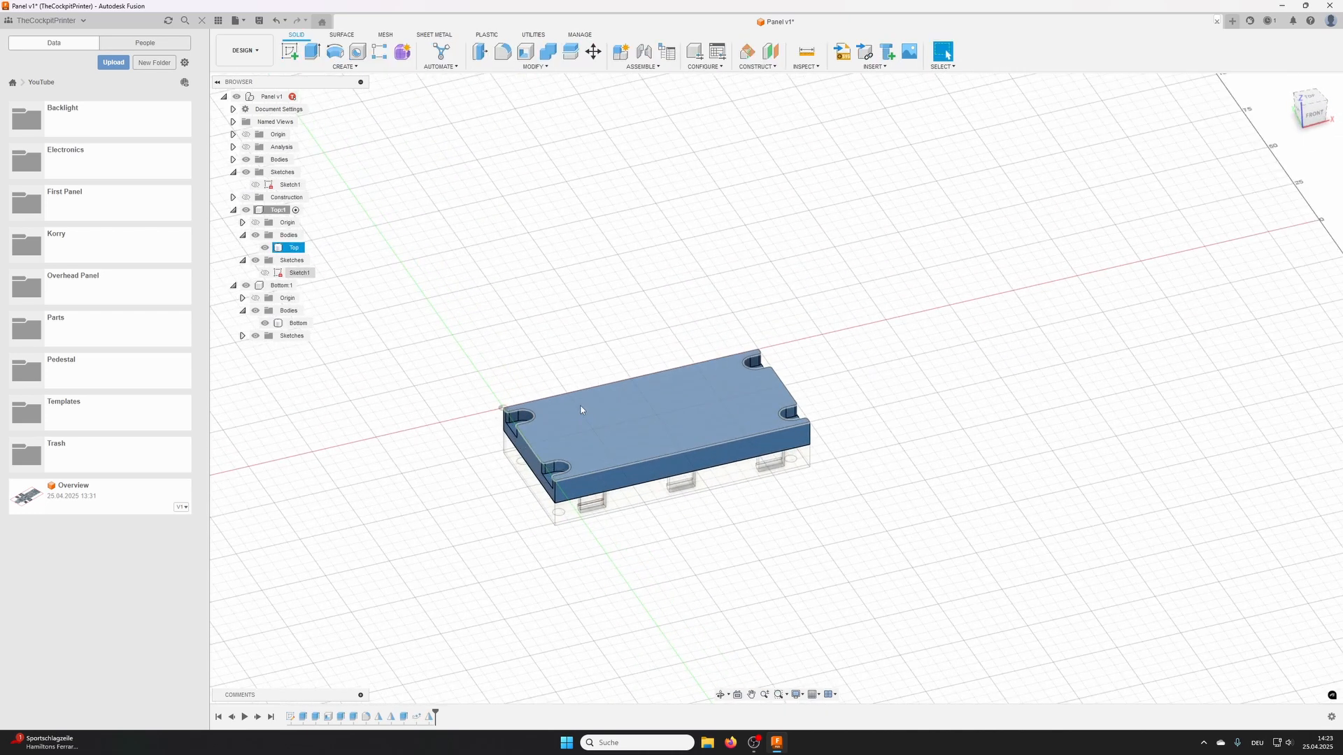
- Set the Width user parameter to 200 mm as a test and inspect how the Top resizes
click(530, 67)
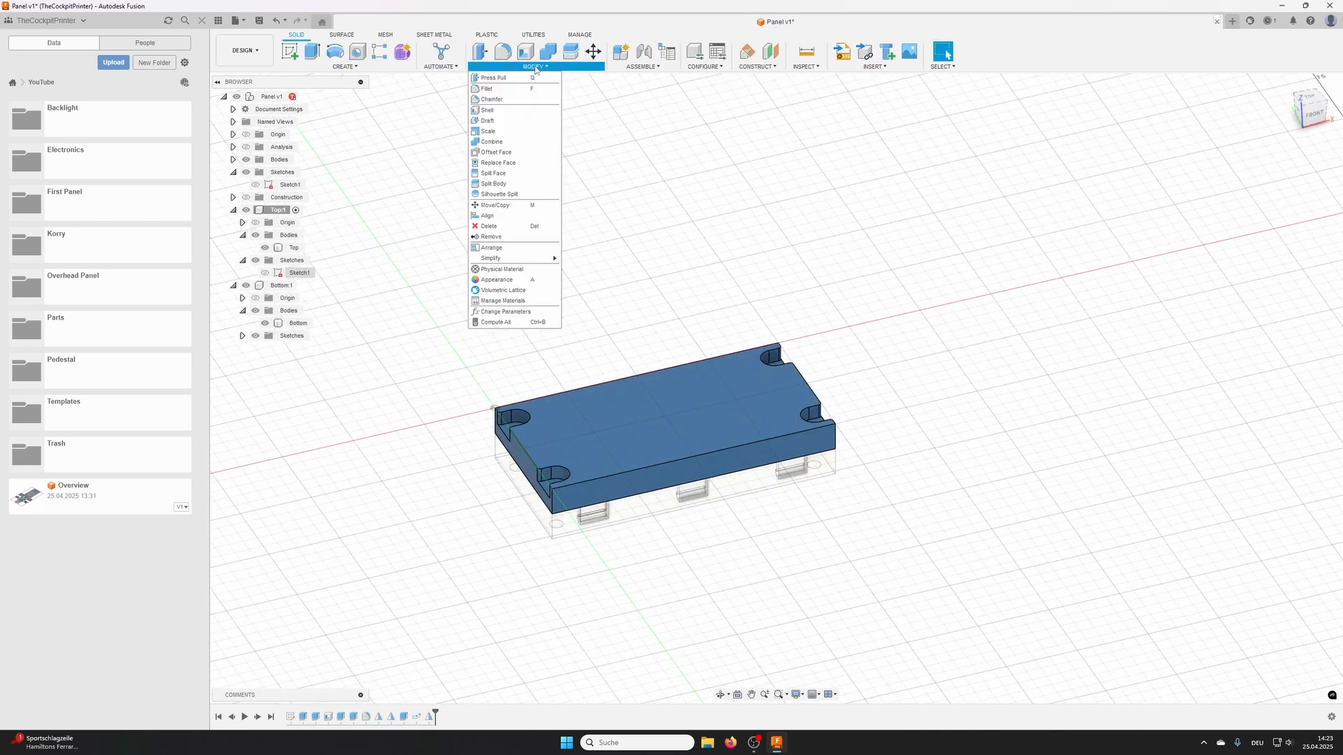
click(507, 312)
drag(558, 175, 893, 86)
click(909, 170)
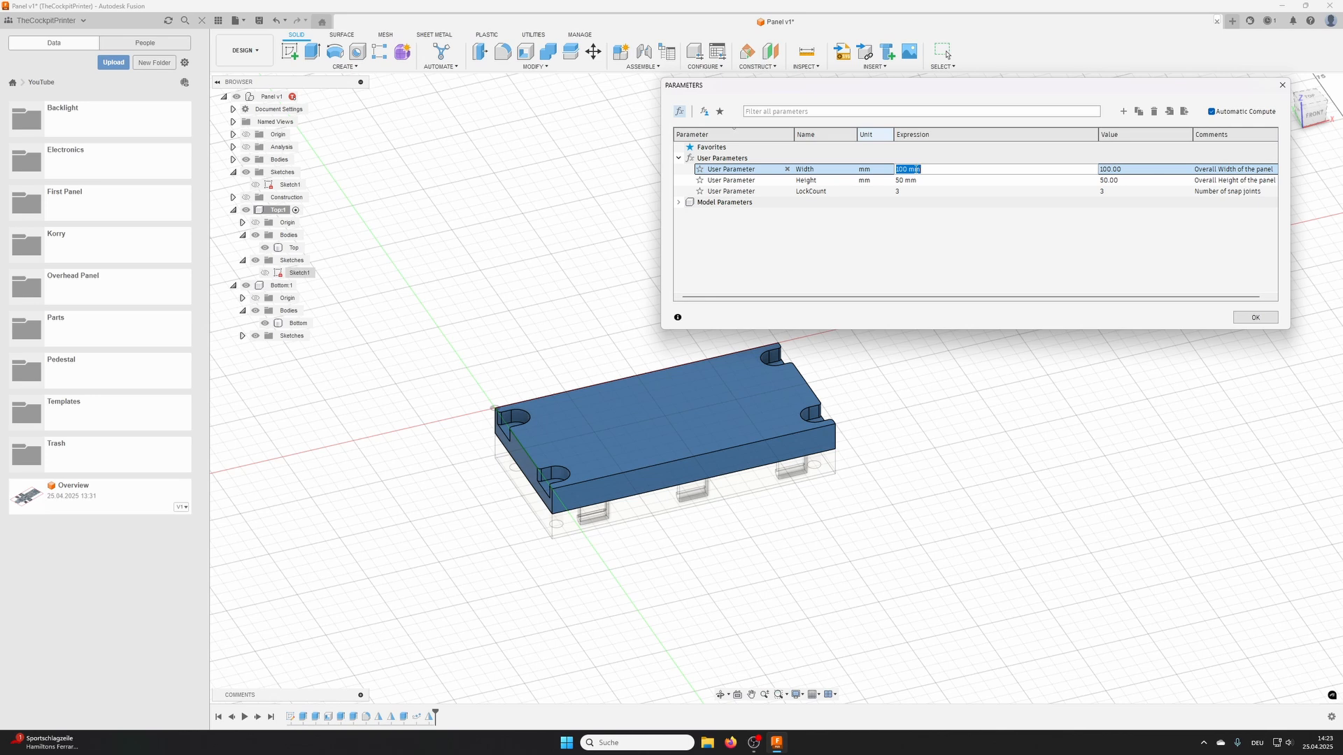
text(200)
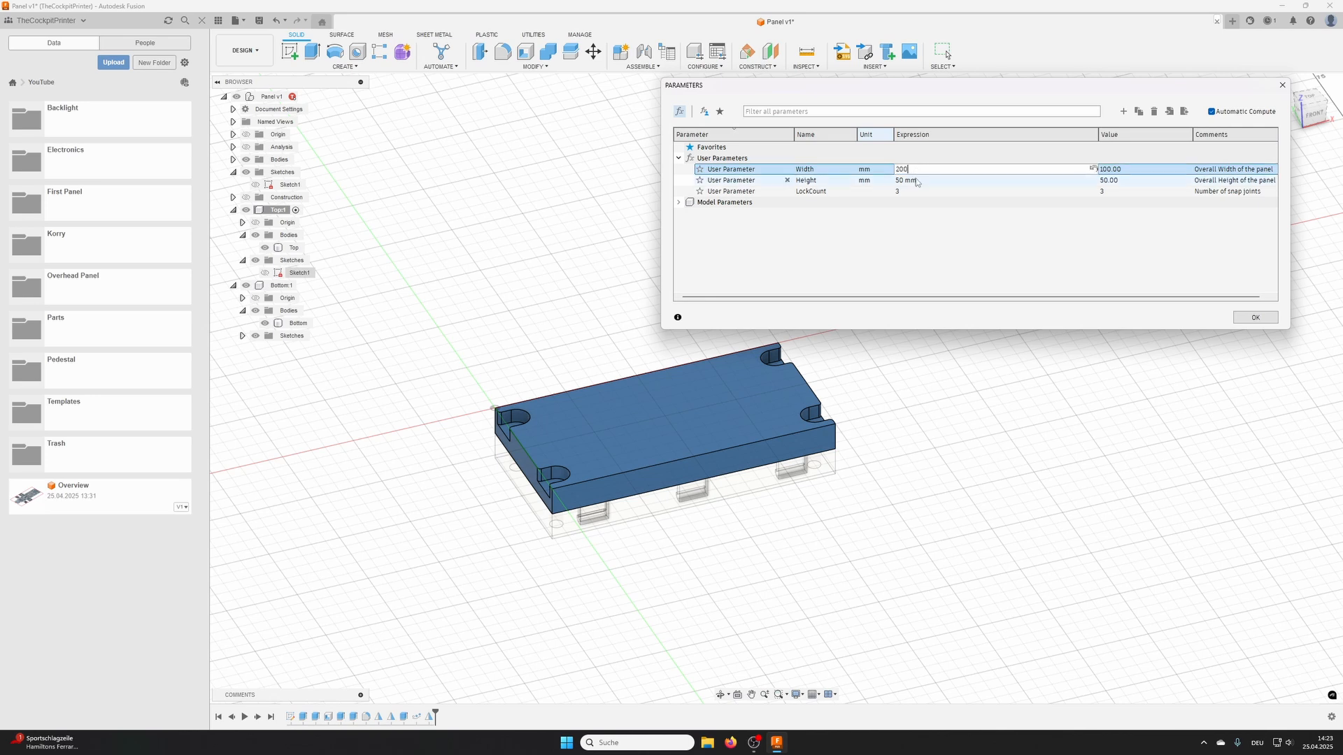
click(909, 180)
scroll(935, 384, down, 2)
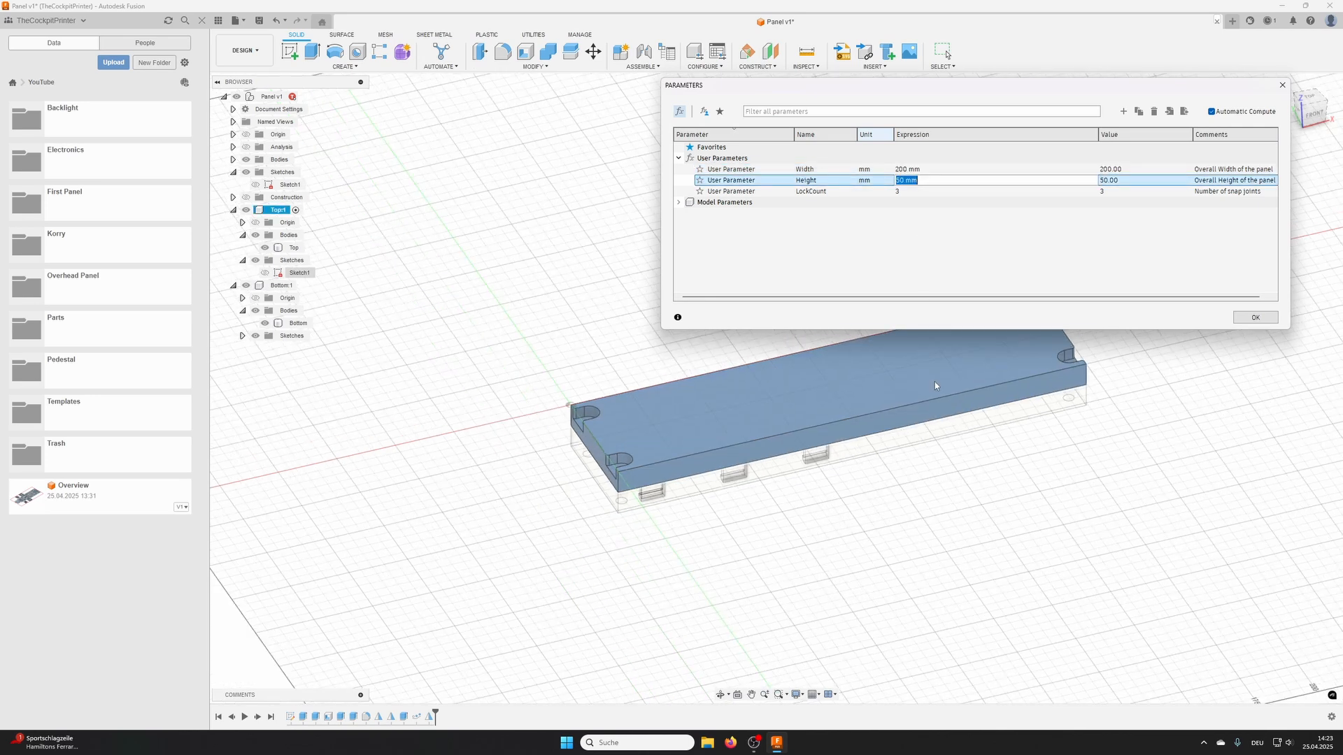
middle_drag(1006, 418, 751, 461)
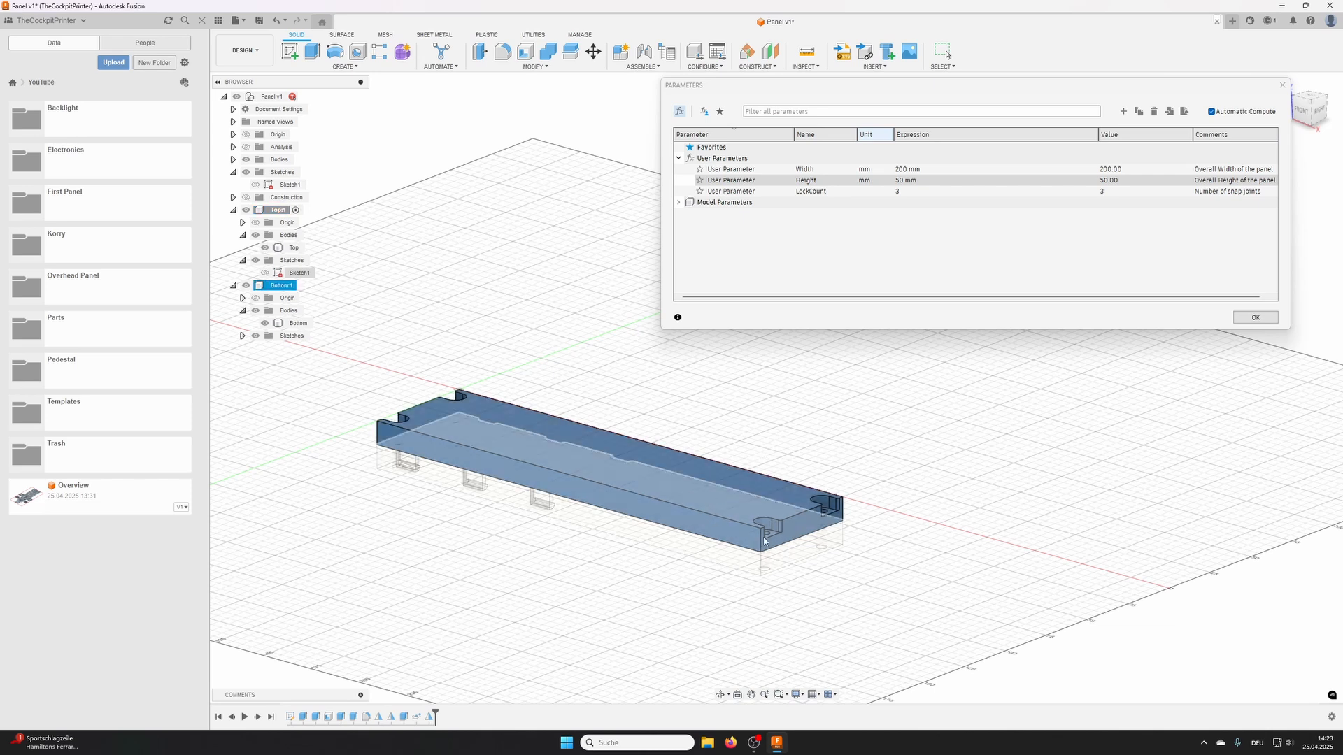
shift+middle_drag(754, 518, 796, 435)
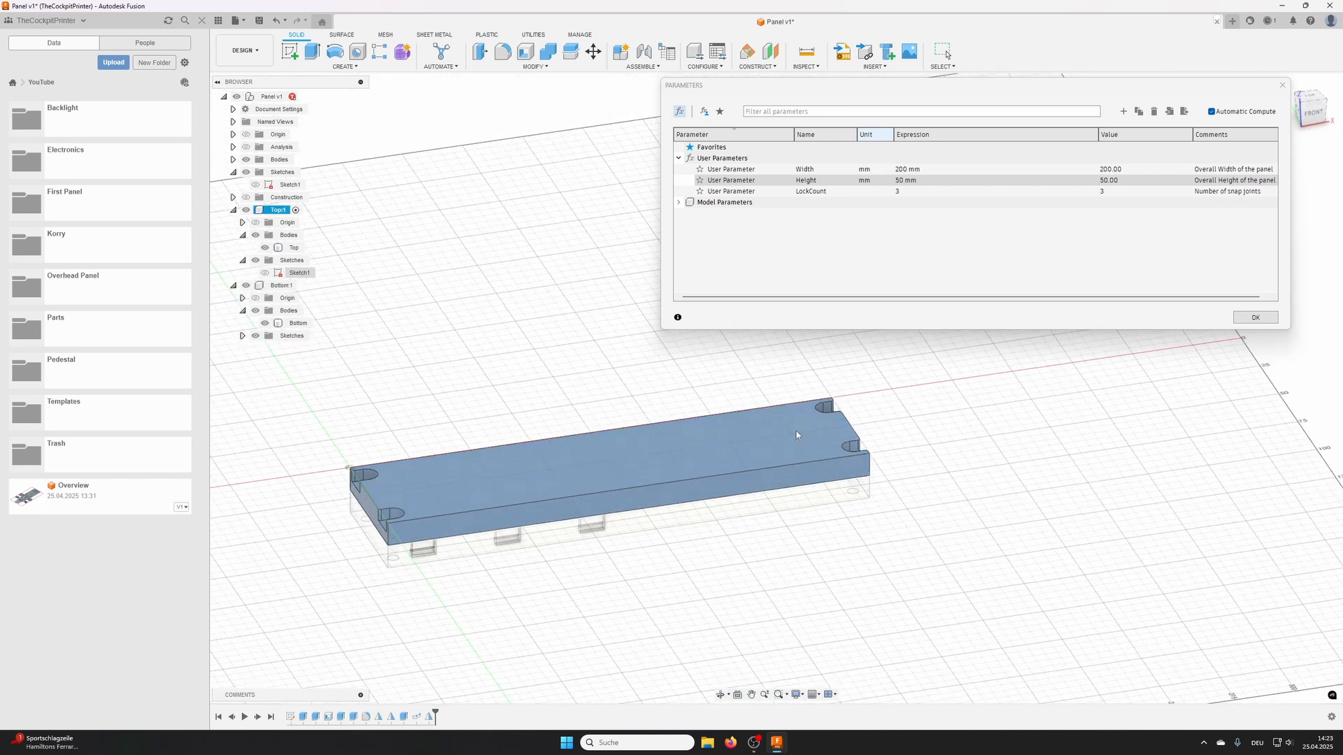
- Set the Height user parameter to 100 mm as a test and inspect the resized Top
click(907, 181)
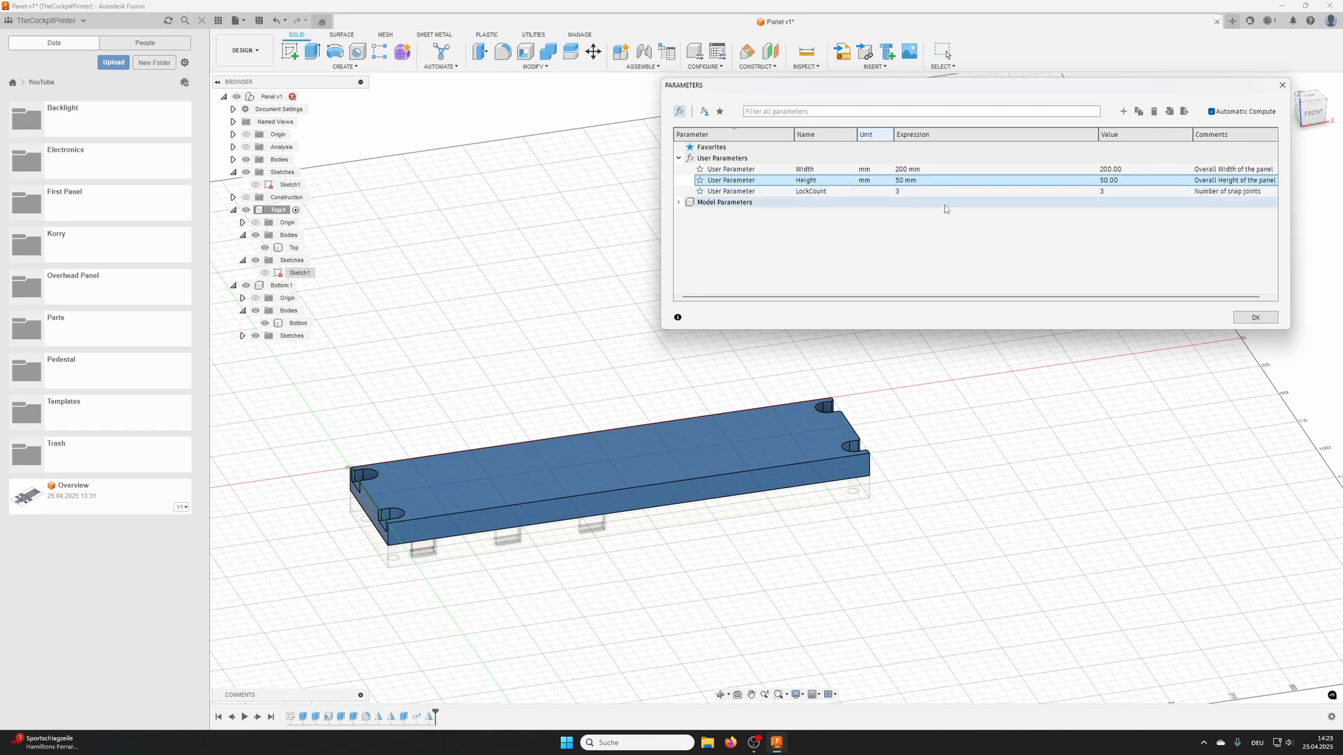
double_click(900, 181)
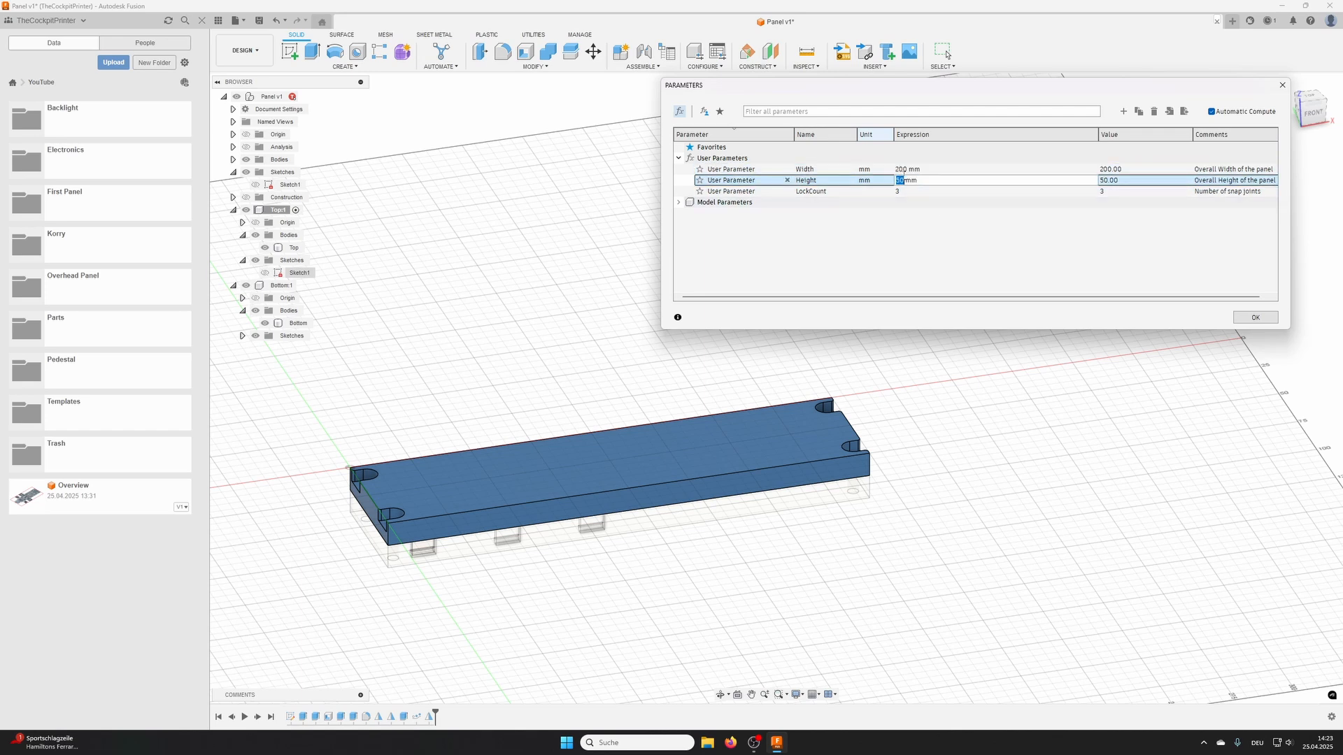
text(100)
click(904, 174)
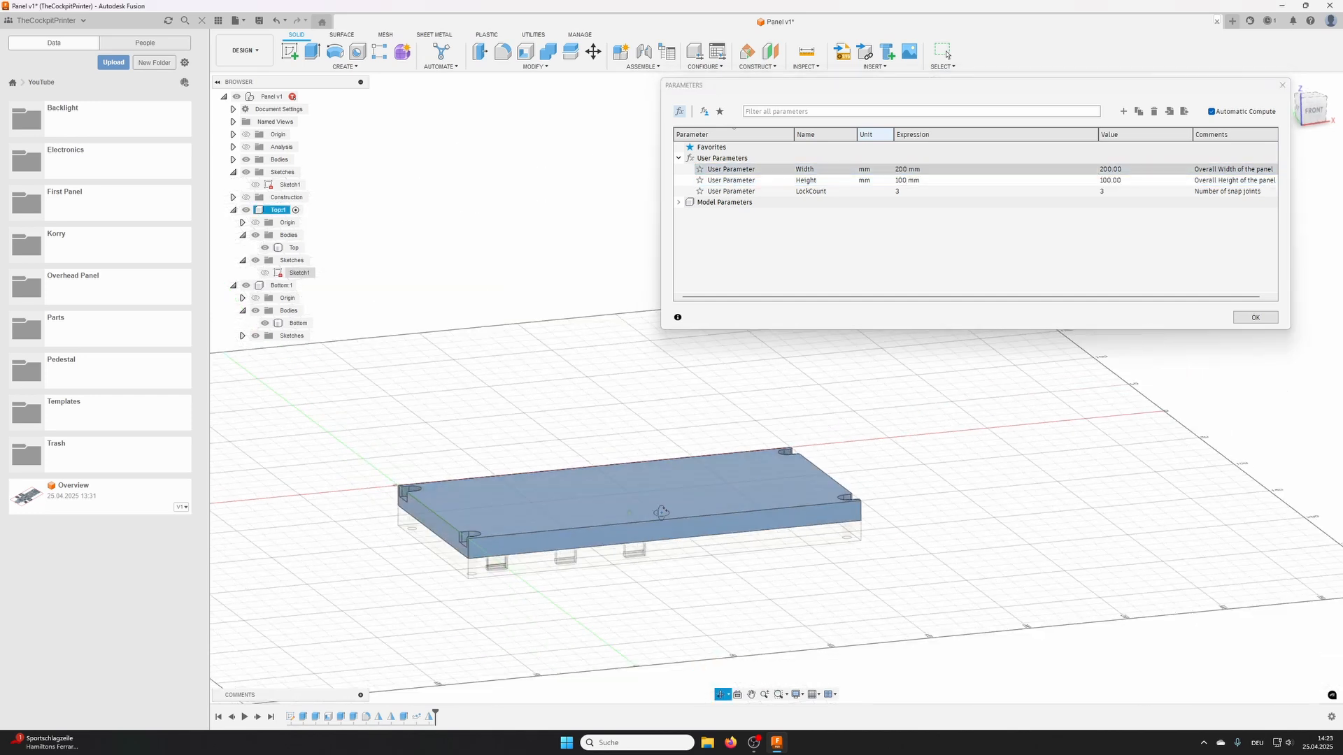
shift+middle_drag(661, 513, 636, 527)
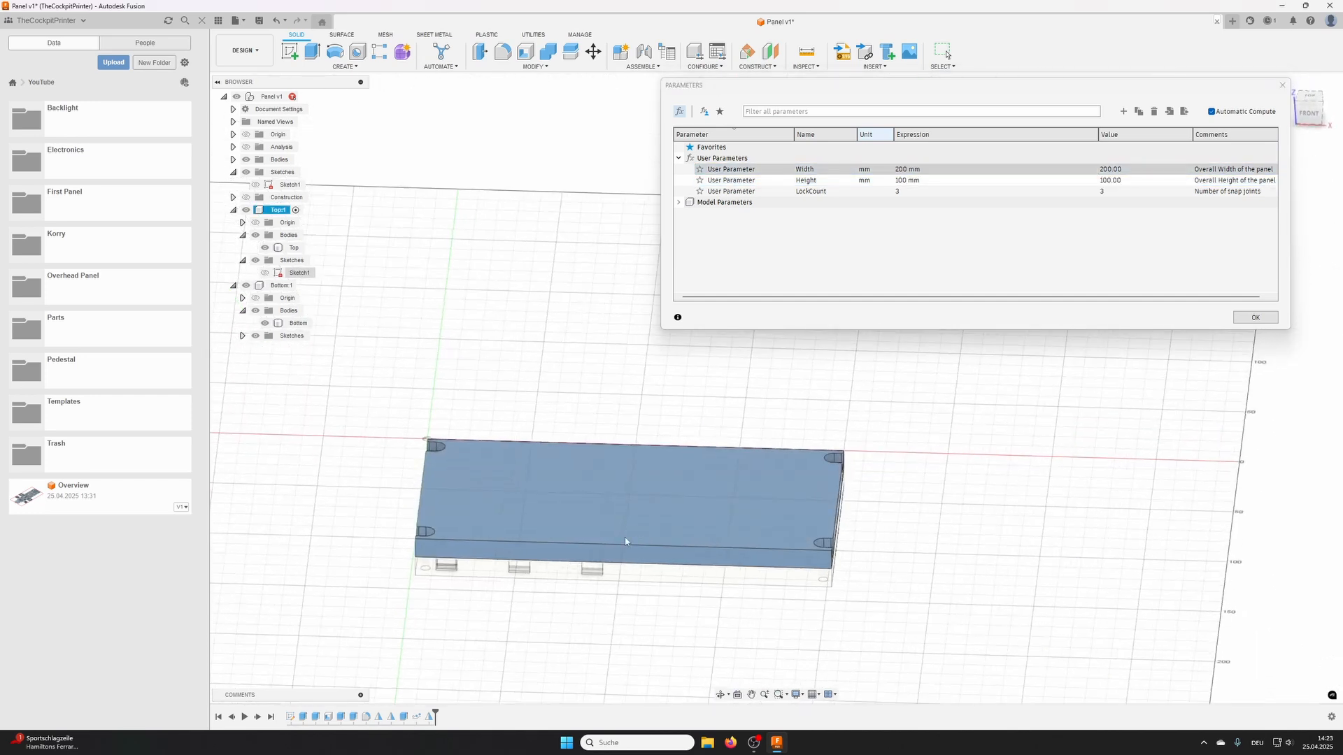
click(626, 541)
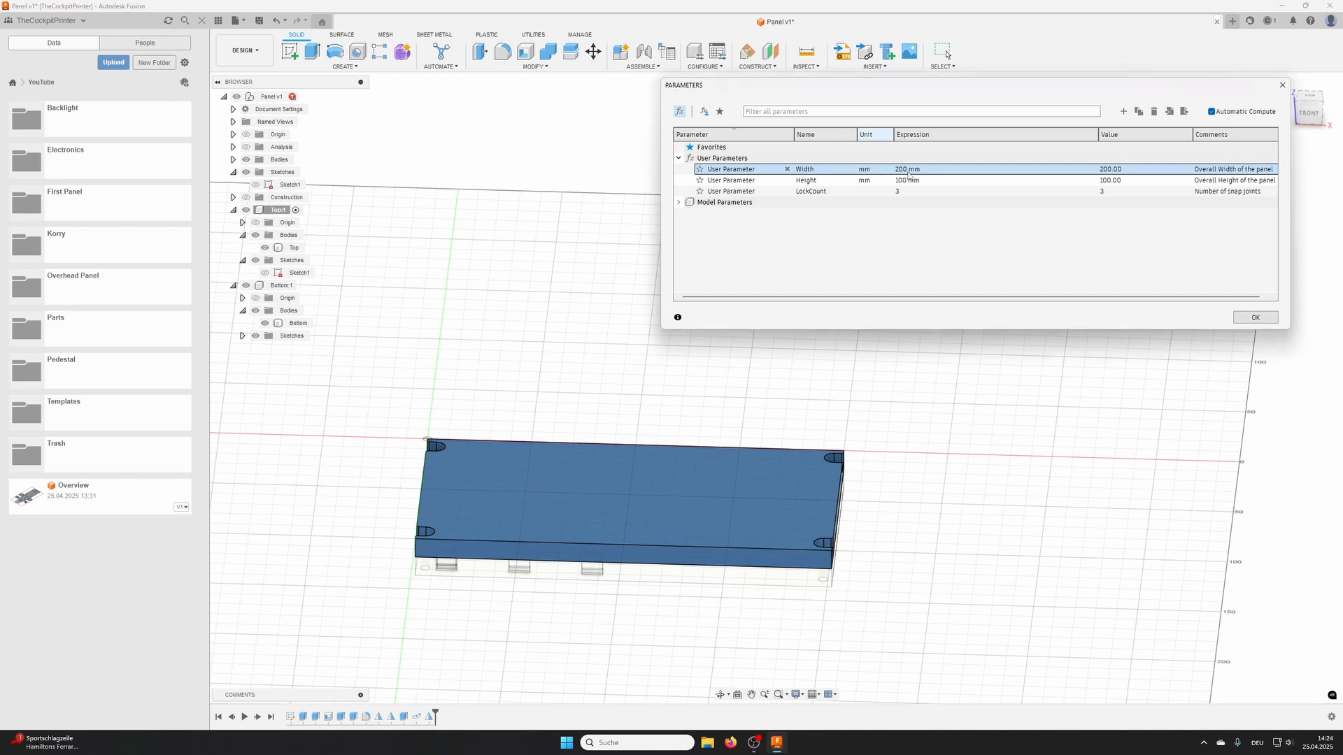
- Close the parameters and undo the test changes to Width and Height
key(Escape)
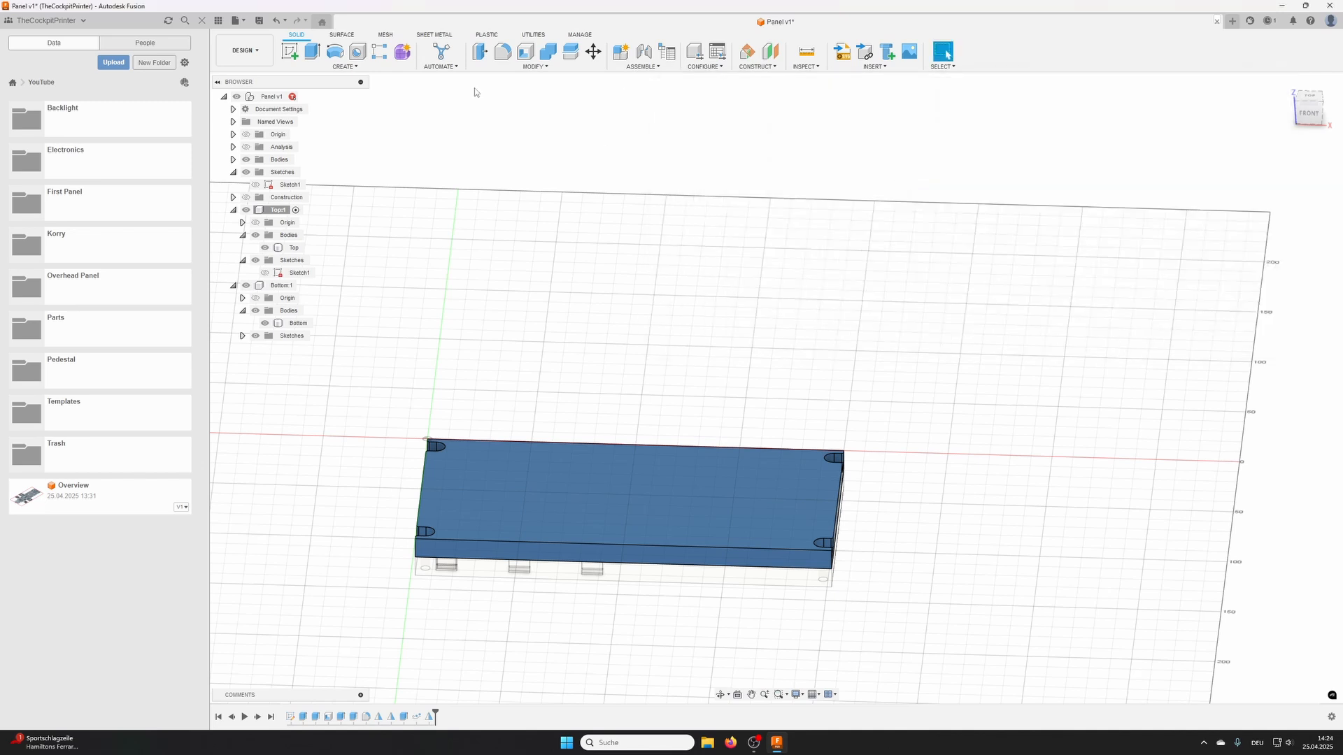
click(520, 69)
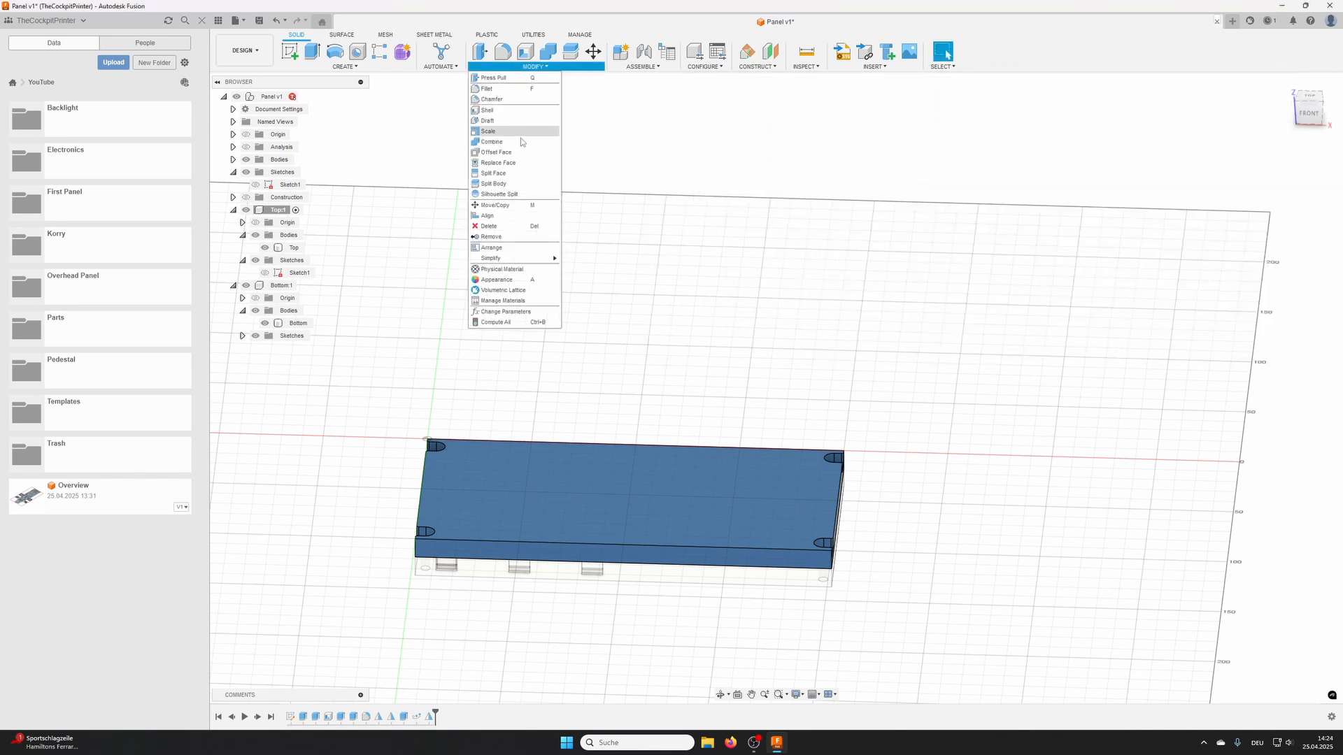
click(284, 21)
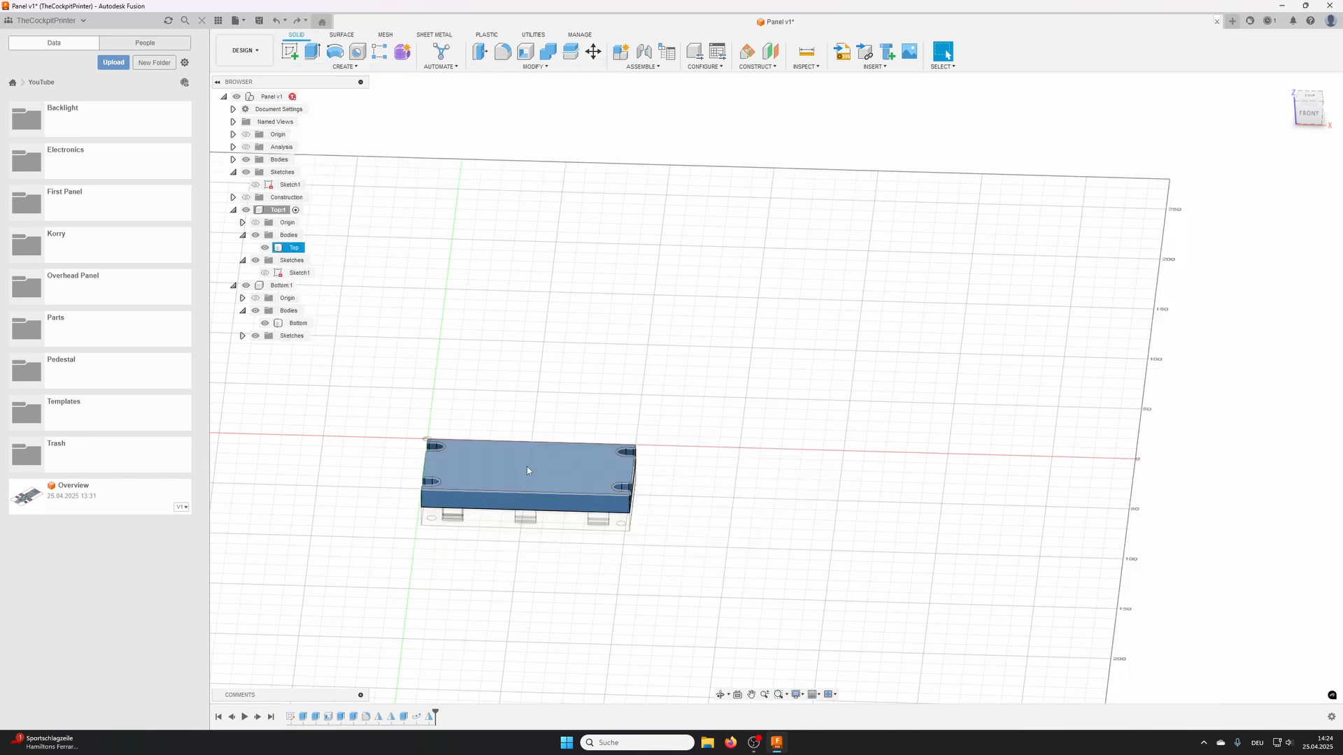
shift+middle_drag(528, 471, 639, 363)
scroll(639, 363, up, 4)
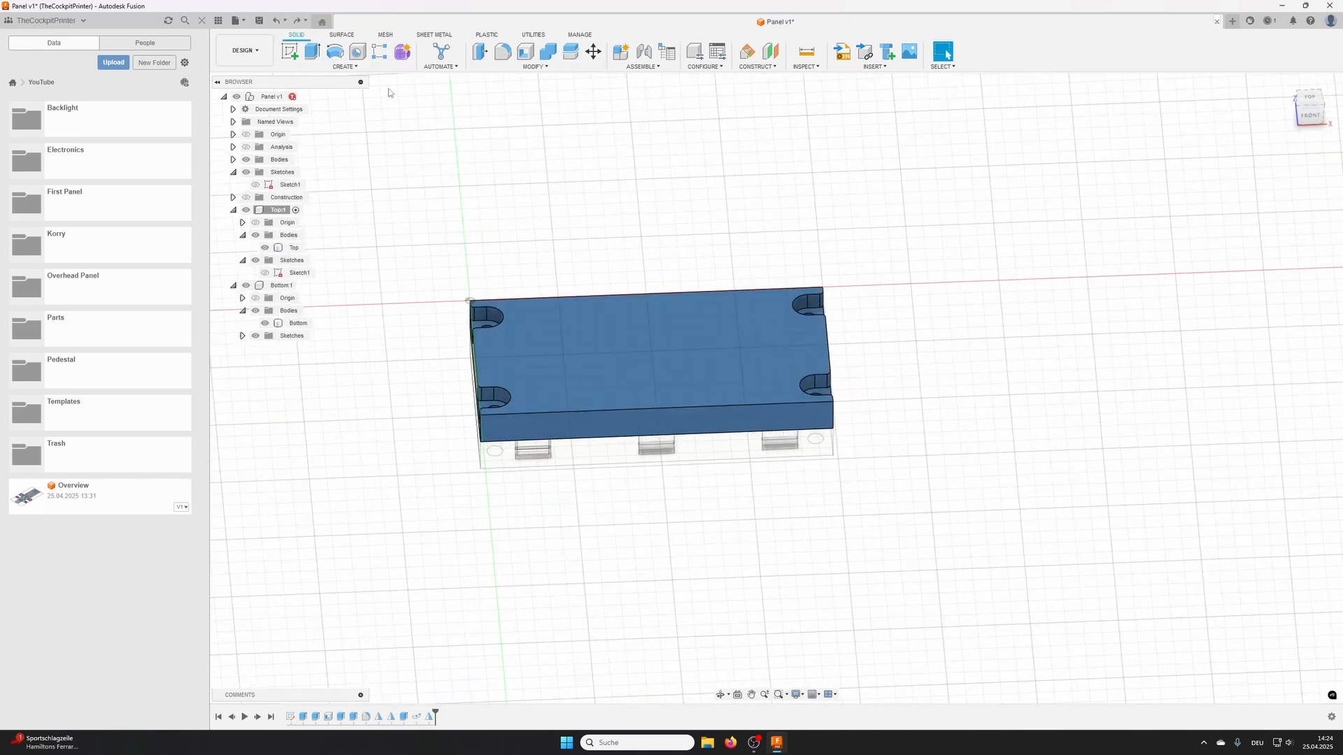
- Set the Width user parameter to 200 mm as a test and close the parameters
click(533, 67)
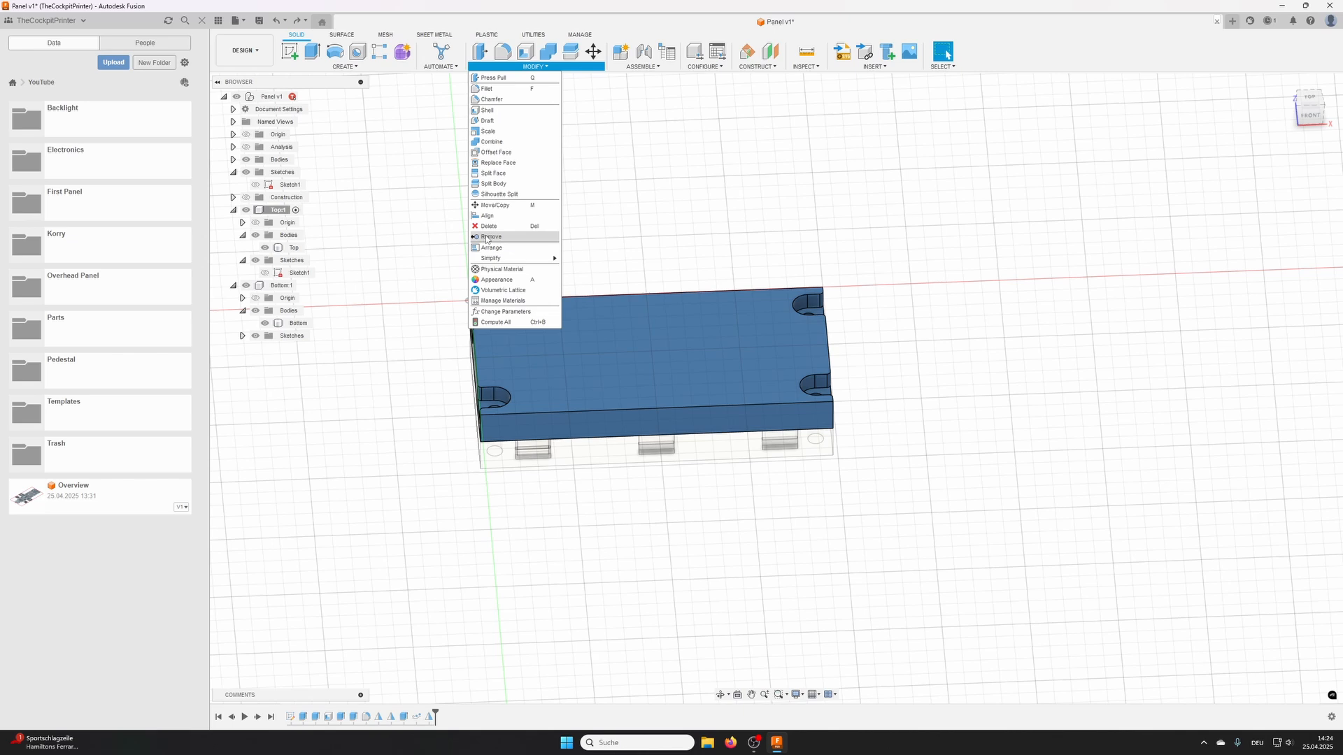
click(500, 311)
click(911, 172)
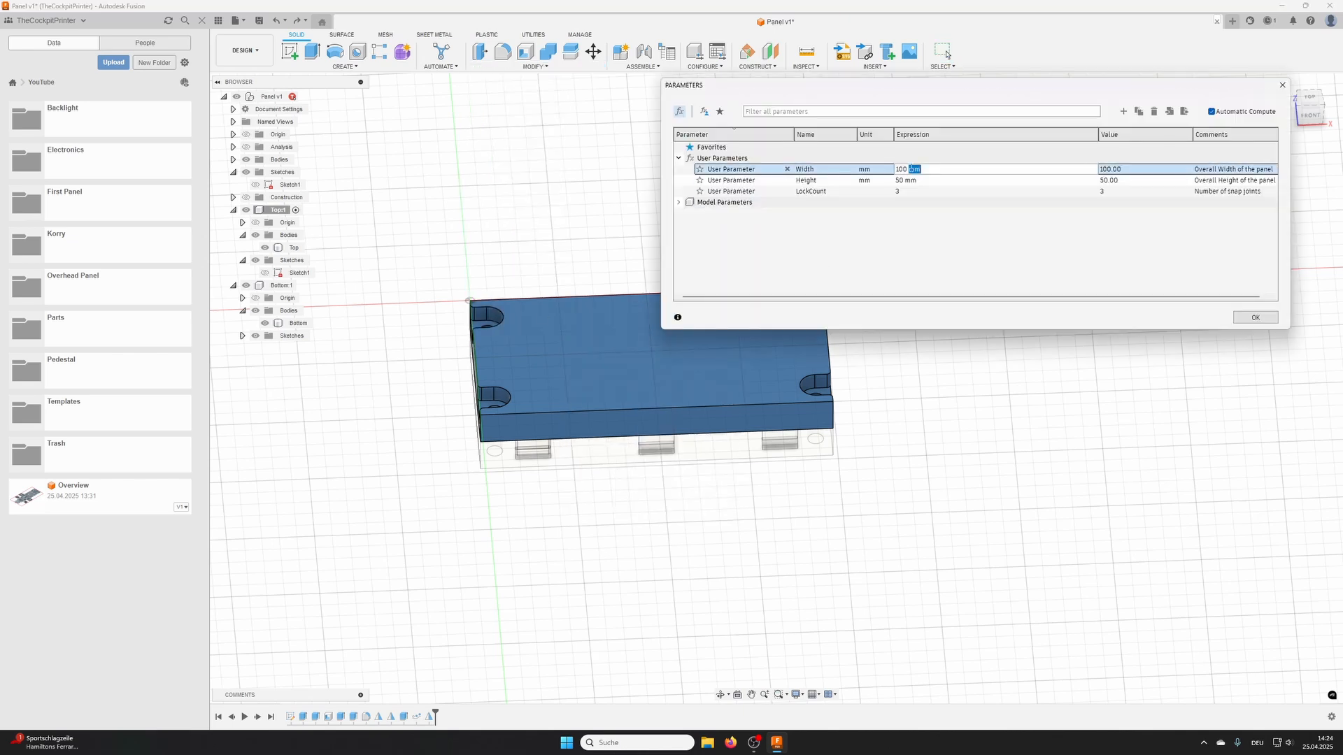
text(200)
key(Return)
click(1255, 318)
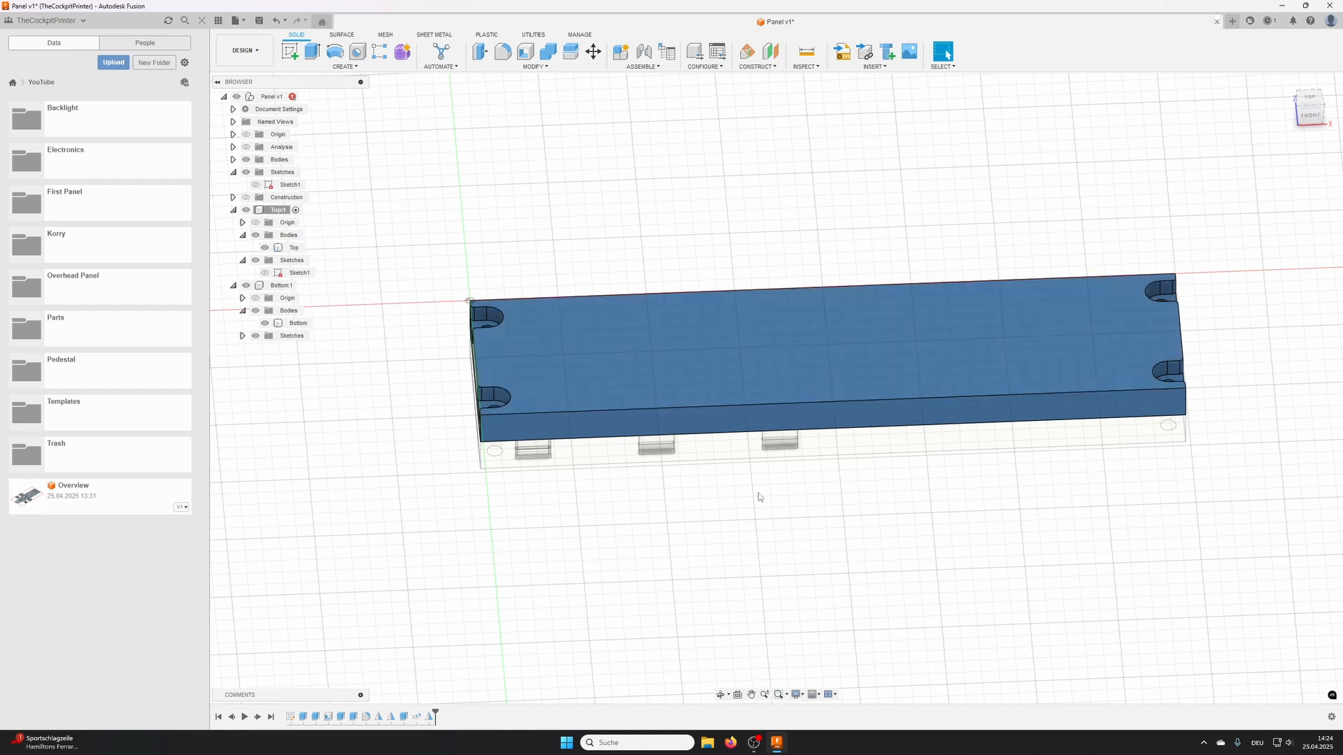
- Examine how the snap clips are distributed along the front edge of the widened panel
click(692, 442)
middle_drag(845, 500, 686, 439)
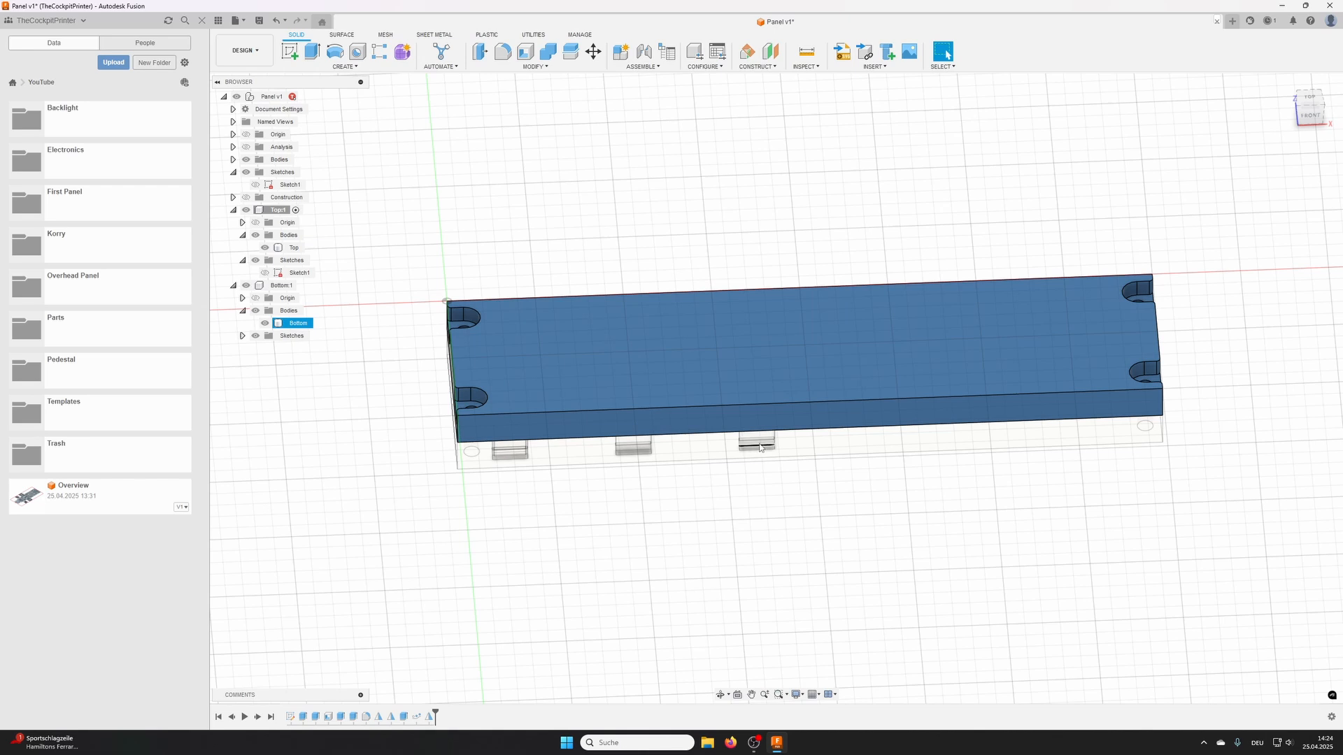
click(505, 456)
click(505, 456)
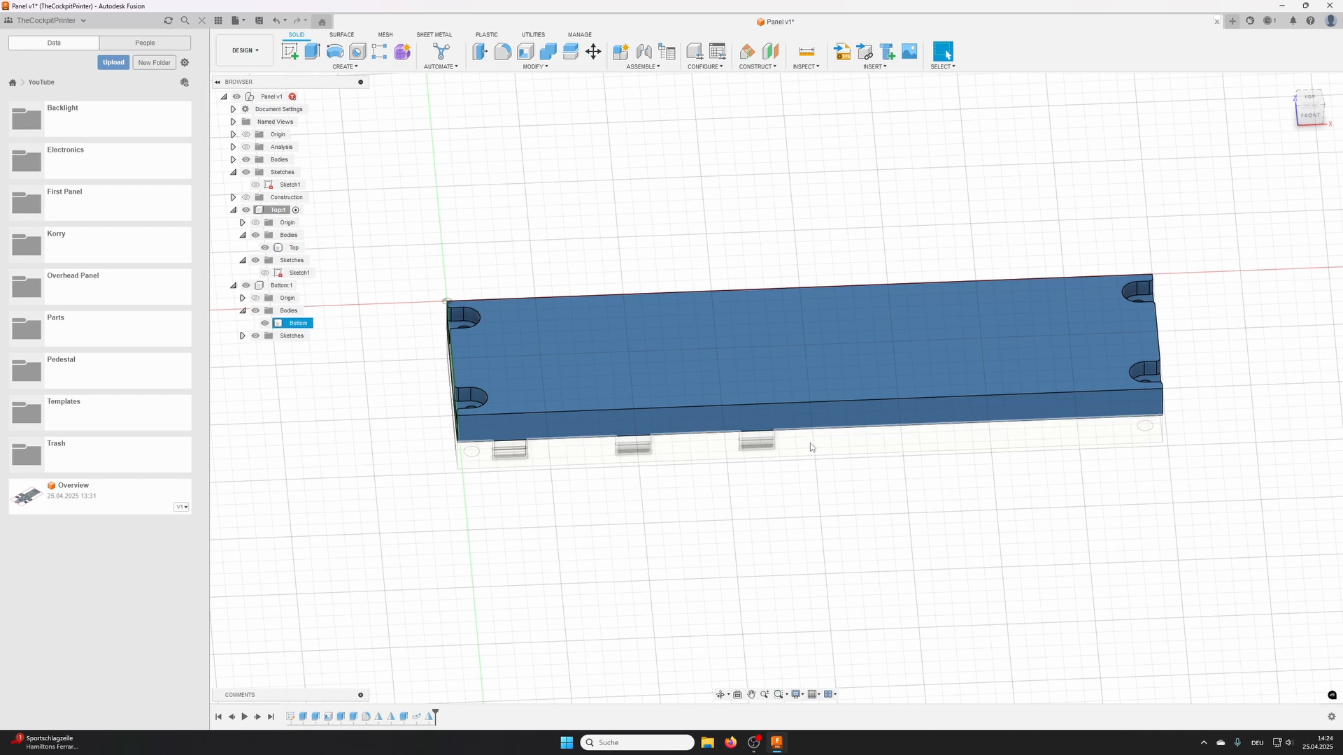
click(746, 415)
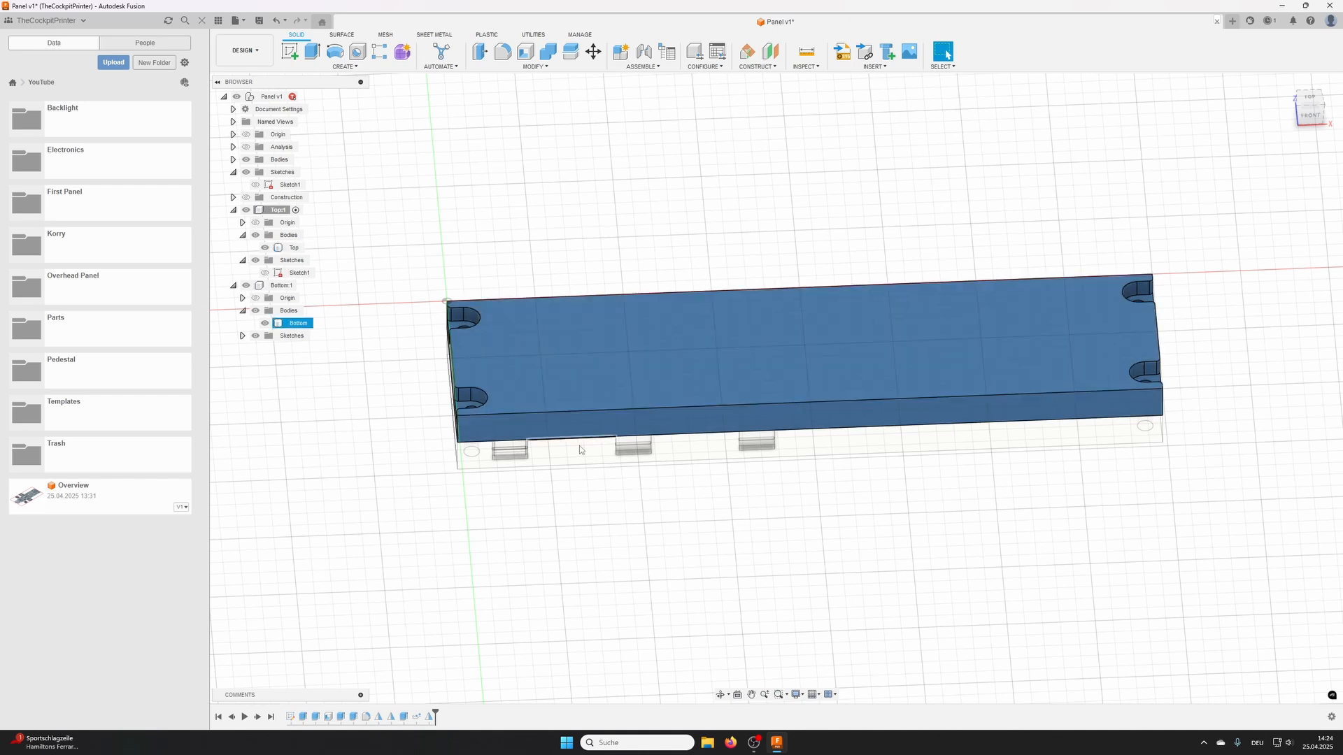
key(Escape)
click(525, 459)
click(499, 418)
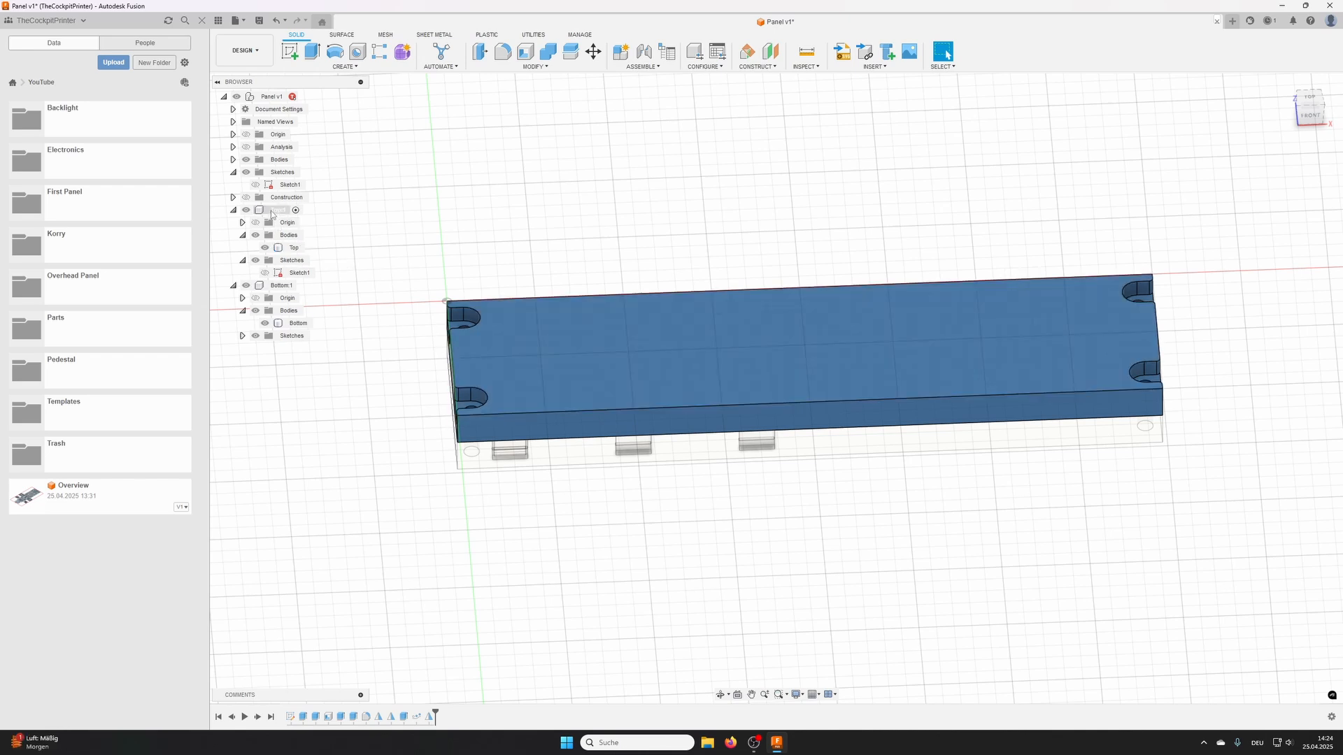
- Activate the Top component and set the distance of its clip Pattern on Path to Width-30
click(279, 211)
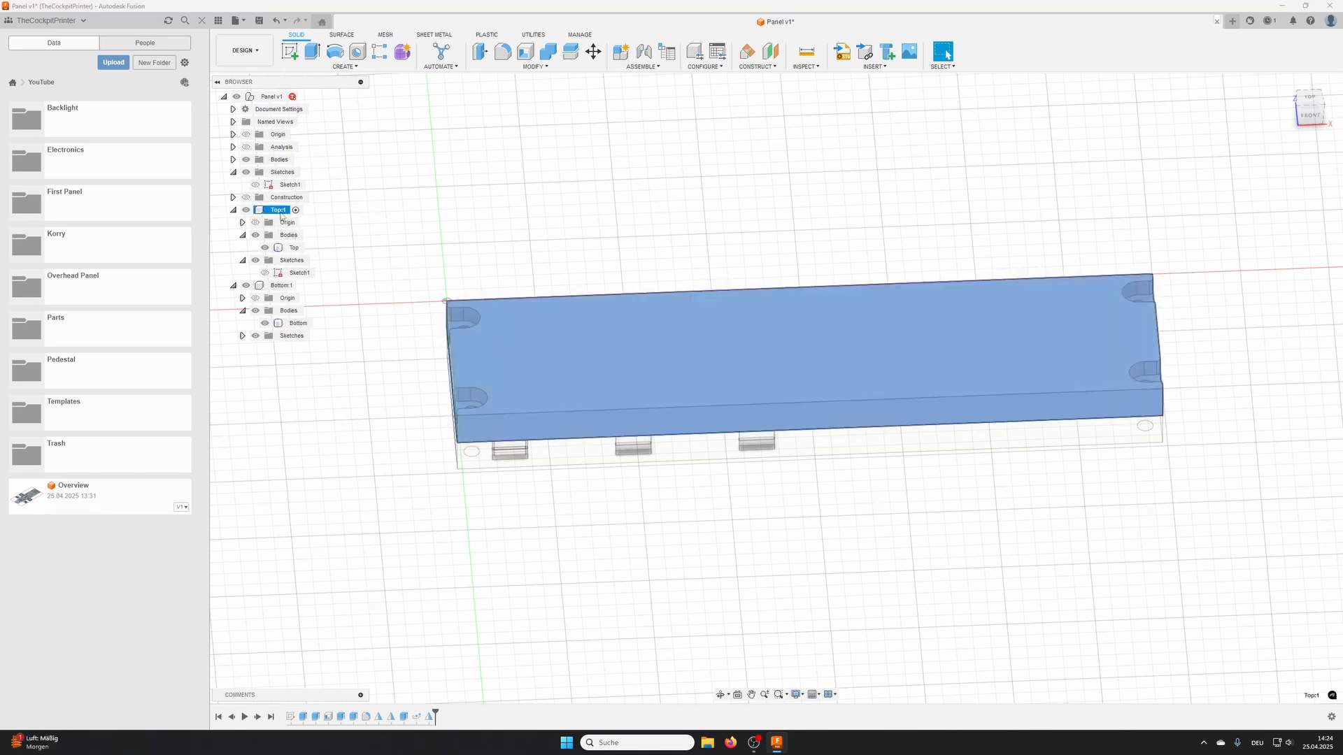
click(296, 211)
double_click(418, 718)
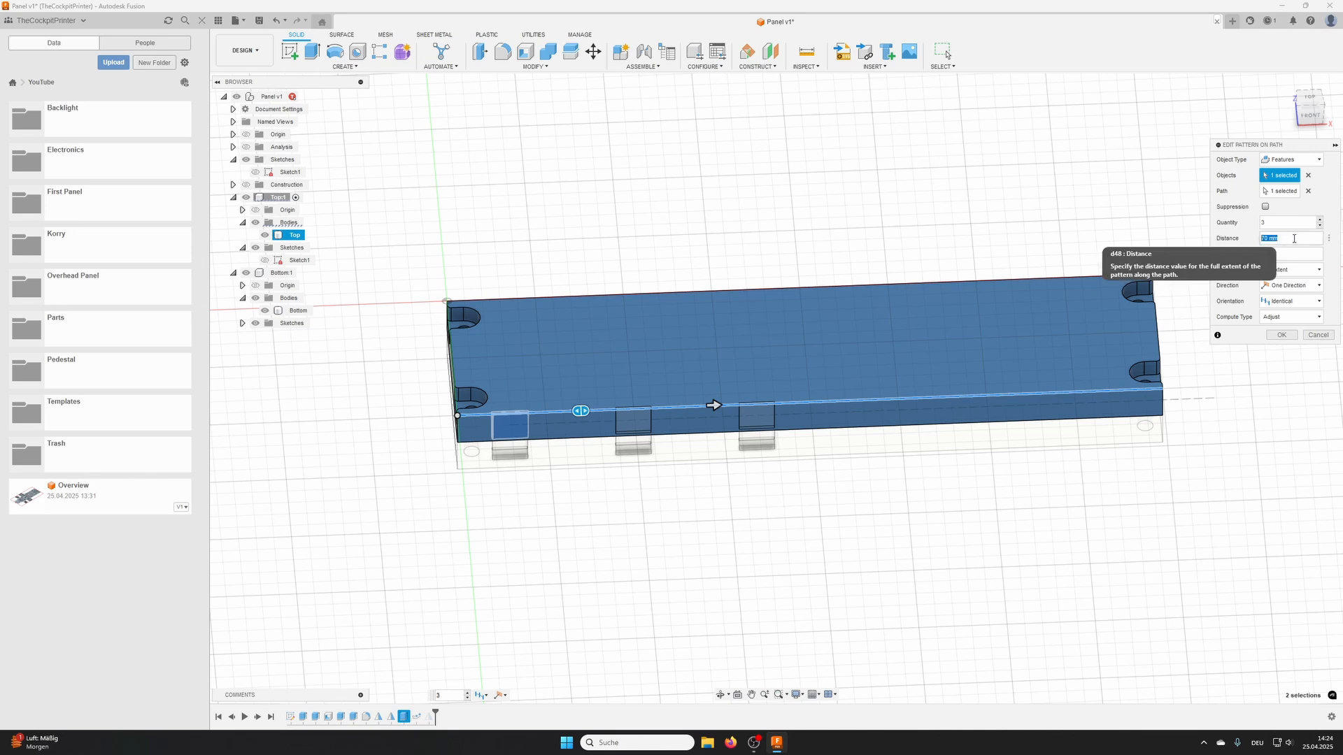
text(W)
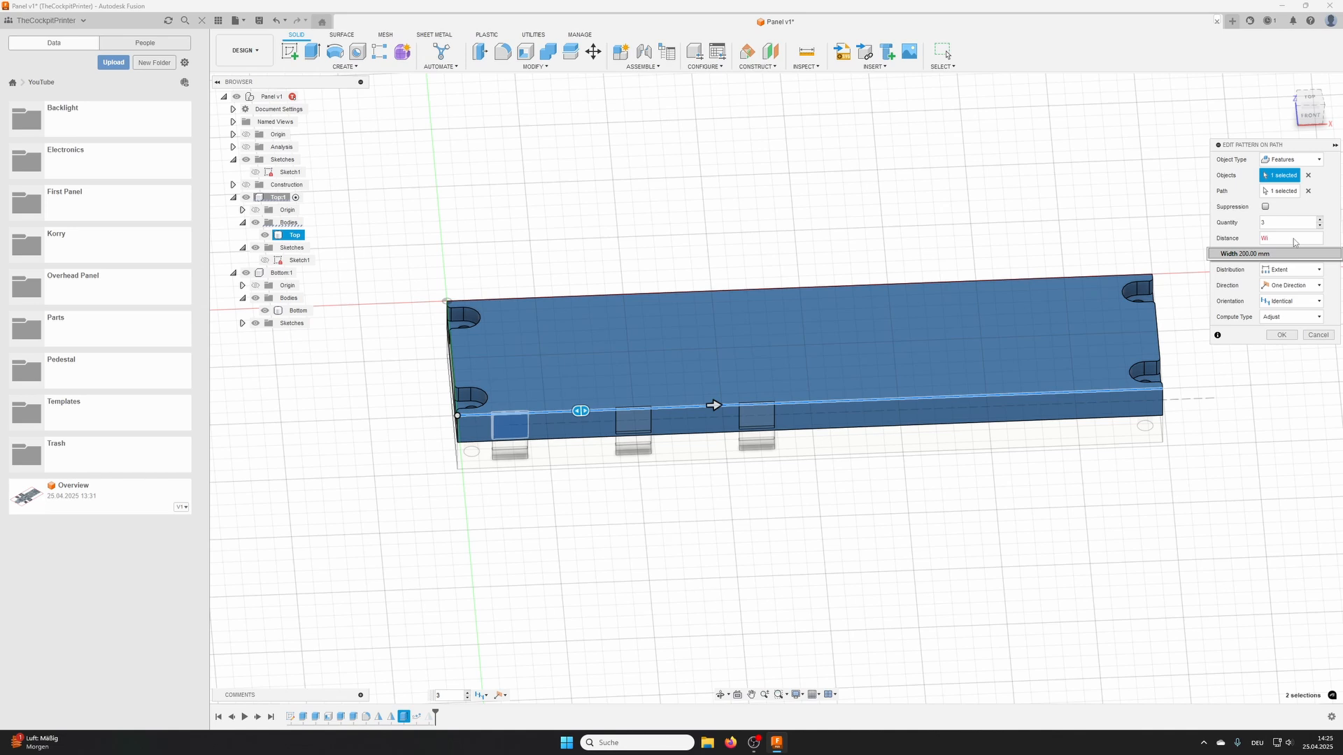
text(i)
key(Return)
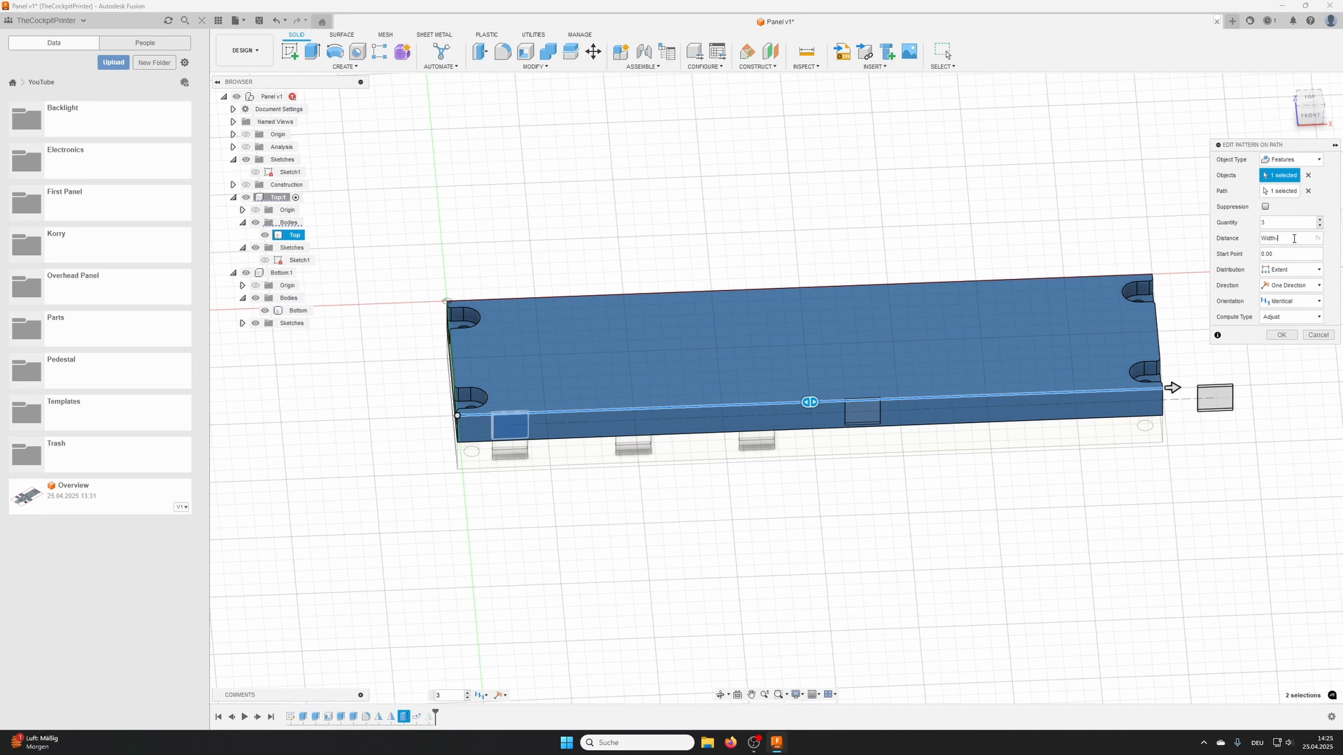
key(Return)
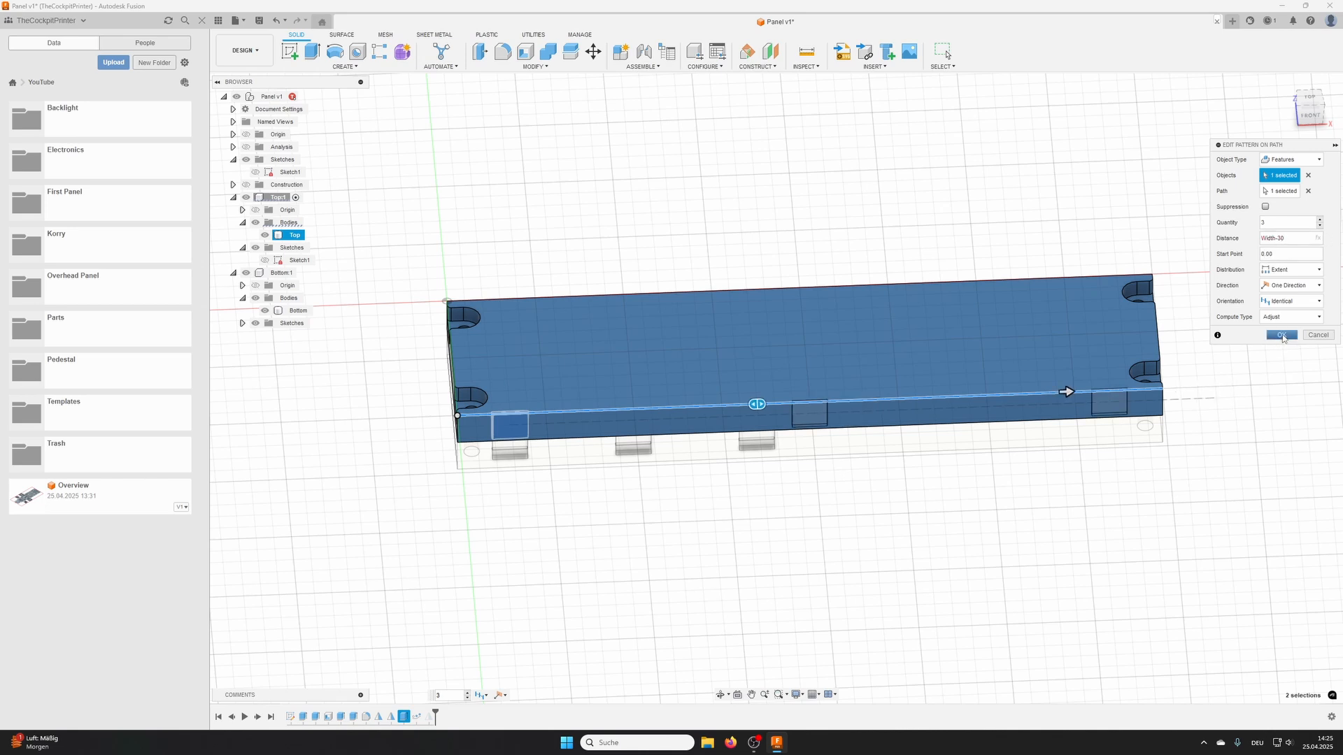
click(1281, 335)
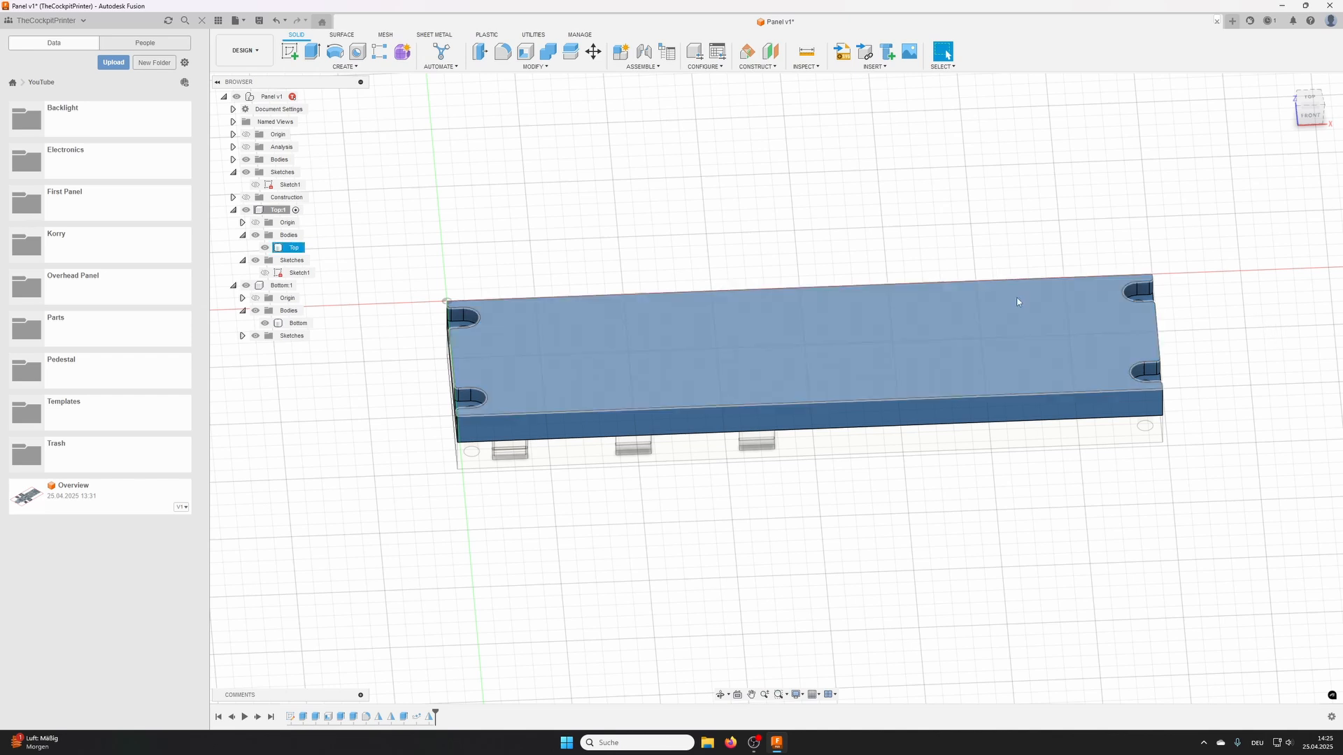
- Activate the Bottom component and set the distance of its clip-slot Pattern on Path to Width-30
click(283, 285)
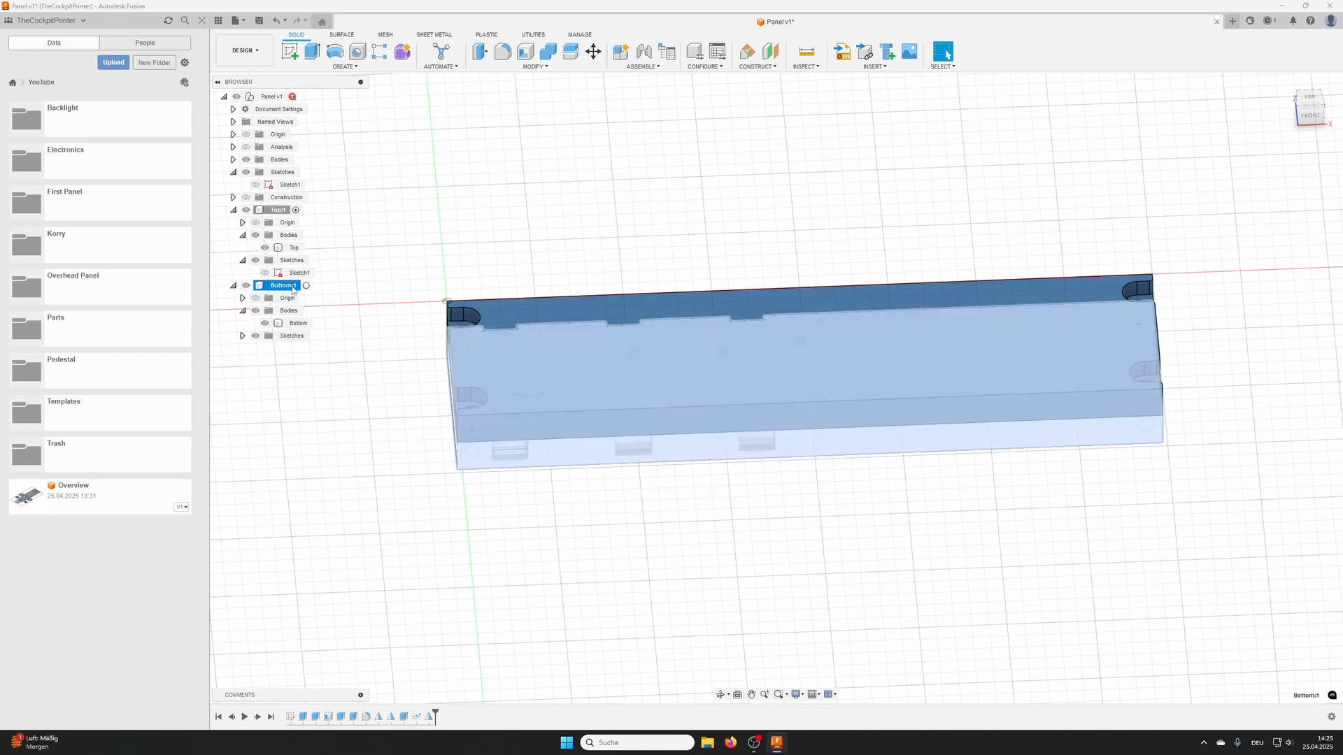
click(306, 285)
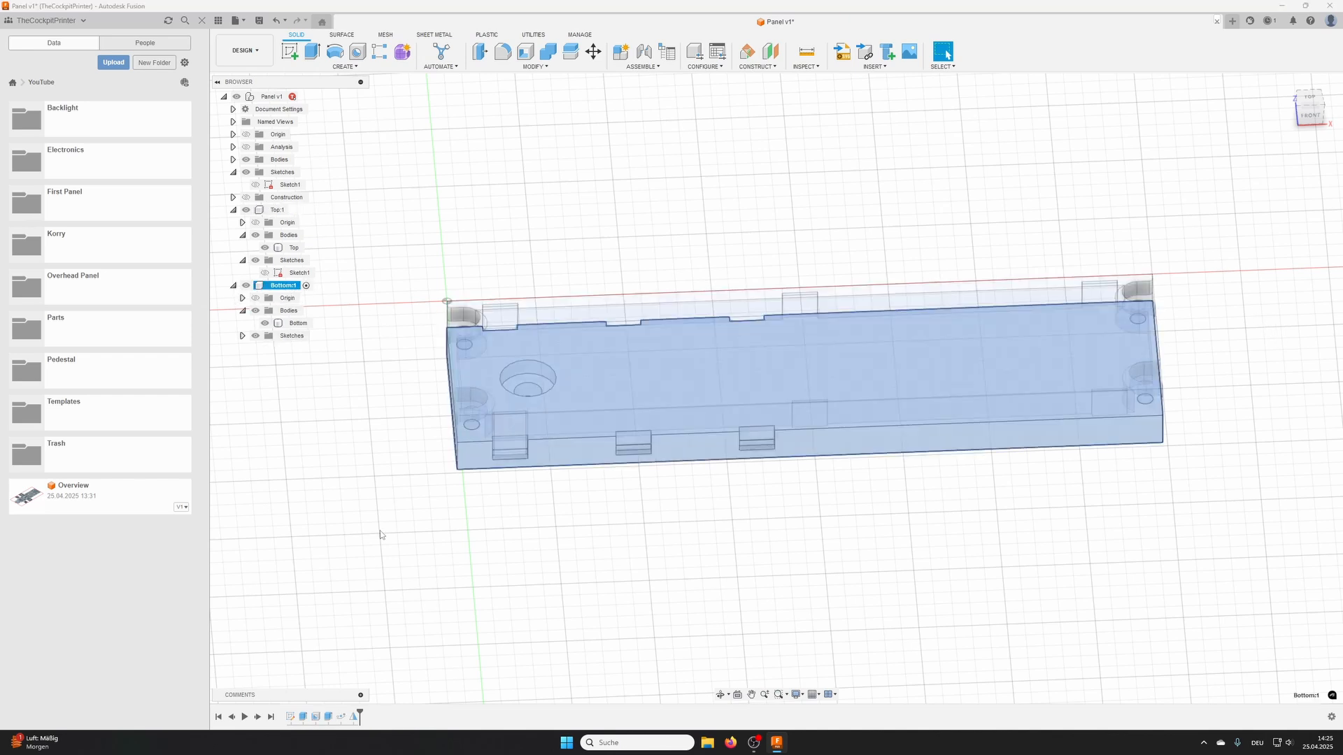
double_click(341, 716)
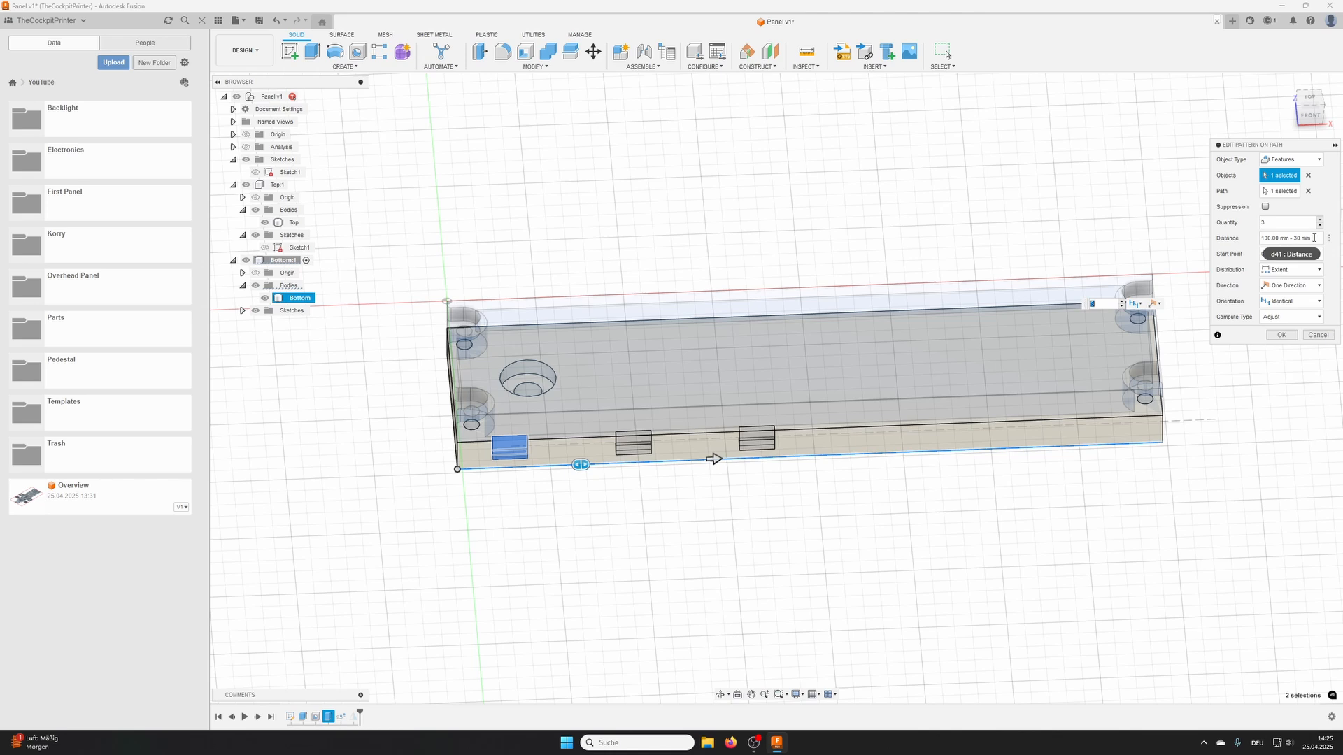
click(1313, 237)
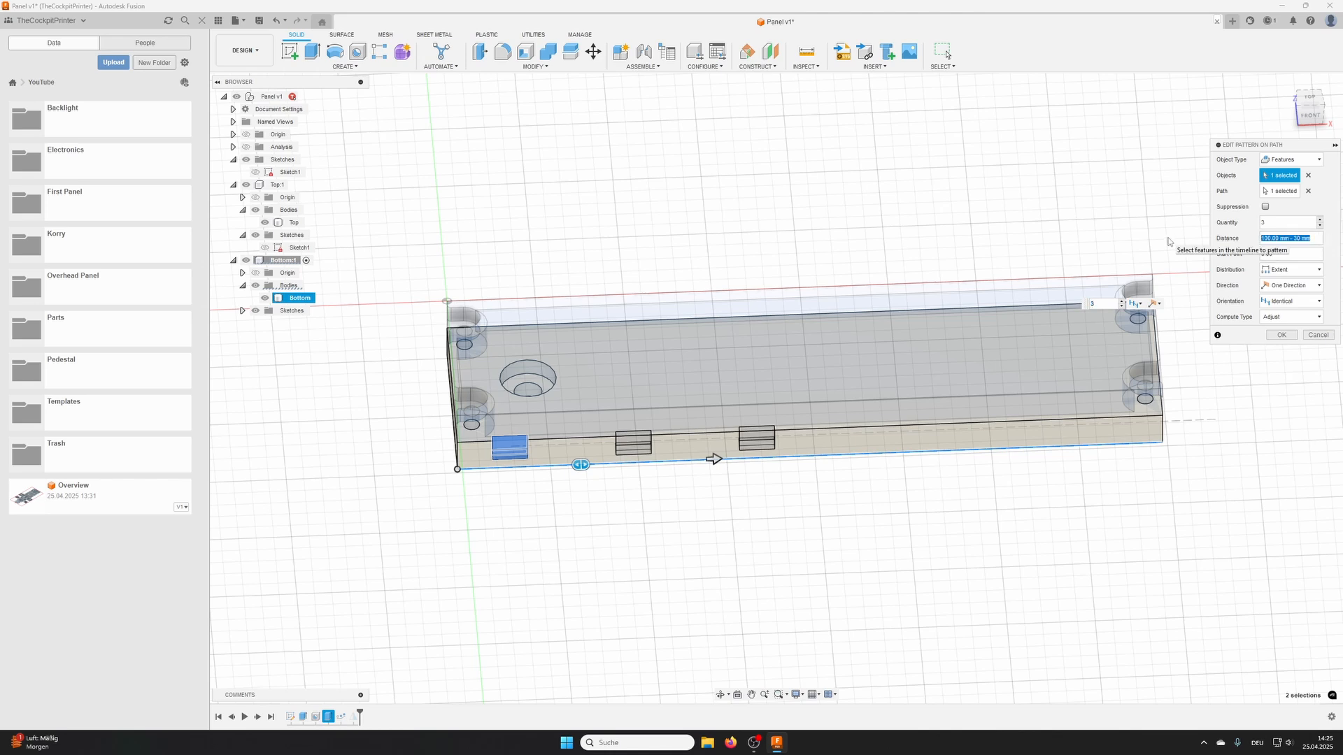
text(Width)
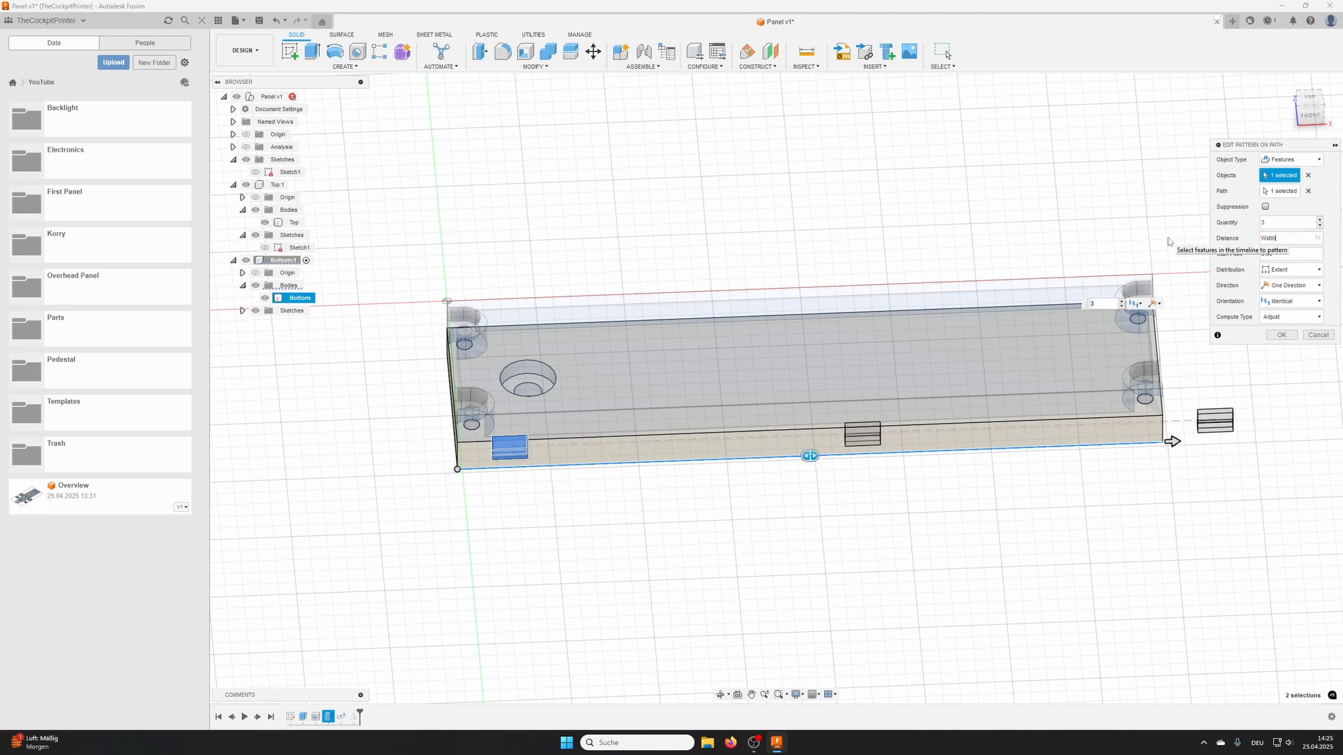
text(-30)
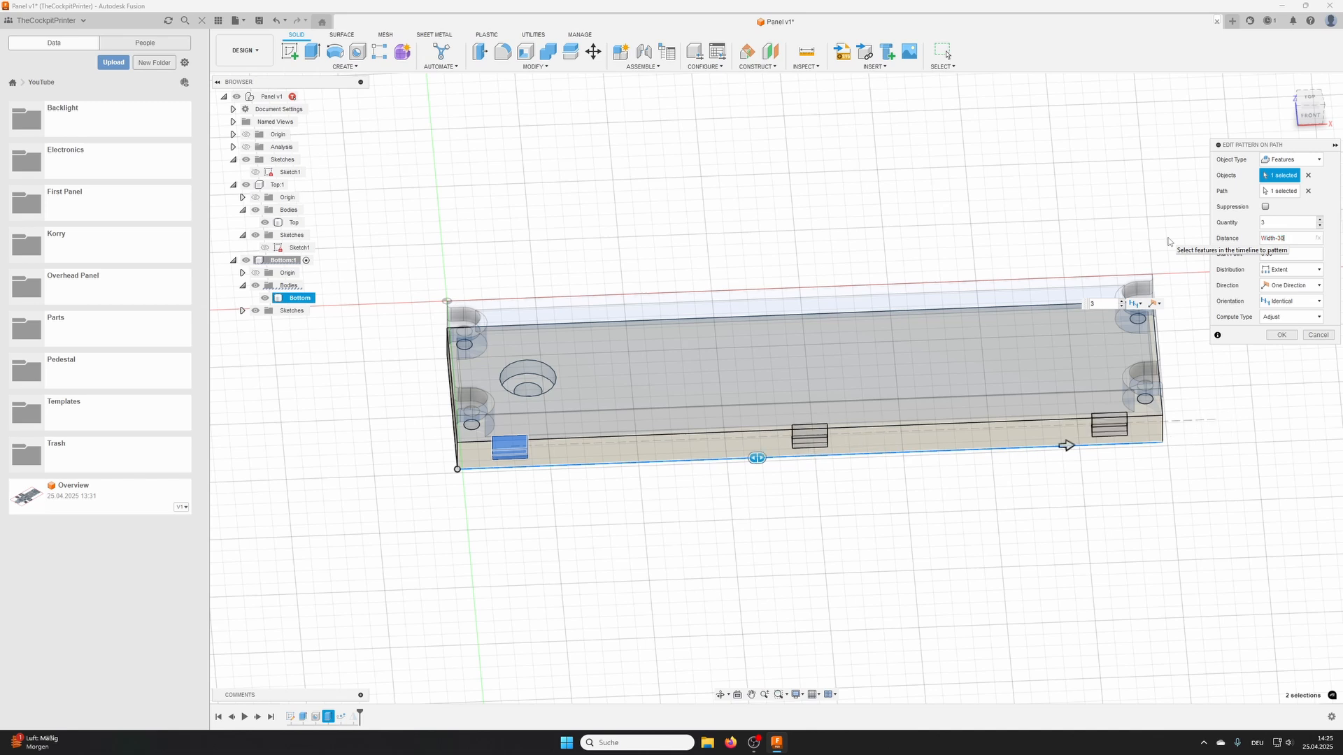
click(1281, 335)
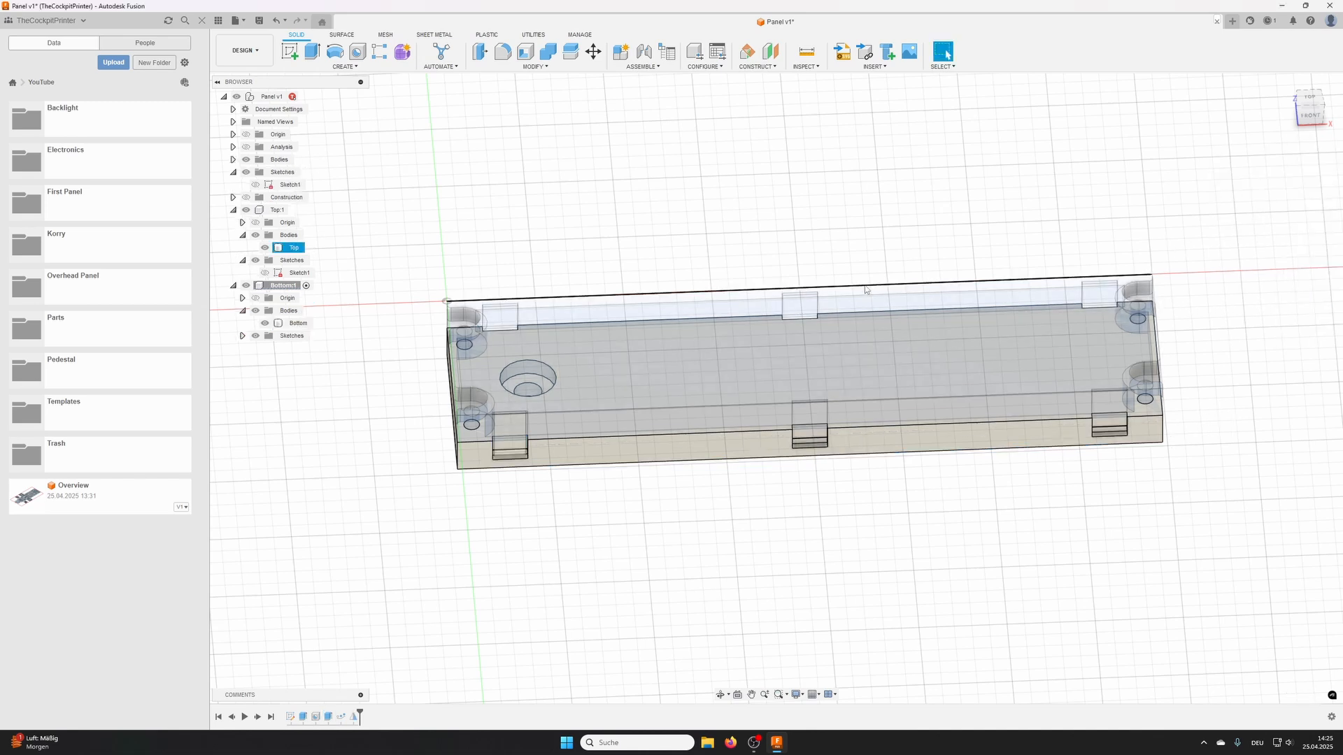
- Activate the root Panel component, set the Width user parameter to 150 mm as a test and inspect the clip spacing
click(306, 96)
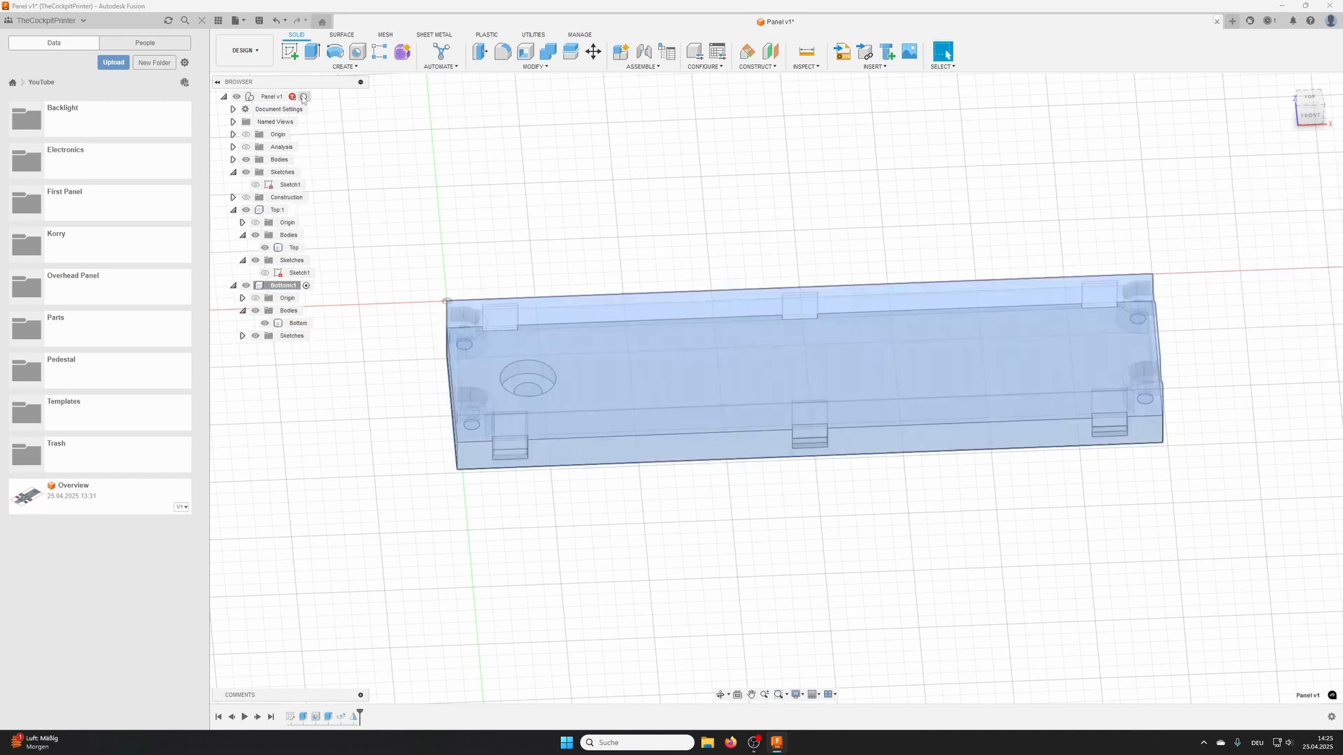
shift+middle_drag(607, 255, 625, 224)
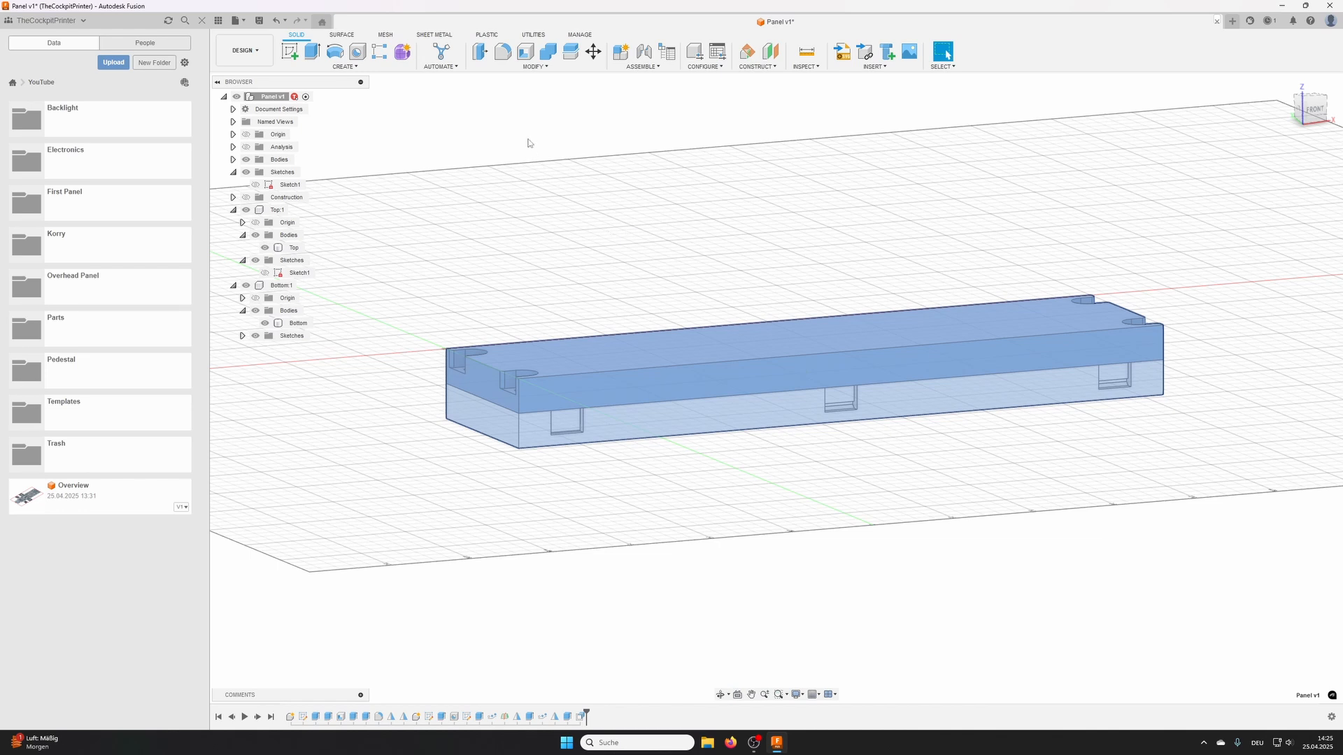
click(533, 67)
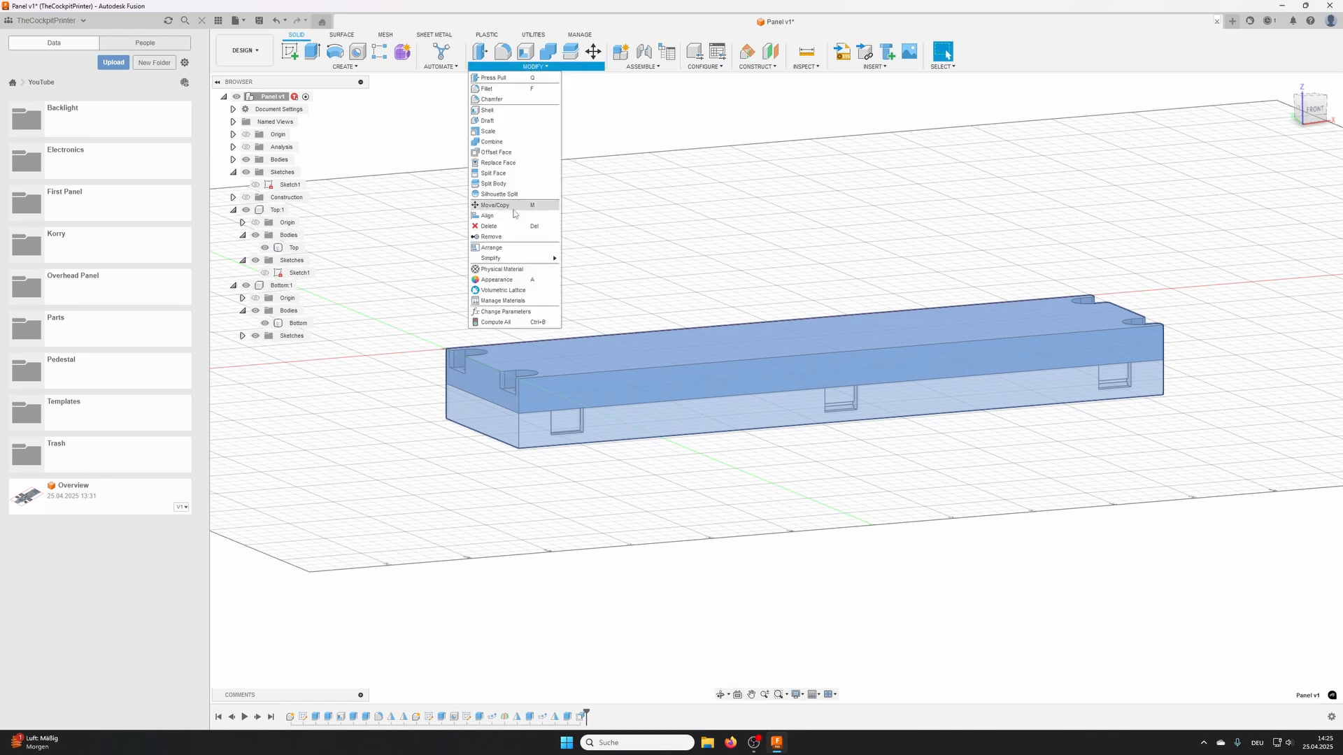
click(498, 312)
double_click(939, 170)
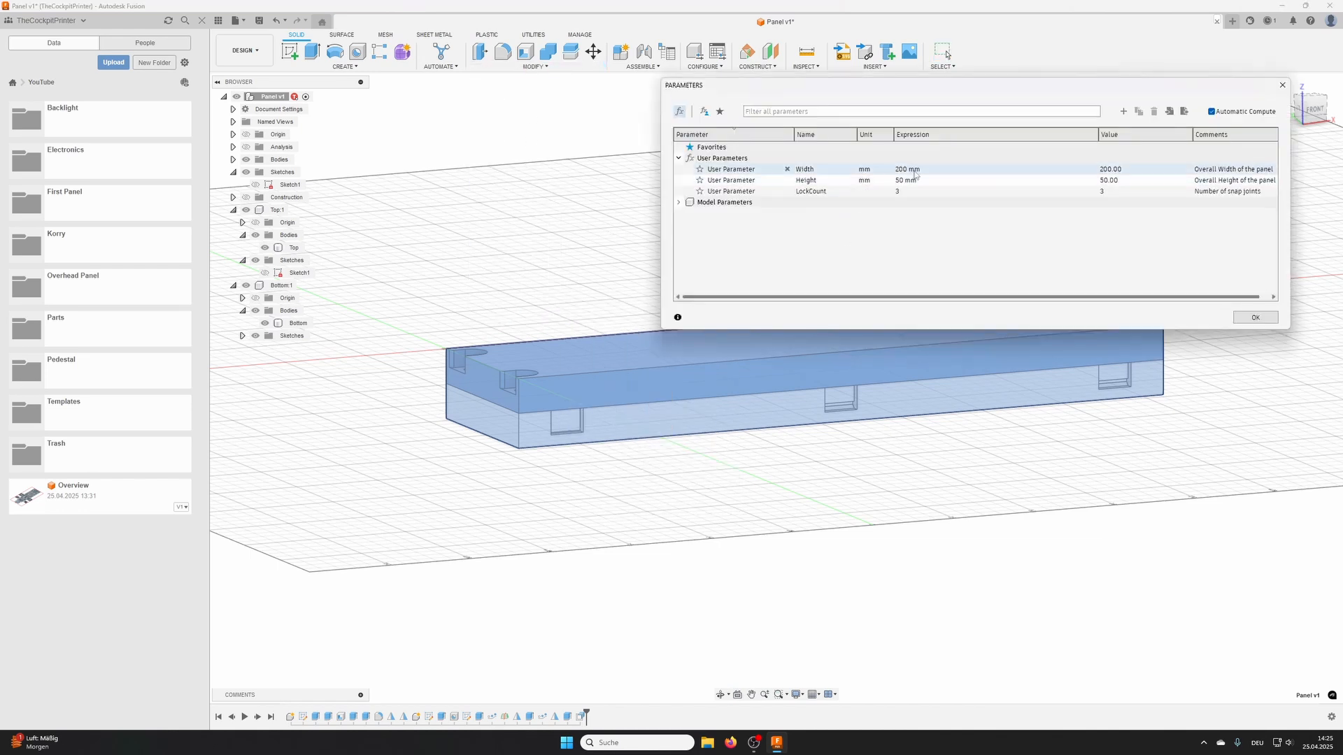
text(150)
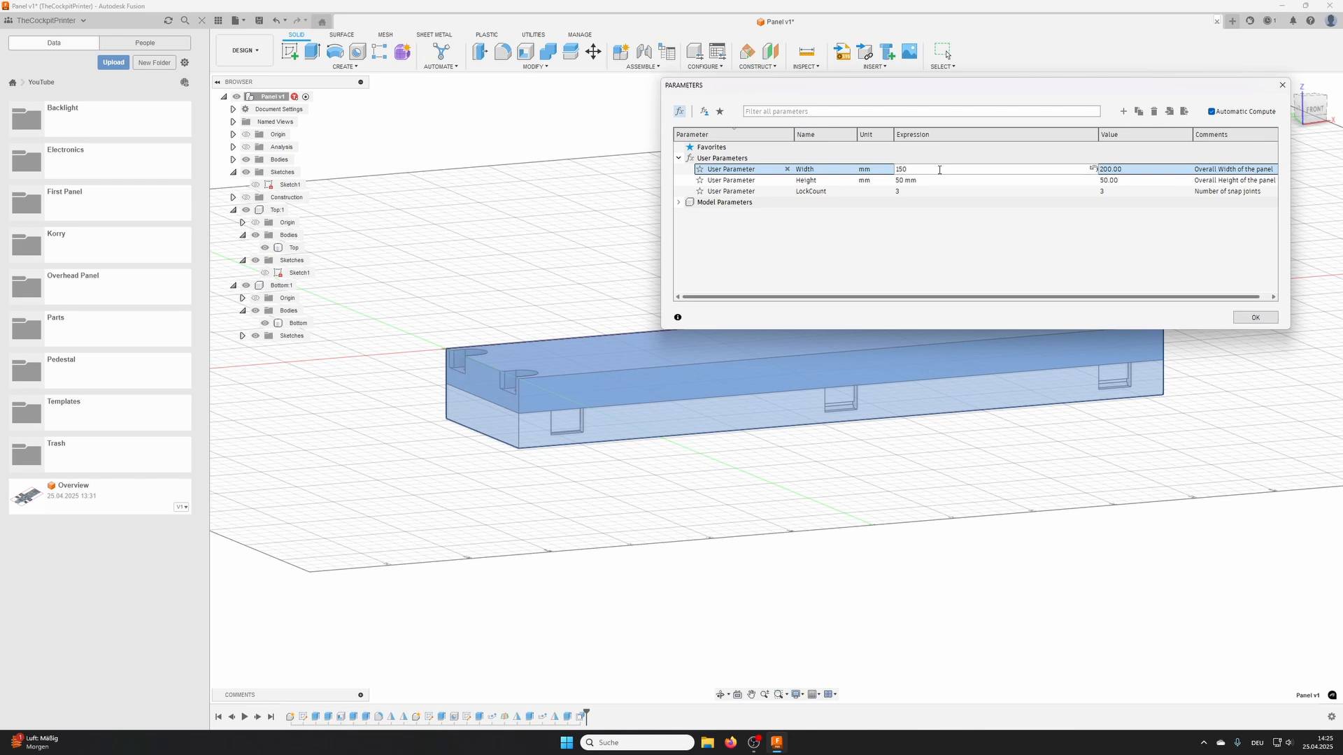
key(Return)
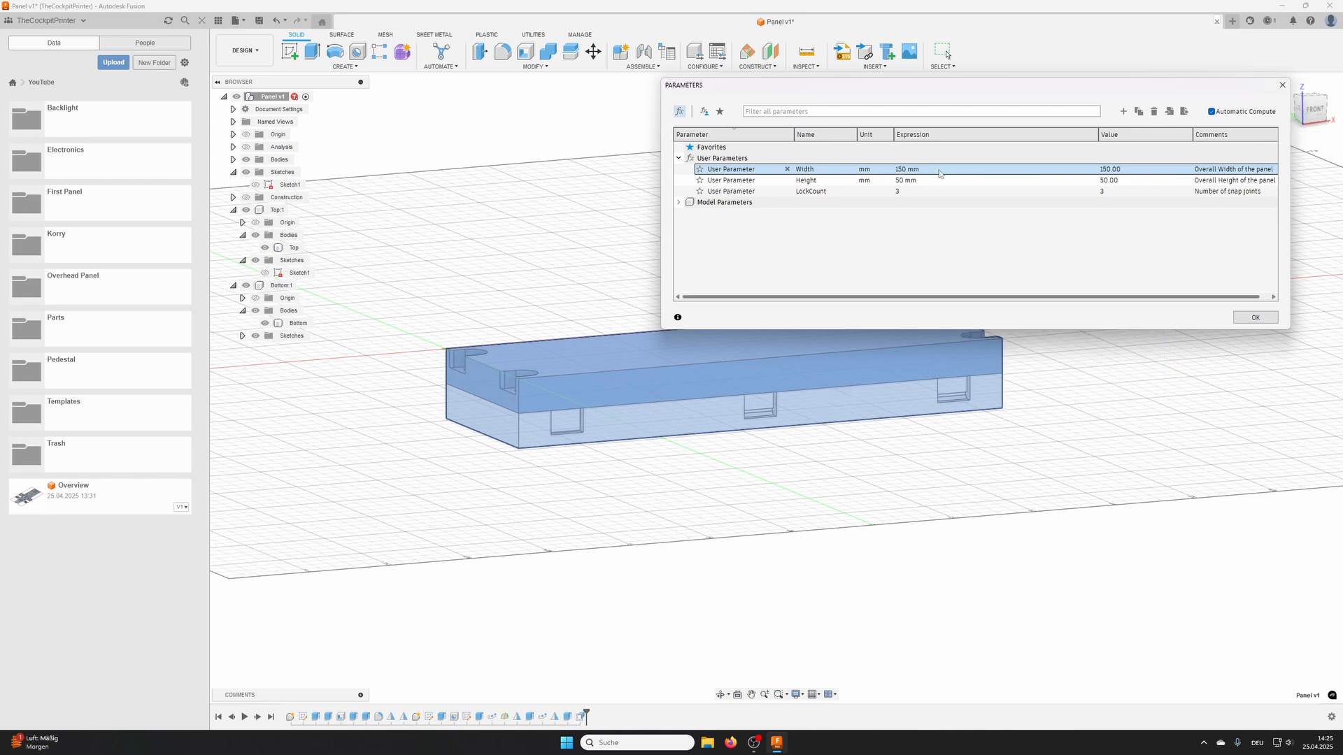
shift+middle_drag(896, 407, 698, 440)
shift+middle_drag(450, 443, 413, 468)
shift+middle_drag(517, 502, 558, 473)
shift+middle_drag(663, 448, 818, 438)
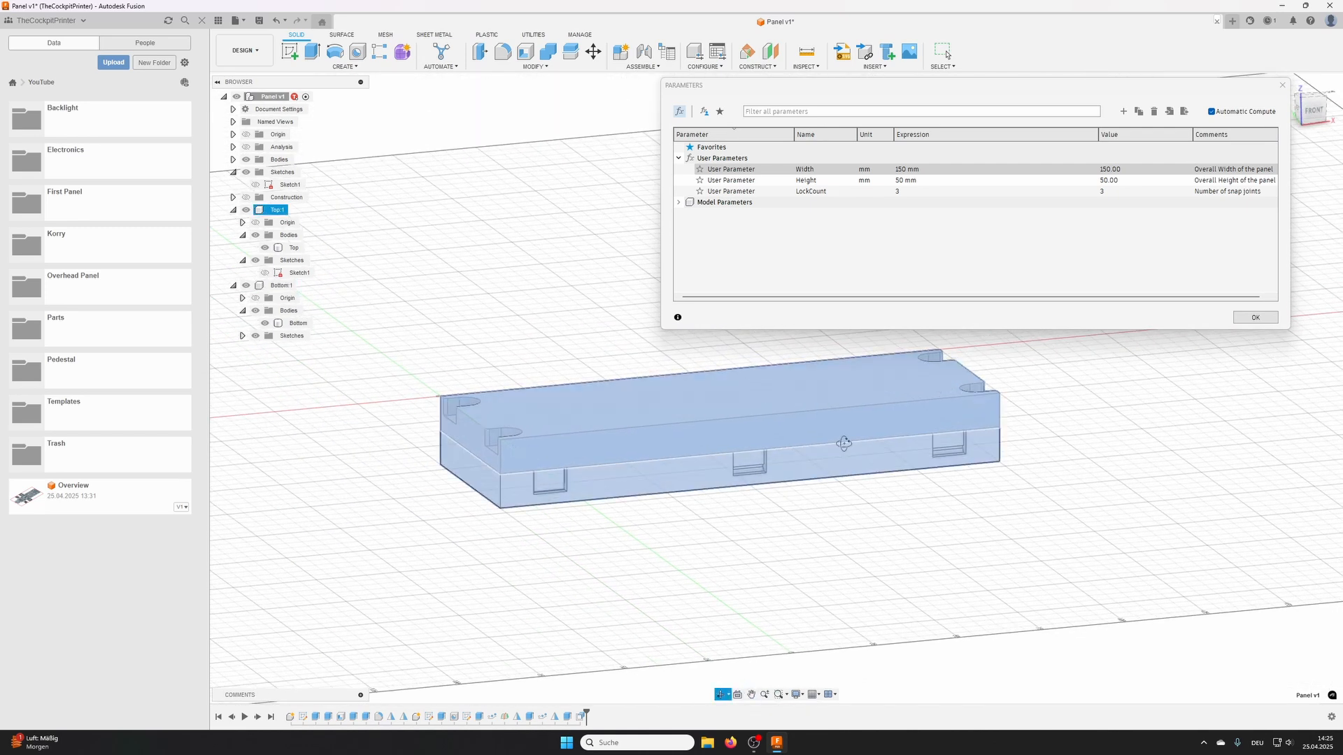
- Set the Width user parameter to 100 mm
click(910, 170)
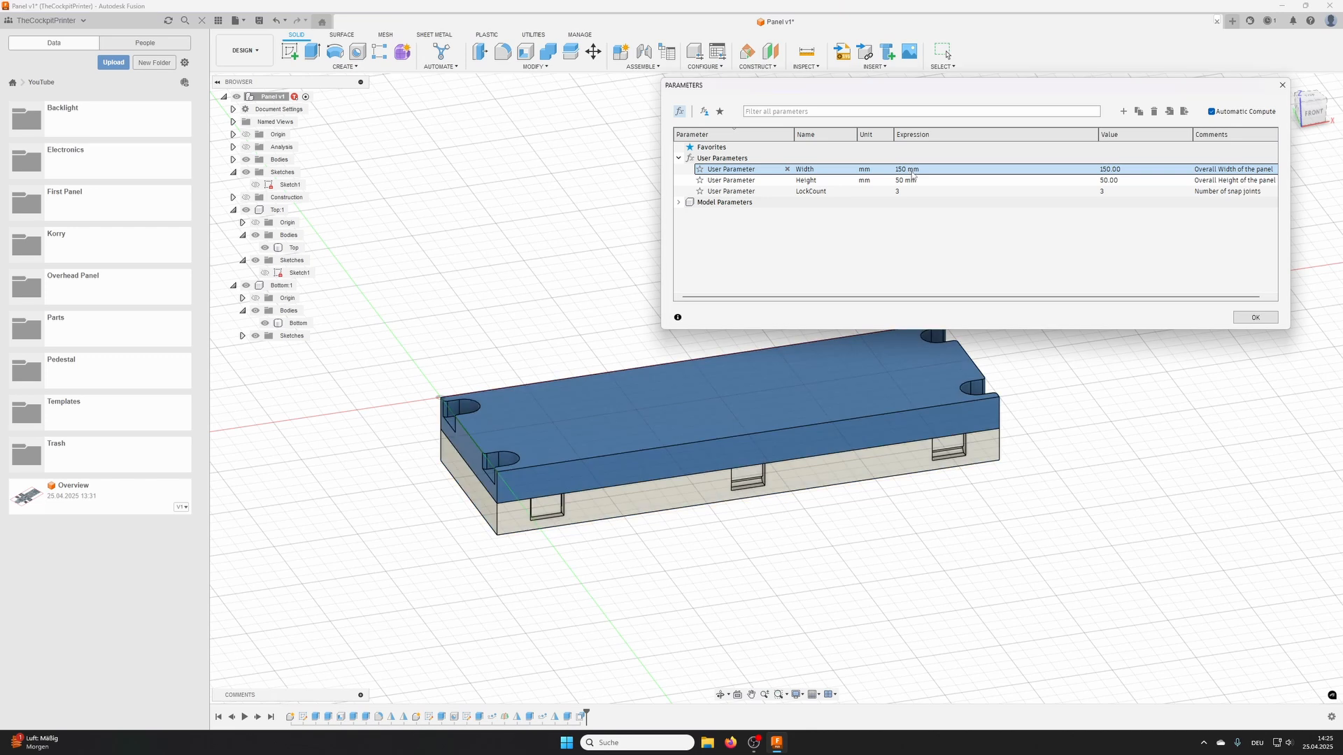
click(904, 170)
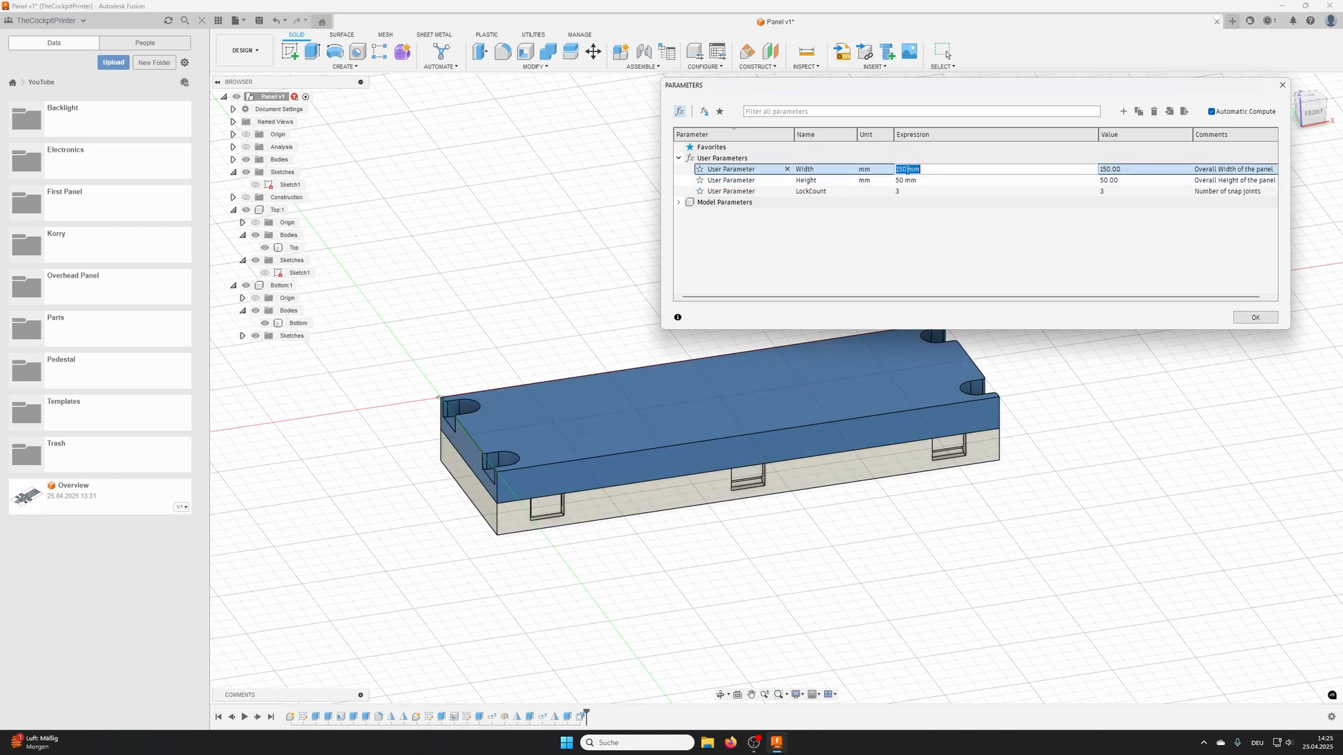
text(100)
key(Return)
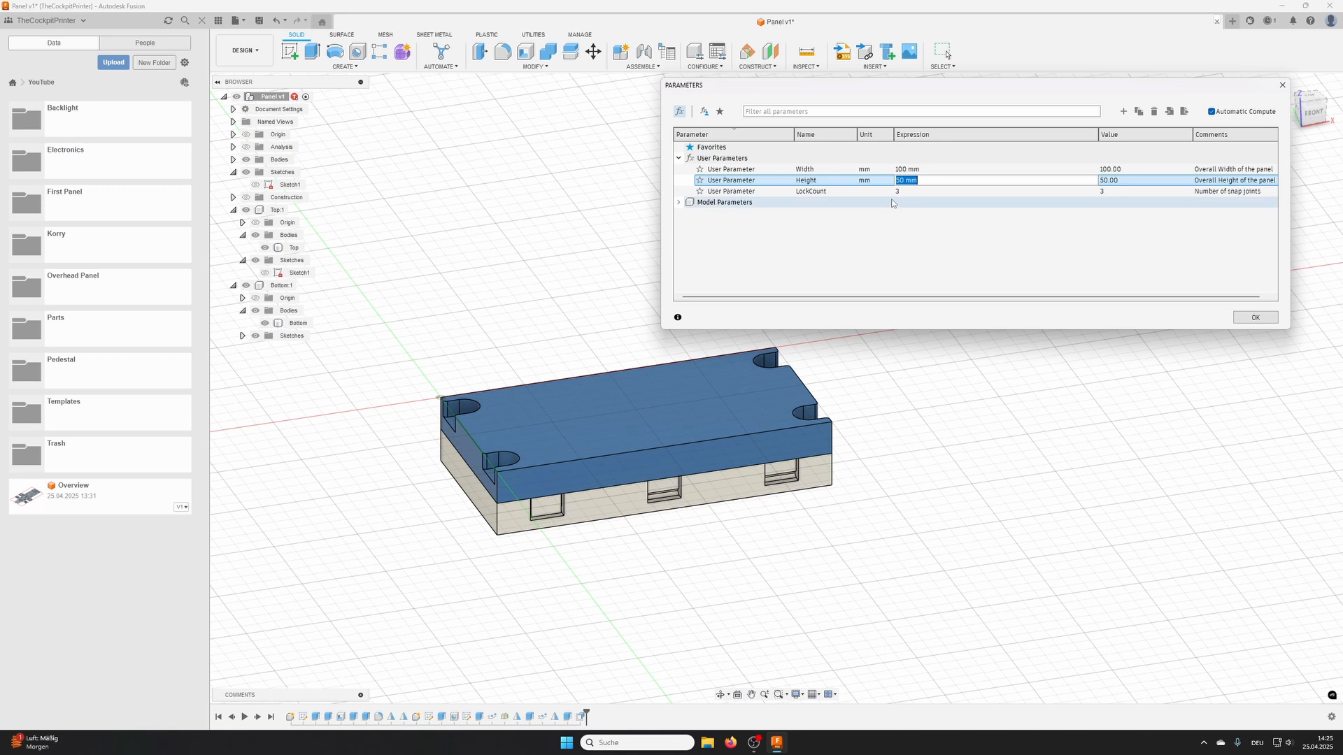
- Set the LockCount user parameter to 5 as a test of the clip patterns
click(904, 191)
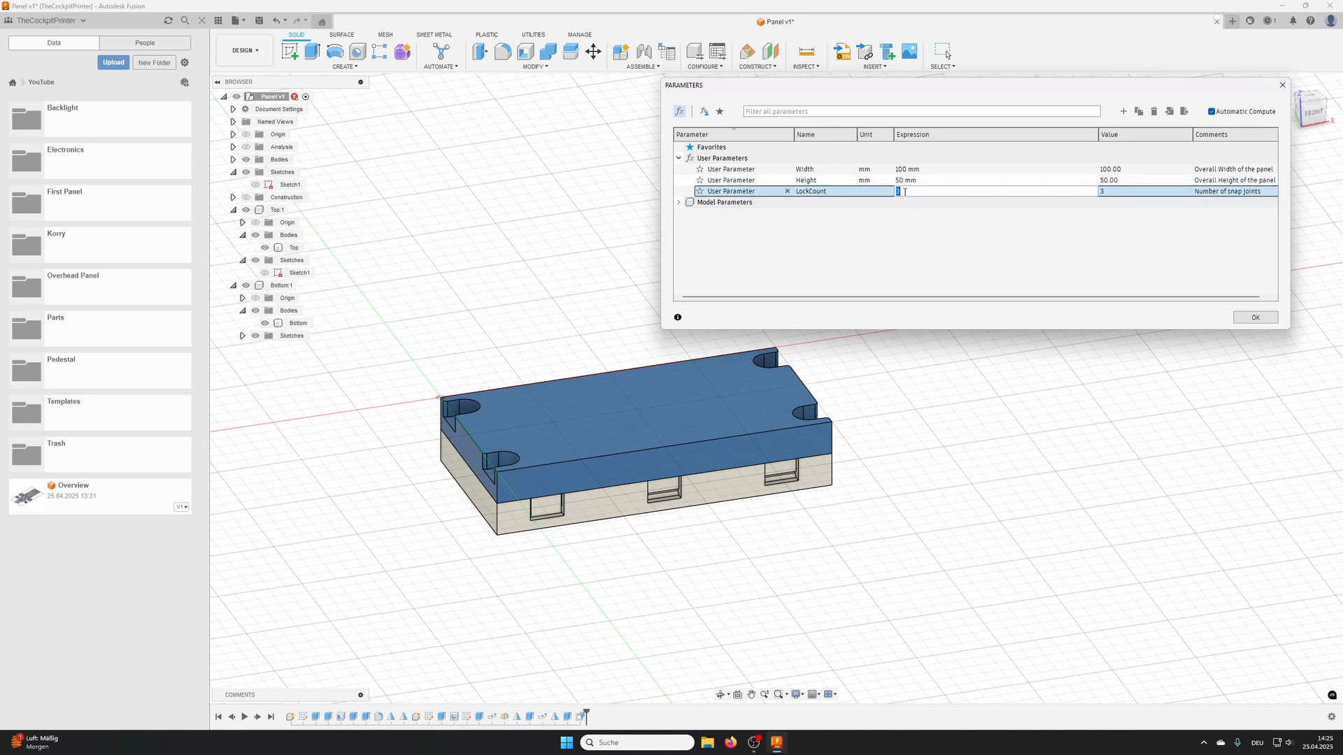
text(5)
key(Return)
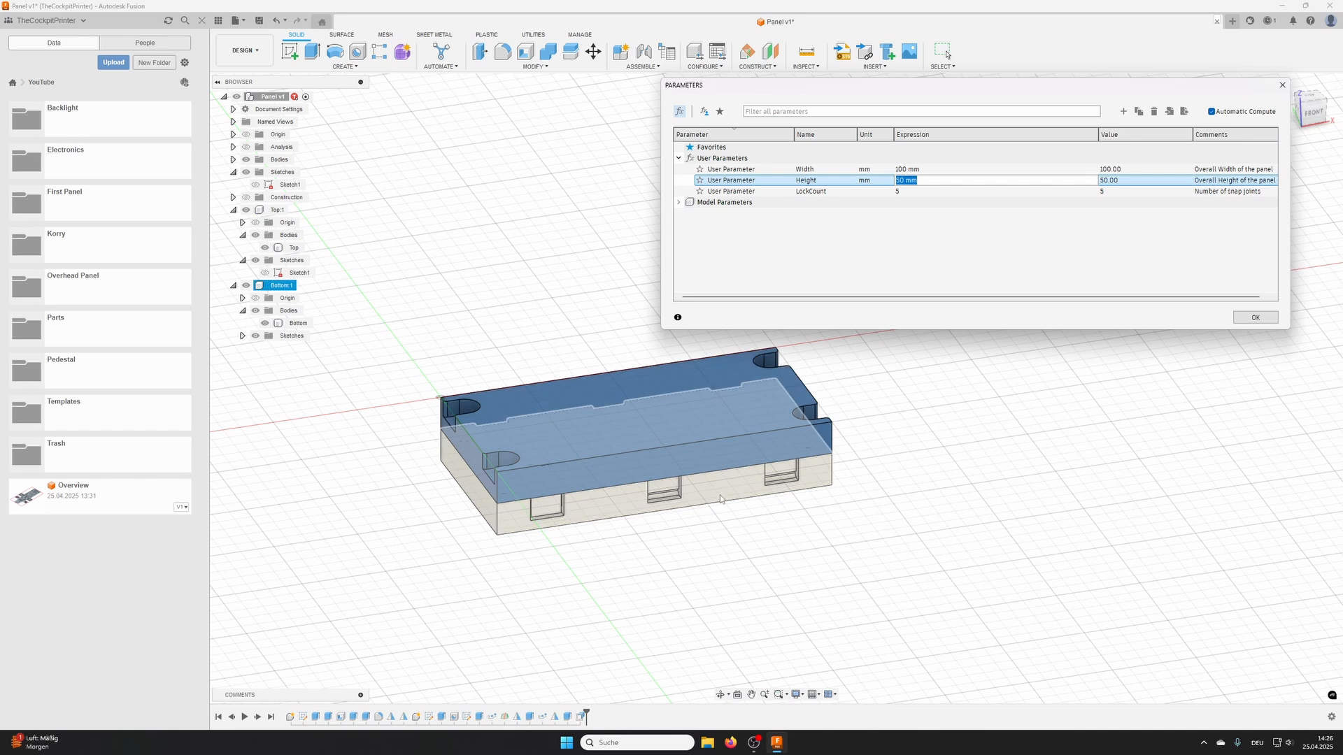
- Set the LockCount user parameter to 3 and close the parameters
click(905, 192)
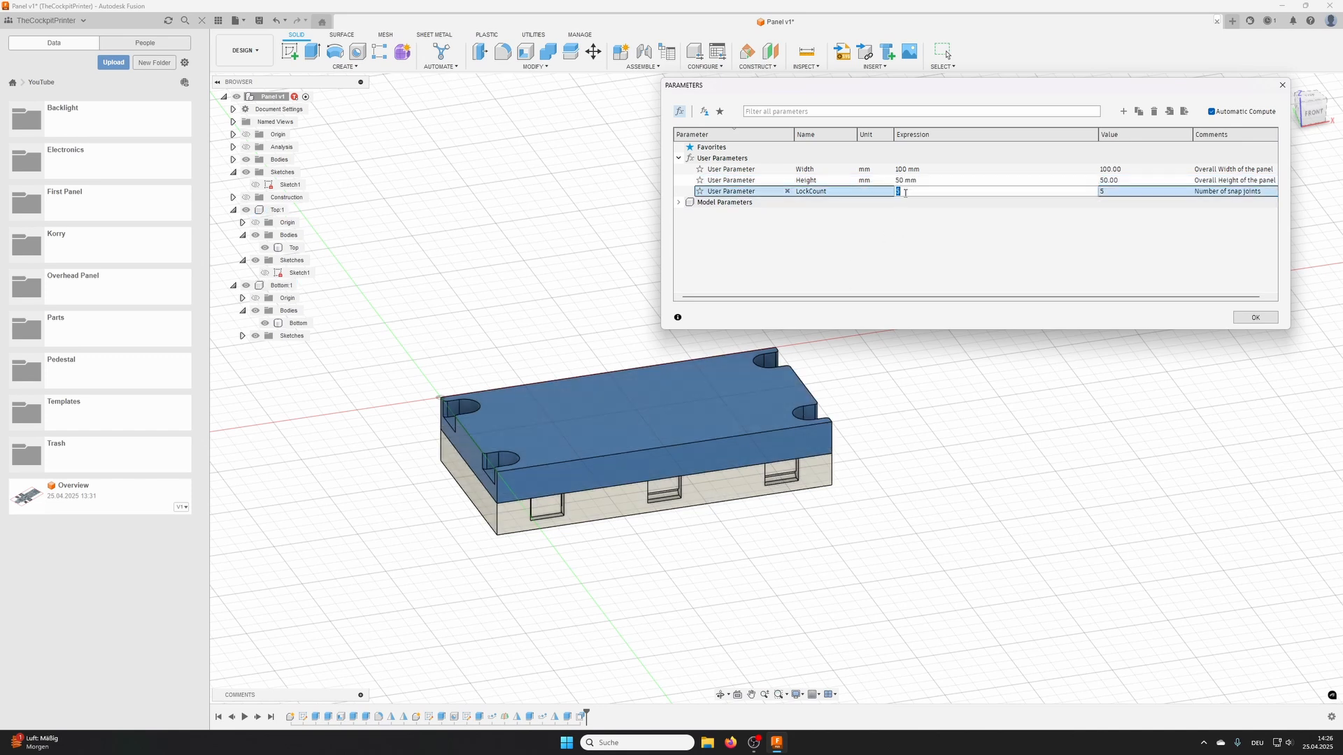
text(3)
click(1255, 318)
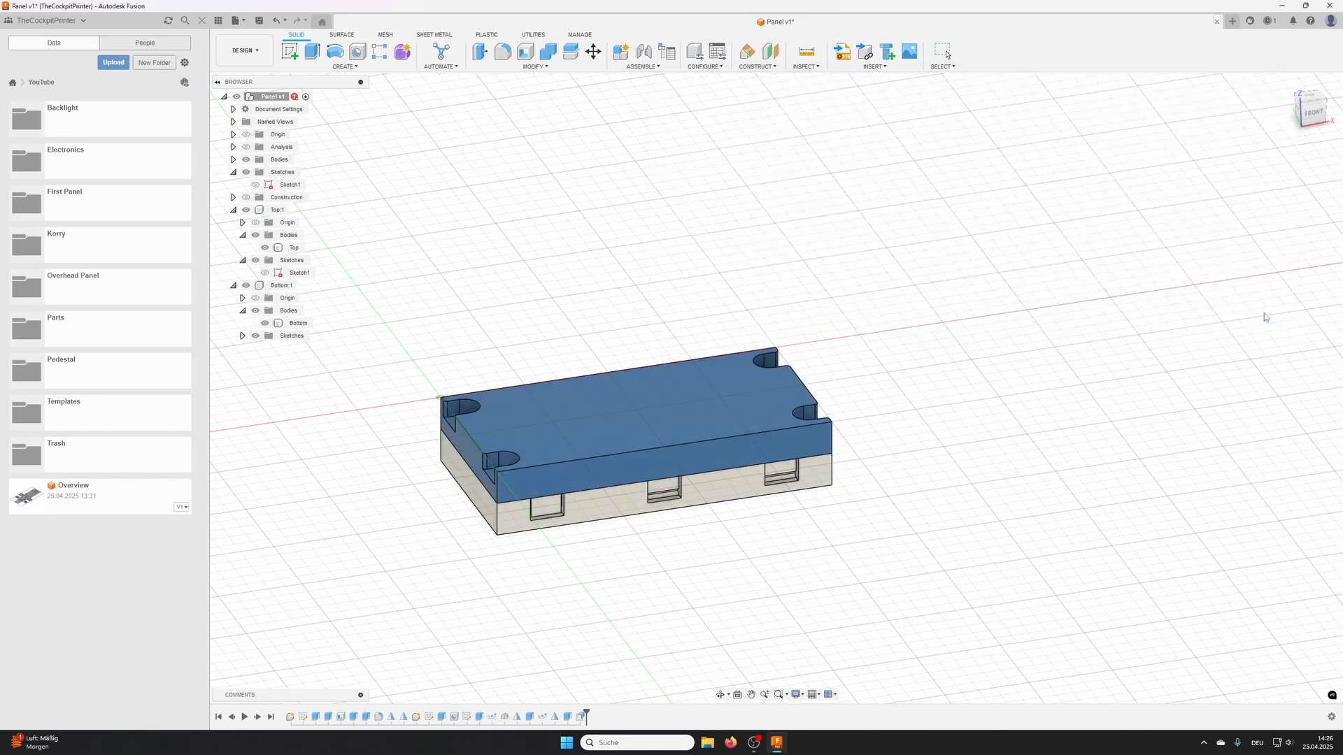
- Link the quantity of the Top component's clip pattern on path to the LockCount parameter
double_click(277, 210)
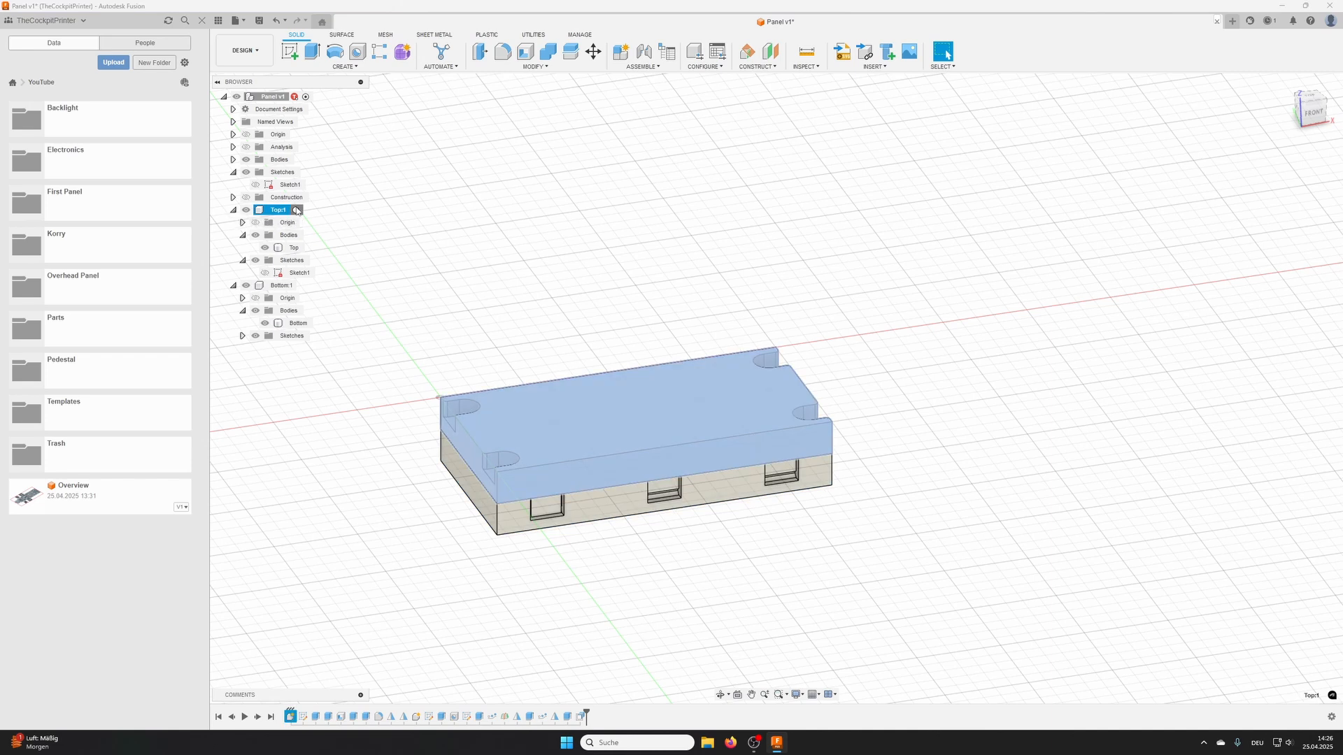
double_click(403, 716)
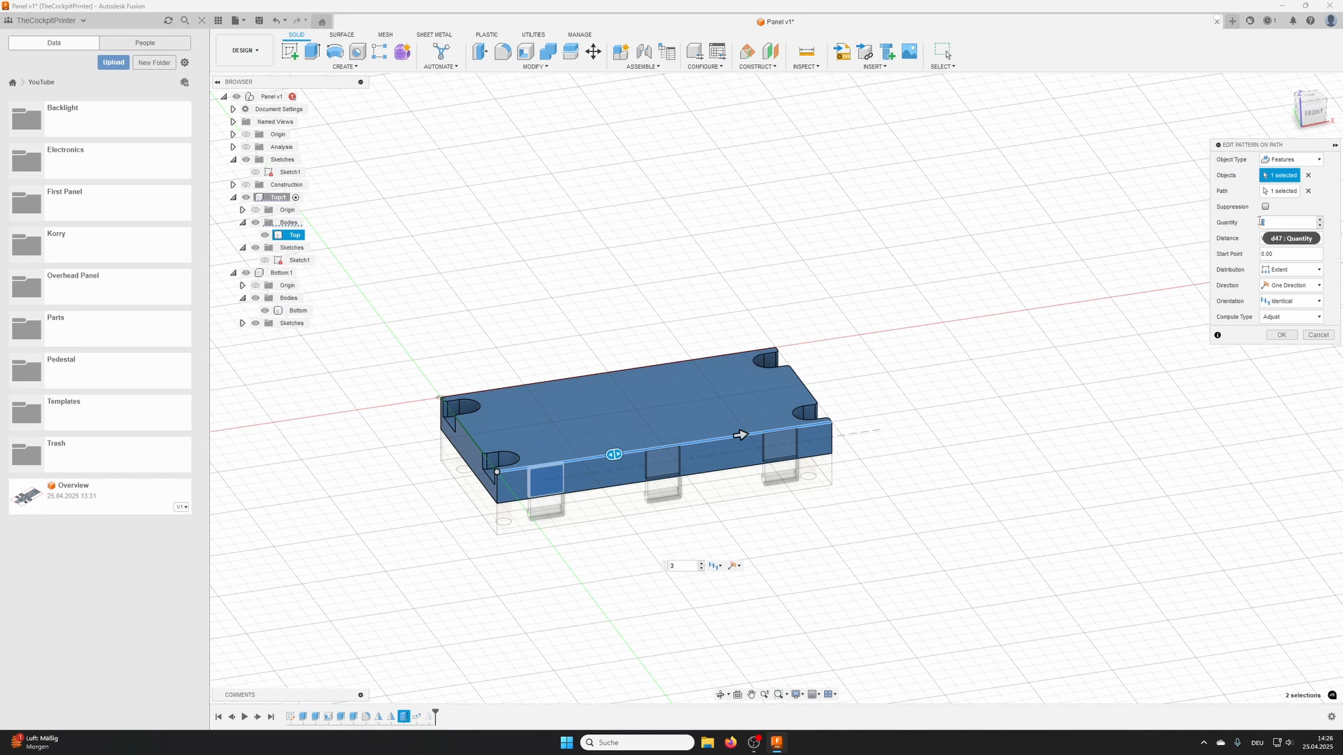
double_click(1259, 220)
text(Lo)
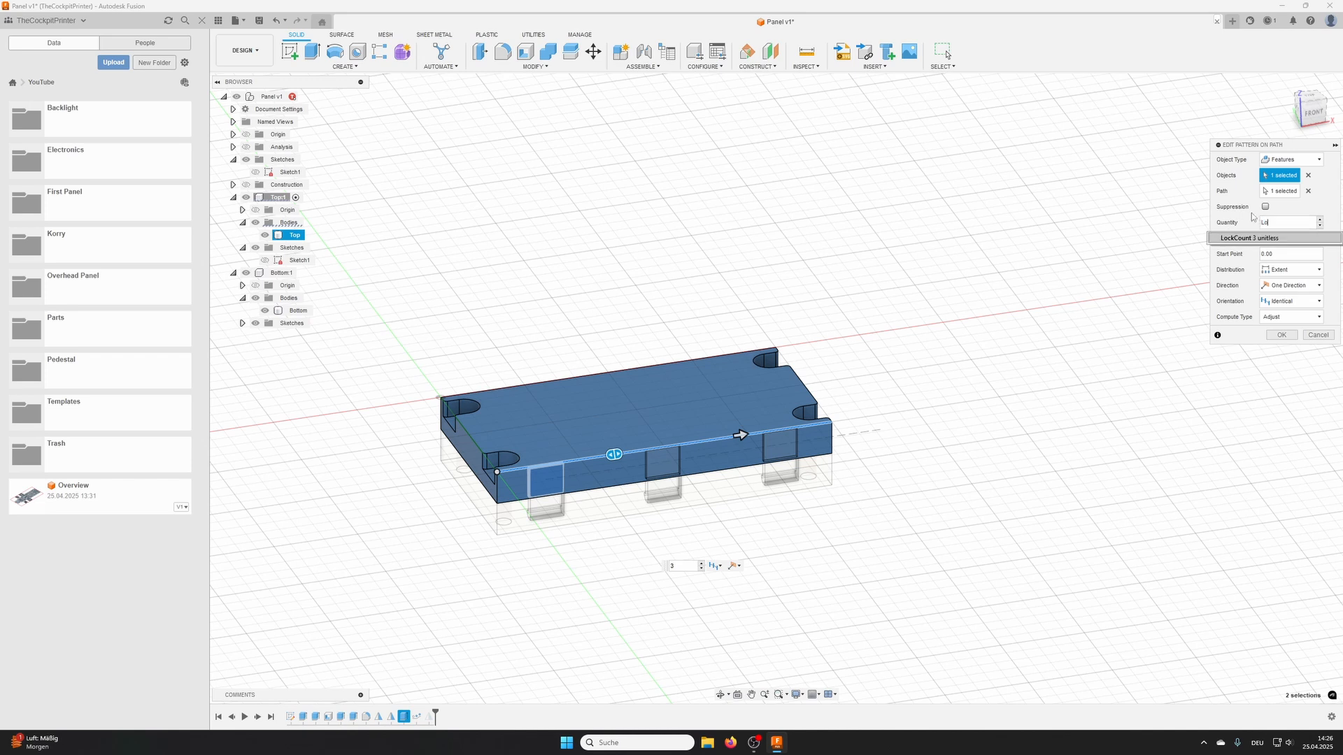
click(1238, 239)
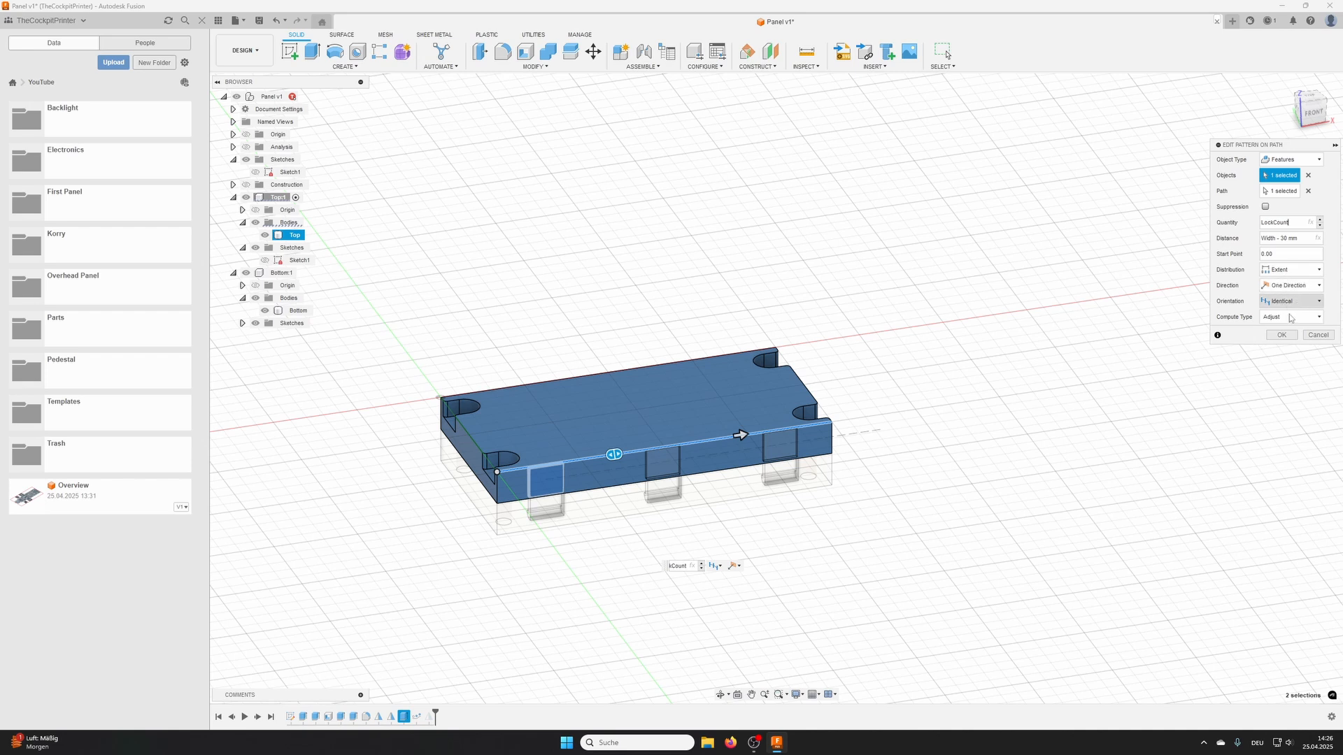
click(1279, 336)
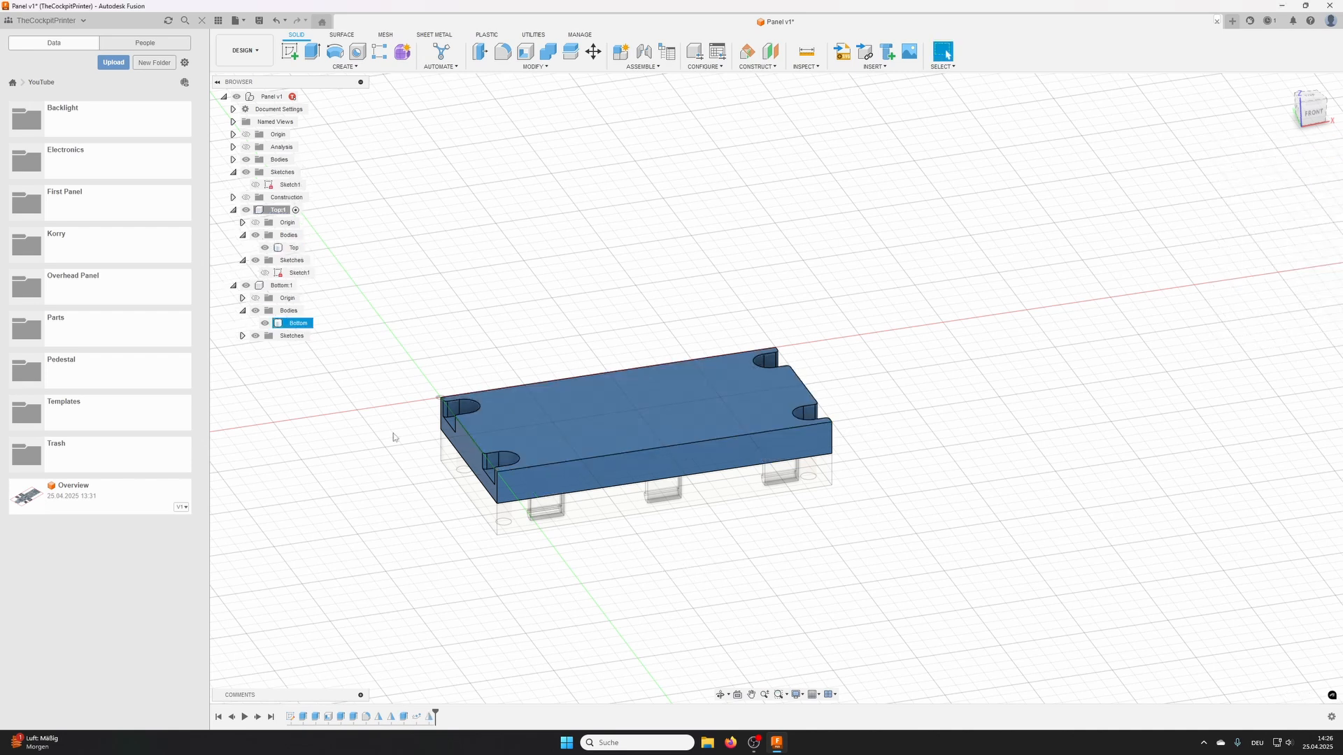
- Activate the Bottom component and link the quantity of its clip cutout pattern on path to the LockCount parameter
double_click(274, 285)
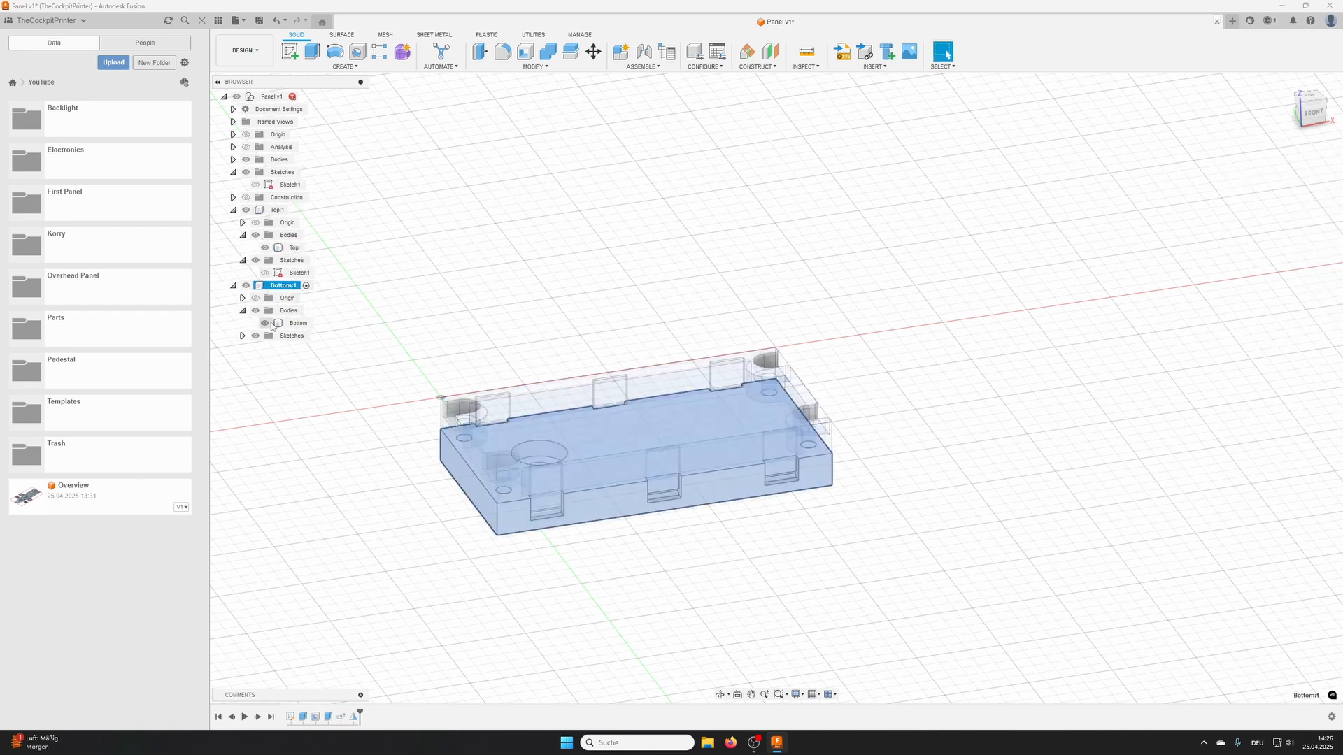
double_click(341, 723)
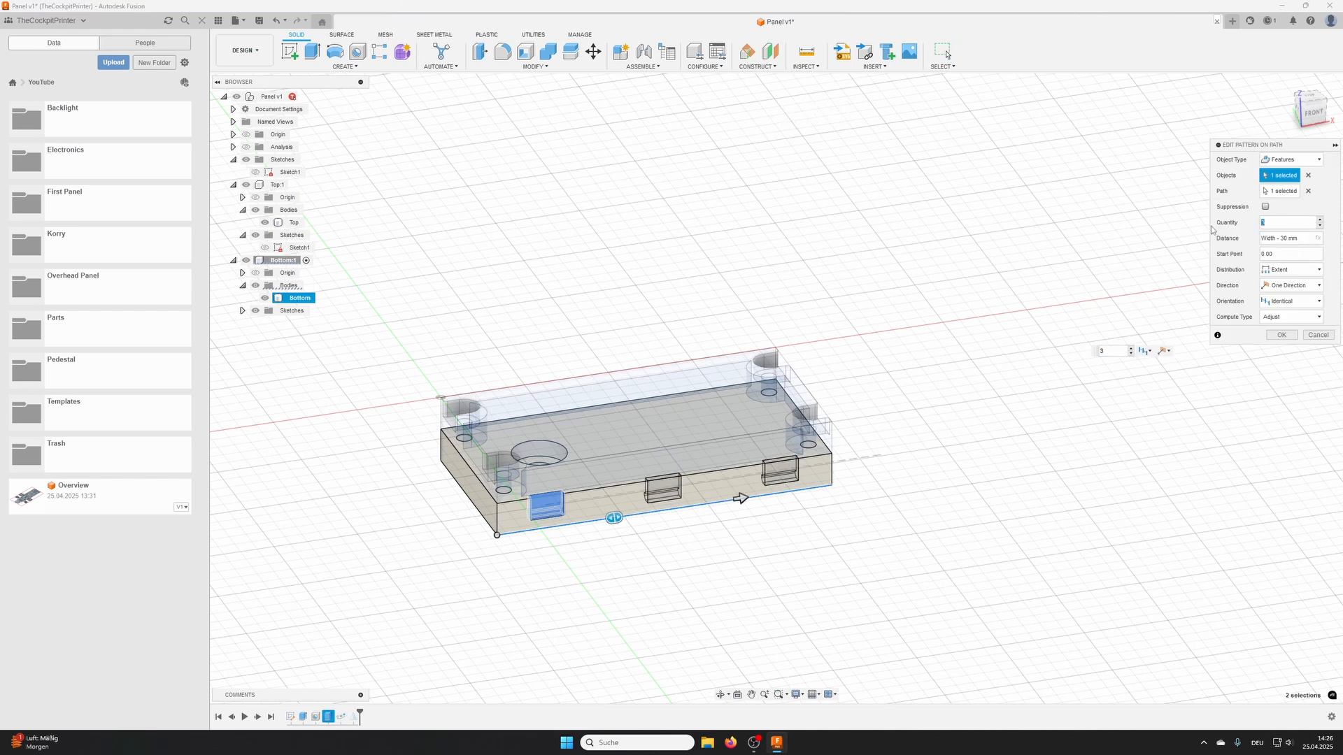
text(Lo)
key(Return)
click(1281, 335)
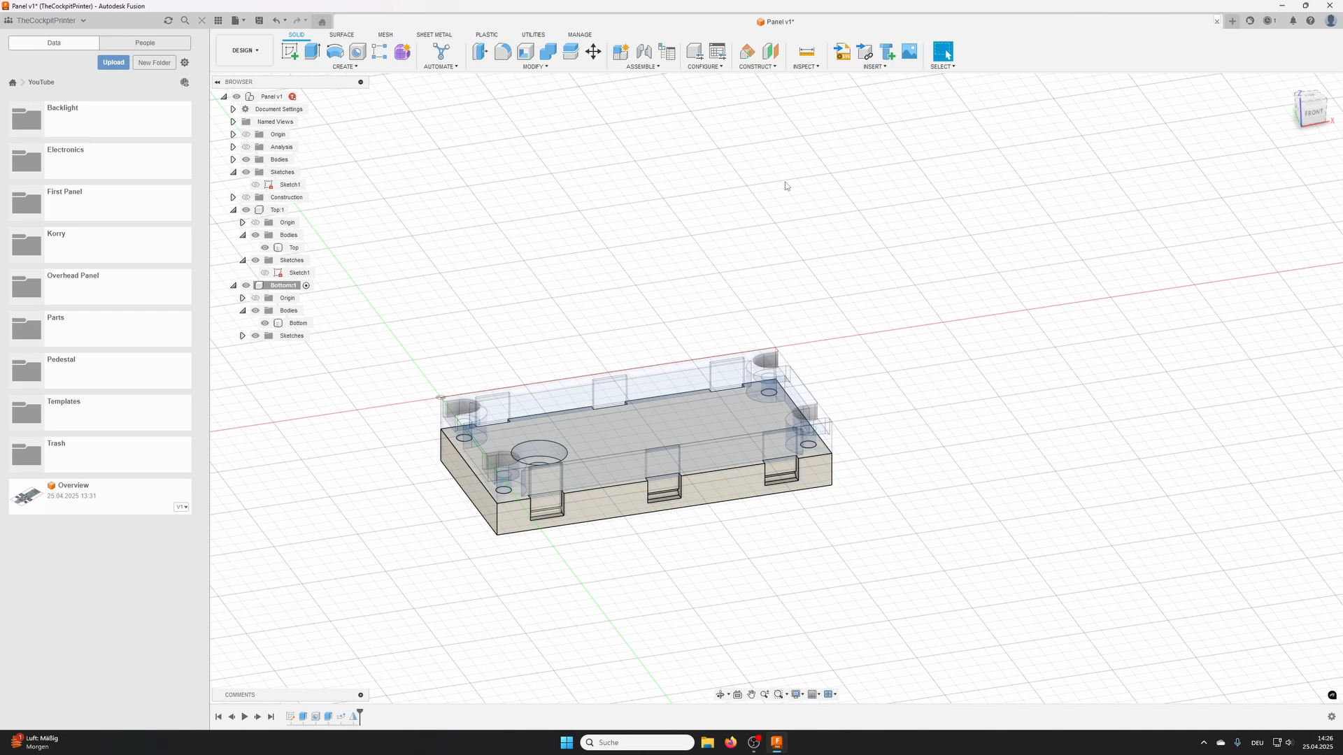
- Open the parameters and set the LockCount user parameter to 5 as a test of both linked patterns
click(526, 68)
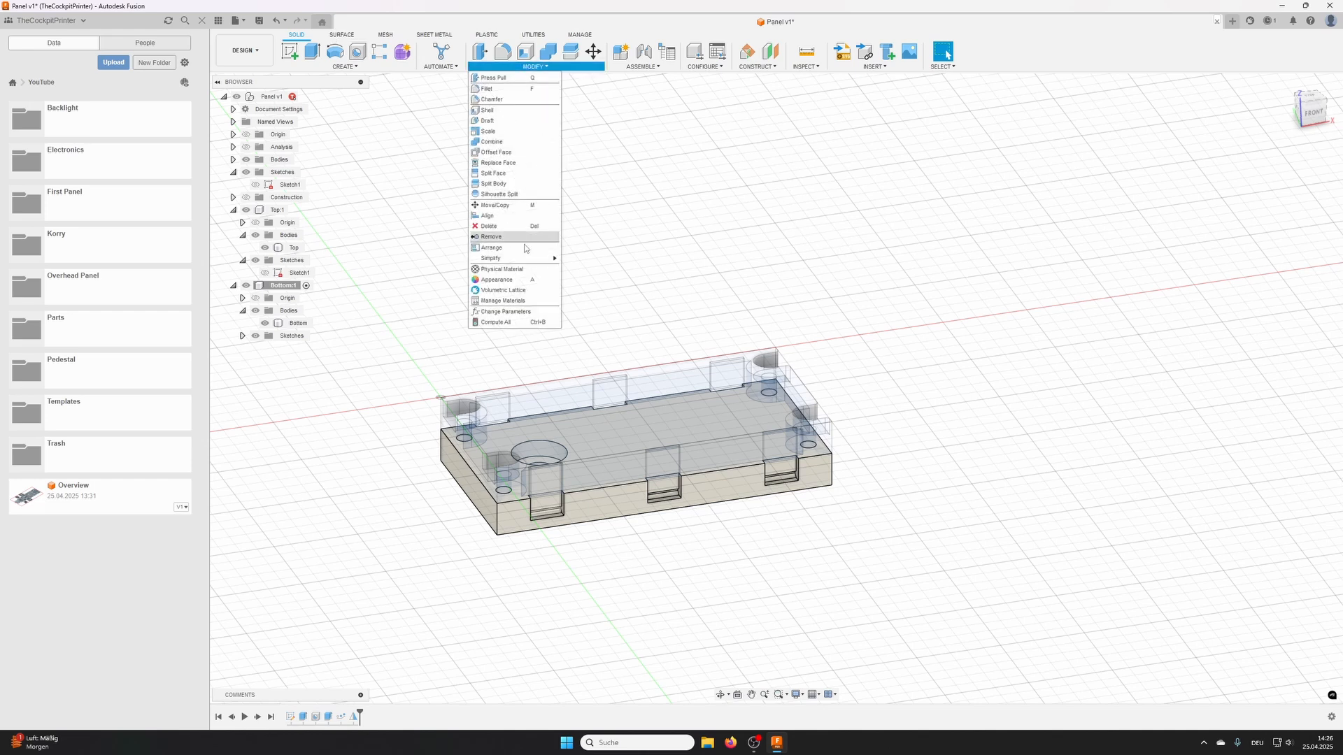
click(503, 313)
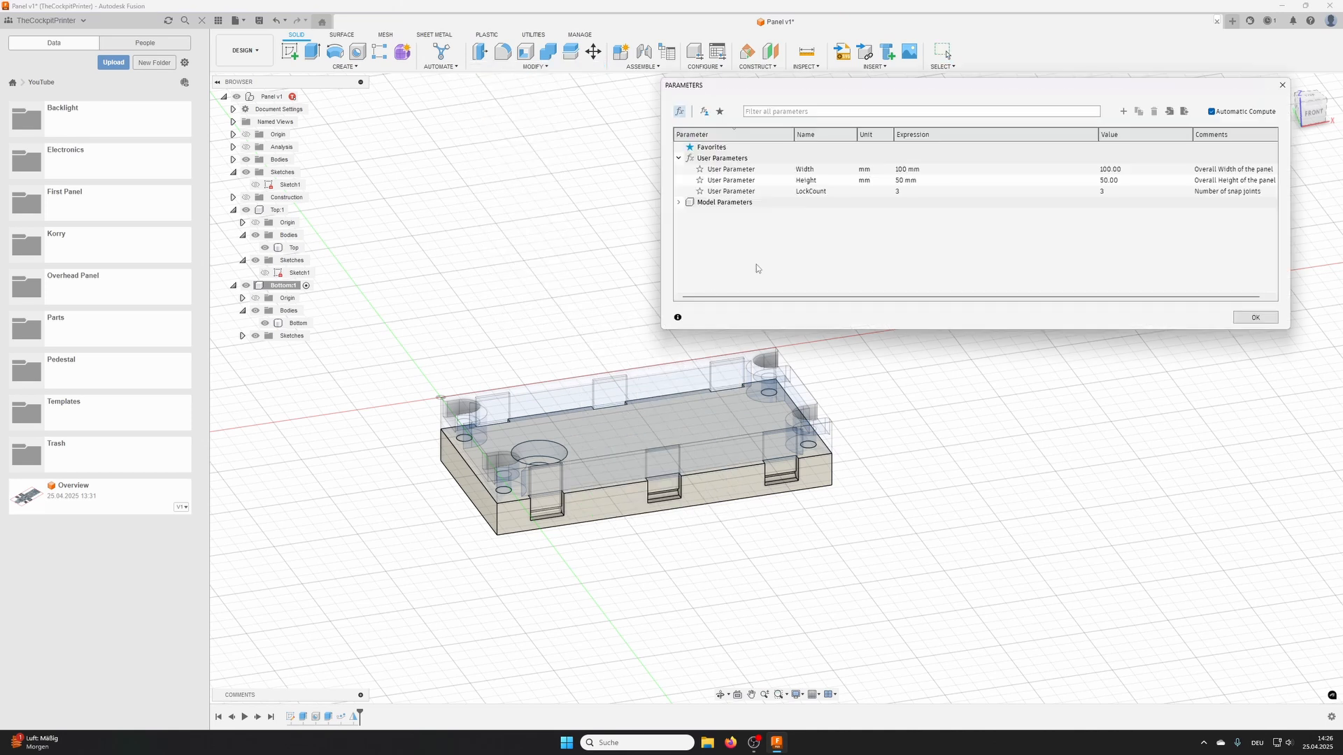
click(822, 193)
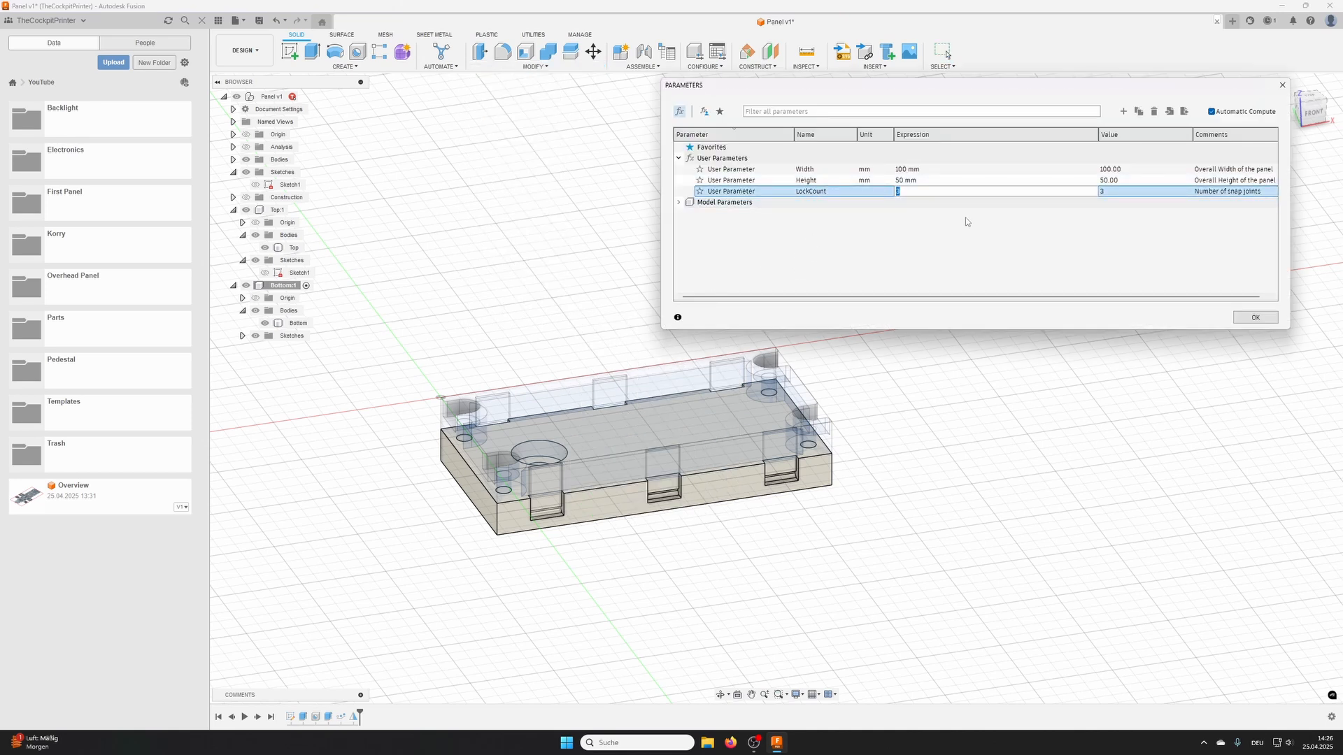
text(5)
key(Return)
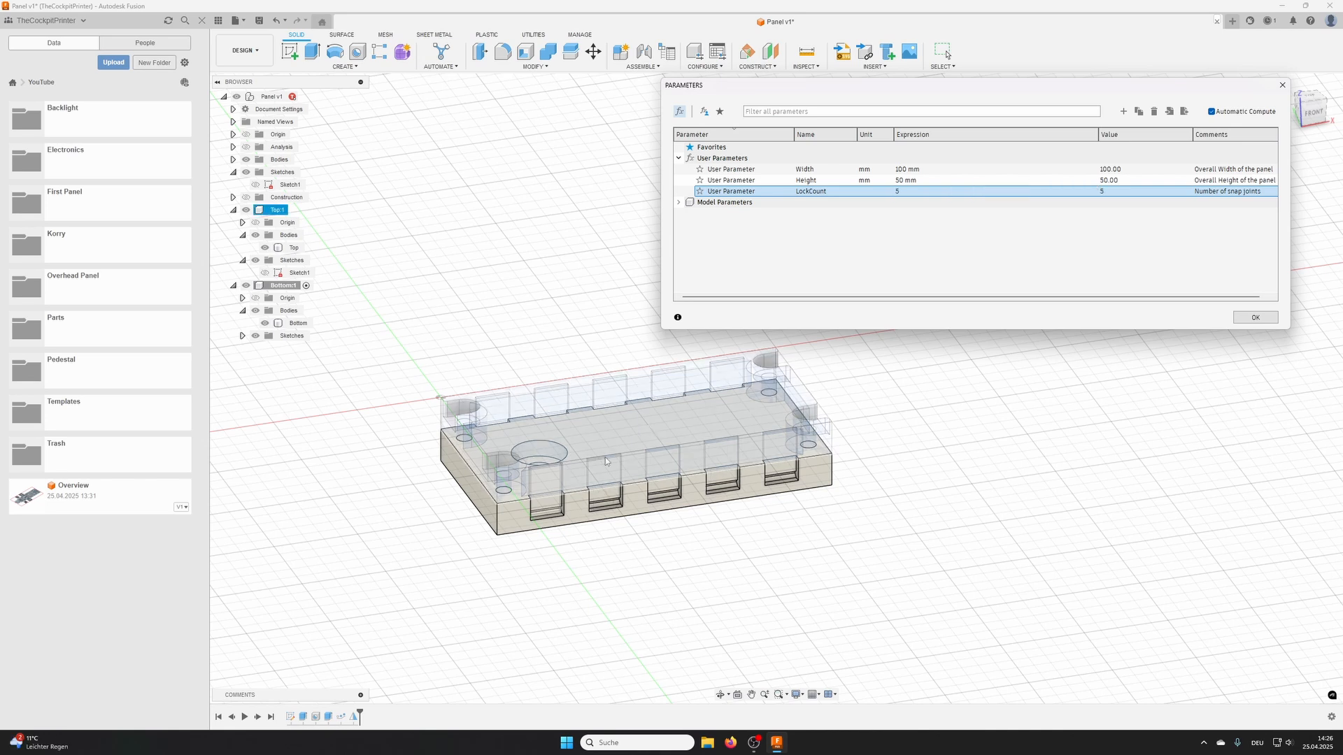
- Set the LockCount user parameter to 2 and the Width user parameter to 250 mm as a test
click(911, 192)
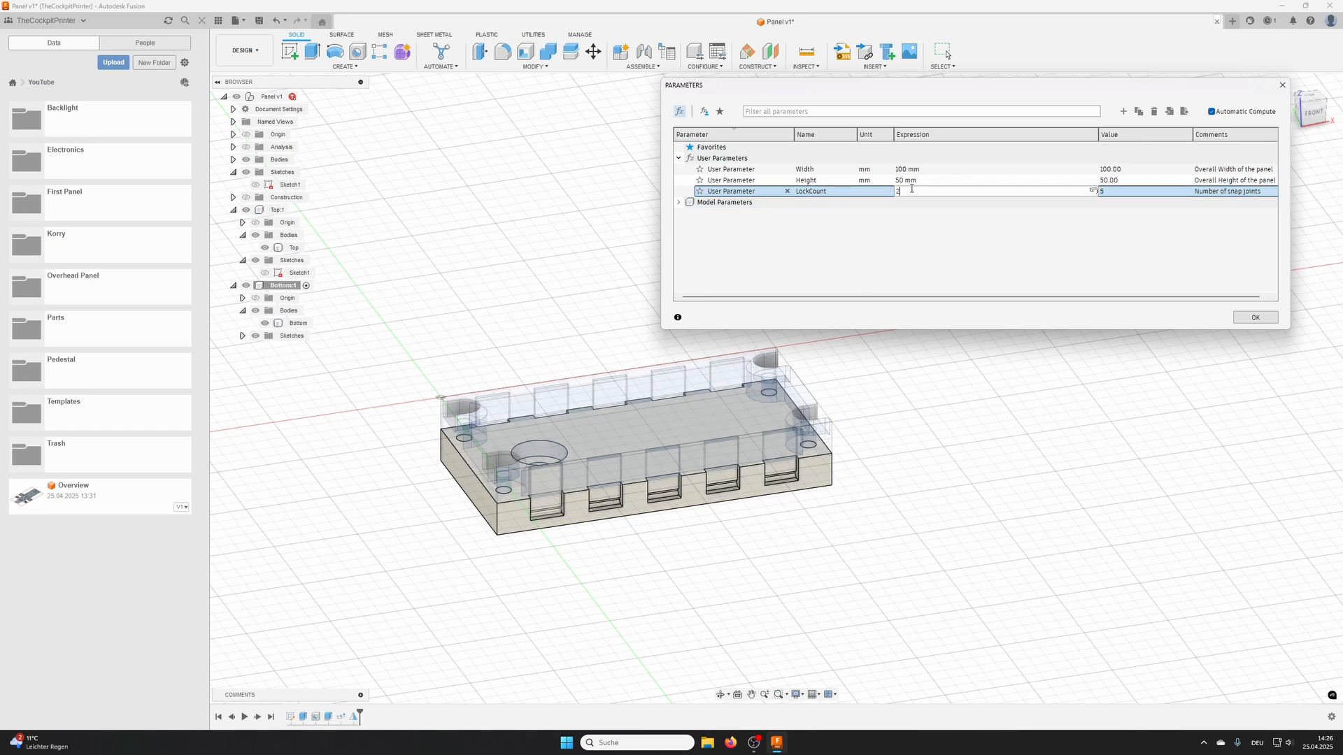
text(2)
key(Return)
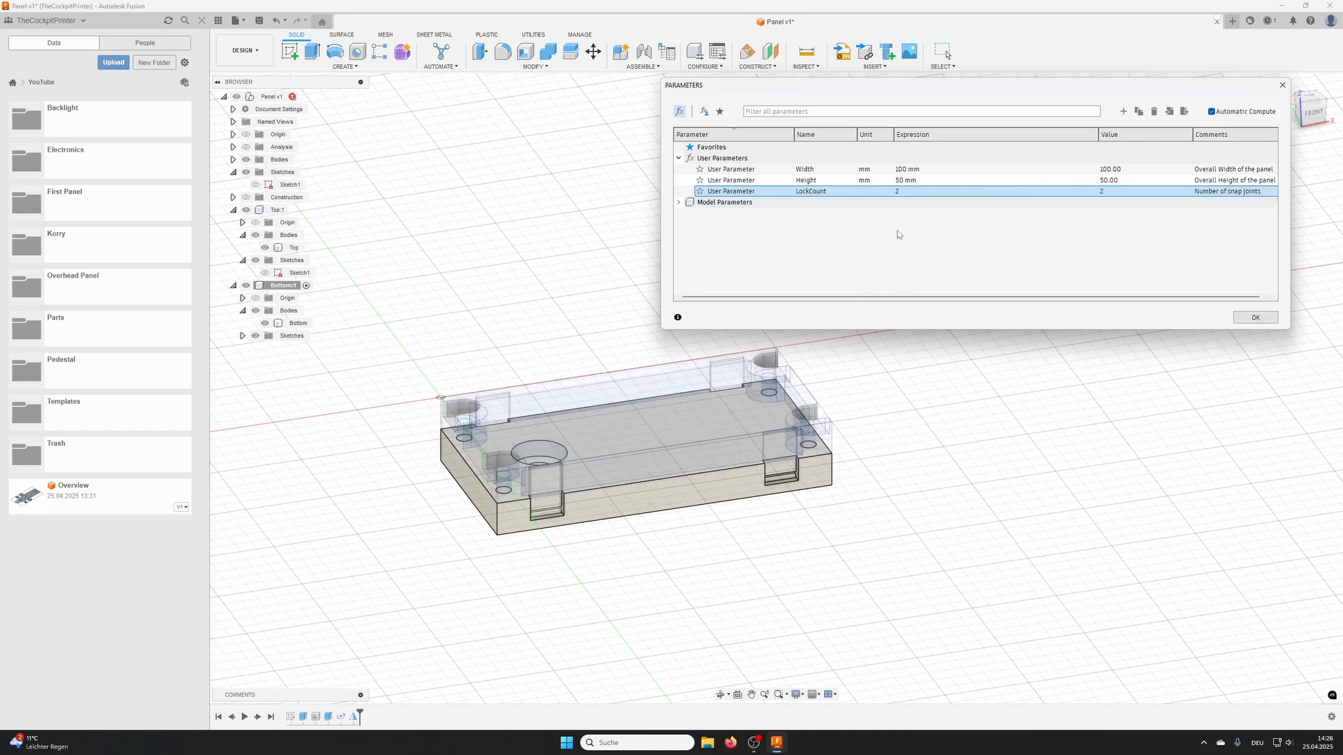
click(909, 170)
text(250)
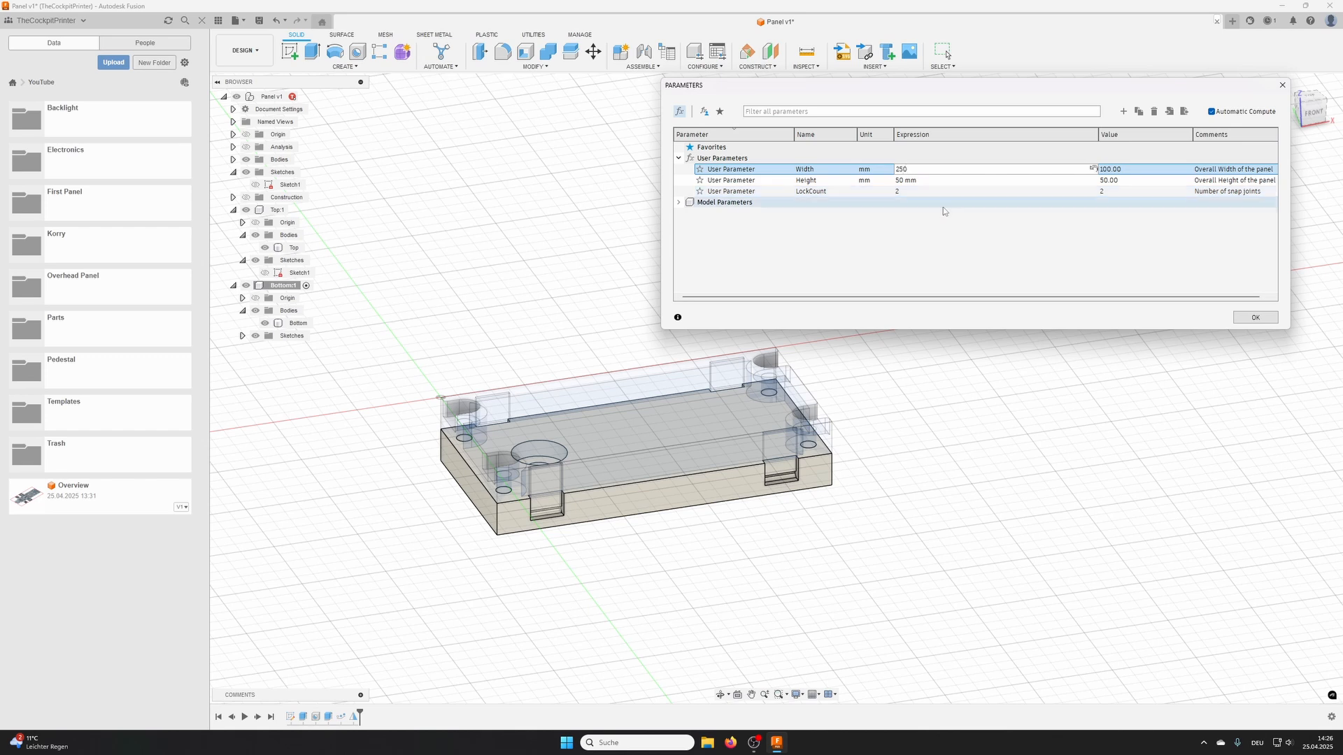
key(Return)
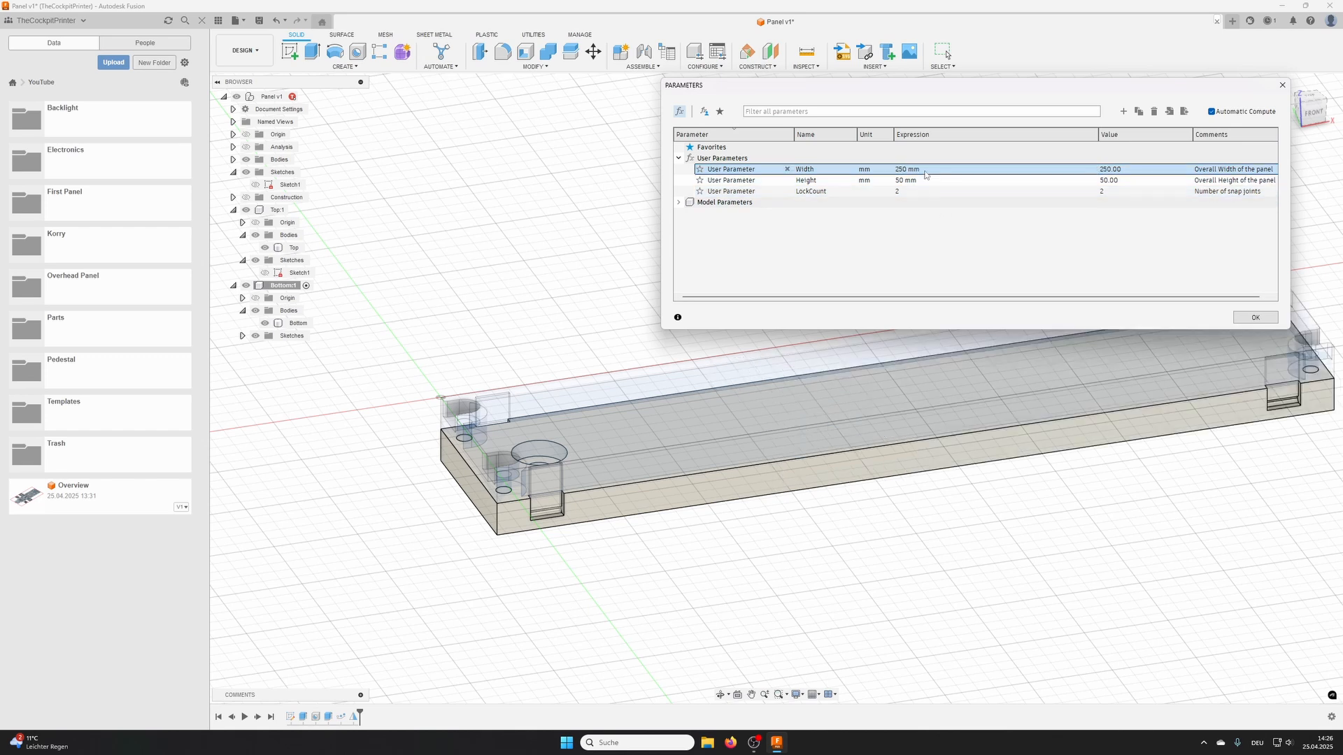
- Set the Width user parameter to 350 mm as a test and view the whole panel
click(921, 168)
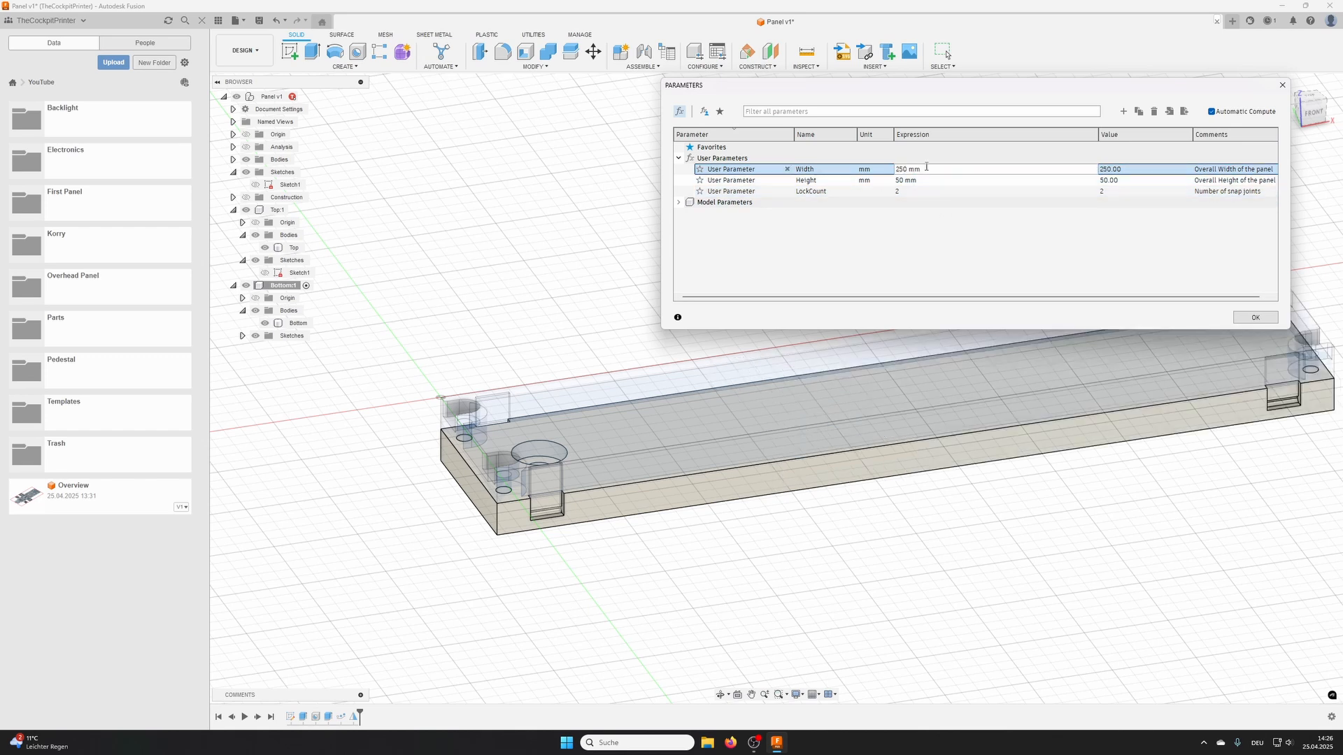
drag(922, 169, 884, 170)
text(350)
key(Tab)
key(Tab)
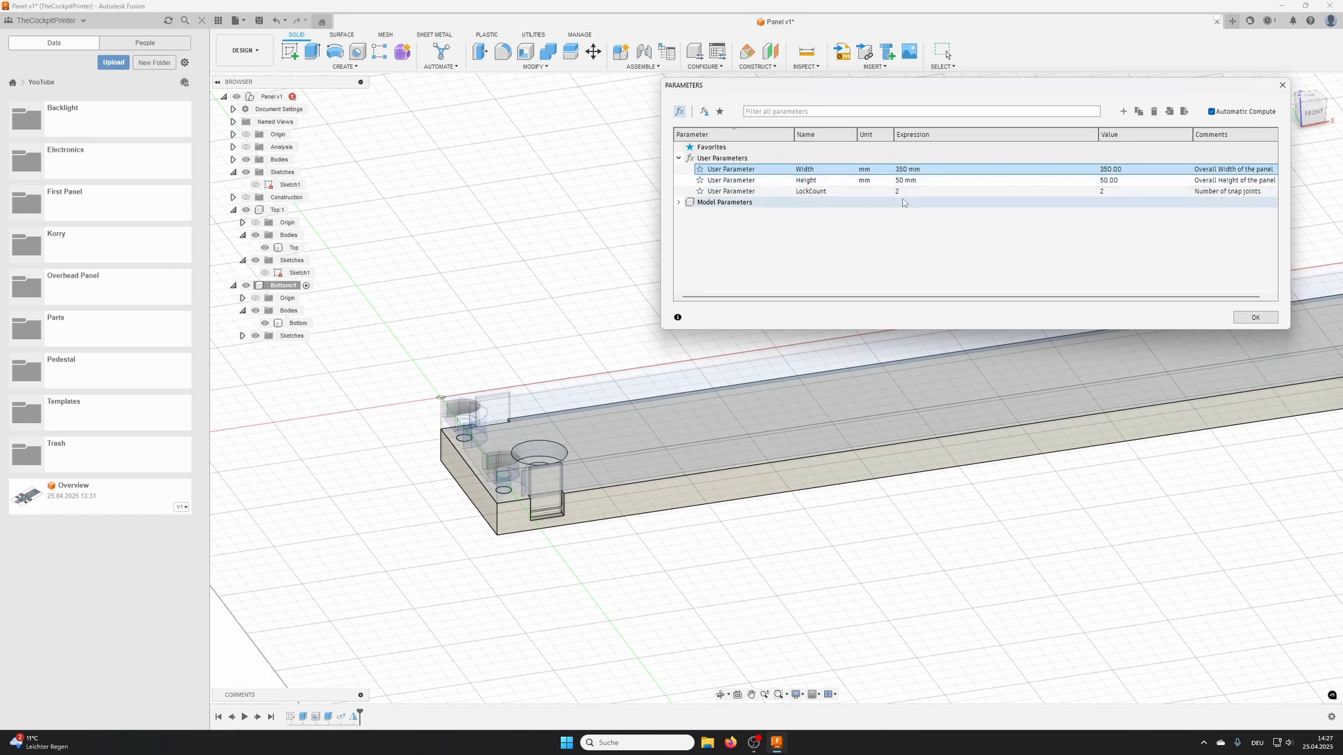
scroll(972, 392, down, 5)
middle_drag(1014, 423, 850, 488)
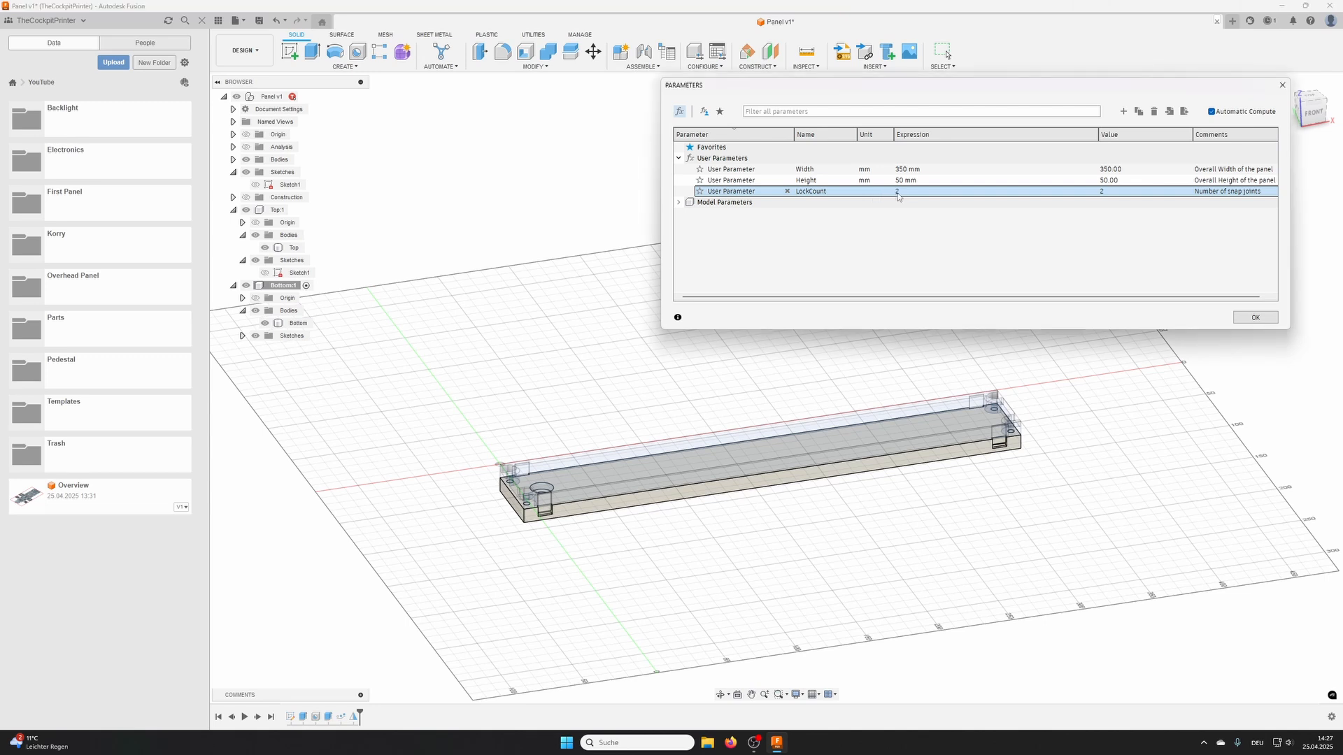
- Set the LockCount user parameter to 8
double_click(904, 193)
text(8)
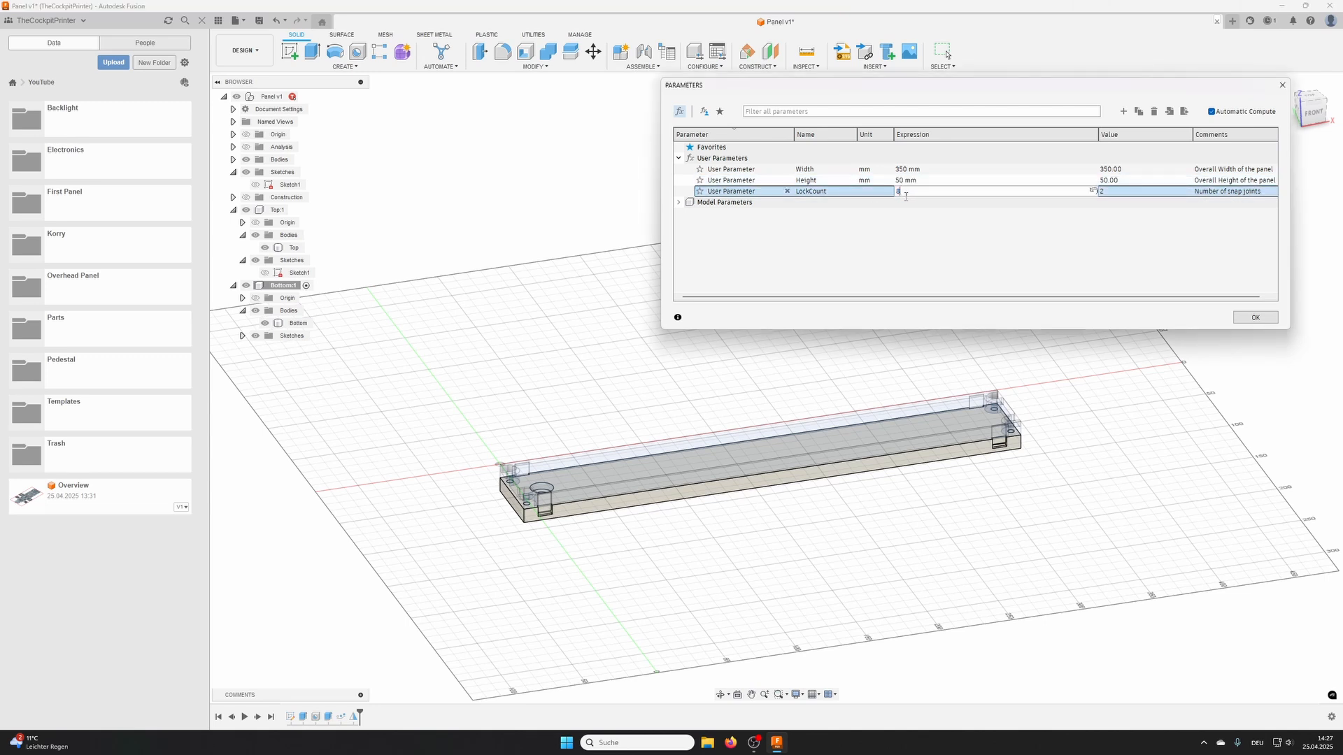
key(Return)
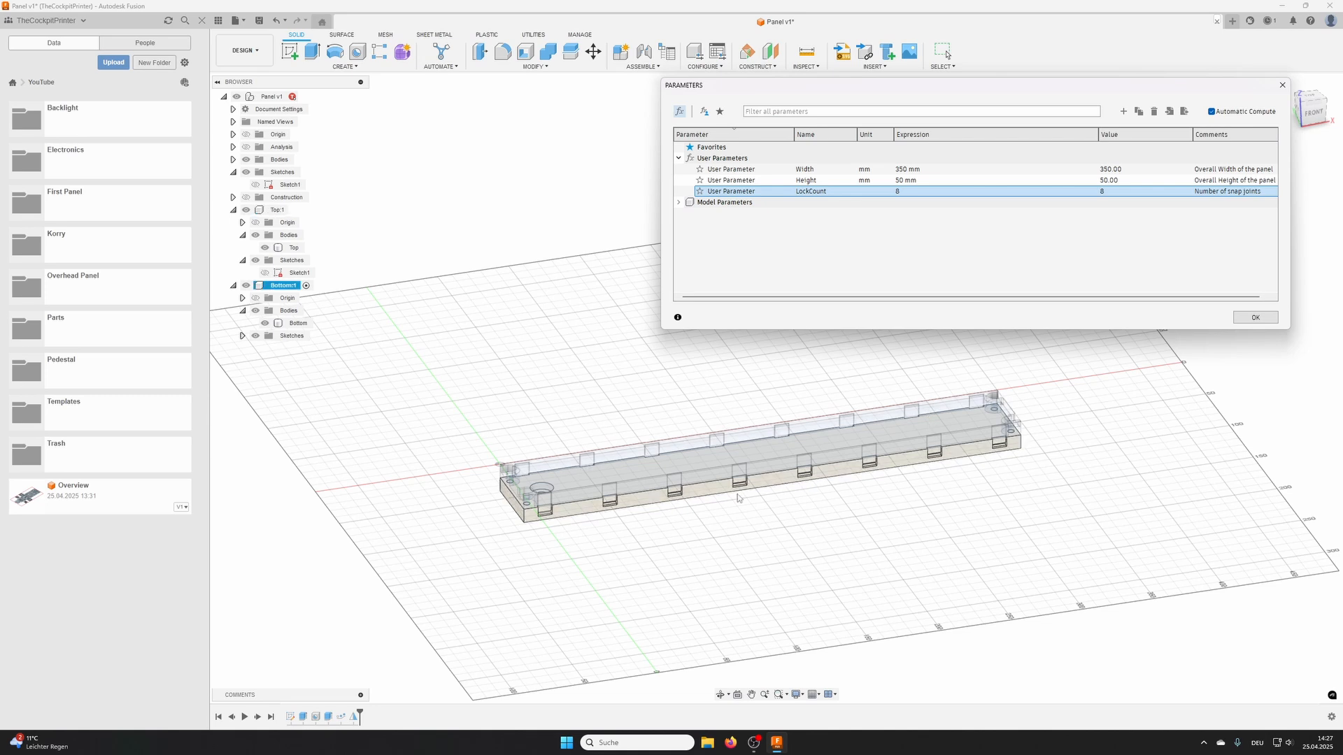
- Set the Height user parameter to 150 mm as a test and inspect the enlarged panel's clips from several sides
double_click(907, 181)
text(1)
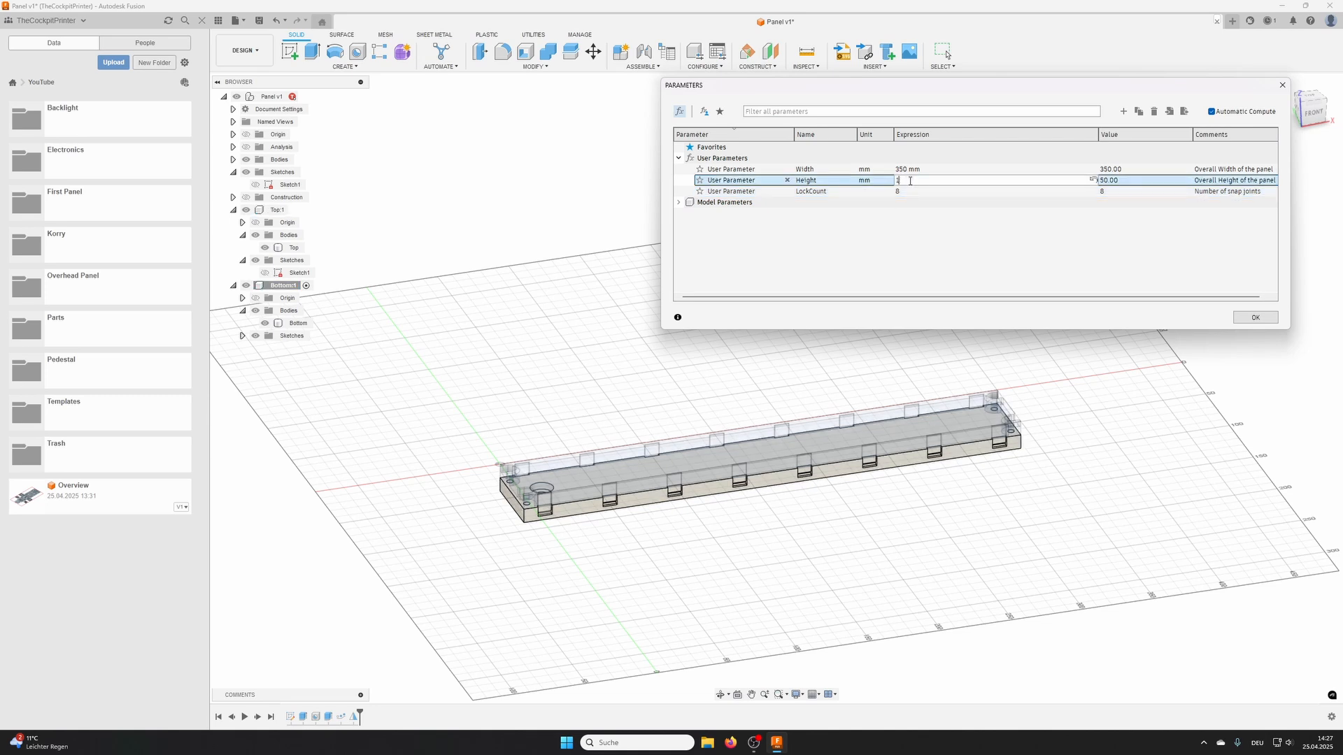
text(50)
key(Return)
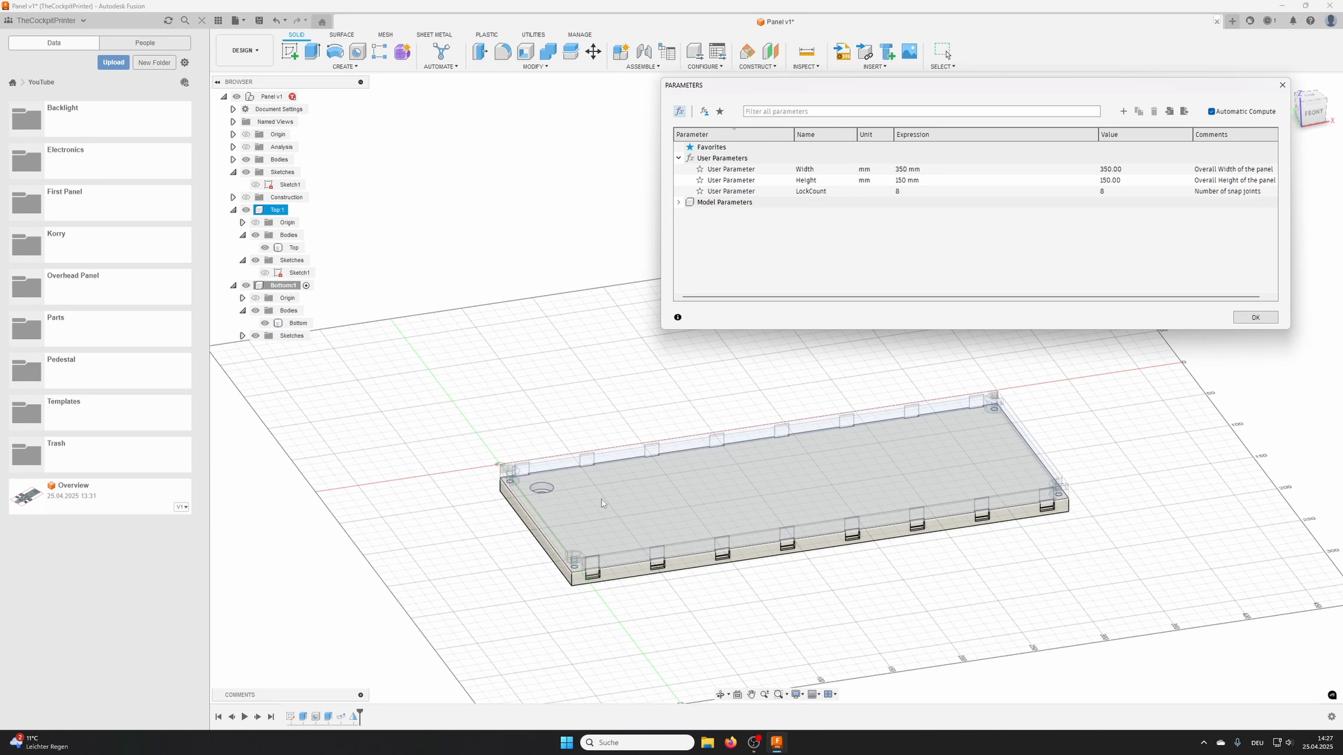
shift+middle_drag(604, 503, 700, 488)
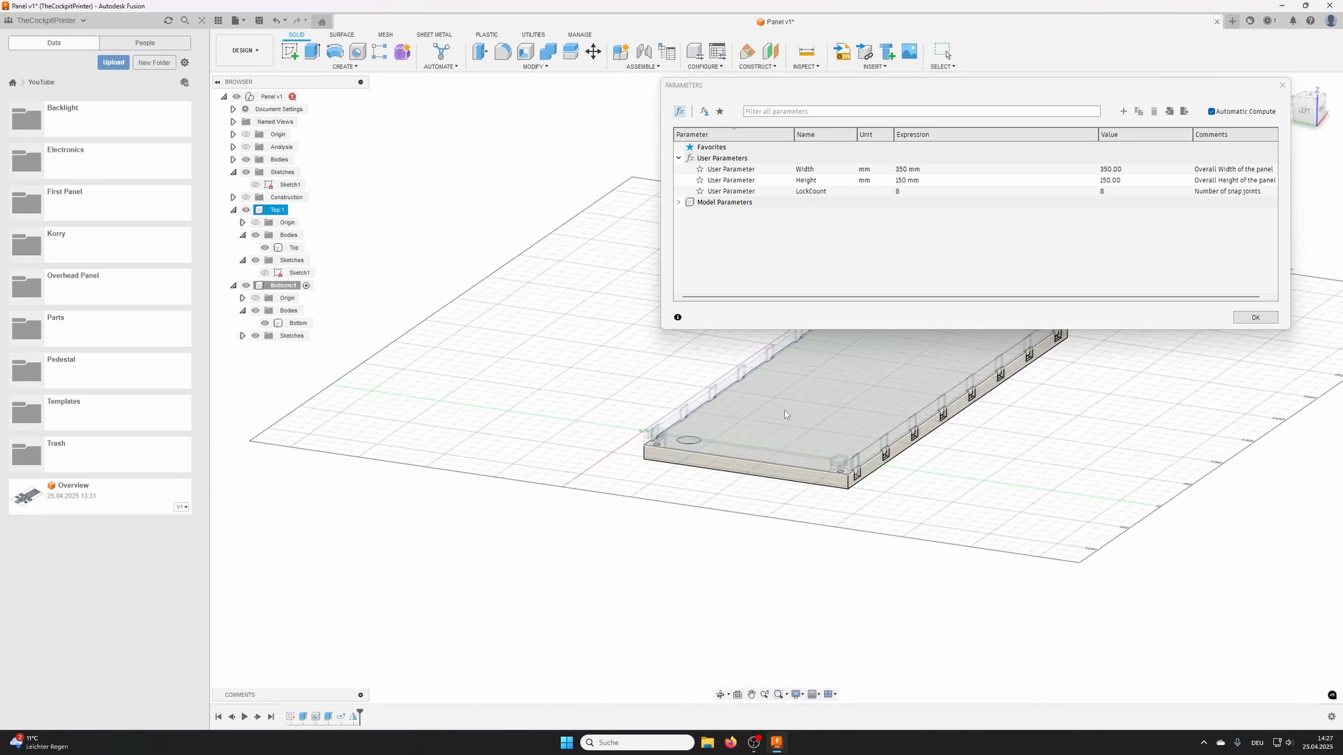
scroll(787, 412, up, 5)
scroll(900, 468, down, 4)
shift+middle_drag(930, 467, 770, 483)
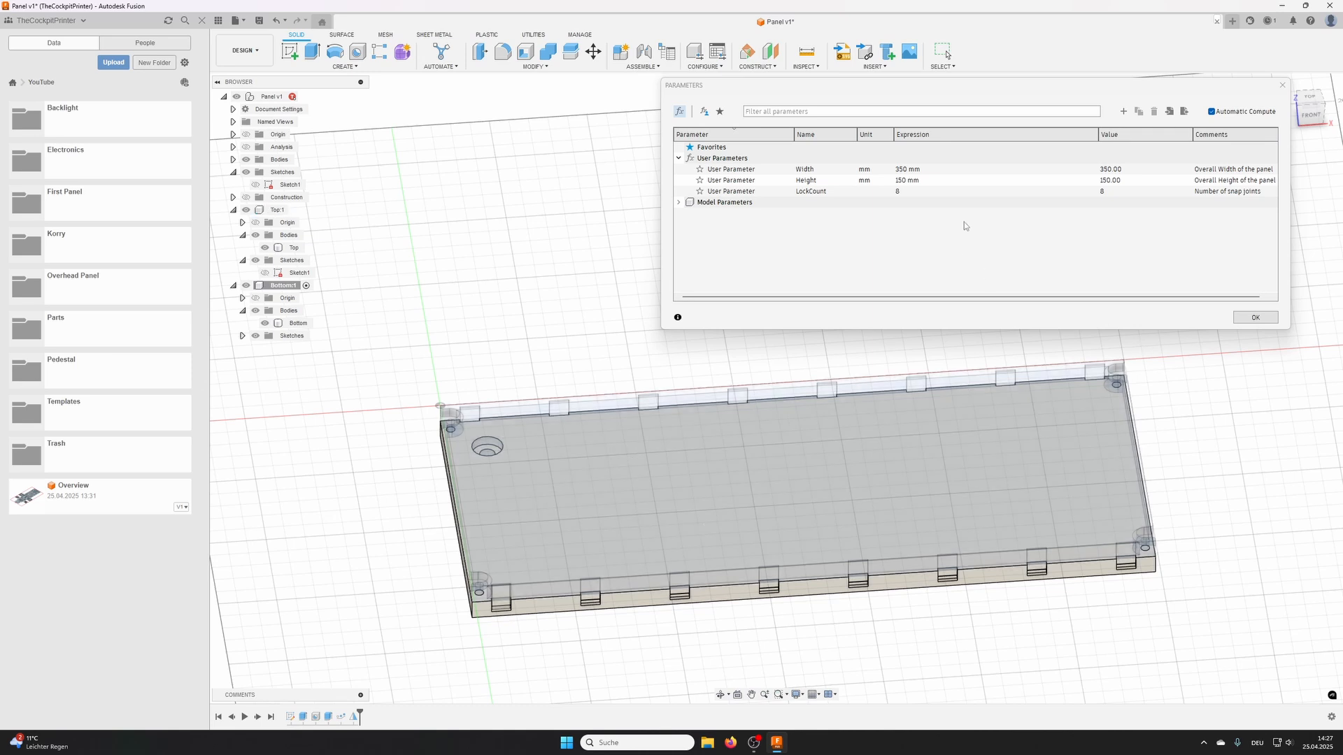
- Set the Width user parameter to 150 mm and Height to 80 mm, inspect the panel and close the parameters
click(907, 169)
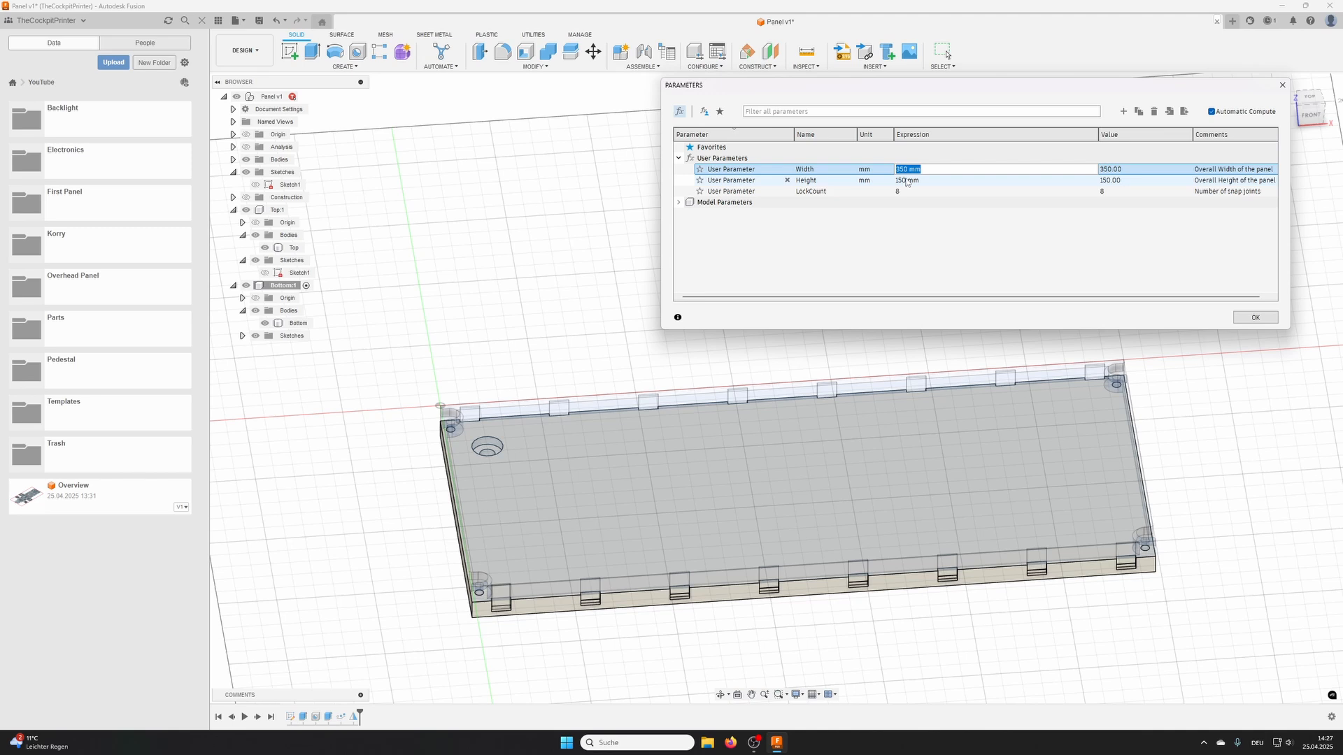
text(150)
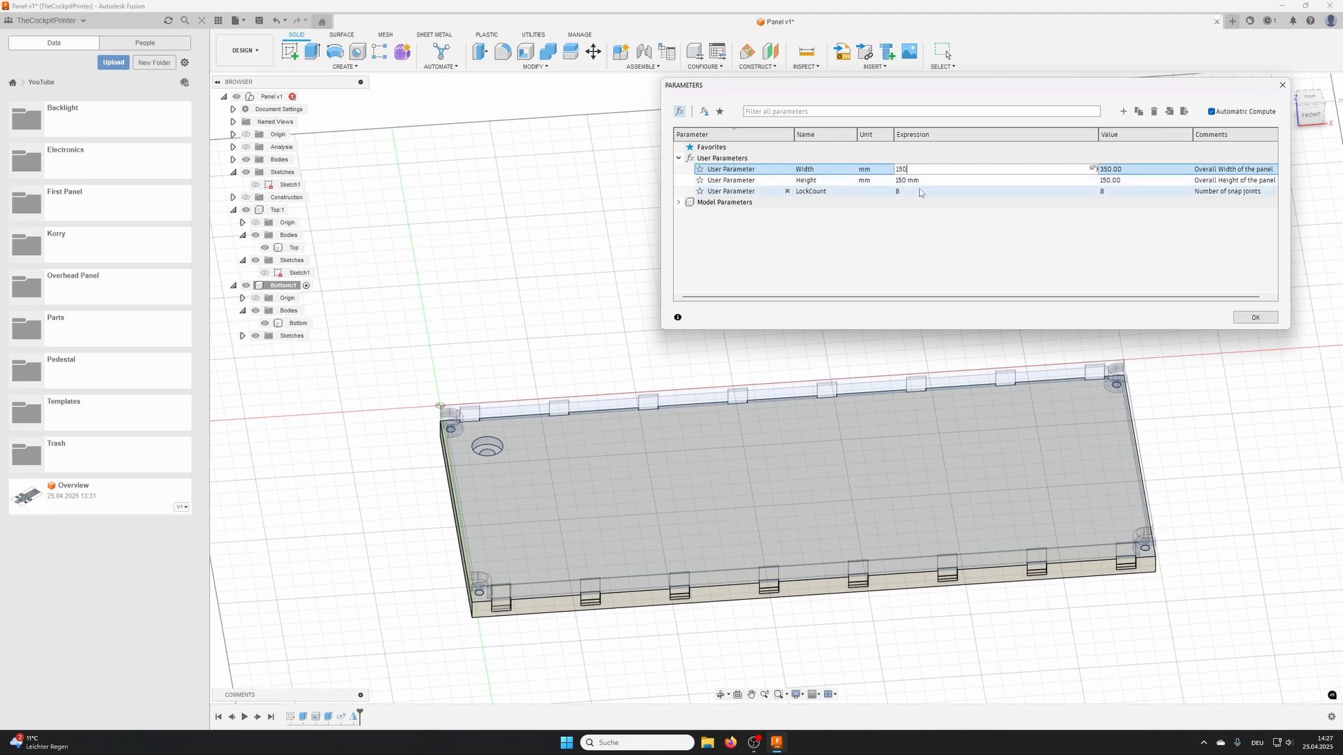
click(923, 180)
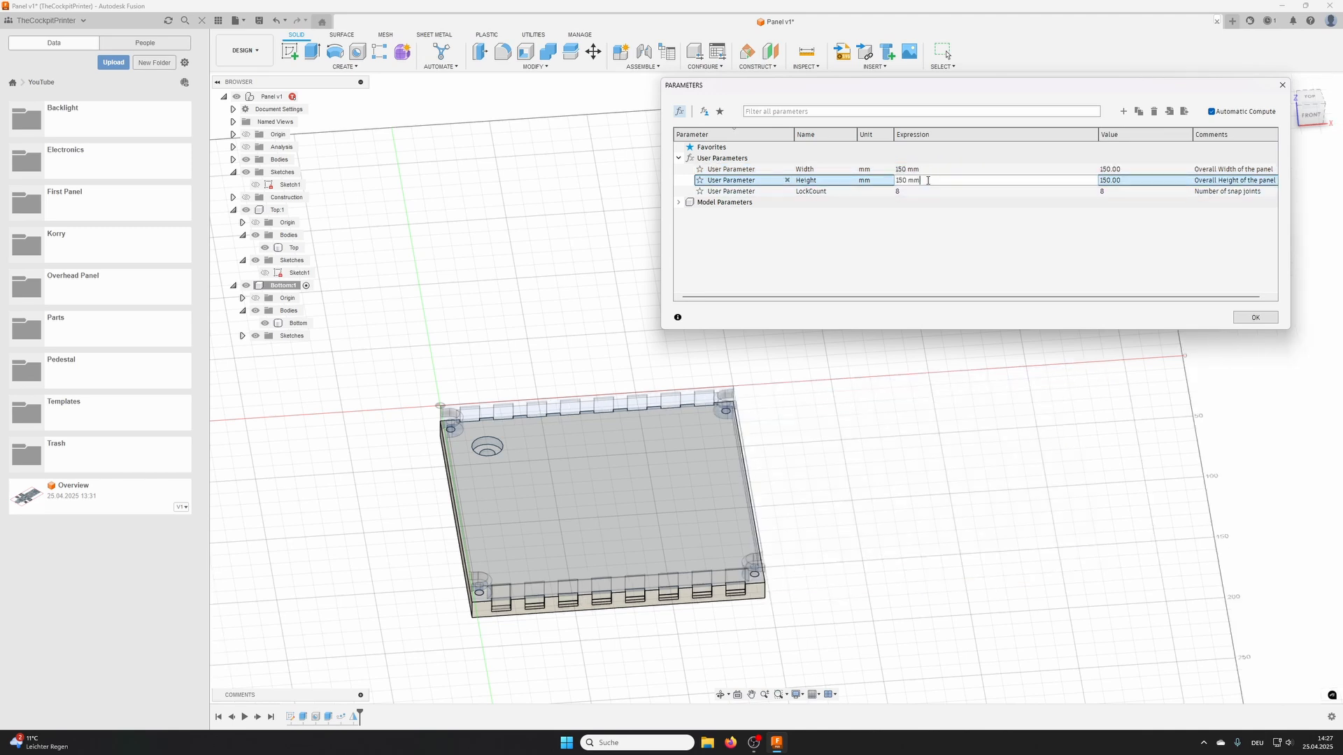
text(80)
key(Return)
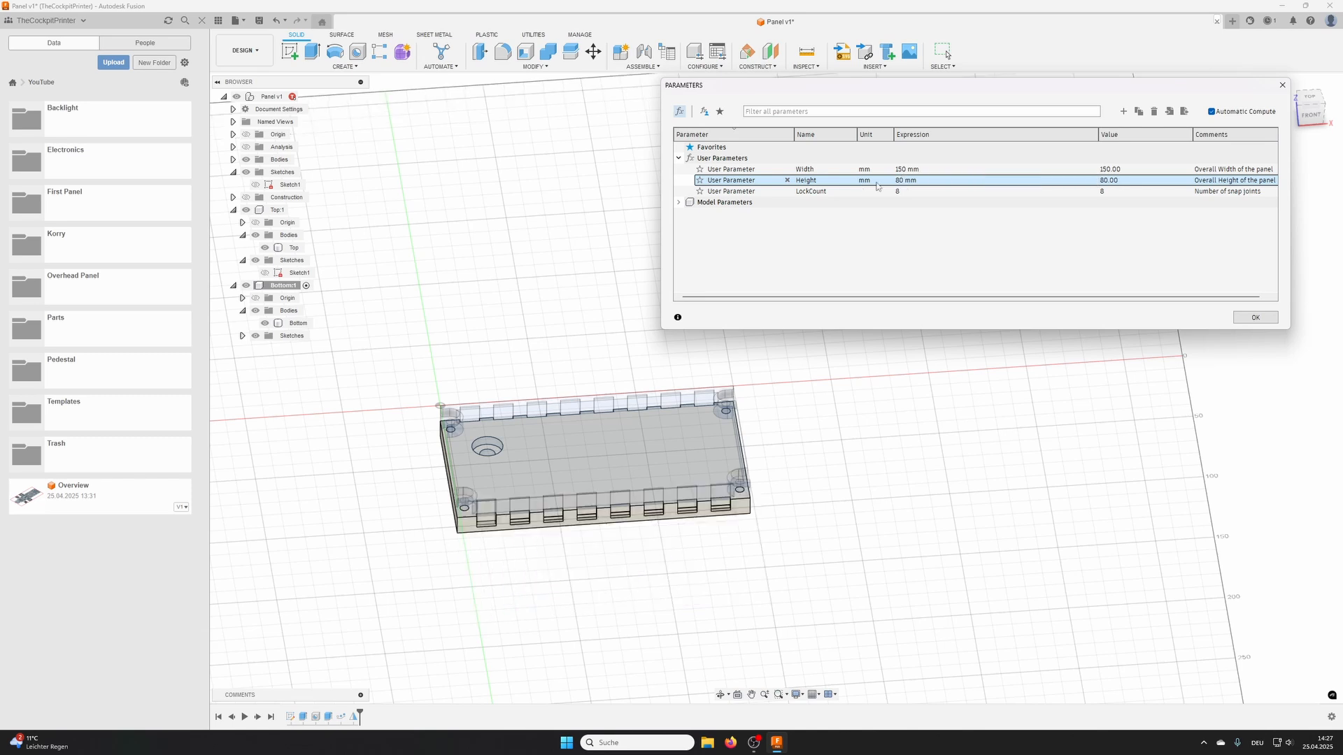
mouse_move(616, 463)
middle_down()
mouse_move(603, 439)
mouse_move(605, 461)
middle_up()
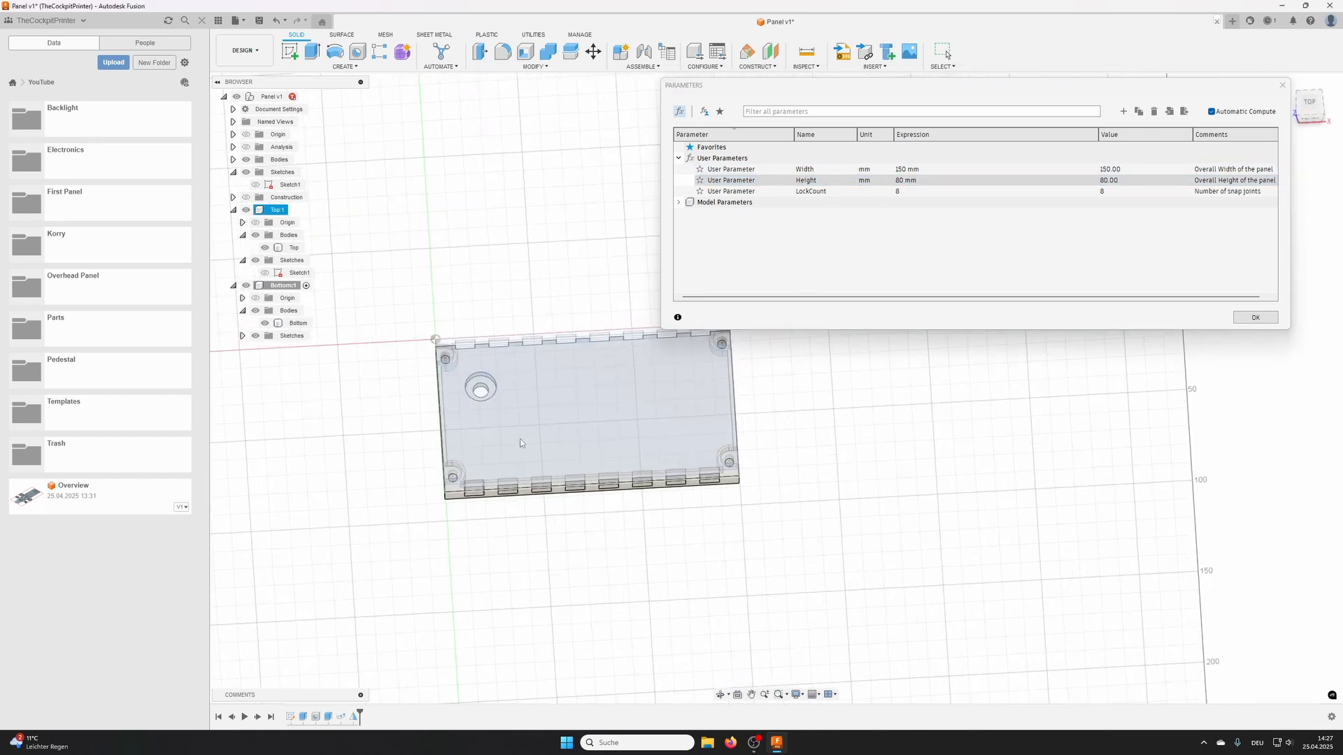
shift+middle_drag(523, 443, 777, 402)
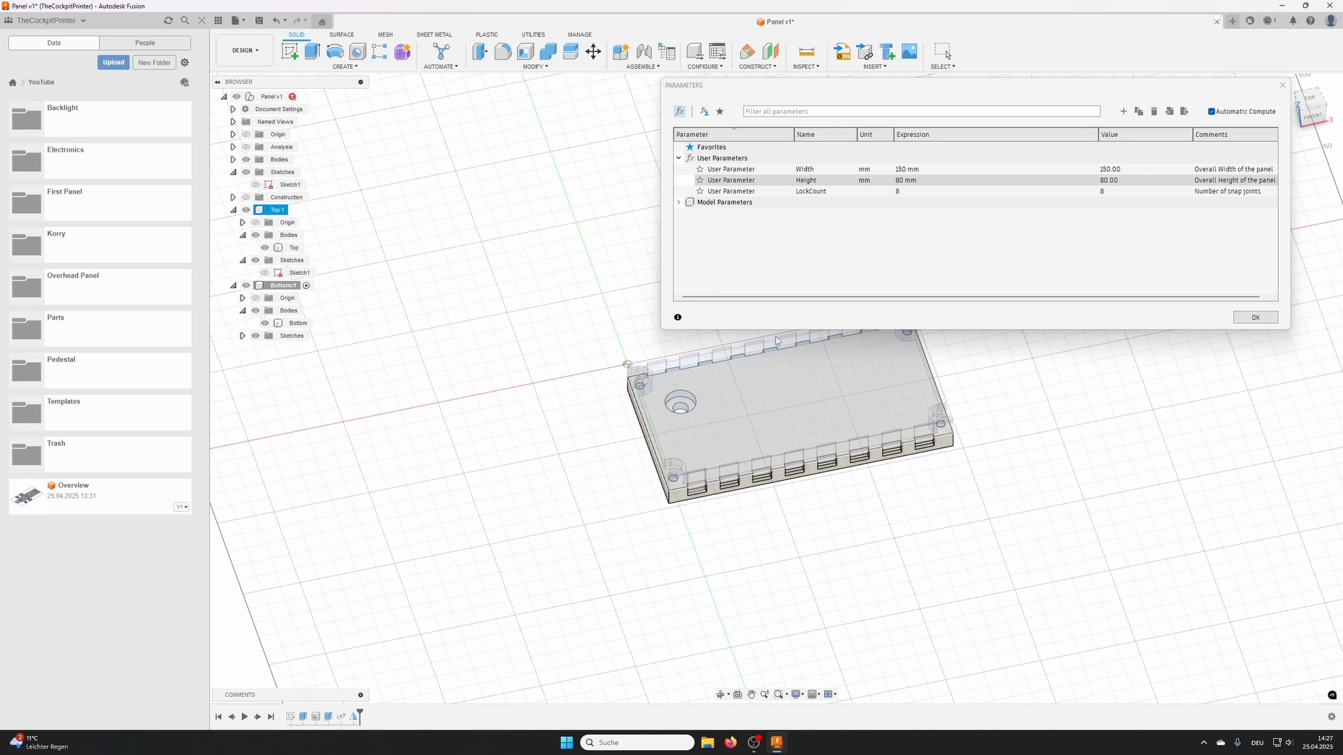
click(1256, 317)
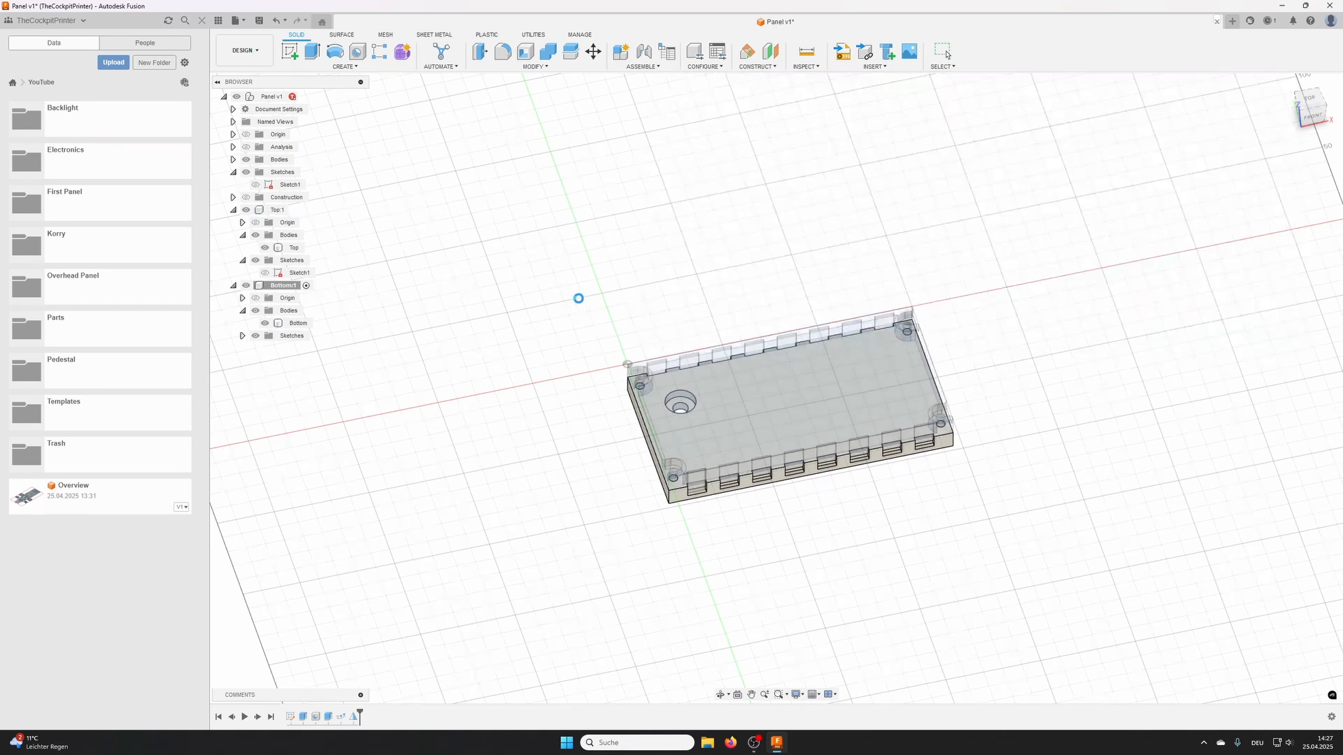
- Activate the root Panel component and save a new version of the design with the default version description
click(305, 97)
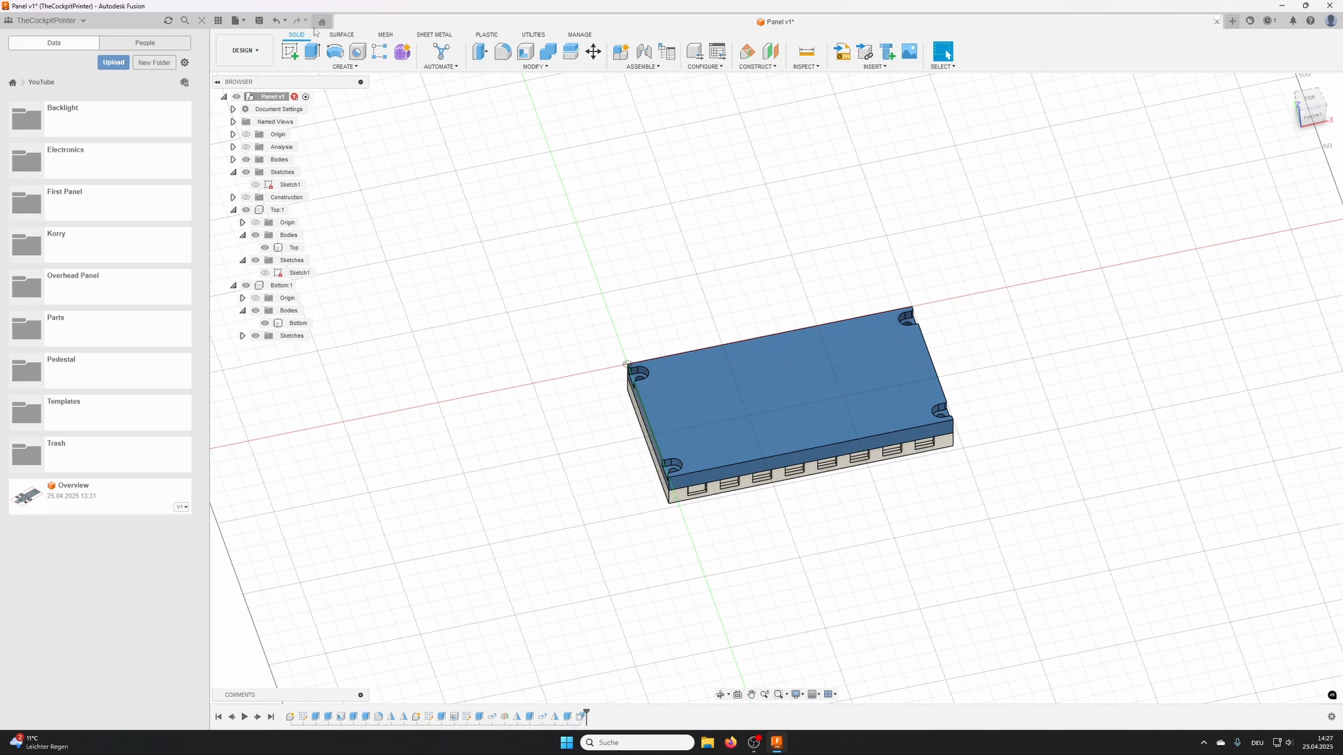
click(259, 20)
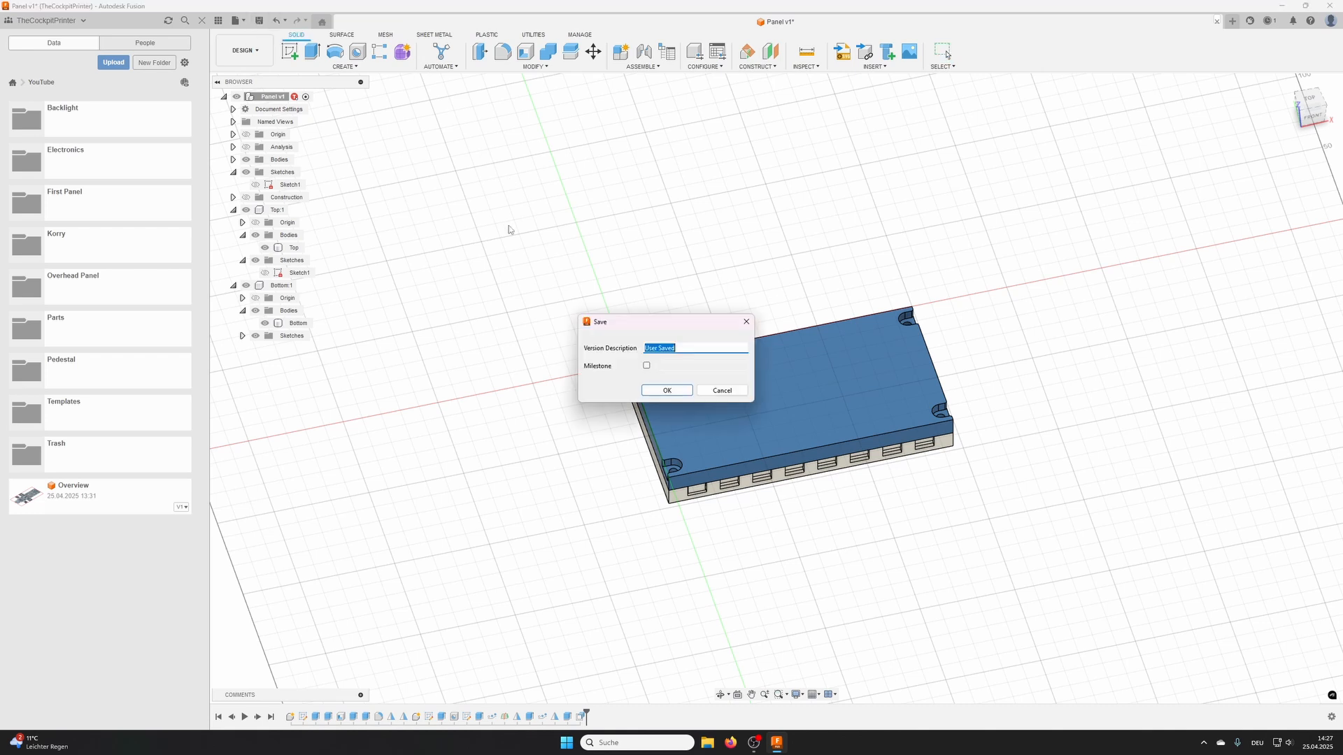
click(667, 391)
click(629, 428)
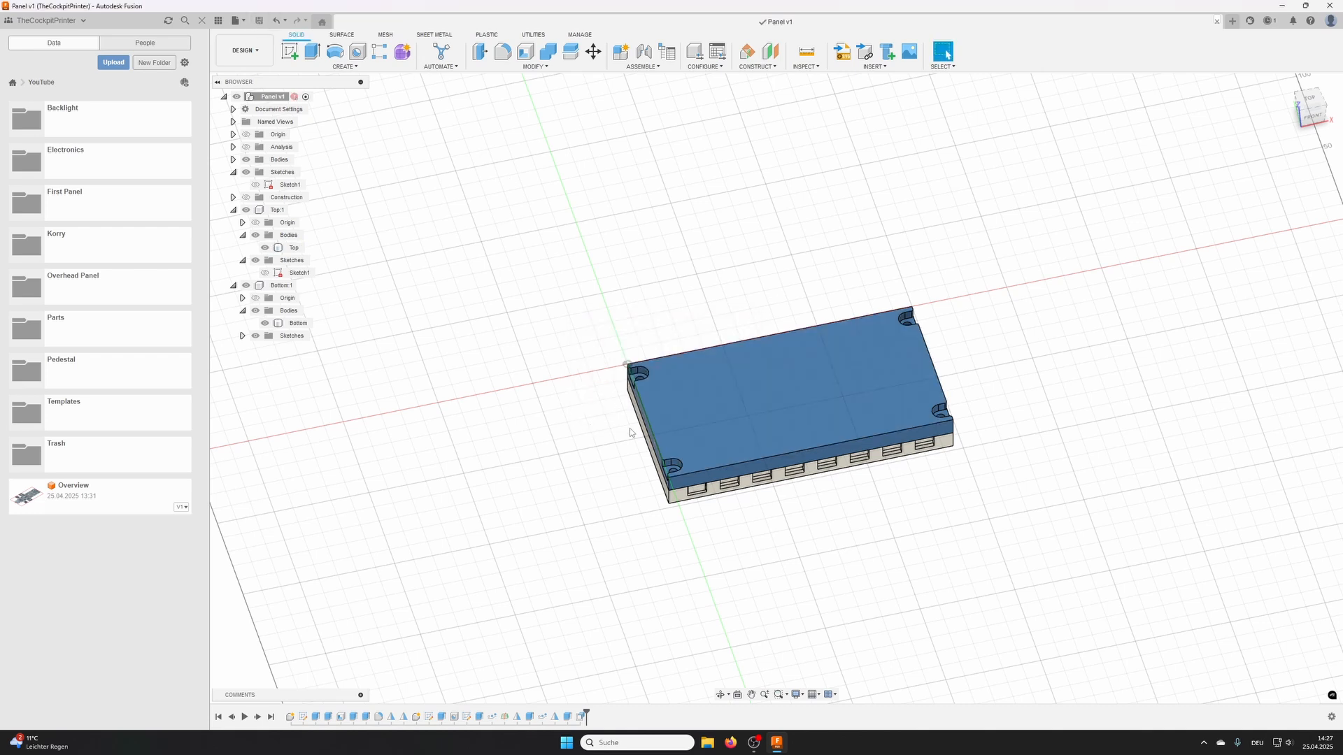
- Start a new internal component under the root Panel and begin its name with "Sto"
scroll(567, 323, up, 3)
middle_drag(564, 324, 653, 285)
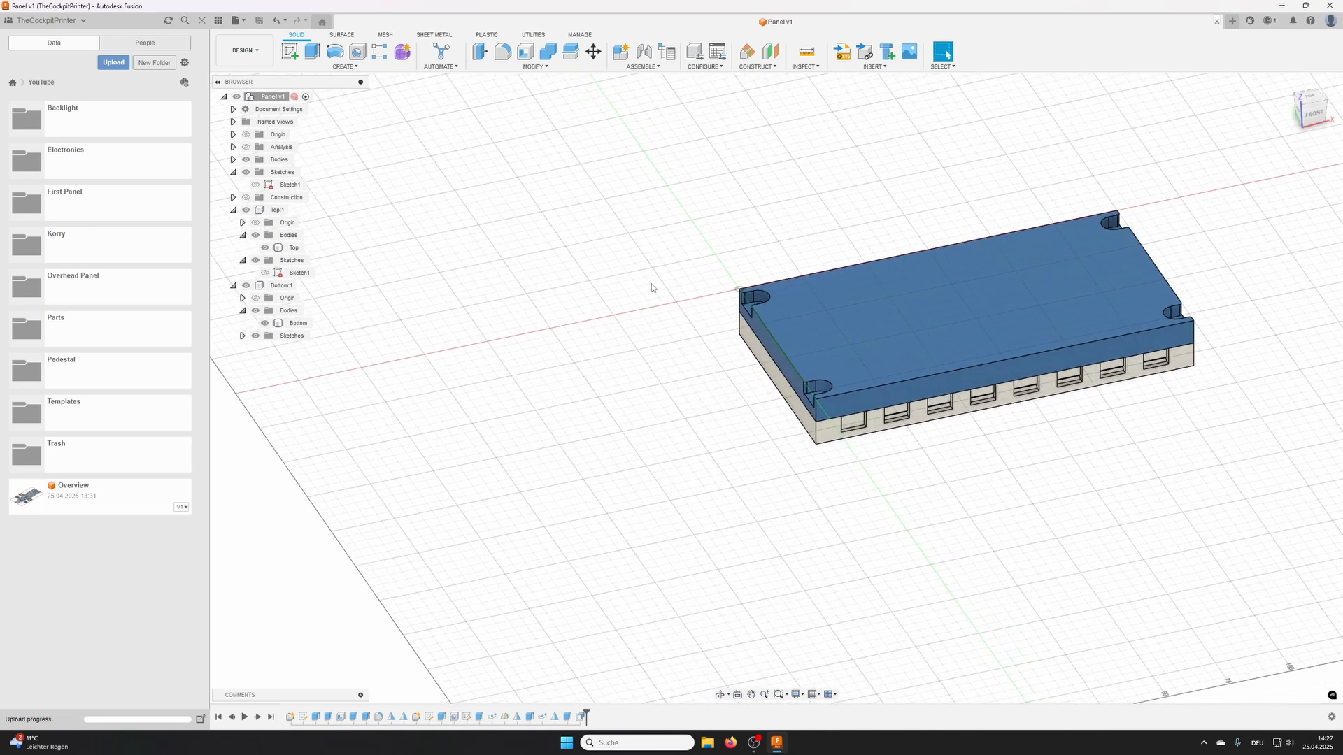
right_click(273, 96)
click(308, 105)
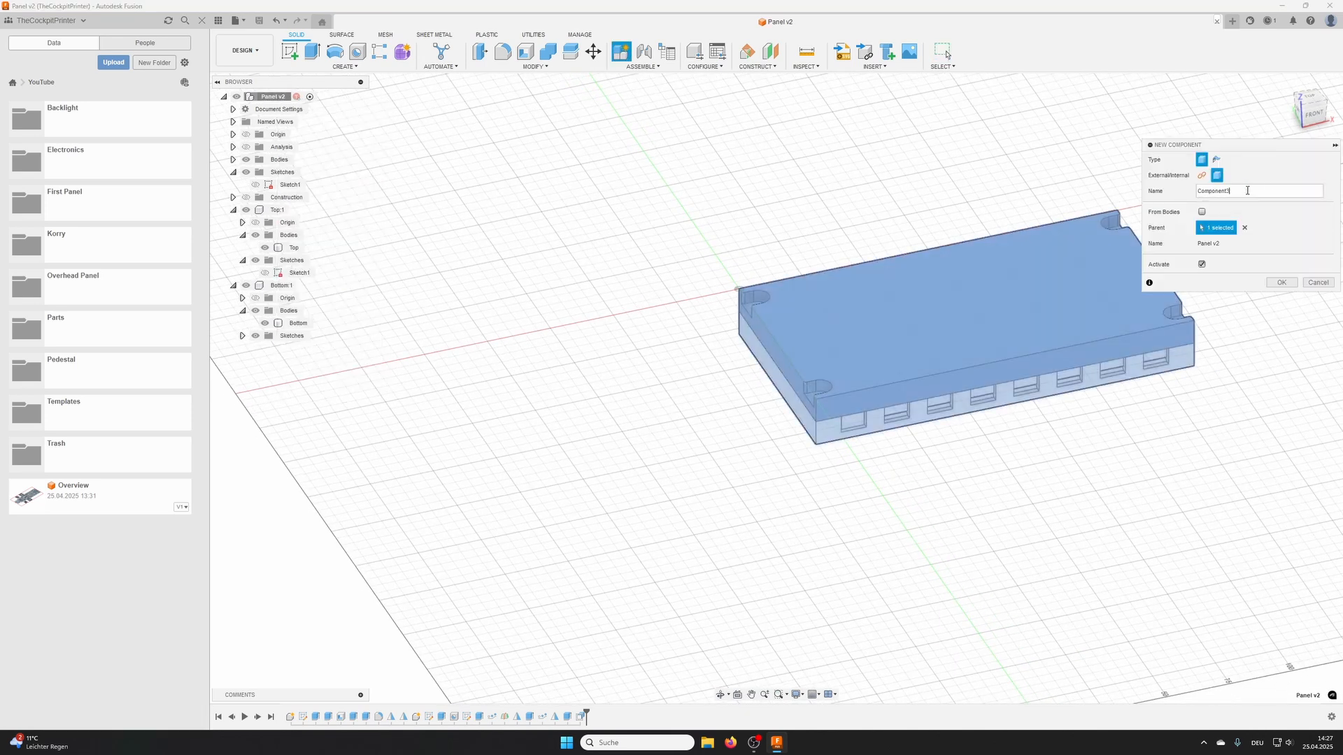
text(Sto)
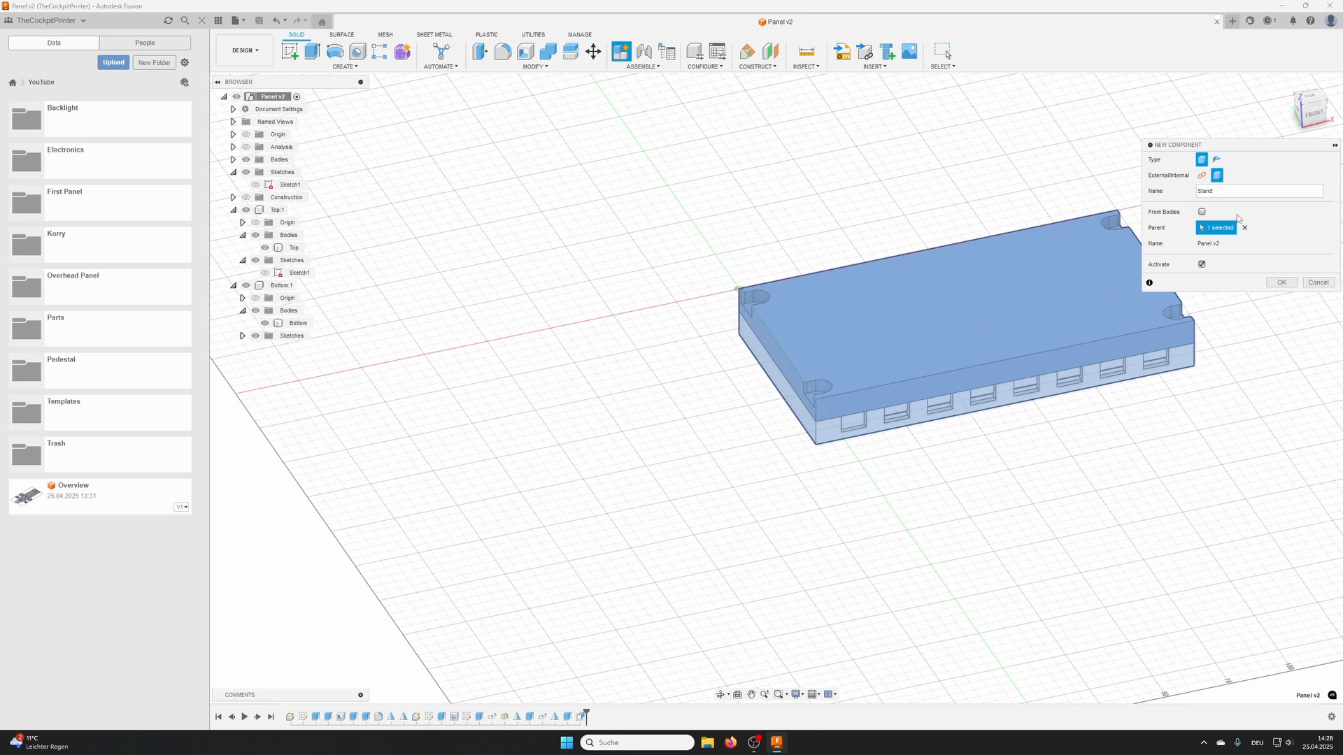
- Create the internal component named Stand and start a sketch in it on the vertical origin plane at the panel's short side
click(1280, 283)
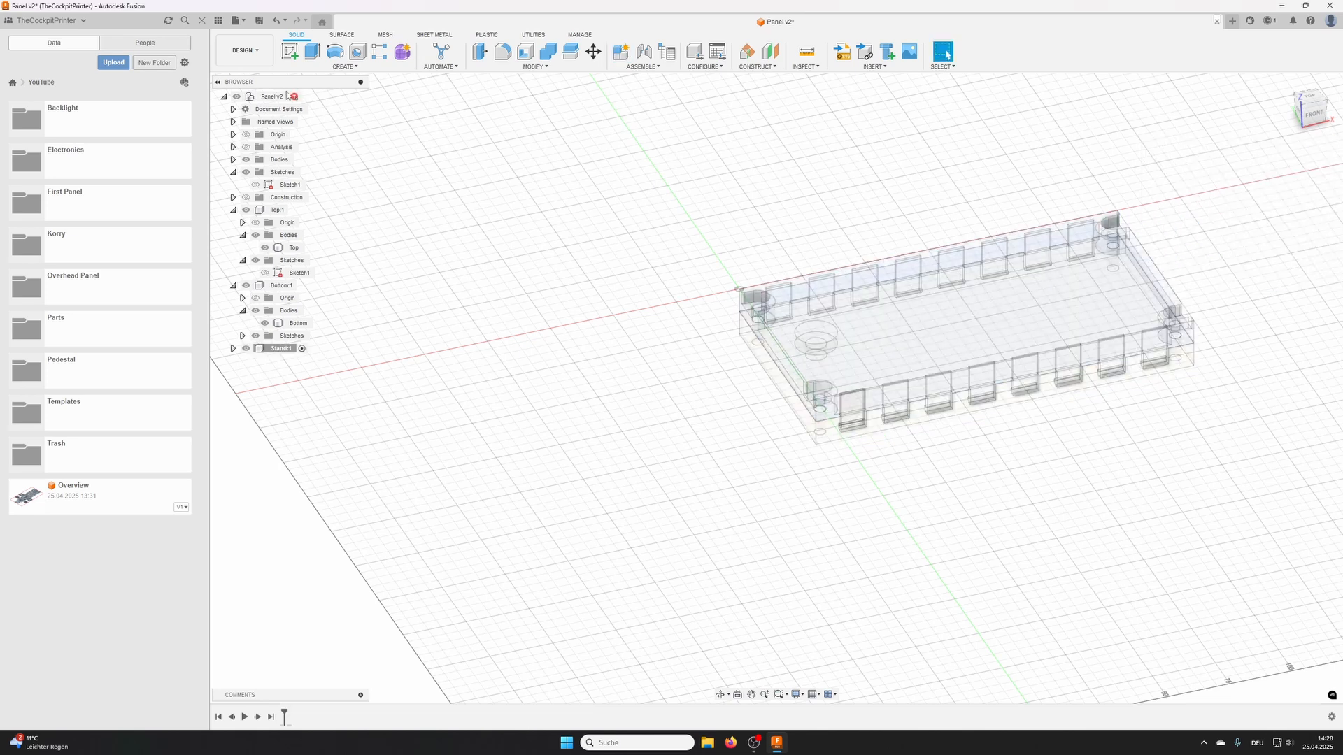
click(292, 53)
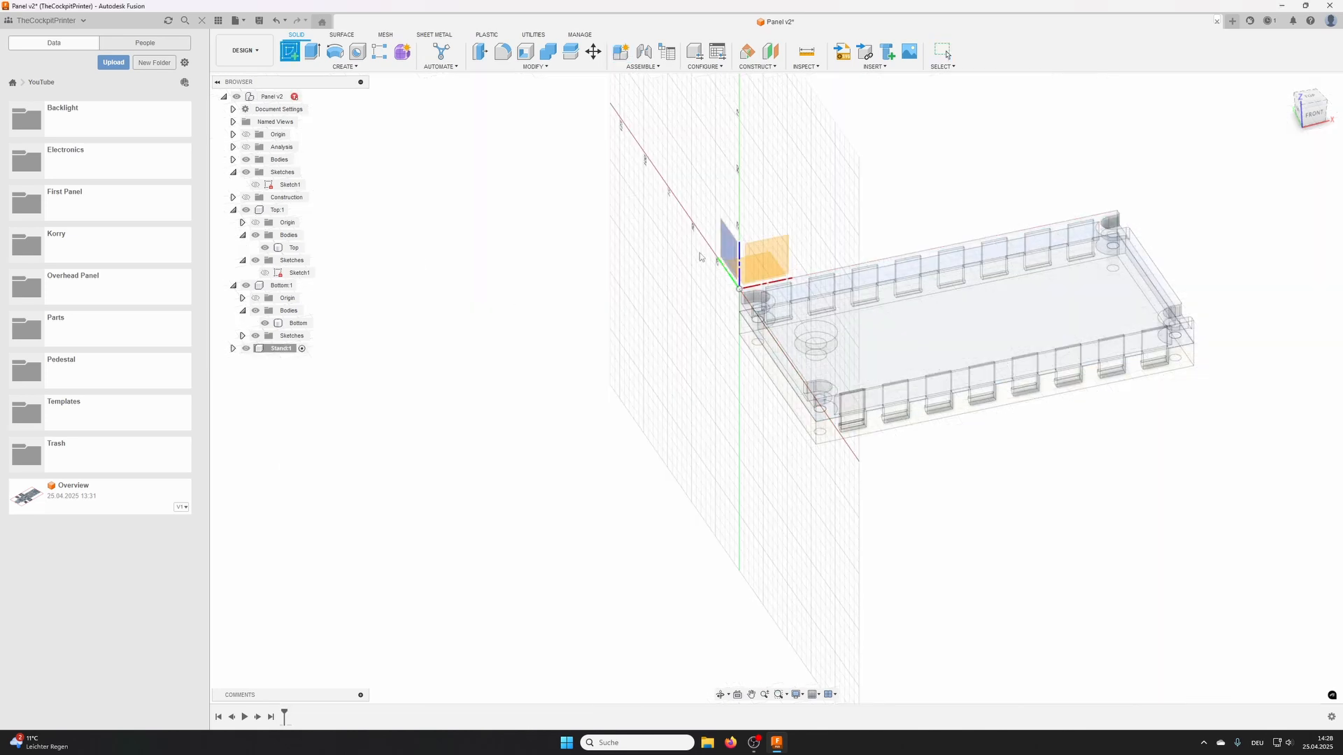
click(727, 253)
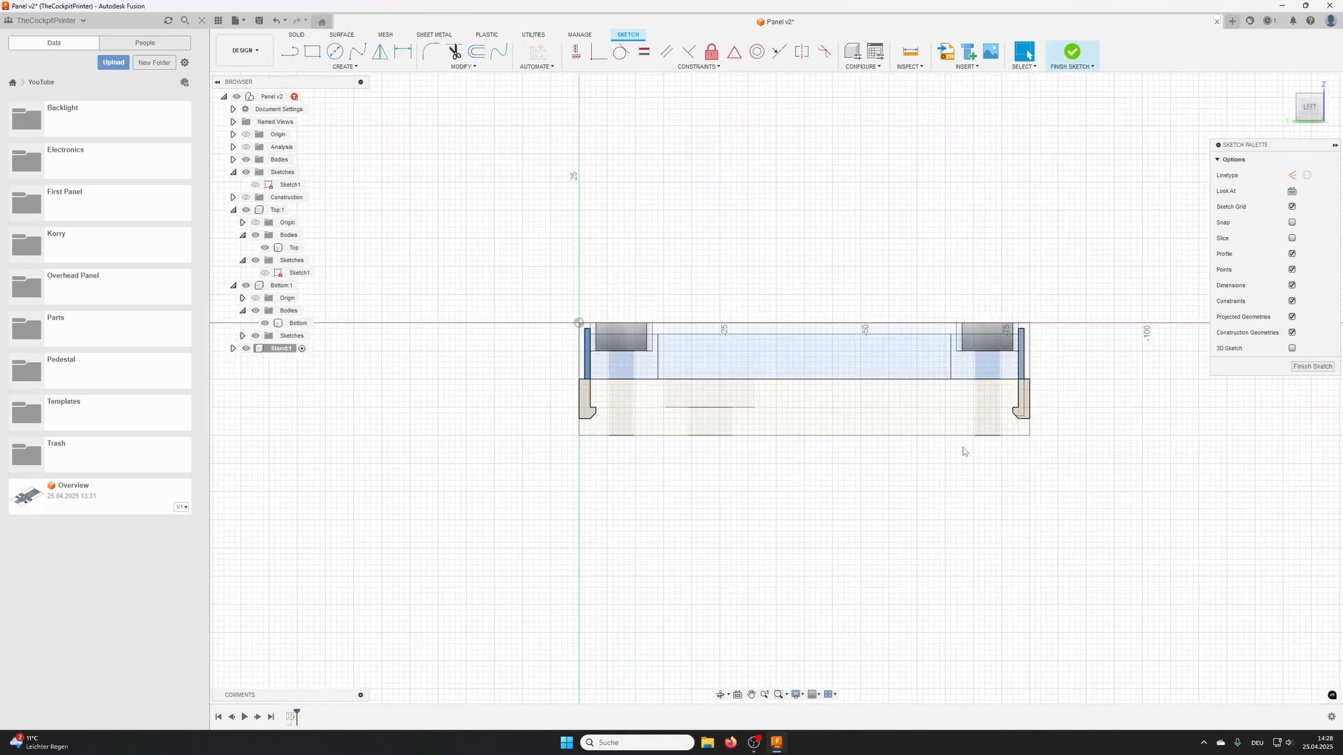
middle_drag(963, 451, 845, 398)
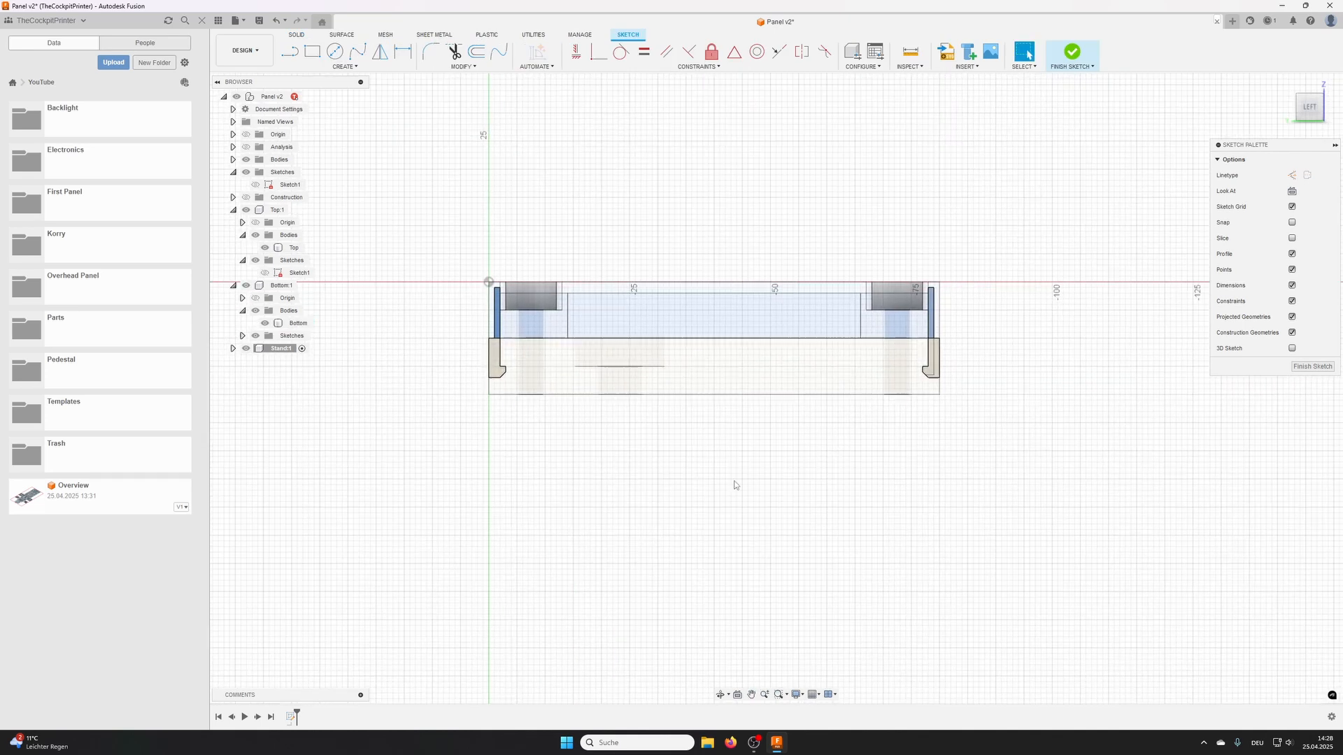
- Project the panel's 80 mm bottom edge and the adjoining vertical end edges of Bottom and Top into the sketch with projection link
key(p)
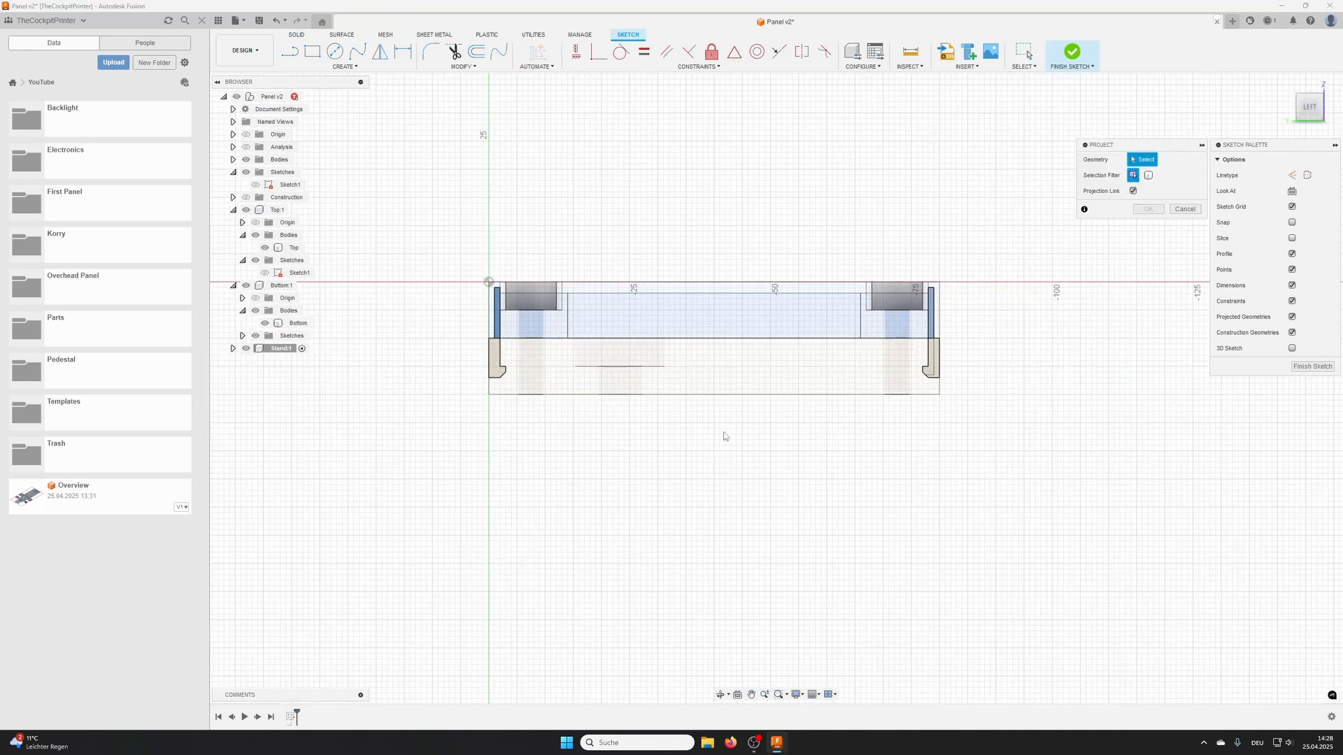
click(729, 394)
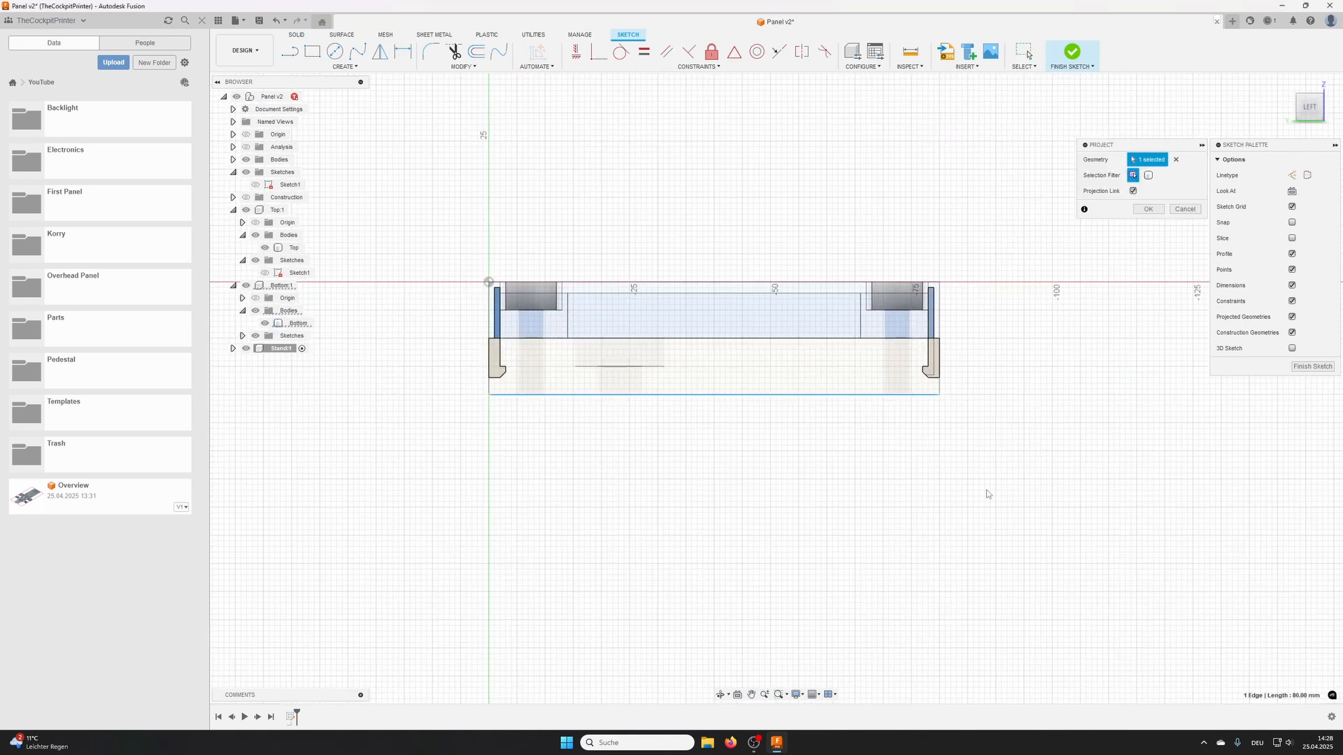
click(939, 367)
click(940, 311)
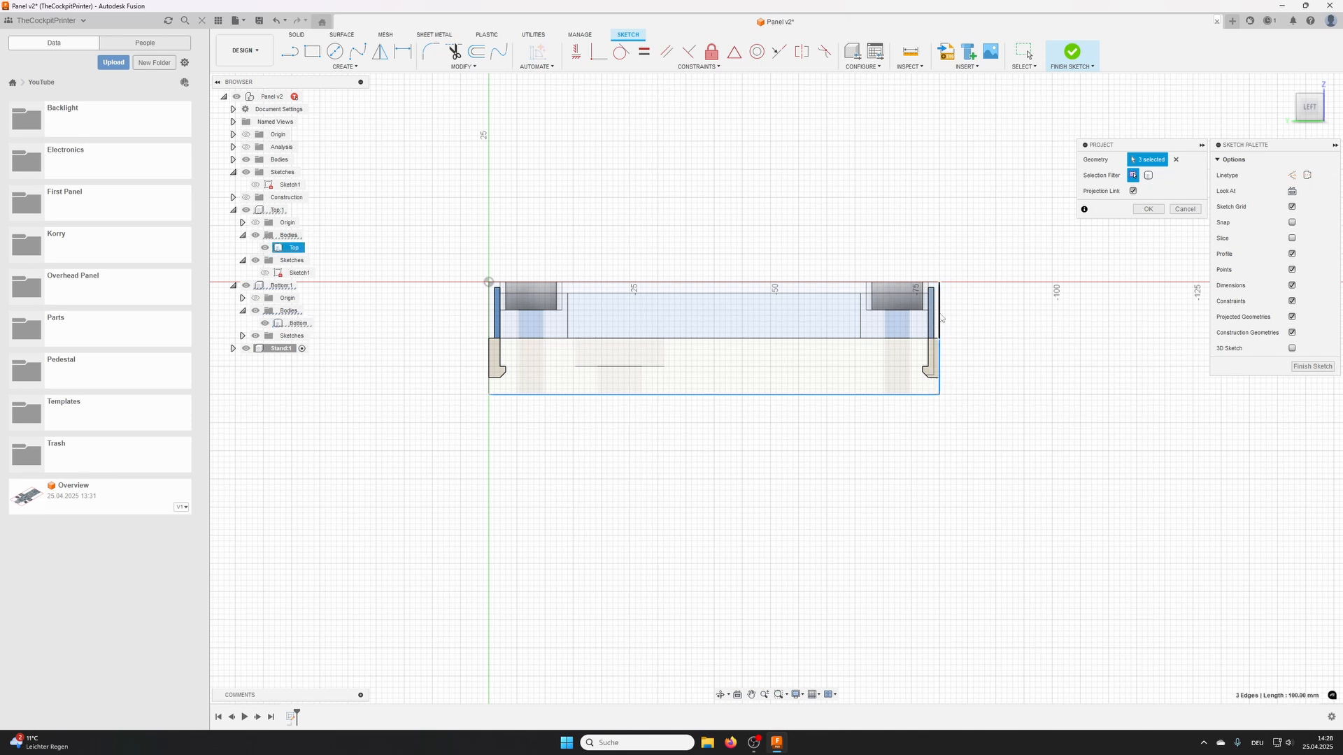
click(1147, 209)
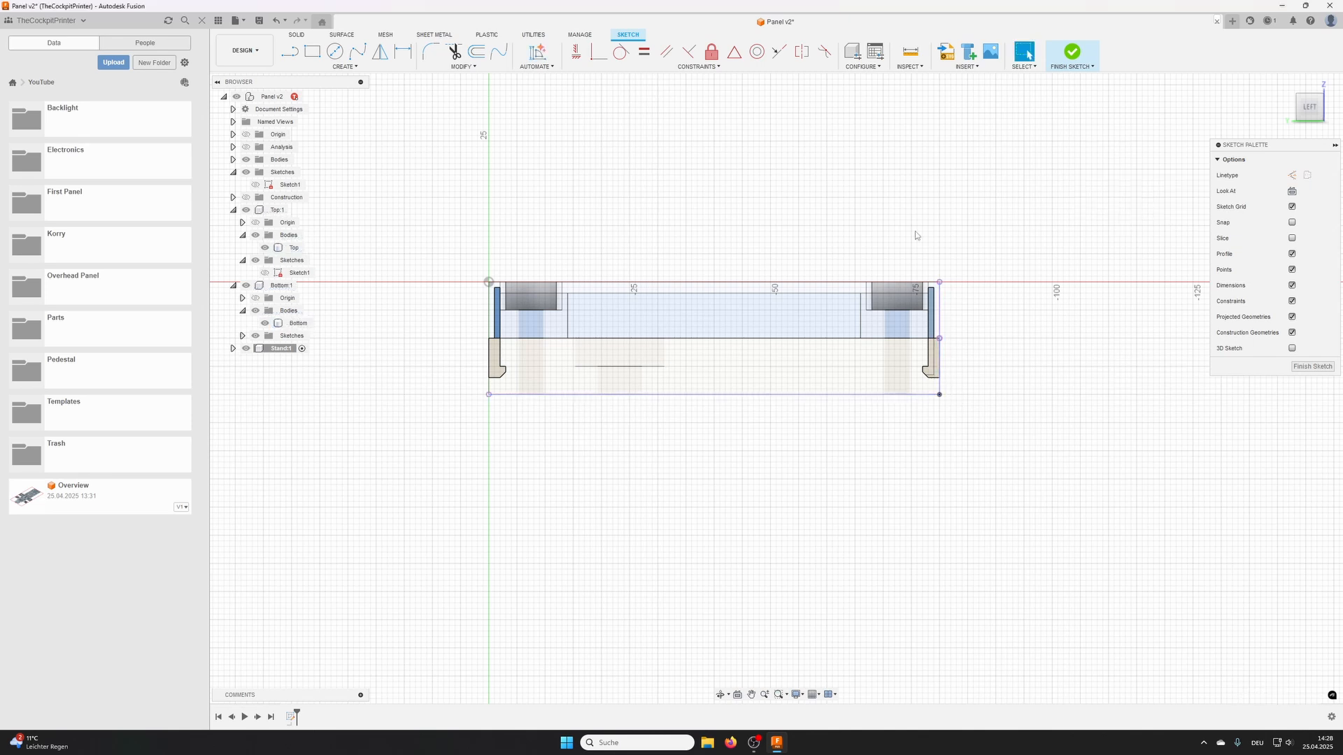
- Draw the stand outline with lines: a bar about 15 mm deep under the panel and a slanted leg about 13 mm wide meeting the projected end edge
click(288, 53)
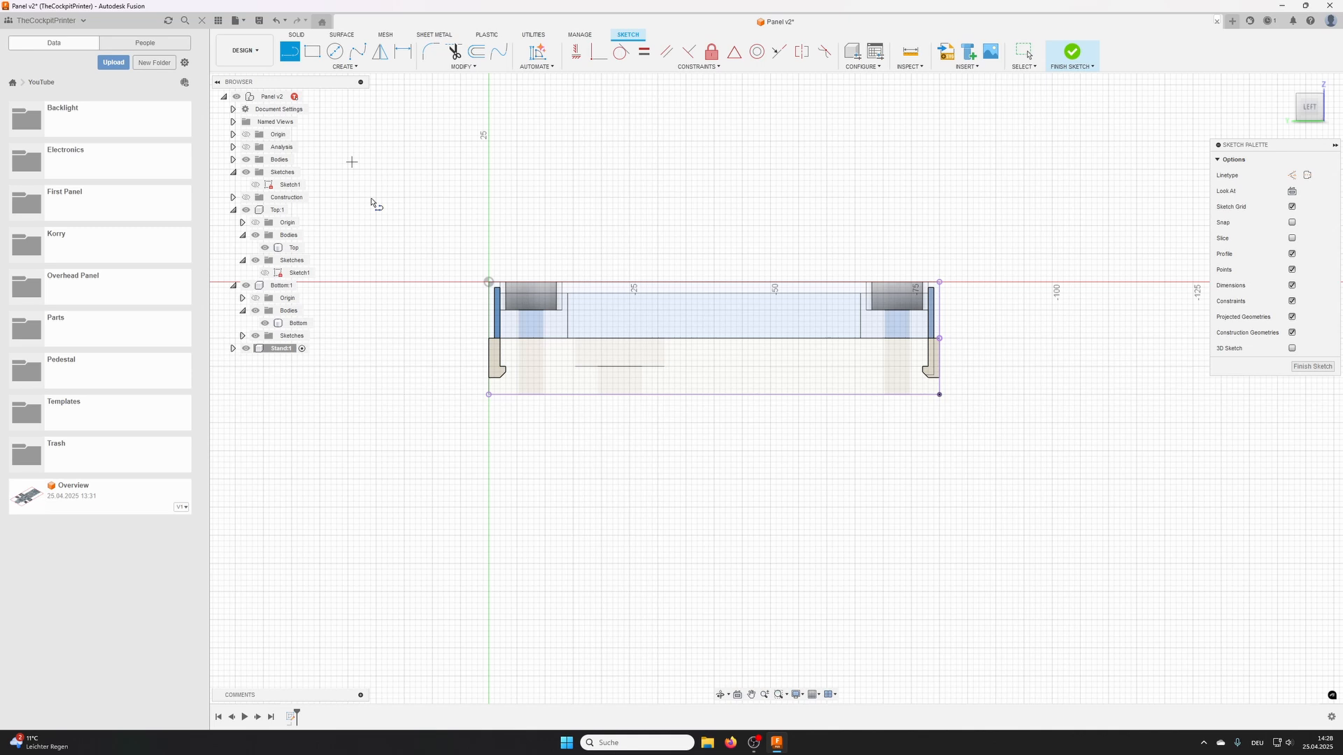
click(488, 395)
click(488, 478)
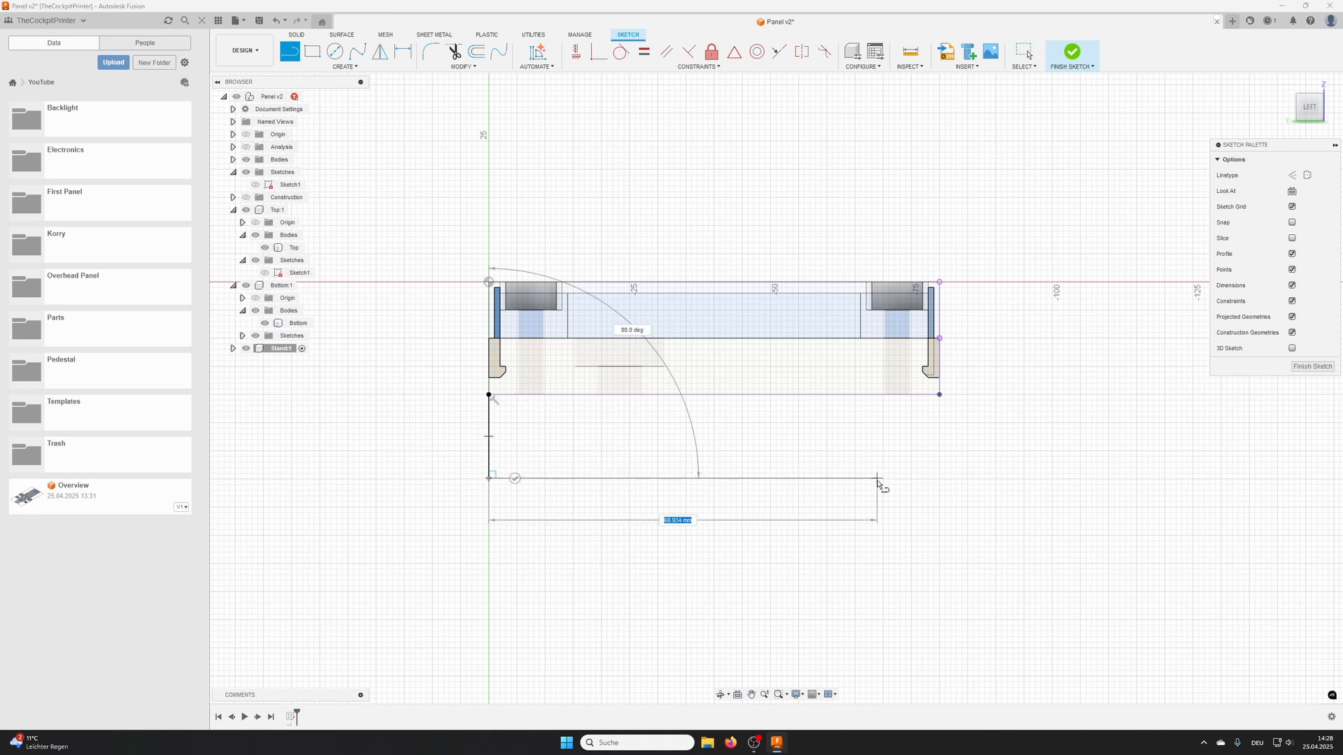
click(877, 479)
click(759, 674)
middle_drag(774, 561, 732, 430)
click(777, 590)
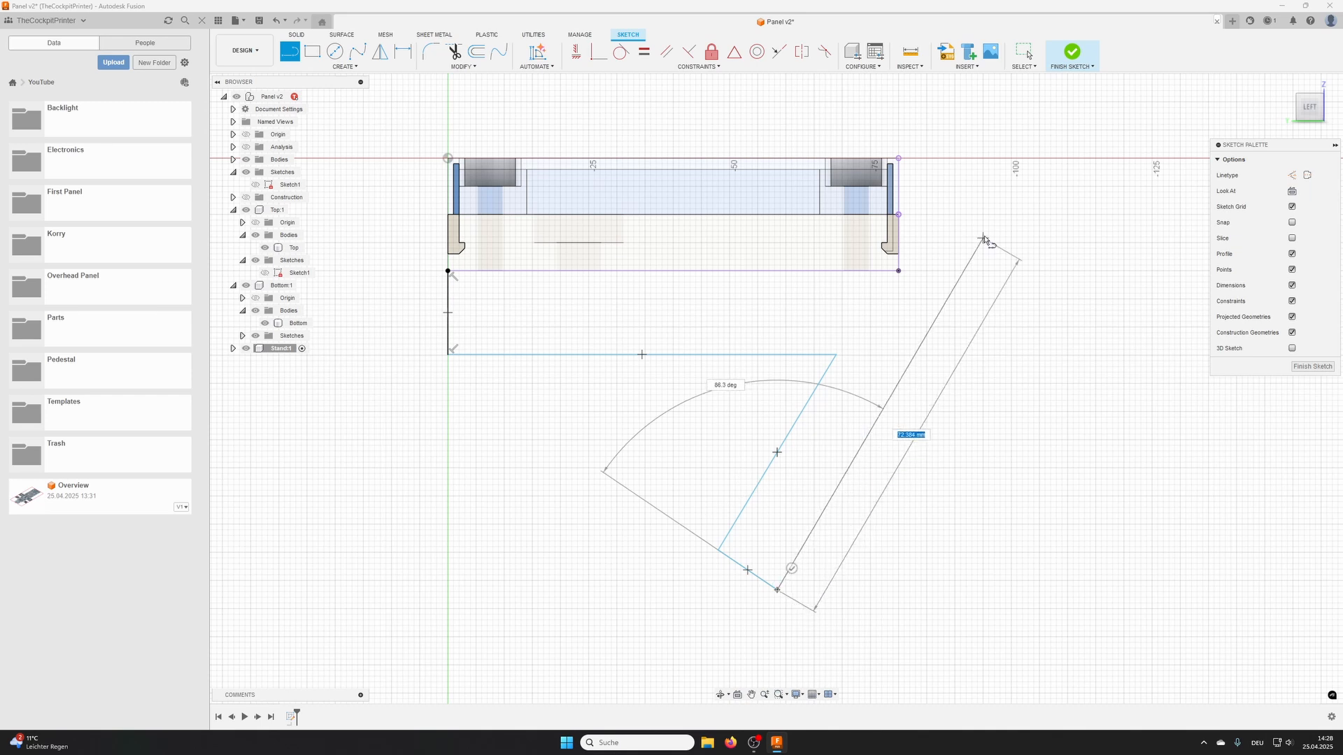
click(1016, 193)
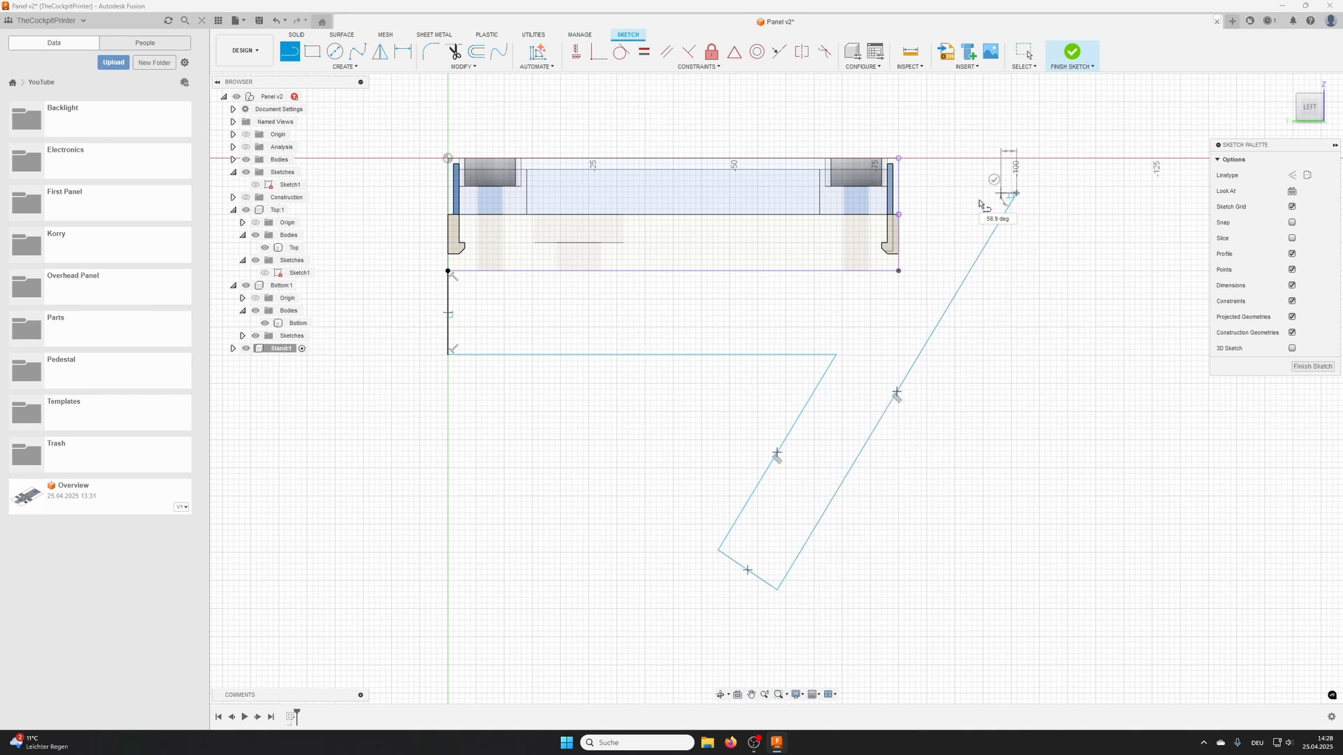
click(899, 193)
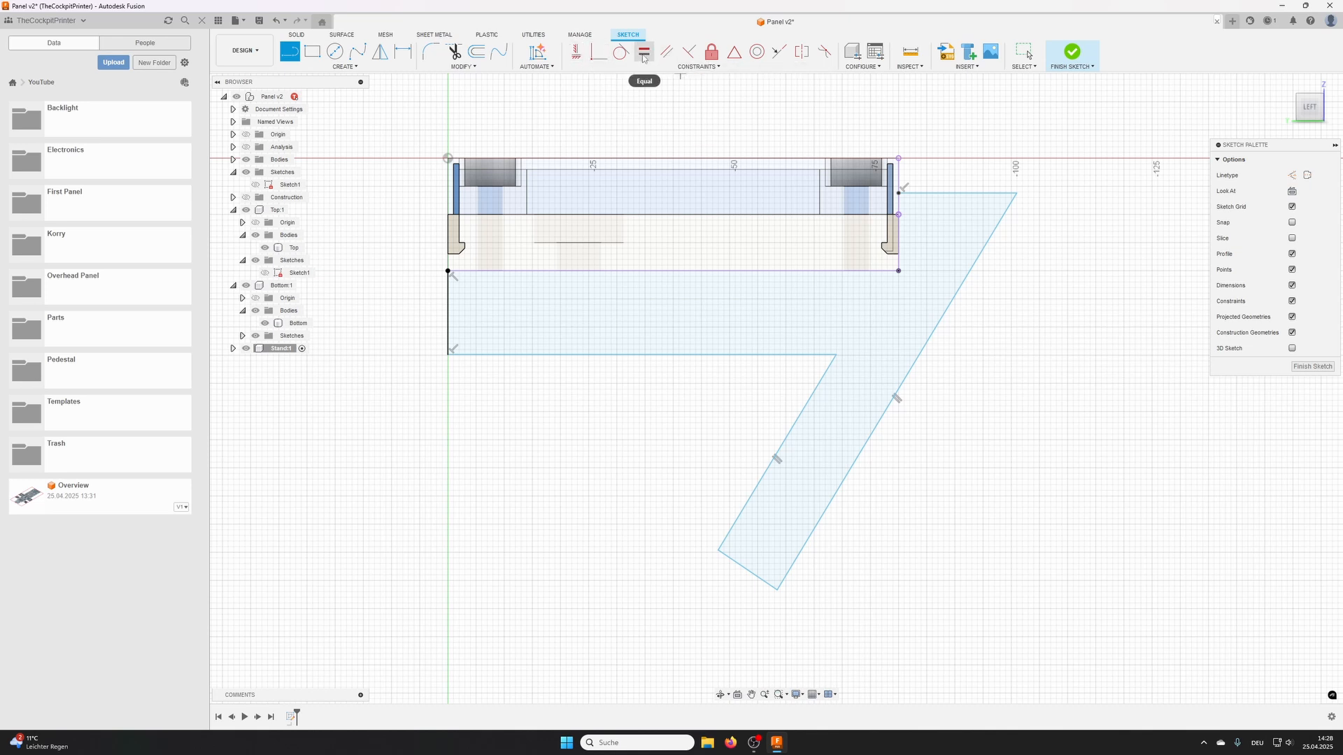
- Try to constrain the two long edges of the slanted leg parallel
click(666, 52)
click(849, 468)
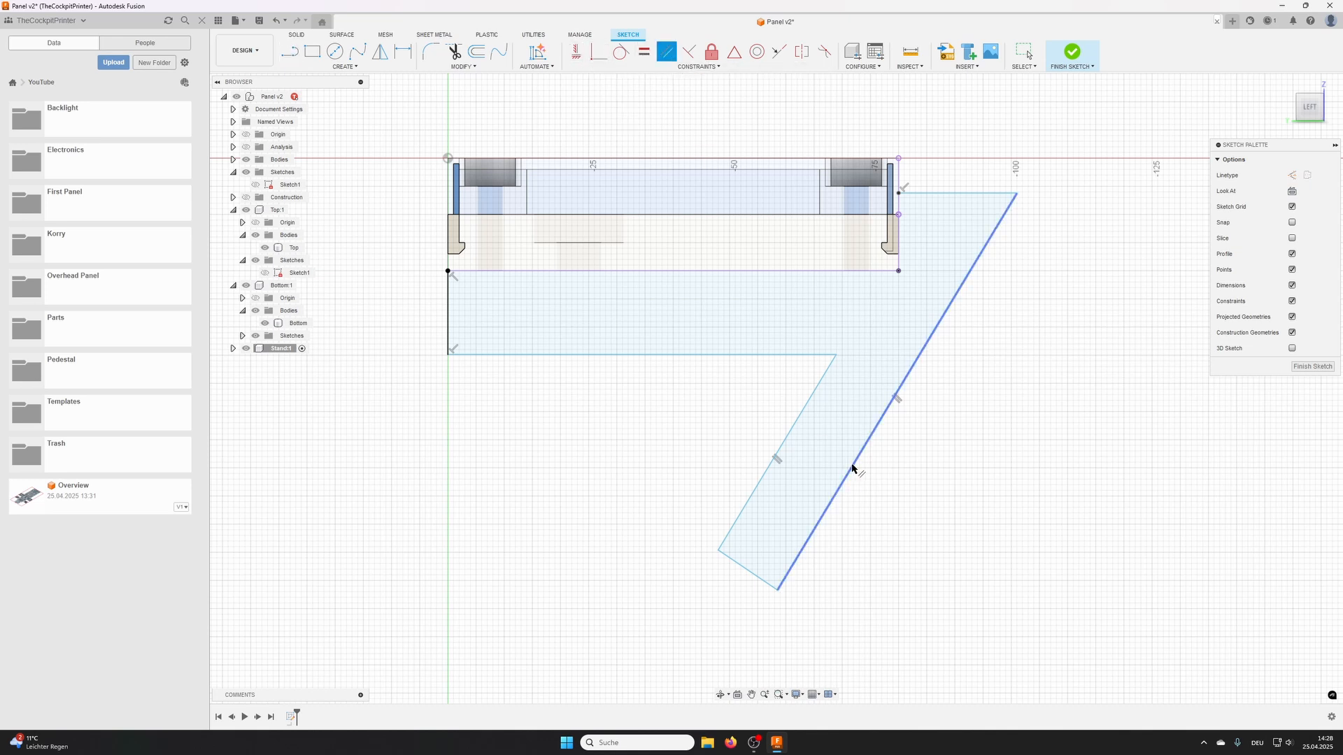
click(789, 434)
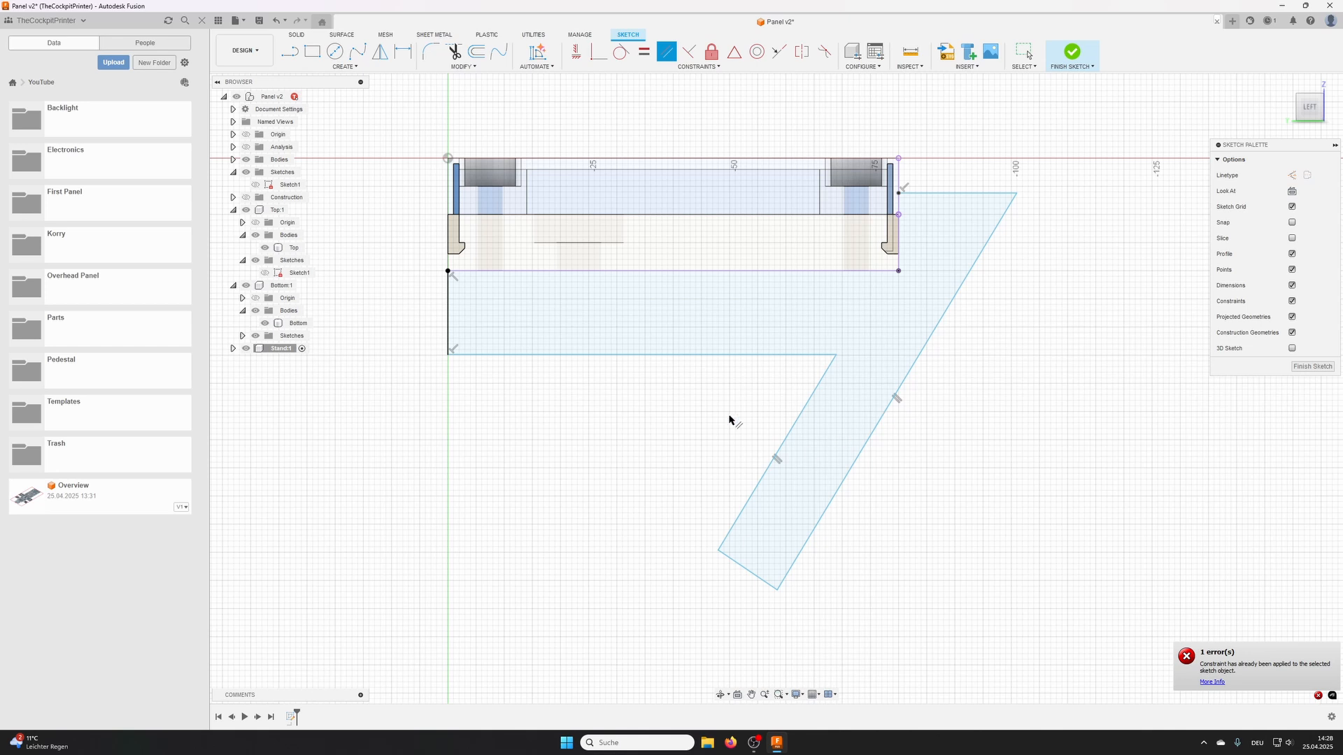
key(Escape)
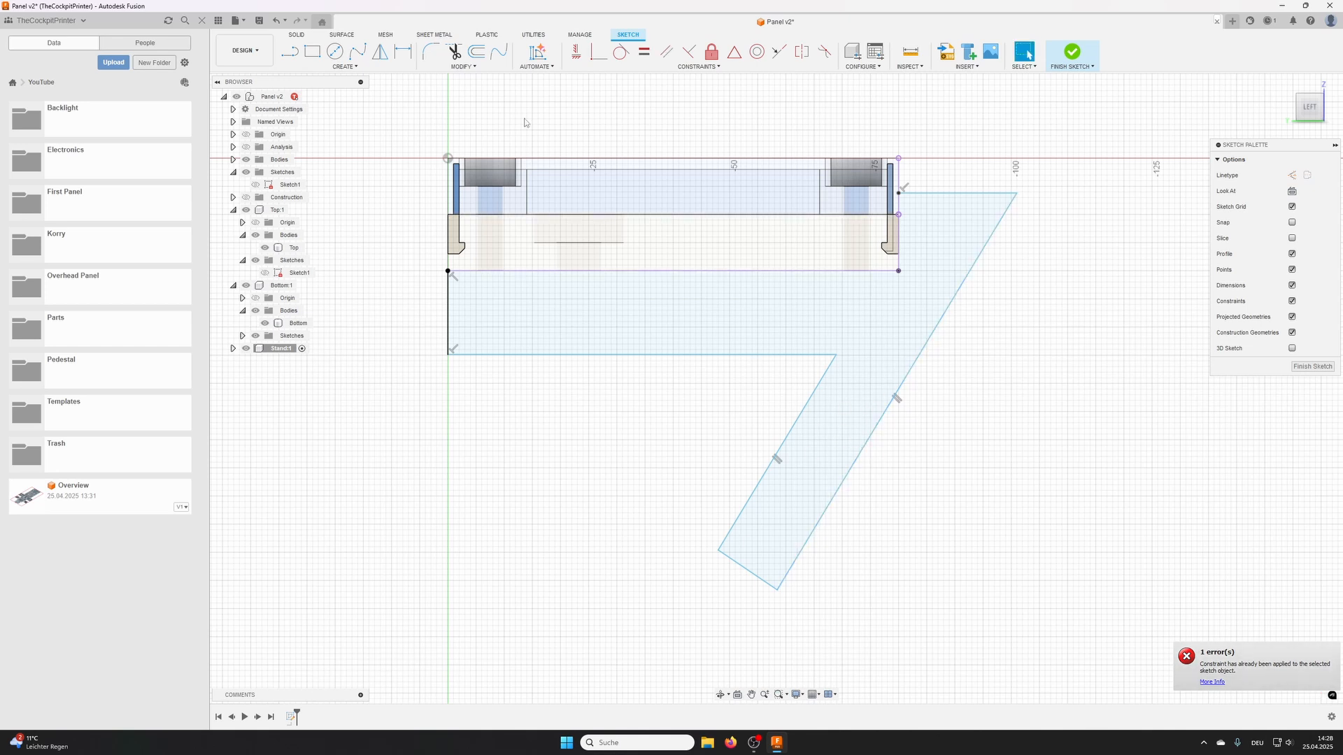
- Dimension the bar's short vertical edge and the leg's end edge to 10 mm each
click(404, 52)
click(448, 294)
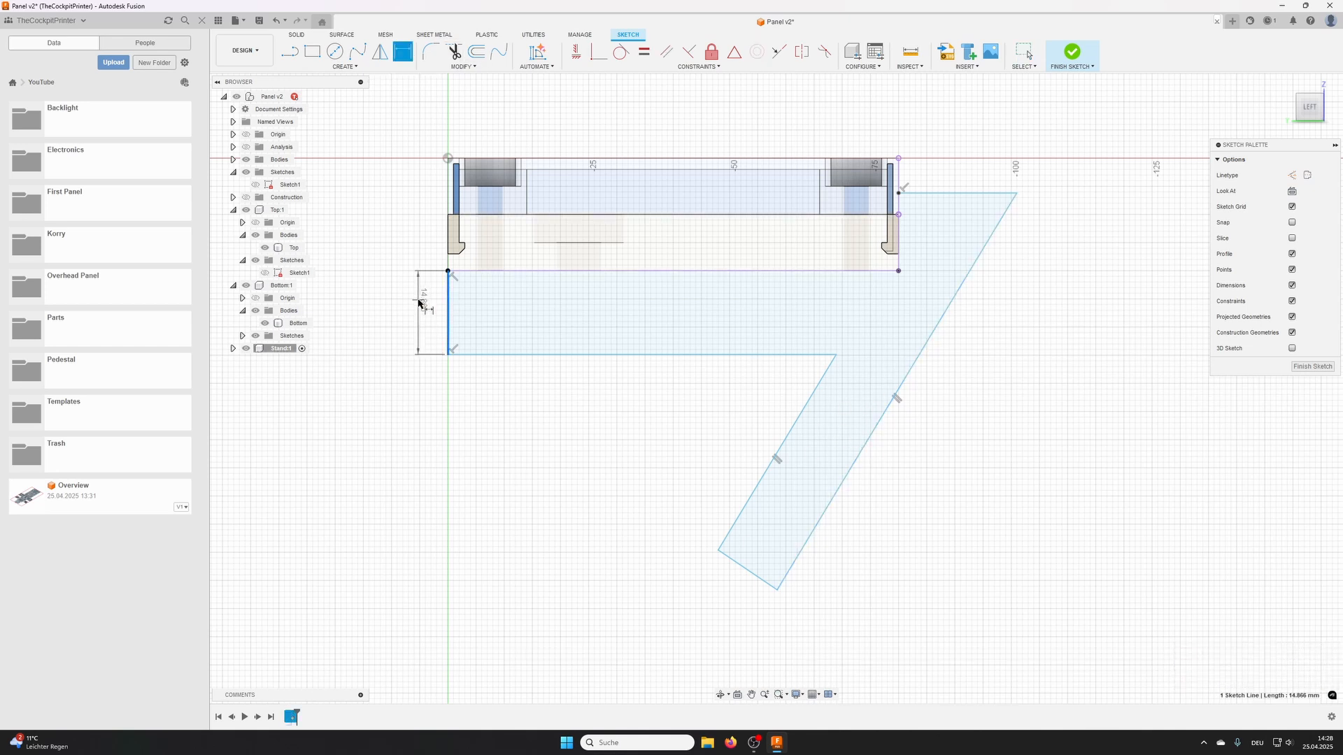
click(417, 301)
key(Return)
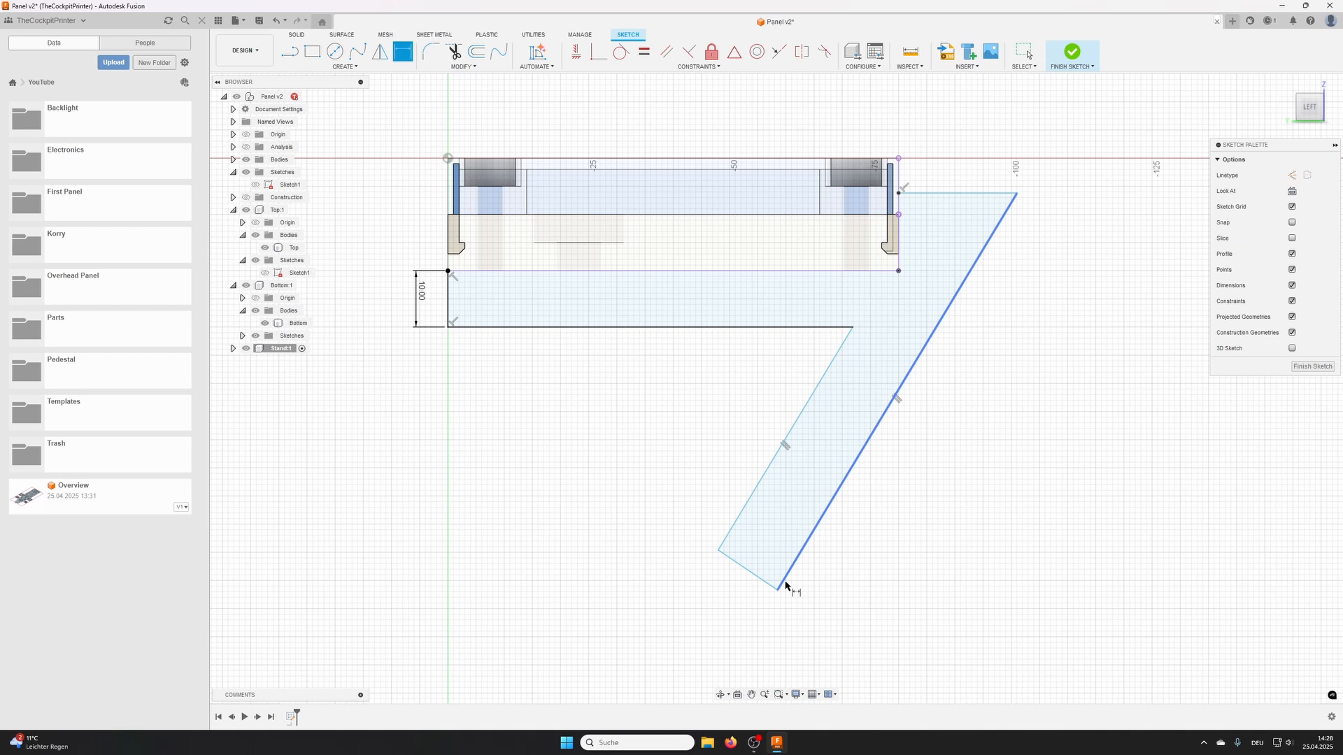
click(748, 570)
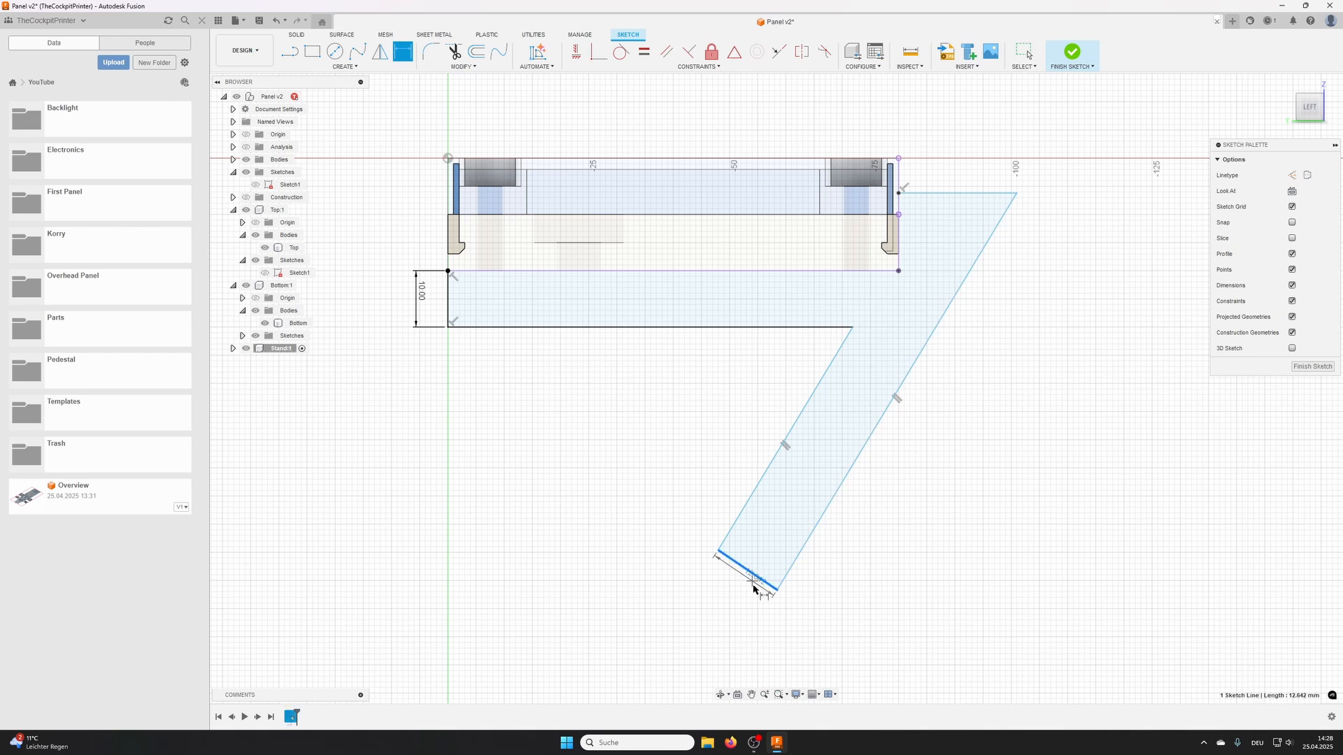
click(804, 631)
text(10)
key(Return)
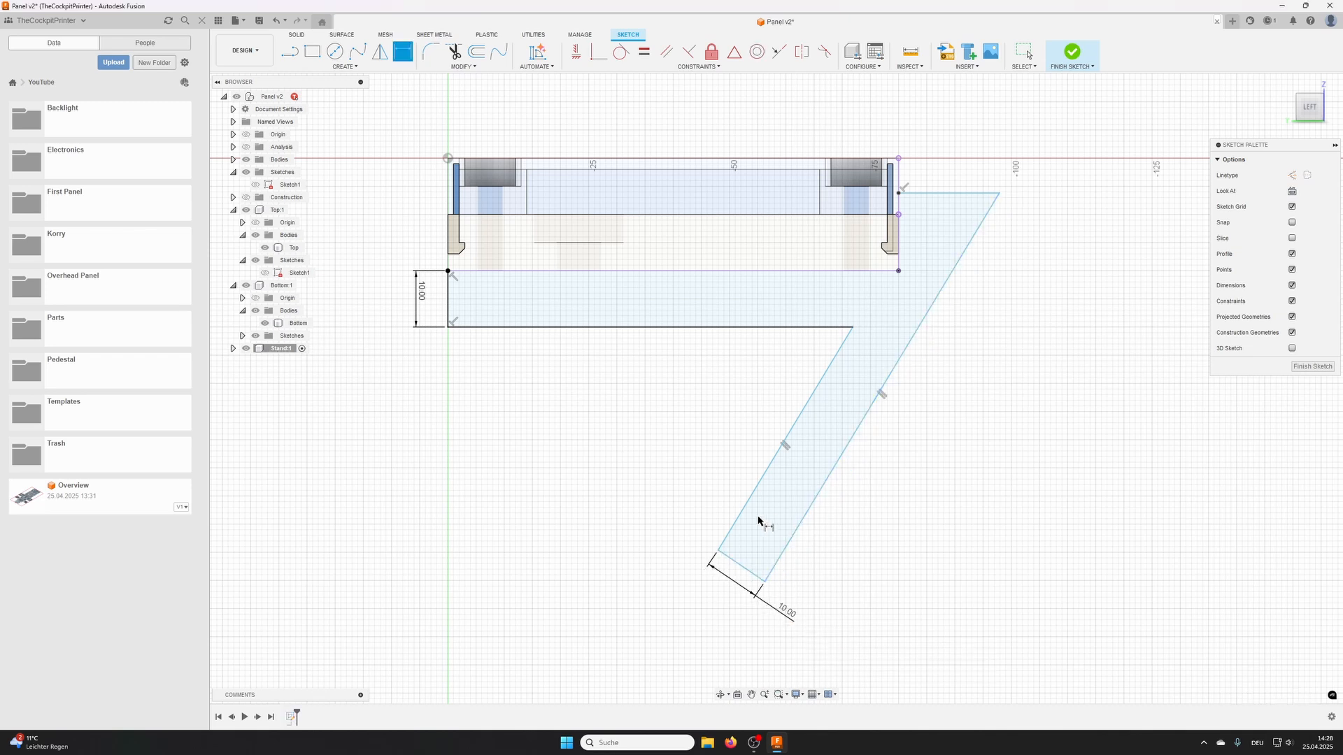
- Make the leg's end edge perpendicular to its long edge and set the angle between bar and leg to 60 degrees
click(689, 51)
click(739, 565)
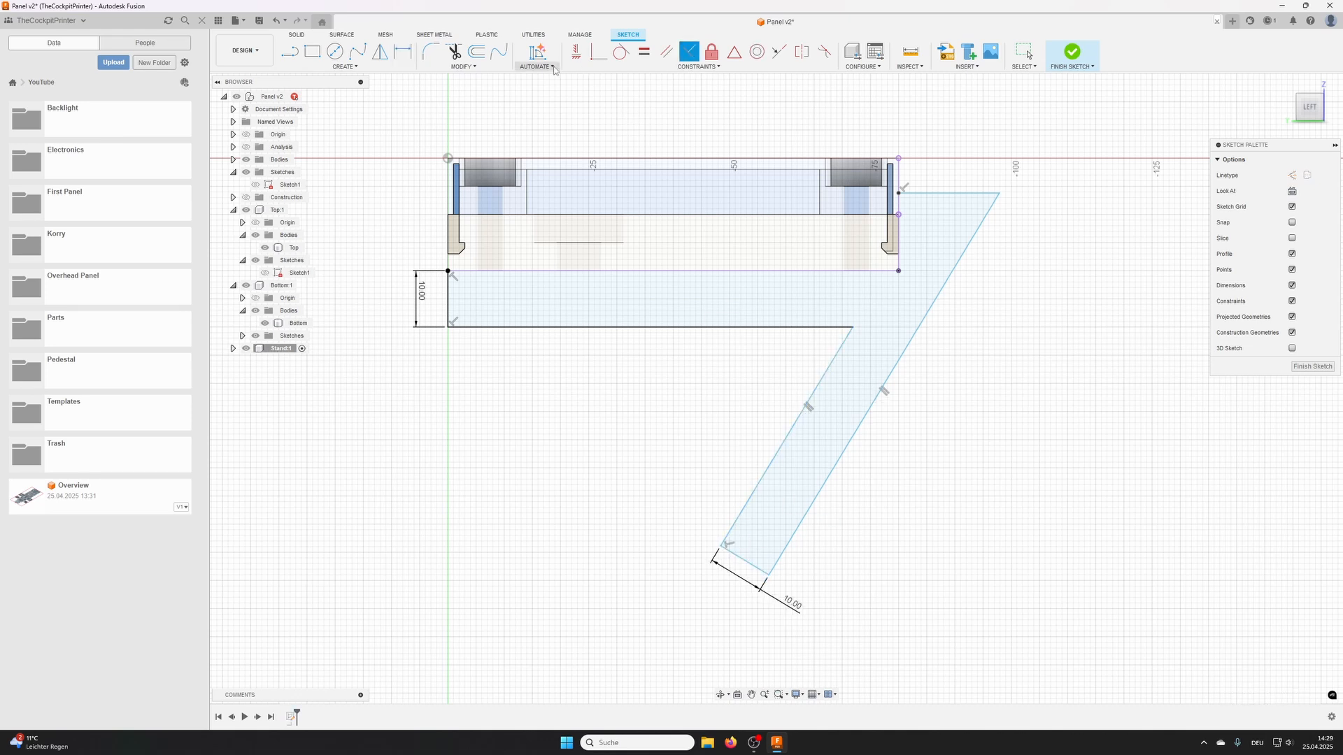
click(403, 51)
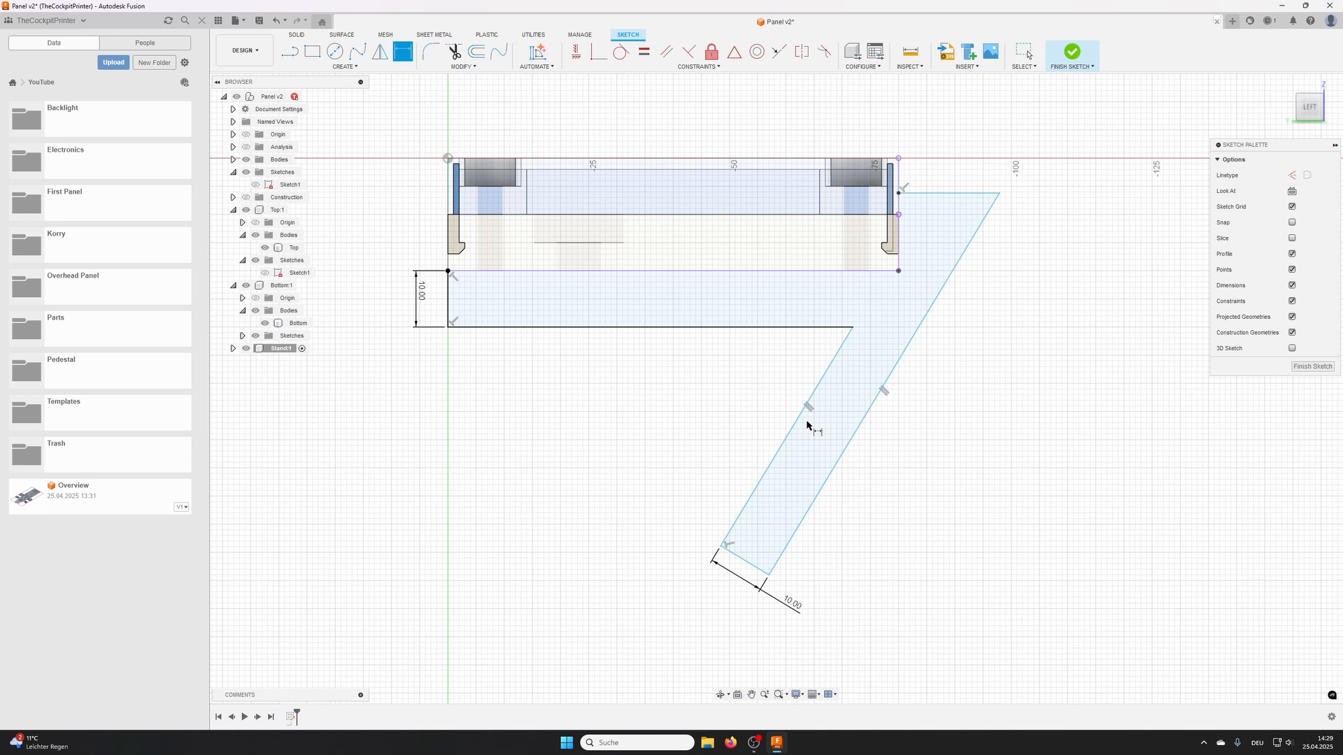
click(833, 361)
click(812, 327)
click(806, 361)
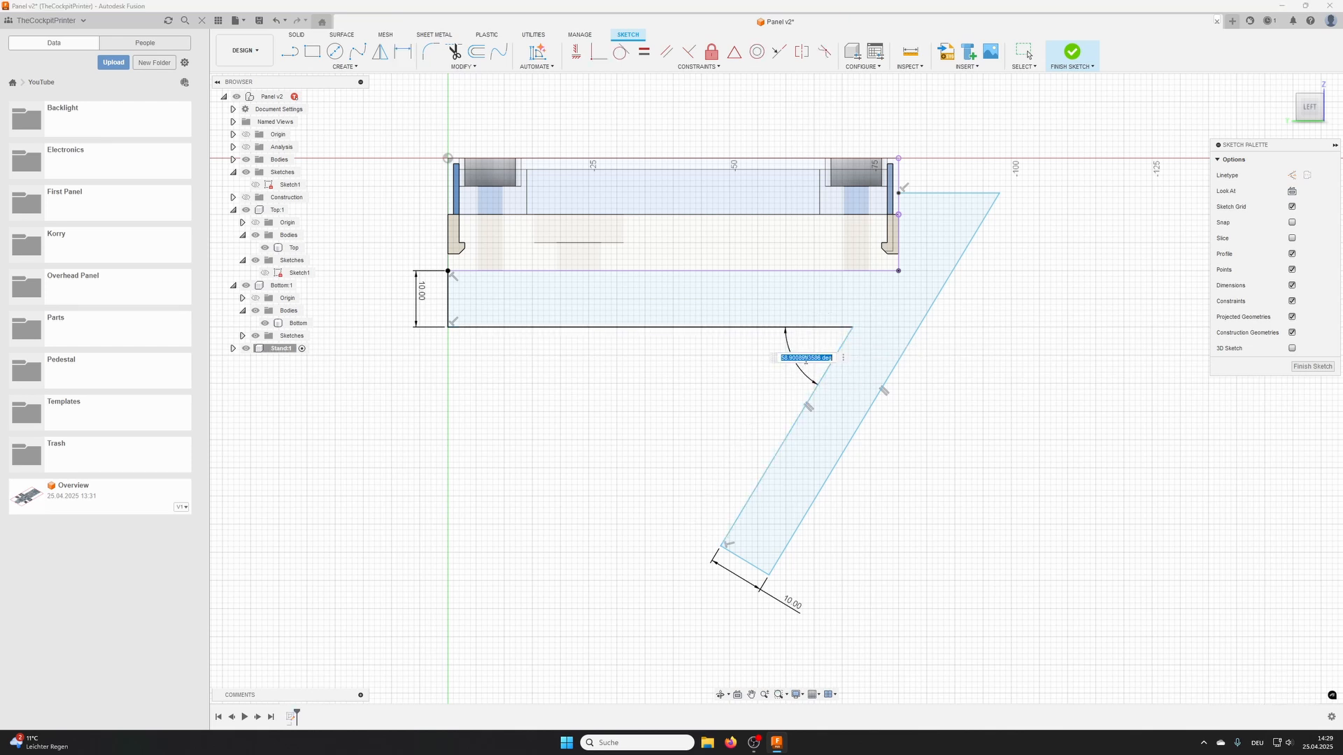
text(60)
key(Return)
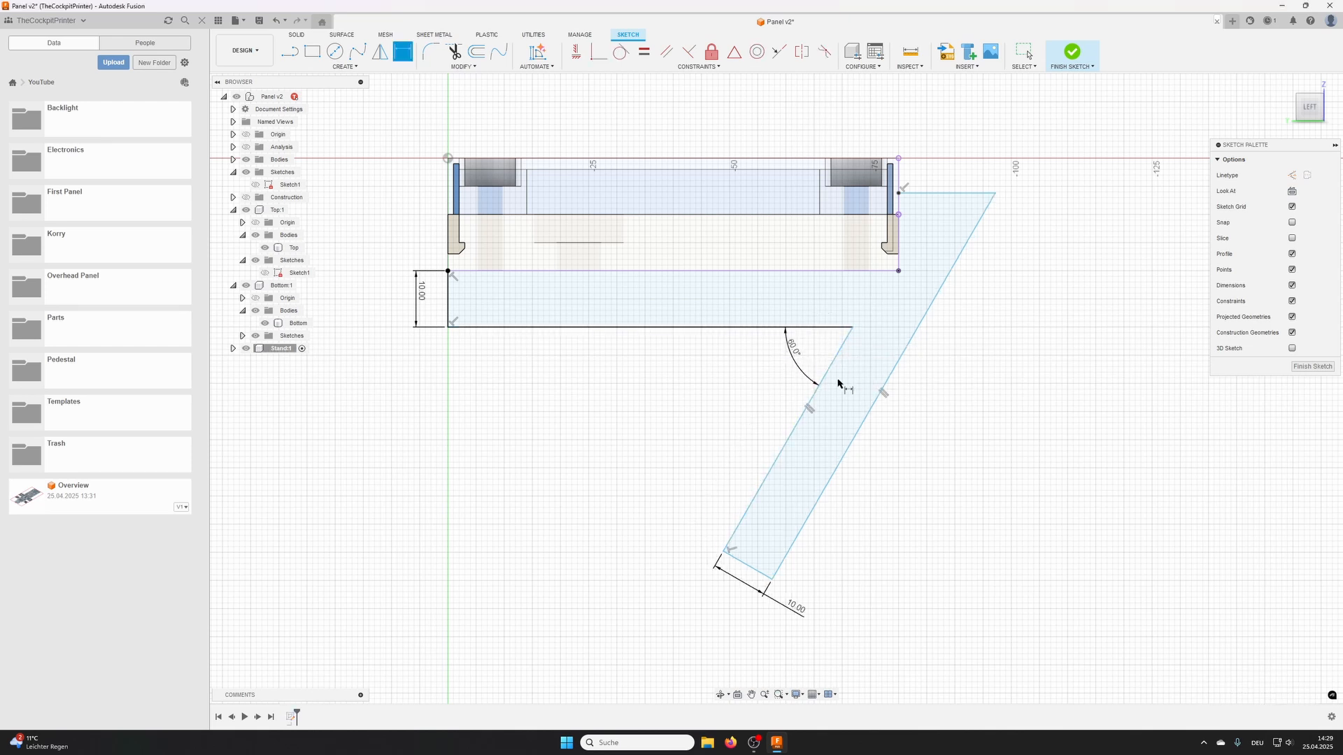
- Dimension the leg's long outer edge to 60 mm
click(884, 386)
click(946, 417)
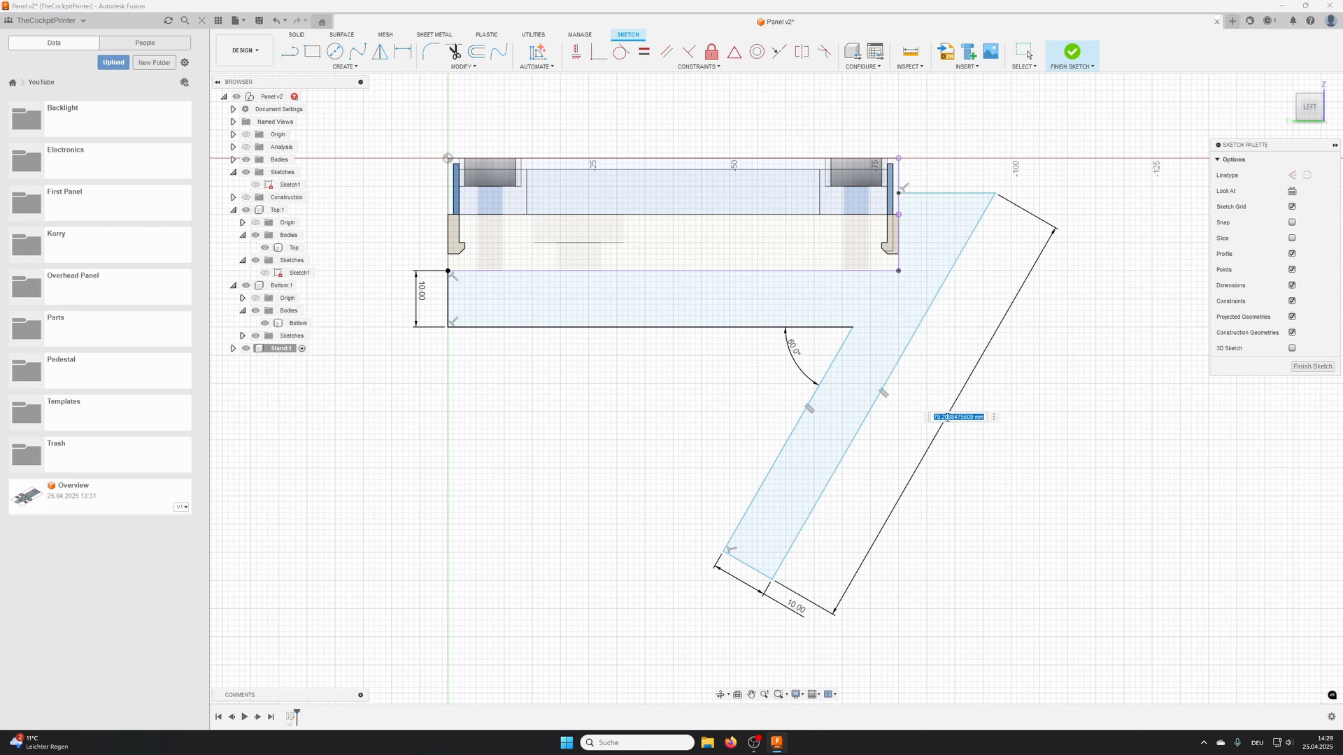
text(60)
key(Return)
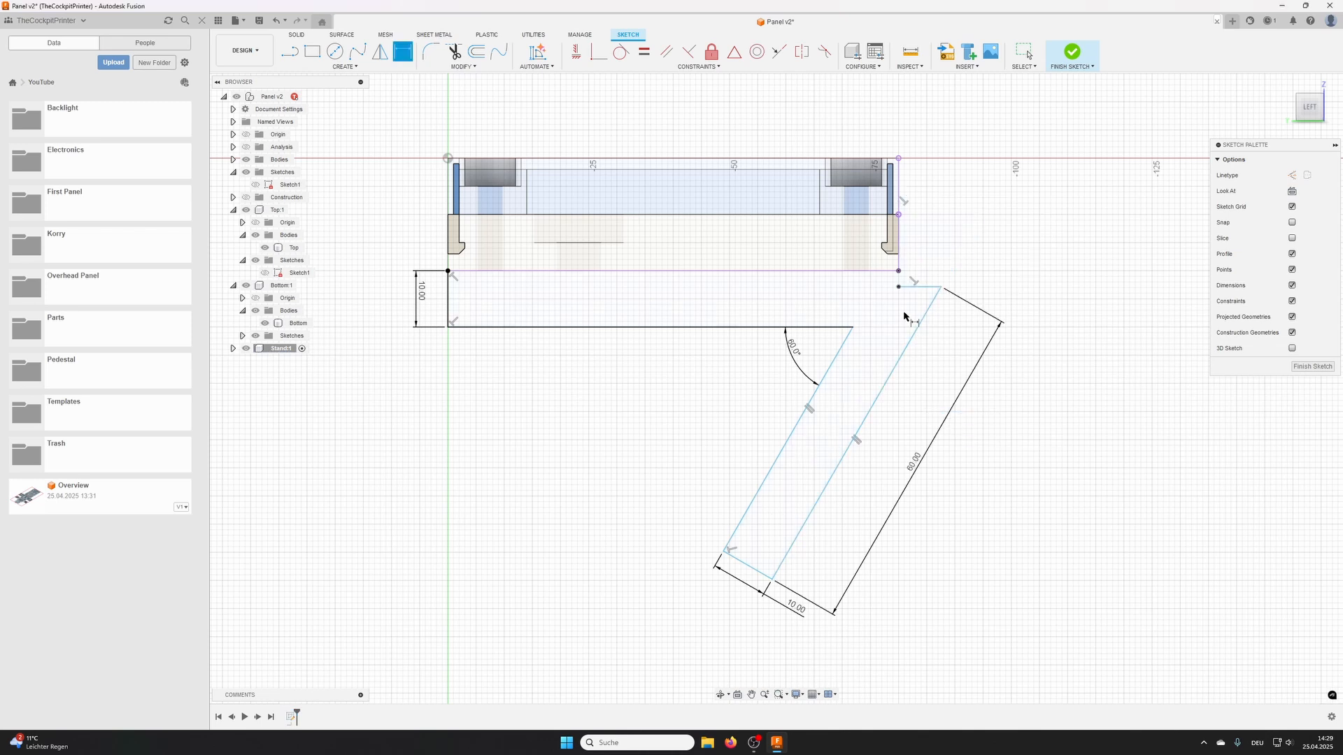
- Move the short horizontal edge up beside the panel and dimension it 5 mm below the panel's upper corner
key(Escape)
drag(922, 286, 925, 203)
key(d)
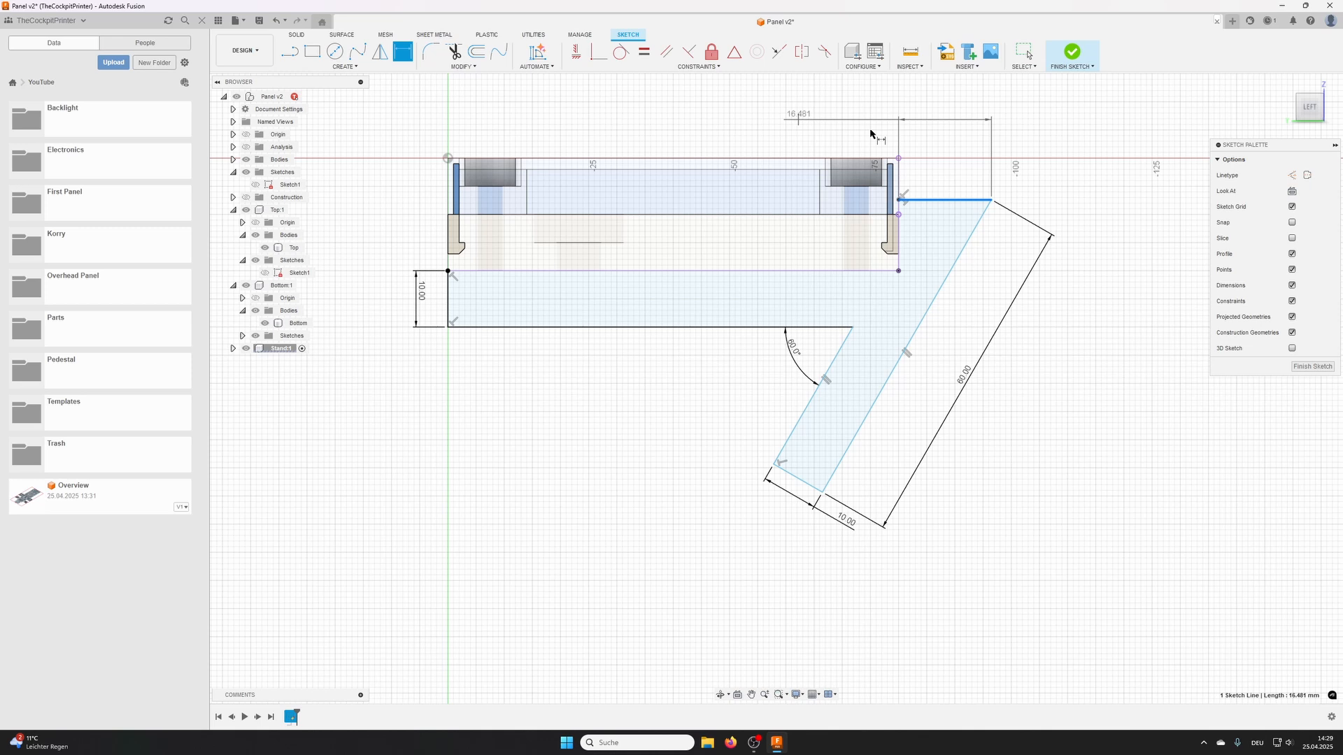
click(899, 159)
click(942, 126)
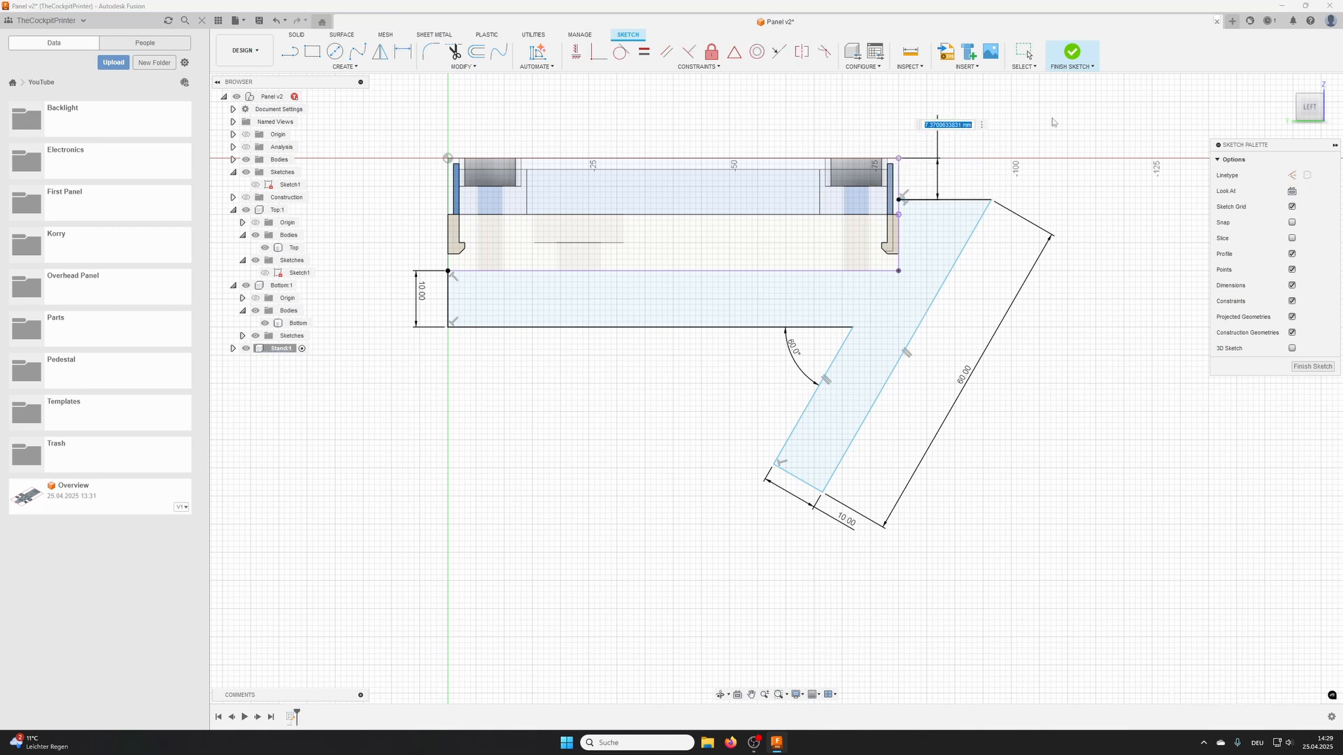
text(5)
key(Return)
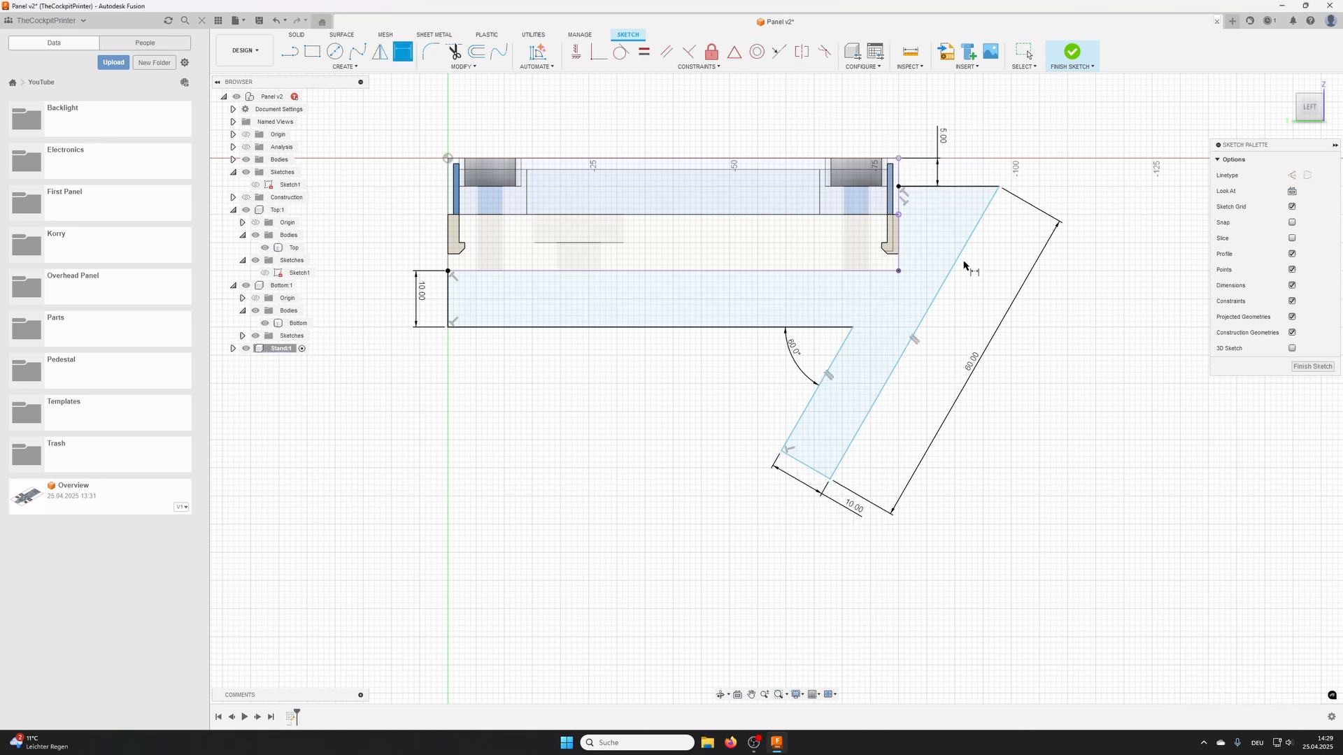
- Dimension the leg's outer edge 5 mm from the panel's lower corner and finish the sketch
click(928, 311)
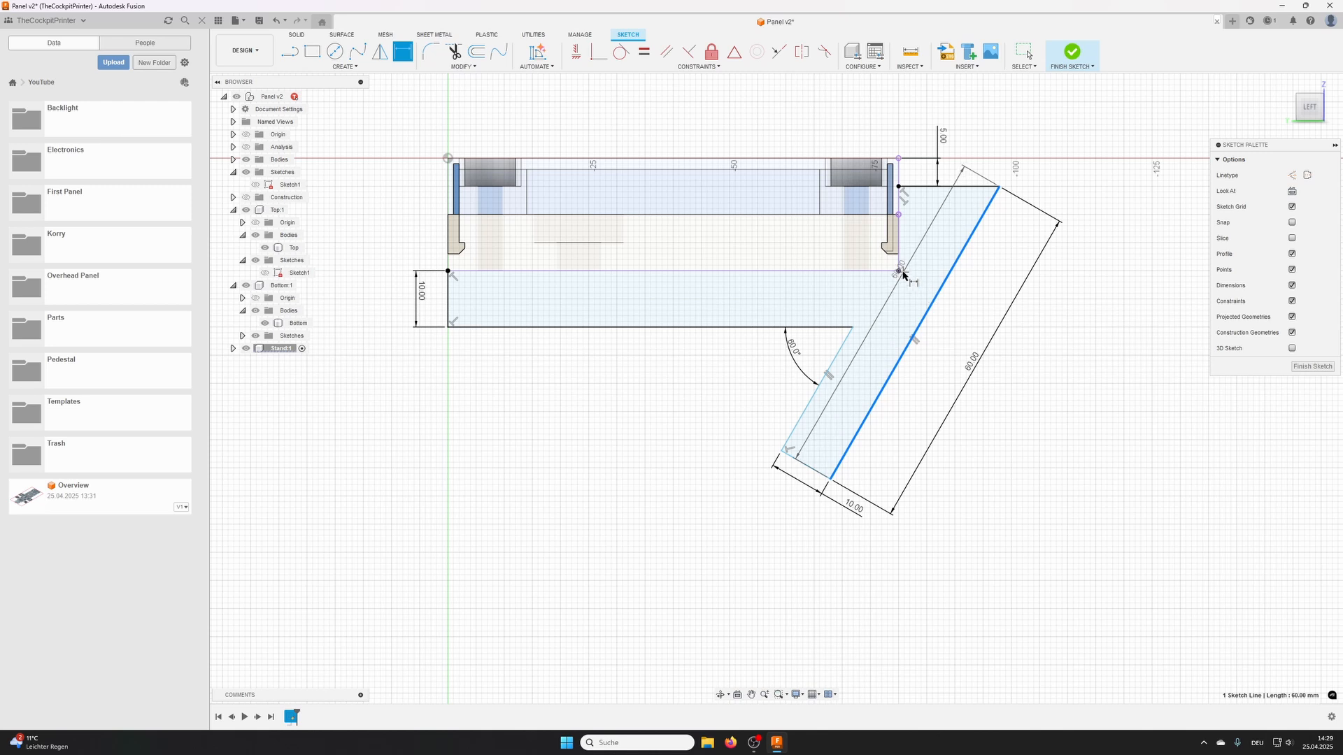
click(929, 276)
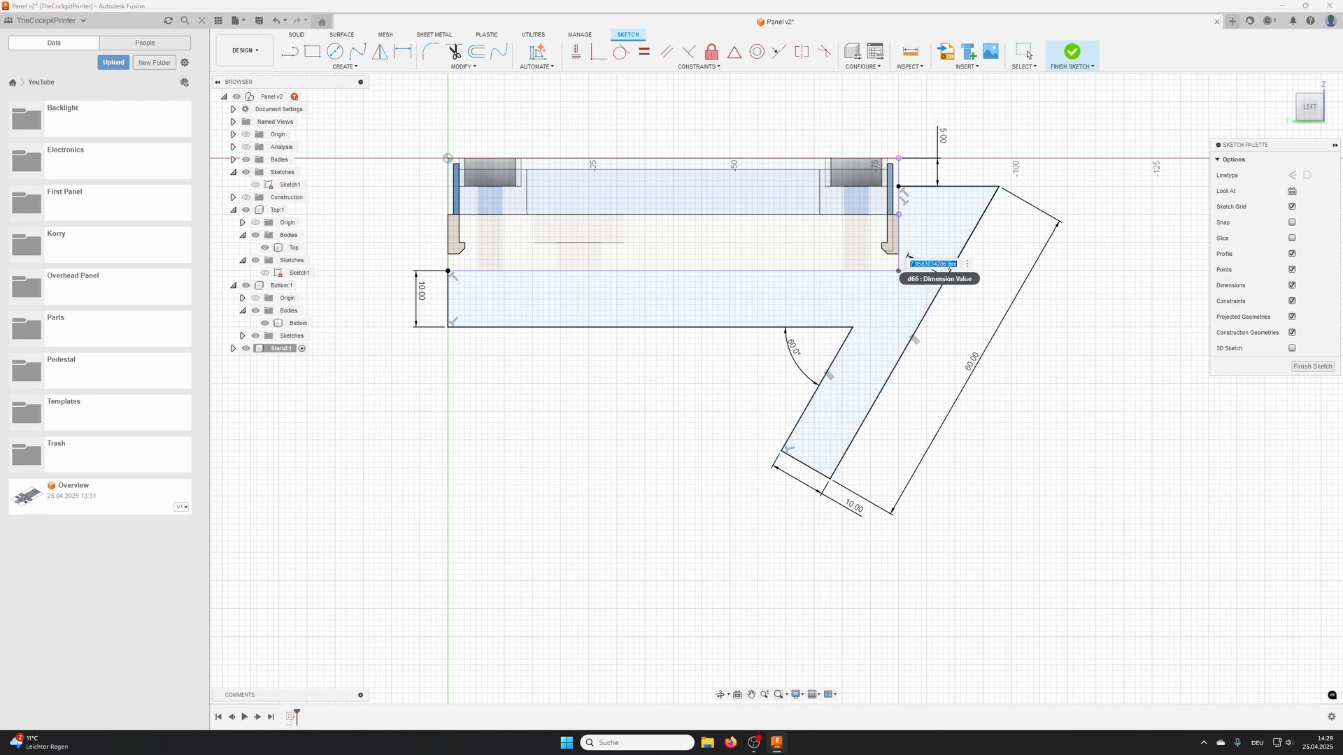
text(5)
key(Return)
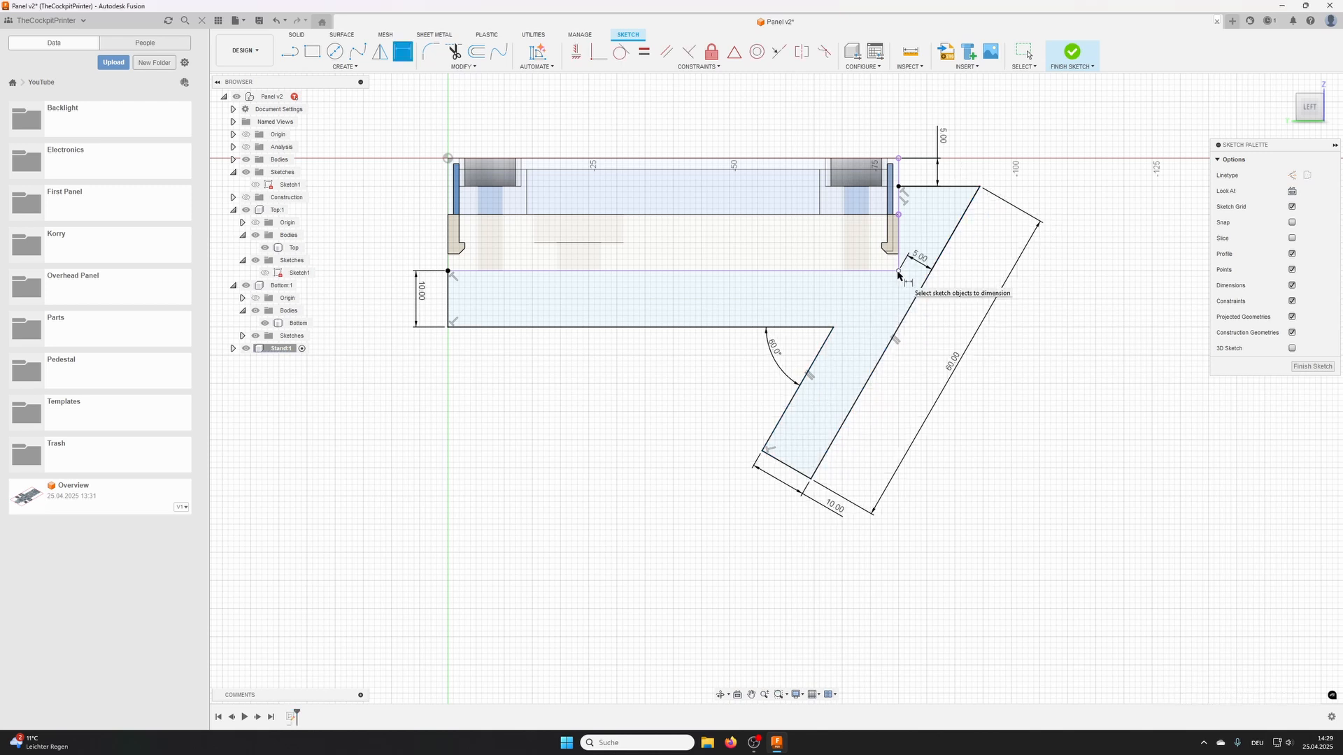
scroll(902, 294, up, 3)
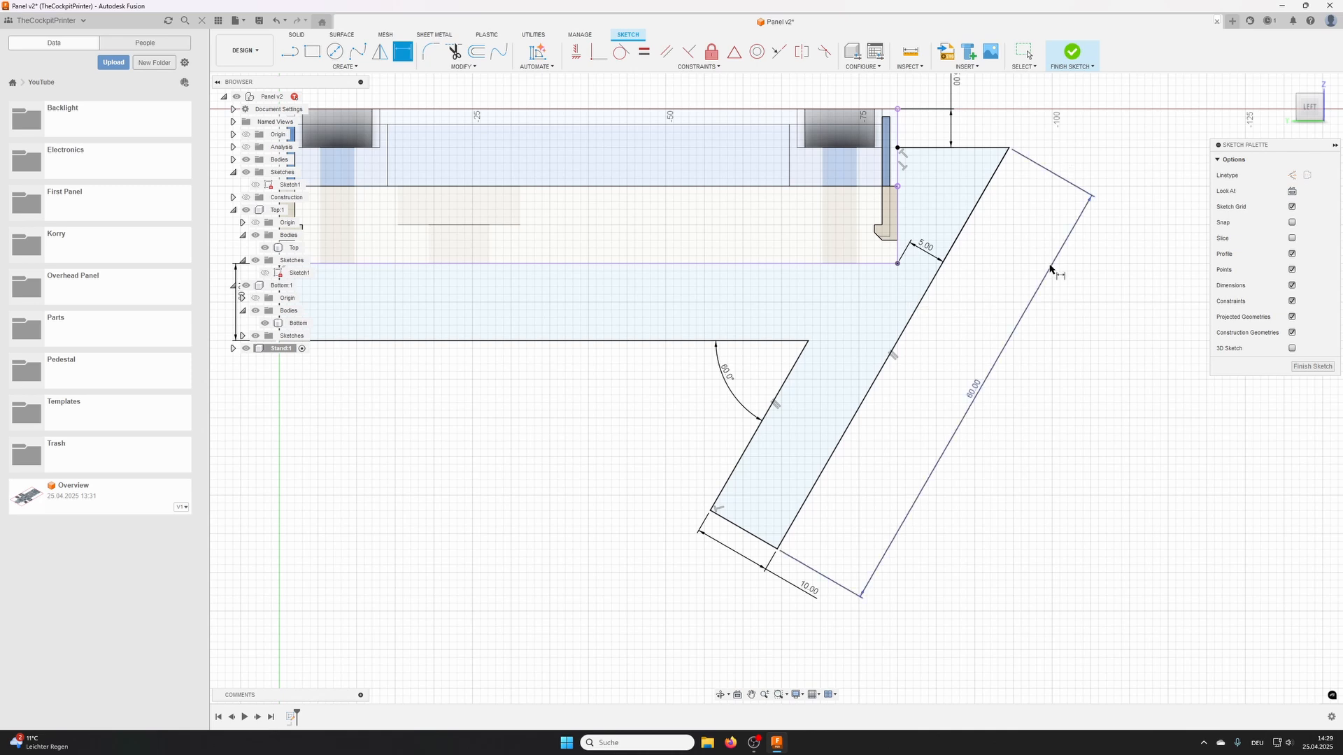
scroll(995, 249, down, 3)
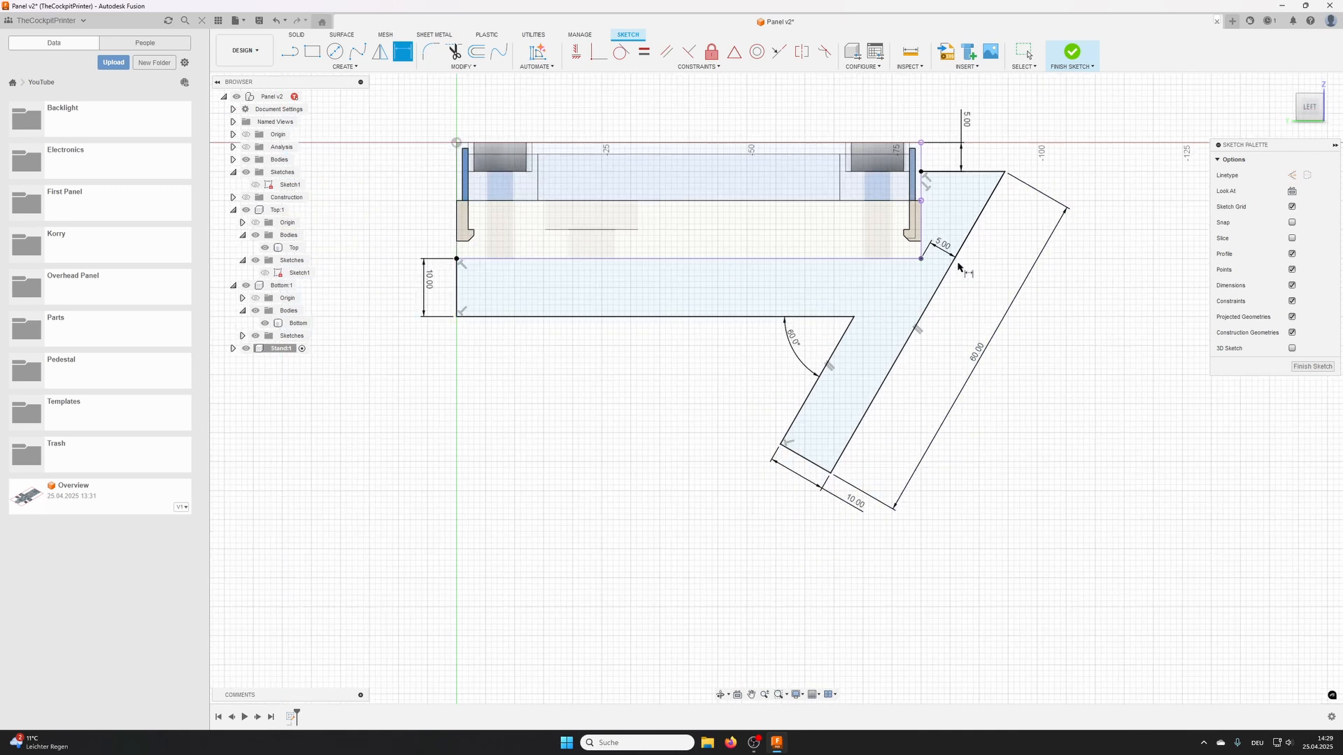
click(1071, 52)
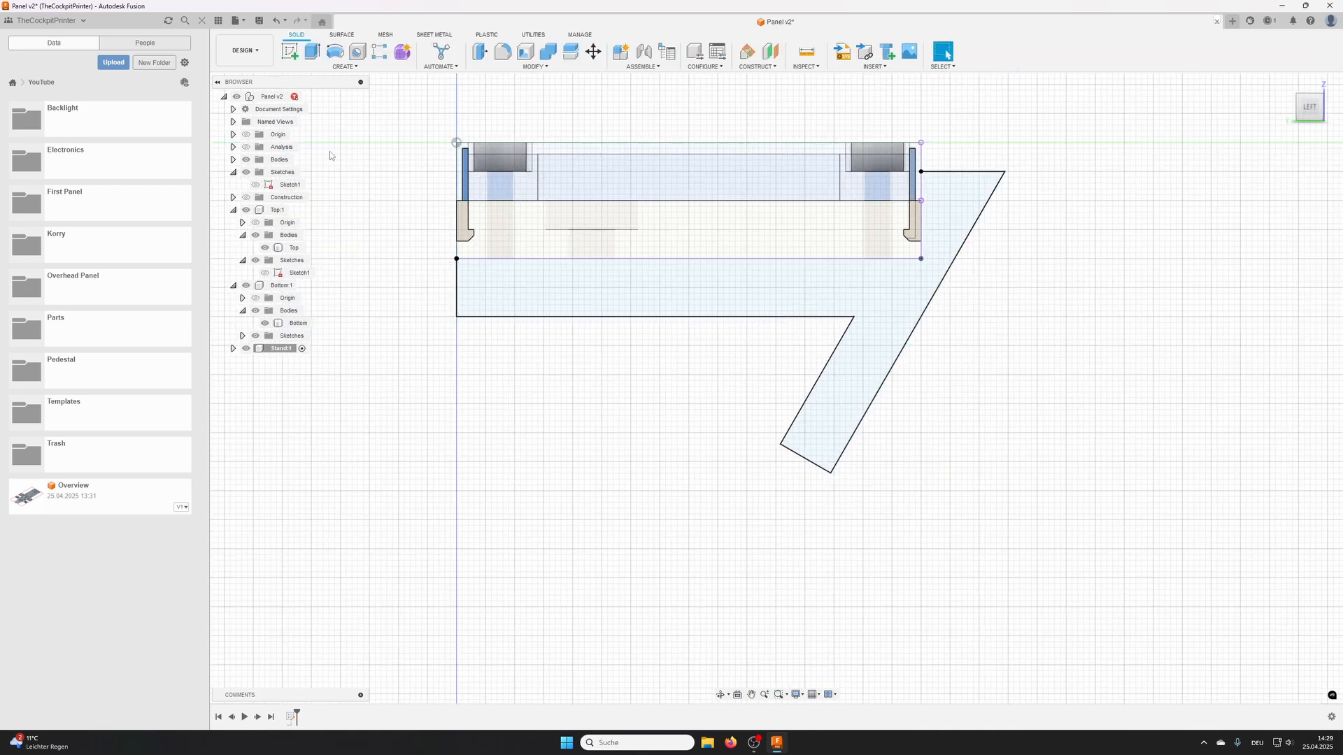
- Extrude the stand's bar-and-leg profile 10 mm as a new body
click(312, 53)
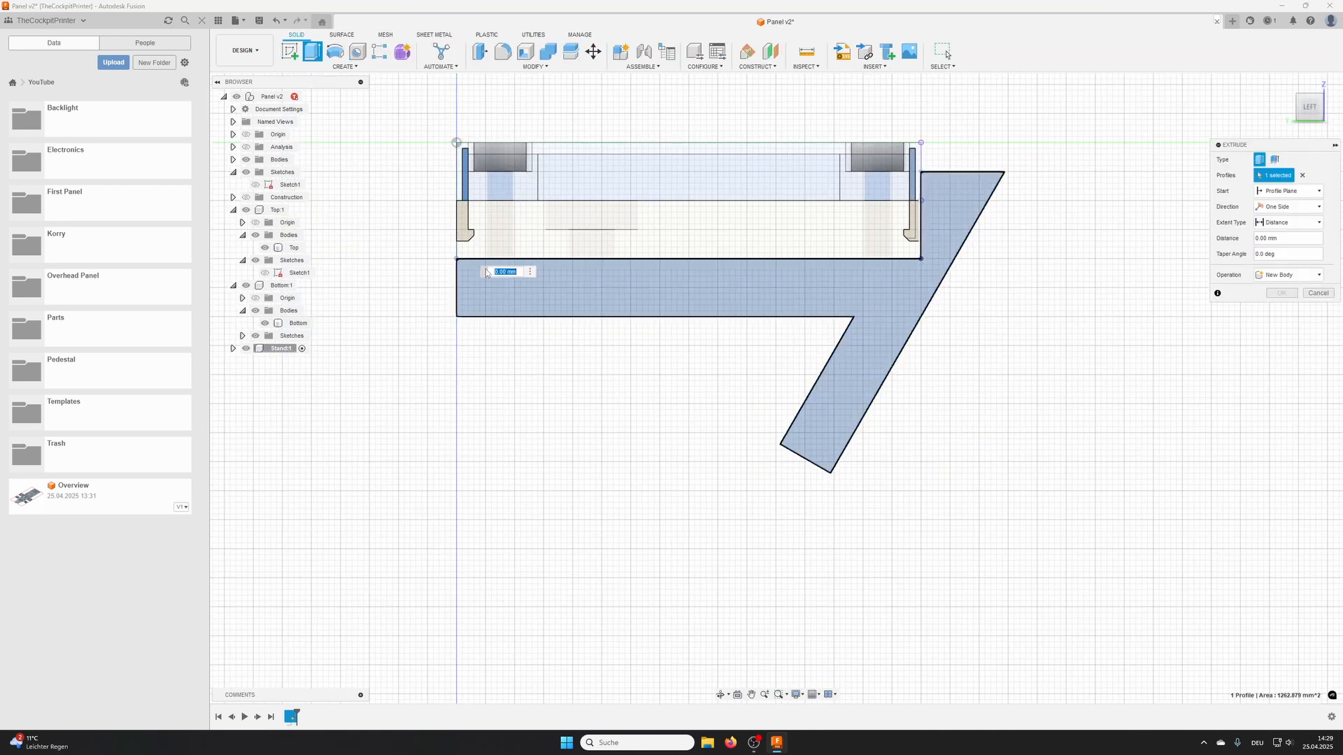
click(680, 308)
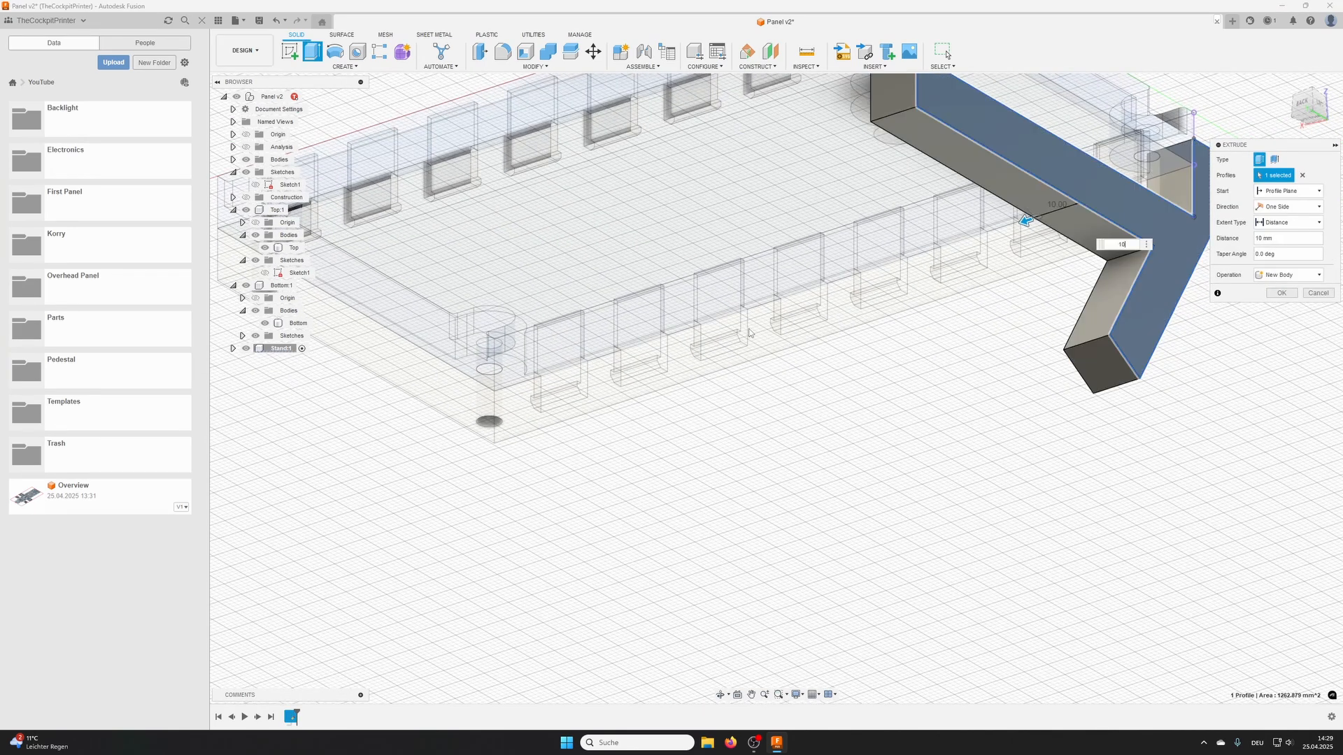
key(Return)
- Fillet the inner corner edge where the stand's leg meets the bar with a 5 mm radius
shift+middle_drag(983, 351, 685, 325)
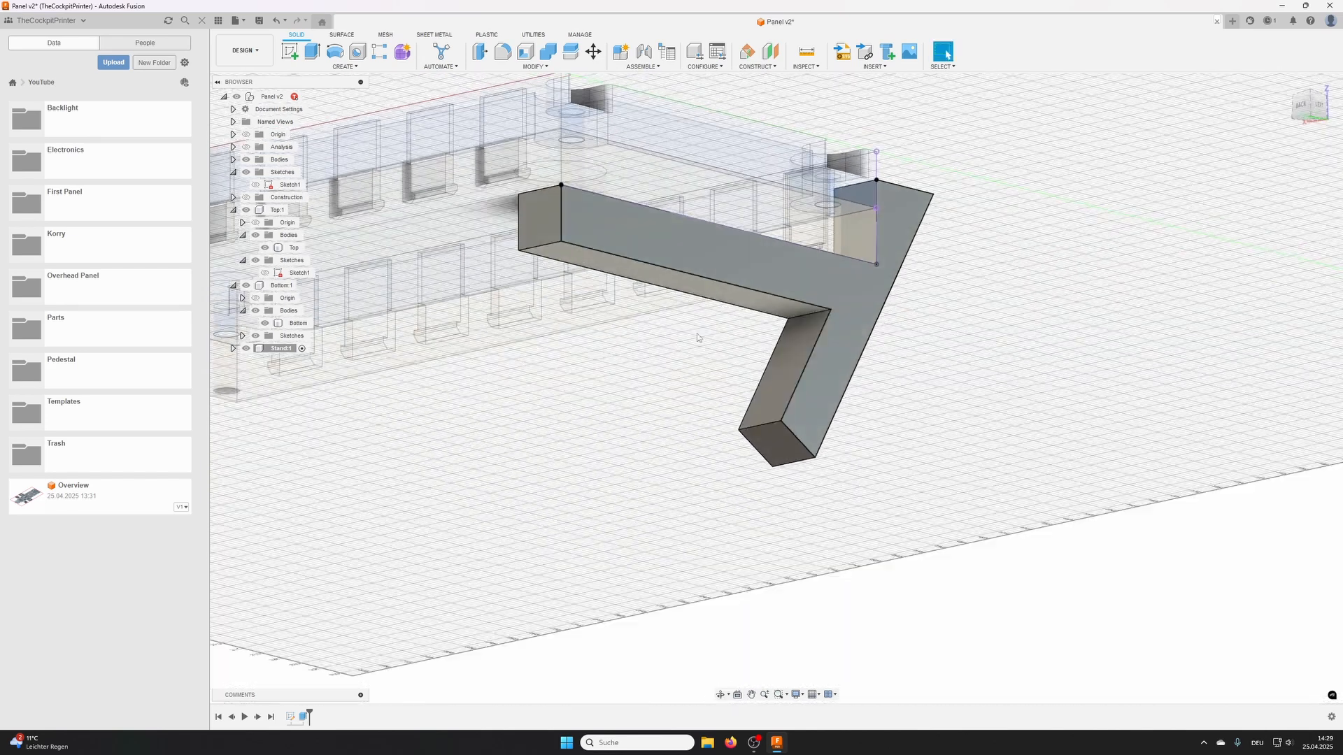
click(502, 51)
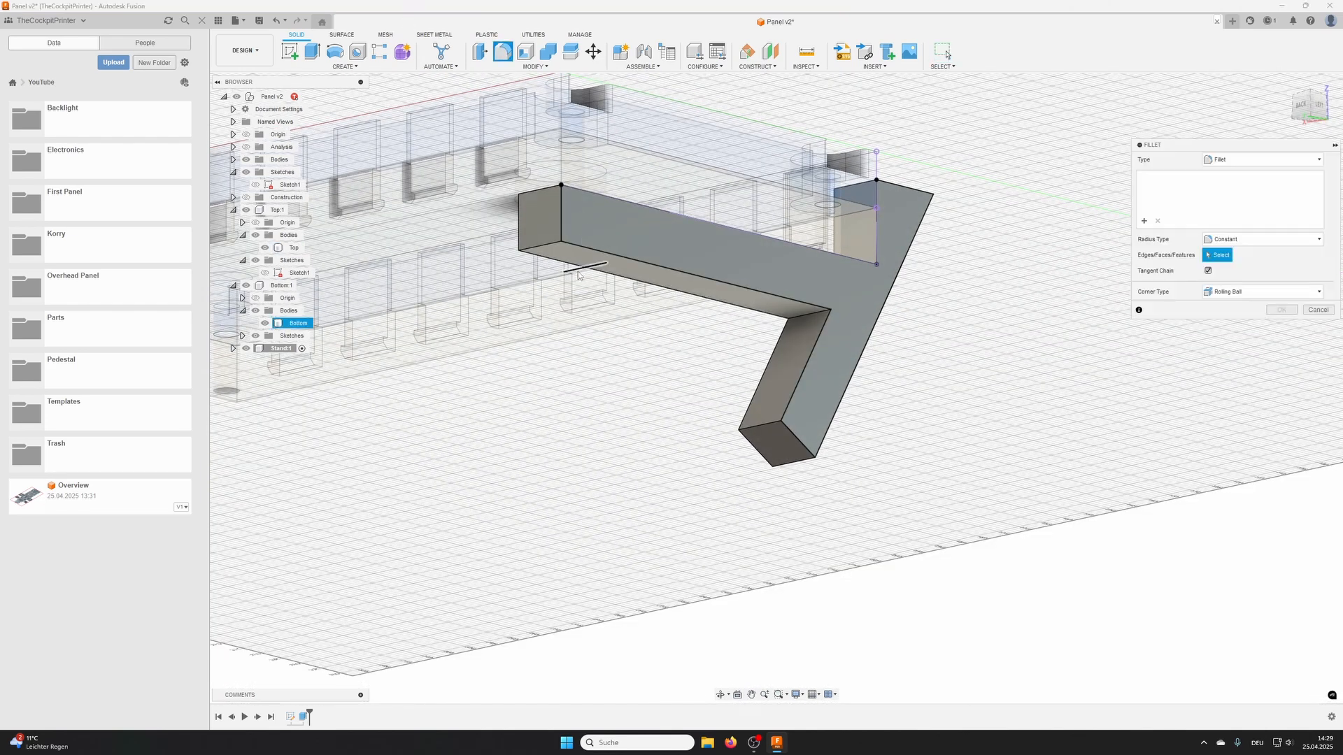
click(807, 315)
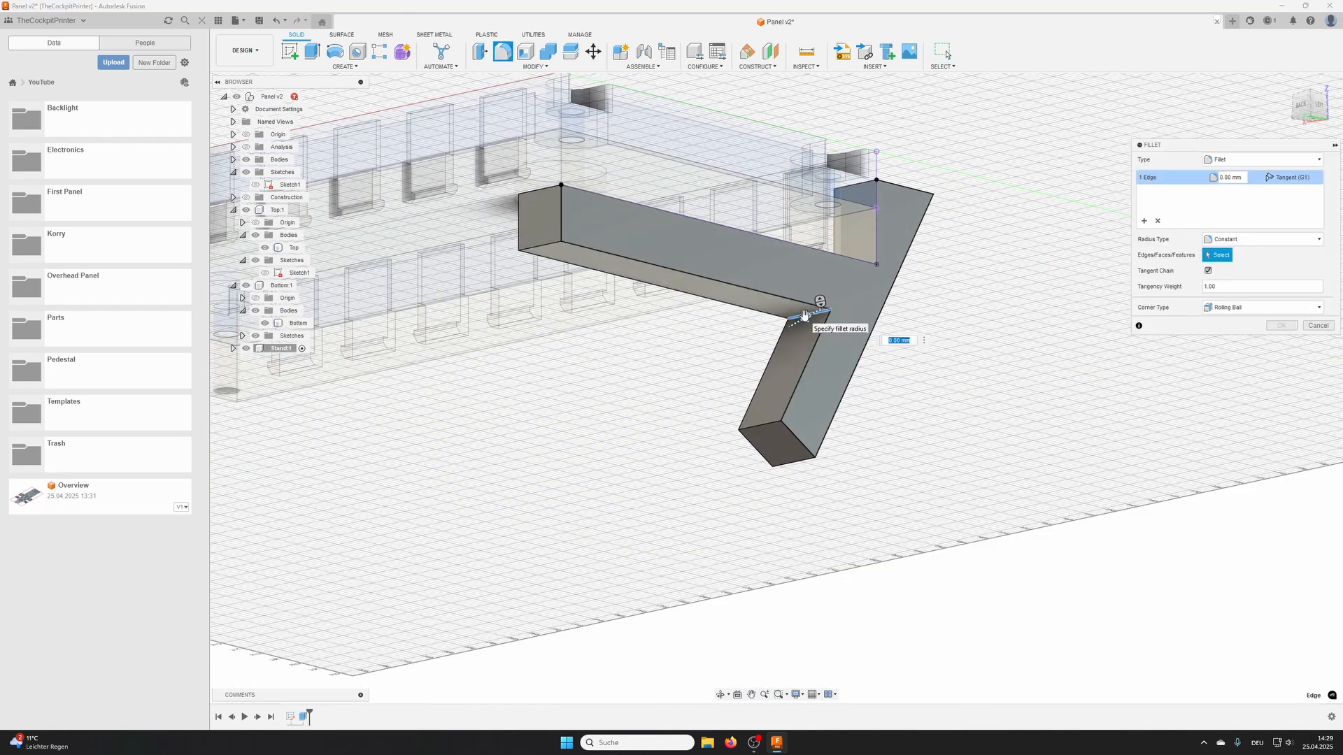
text(5)
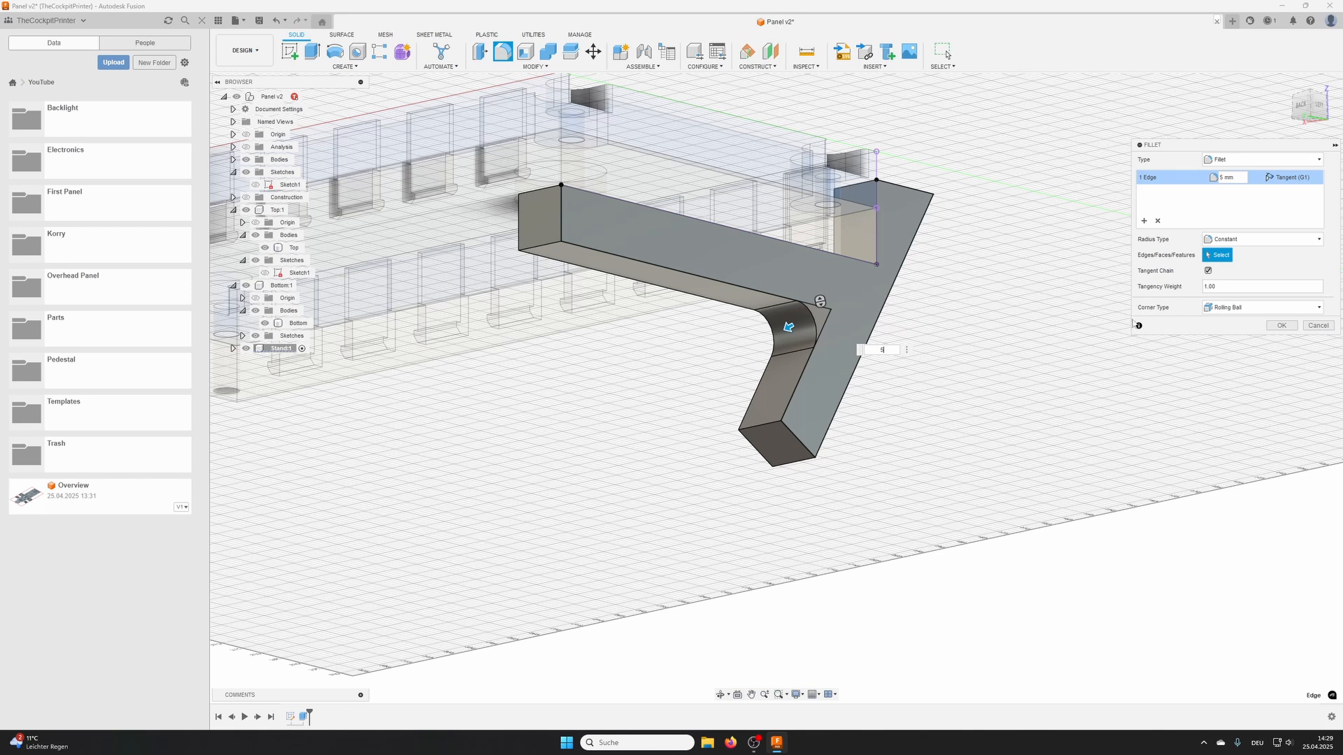
- Add a 2 mm fillet set for the bar's lower end edge, both leg end edges and the stand's pointed upper corner
click(1144, 221)
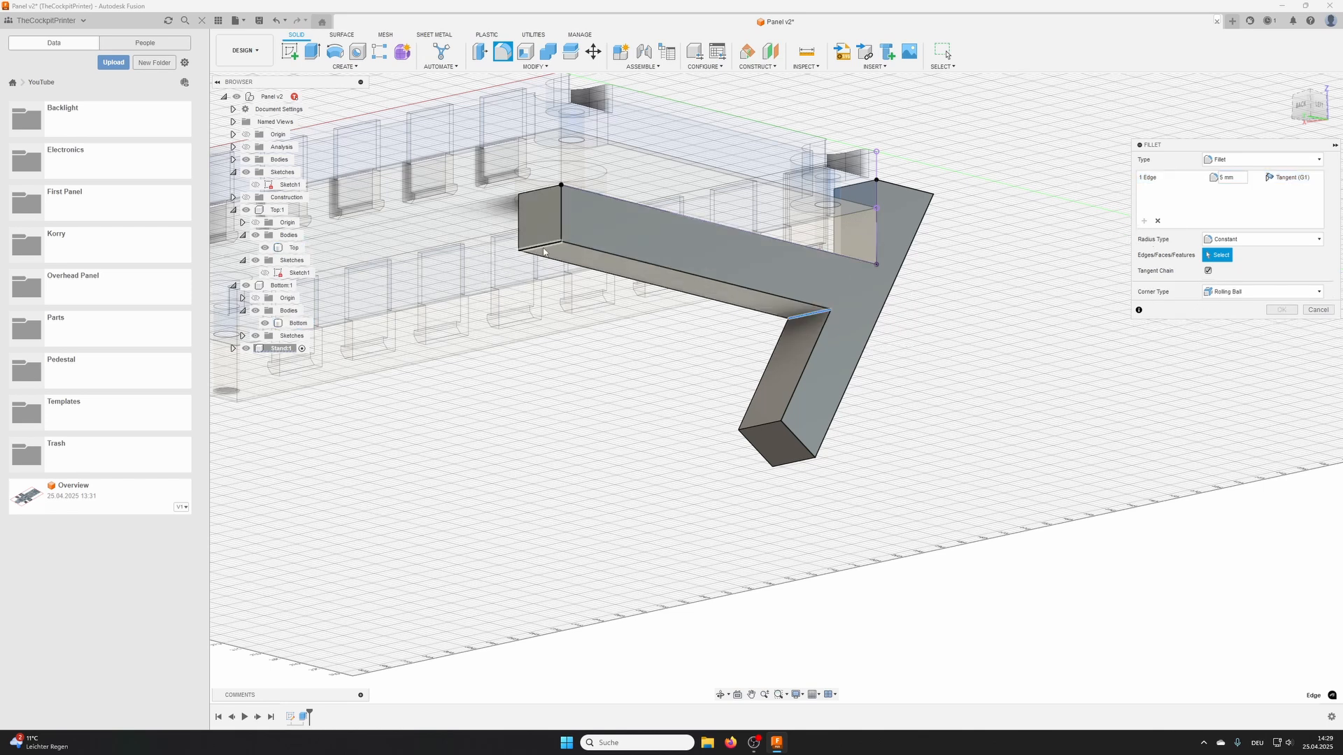
click(542, 246)
click(761, 424)
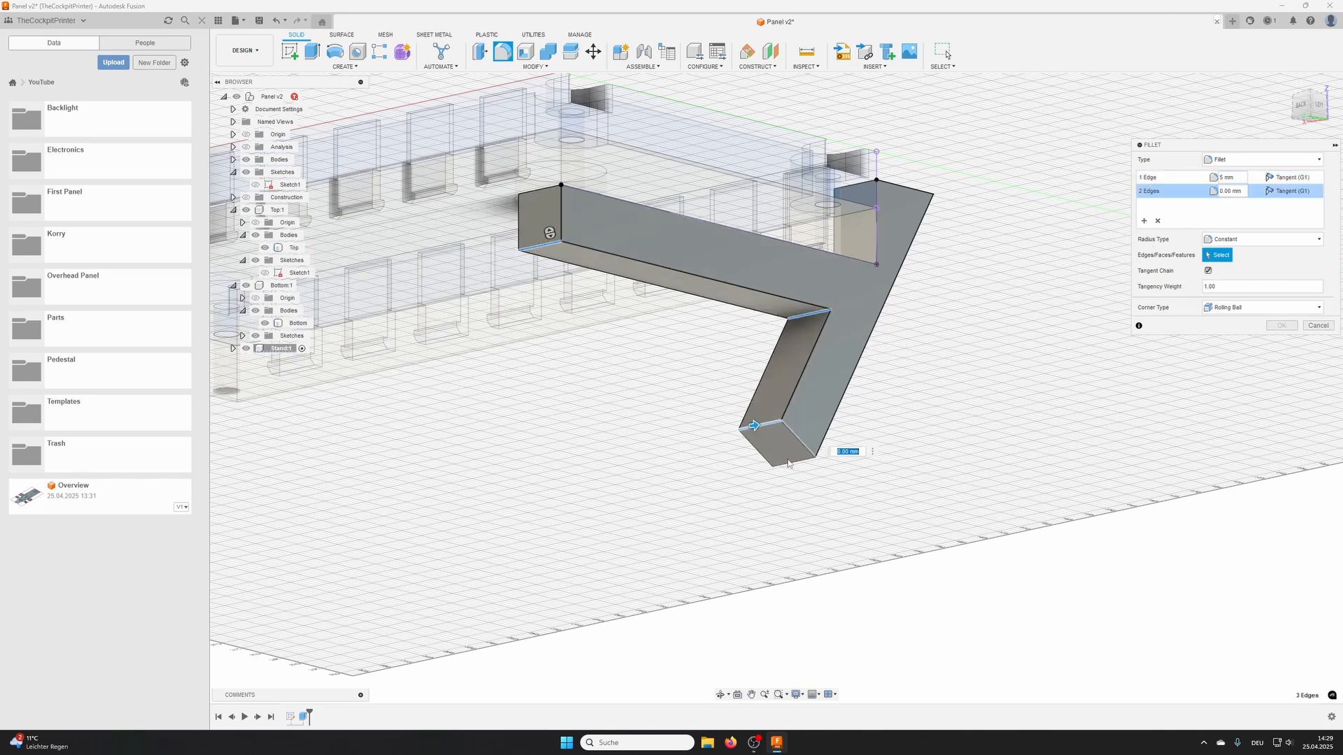
click(793, 462)
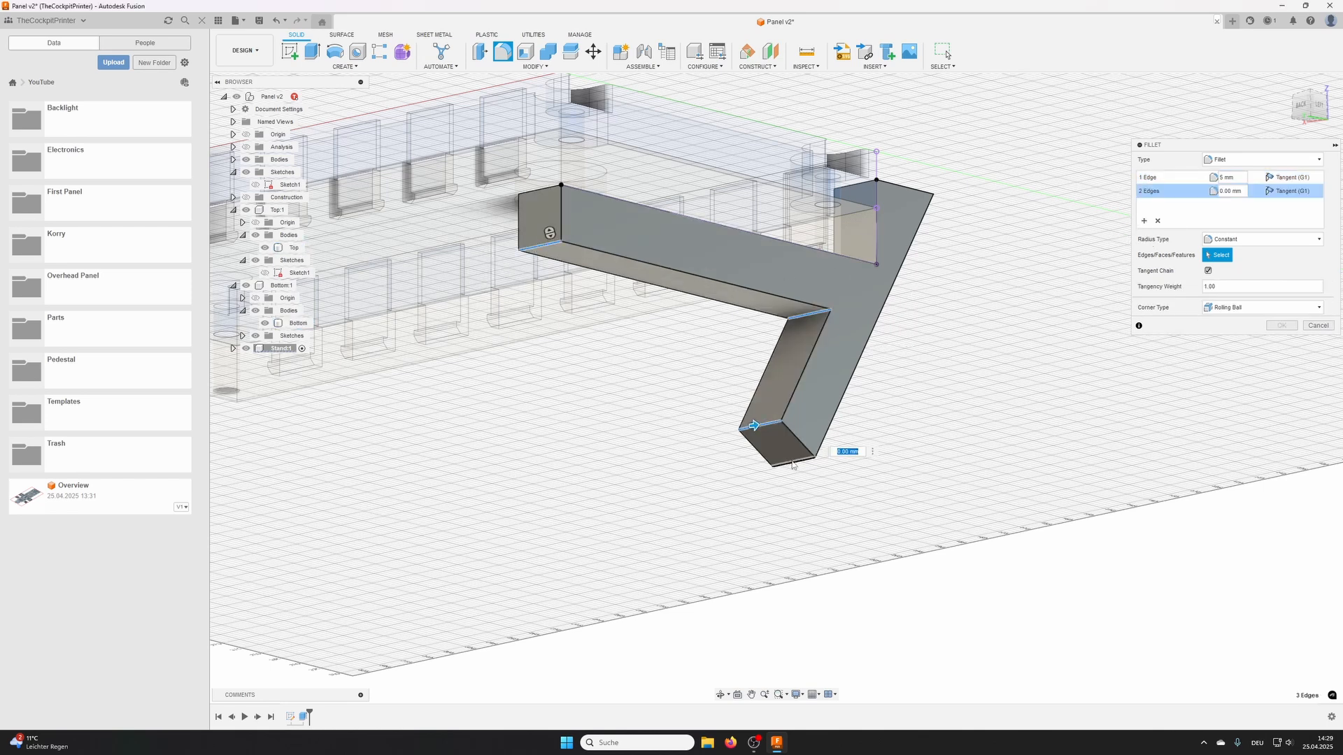
click(921, 203)
text(2)
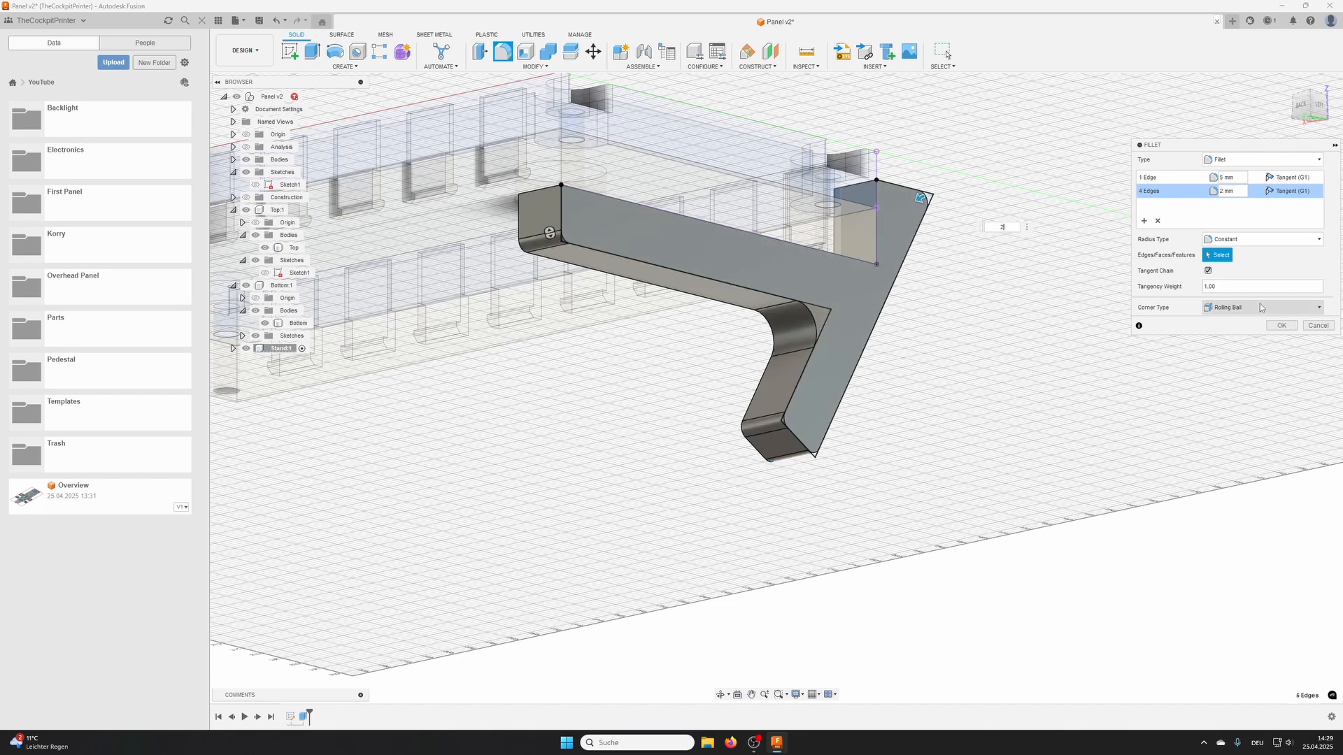
click(1281, 325)
- Hide the Bottom and Top components and start a sketch on the upper face of the stand's bar
scroll(629, 248, up, 5)
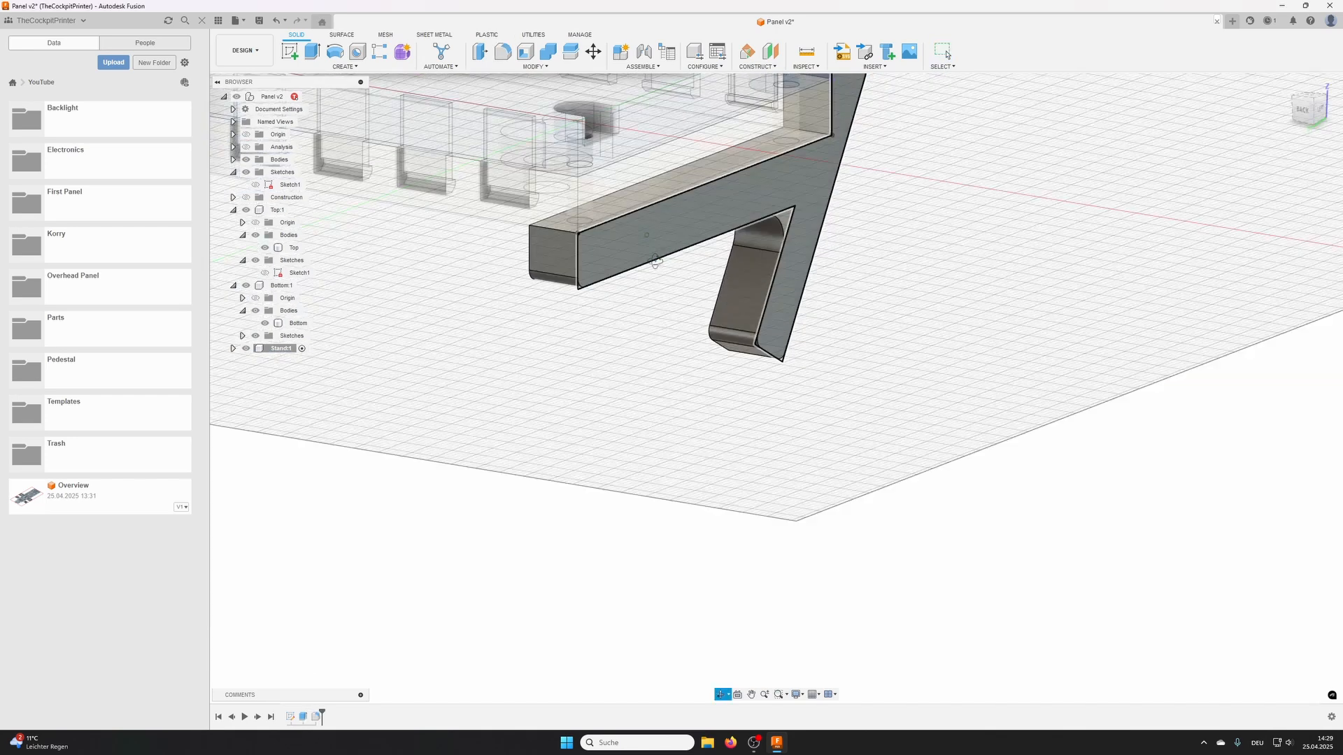
shift+middle_drag(607, 258, 605, 371)
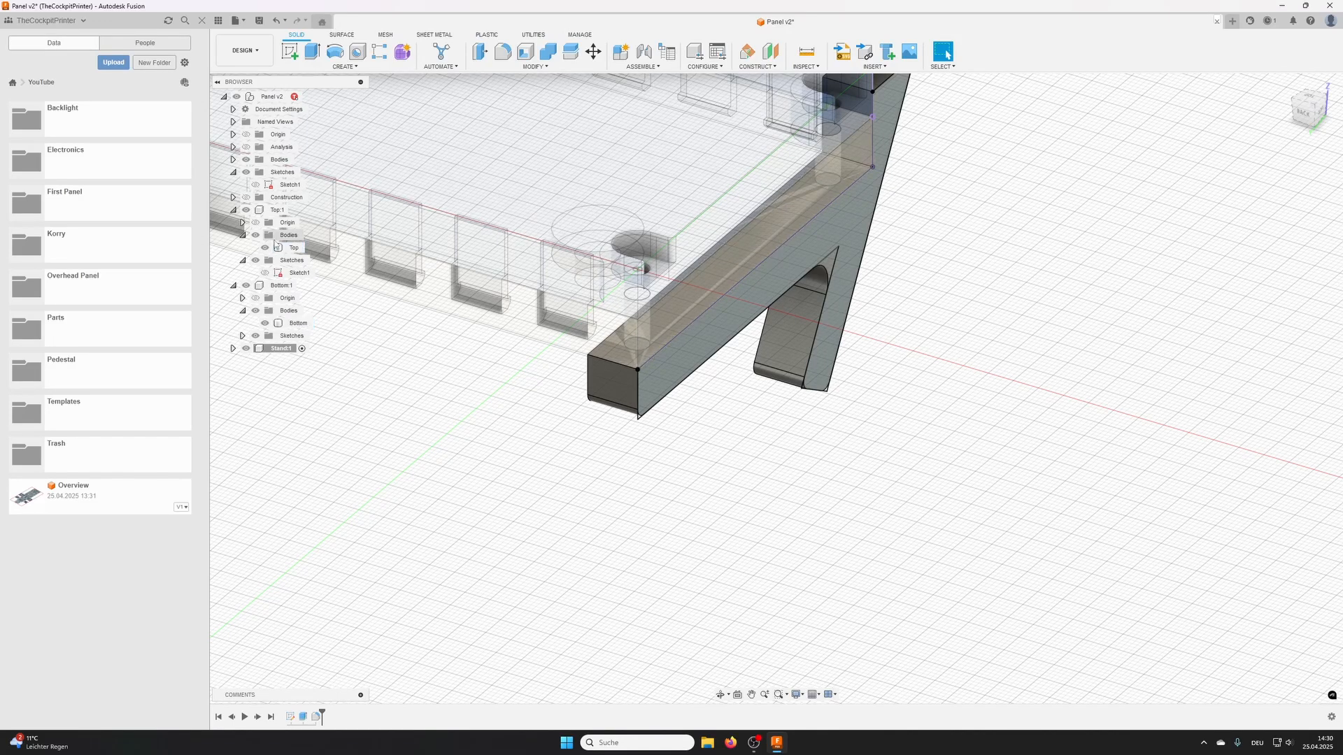
click(246, 286)
click(245, 210)
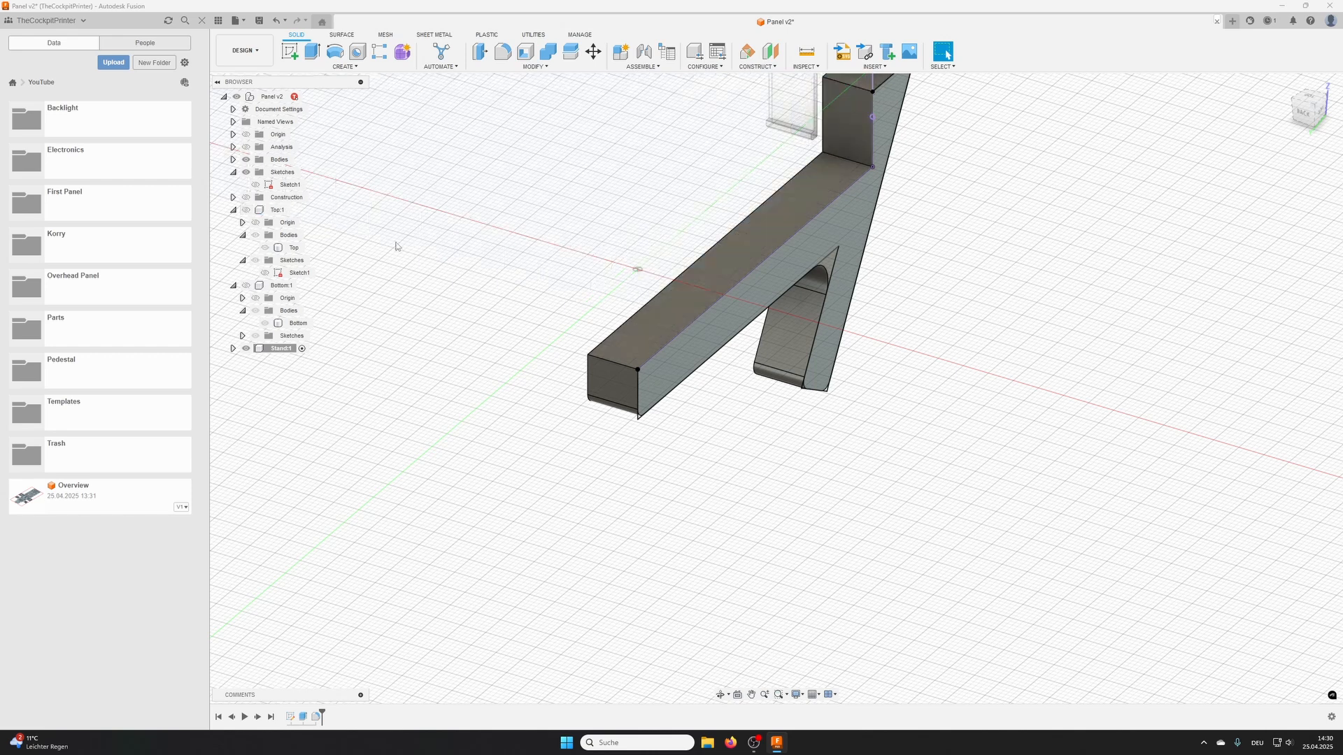
click(290, 51)
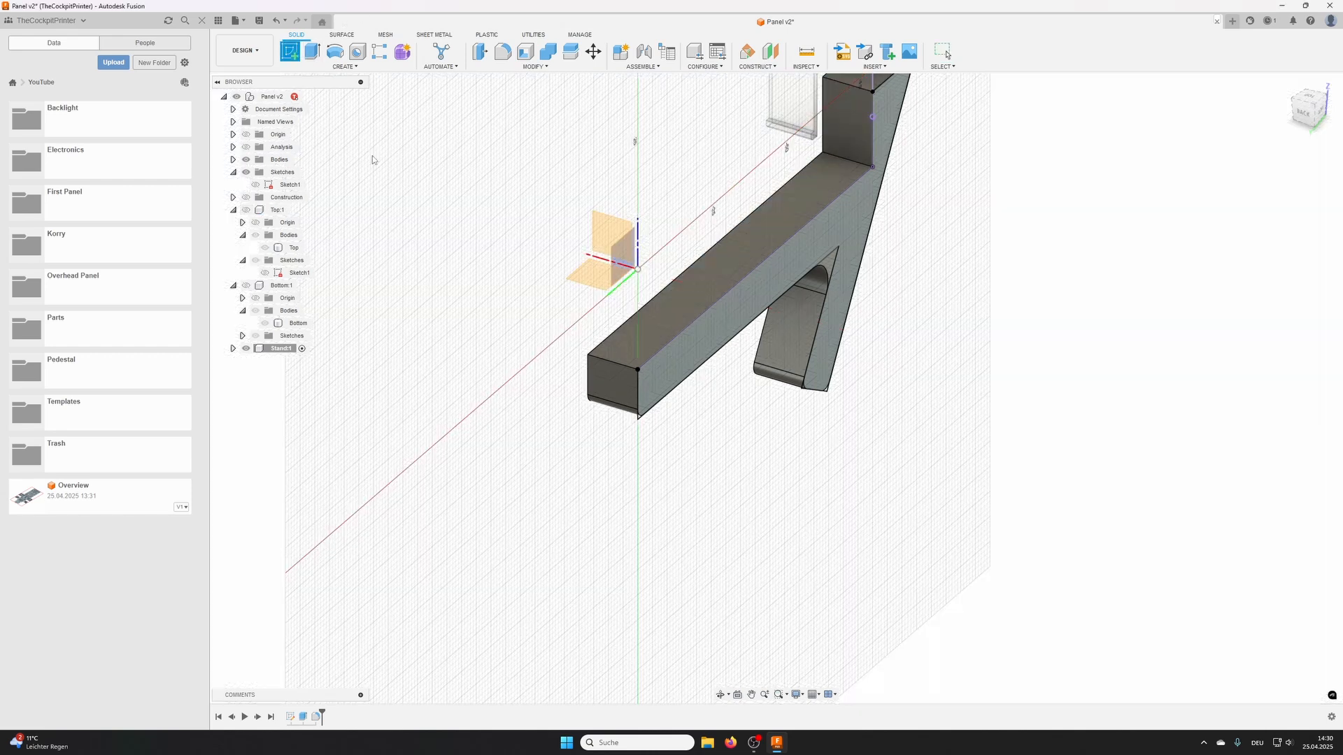
click(642, 348)
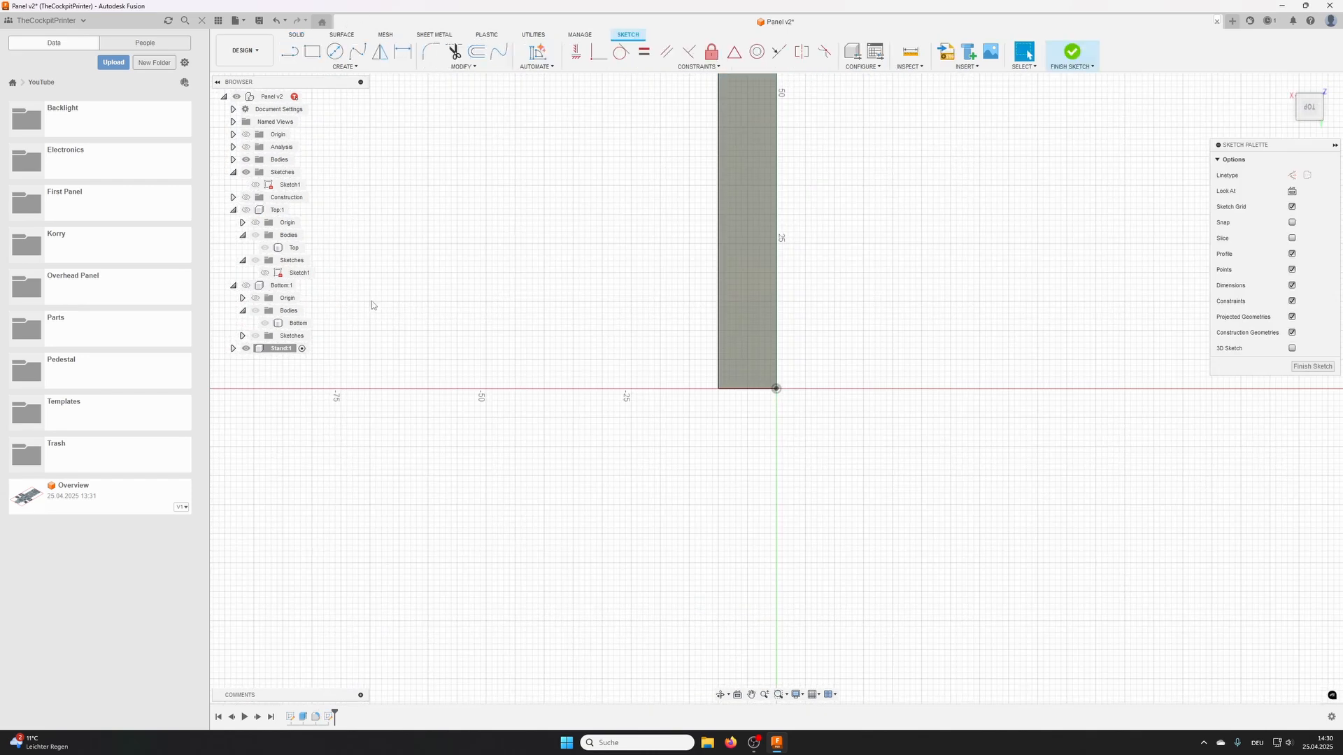
- Project Bottom's two screw-hole edges over the stand's bar into the sketch, showing Bottom only for the projection
click(246, 286)
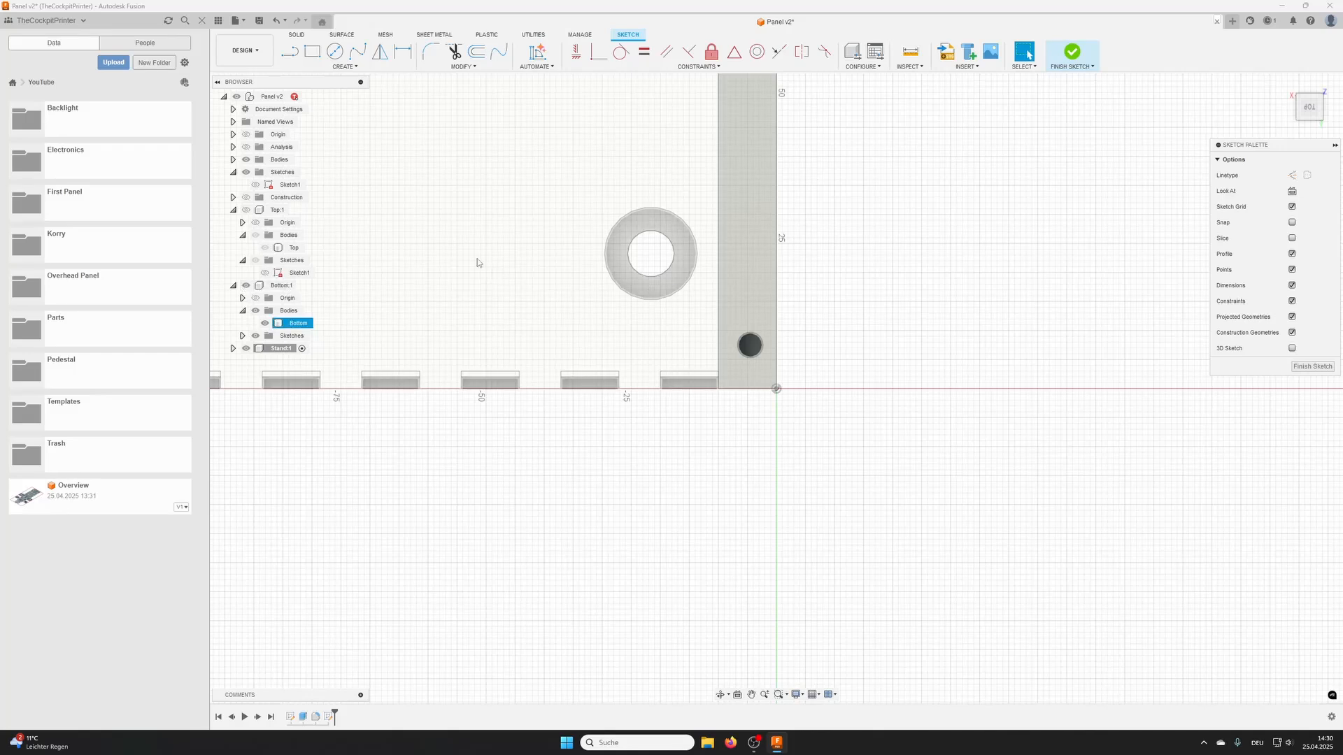
key(p)
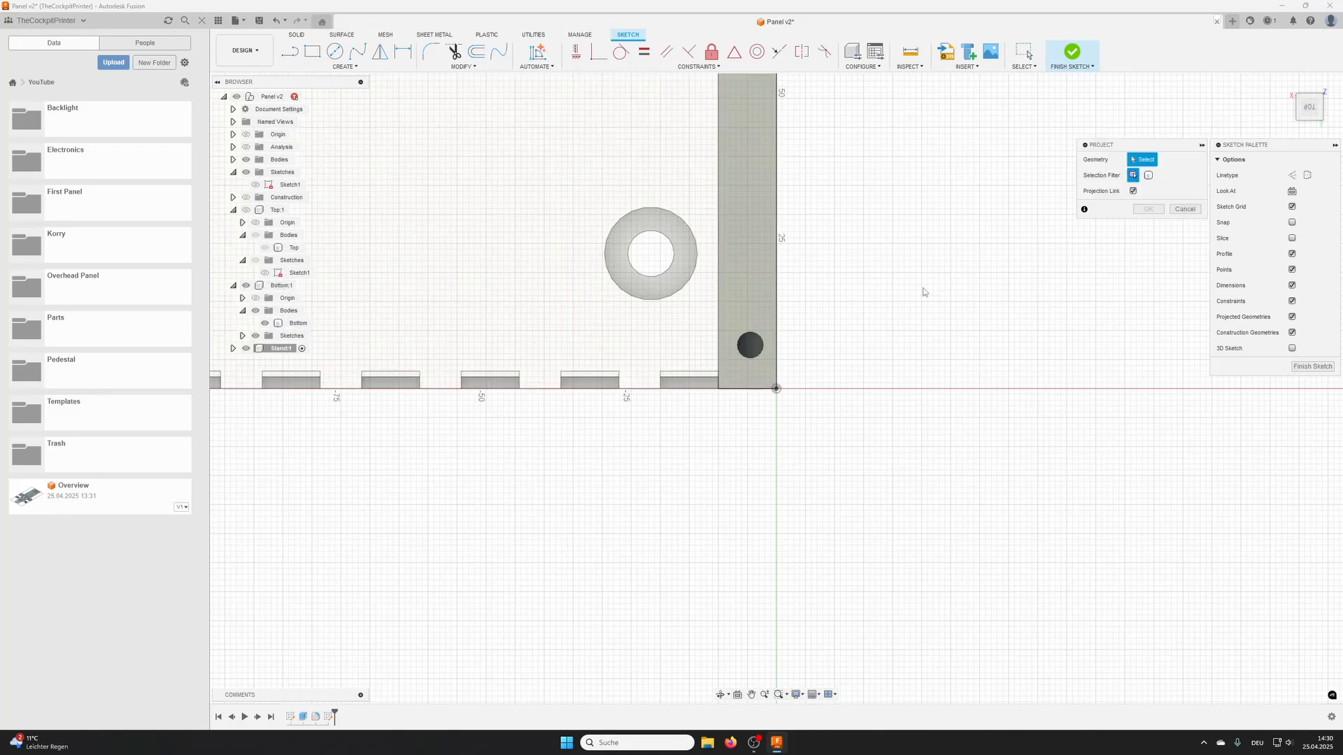
click(762, 341)
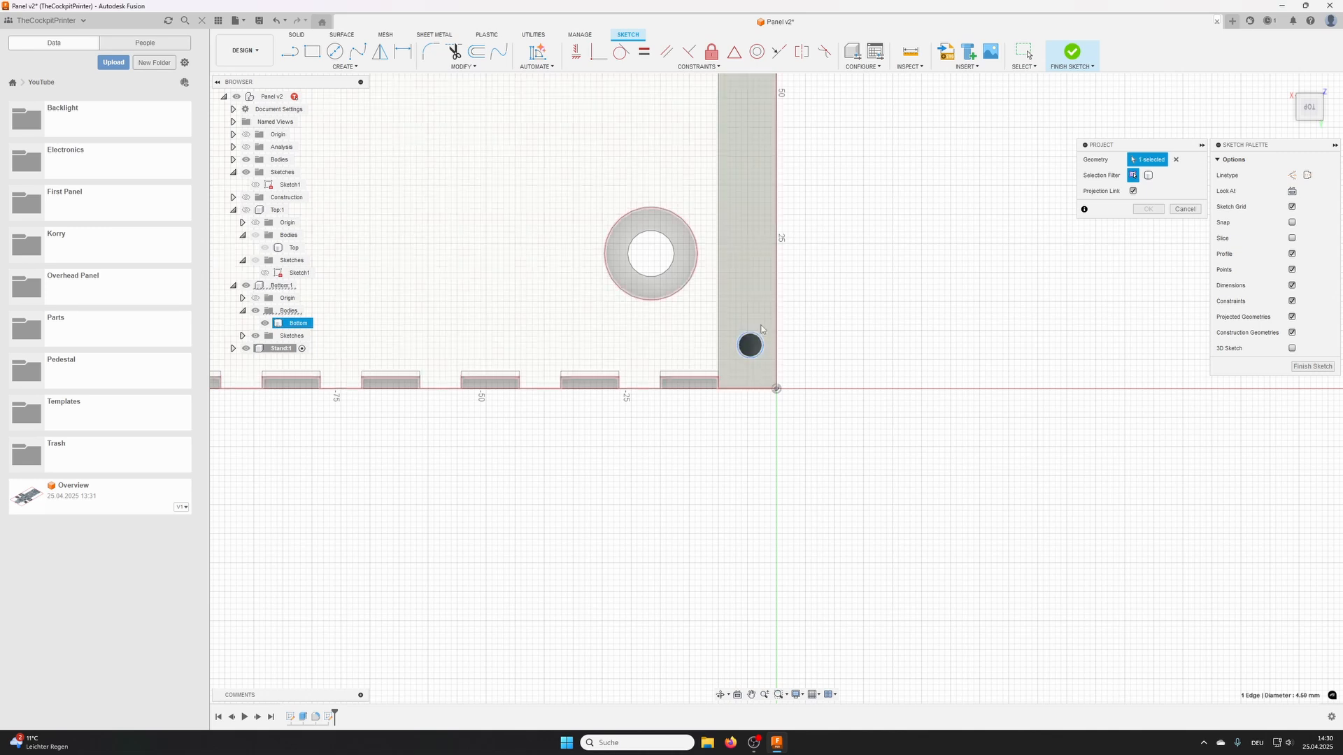
middle_drag(750, 212, 750, 495)
click(755, 263)
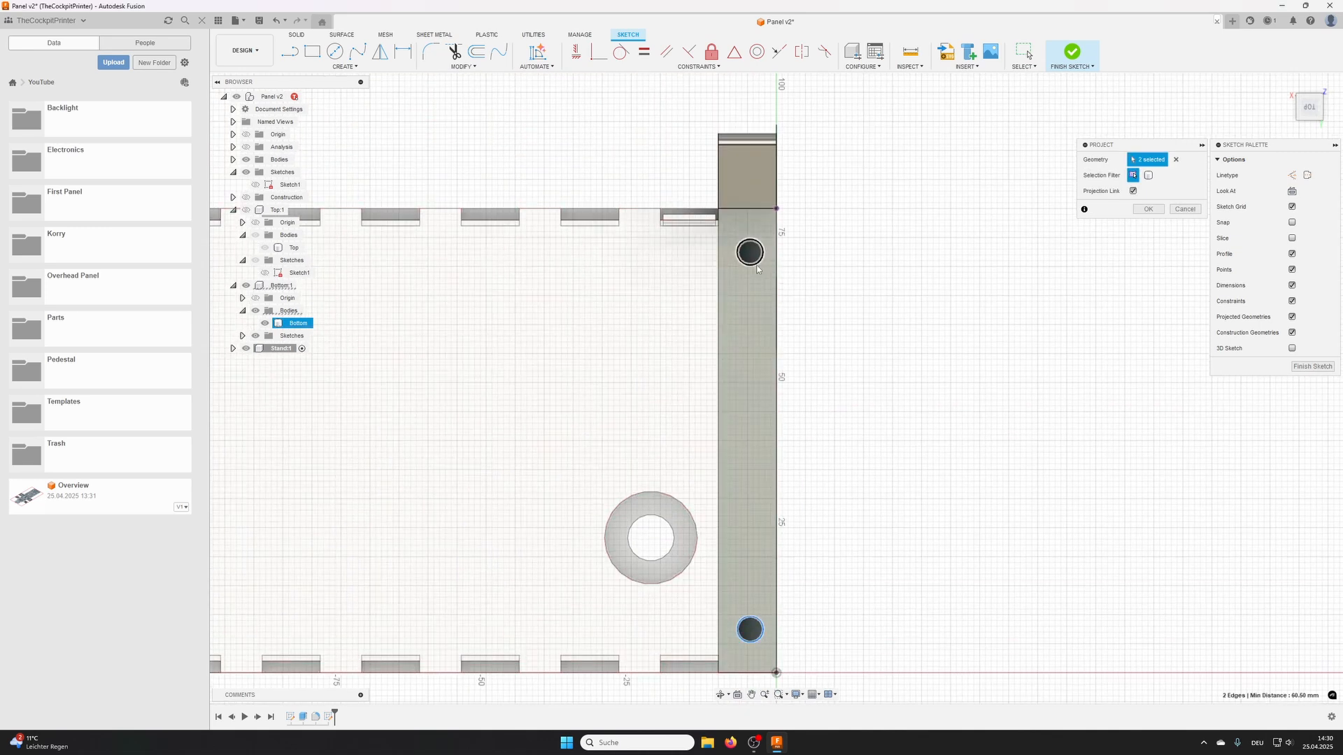
click(1147, 209)
click(434, 353)
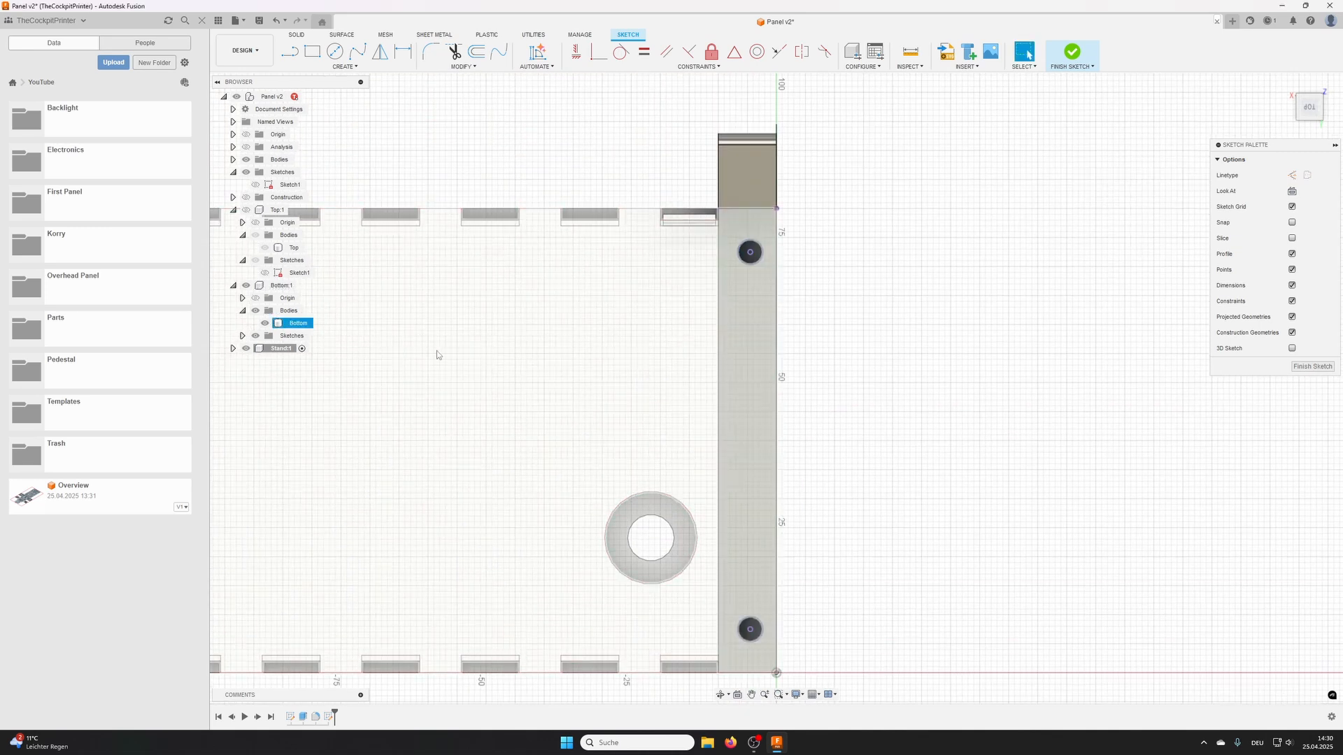
click(246, 285)
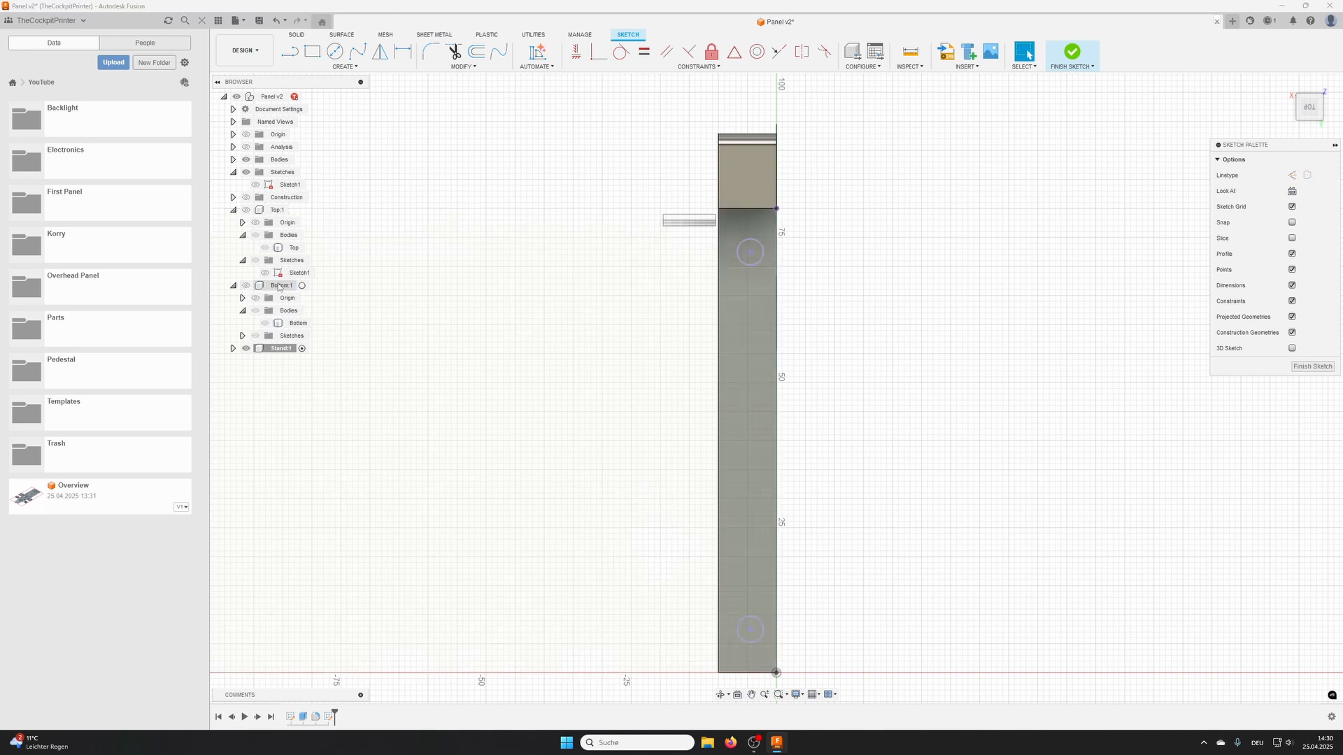
- Draw circumscribed hexagons centred on the two projected holes, about 8 mm across flats at the upper hole and 10 mm at the lower
click(351, 61)
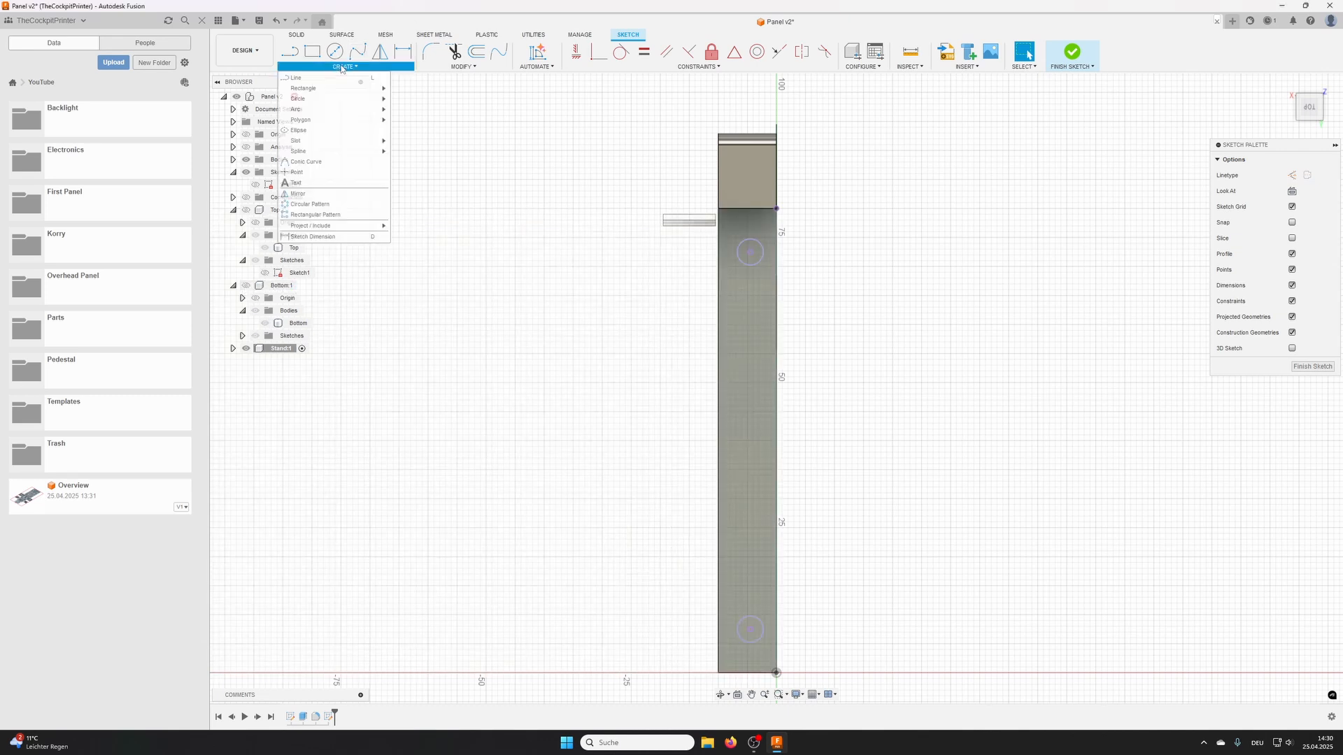
mouse_move(335, 121)
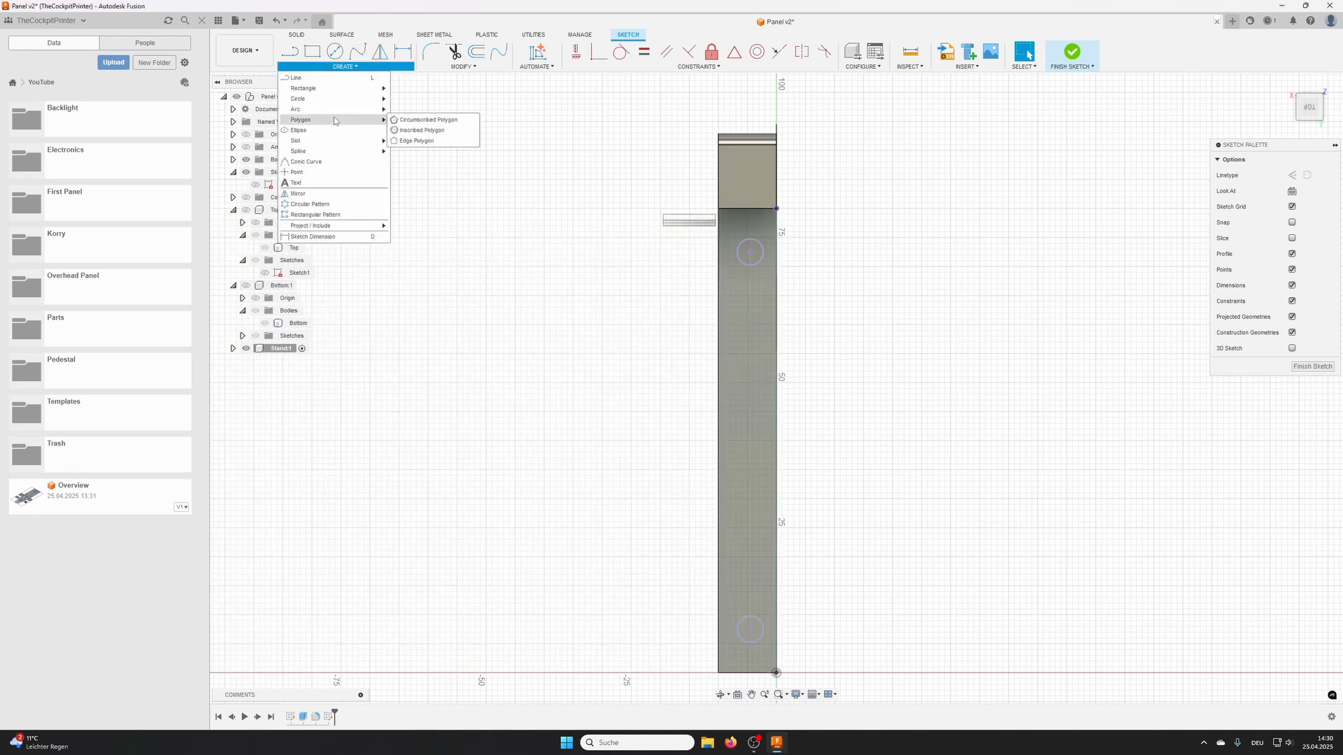
click(430, 121)
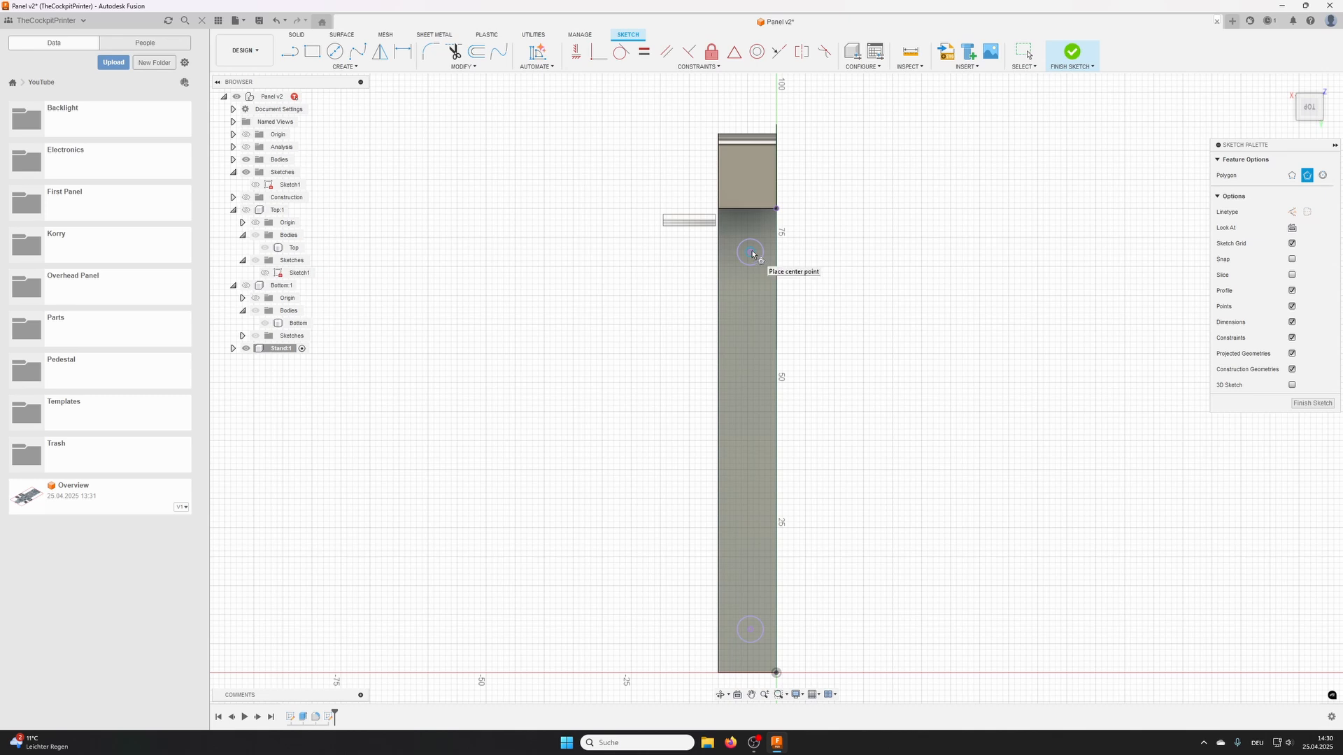
click(752, 252)
click(768, 237)
middle_drag(733, 544, 689, 296)
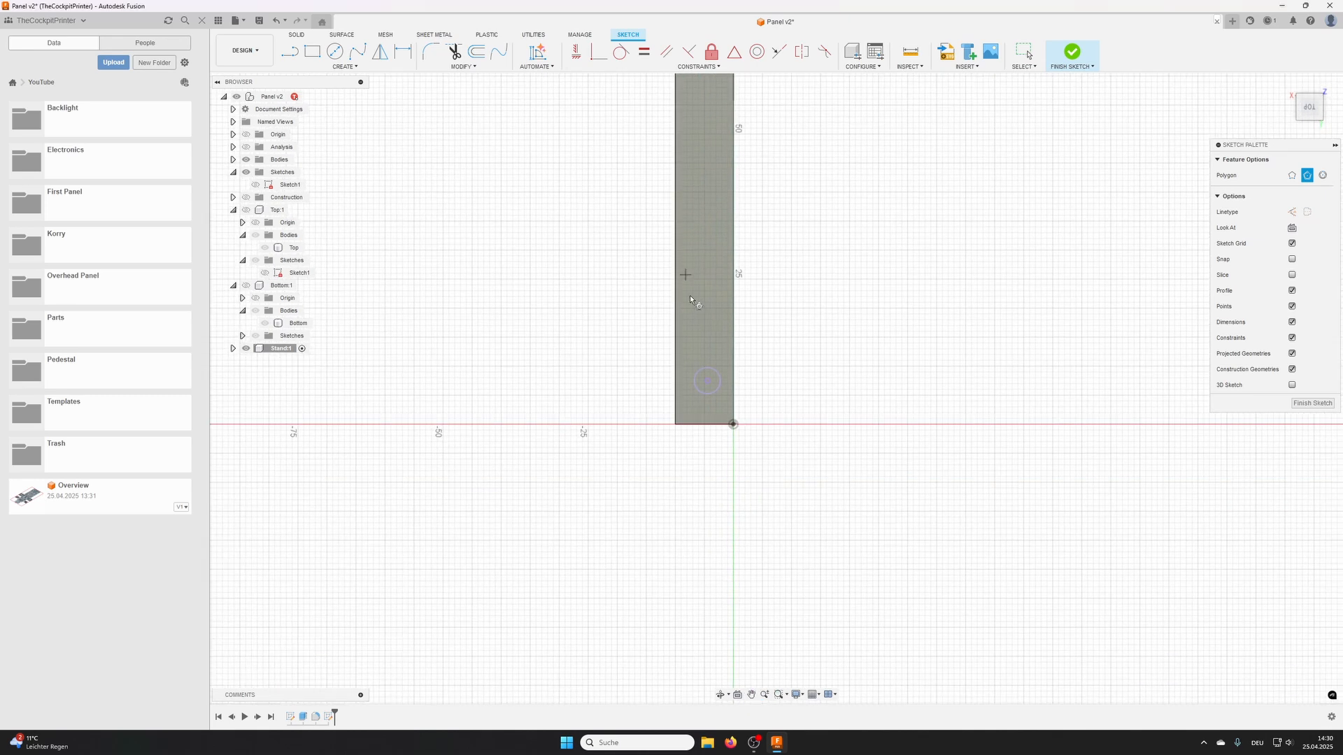
click(707, 382)
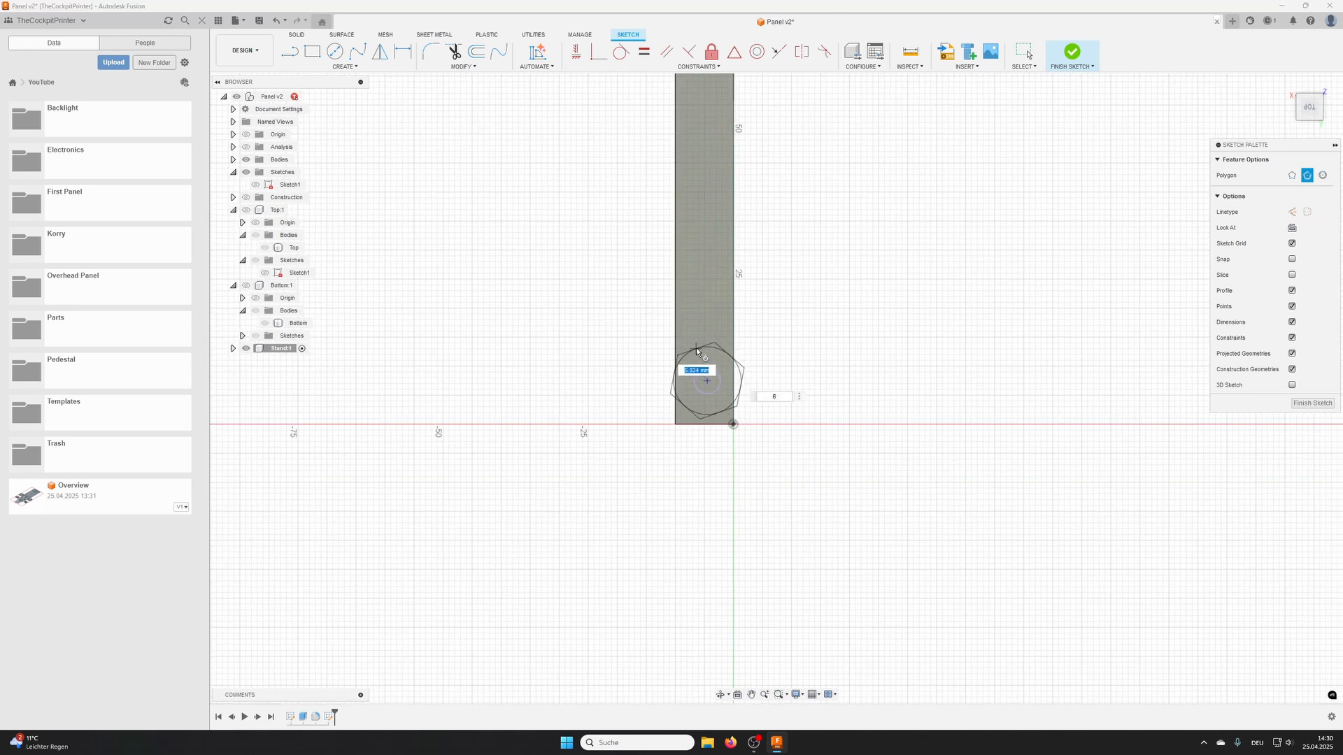
click(696, 357)
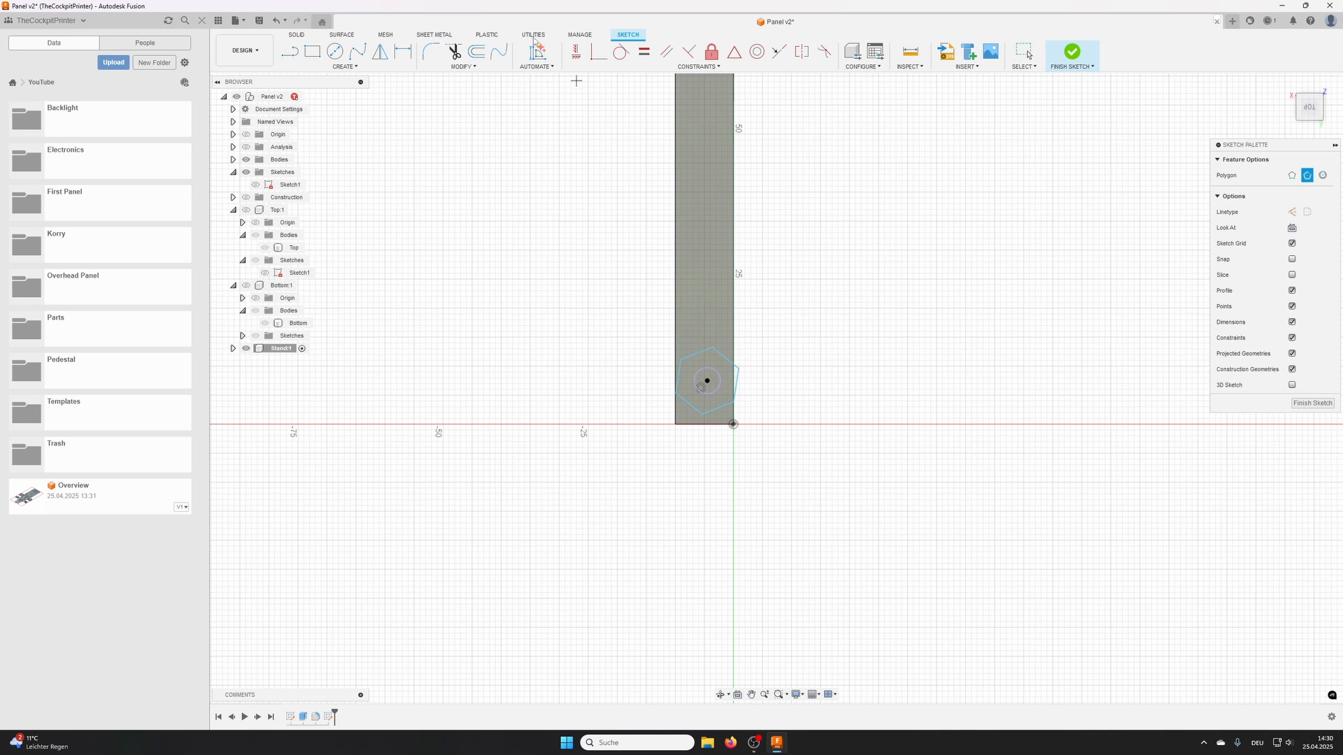
- Make one side of each hexagon vertical and dimension the upper hexagon 7.5 mm across its vertical sides
click(575, 51)
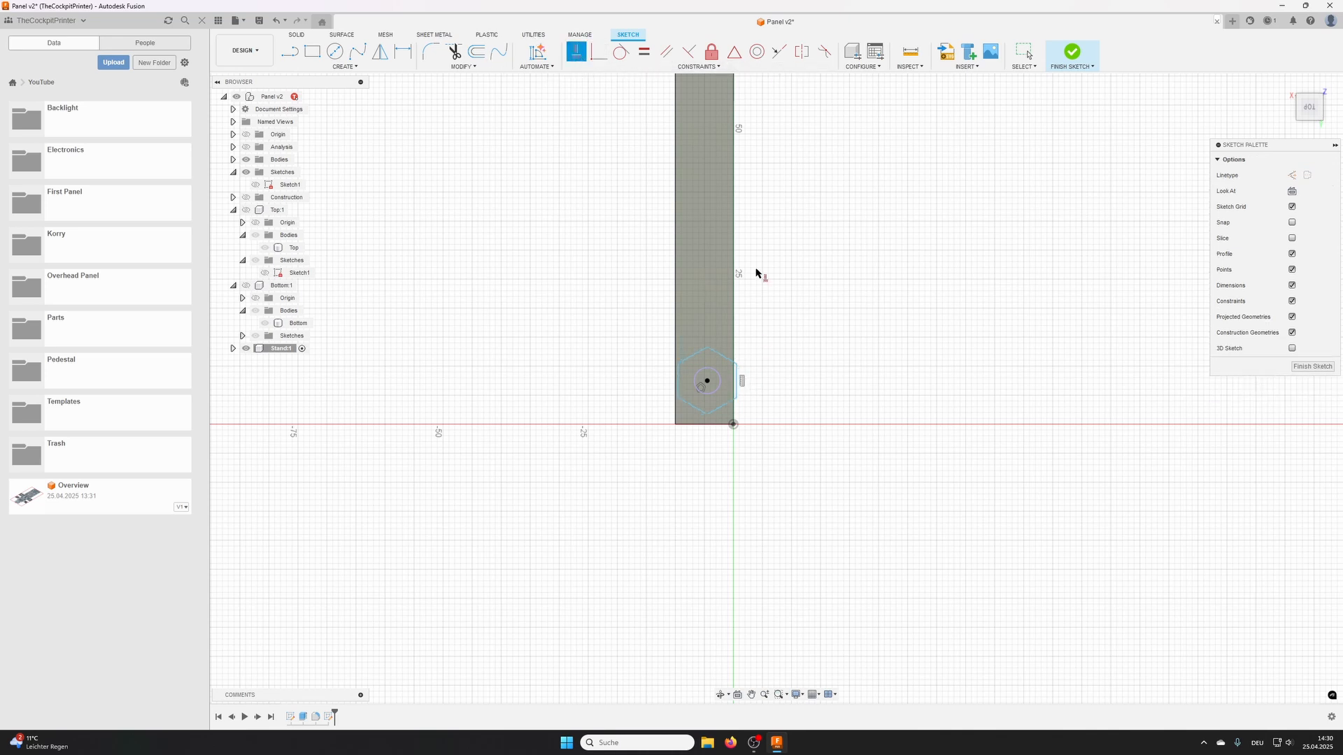
middle_drag(766, 206, 772, 329)
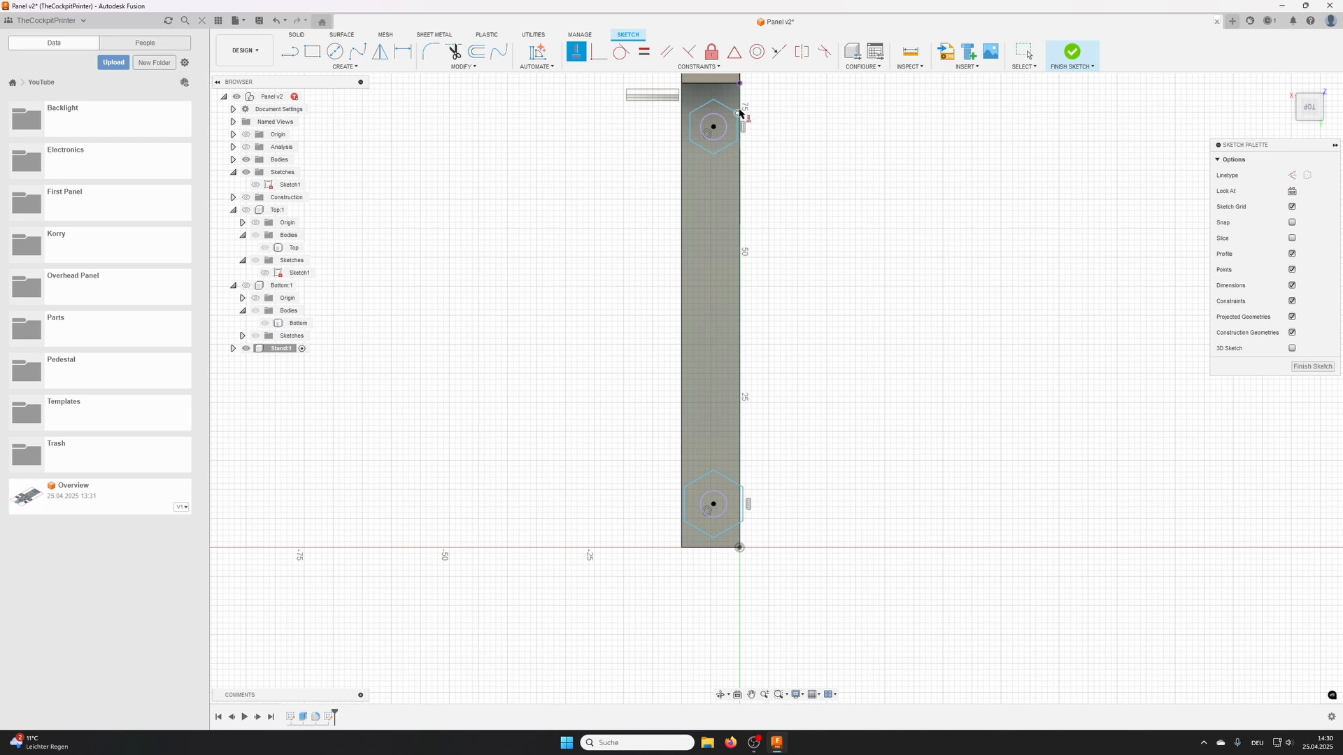
scroll(739, 112, up, 3)
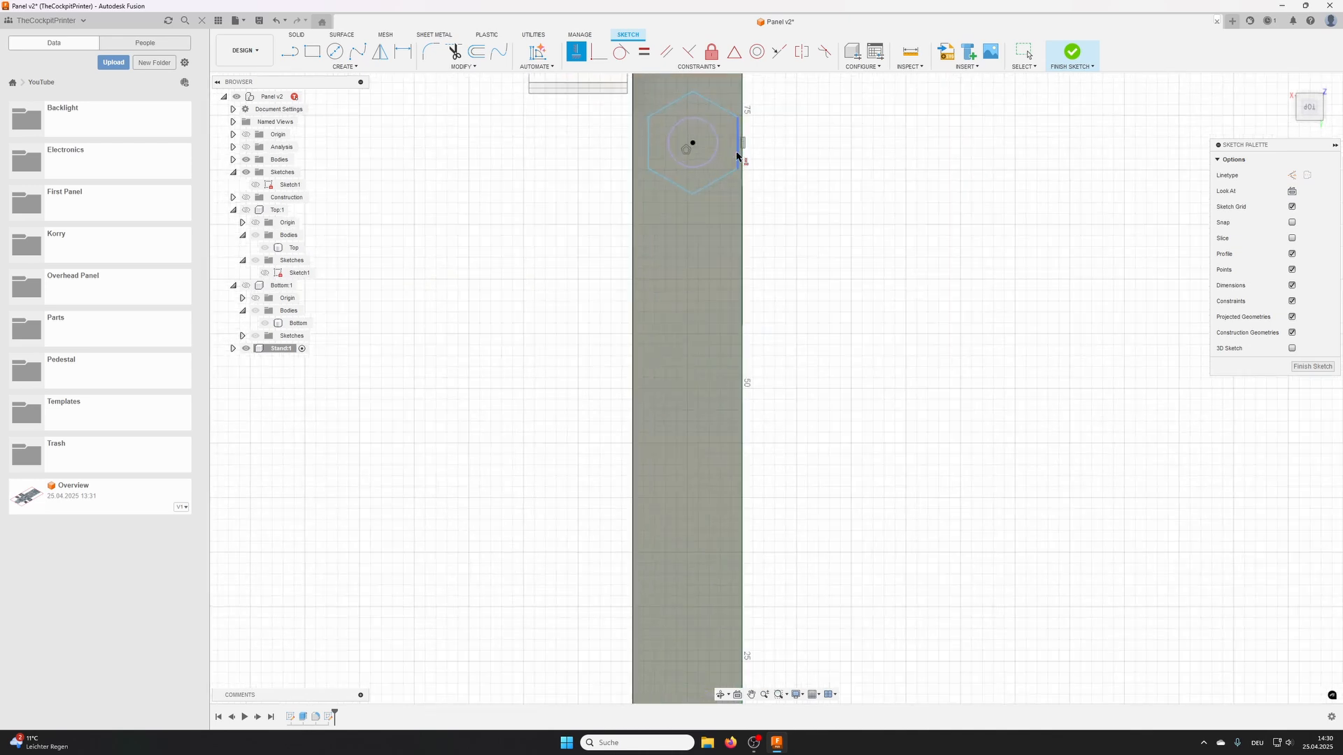
click(404, 51)
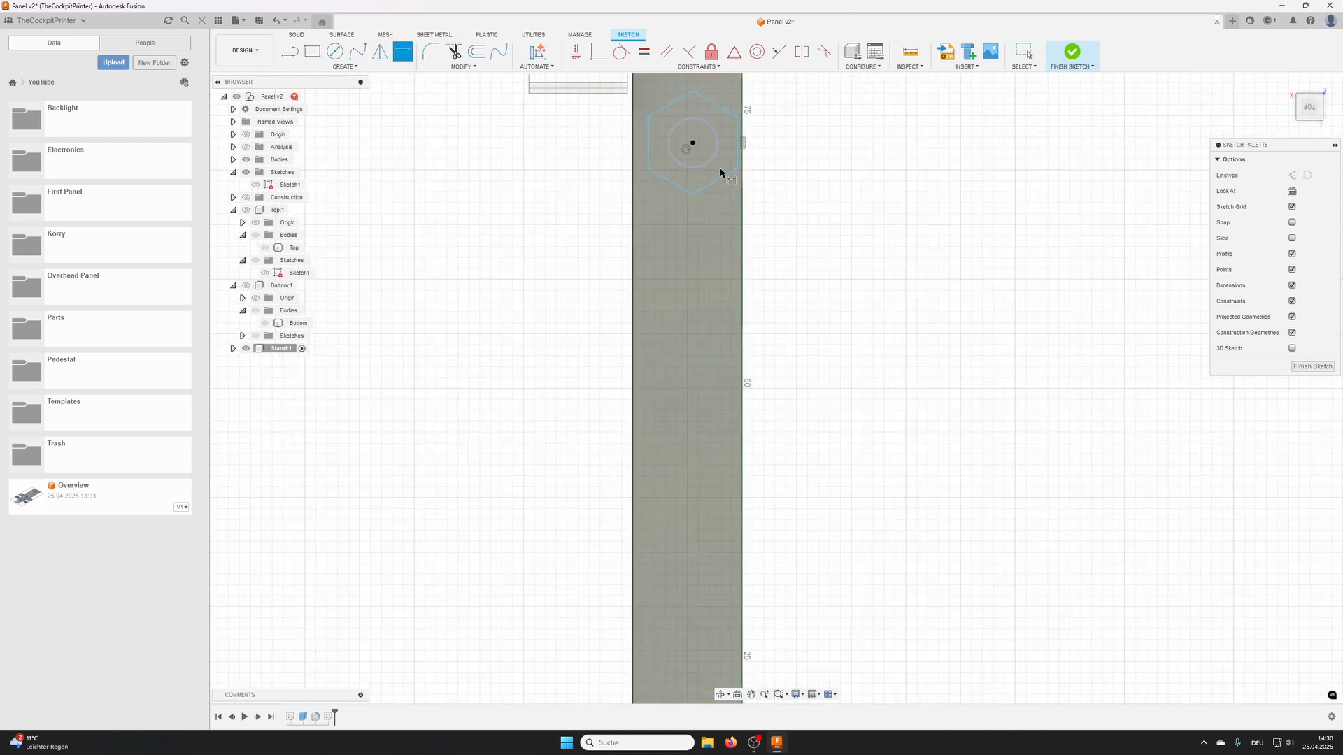
click(736, 148)
click(648, 147)
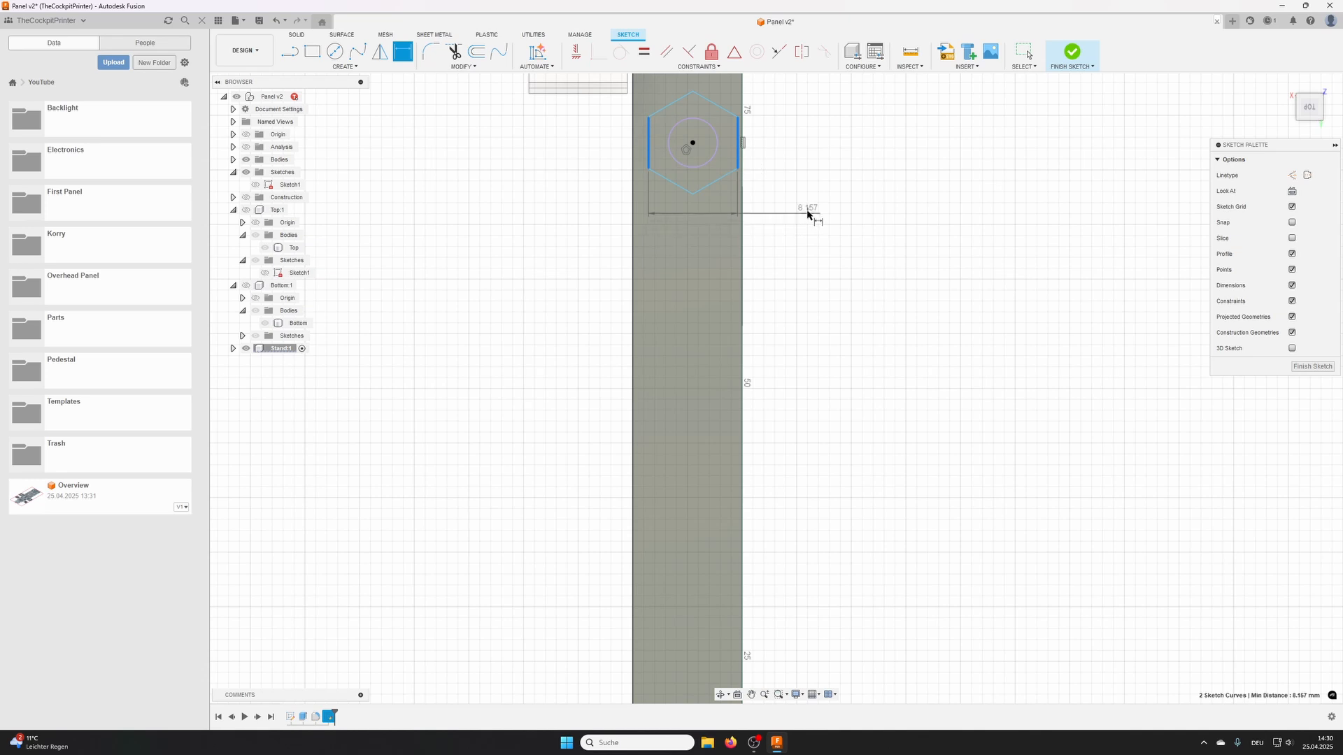
click(809, 209)
text(7.5)
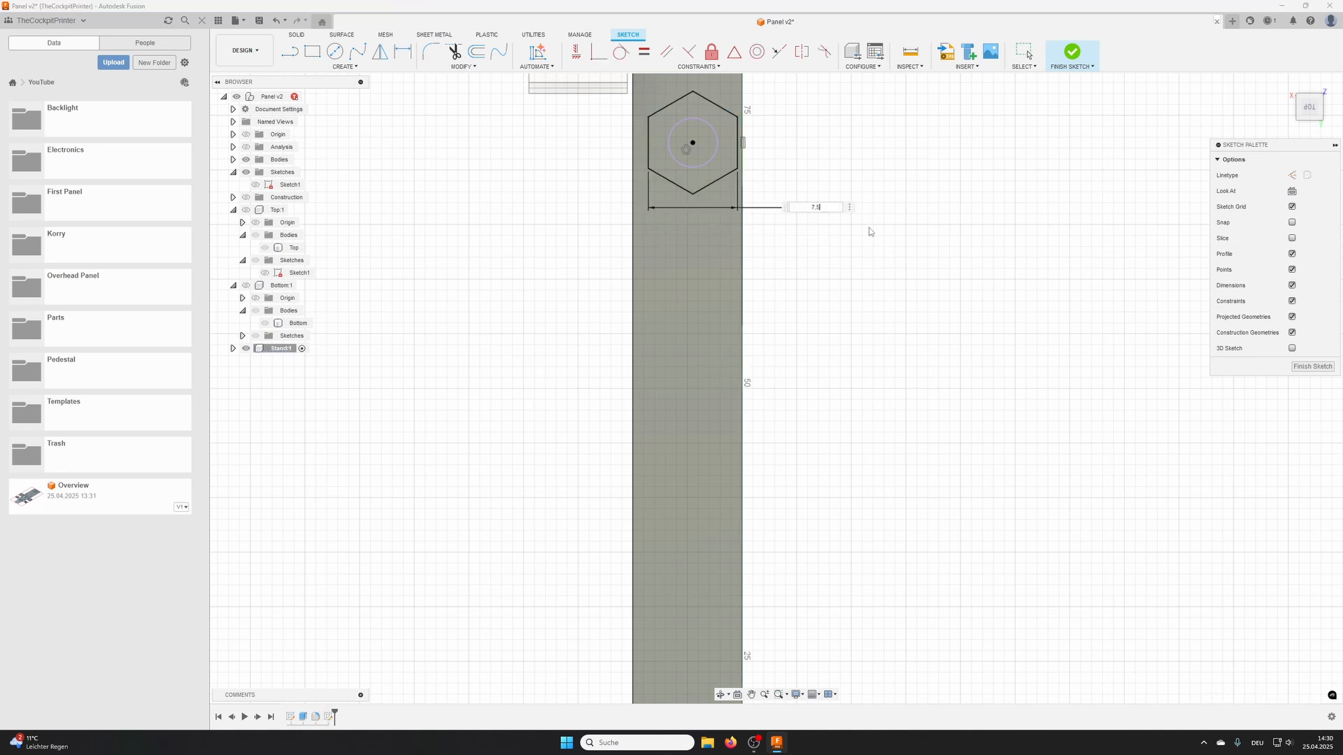
key(Return)
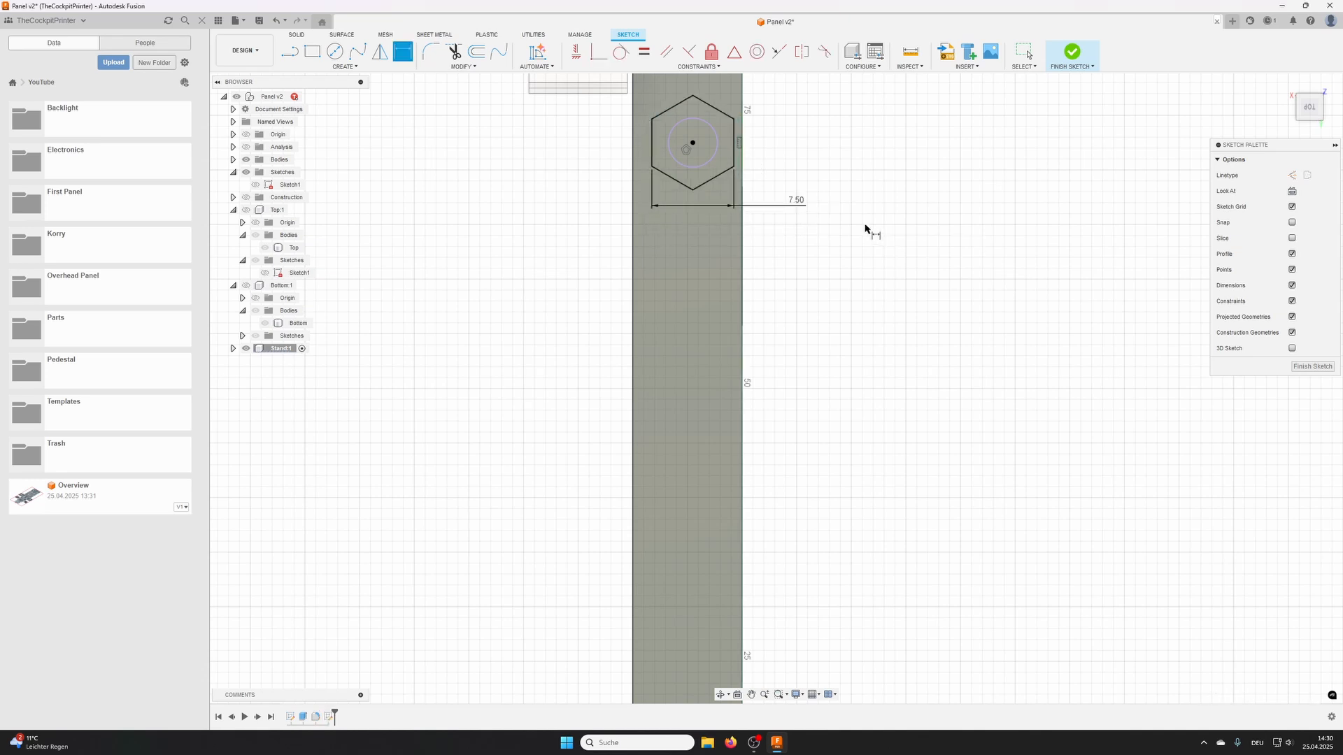
- Dimension the lower hexagon 7.5 mm across its vertical sides and finish the sketch
scroll(869, 228, down, 3)
scroll(815, 642, down, 1)
middle_drag(814, 644, 790, 442)
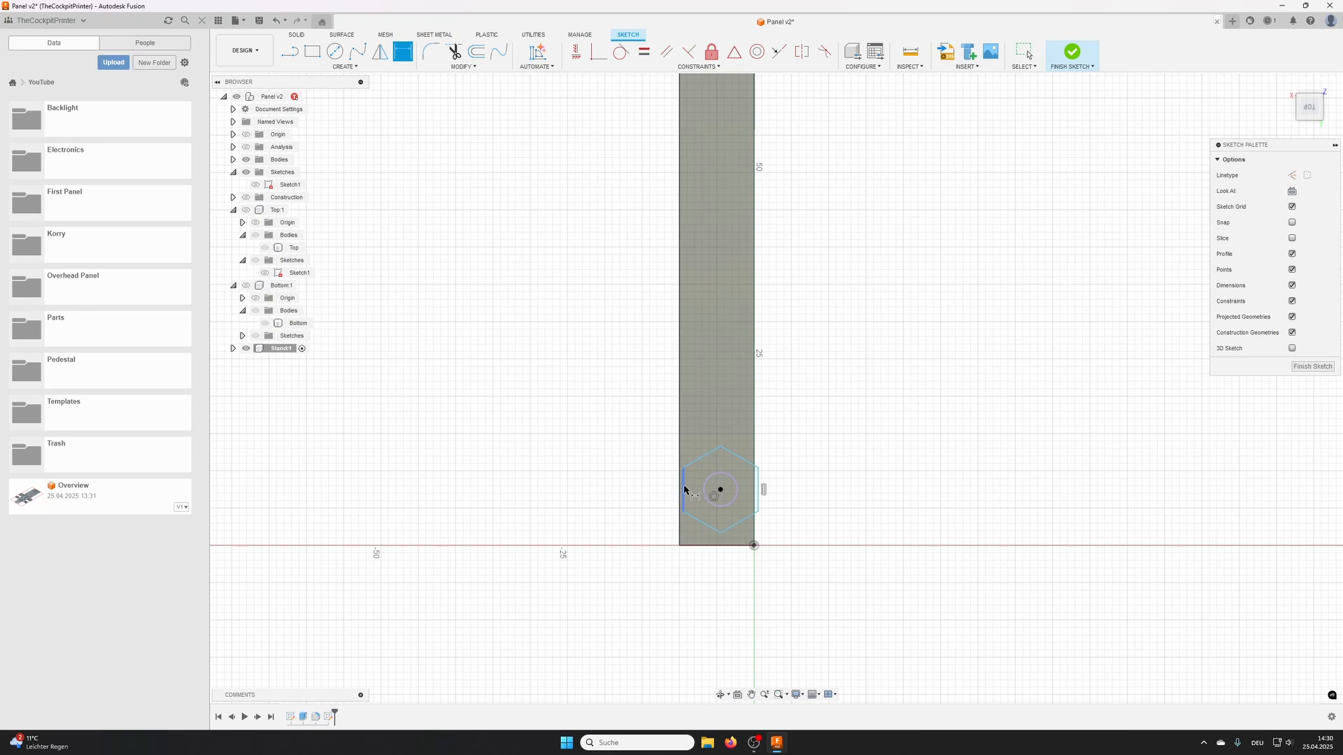
click(685, 490)
click(758, 489)
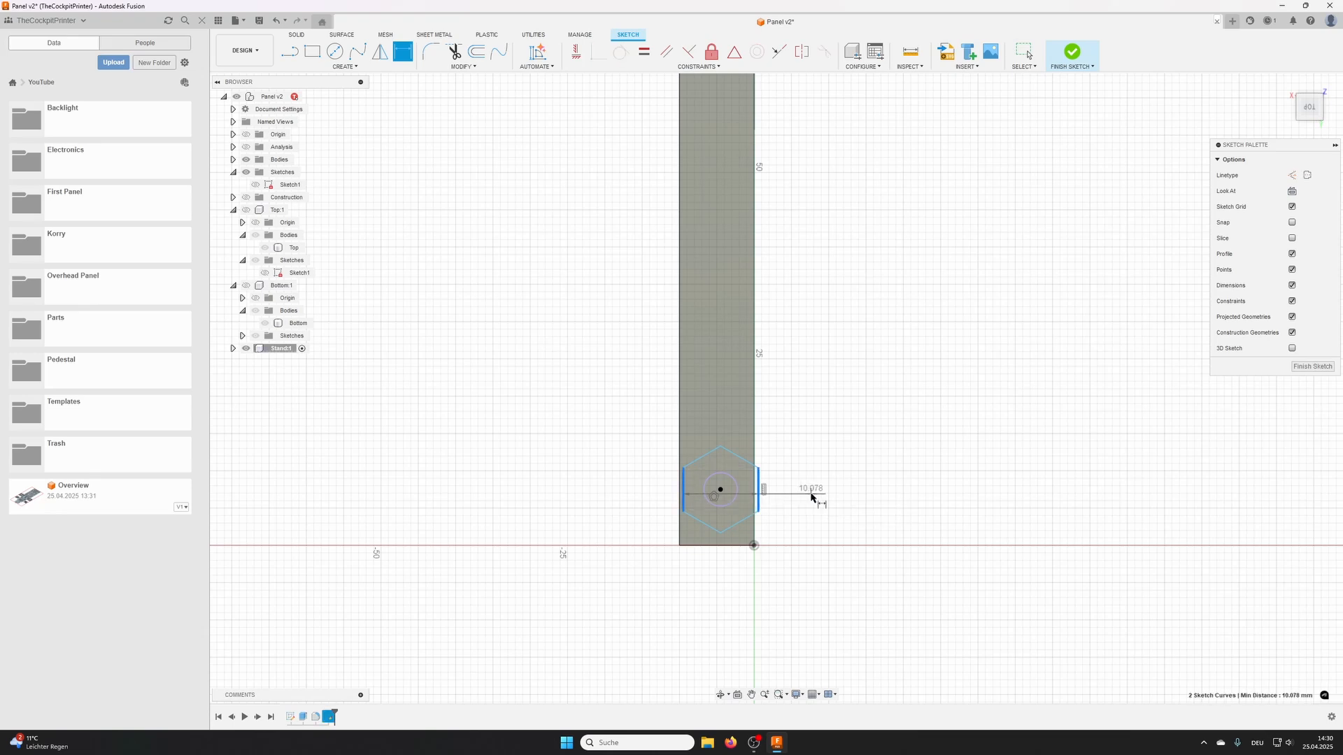
click(811, 497)
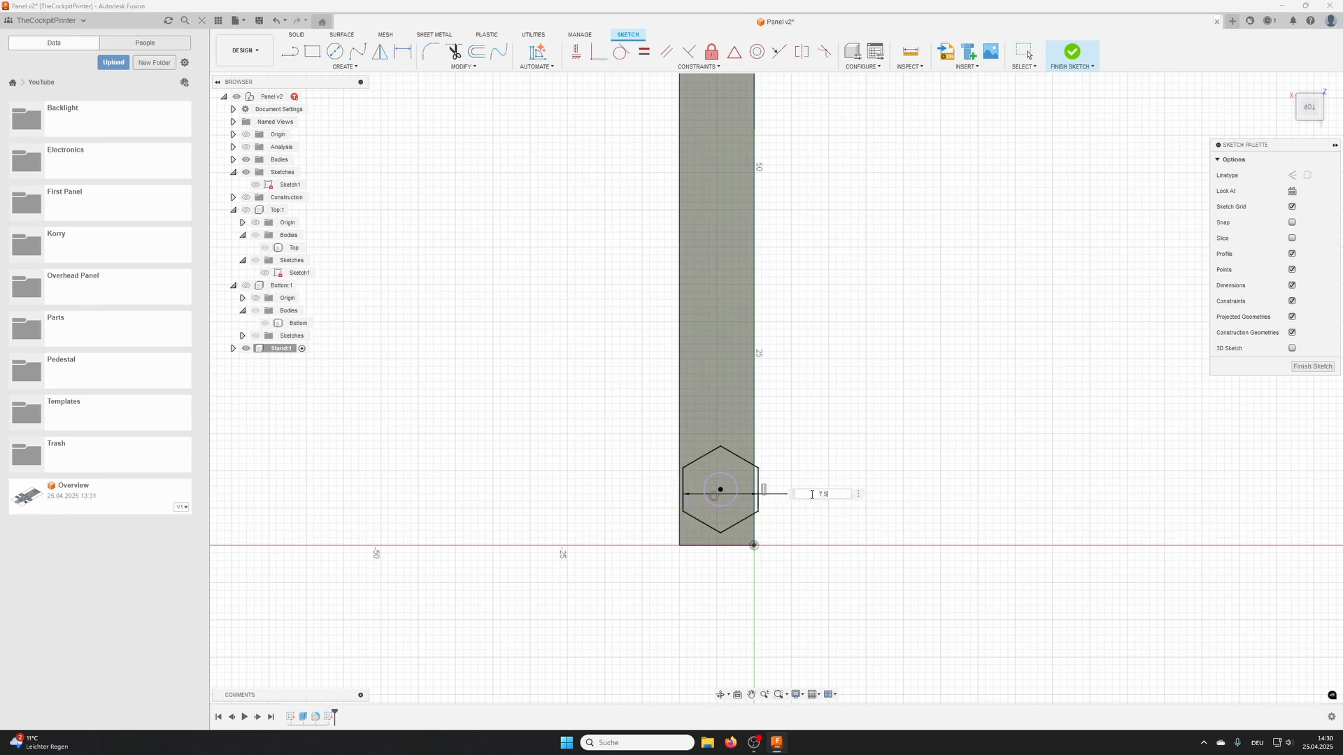
key(Return)
click(1072, 51)
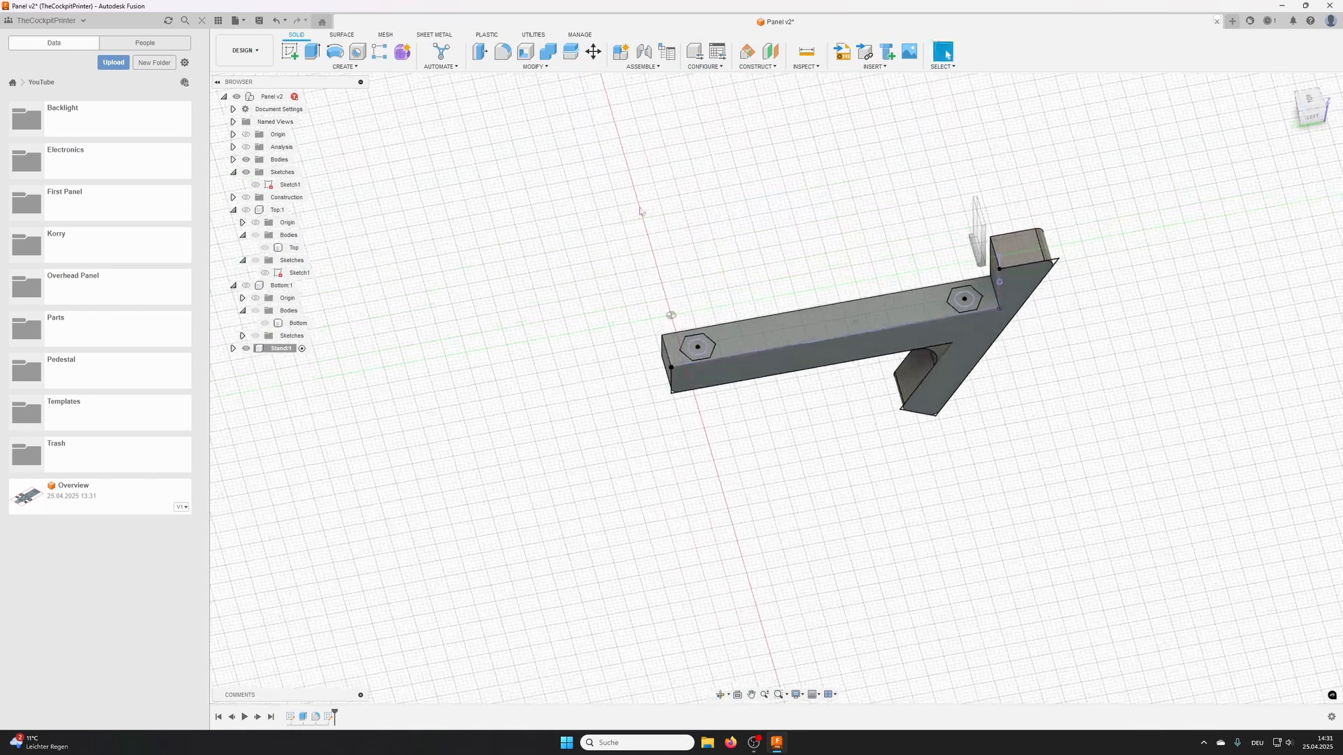
- Extrude the two circular screw-hole profiles as a 100 mm cut downward through the stand
click(313, 56)
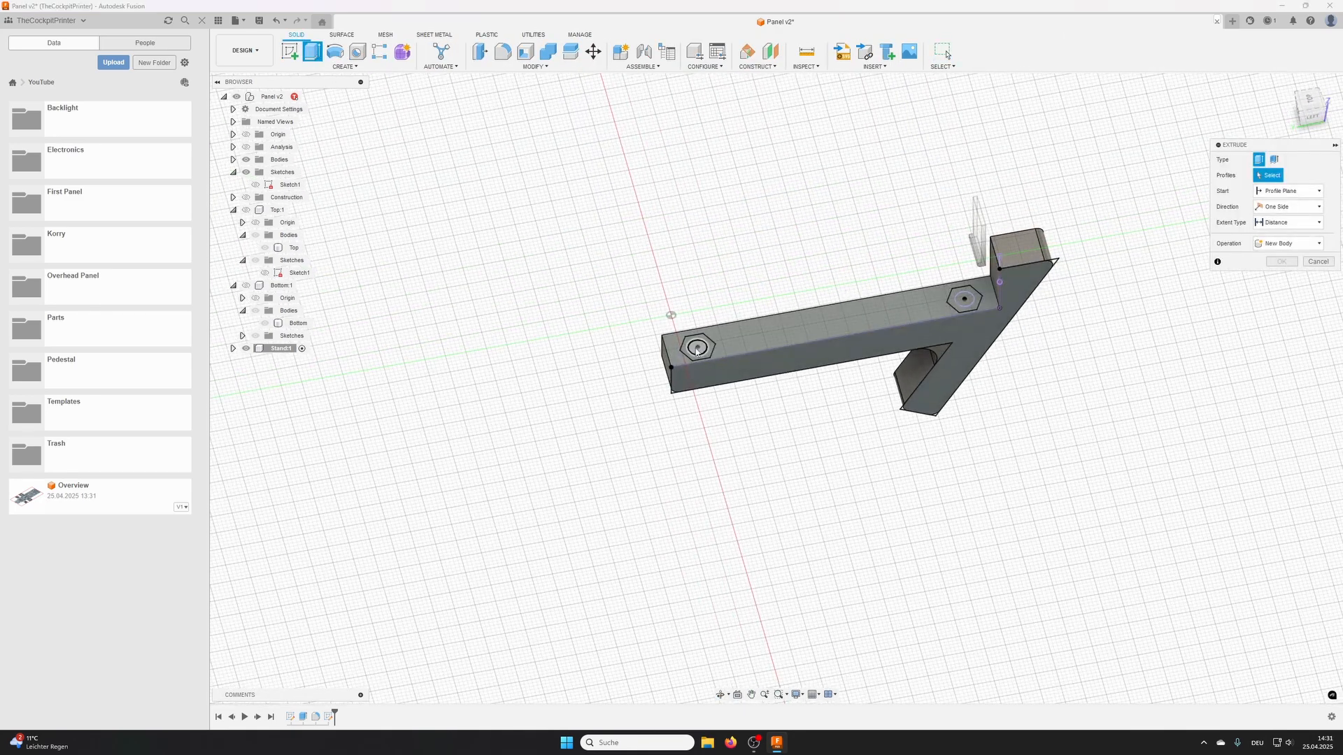
click(964, 297)
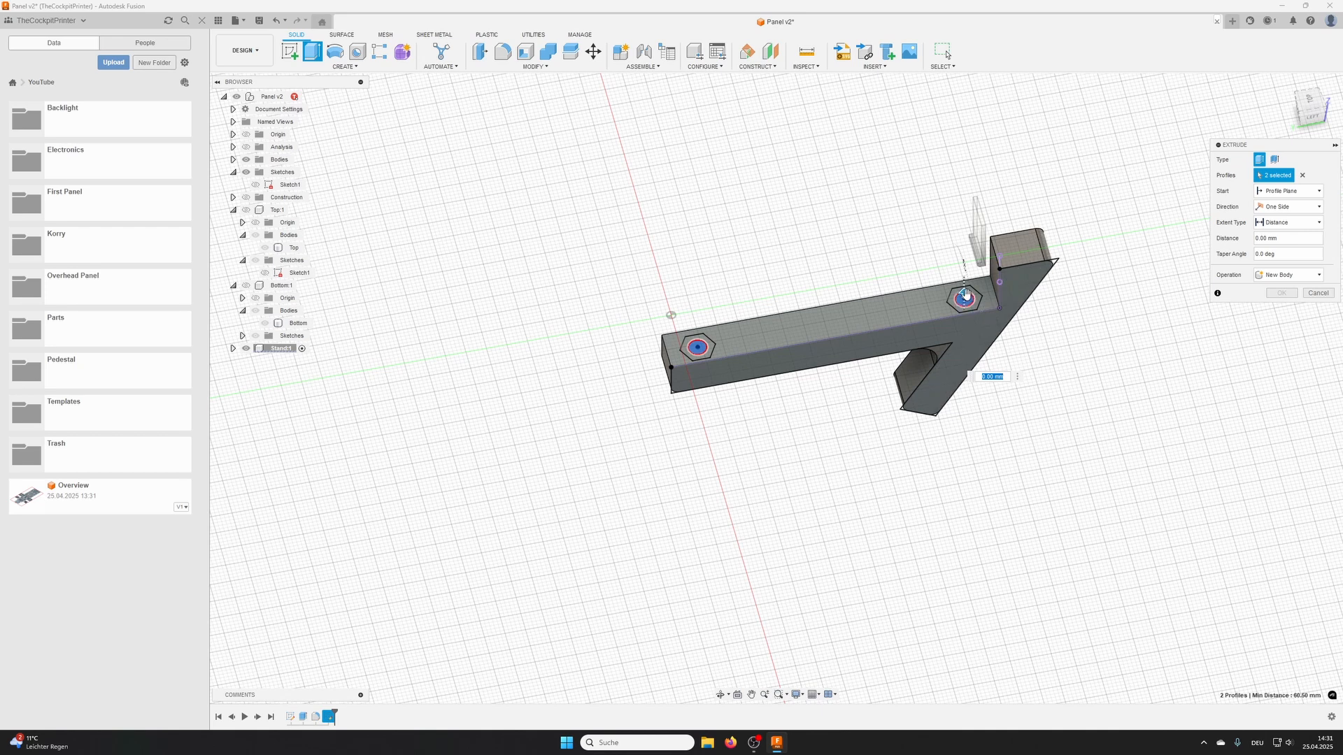
drag(964, 294, 994, 551)
shift+middle_drag(996, 549, 952, 304)
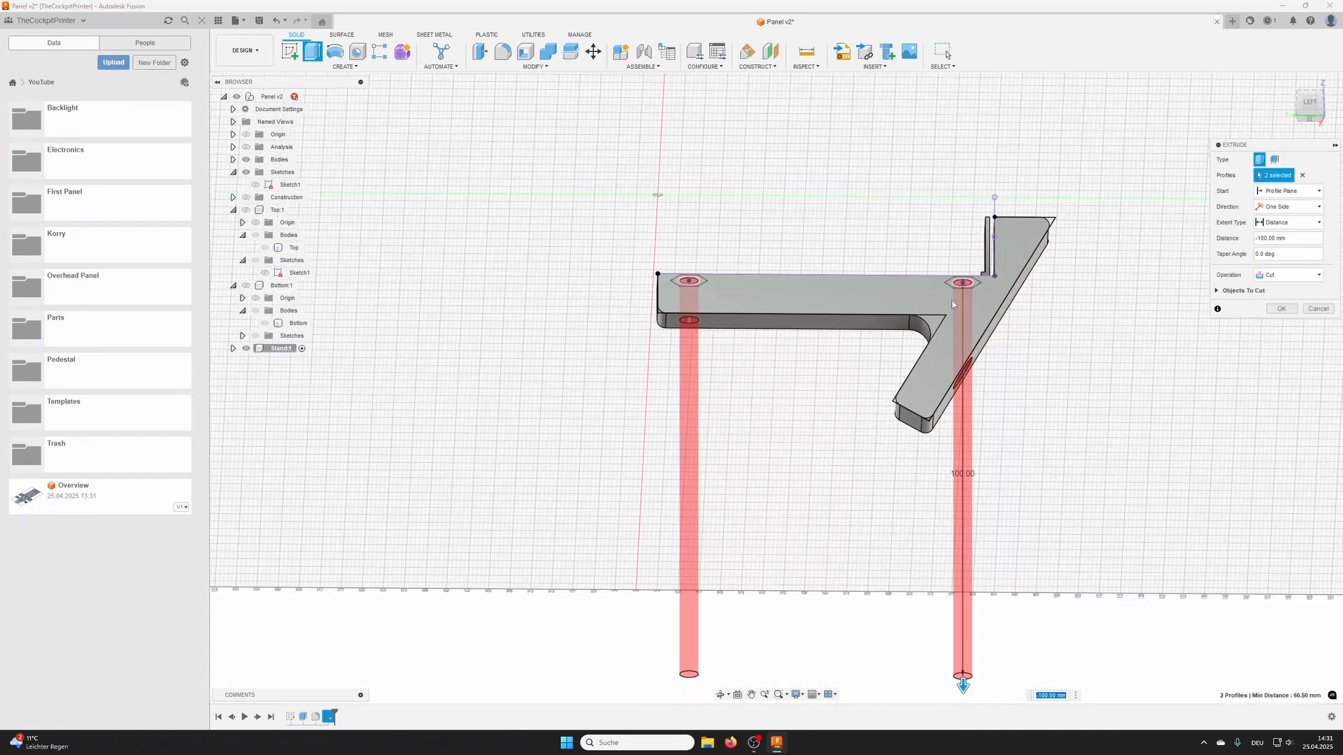
click(1281, 311)
shift+middle_drag(781, 214, 756, 227)
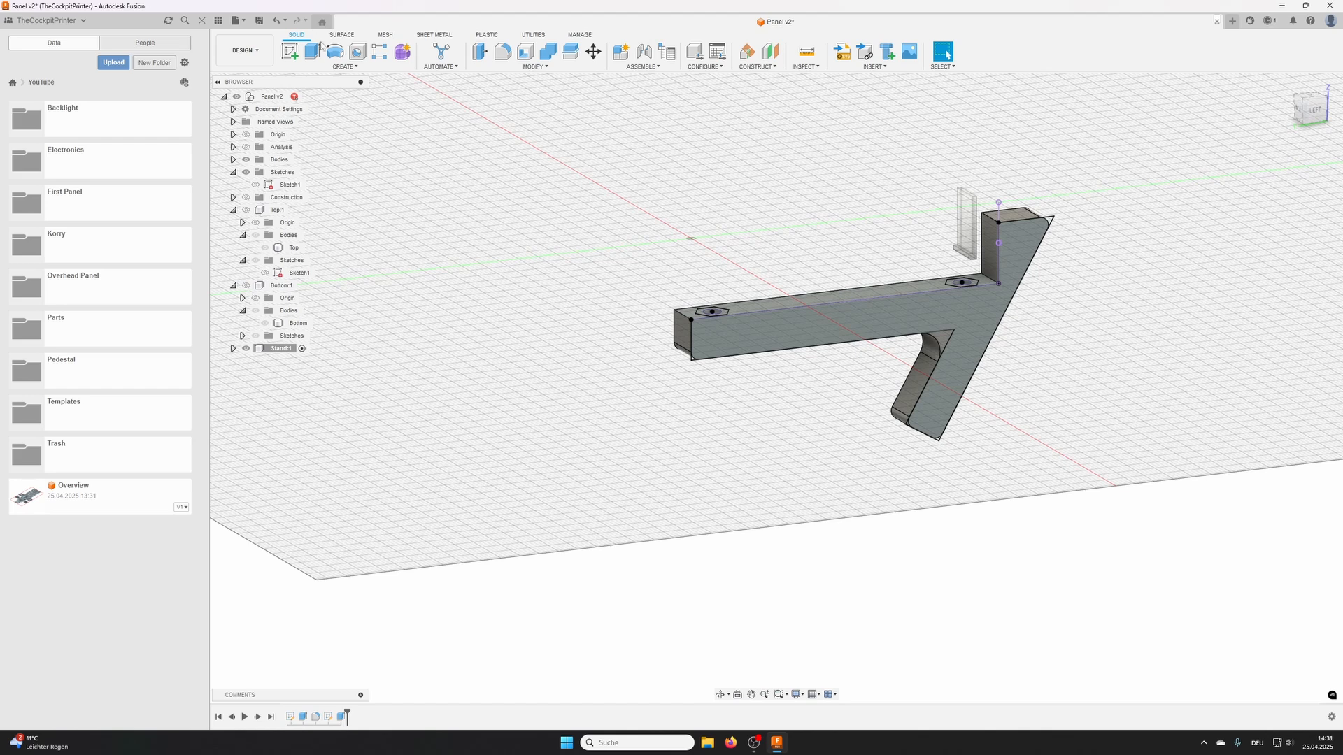
- Cut the two hexagon profiles downward through the stand, starting at a -5 mm offset with a distance of -42 mm
click(316, 49)
scroll(735, 321, up, 3)
click(697, 306)
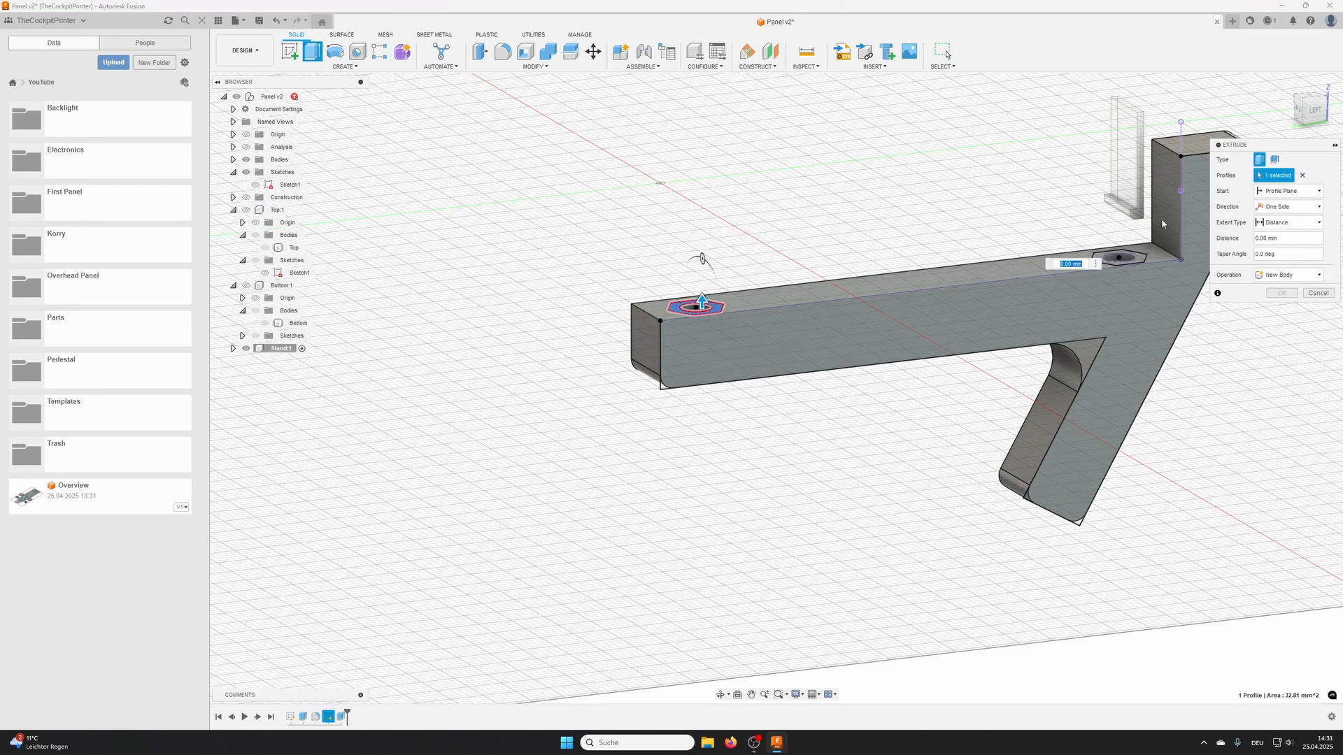
click(1124, 258)
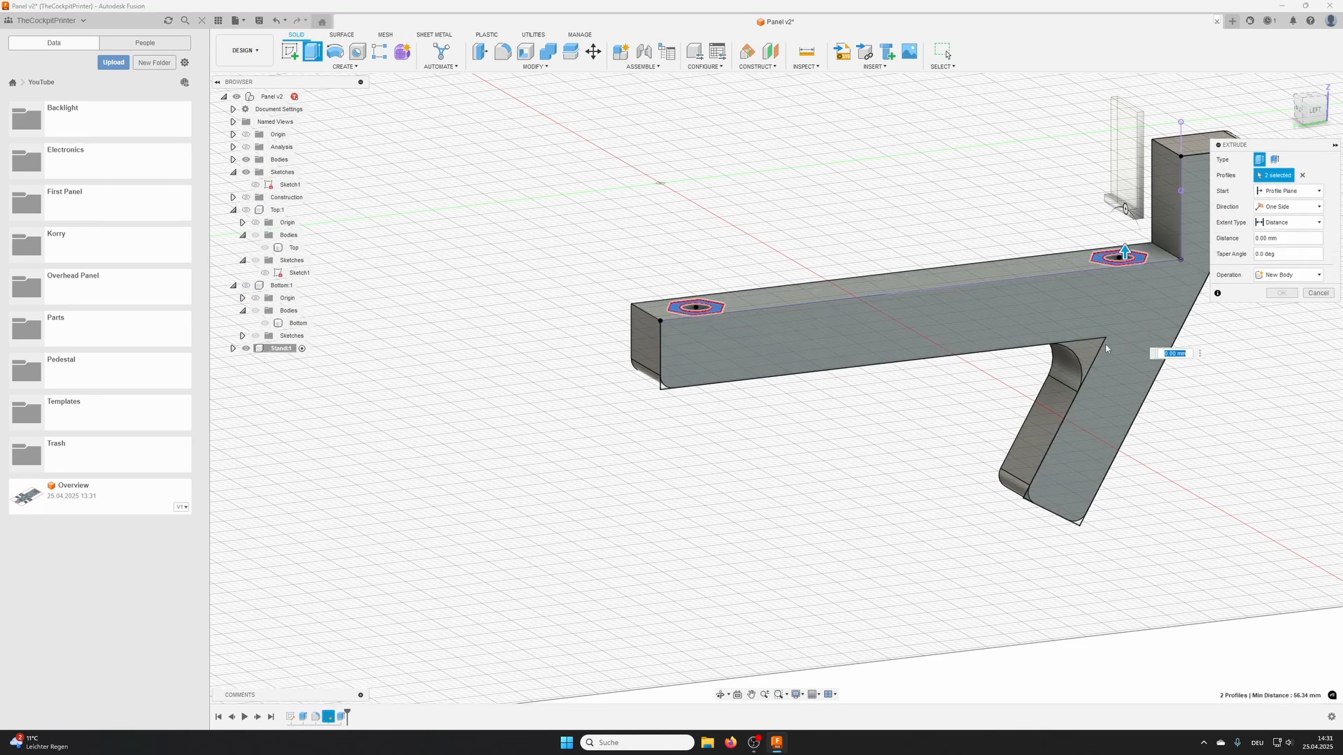
click(1283, 192)
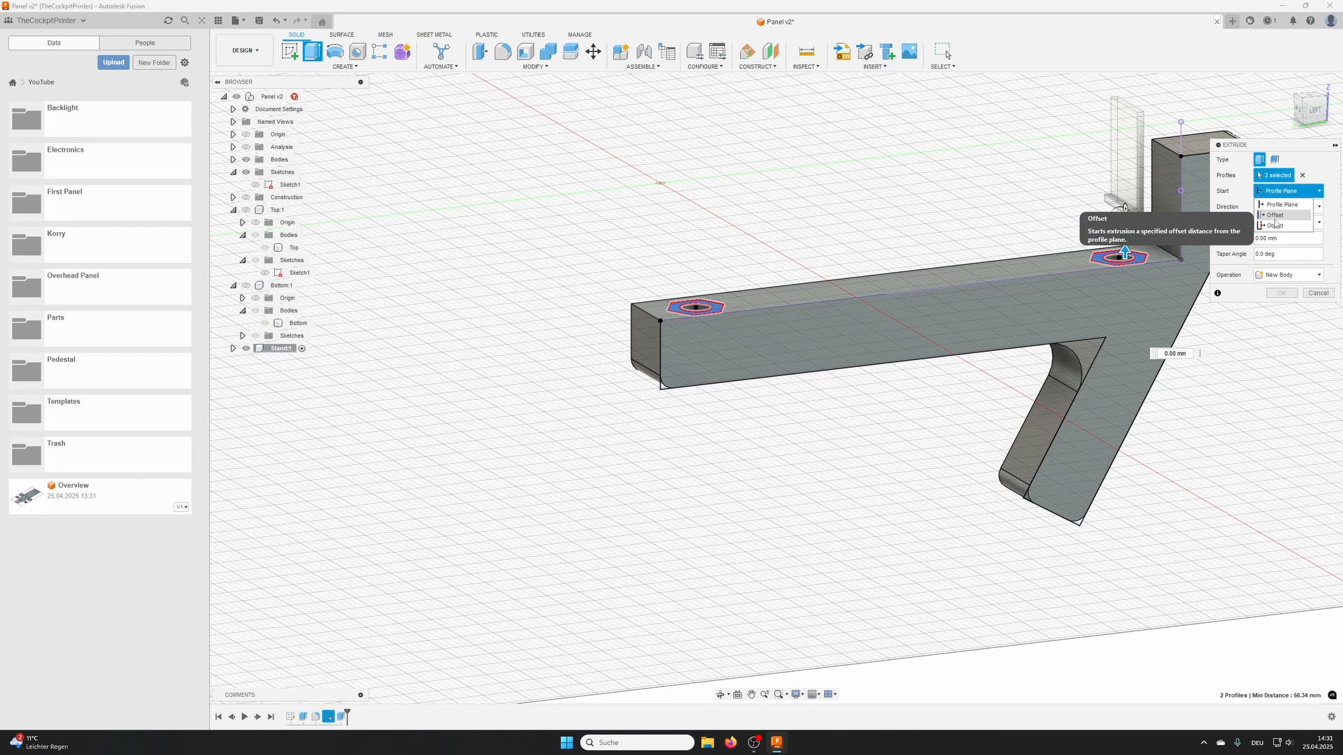
click(1277, 217)
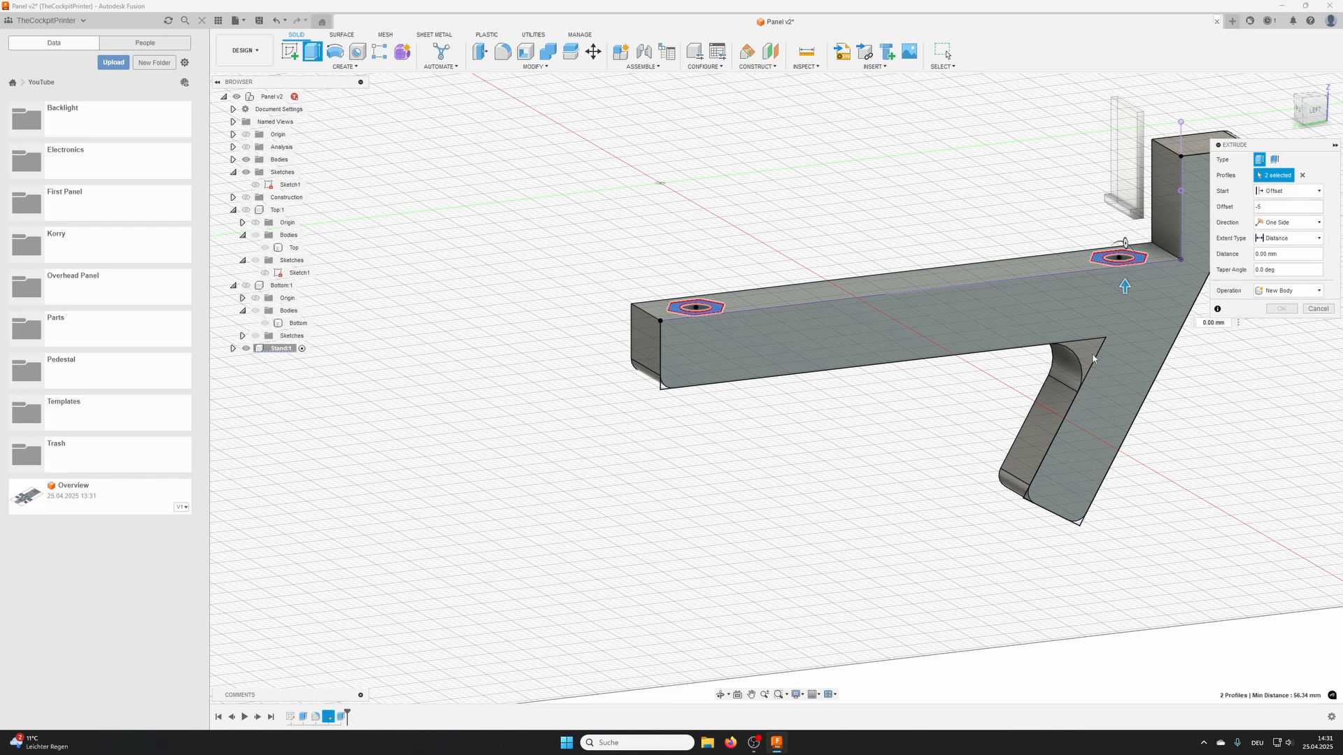
drag(1124, 285, 1126, 629)
shift+middle_drag(1126, 629, 1230, 385)
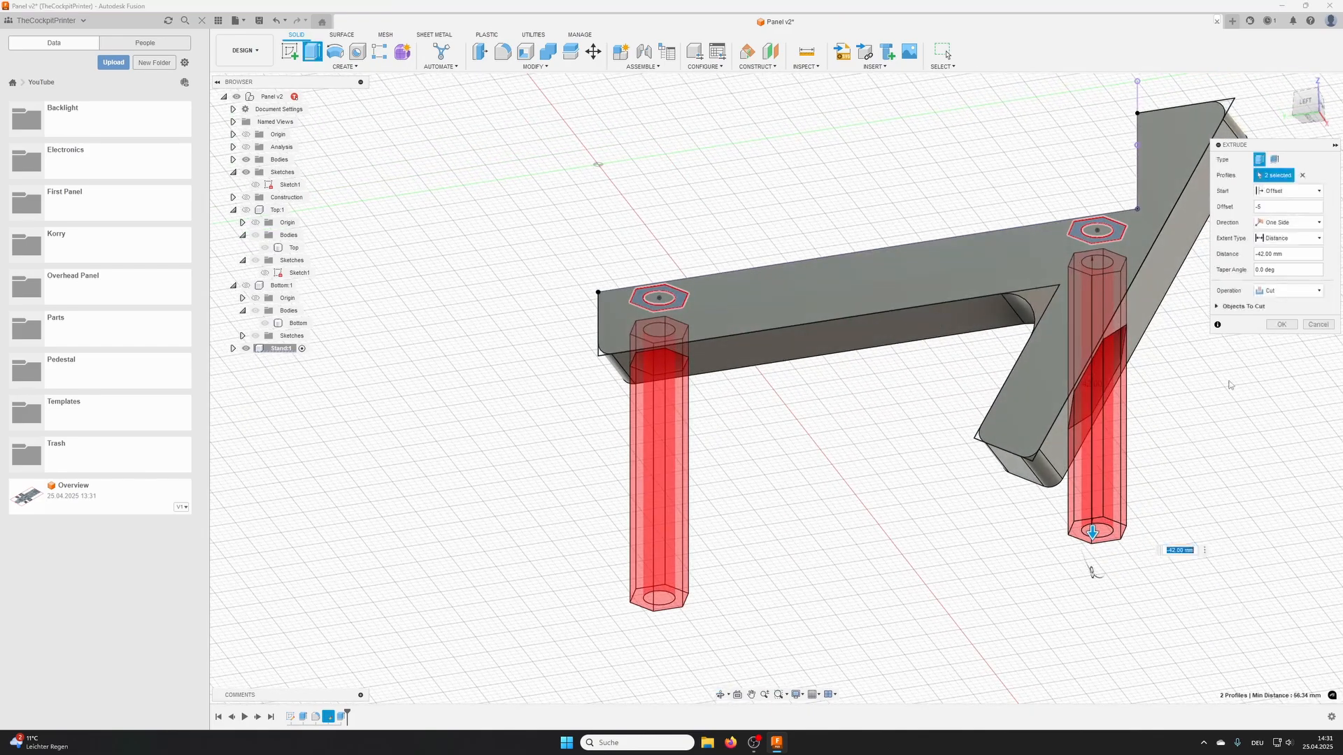
click(1282, 324)
- Hide both sketches of the stand component
shift+middle_drag(1283, 327, 860, 389)
click(233, 349)
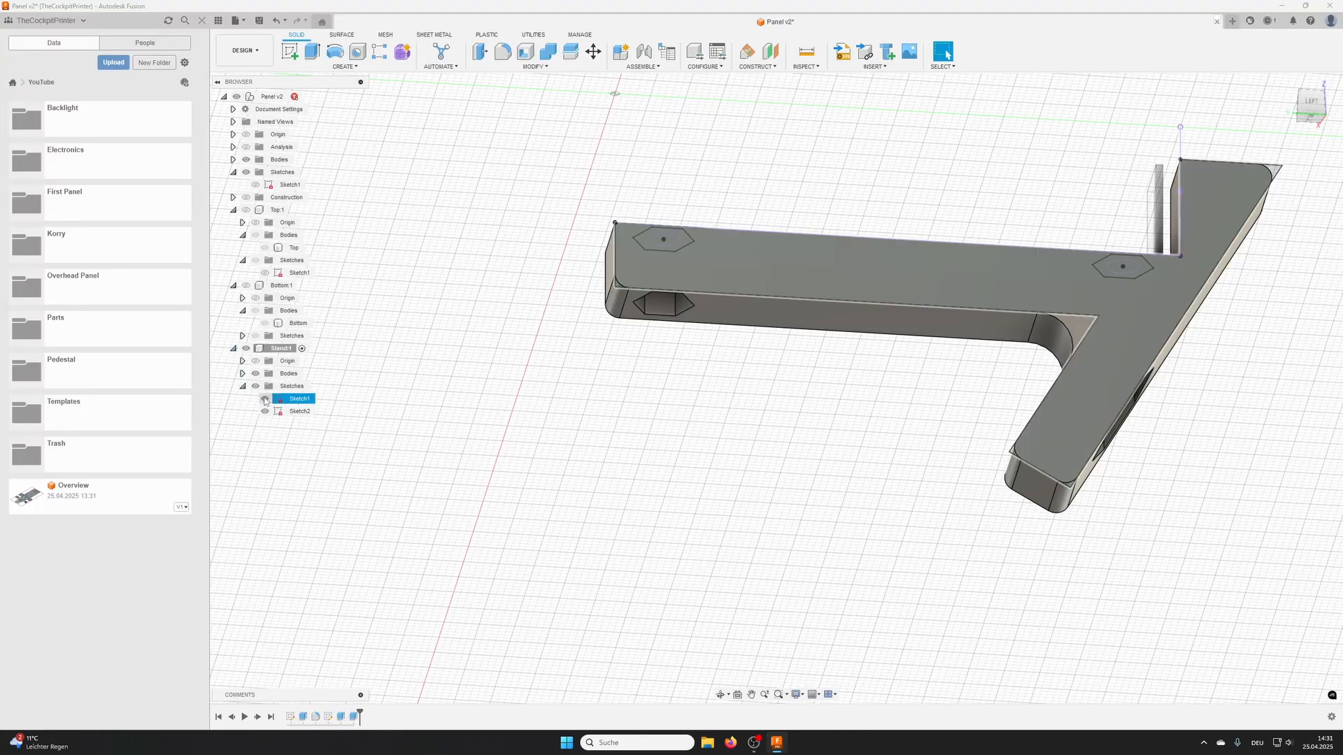
click(265, 399)
click(265, 411)
scroll(589, 248, down, 2)
shift+middle_drag(588, 248, 598, 253)
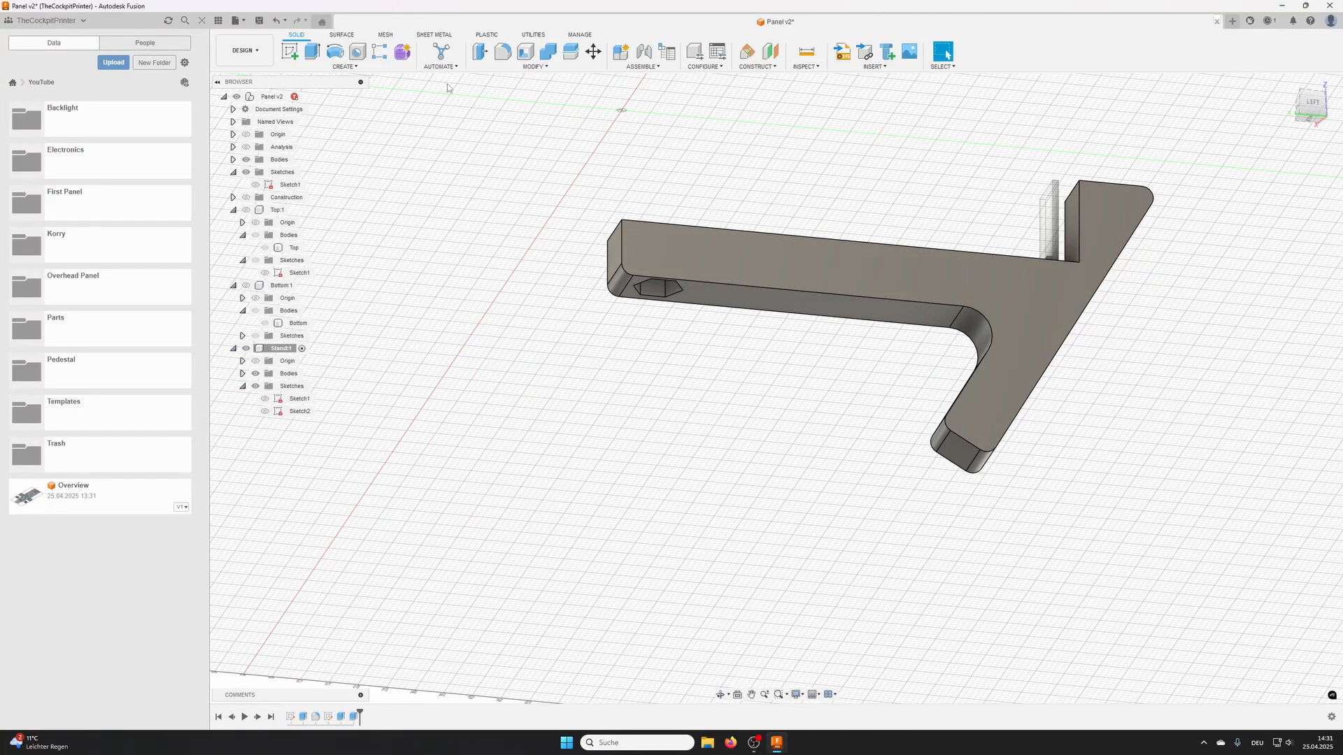
- Chamfer the edges of the stand's two large side faces with an equal distance of 0.5 mm
click(534, 66)
click(502, 99)
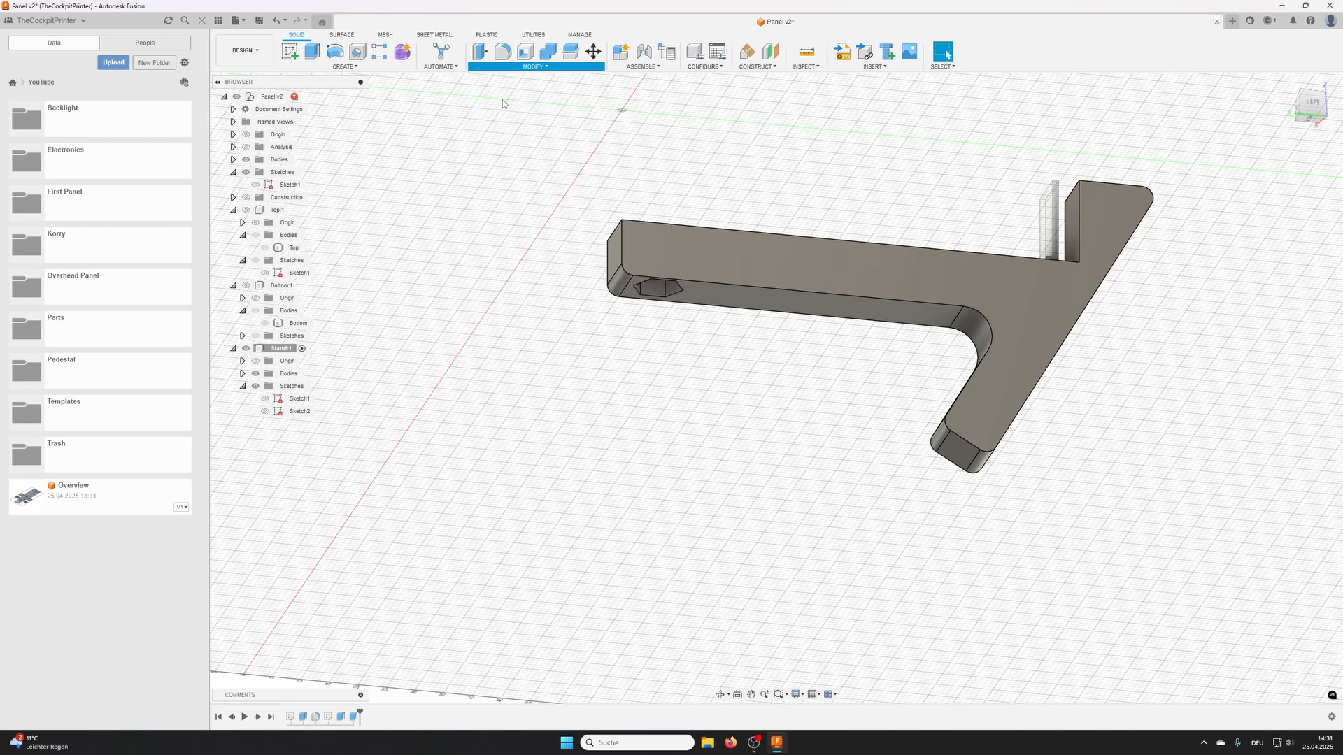
click(731, 287)
shift+middle_drag(731, 286, 771, 320)
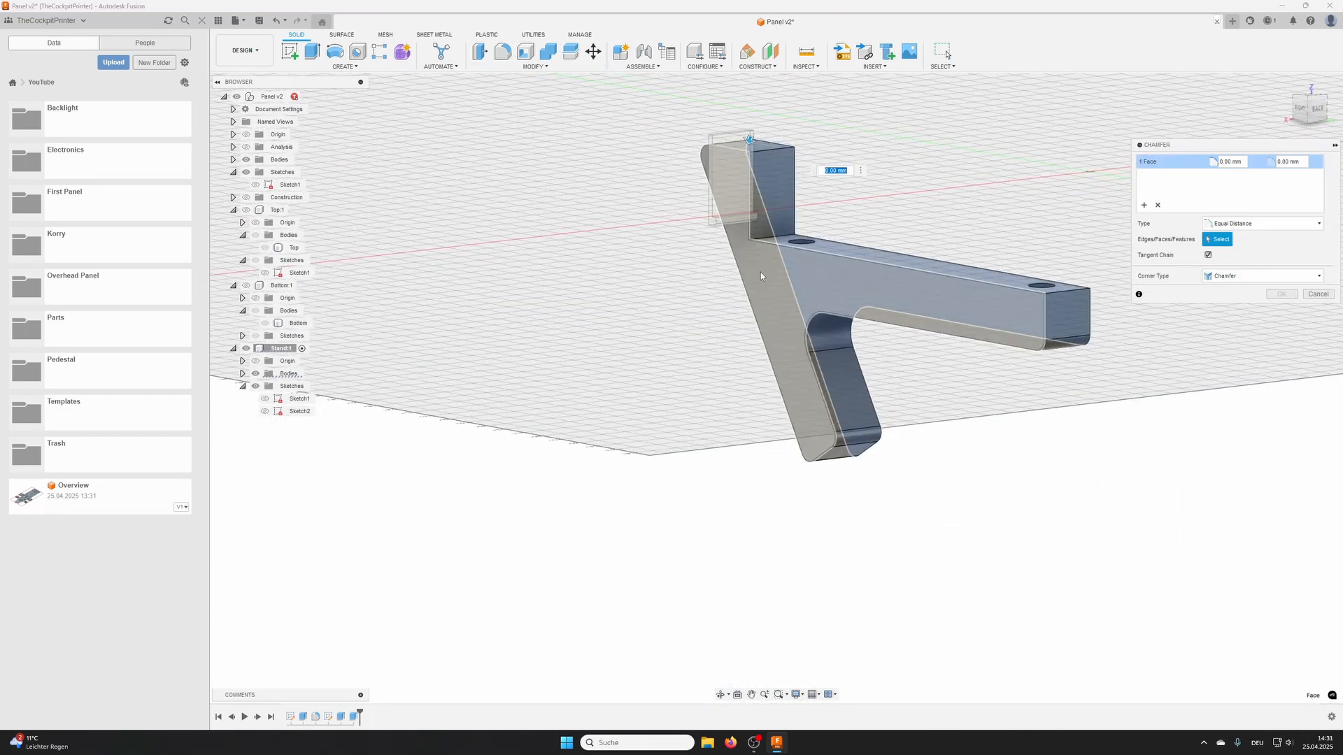
click(761, 273)
shift+middle_drag(761, 273, 896, 349)
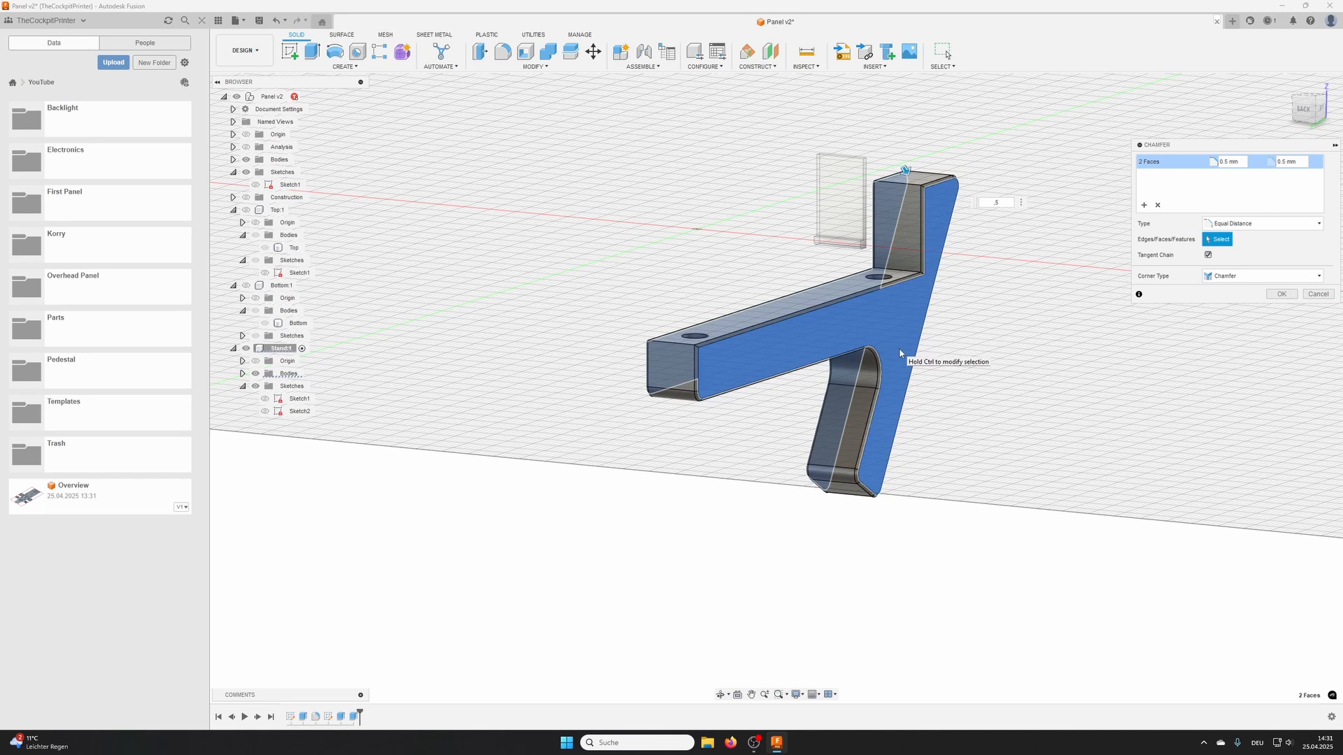
key(Return)
shift+middle_drag(899, 350, 885, 343)
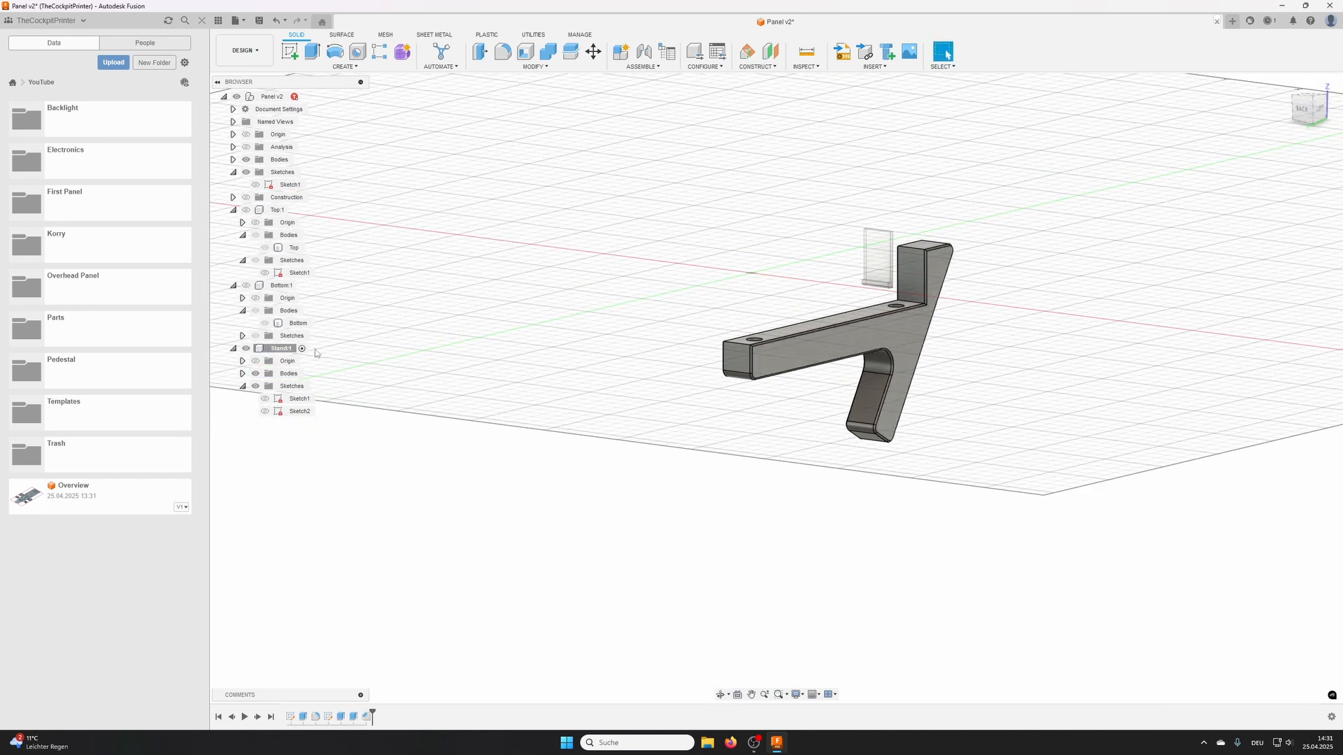
- Rename the stand's body as Stand Left
click(243, 374)
click(298, 386)
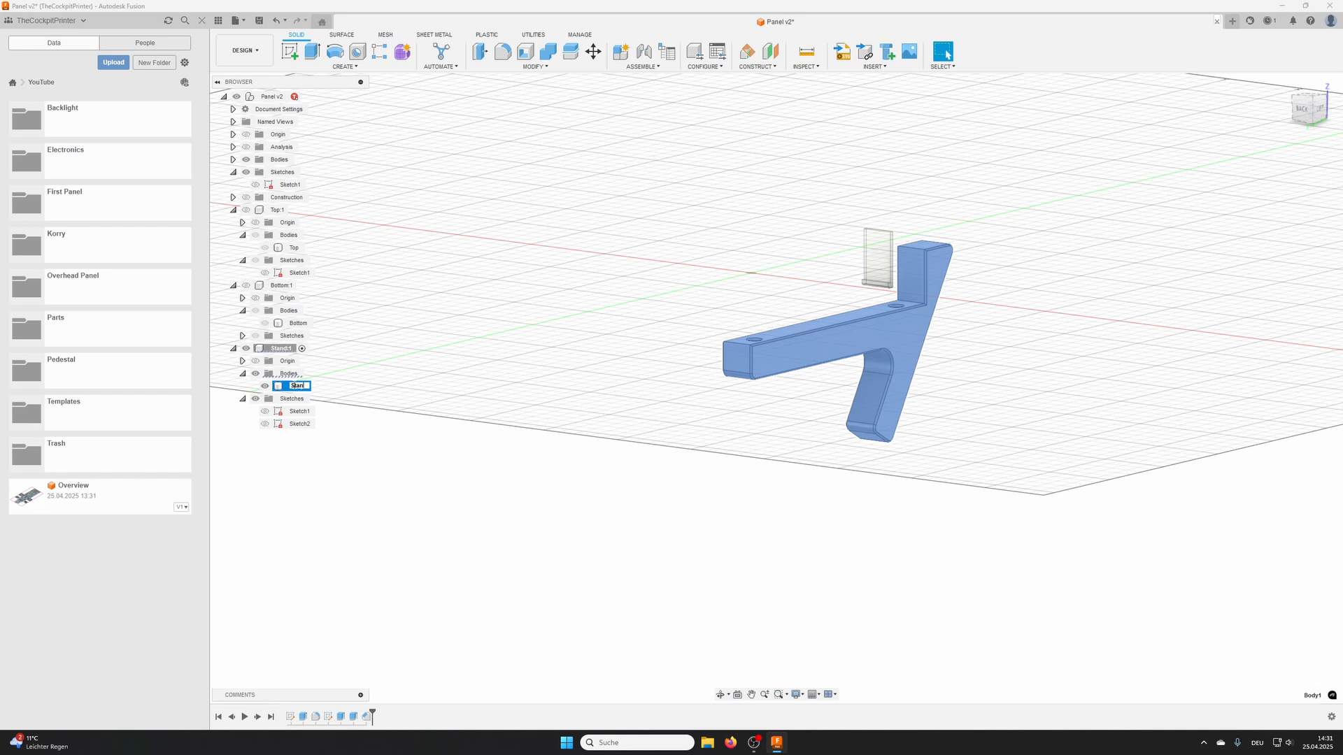
key(Return)
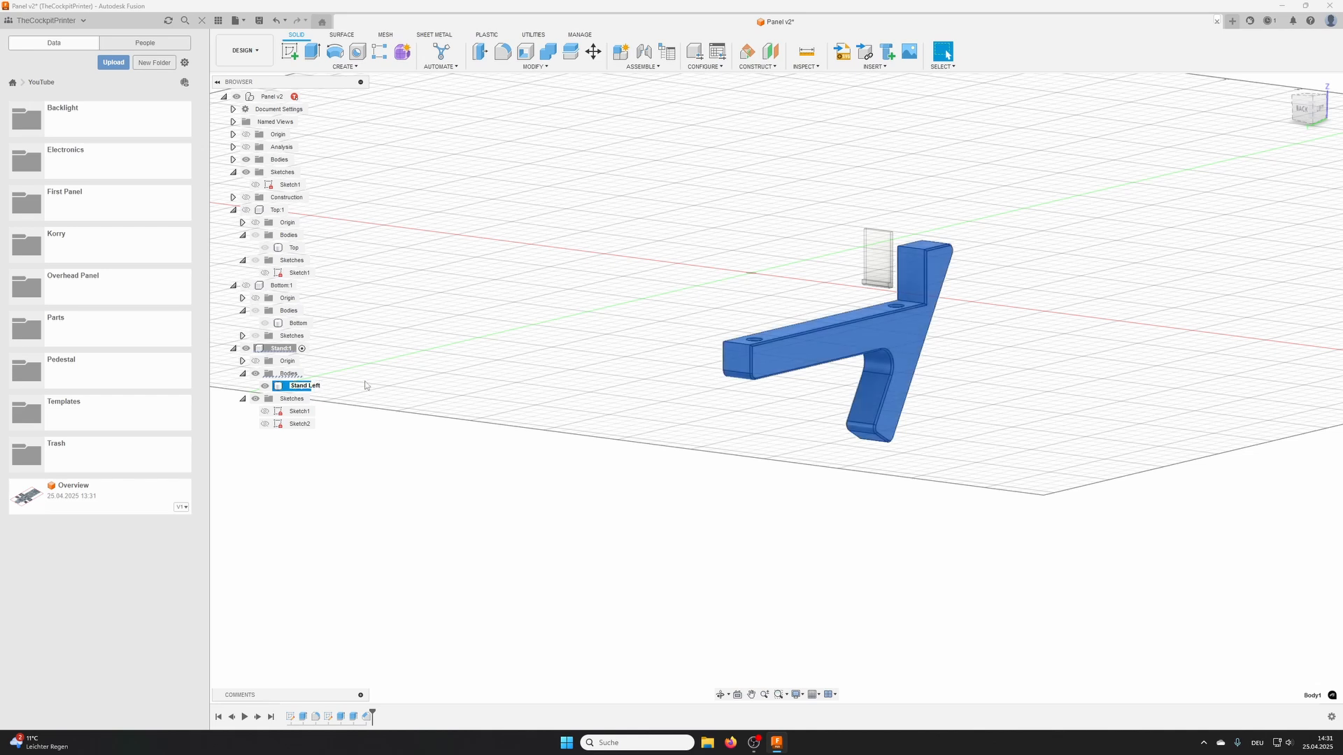
- Apply the light appearance already used in this design to the Stand Left body
right_click(341, 384)
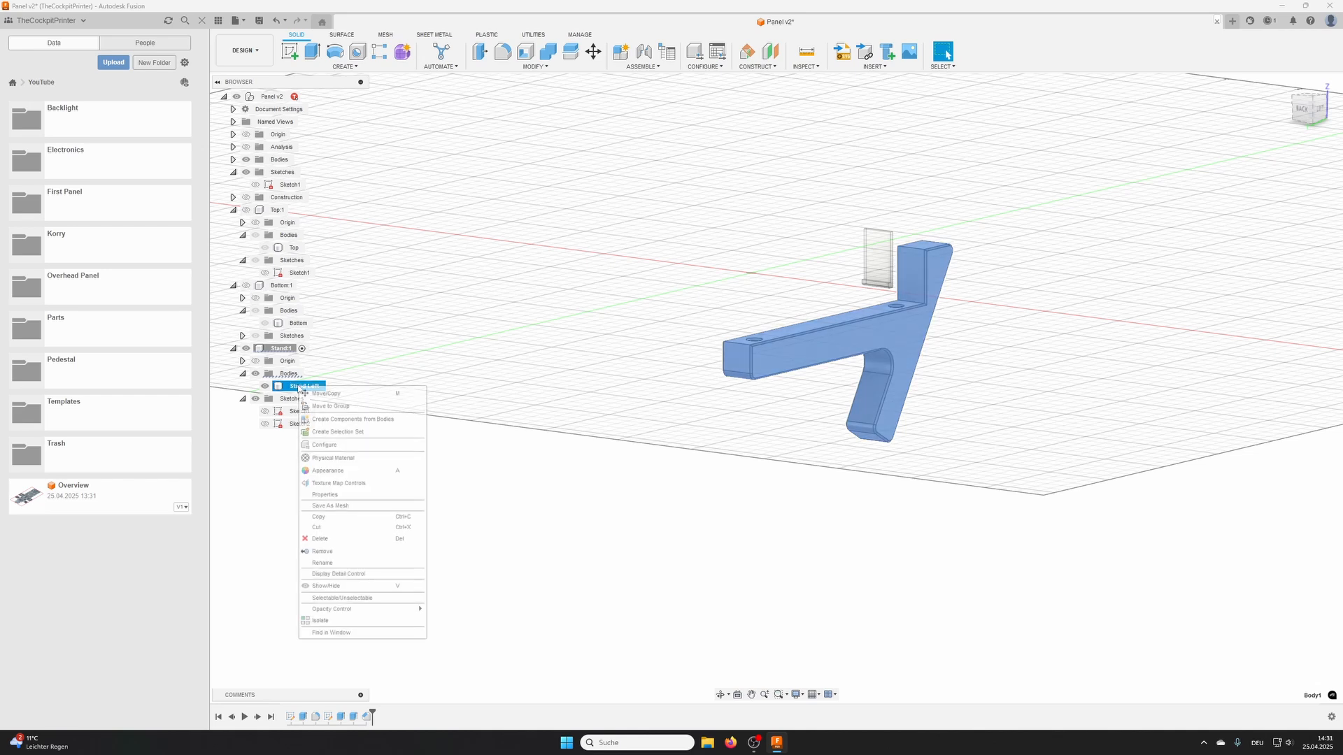
click(332, 470)
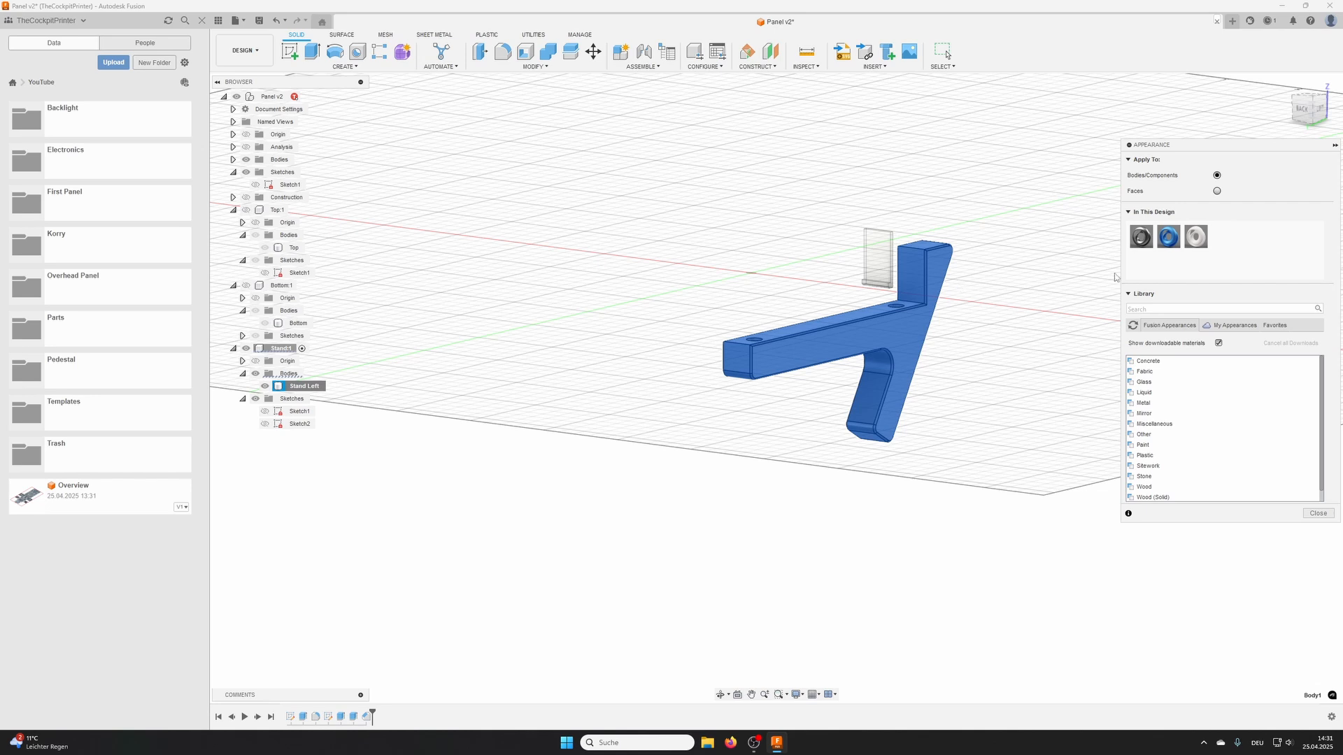
drag(1196, 236, 890, 308)
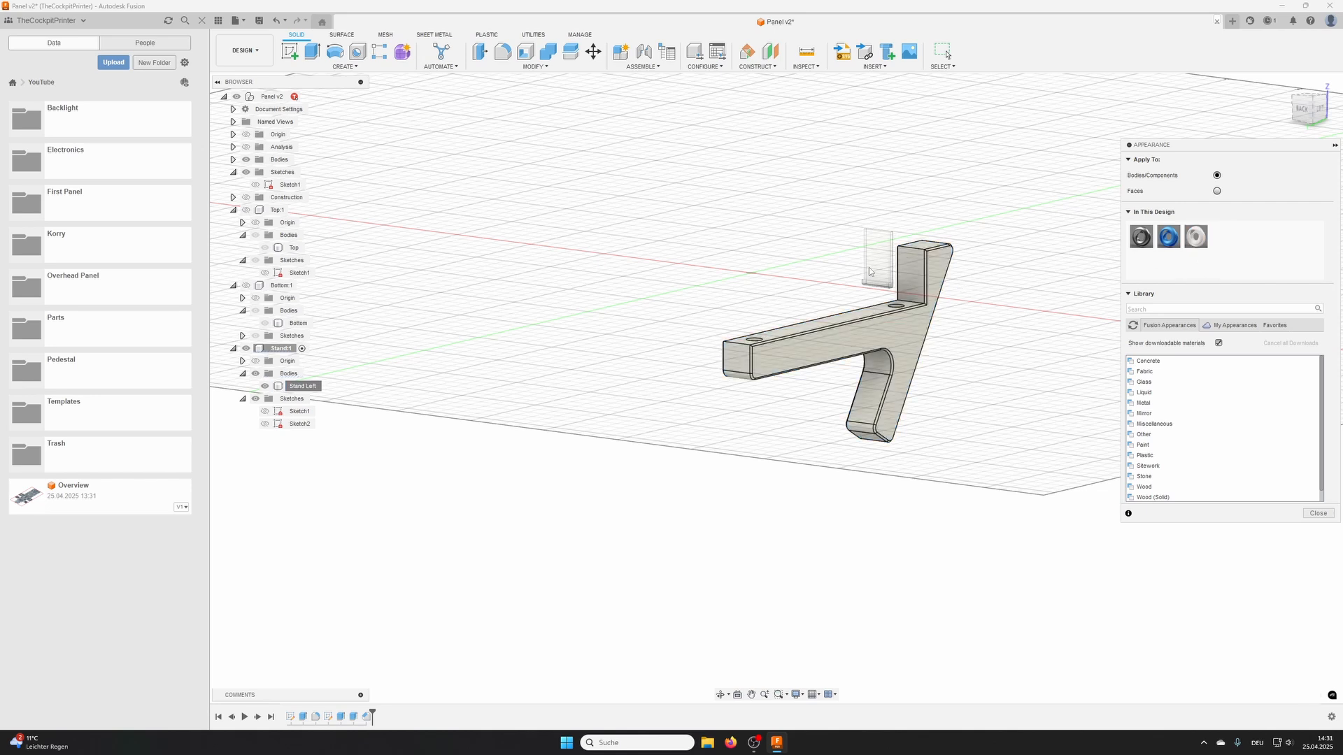
click(1049, 364)
- Show the Bottom and Top components again and view the stand under the assembled panel
shift+middle_drag(758, 402, 381, 365)
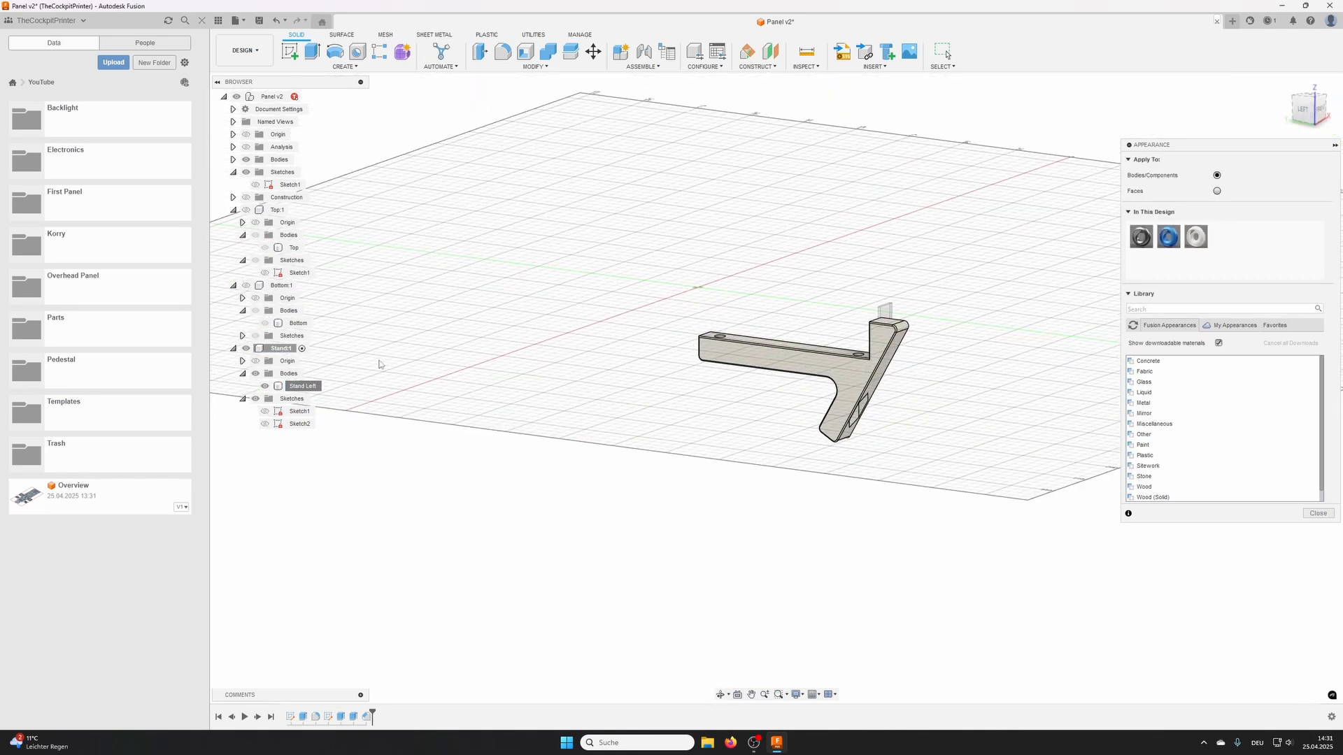
click(247, 287)
click(246, 211)
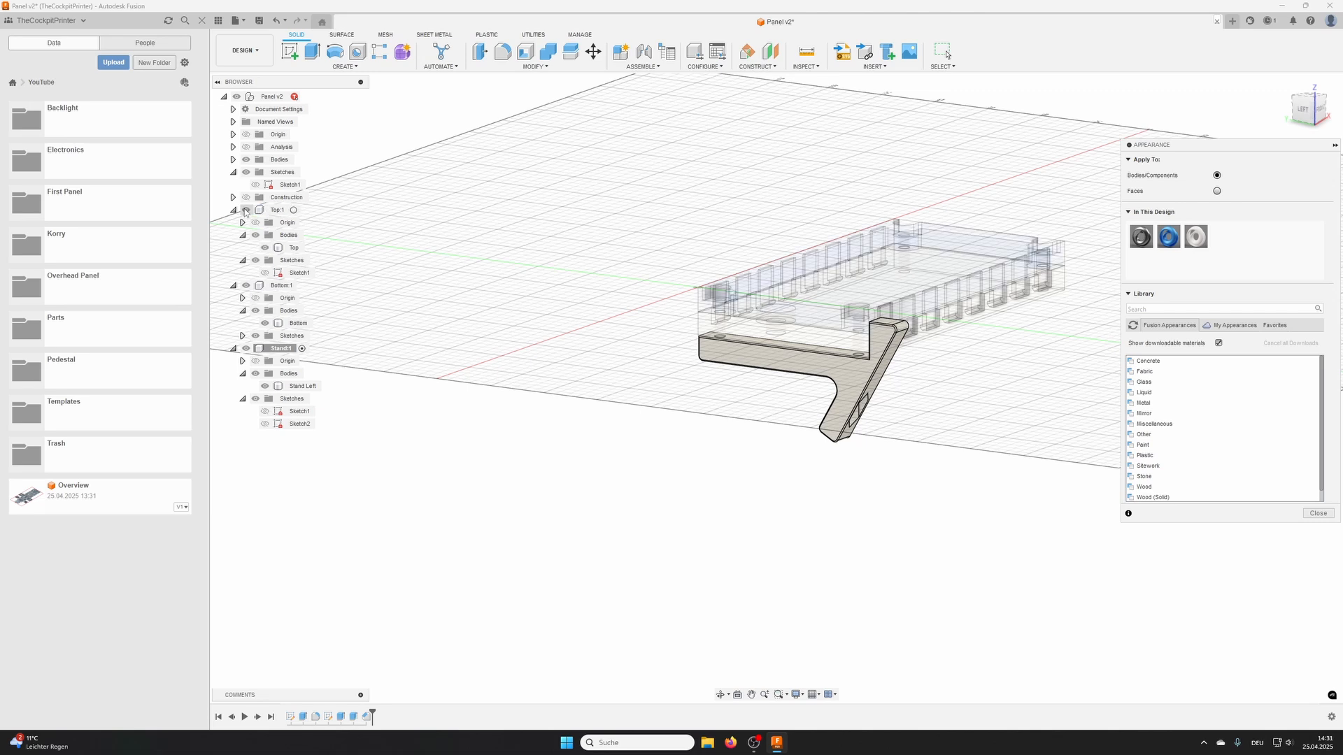
shift+middle_drag(895, 336, 844, 369)
shift+middle_drag(749, 377, 732, 369)
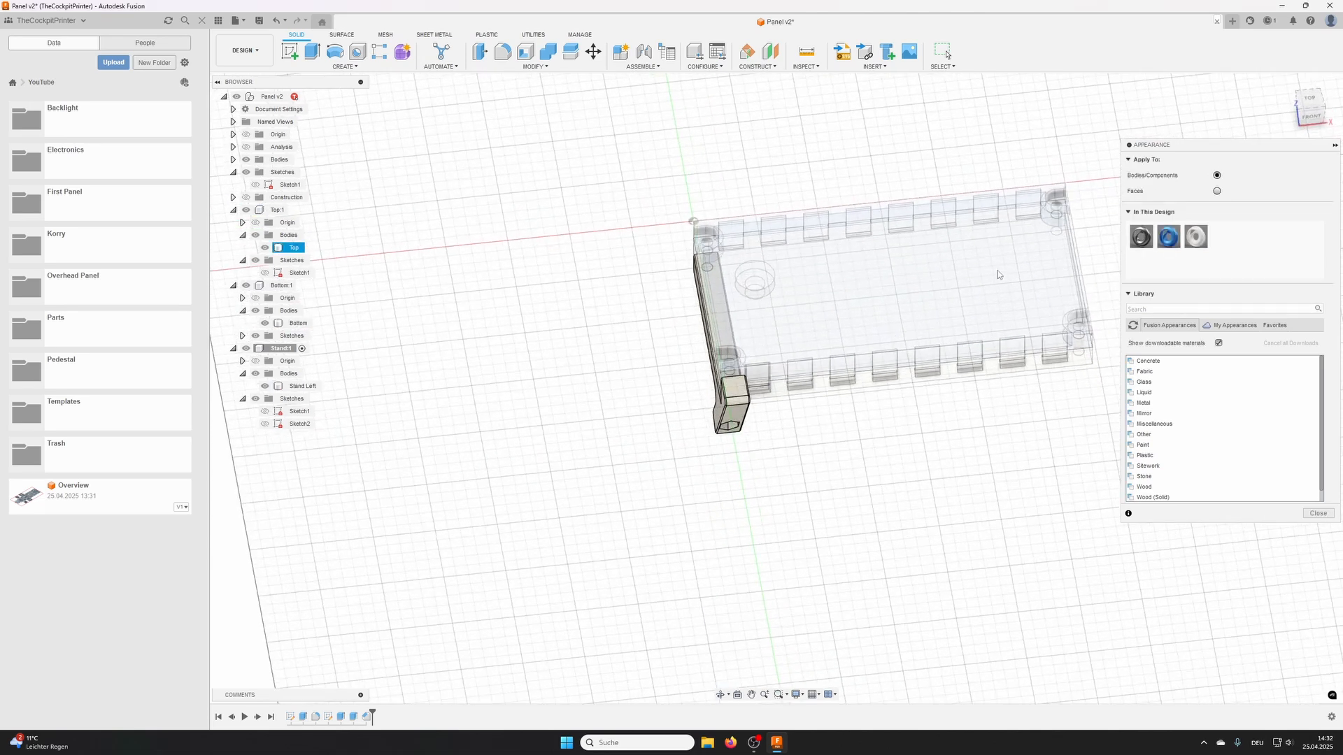
middle_drag(1033, 278, 868, 370)
shift+middle_drag(702, 393, 759, 349)
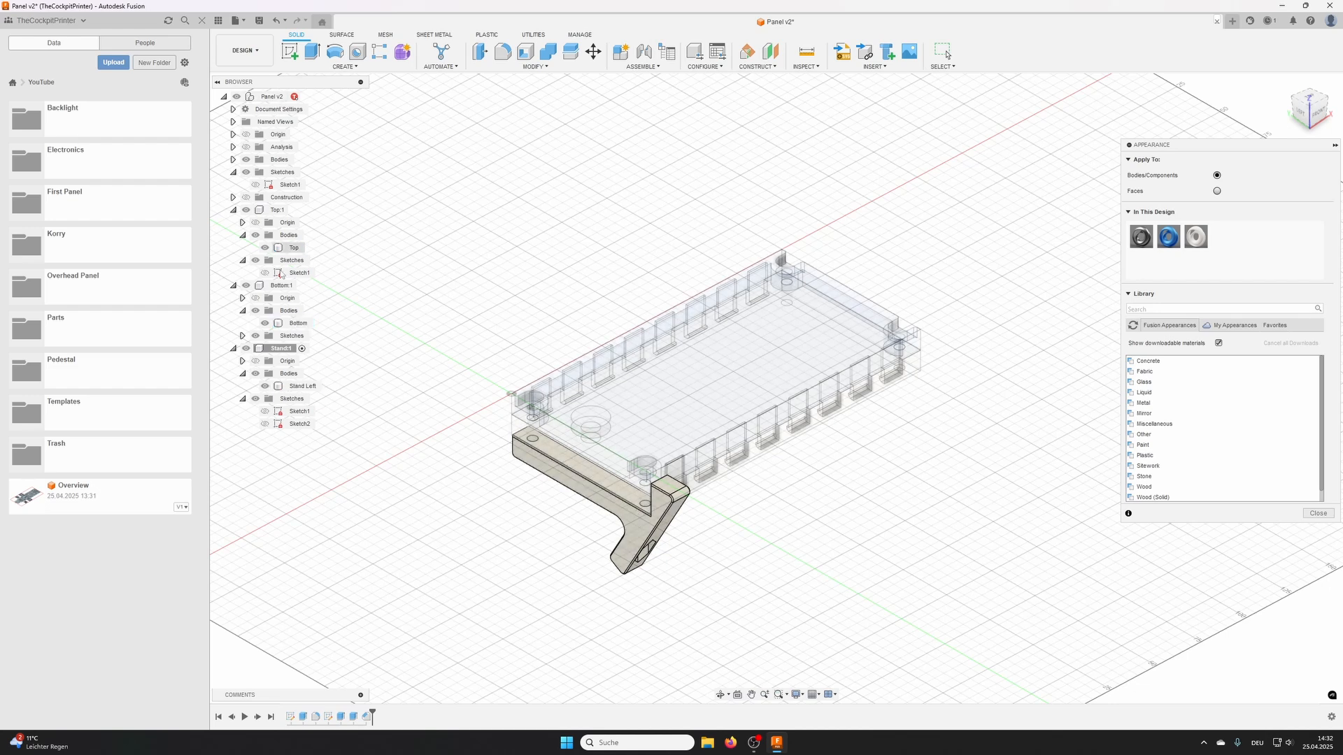
- Create a midplane between the two opposite short end faces of the panel
click(770, 67)
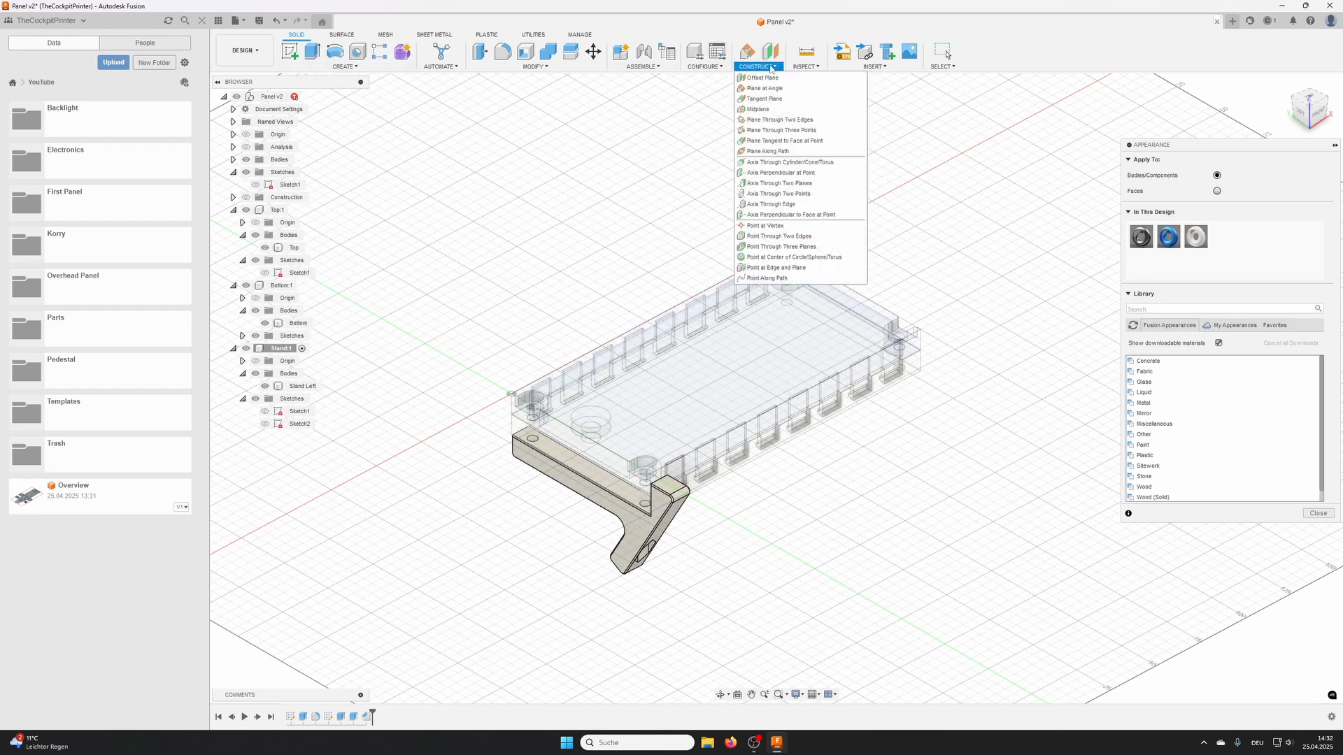
click(769, 111)
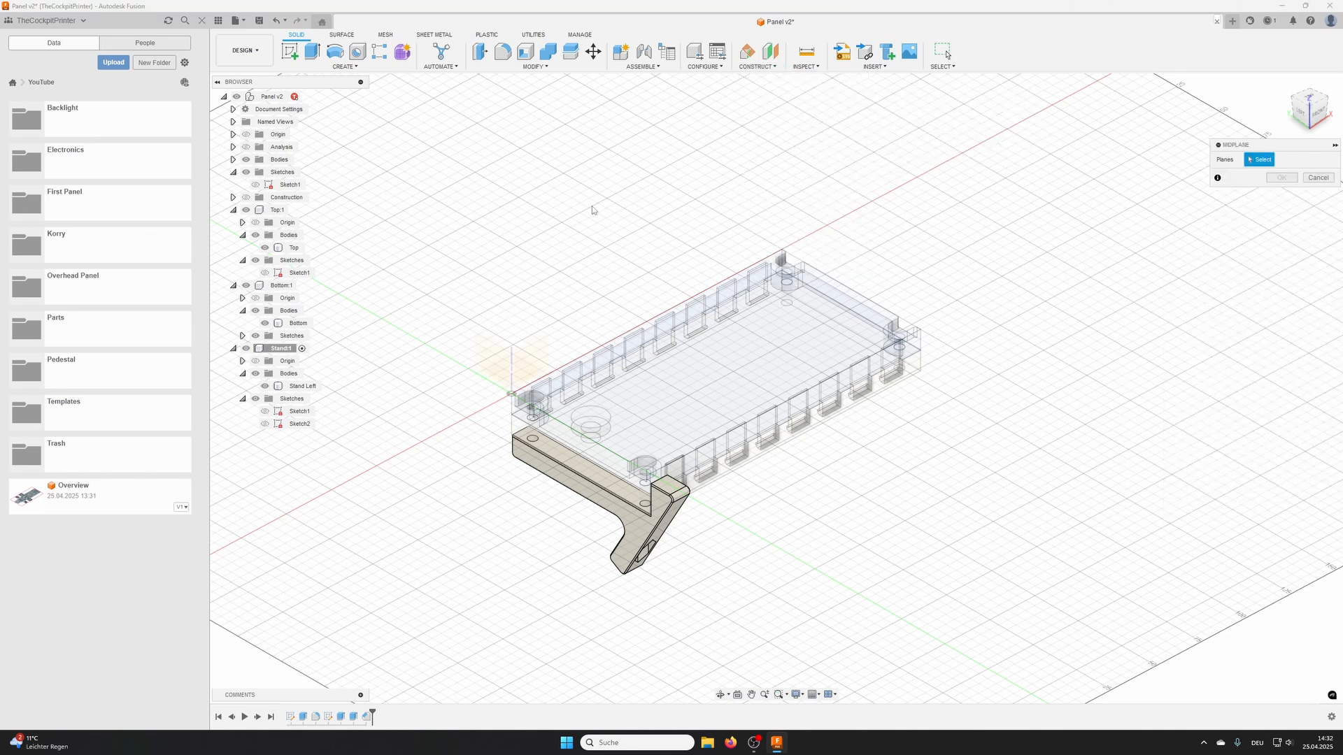
click(564, 432)
shift+middle_drag(649, 420, 874, 413)
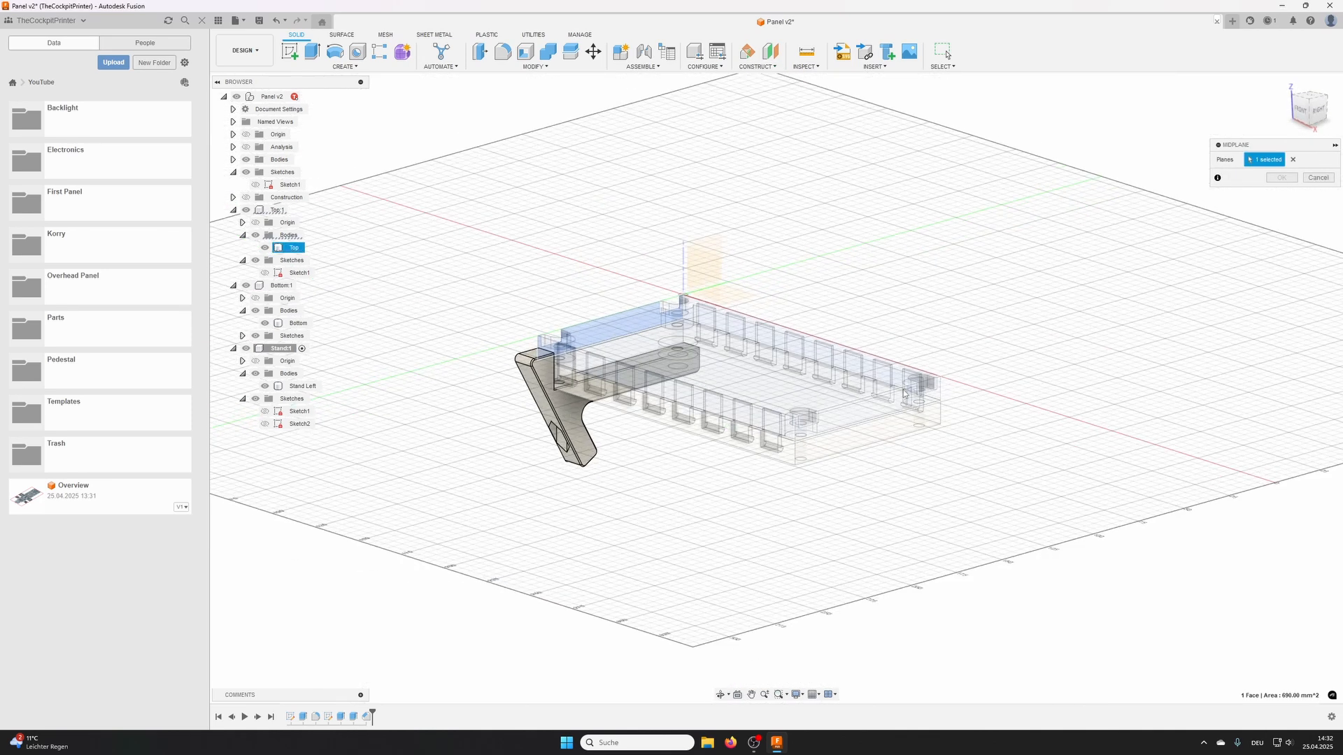
click(874, 414)
click(1276, 179)
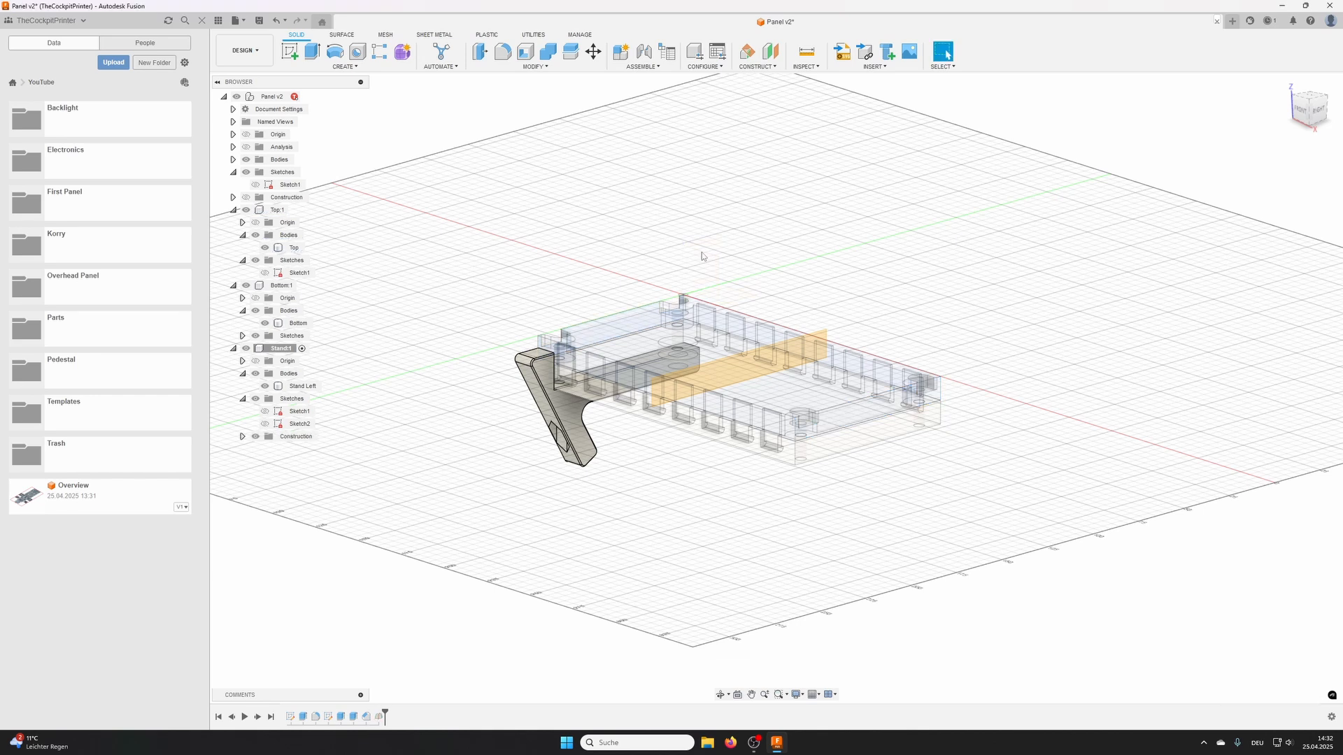
- Mirror the Stand Left body across the panel's construction midplane as a new body
shift+middle_drag(702, 251, 517, 130)
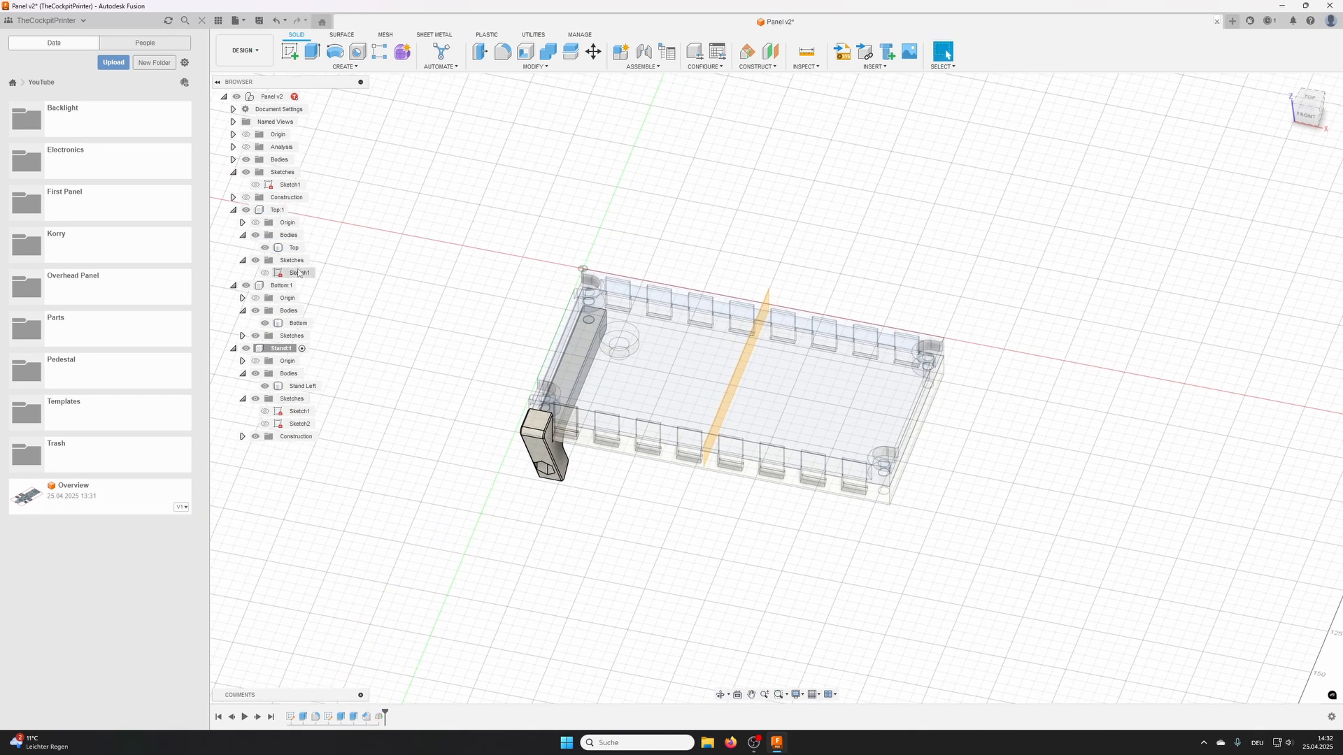
click(347, 66)
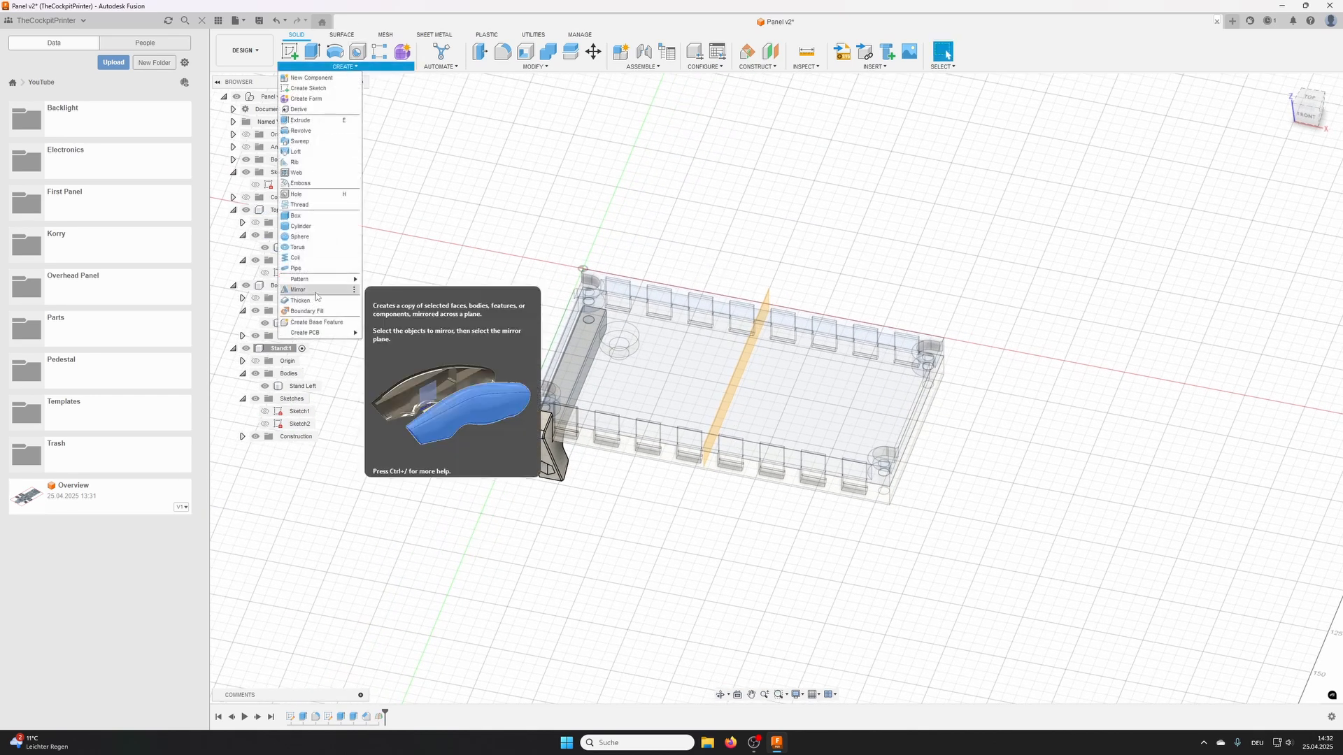
click(316, 290)
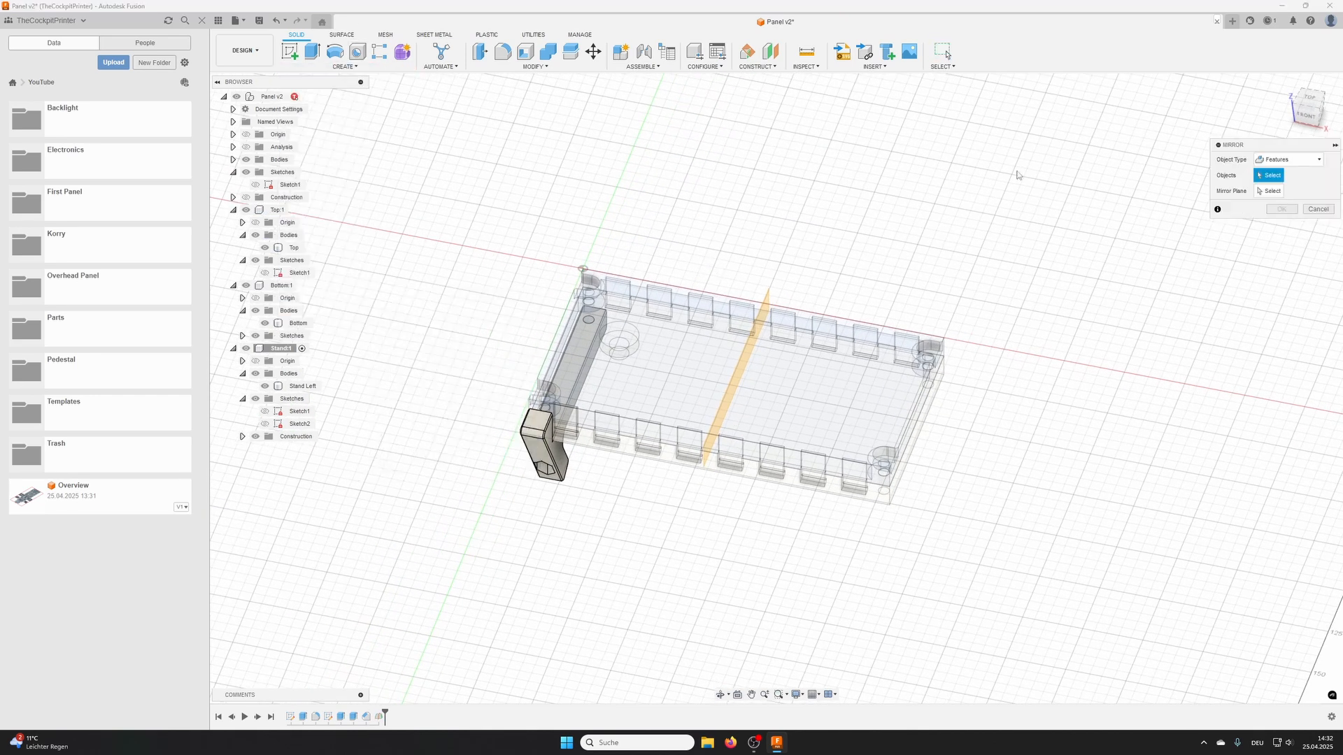
click(1283, 160)
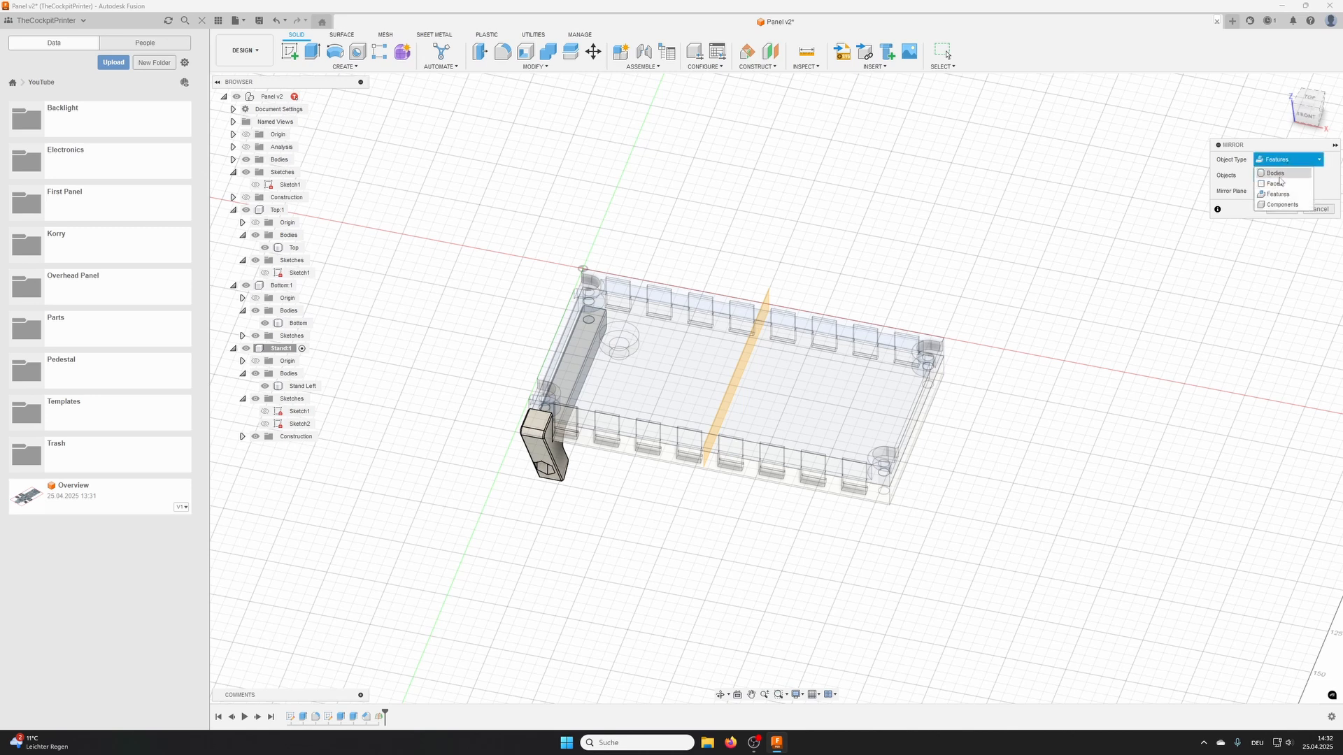
click(1280, 185)
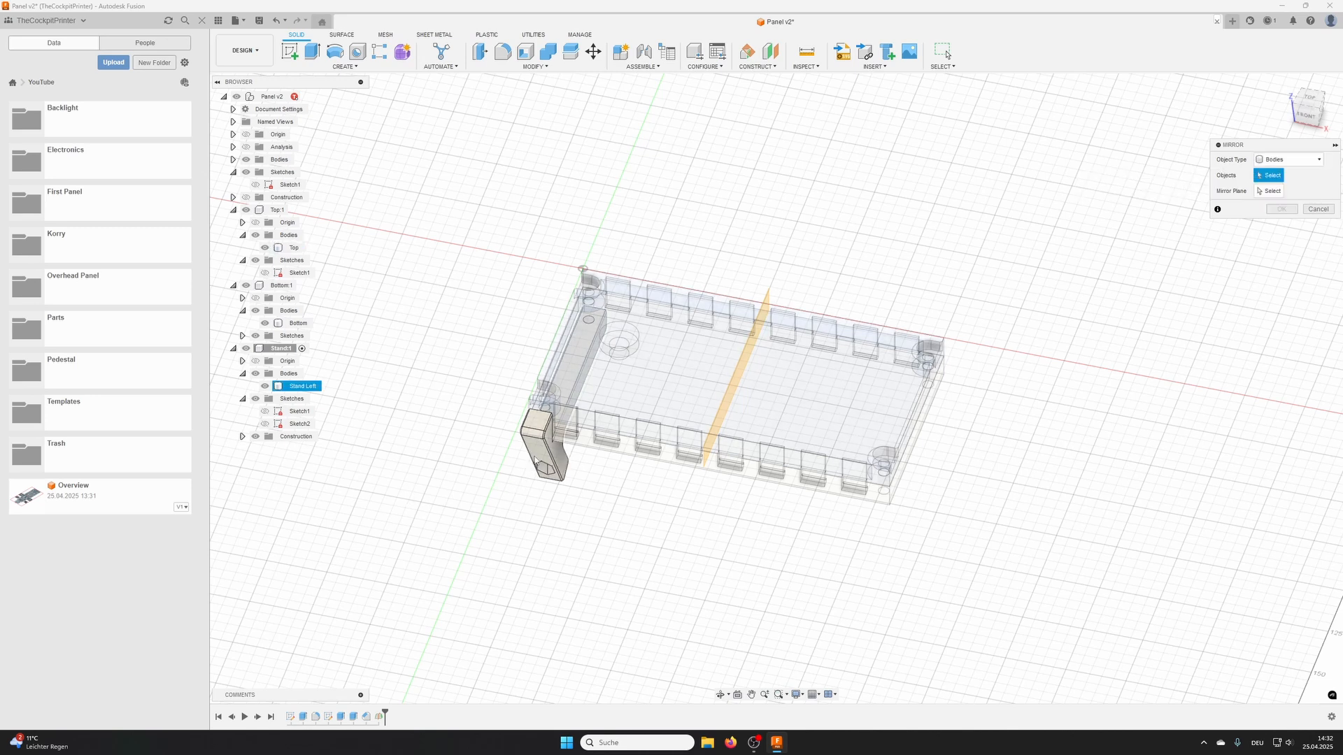
click(535, 463)
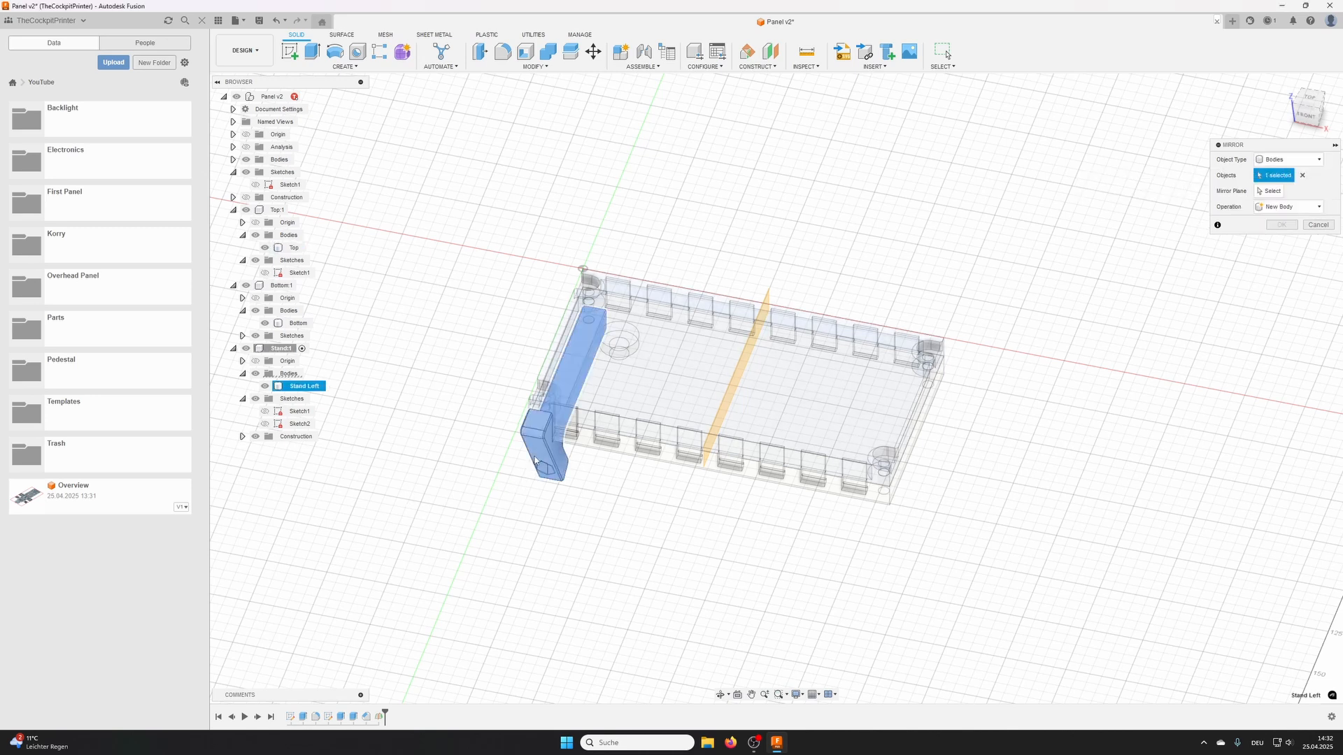
click(1269, 191)
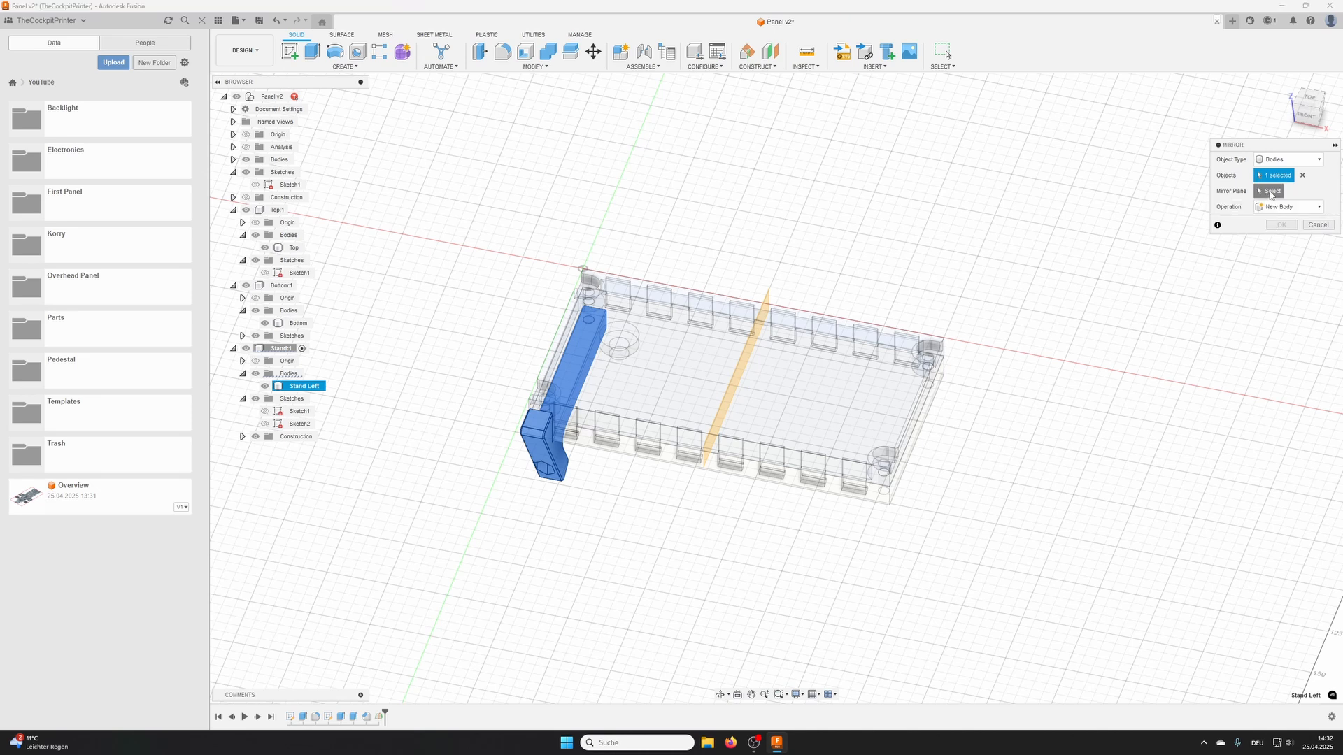
click(771, 313)
shift+middle_drag(898, 560, 908, 449)
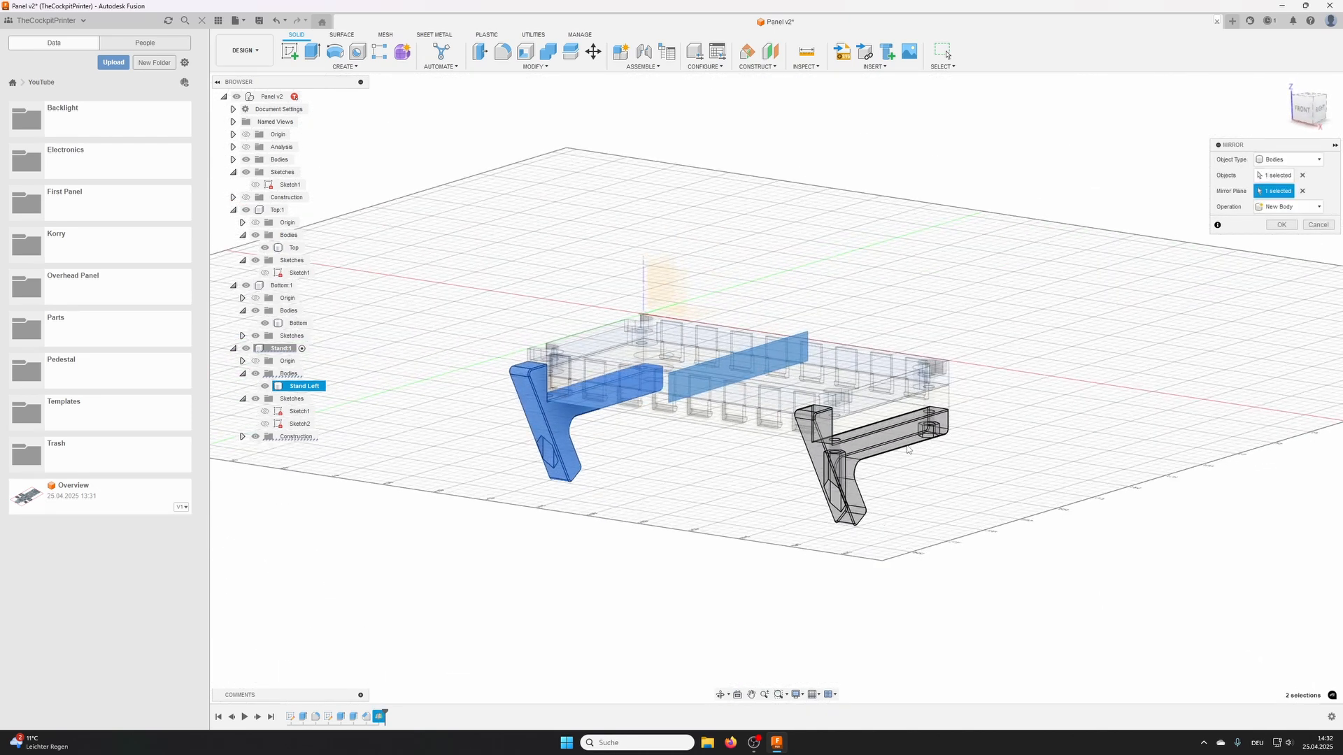
click(1280, 226)
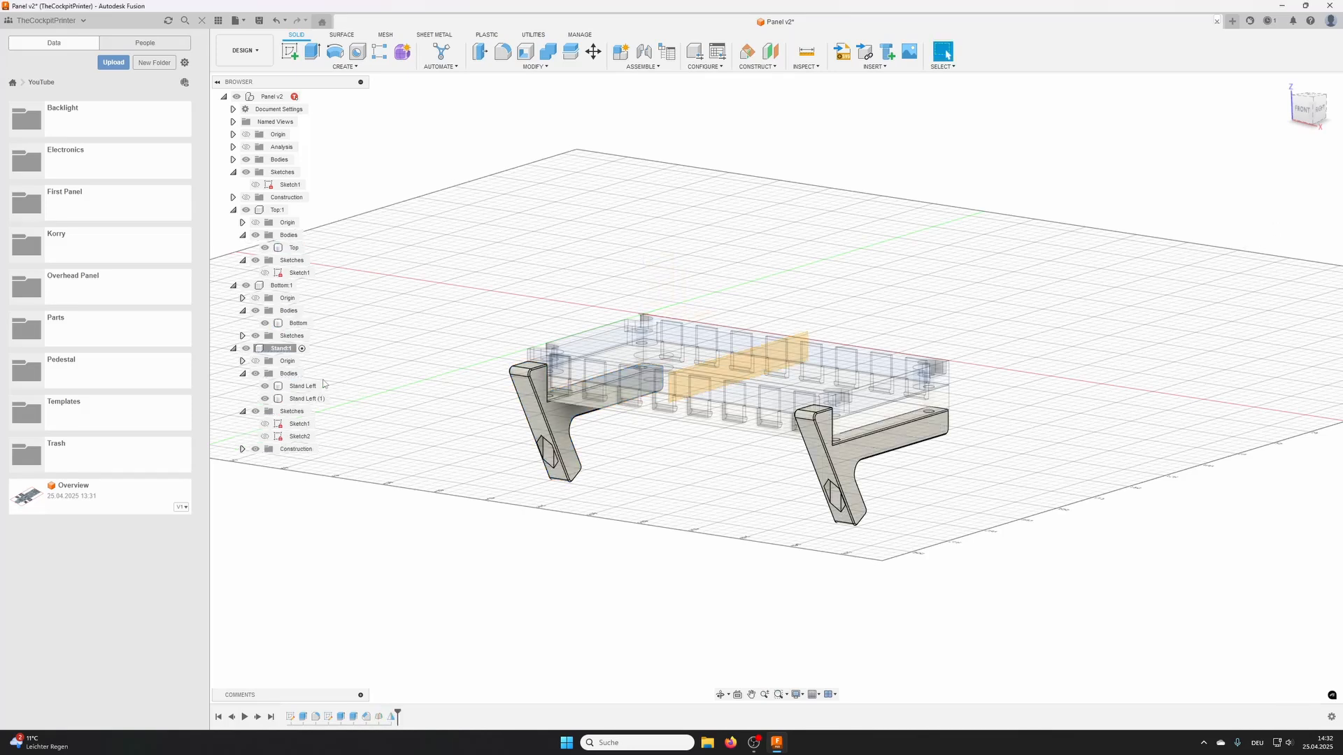
- Rename the mirrored stand body as Stand Right and reactivate the top-level Panel component
click(307, 399)
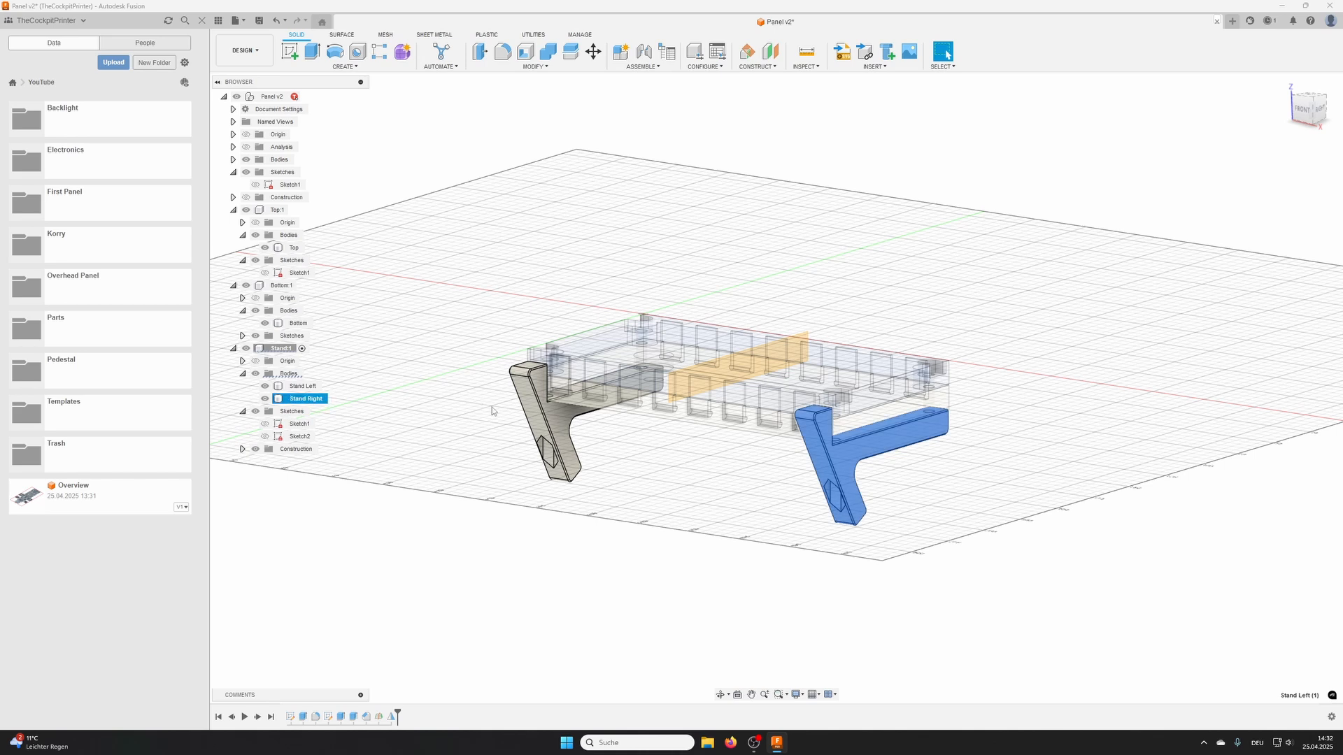
shift+middle_drag(487, 231, 525, 251)
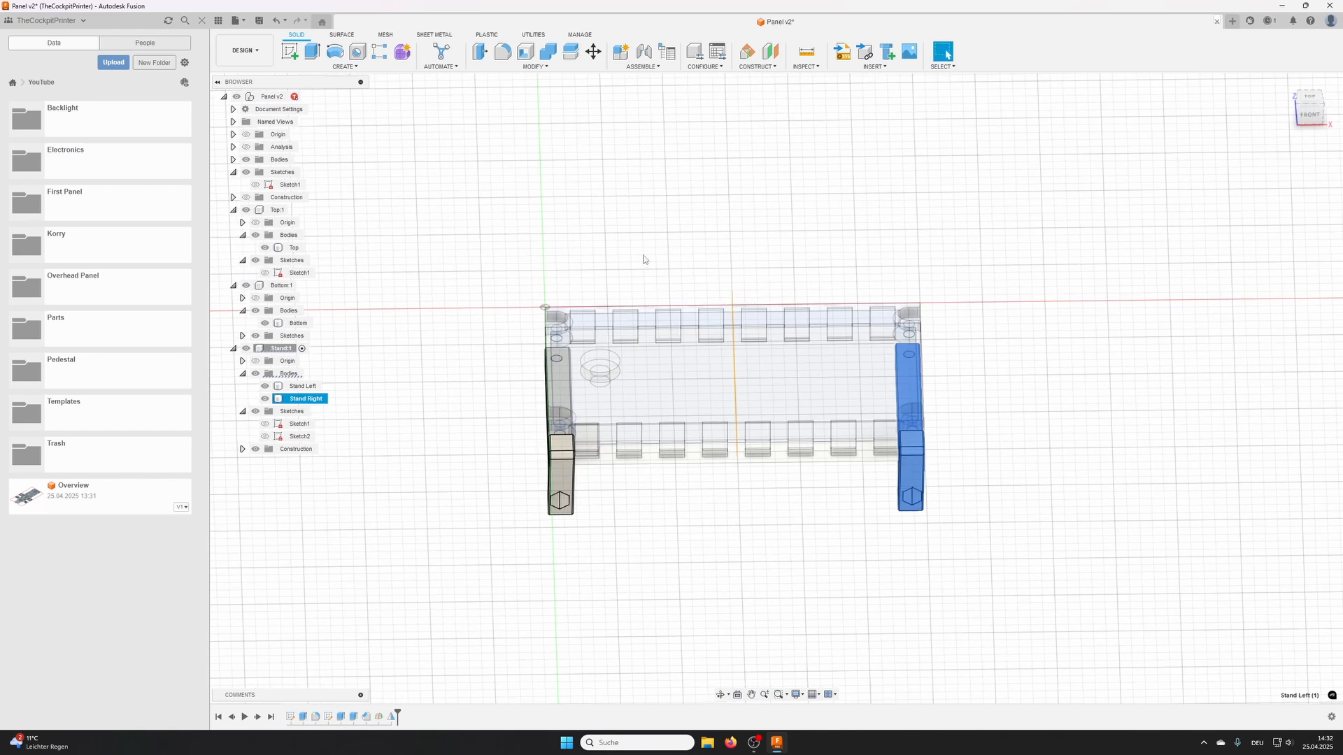
click(273, 96)
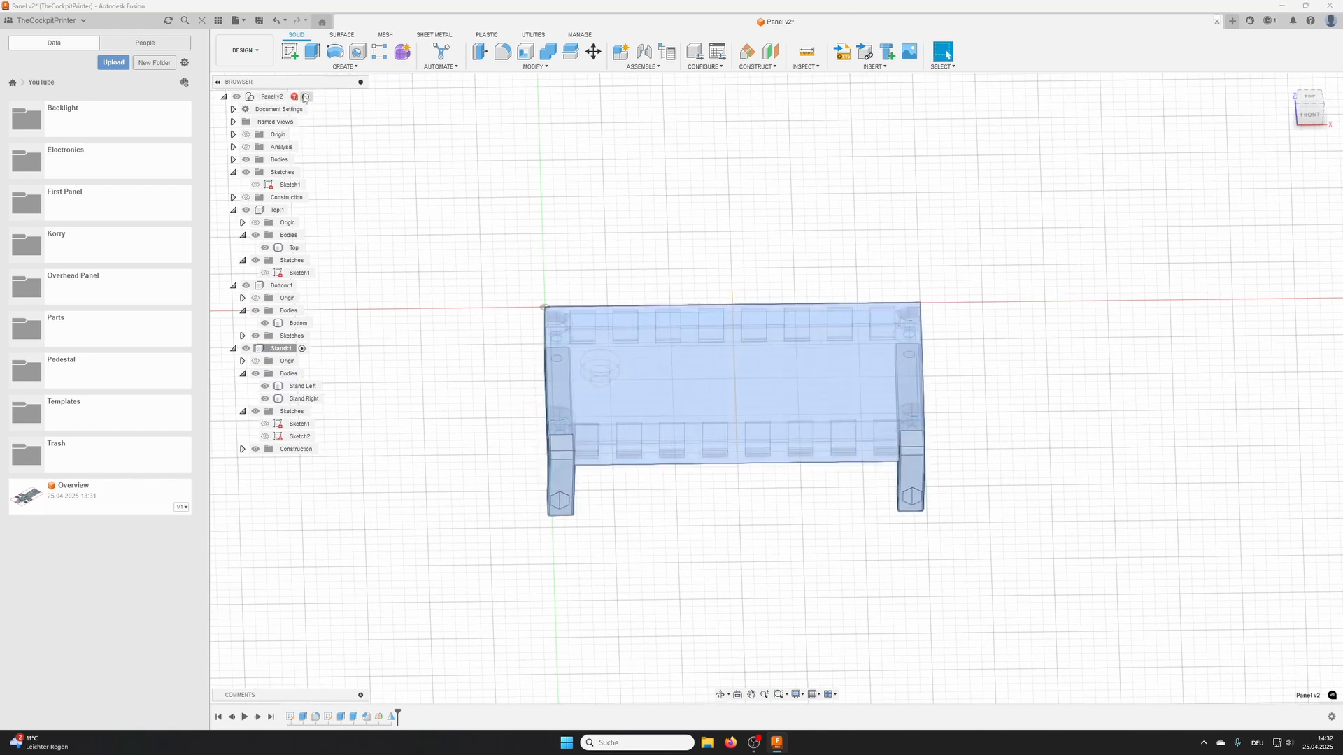
click(308, 97)
shift+middle_drag(751, 236, 909, 210)
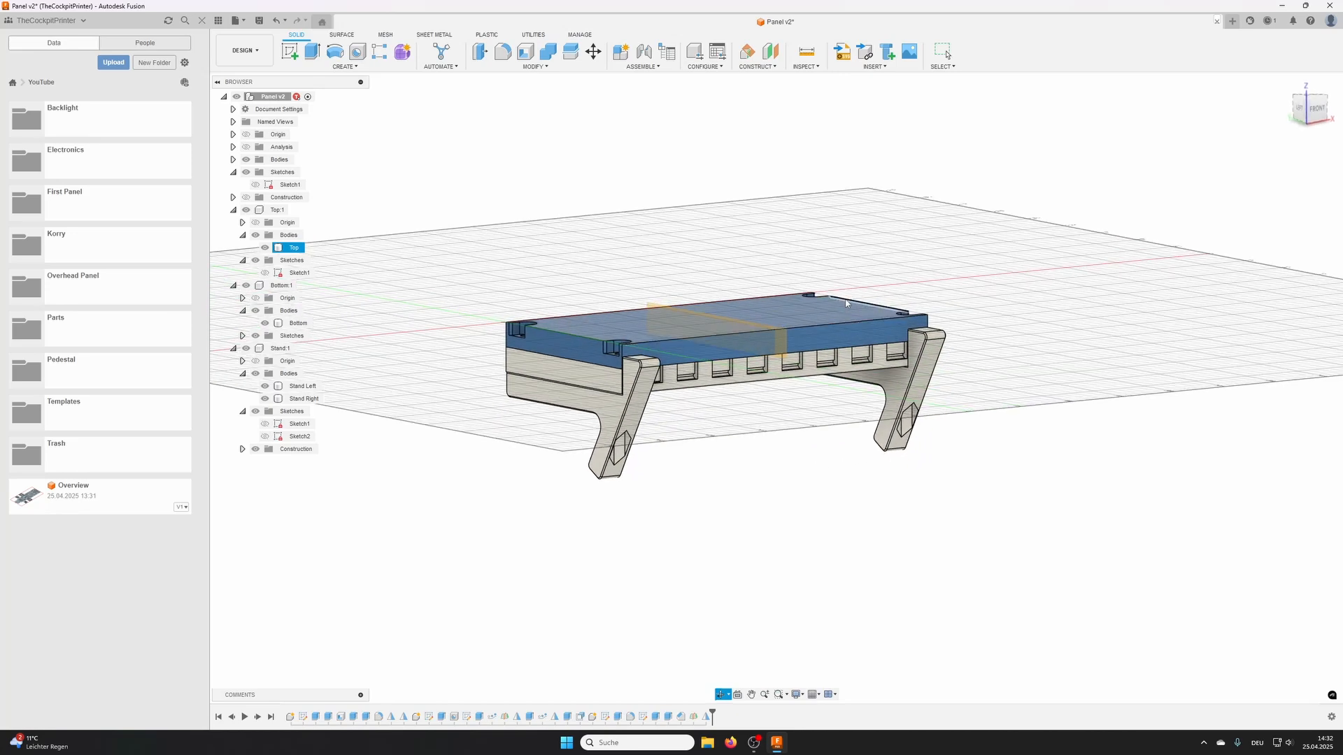
- Test the parametric panel and stands by setting Width to 200 mm and Height to 150 mm, and inspect the model from several sides
click(534, 67)
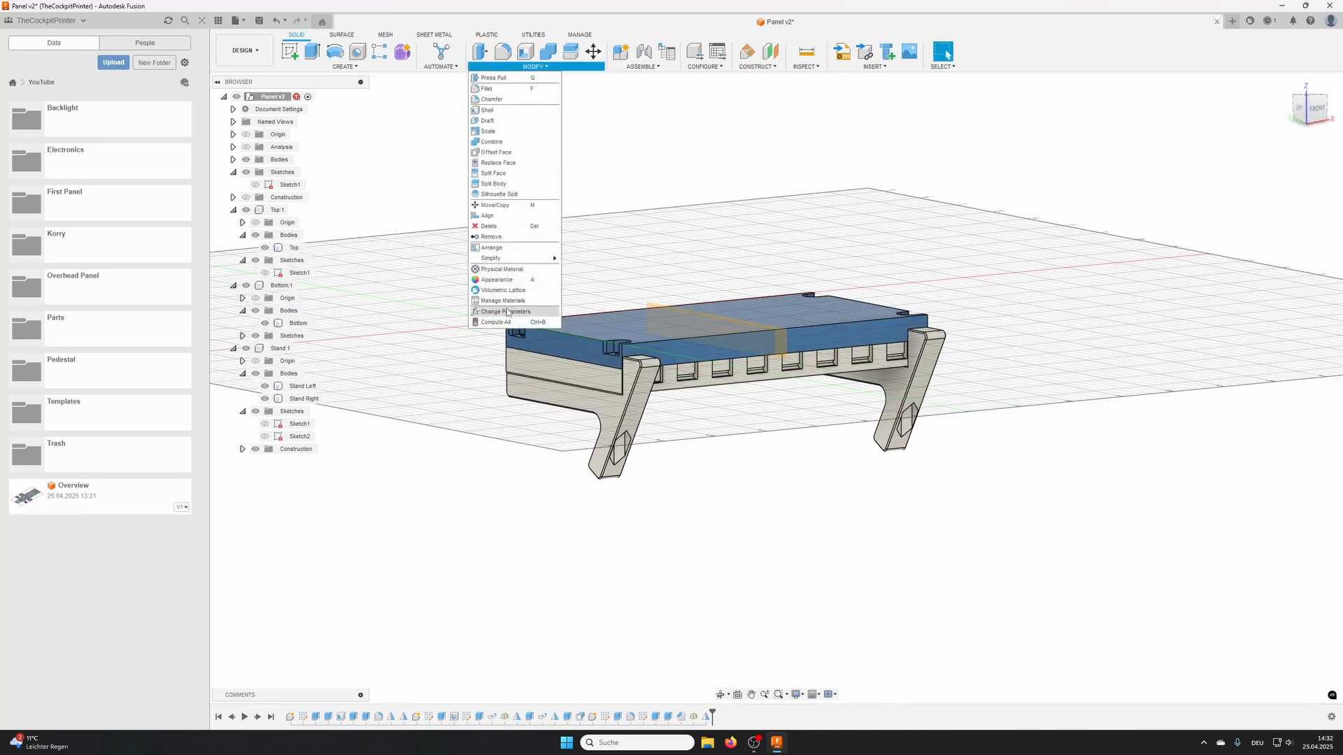
click(507, 312)
double_click(909, 169)
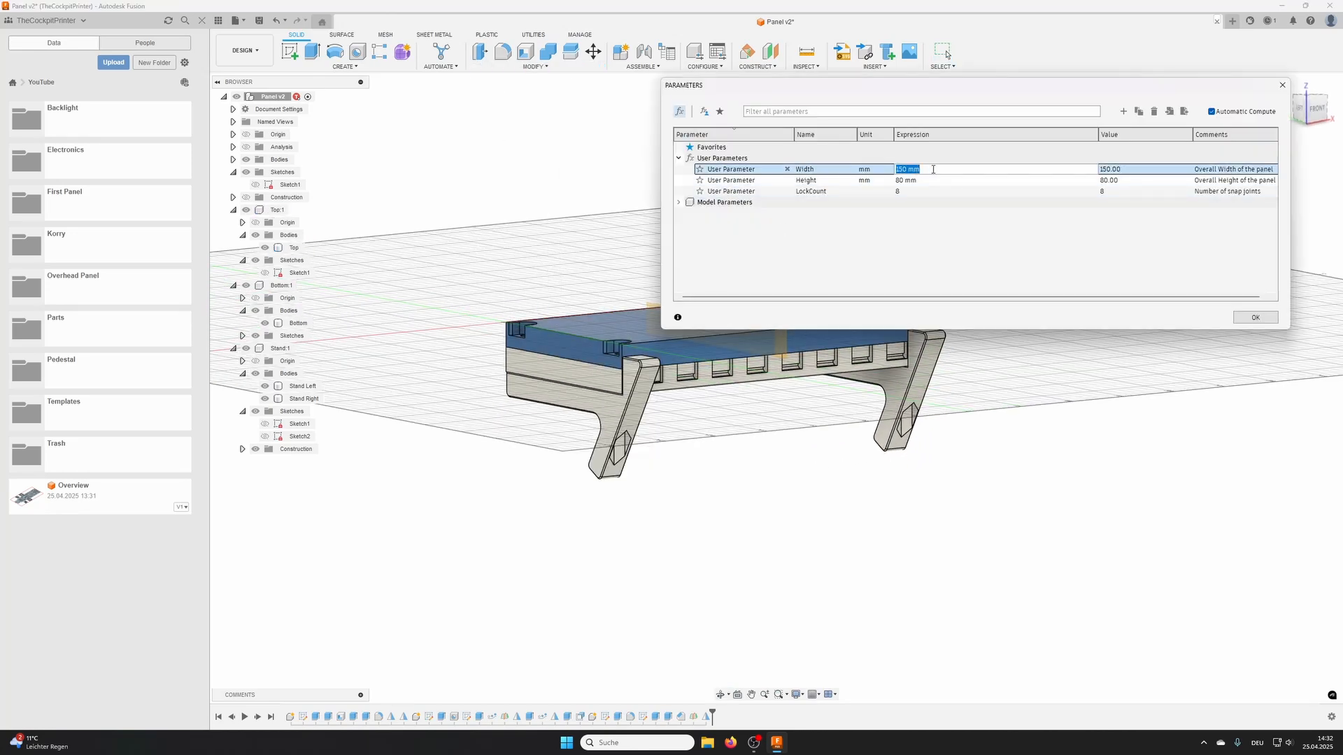
text(200)
key(Return)
double_click(909, 180)
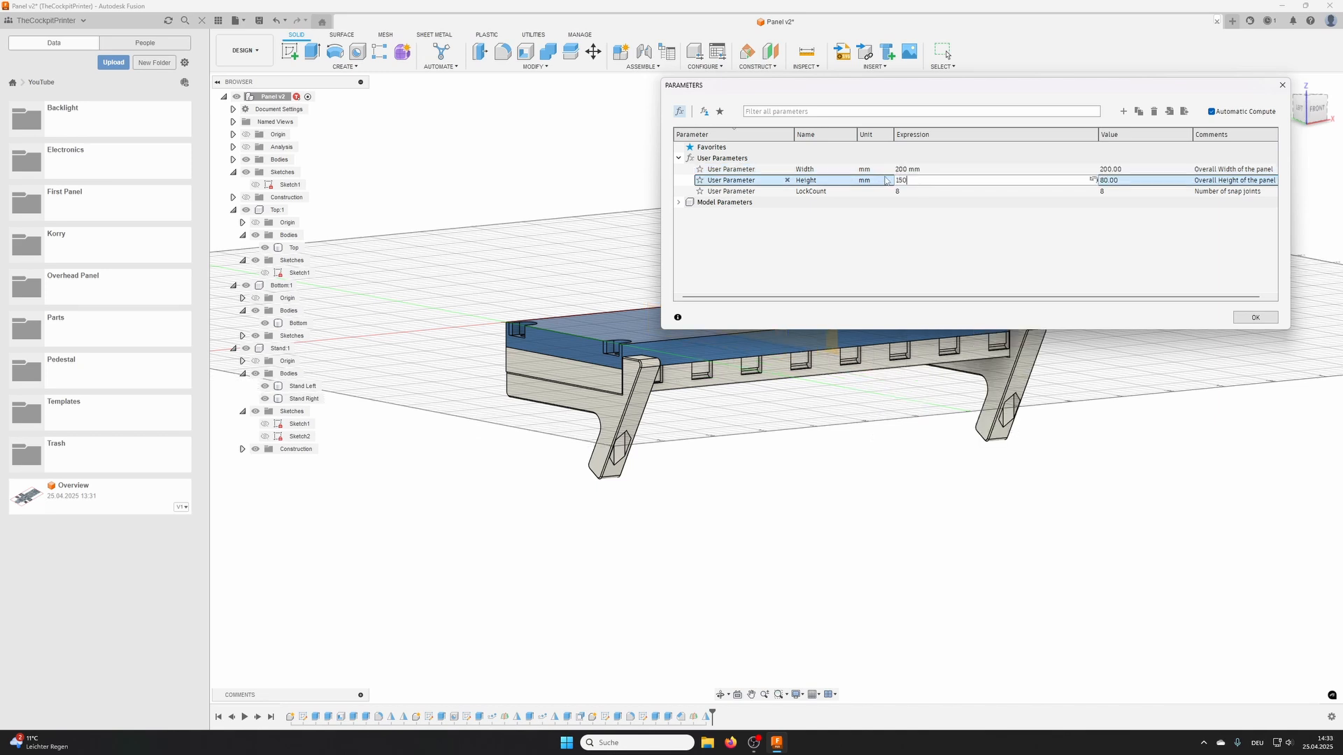
key(Return)
middle_drag(903, 400, 687, 438)
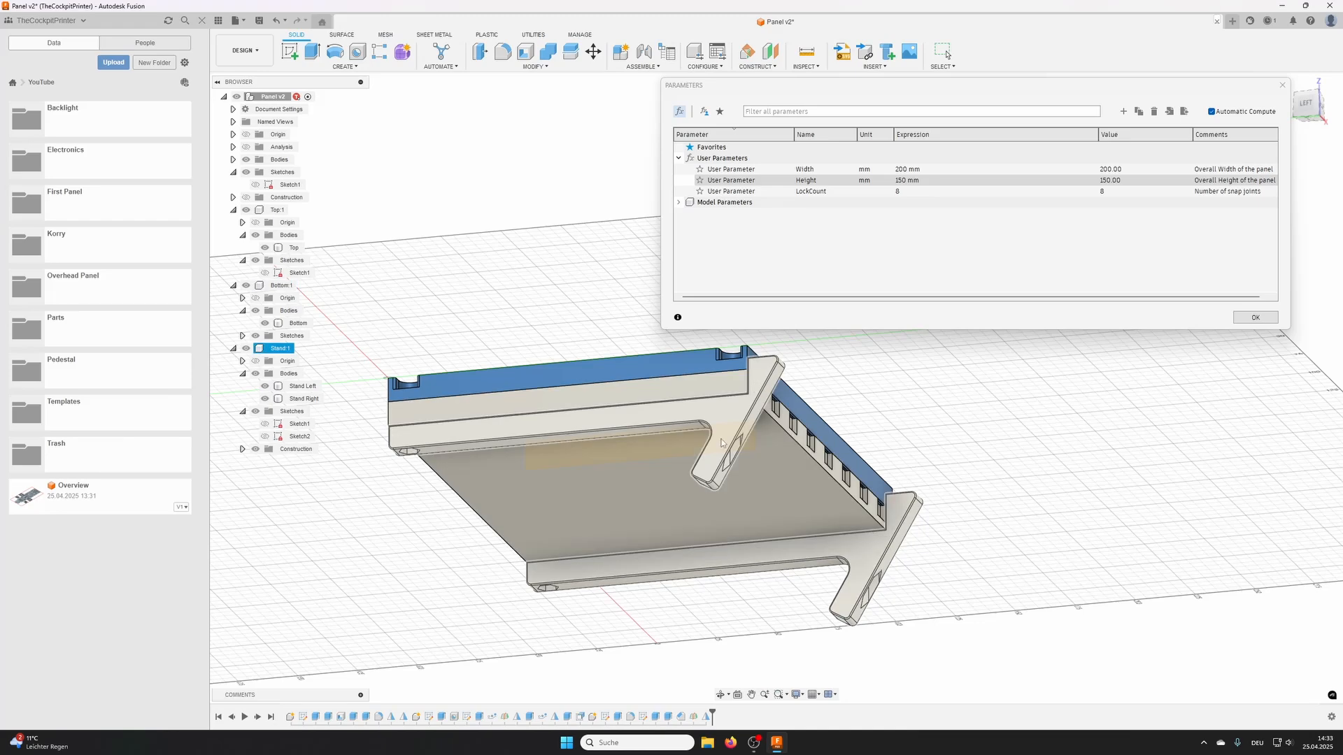
shift+middle_drag(488, 456, 701, 459)
- Restore the user parameters by setting Width to 150 mm and Height to 80 mm
click(922, 171)
text(15)
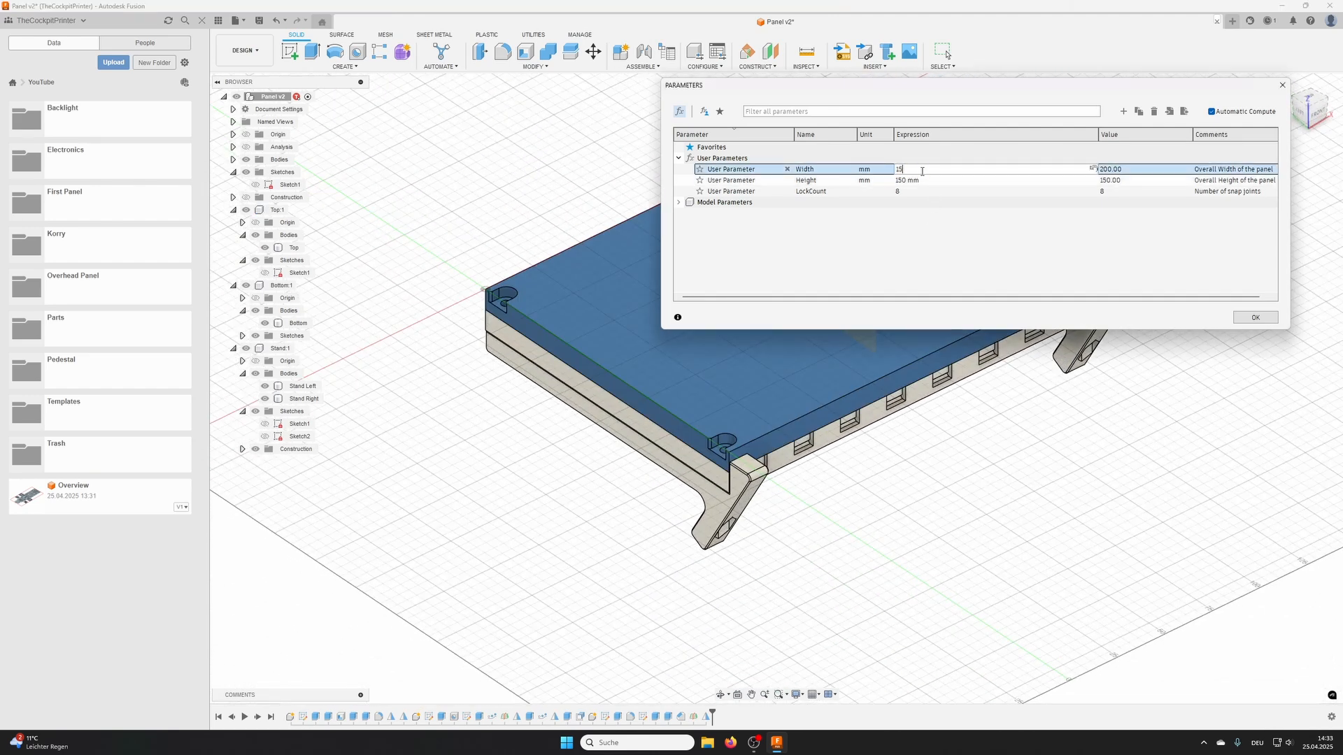
text(0)
key(Return)
click(930, 180)
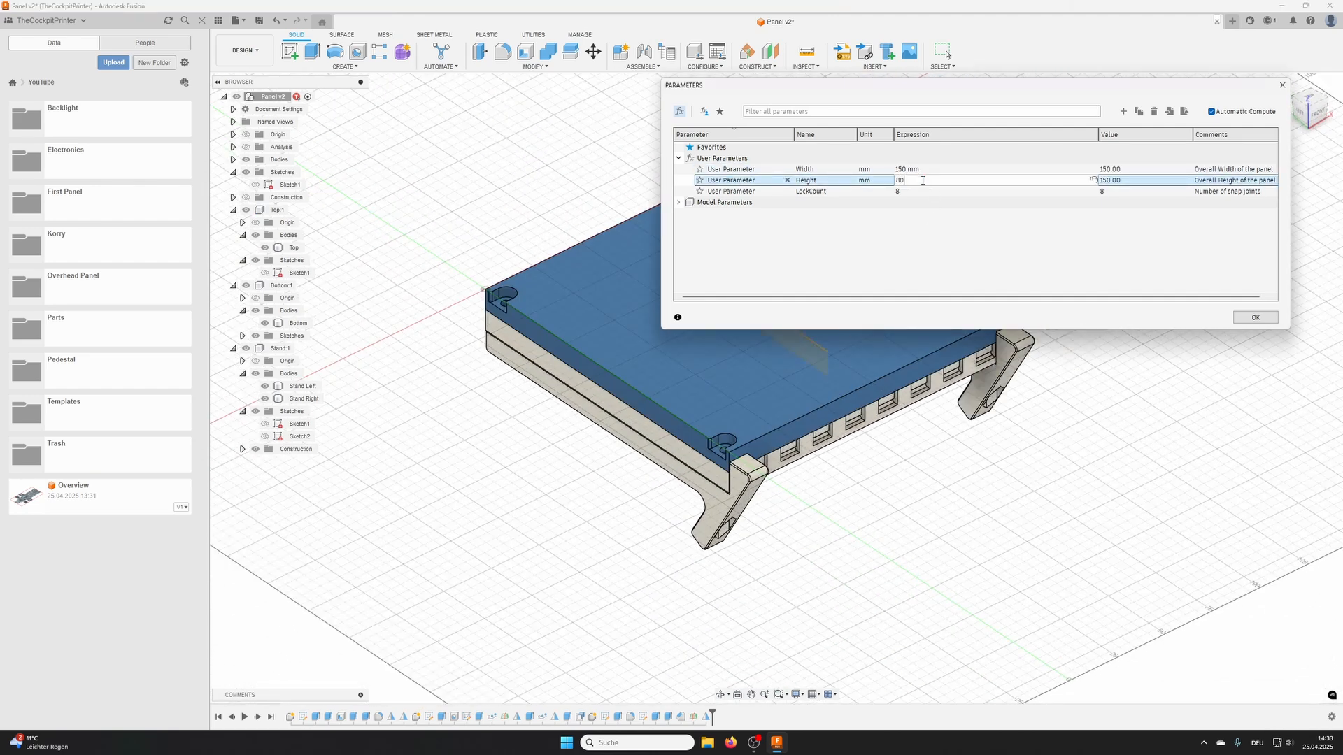
key(Return)
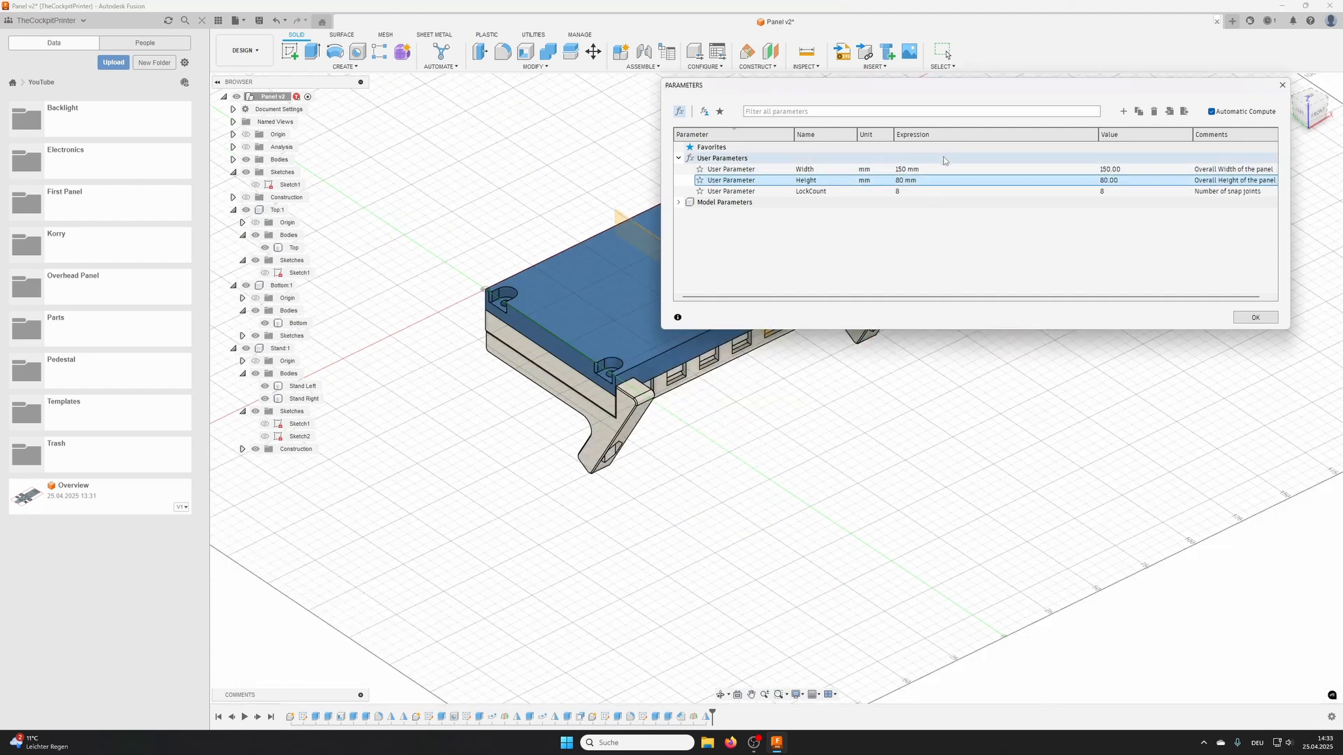
click(1256, 318)
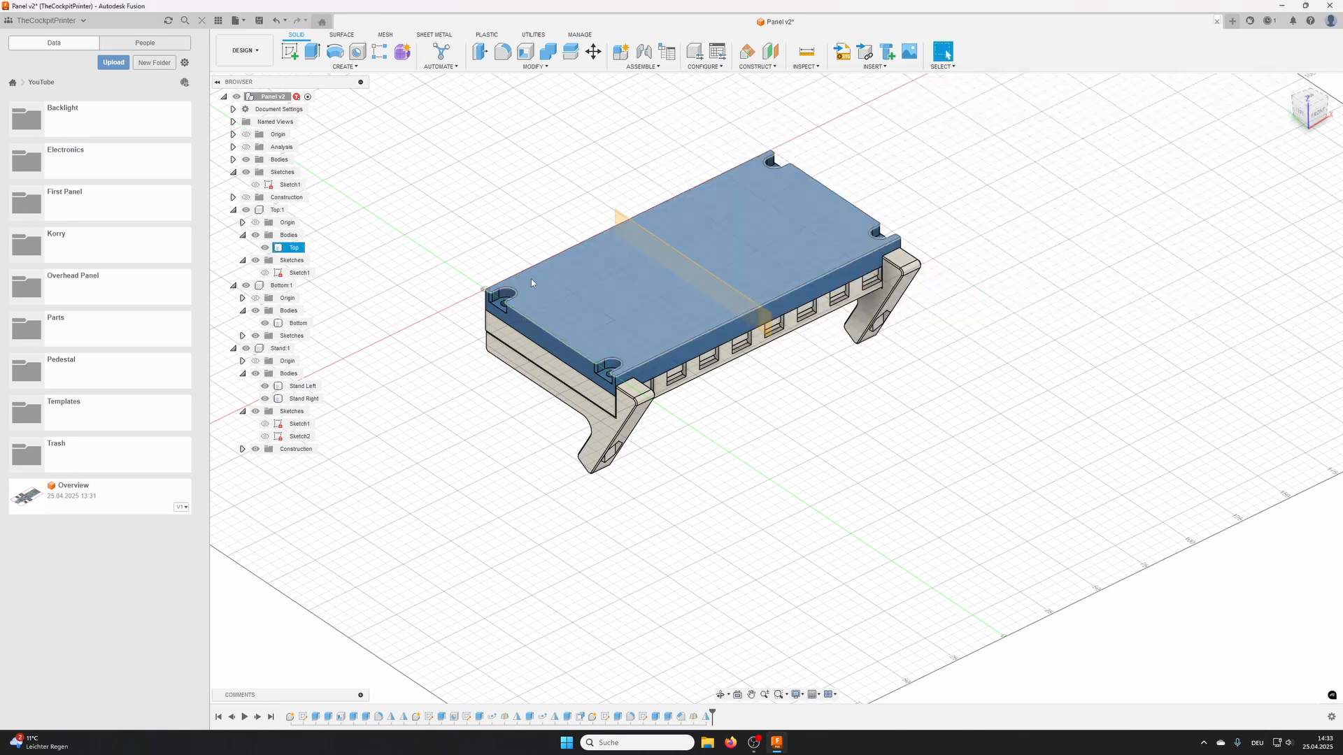
- Hide the construction midplane Plane1 of the Stand component
click(265, 462)
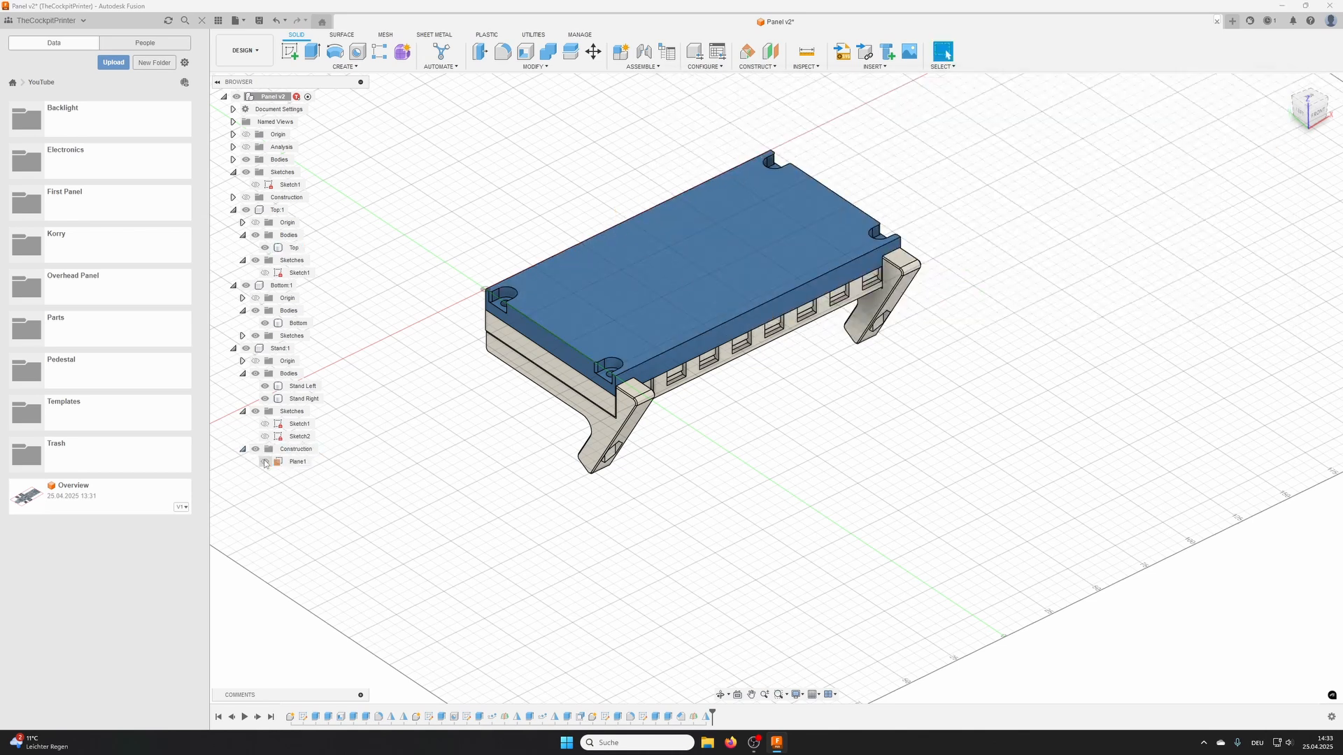
mouse_move(930, 350)
shift+middle_down()
mouse_move(812, 288)
mouse_move(807, 323)
mouse_move(970, 355)
mouse_move(909, 349)
mouse_move(902, 392)
mouse_move(903, 330)
mouse_move(922, 370)
mouse_move(944, 352)
shift+middle_up()
scroll(775, 284, up, 4)
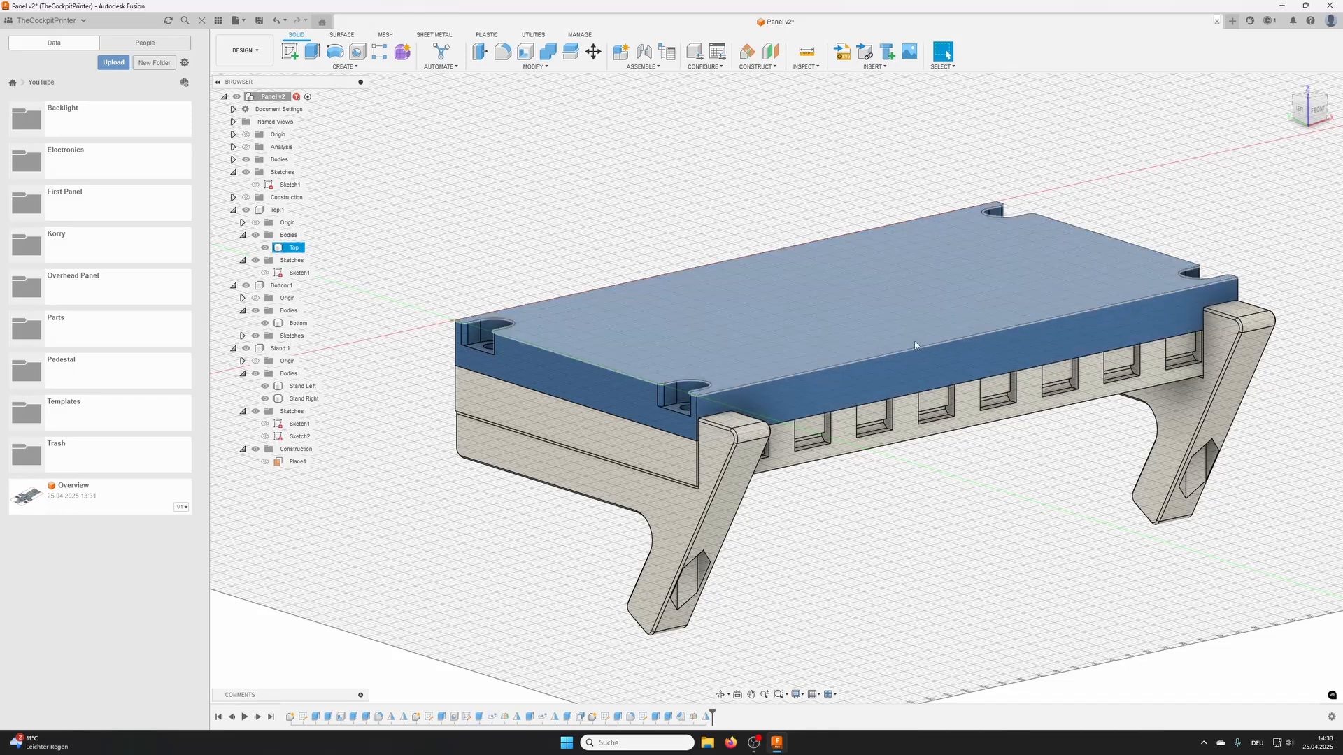
- Activate the Top component and fillet its four vertical outer corner edges with a 1 mm radius
click(296, 210)
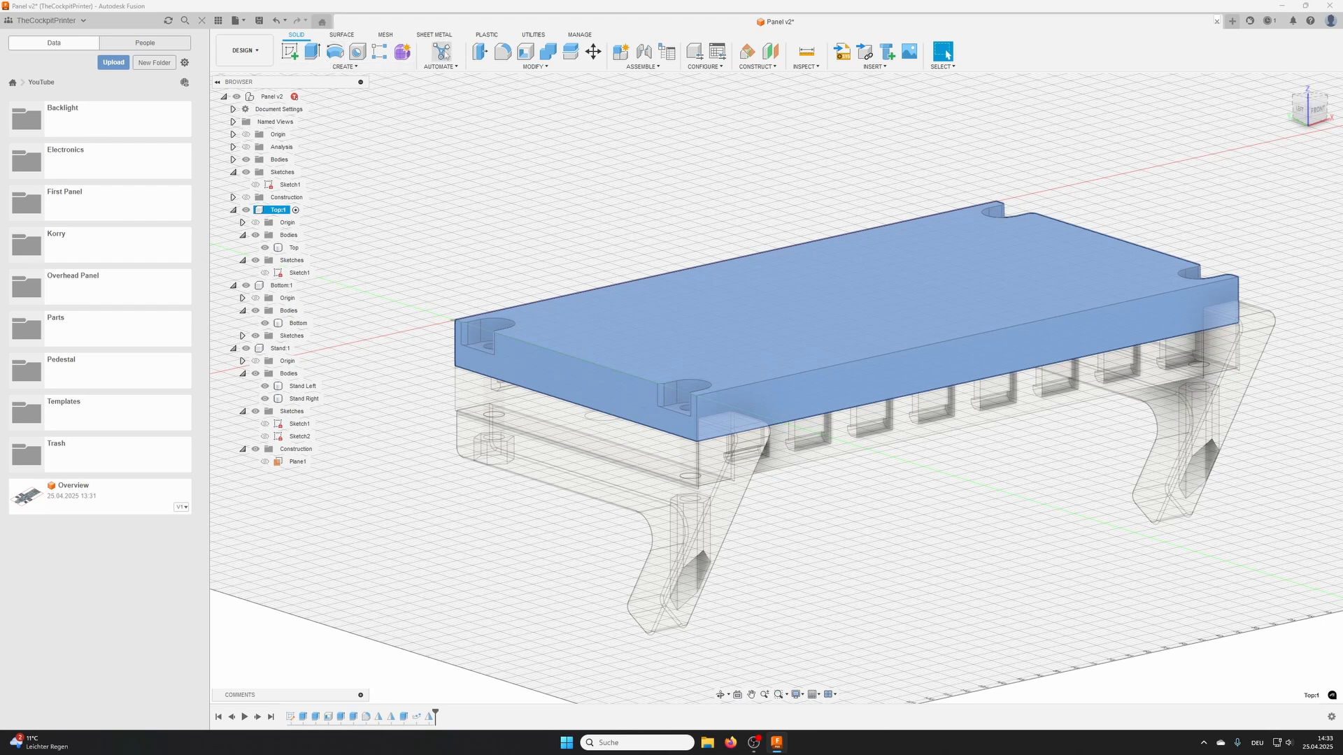
click(498, 51)
click(453, 348)
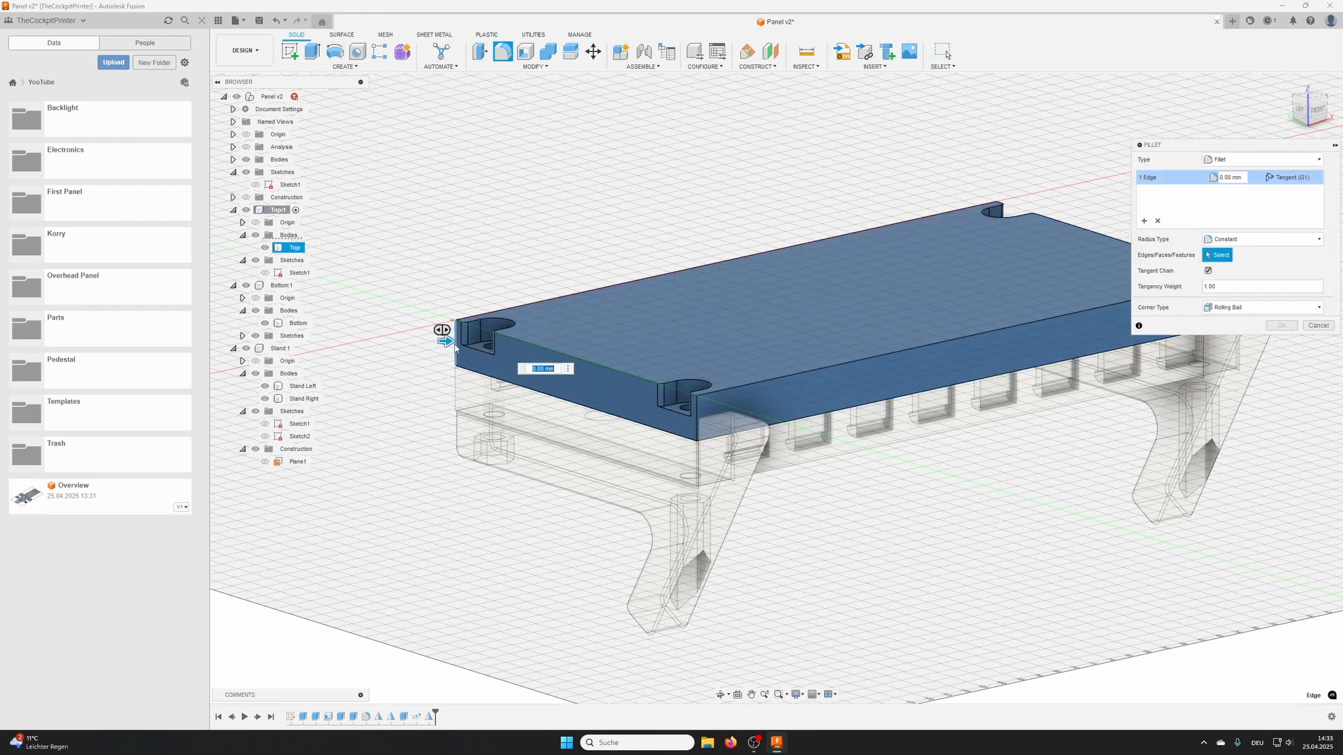
middle_drag(911, 316, 512, 357)
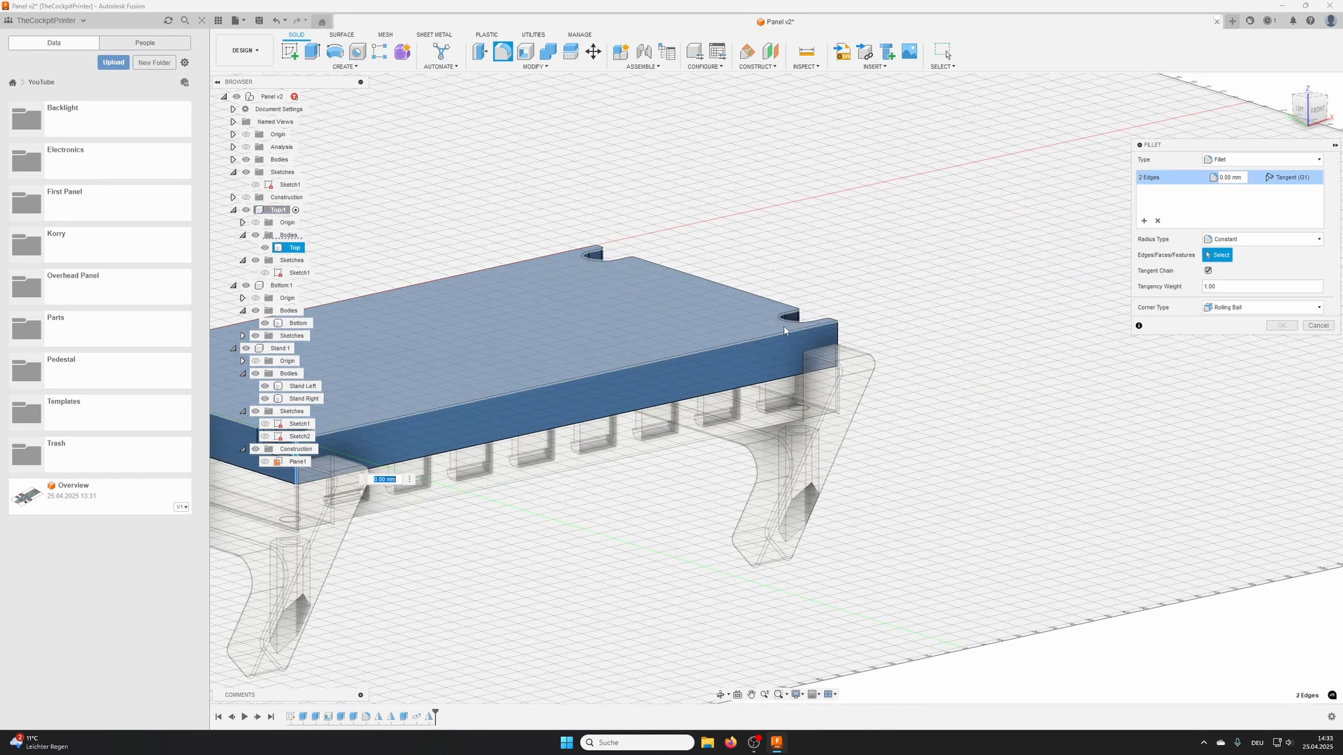
click(838, 346)
scroll(595, 254, up, 5)
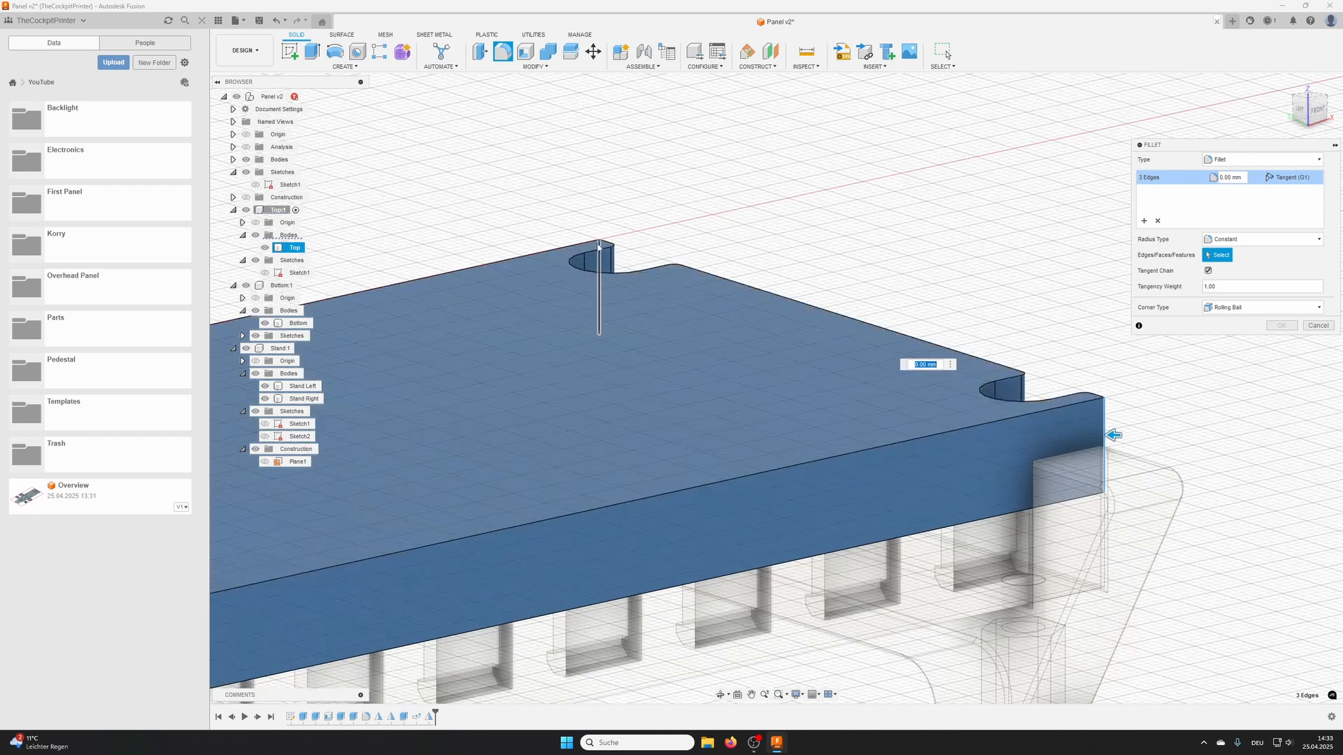
click(598, 251)
text(1)
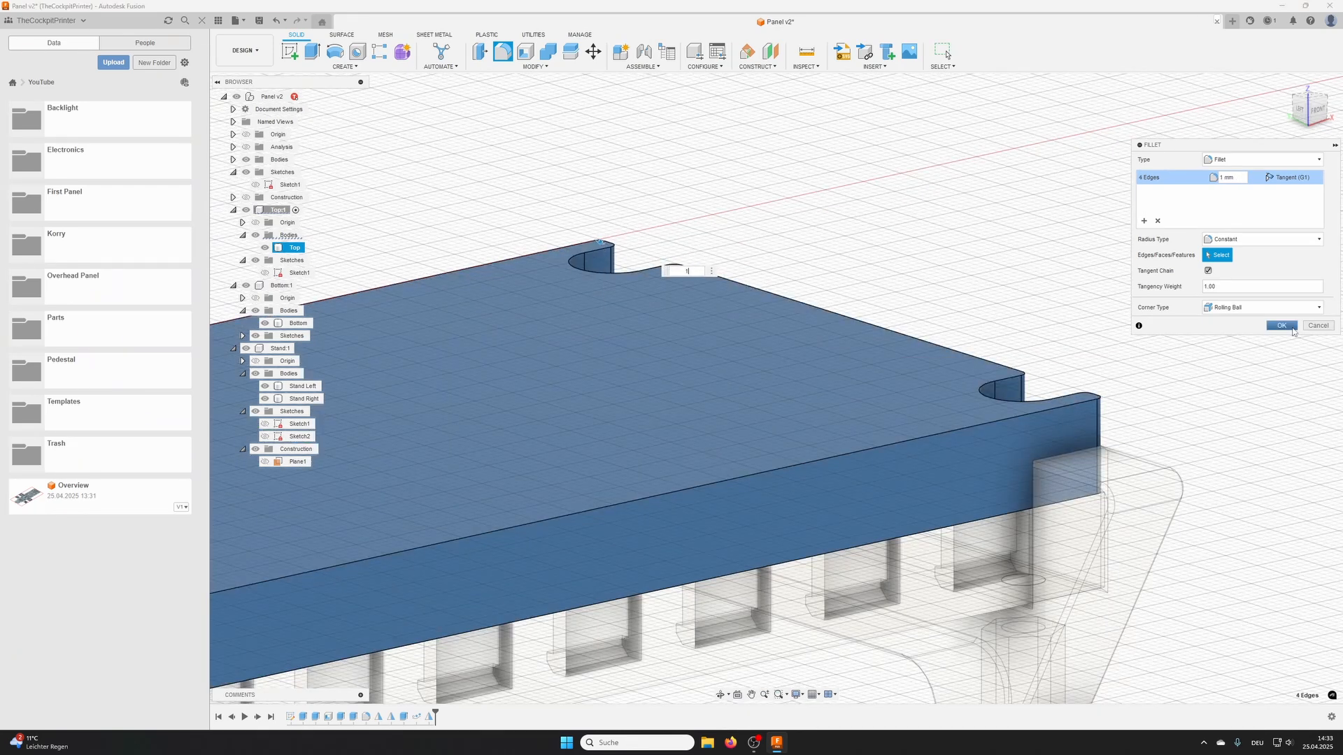
click(1281, 327)
- Activate the Bottom component and fillet its four vertical outer corner edges with a 1 mm radius
scroll(728, 388, down, 3)
middle_drag(729, 388, 1009, 230)
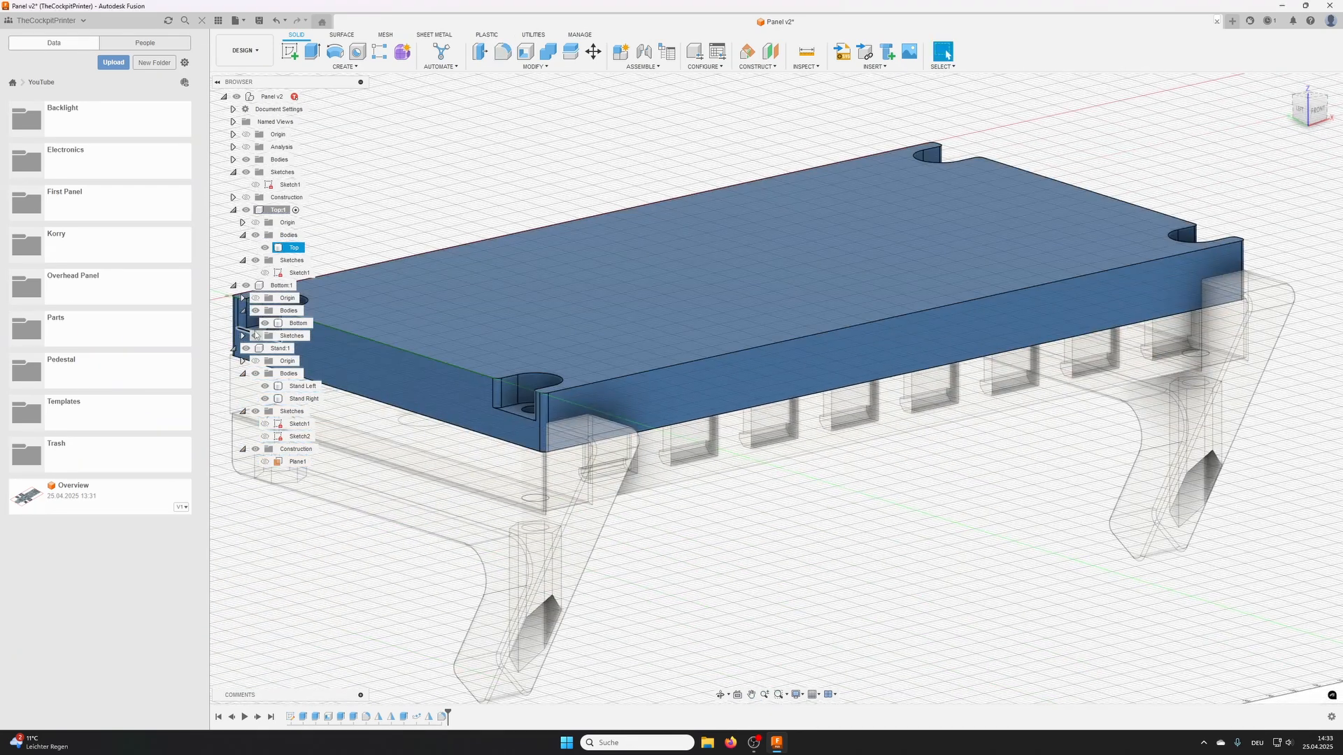
click(306, 286)
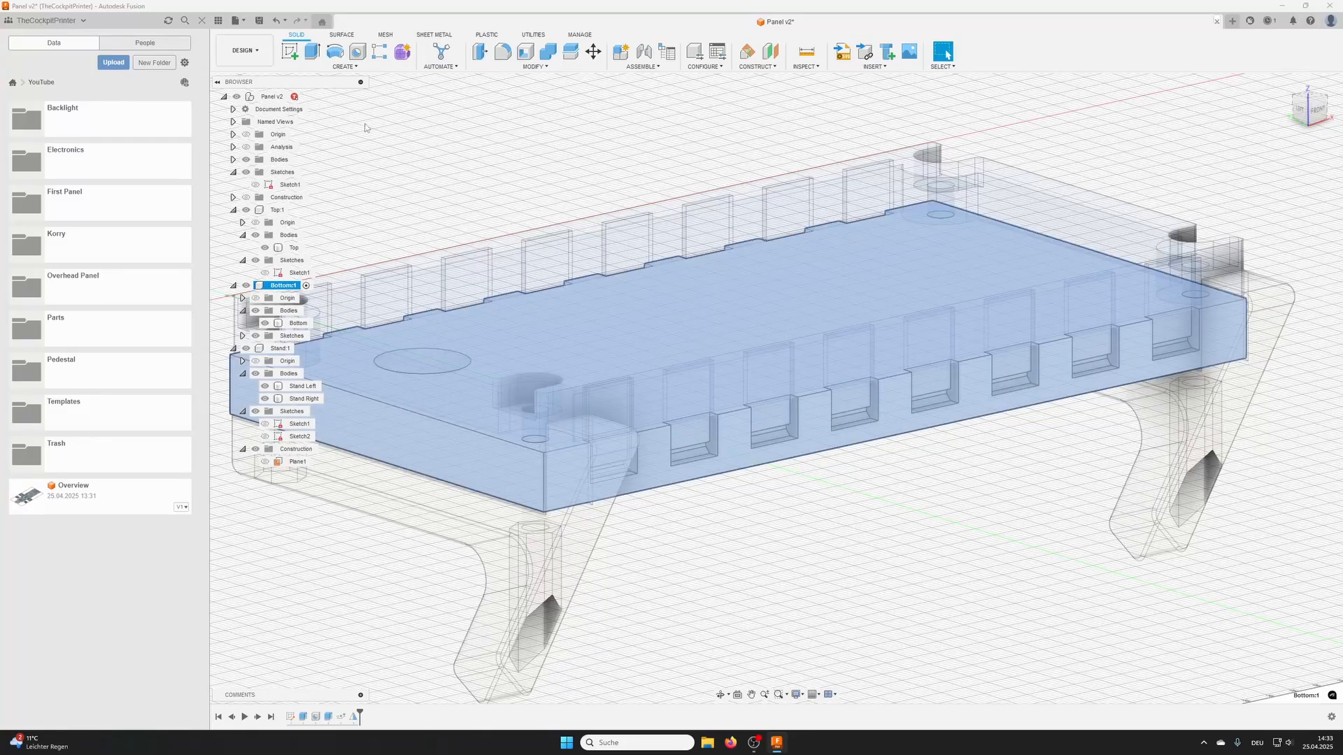
click(501, 54)
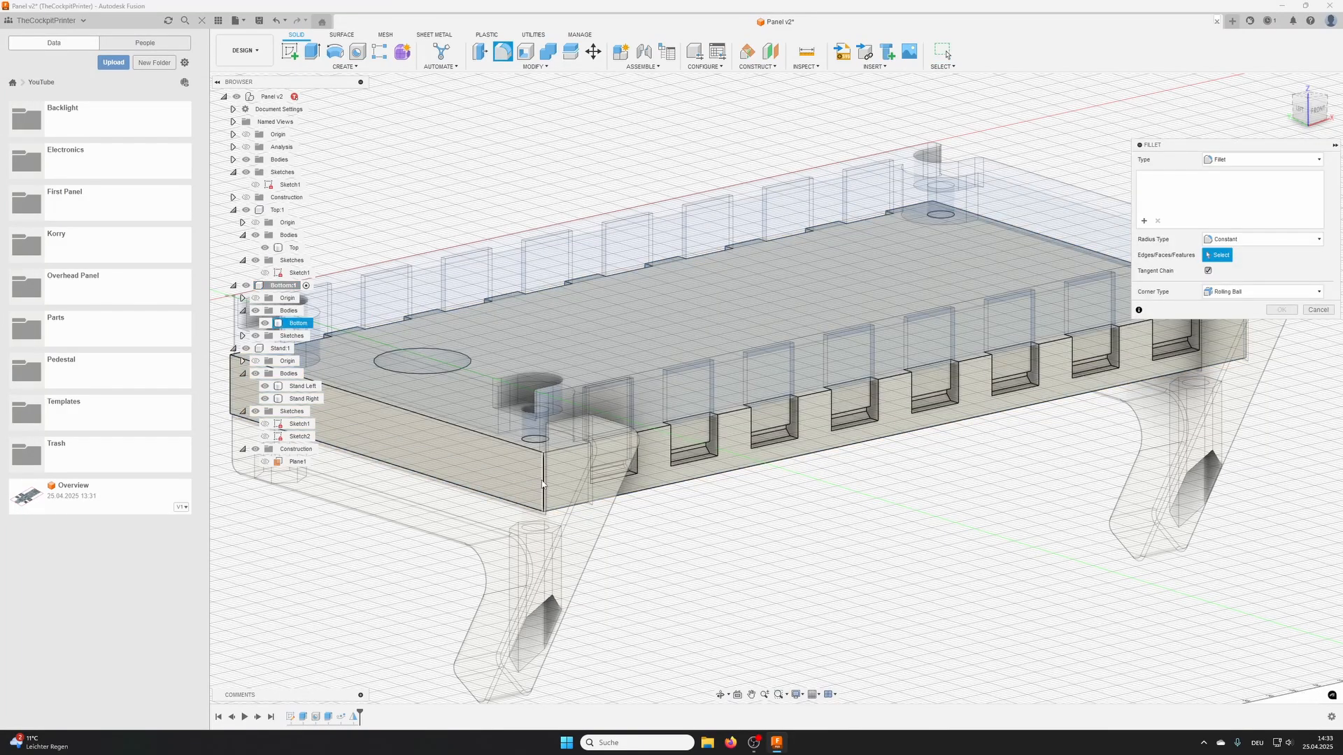
click(543, 482)
middle_drag(543, 483, 721, 497)
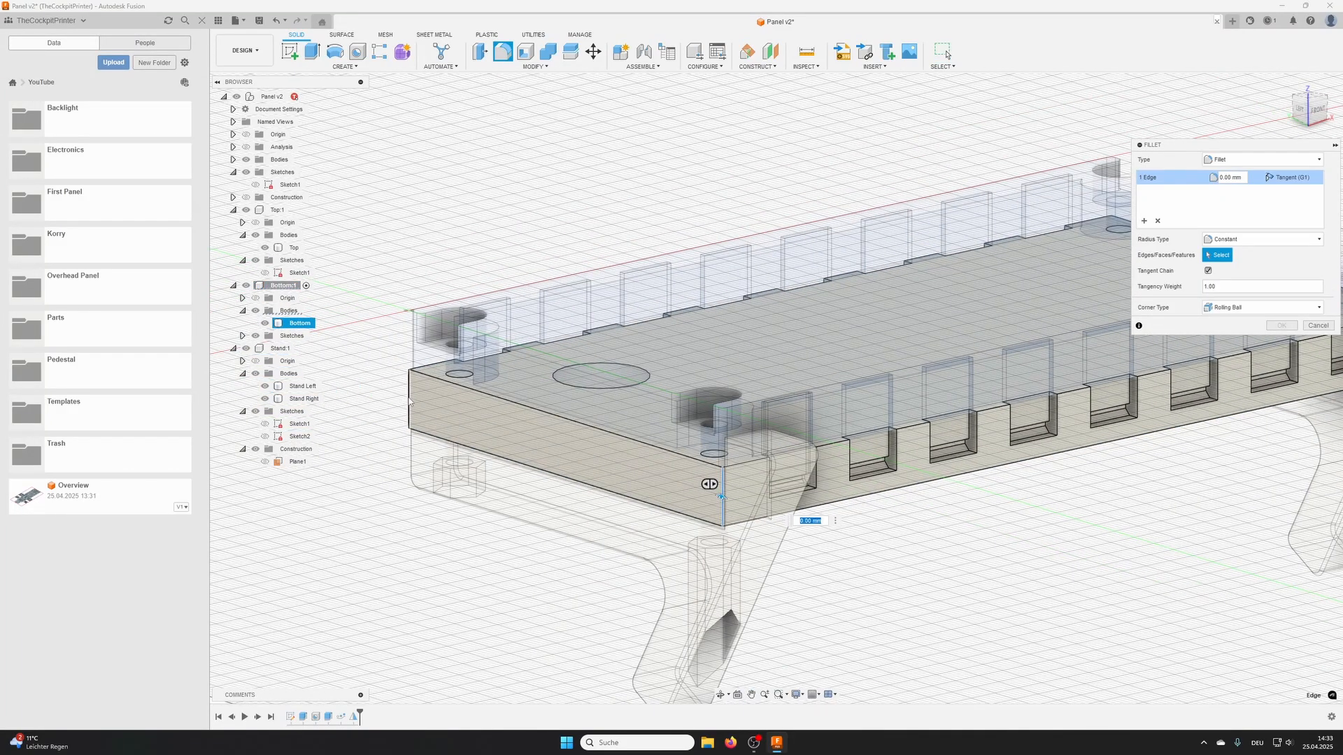
middle_drag(967, 398, 457, 477)
scroll(843, 413, up, 2)
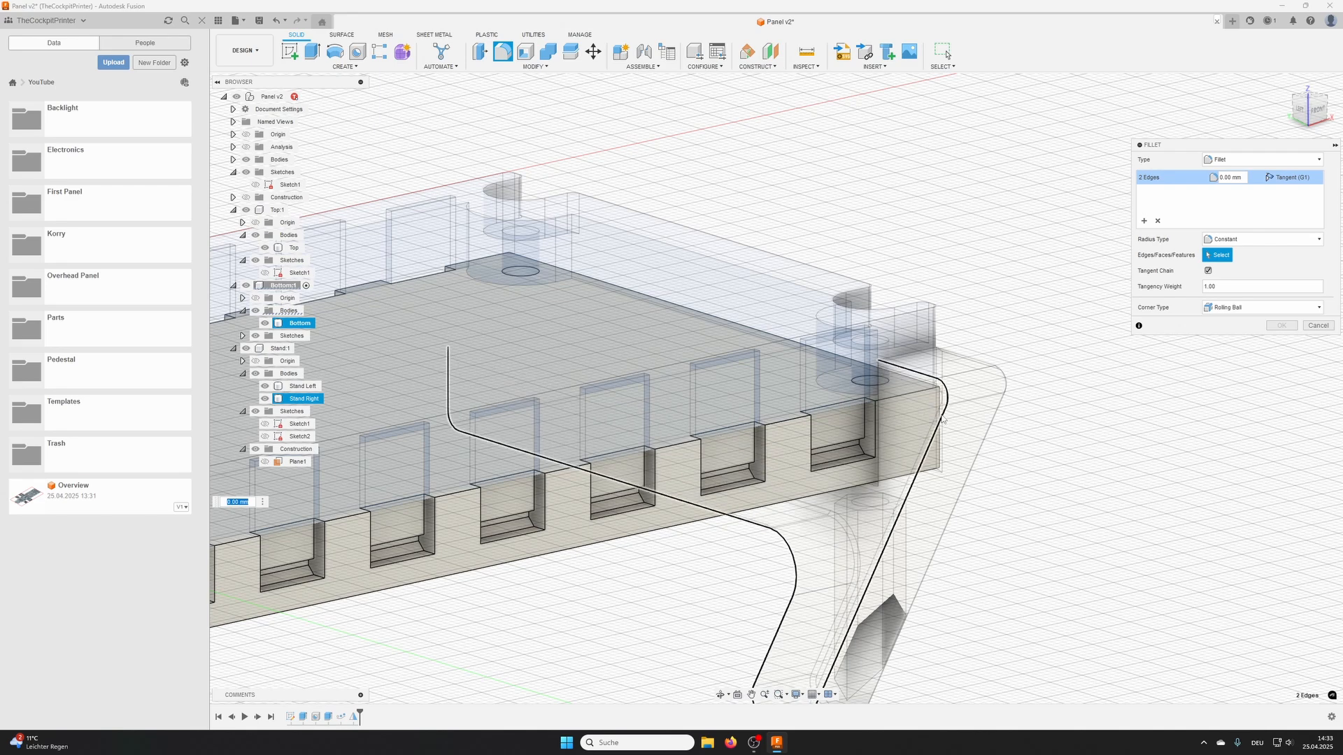
shift+middle_drag(941, 405, 842, 482)
click(1062, 435)
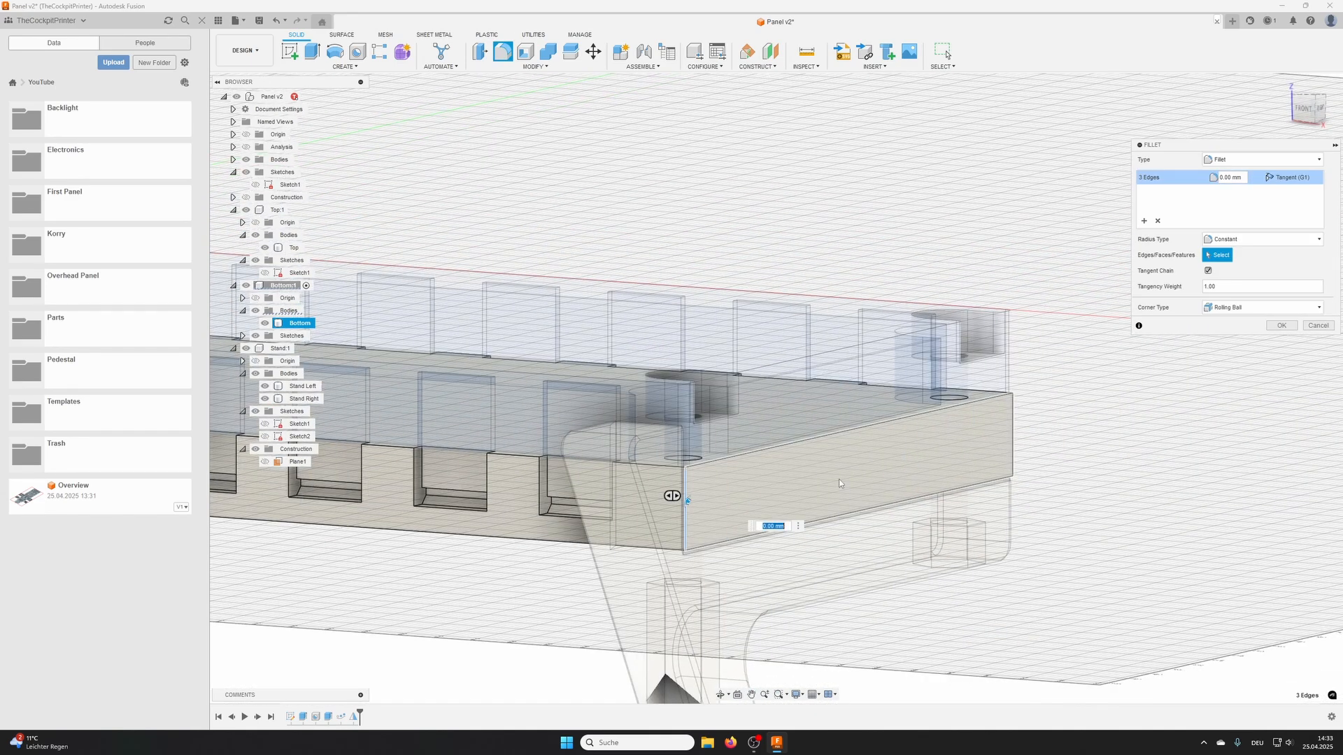
click(1015, 430)
text(1)
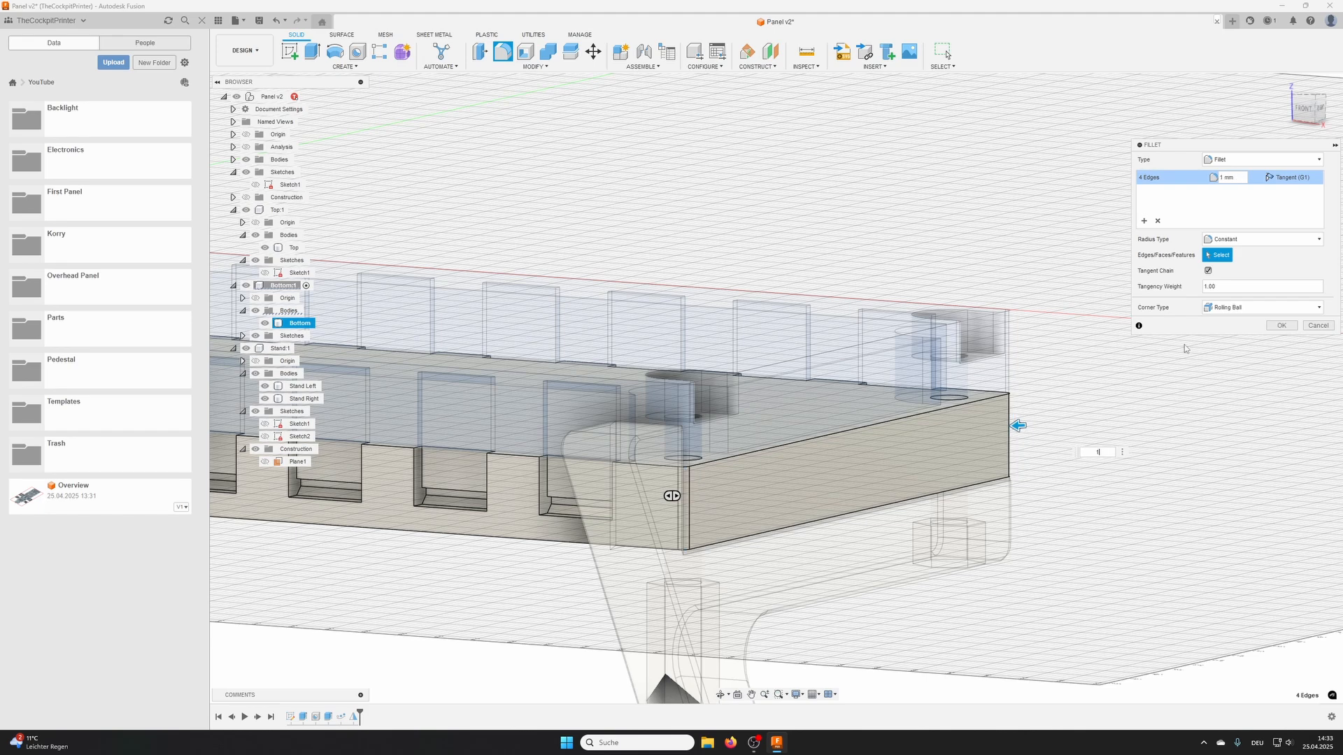
click(1284, 331)
- Reactivate the top-level Panel assembly and save the design as a new version with the default description "User Saved"
scroll(743, 335, down, 3)
shift+middle_drag(720, 328, 832, 406)
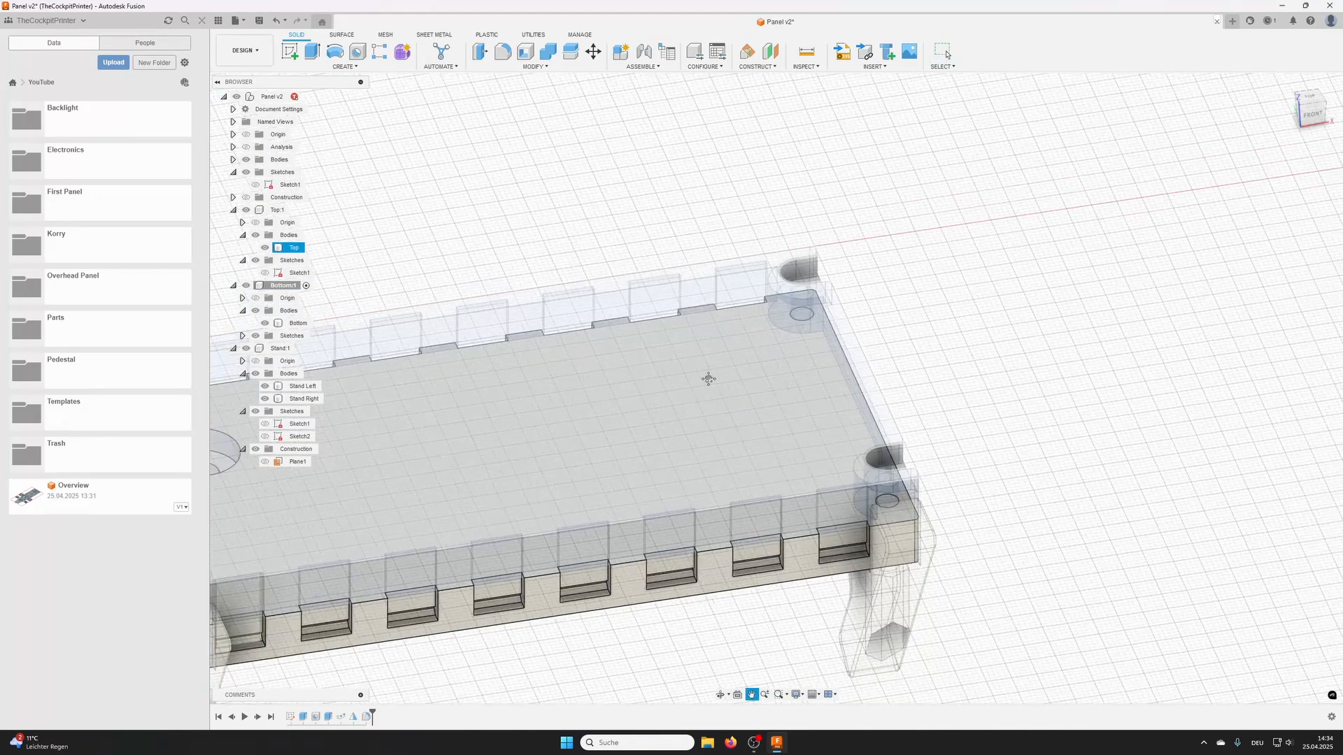
middle_drag(706, 378, 1157, 276)
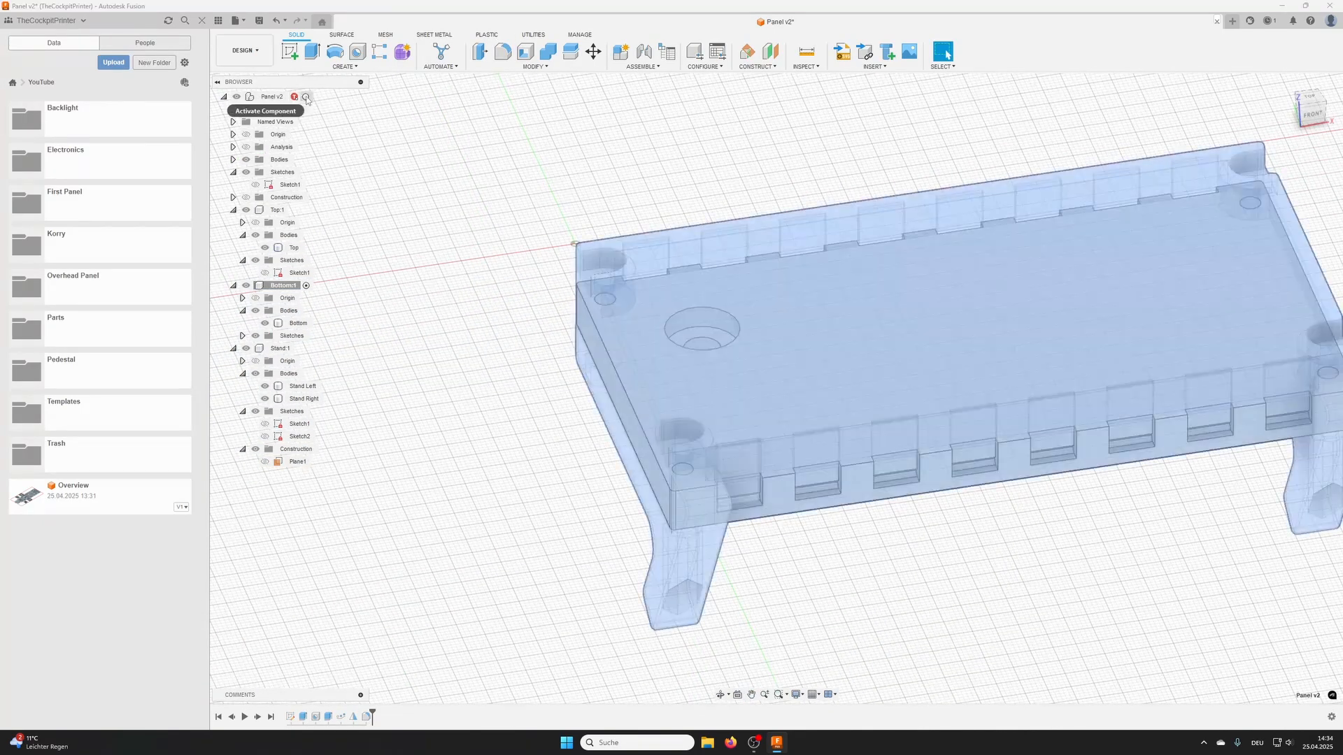
click(307, 97)
shift+middle_drag(572, 258, 633, 300)
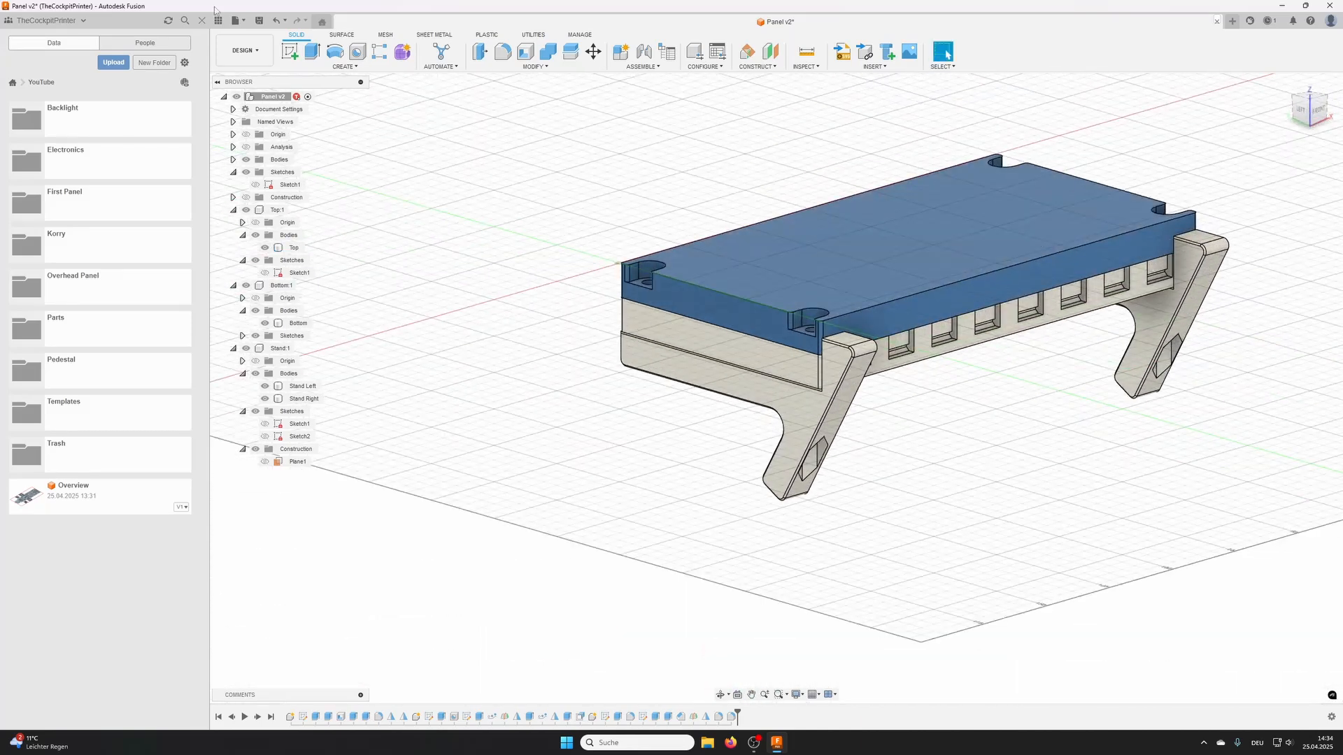
click(258, 20)
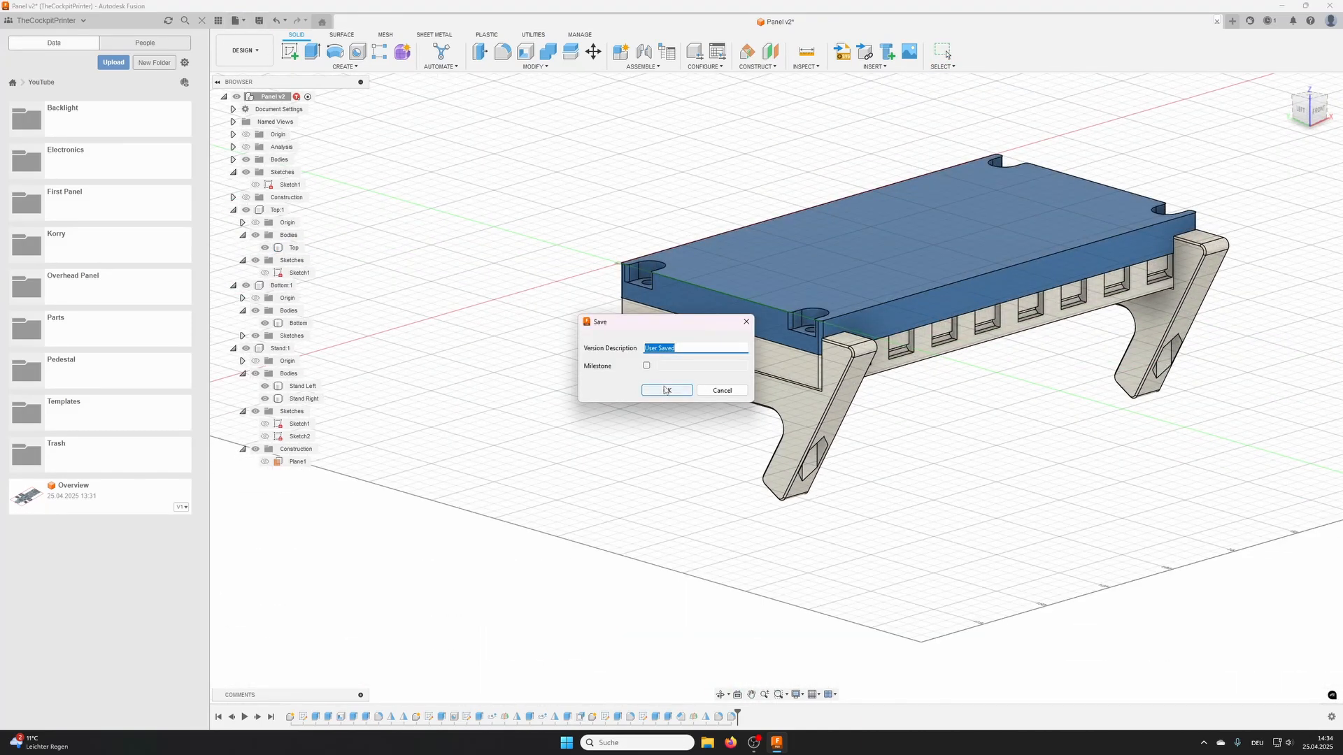
click(667, 389)
- Set the user parameter LockCount to 3 and inspect the snap joints along the panel's front
shift+middle_drag(941, 367, 996, 377)
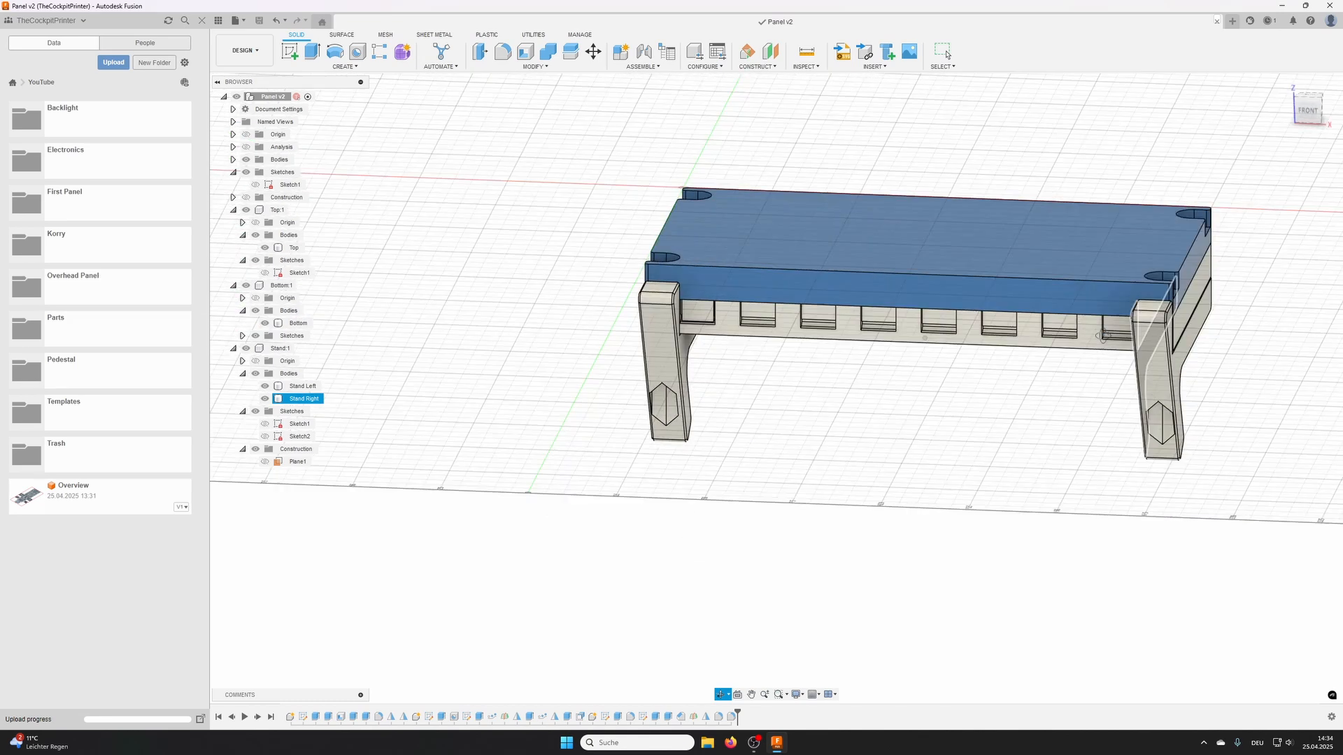
click(490, 68)
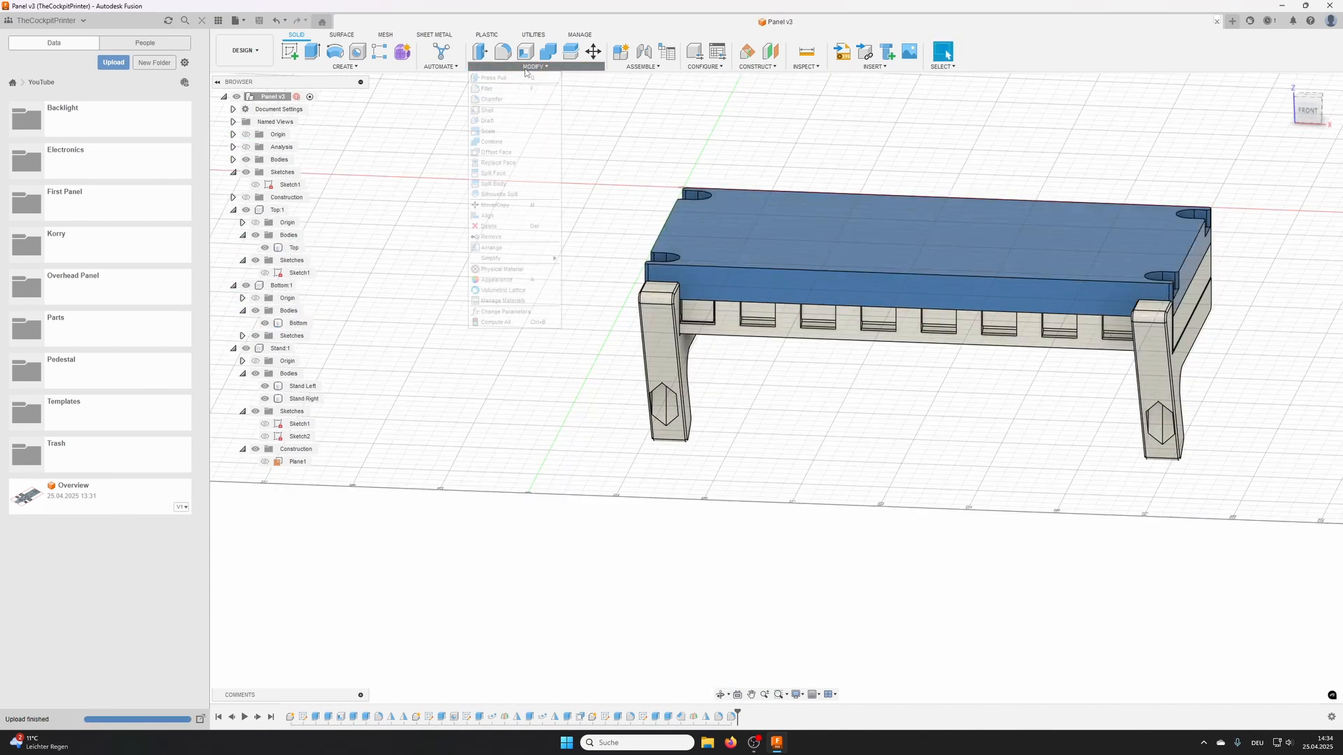
click(501, 312)
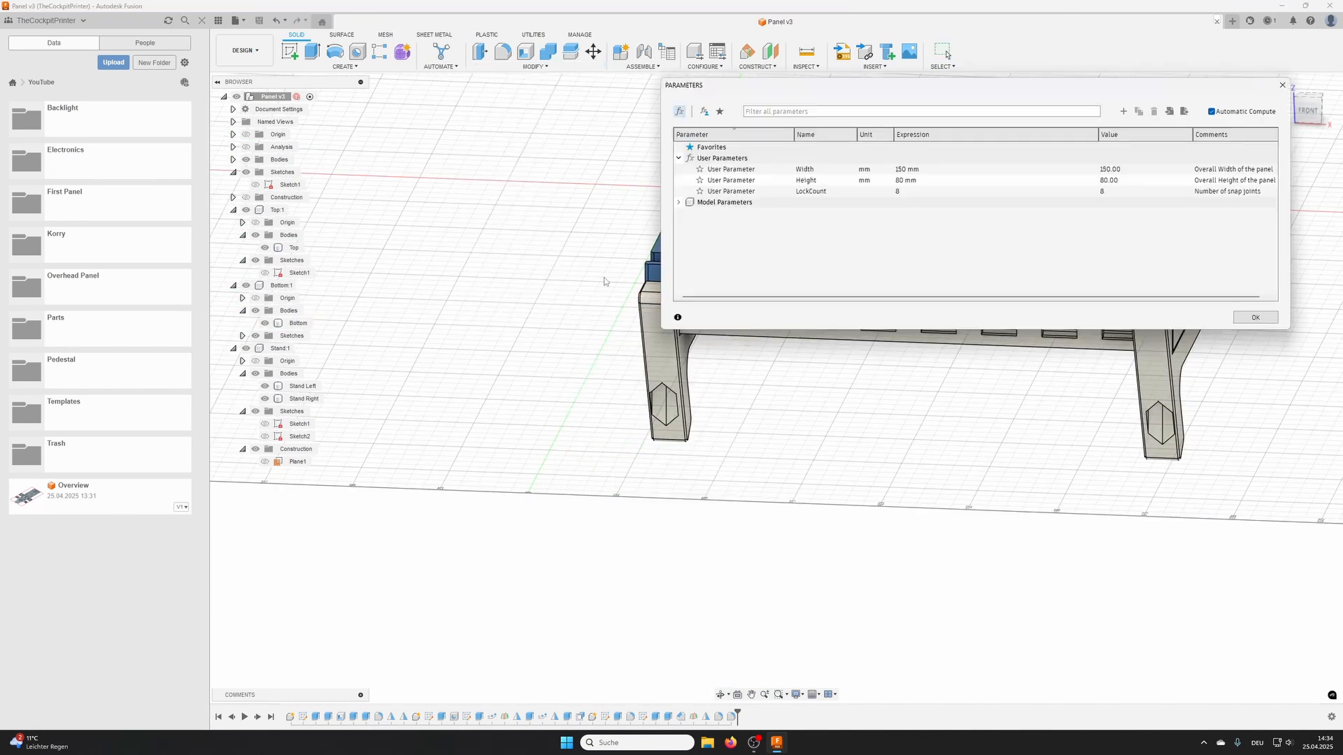
click(897, 192)
text(3)
key(Return)
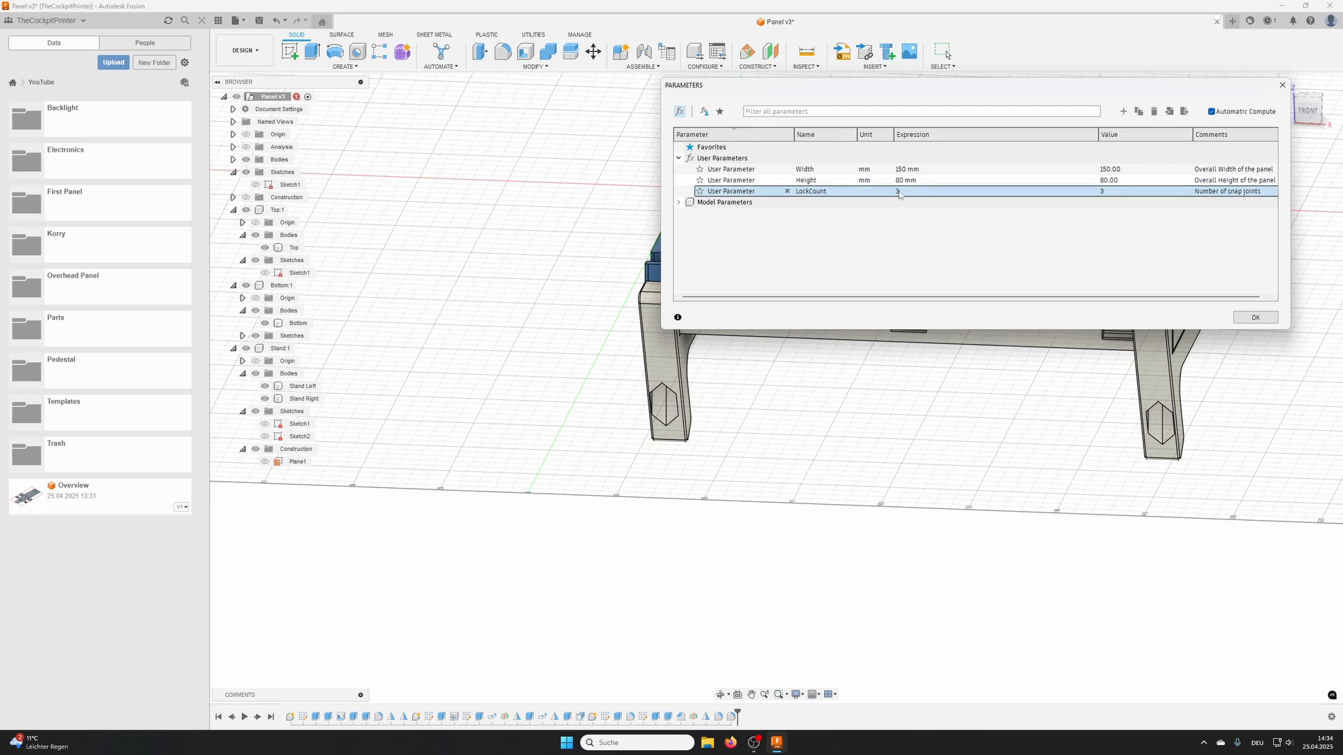
click(1255, 317)
shift+middle_drag(878, 323, 916, 301)
middle_drag(916, 301, 800, 294)
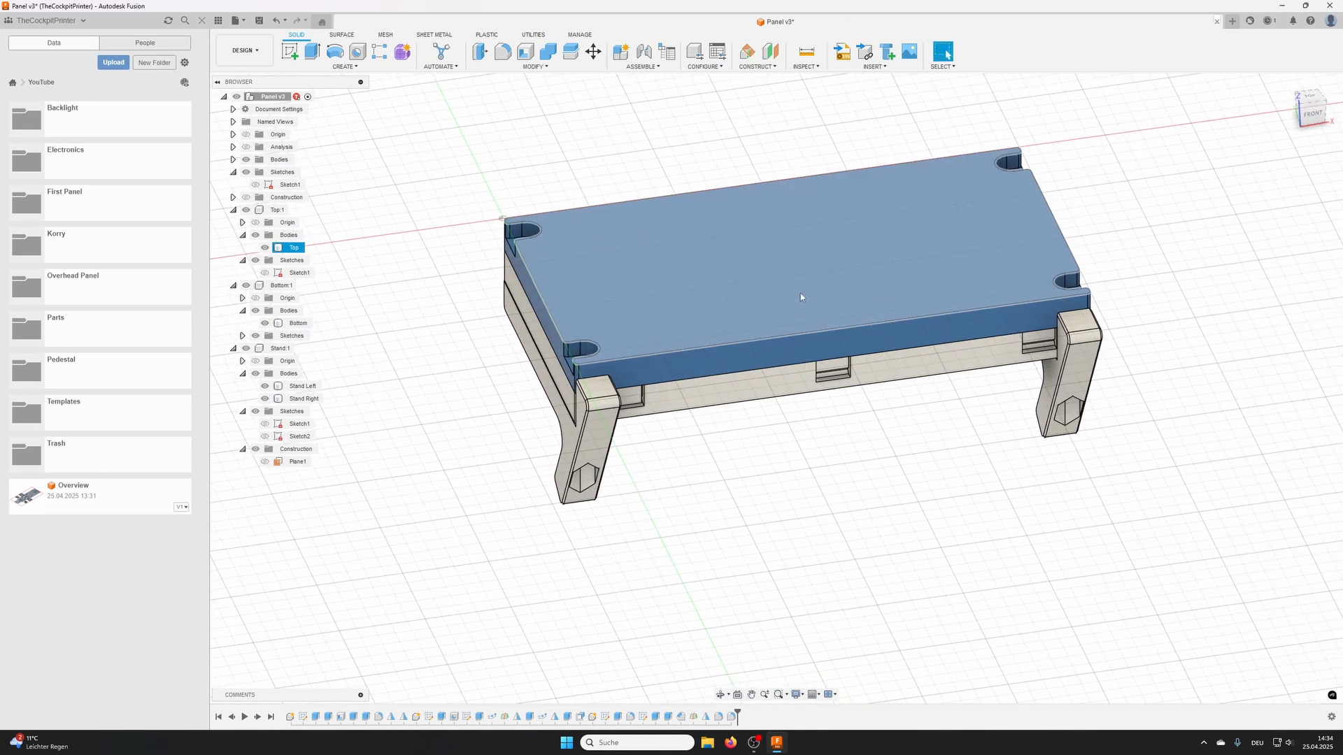
- Collapse the Top, Bottom and Stand components in the browser tree and view the panel from several sides
click(233, 210)
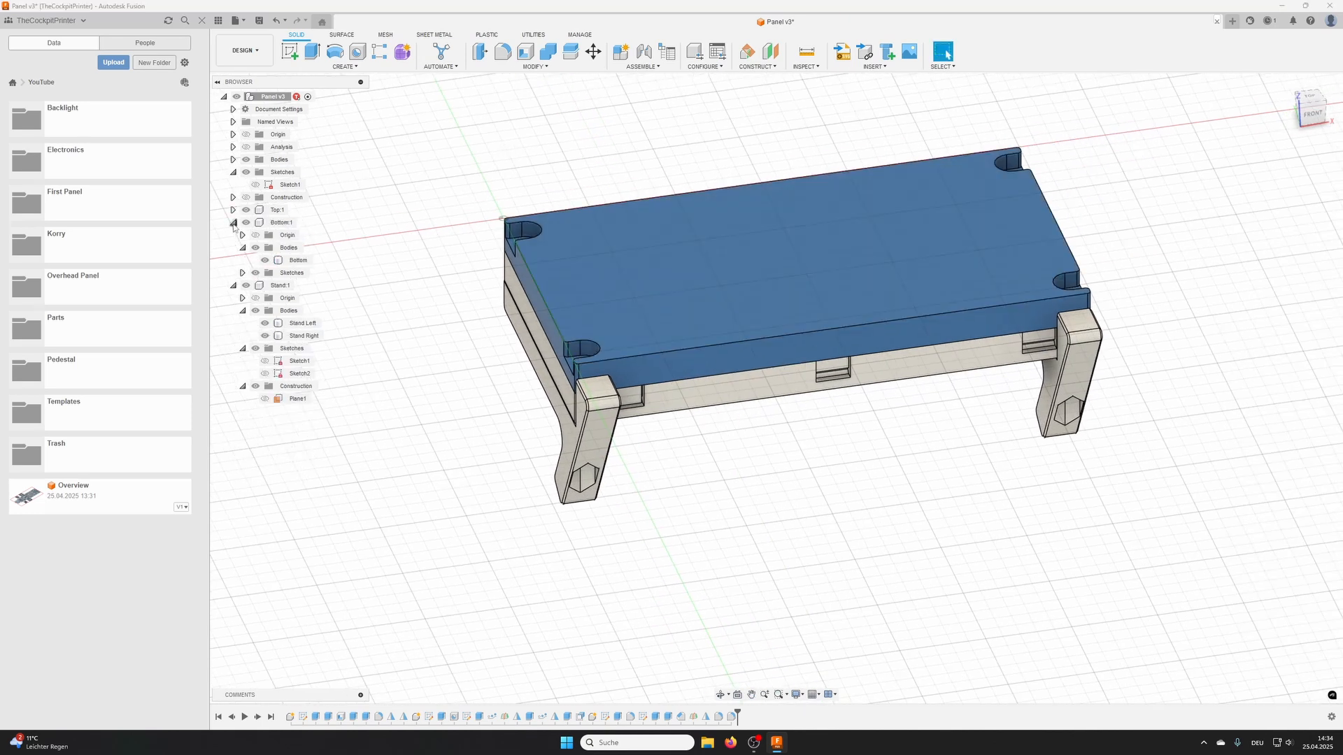
click(234, 223)
click(234, 235)
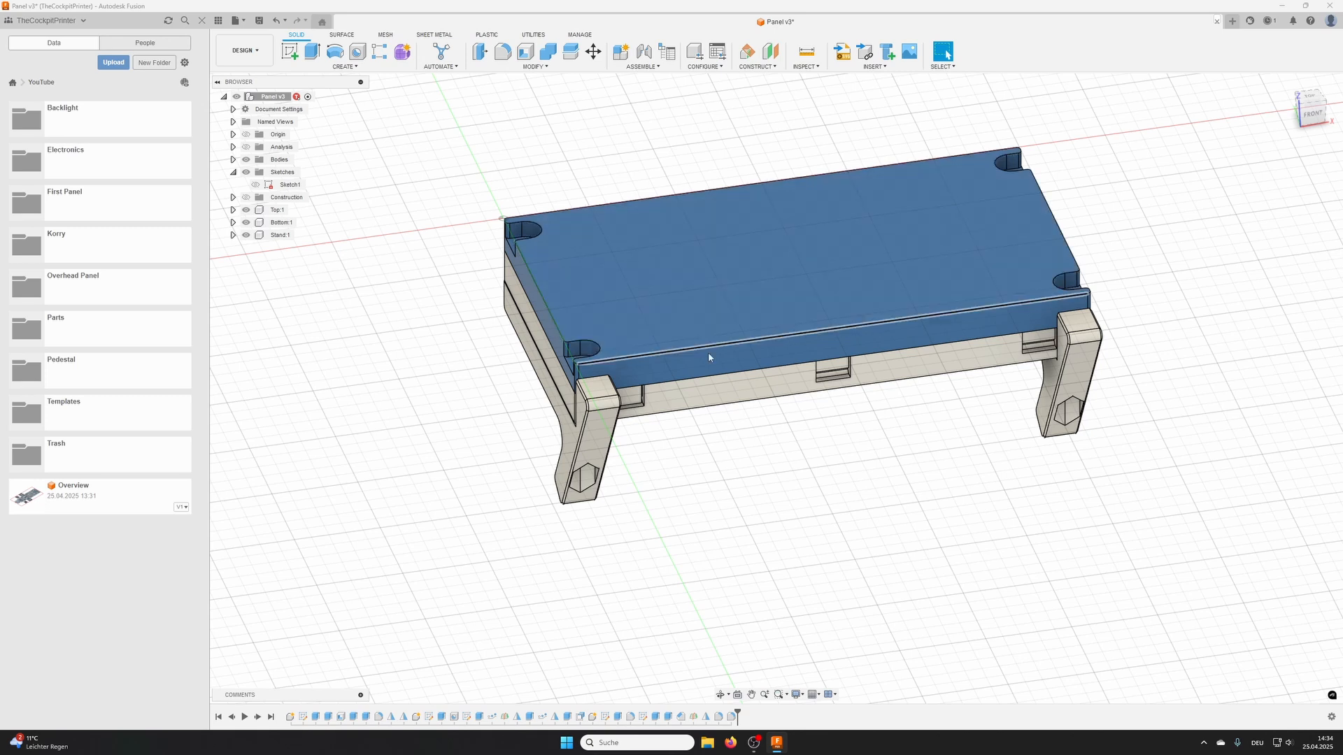
shift+middle_drag(708, 352, 887, 286)
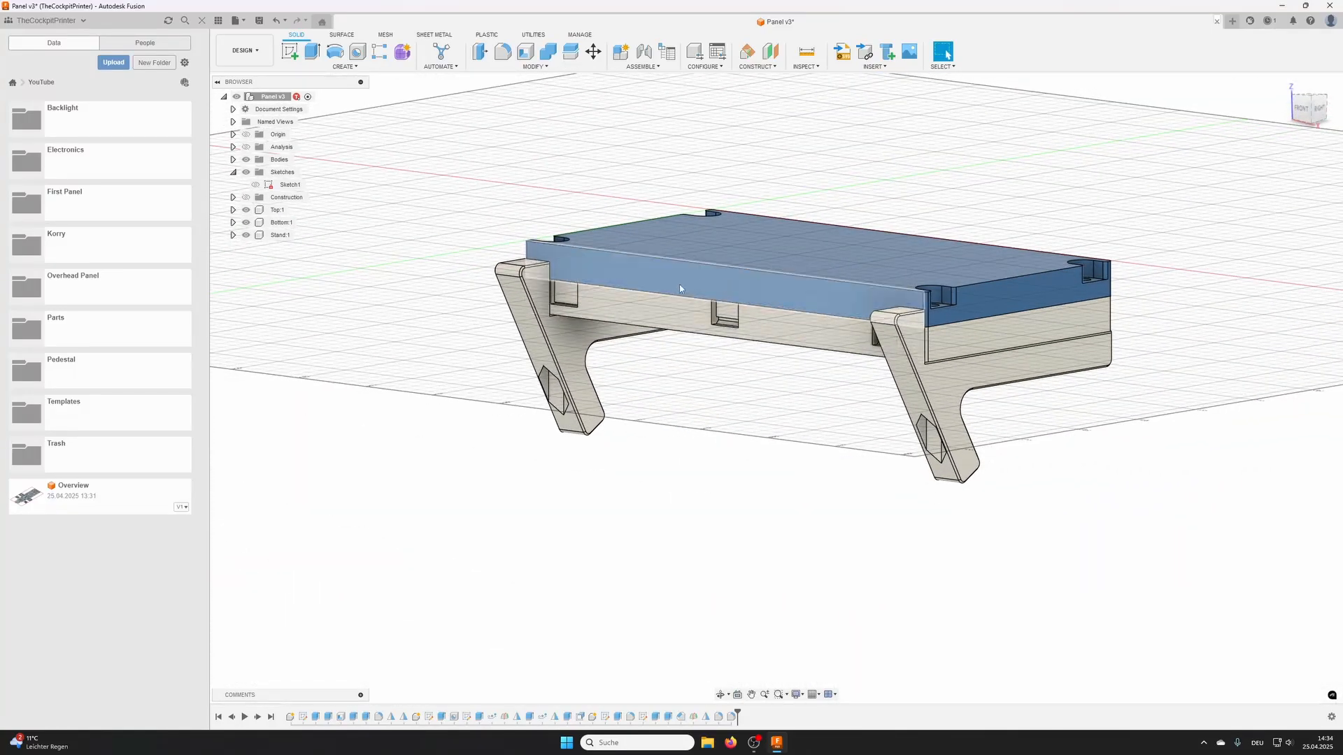
shift+middle_drag(679, 285, 721, 339)
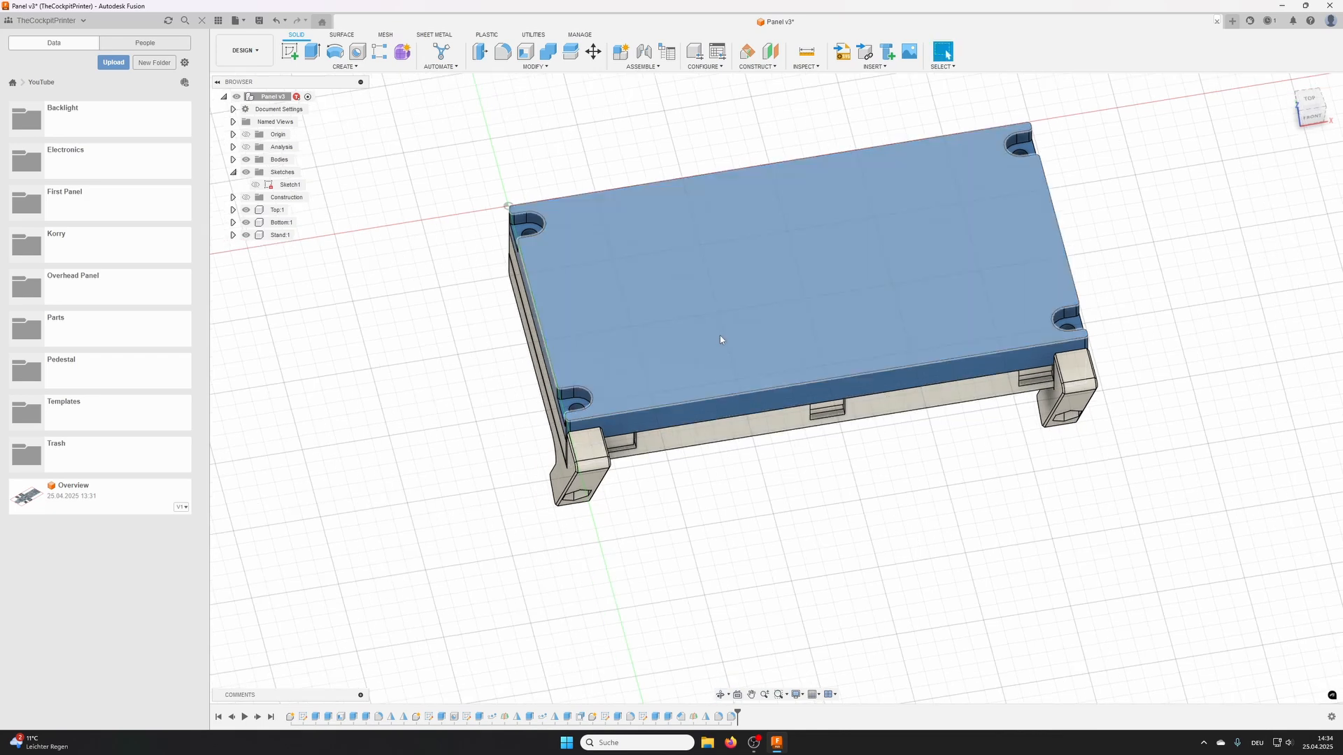